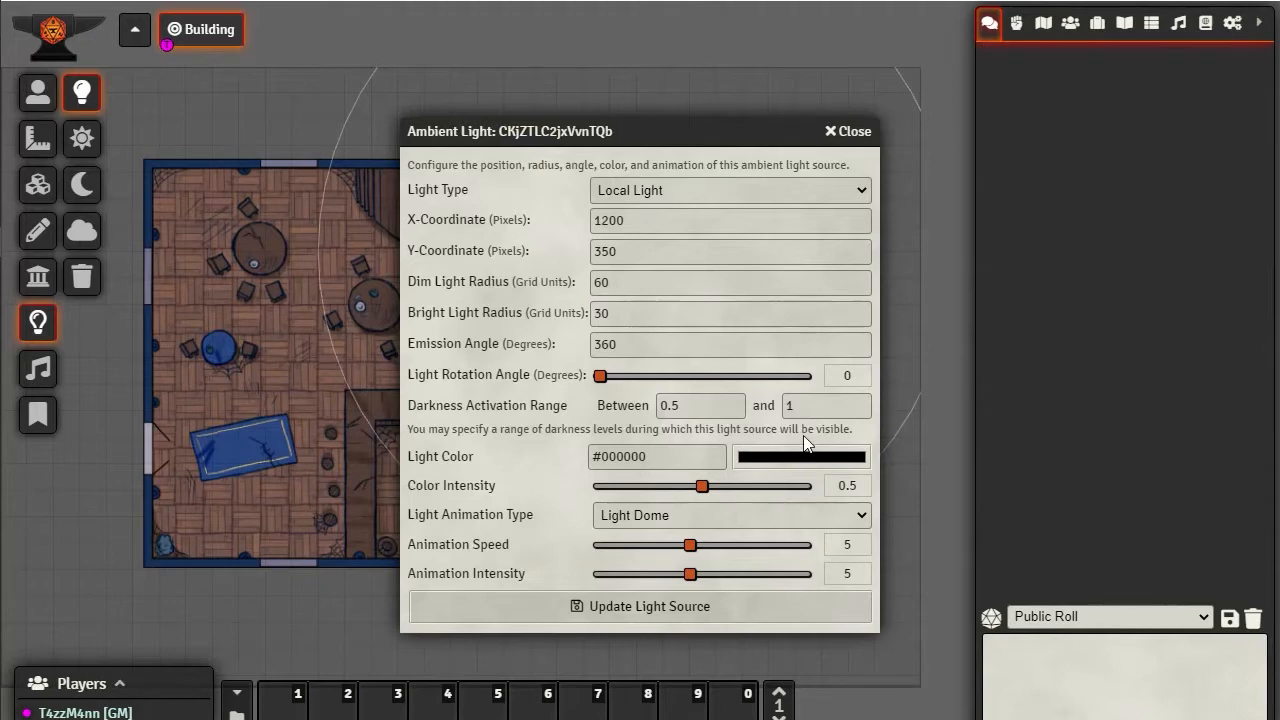
Set the ambient light's darkness activation range between 1 and 0.5, update the light source, and transition the scene to darkness
double_click(703, 405)
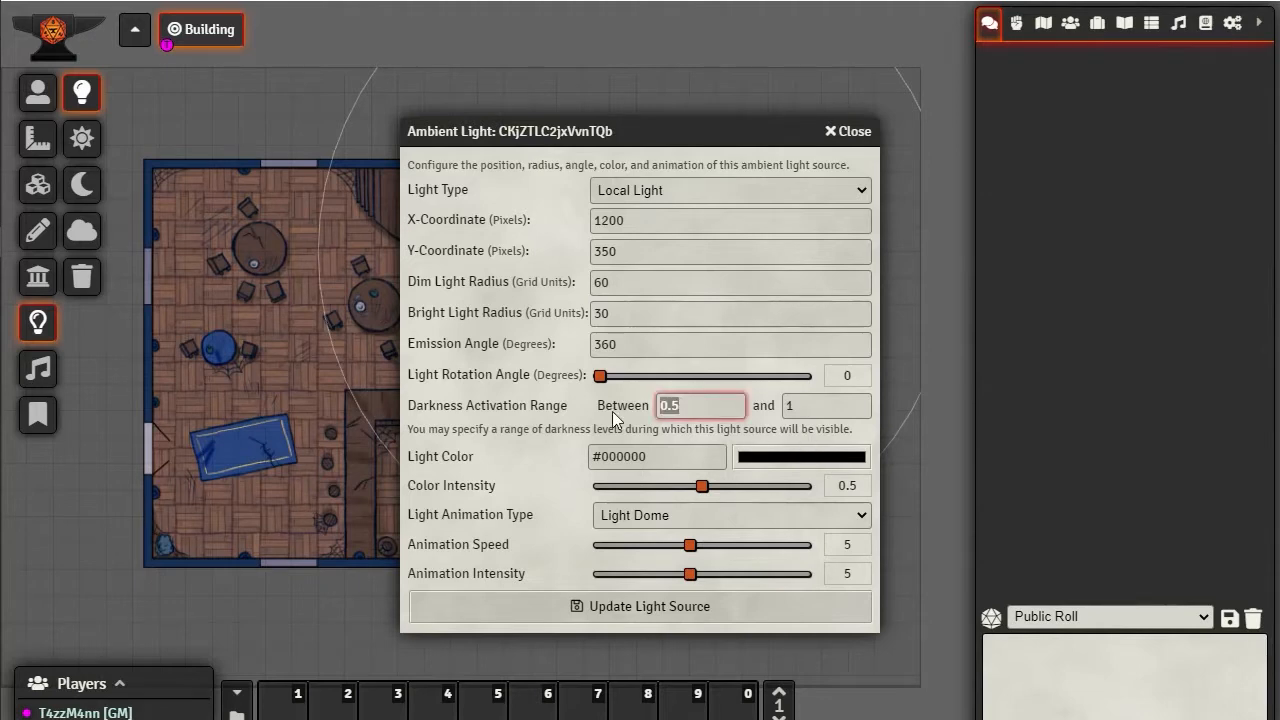
type("1")
key("Tab")
type(".05")
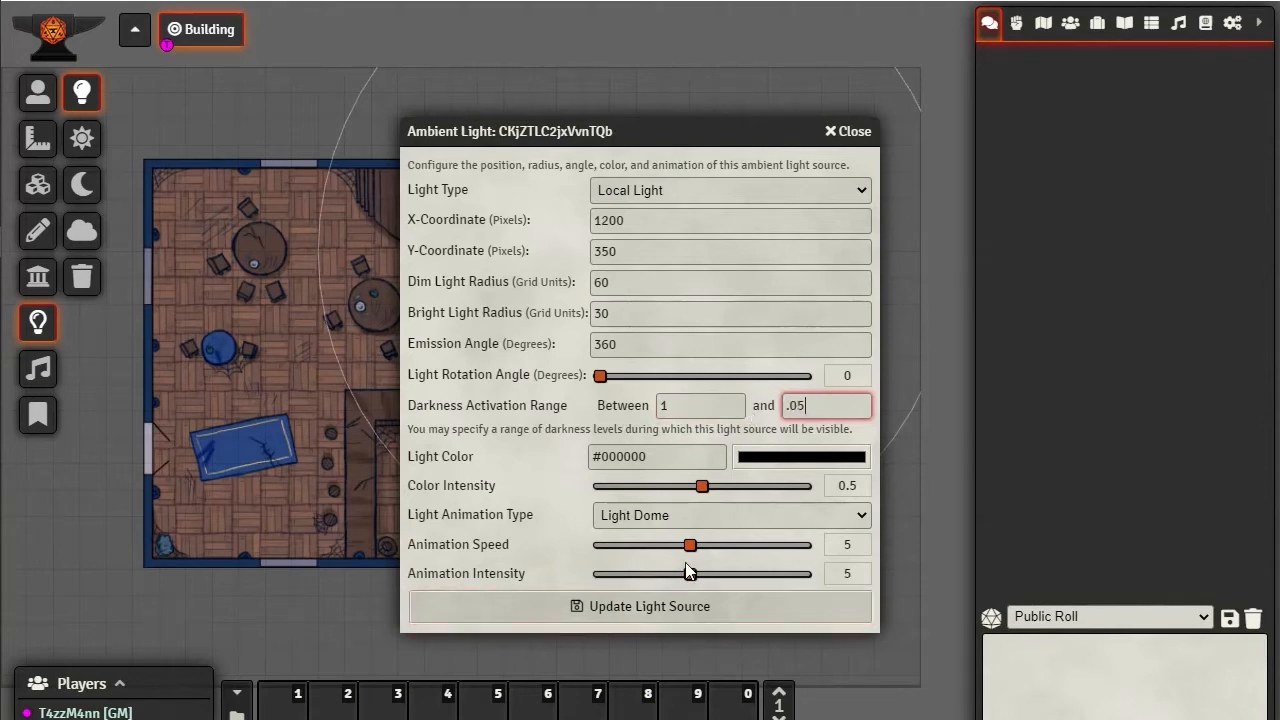
key("BackSpace")
key("BackSpace")
type("5")
left_click(630, 608)
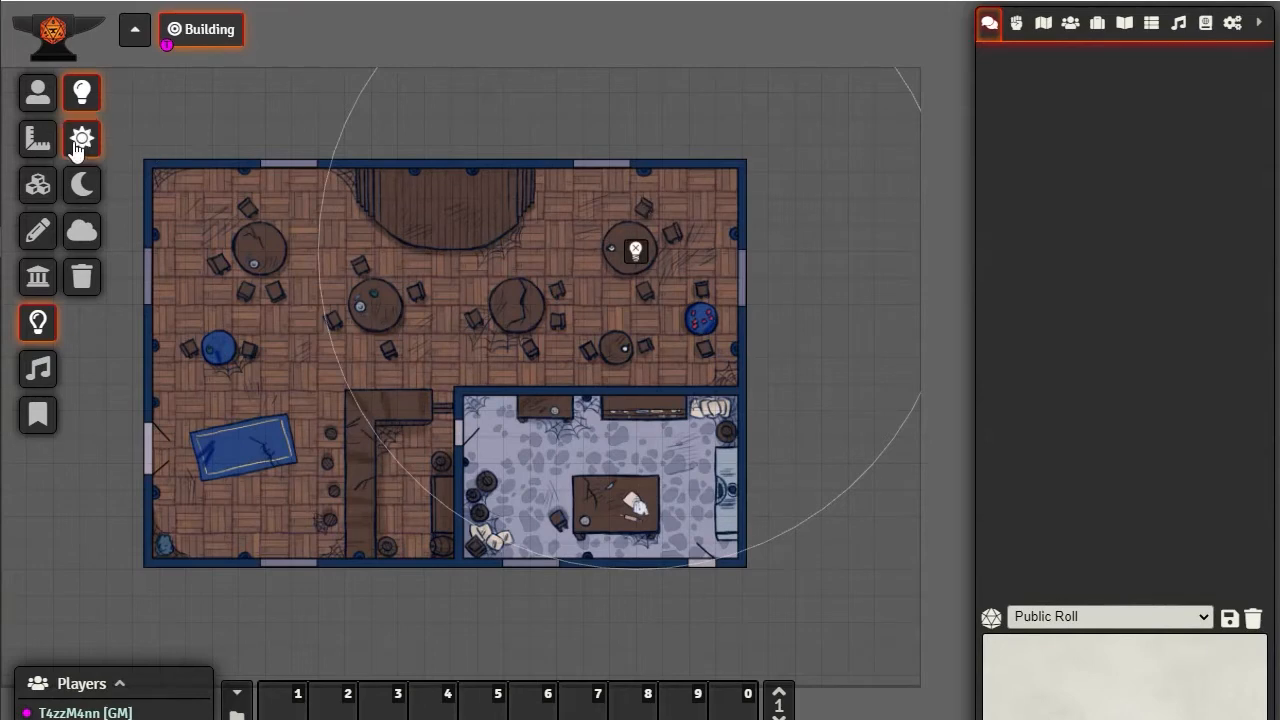
left_click(86, 190)
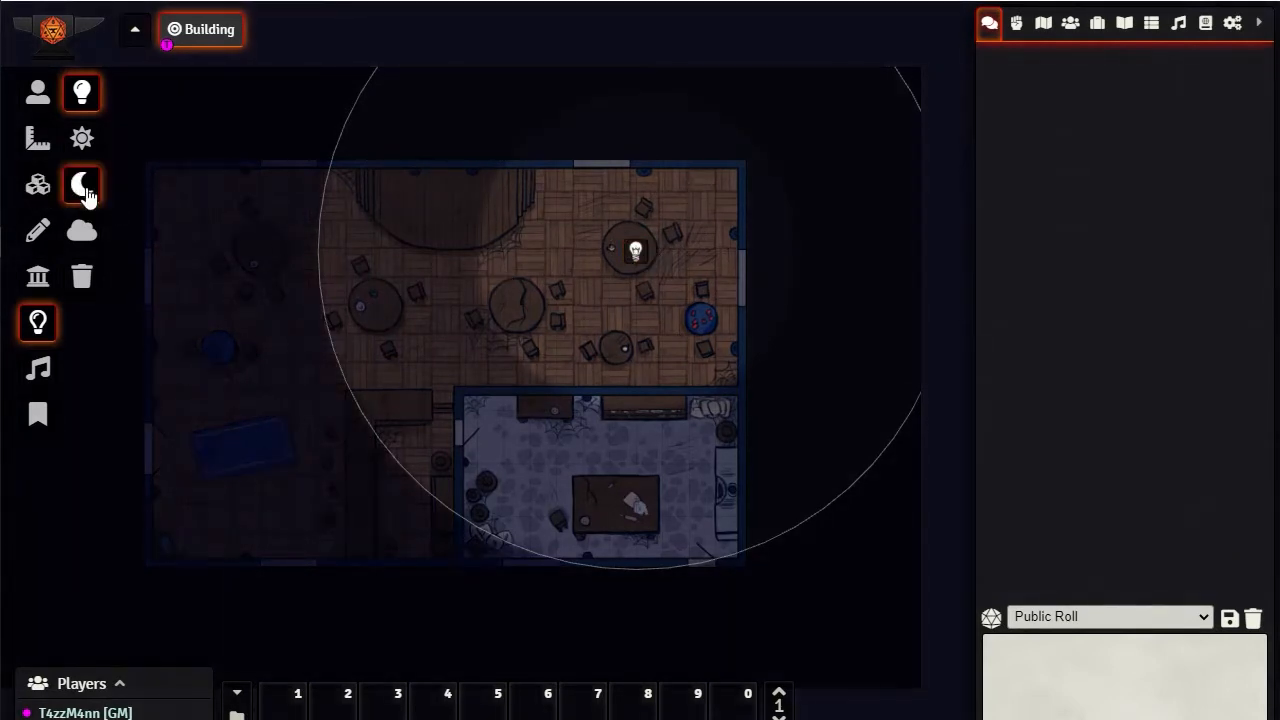
Set the lower limit of the light's darkness activation range to 0, save it, and transition the scene to daylight
double_click(637, 255)
left_click(520, 399)
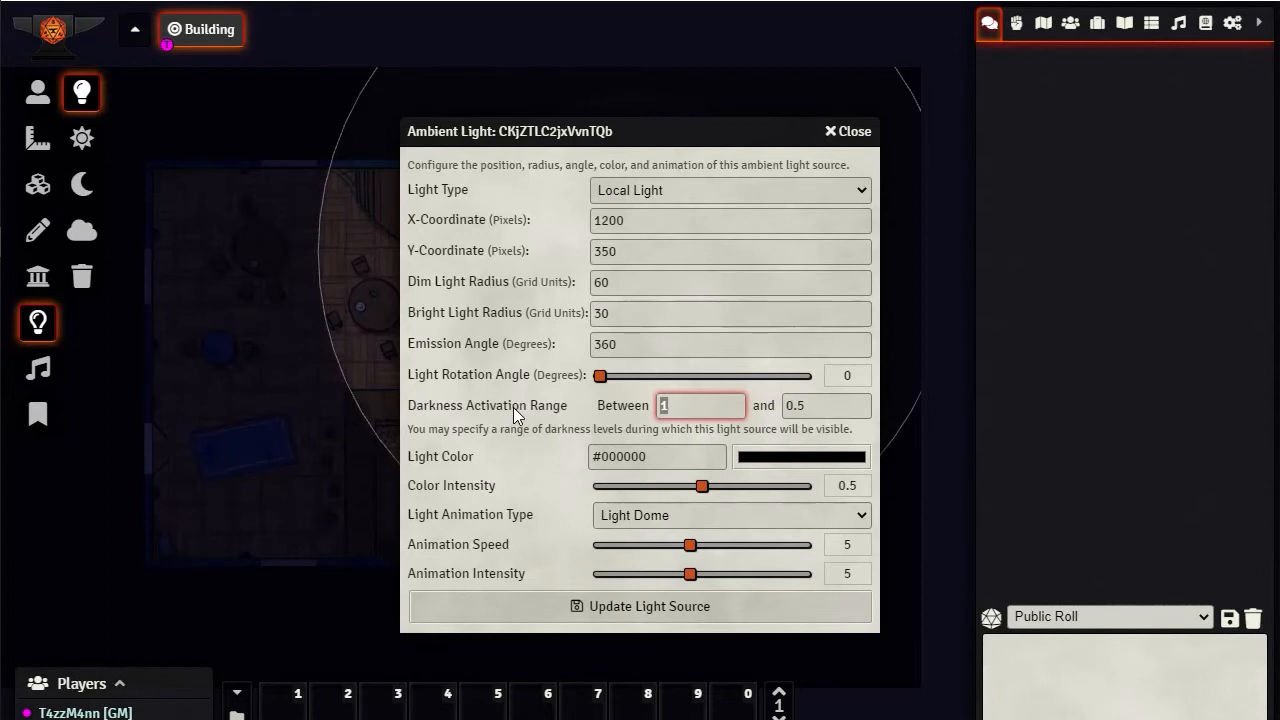
left_click(662, 405)
type("0")
key("Delete")
left_click(634, 607)
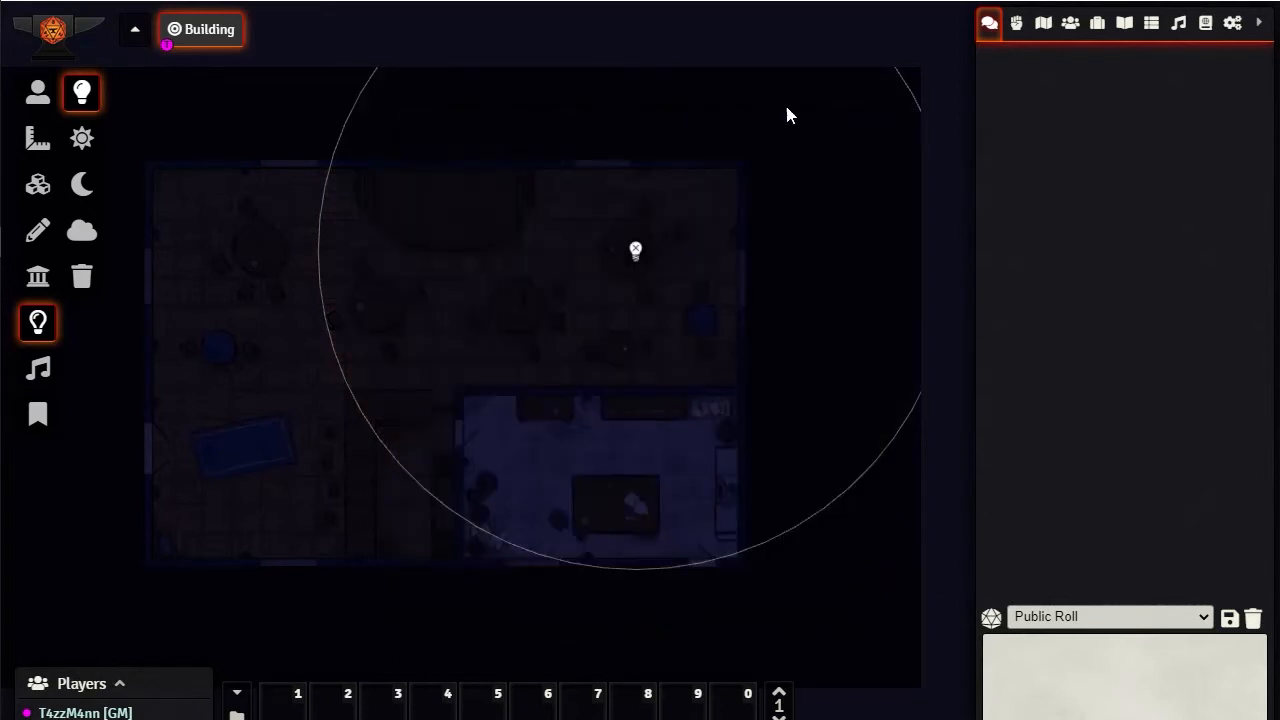
left_click(86, 140)
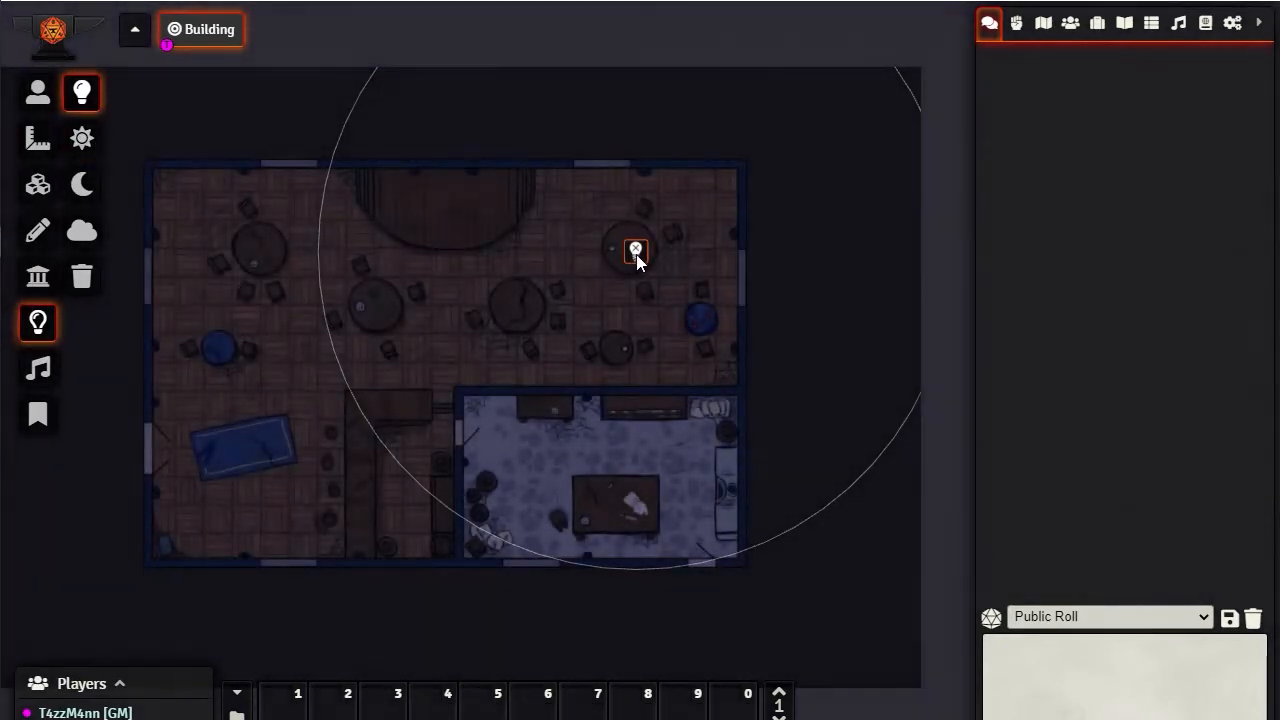
left_click(636, 251)
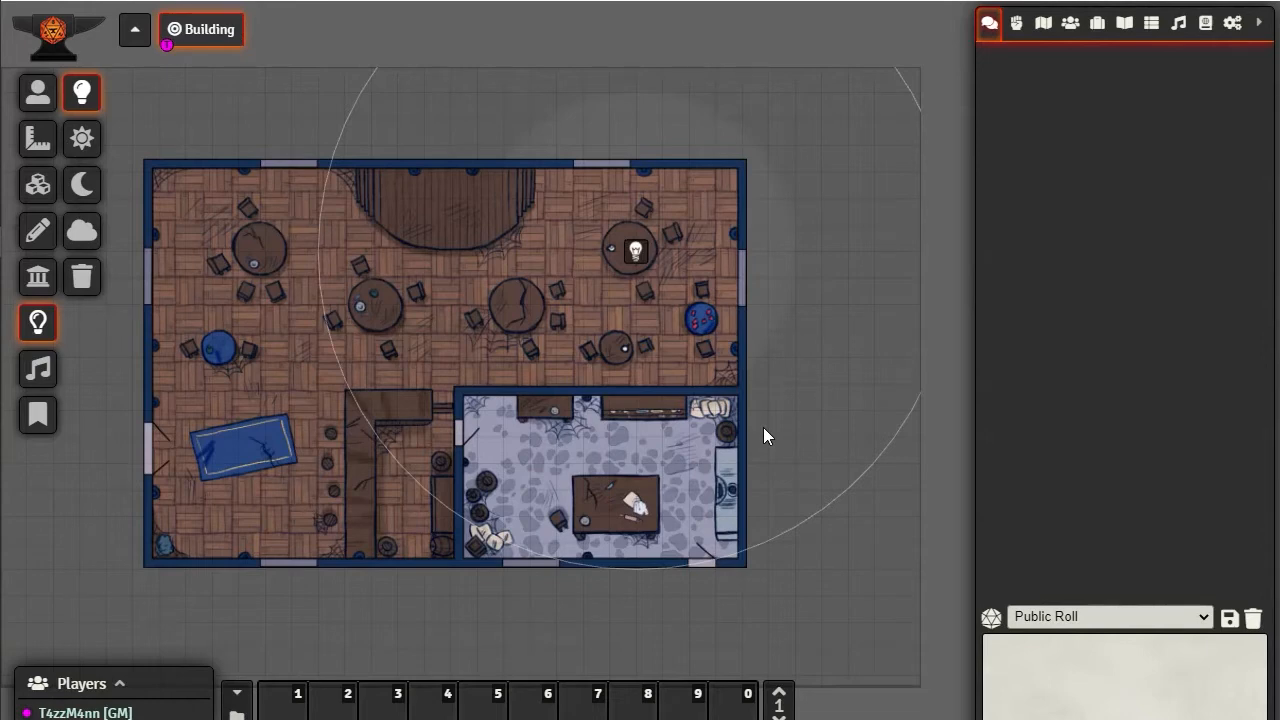
Set the upper limit of the light's darkness activation range to 1, save it, and transition the scene to daylight
double_click(634, 257)
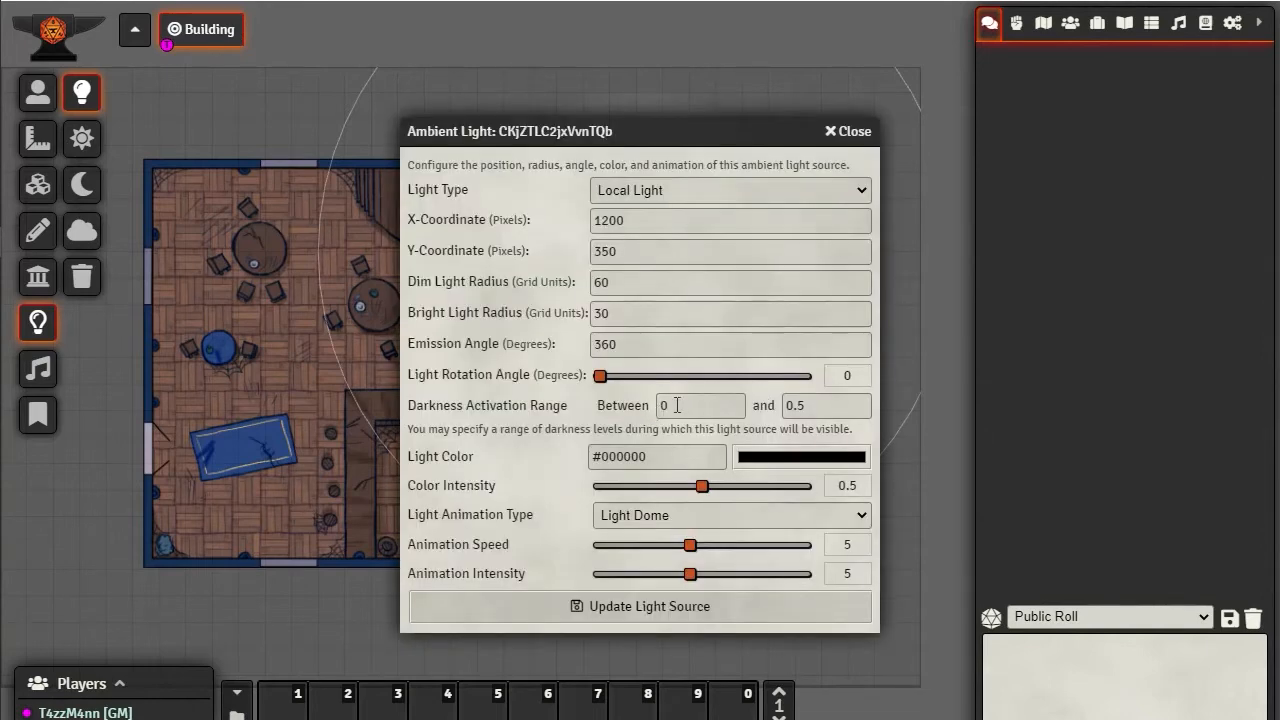
left_click(667, 405)
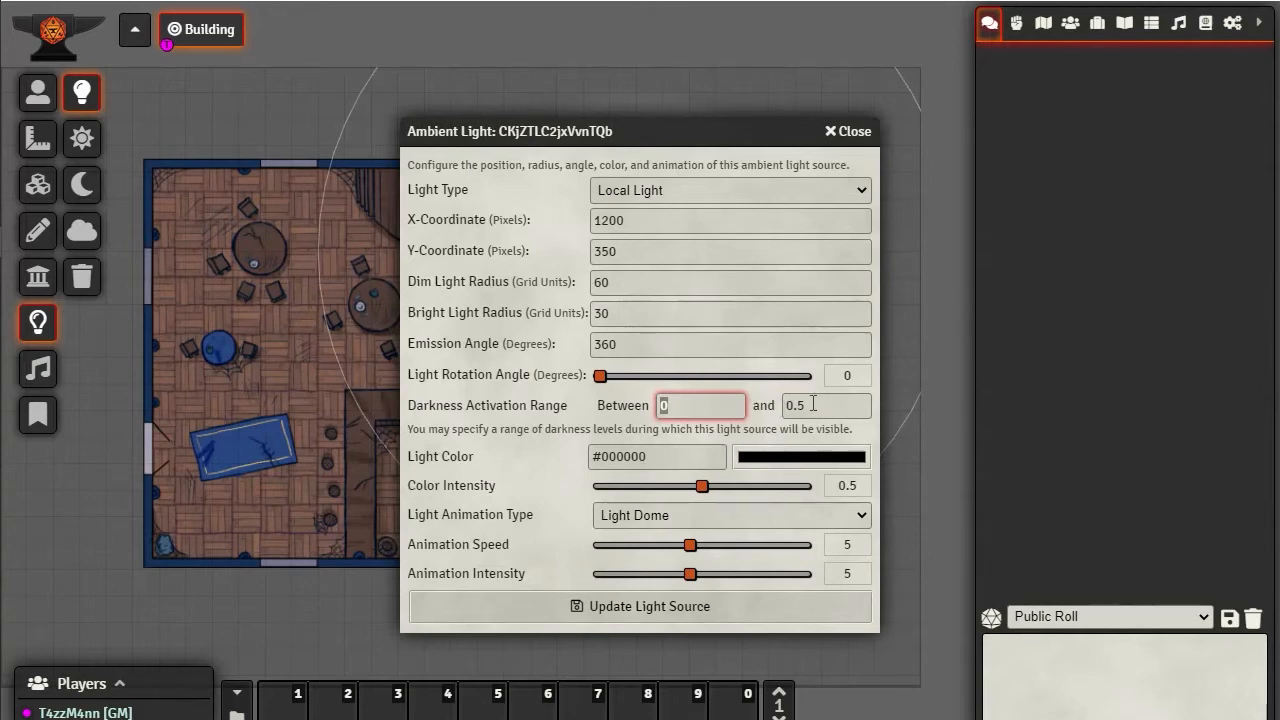
key("Tab")
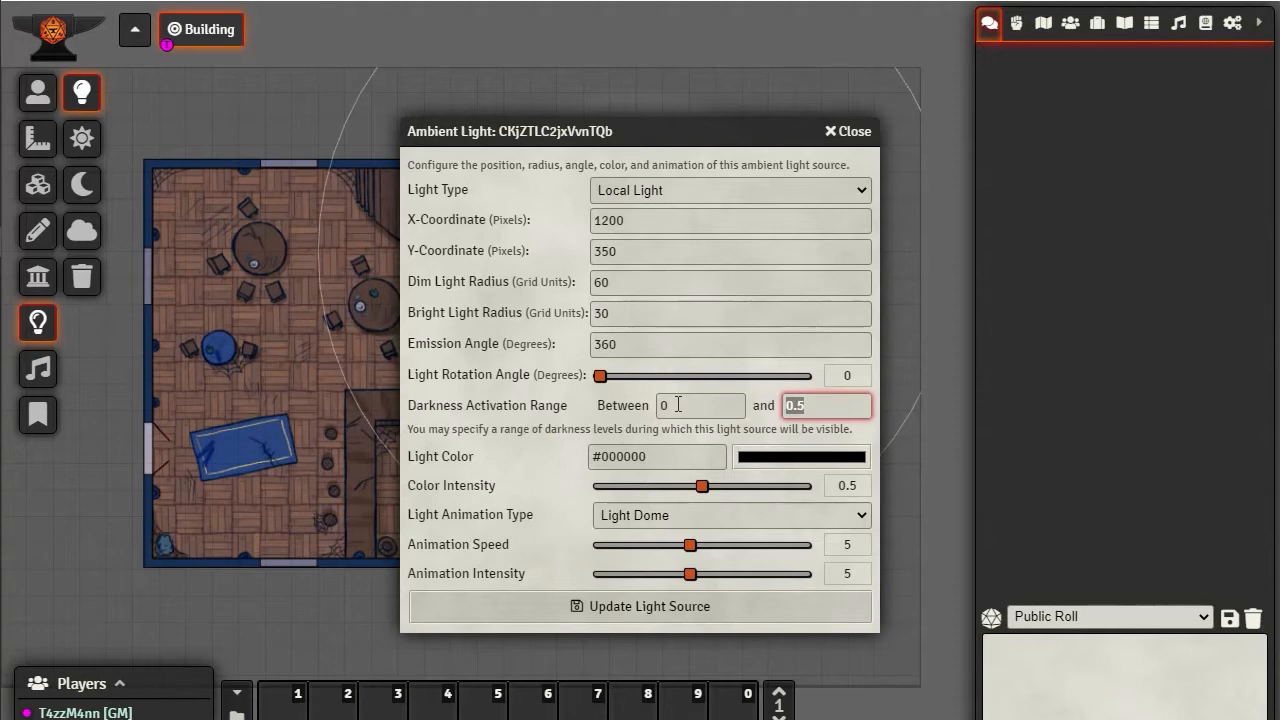
type("1")
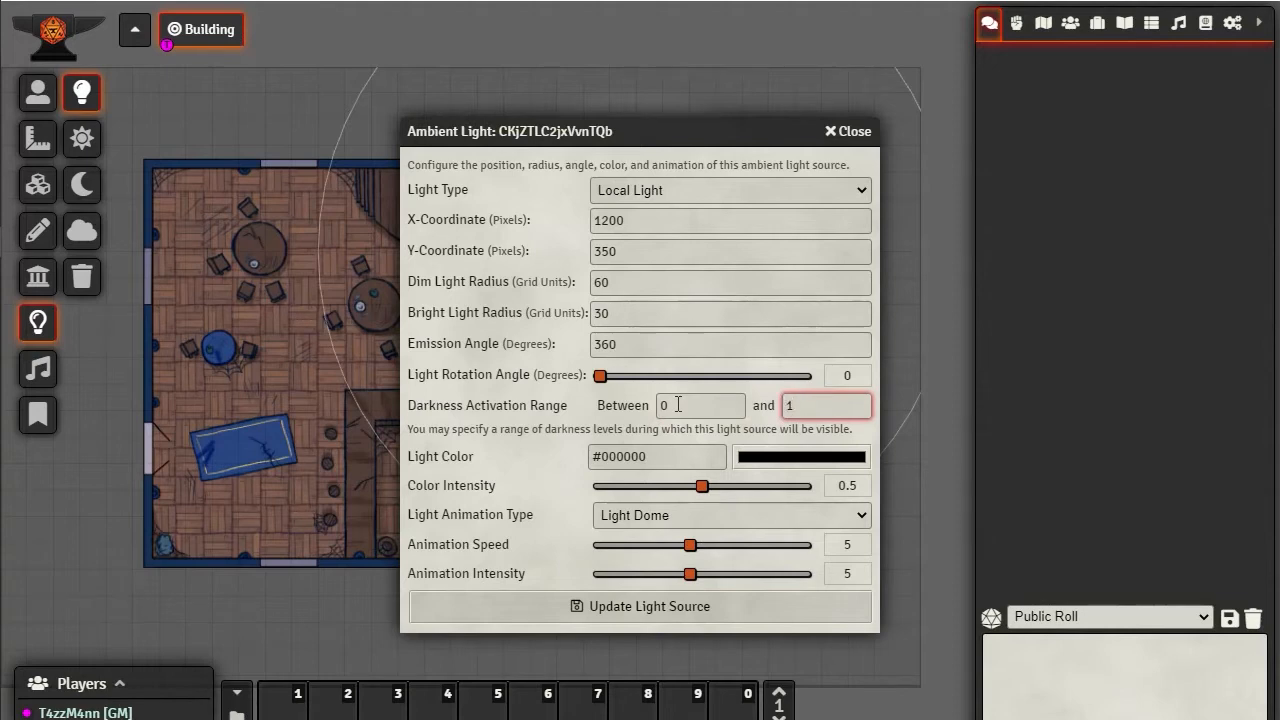
left_click(634, 605)
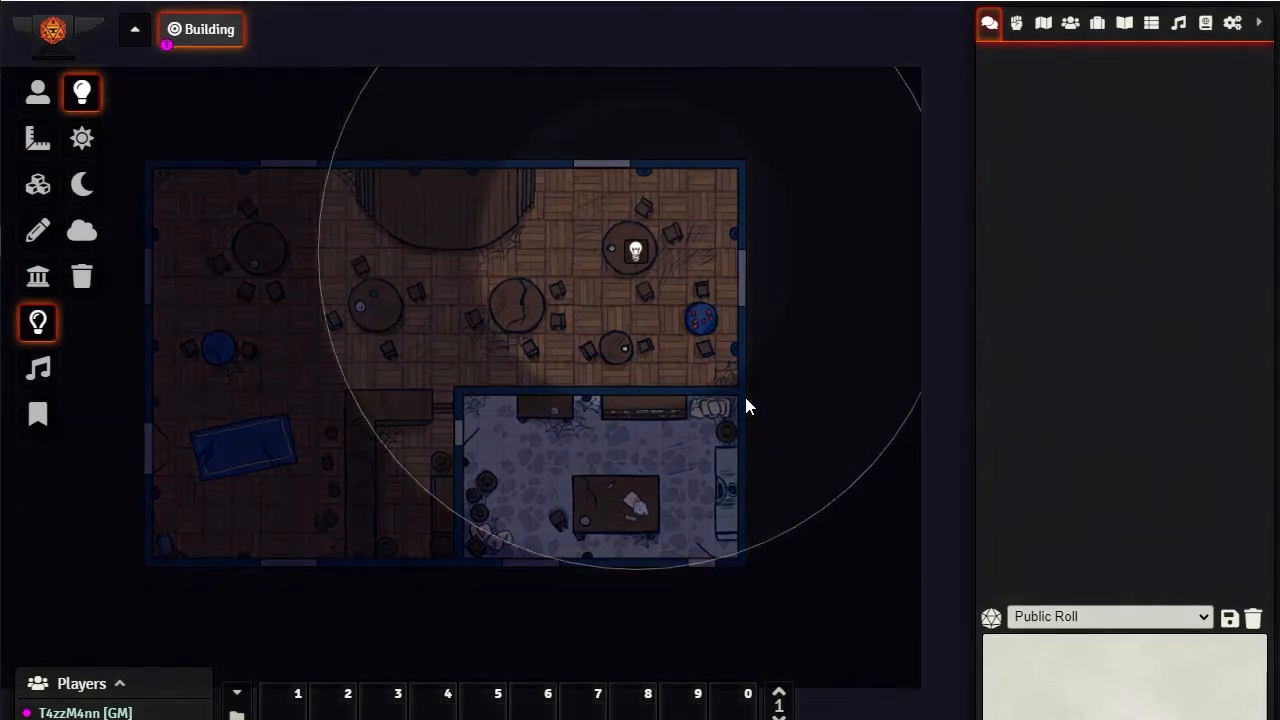
left_click(82, 140)
Set the ambient light's animation type to Roiling Mass (Darkness) with an animation intensity of 10, and update the light source
double_click(638, 250)
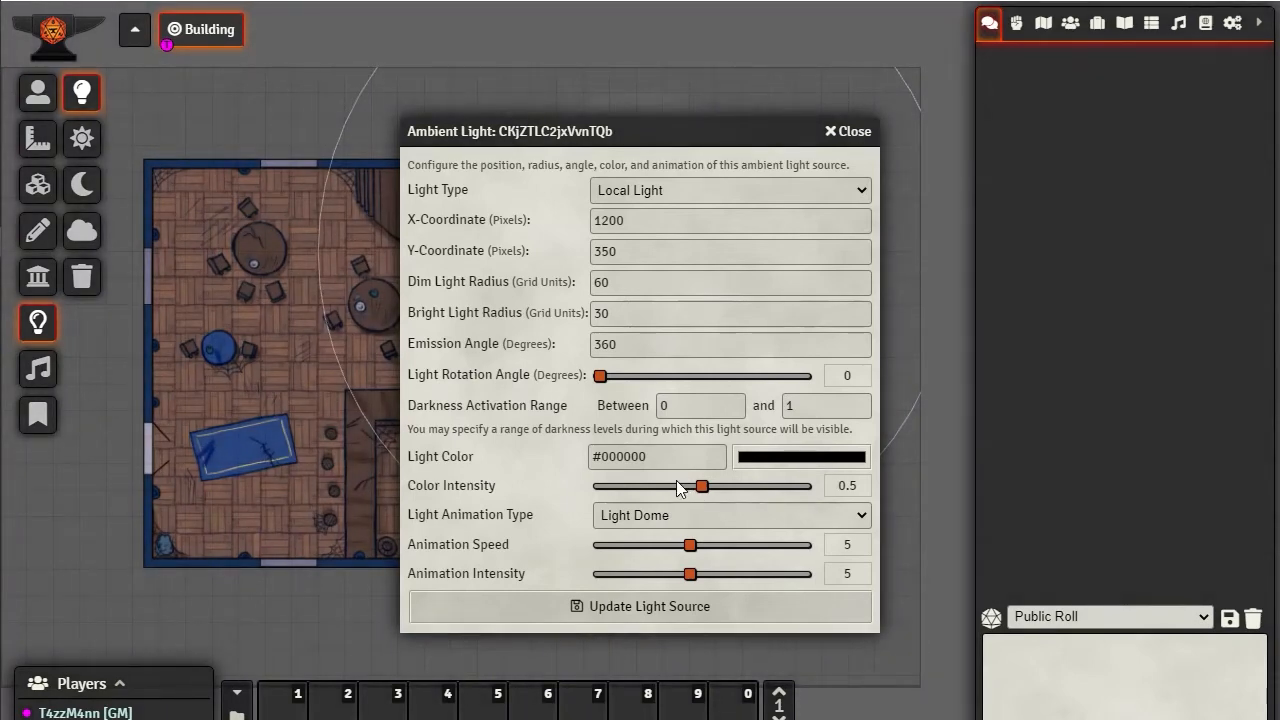
left_click(631, 522)
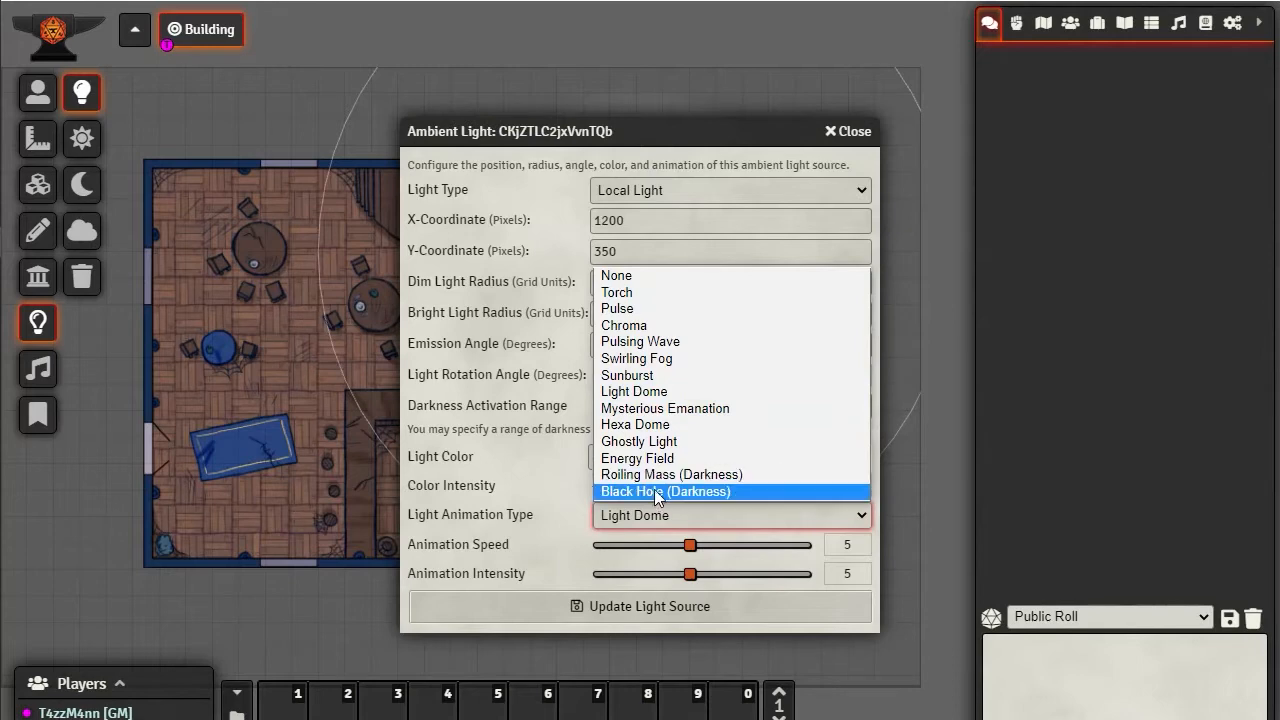
key("Escape")
left_click(653, 481)
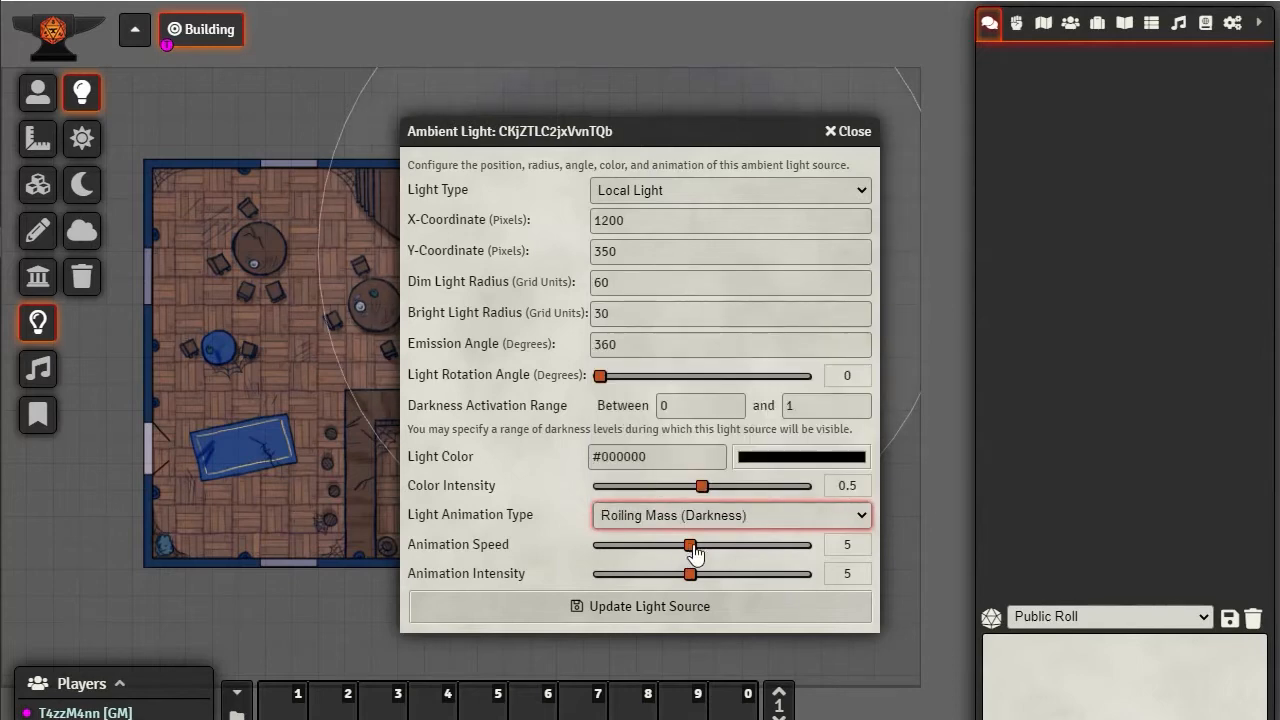
left_click_drag(690, 580, 880, 586)
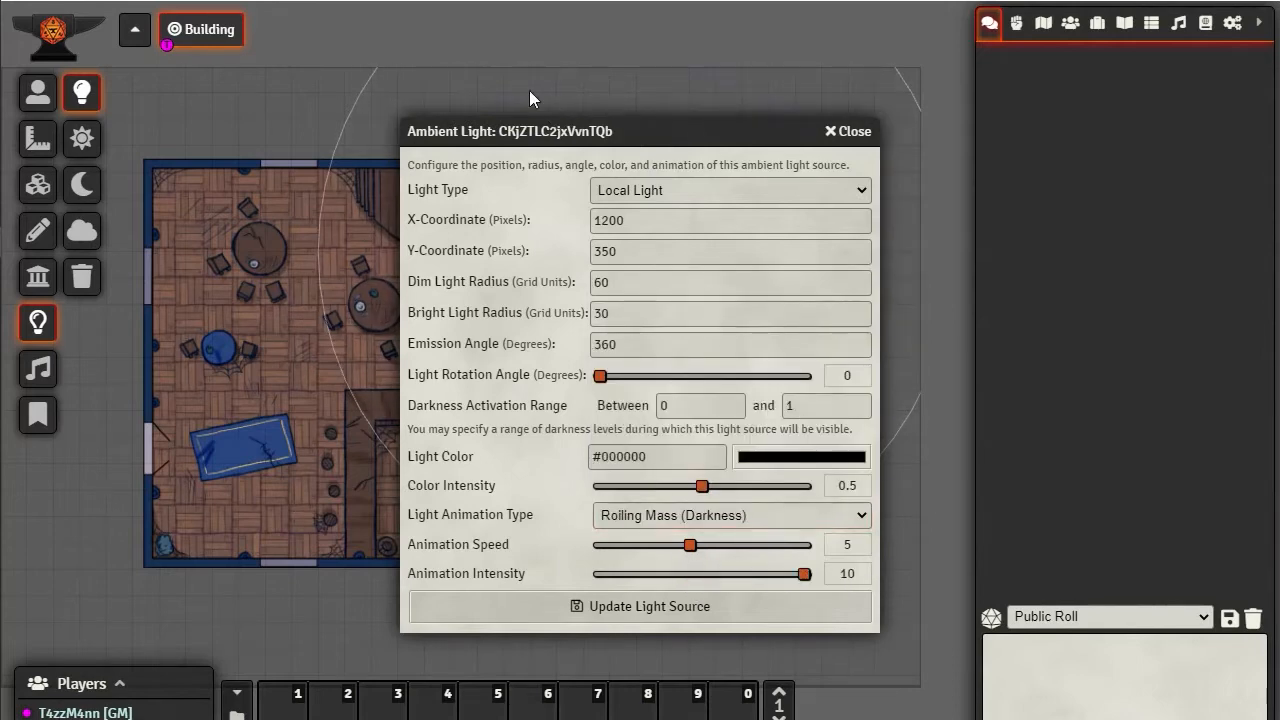
left_click(601, 604)
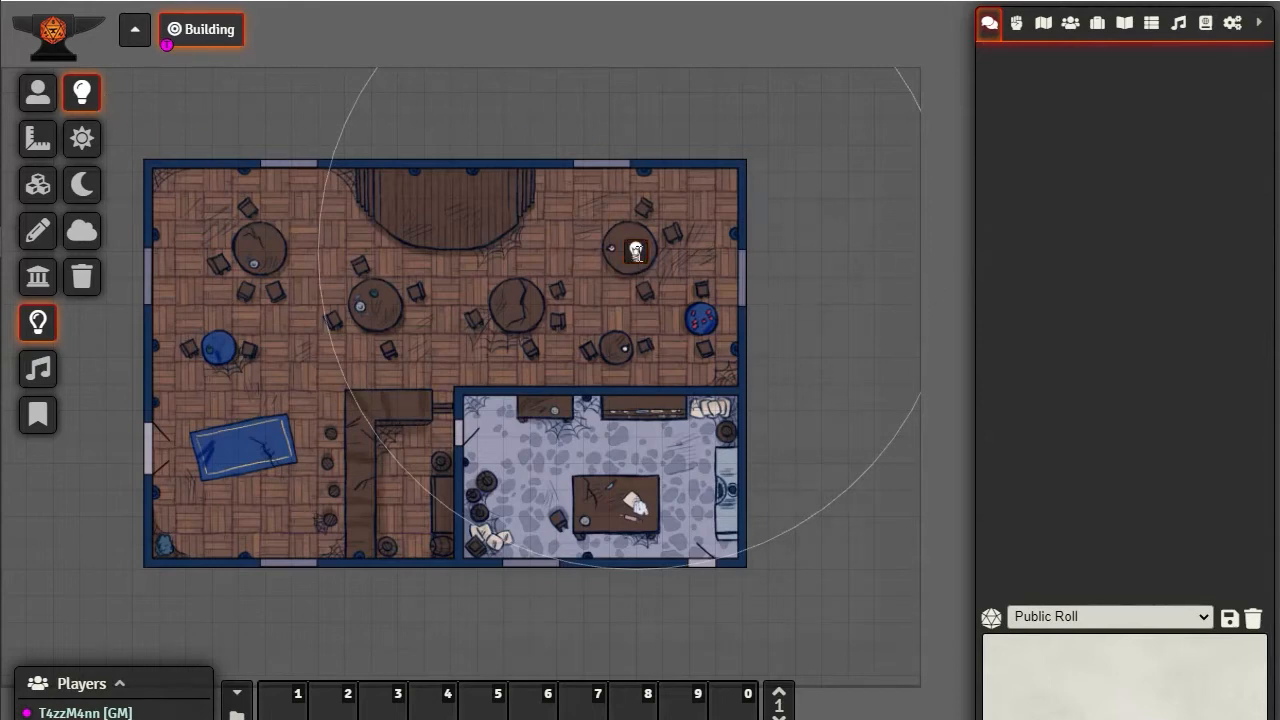
Make the light a darkness source by setting its dim radius to -60 and bright radius to -30, and save it
double_click(637, 253)
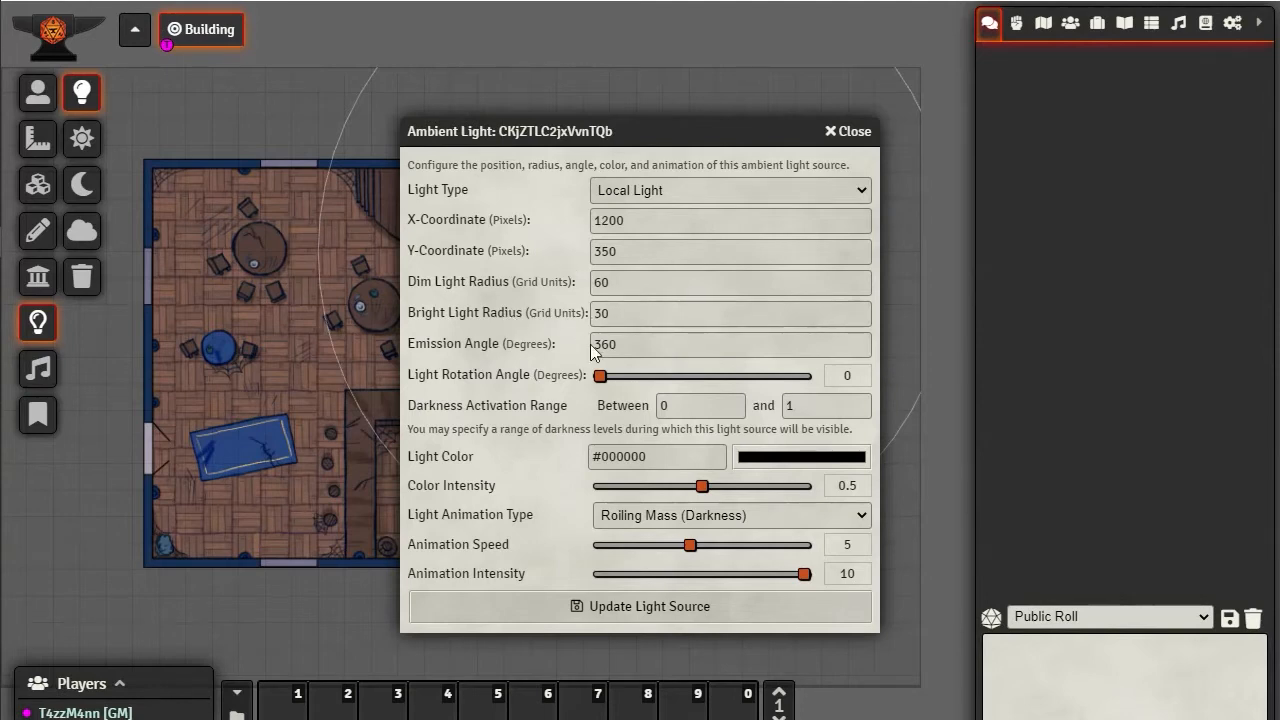
left_click(594, 282)
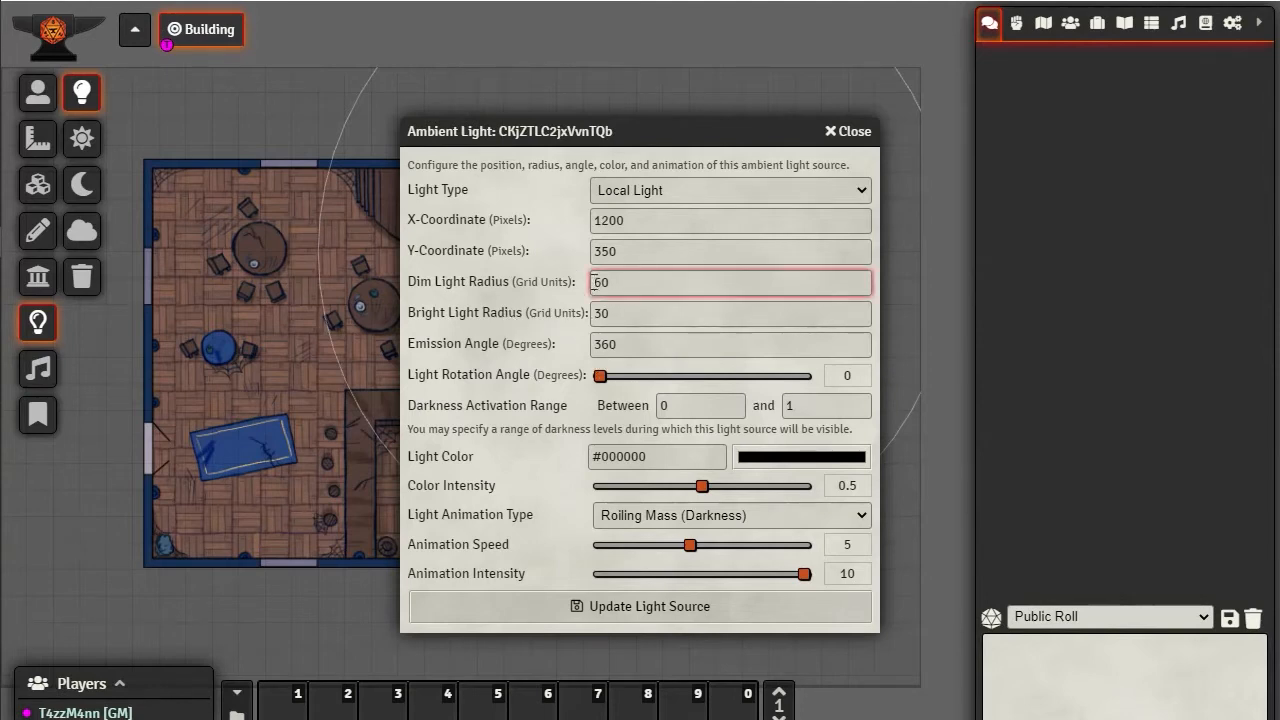
type("-")
left_click(600, 313)
type("-")
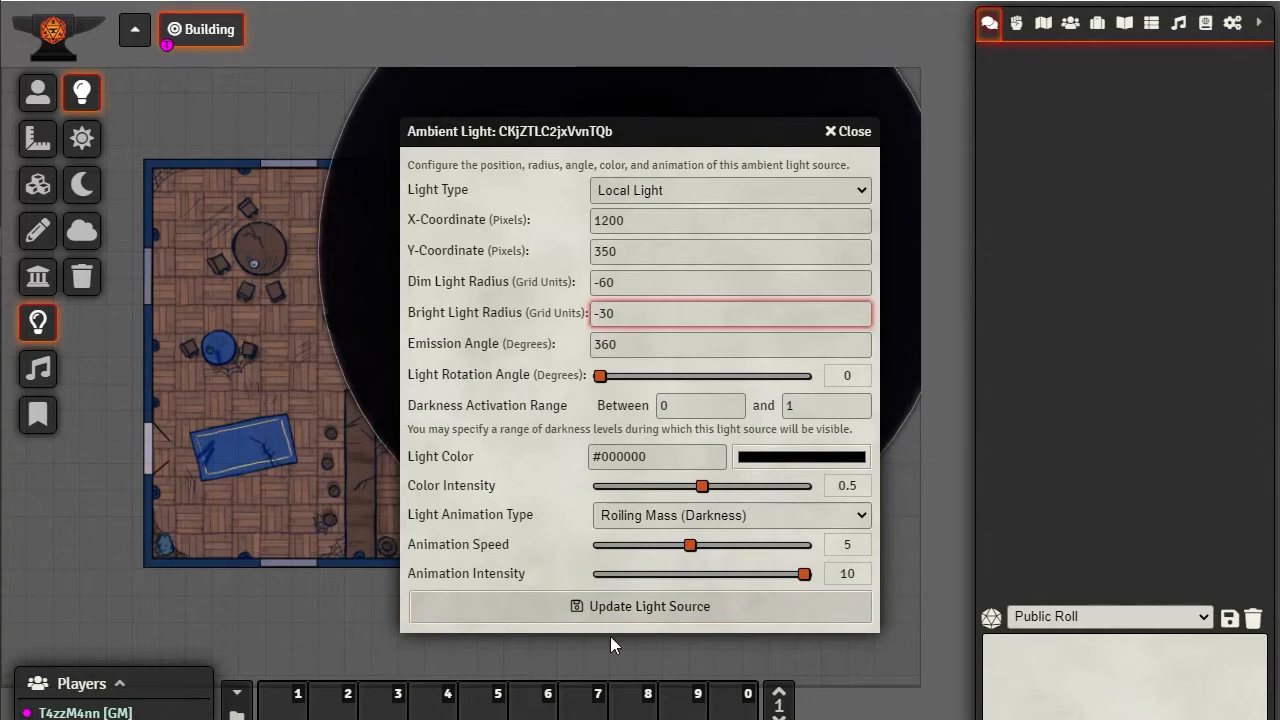
left_click(635, 607)
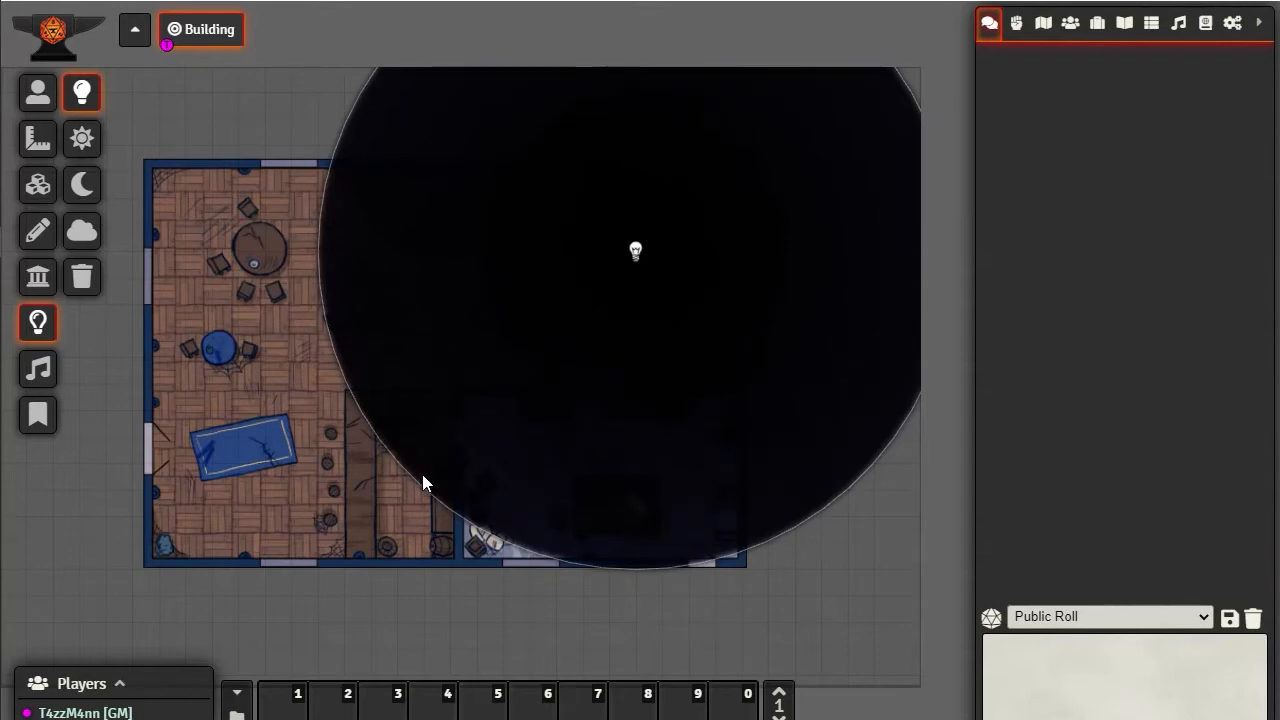
Set the darkness source's bright radius to -50, replace its dim radius with a smaller negative value, and update the source
double_click(635, 252)
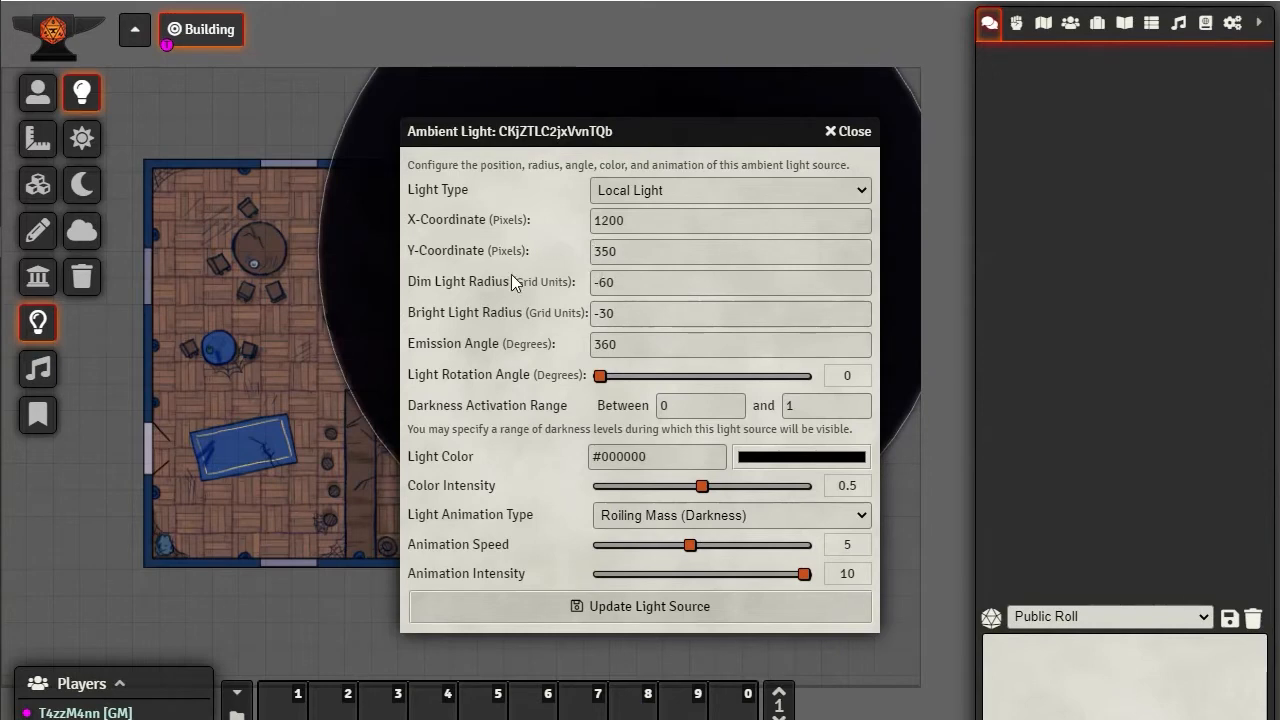
left_click(604, 313)
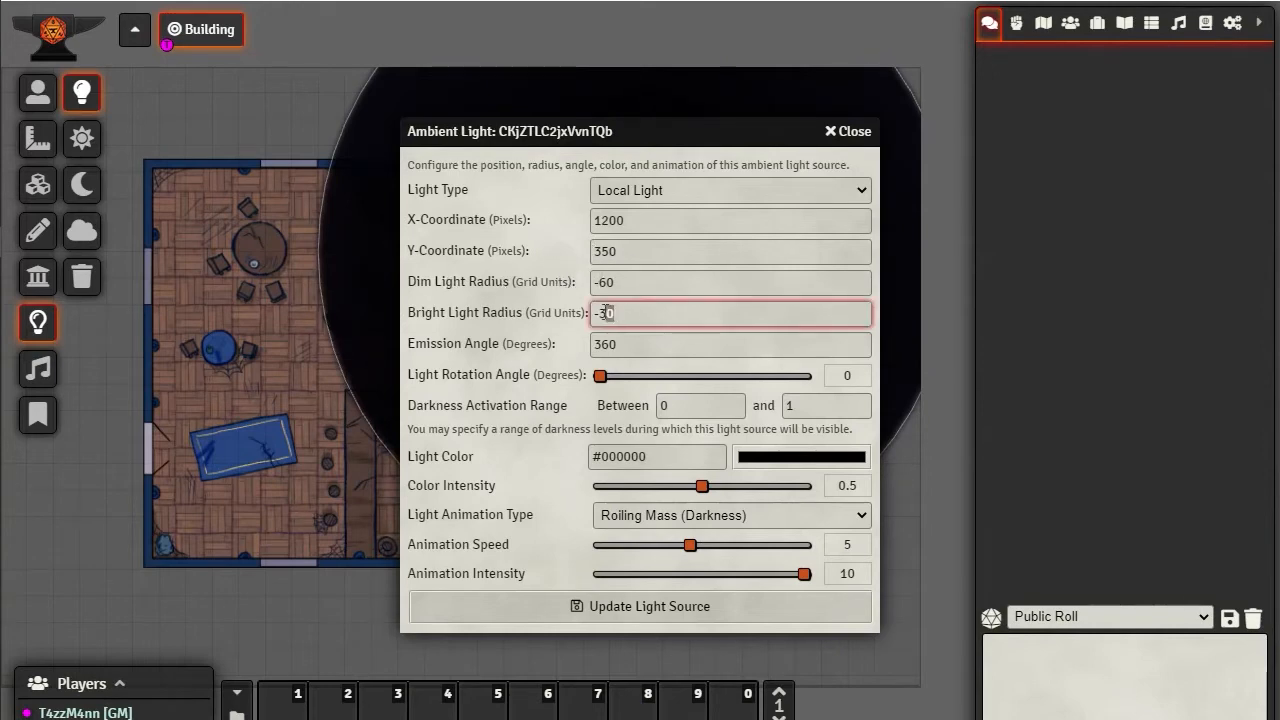
key("BackSpace")
key("BackSpace")
type("50")
key("shift+Tab")
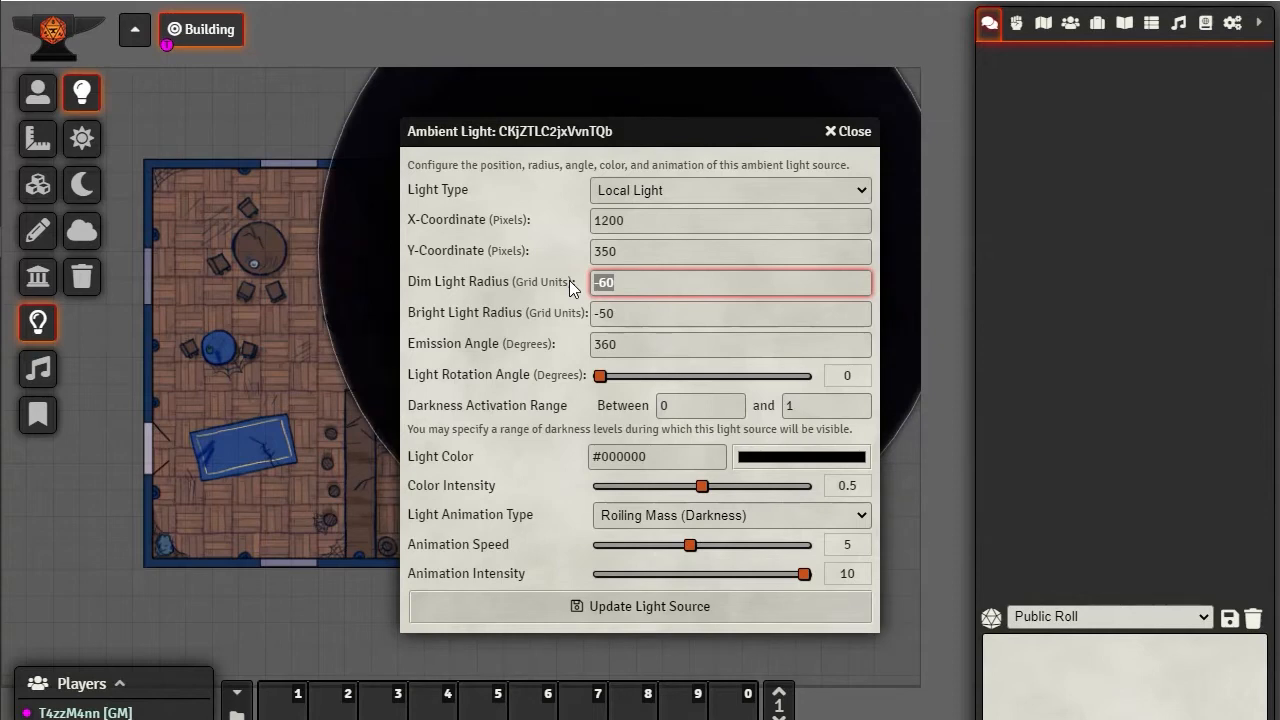
type("-5")
left_click(640, 607)
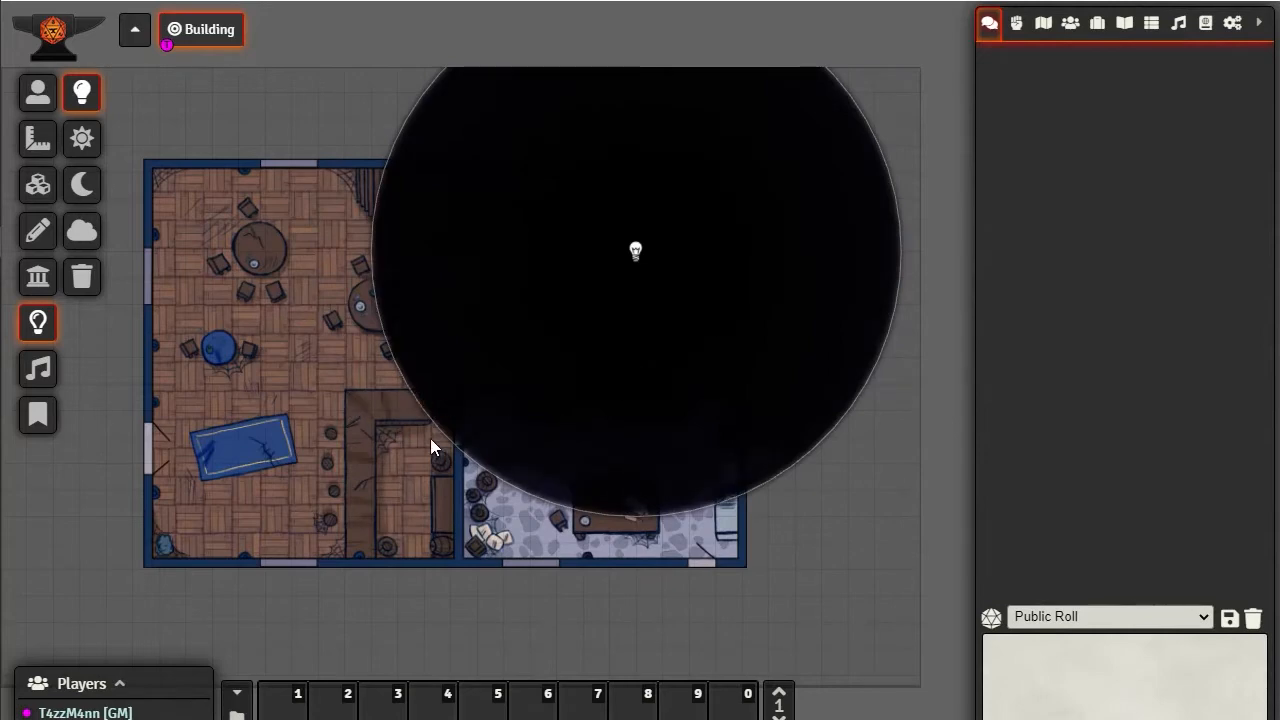
Examine the darkness source's edge and coverage over the building map up close and from farther out
scroll(430, 438, "up", 10)
left_click_drag(181, 517, 525, 452)
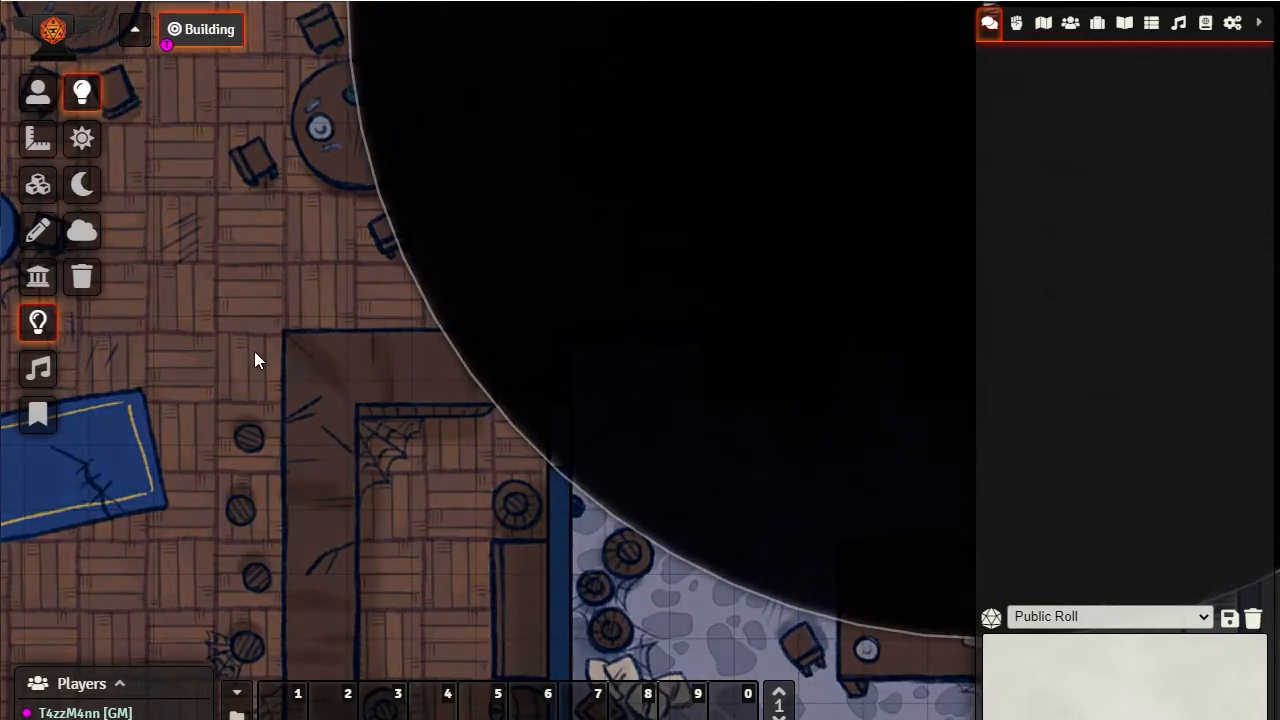
scroll(298, 392, "down", 3)
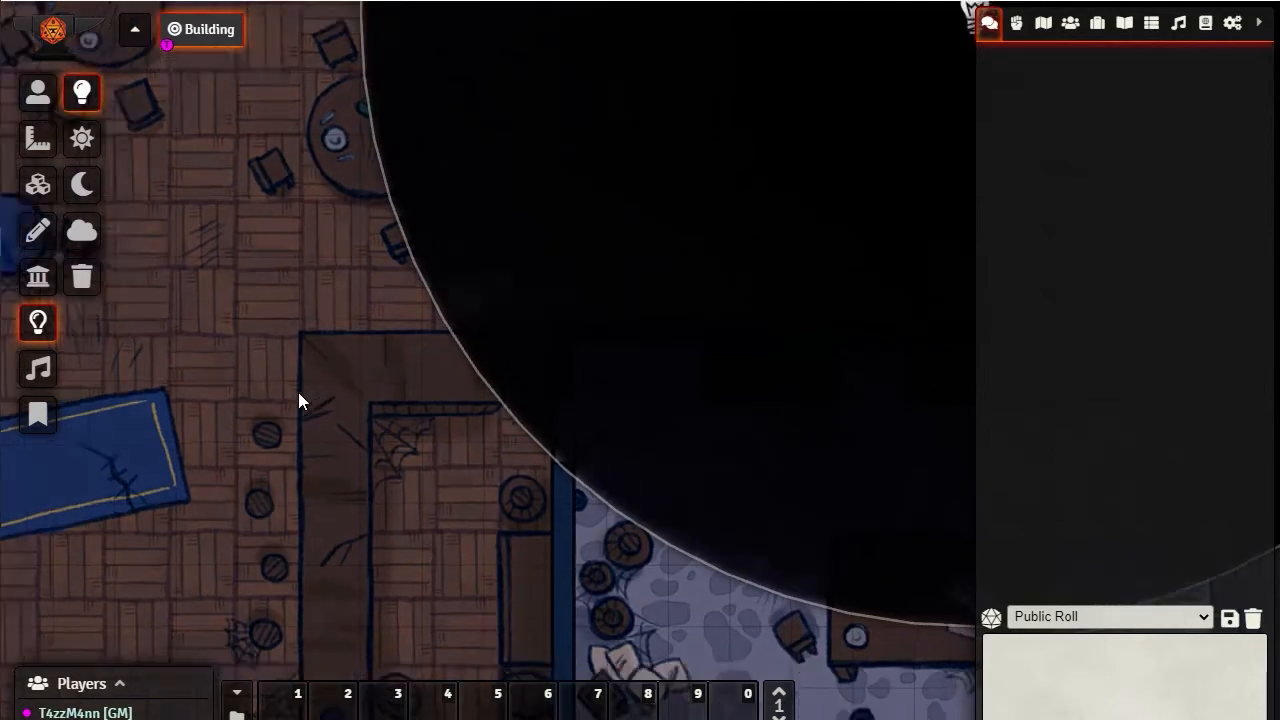
scroll(366, 410, "down", 1)
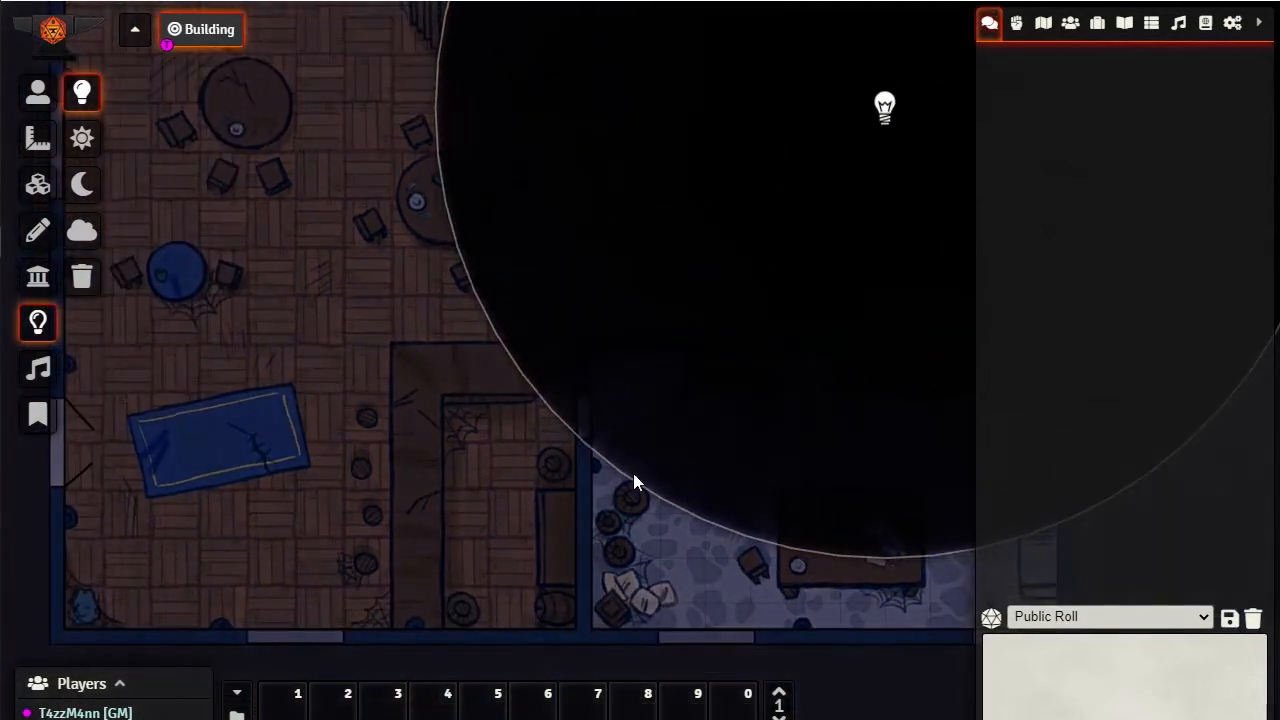
left_click_drag(589, 591, 381, 638)
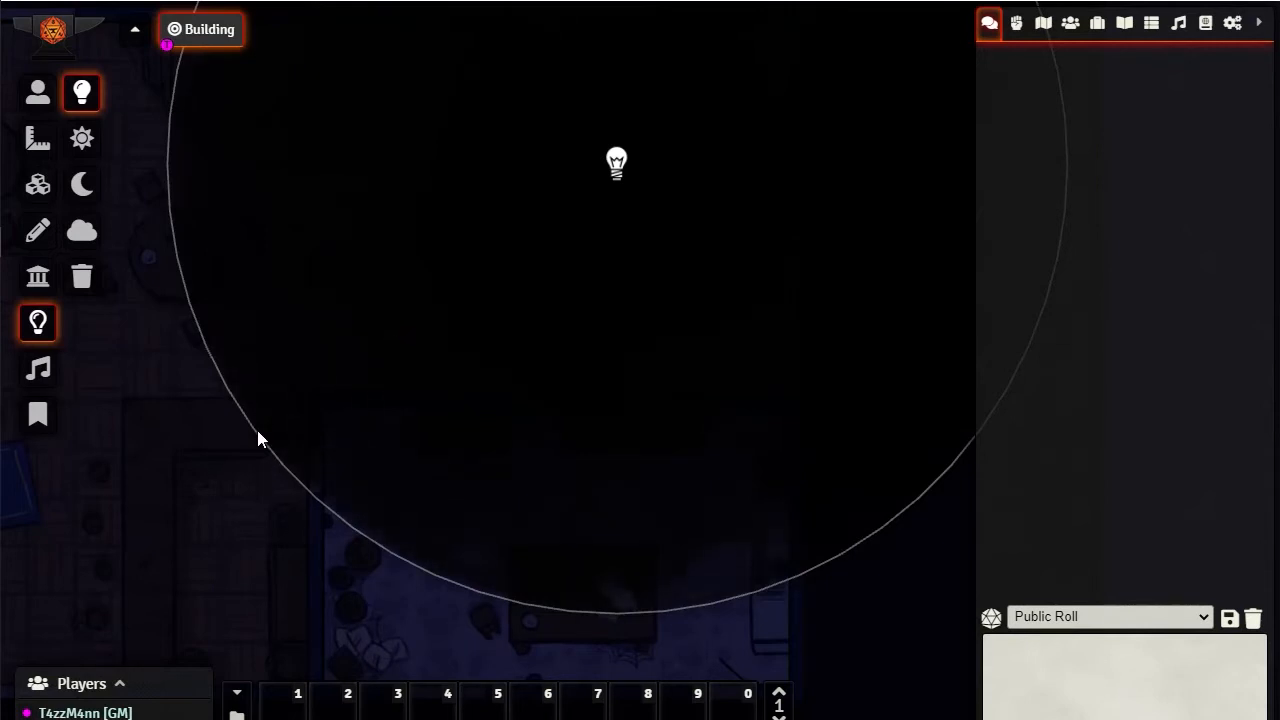
scroll(375, 413, "up", 9)
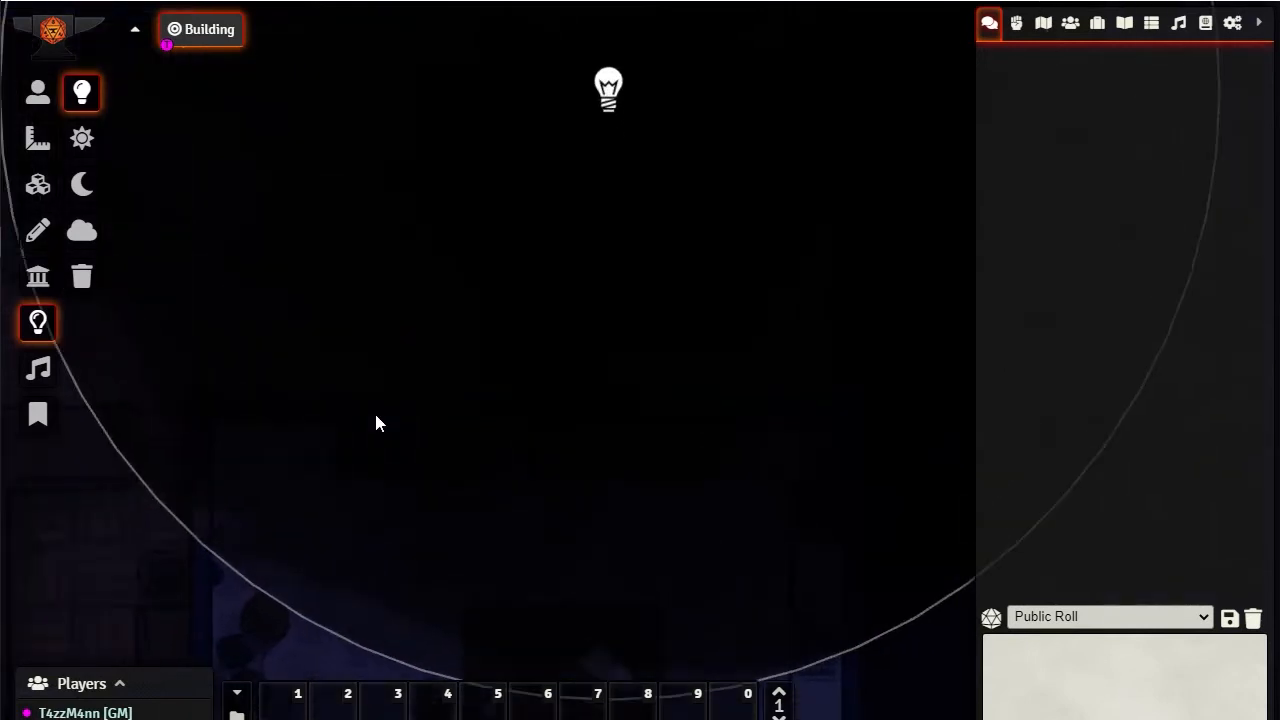
left_click_drag(269, 516, 394, 563)
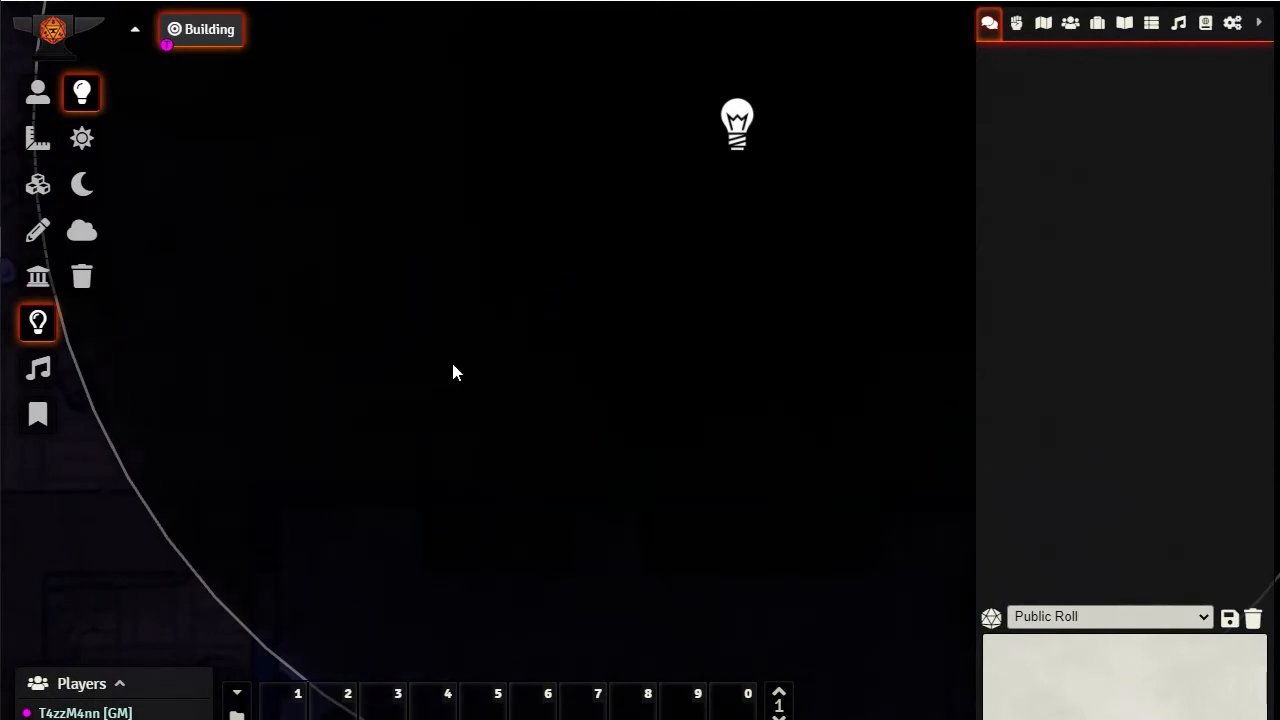
scroll(452, 372, "down", 5)
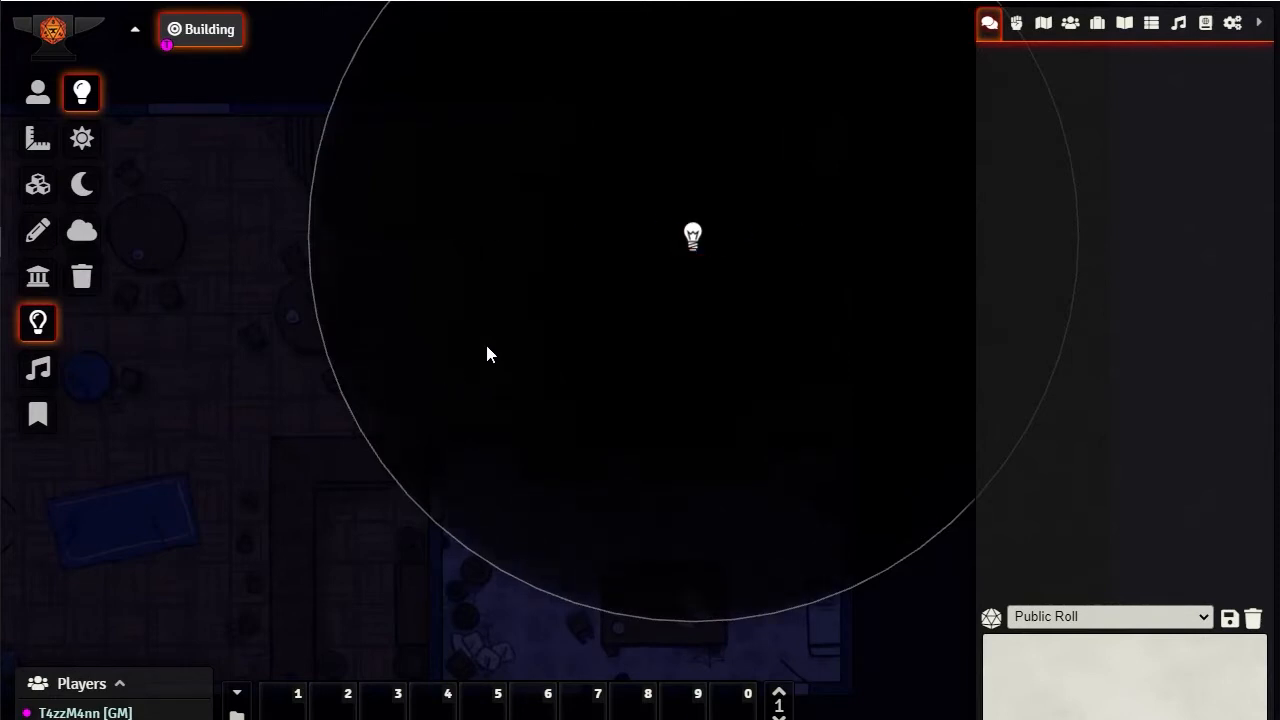
scroll(705, 266, "down", 3)
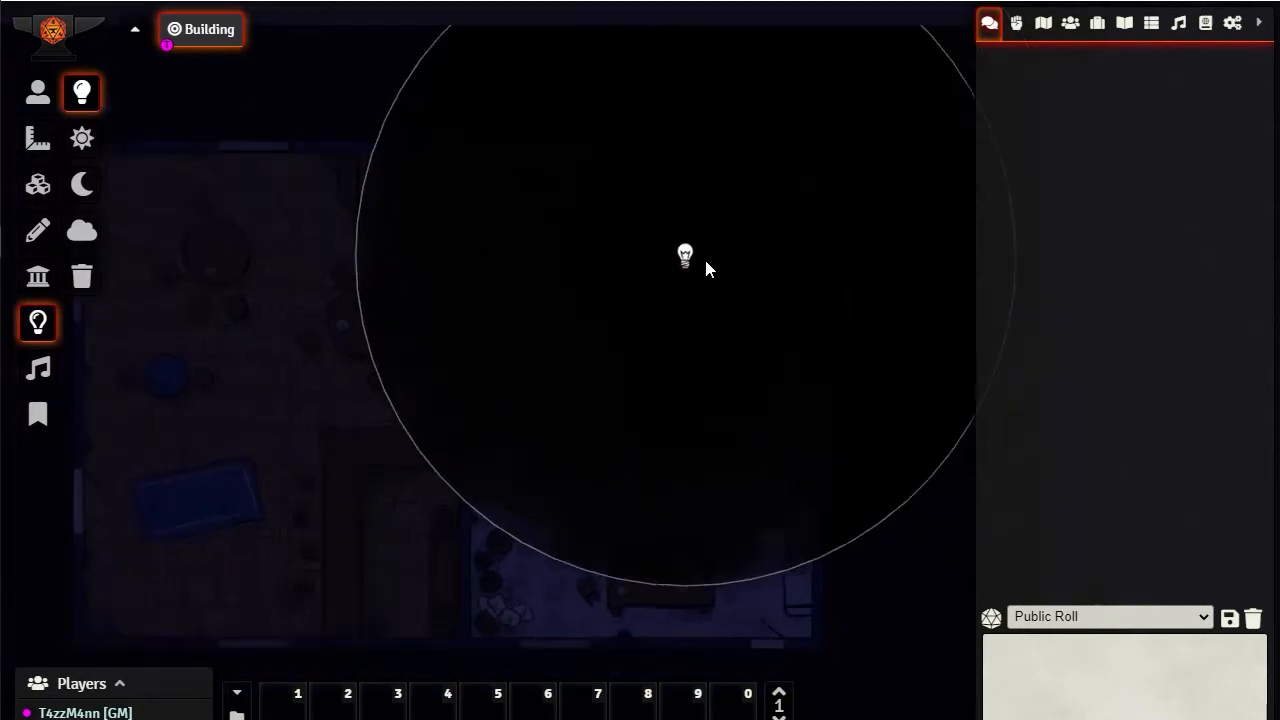
scroll(699, 282, "up", 1)
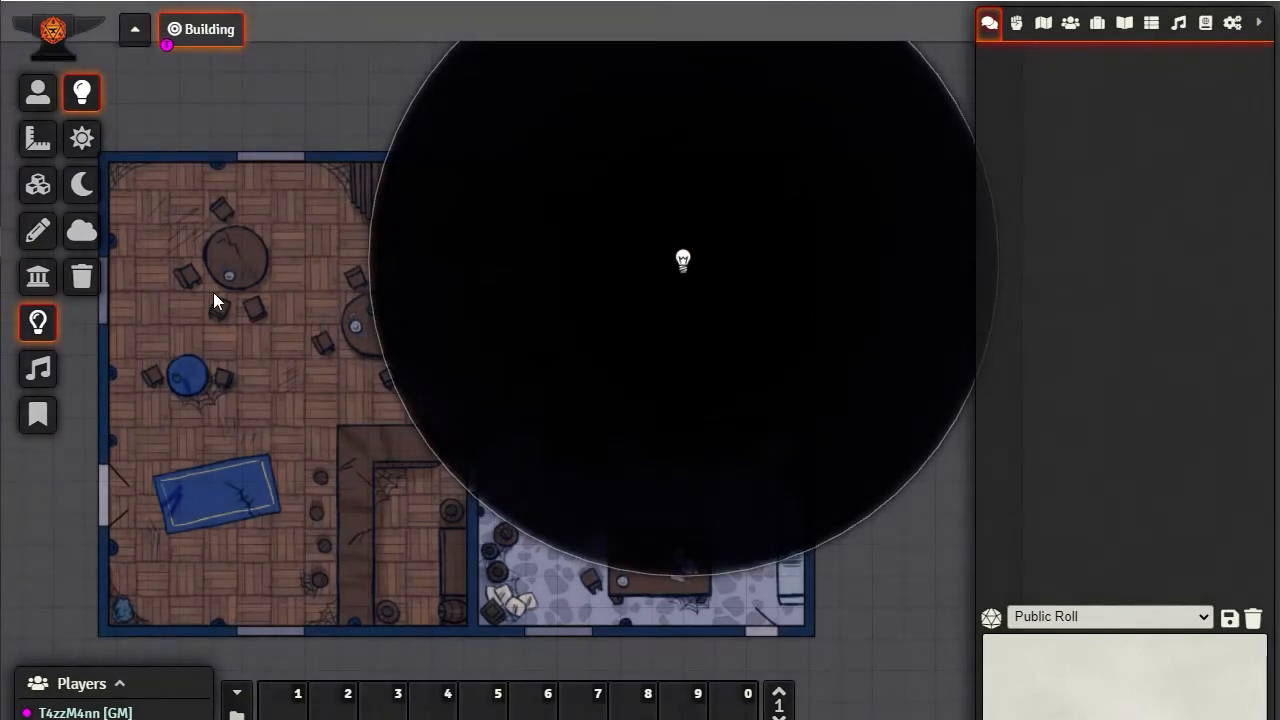
Disable the darkness source and reposition it near the middle of the building, at about X 1025, Y 525 pixels
left_click(683, 262)
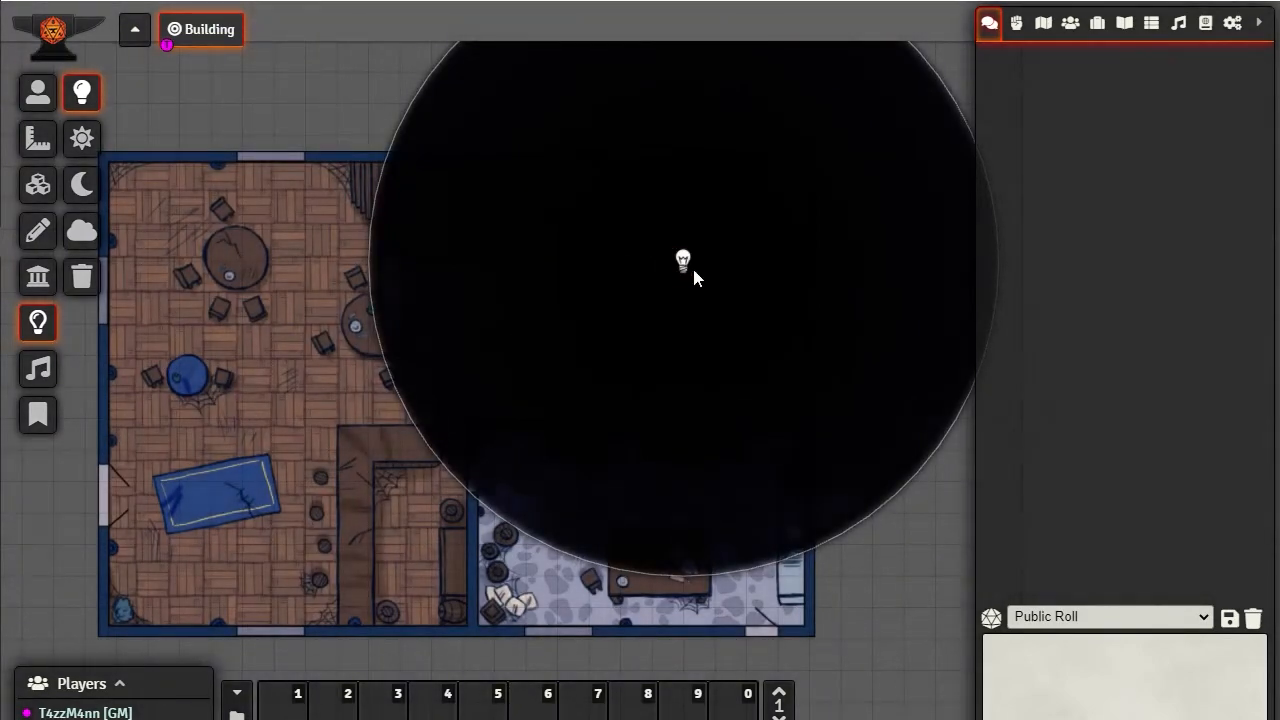
left_click(683, 262)
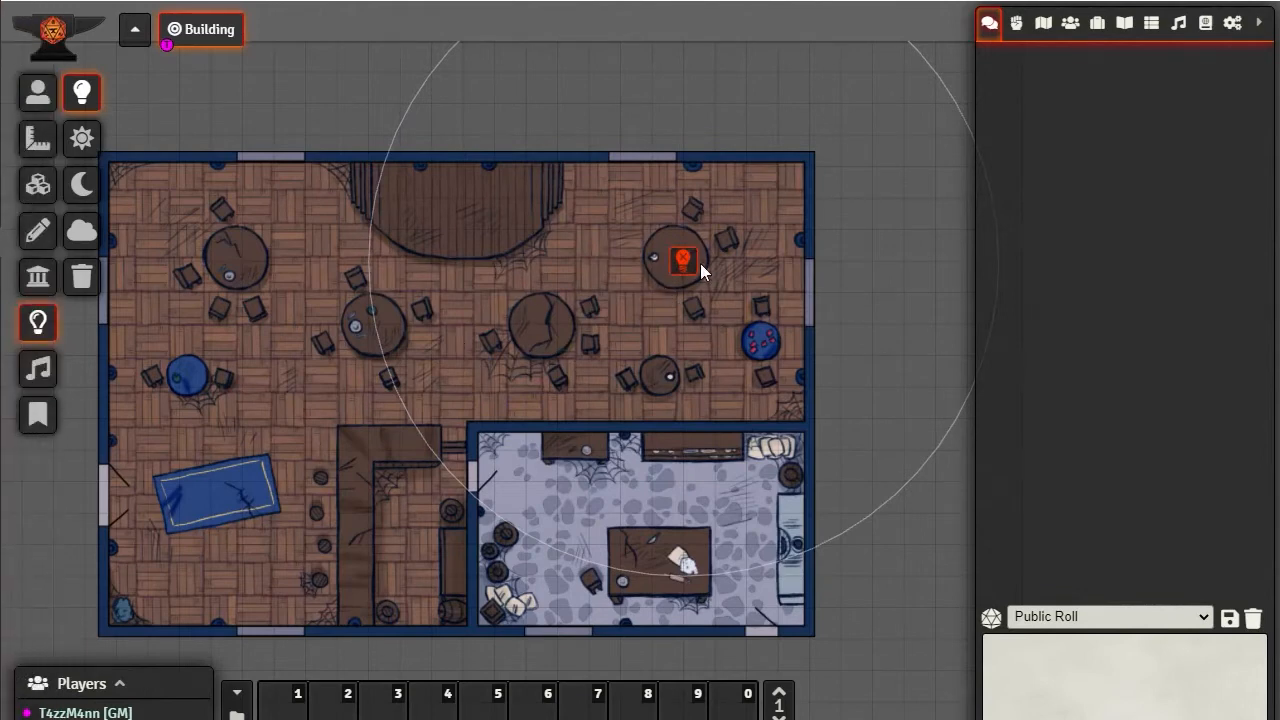
left_click_drag(683, 262, 895, 70)
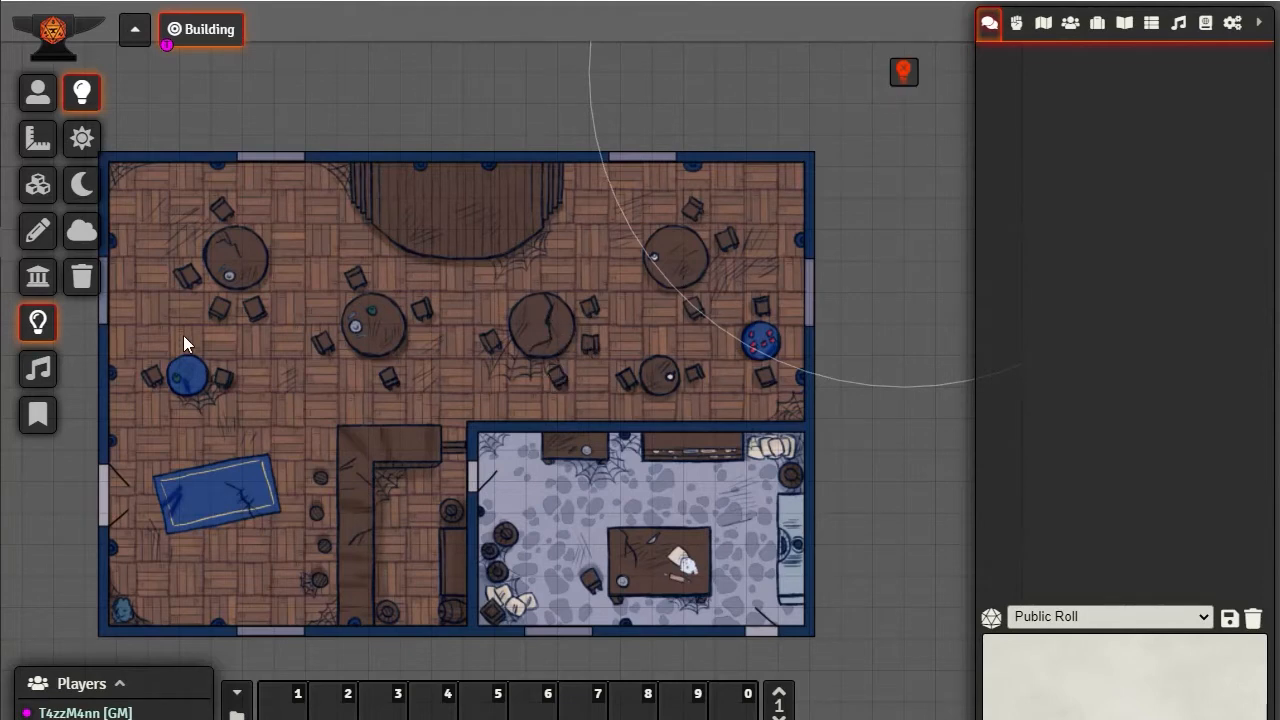
left_click_drag(905, 72, 556, 369)
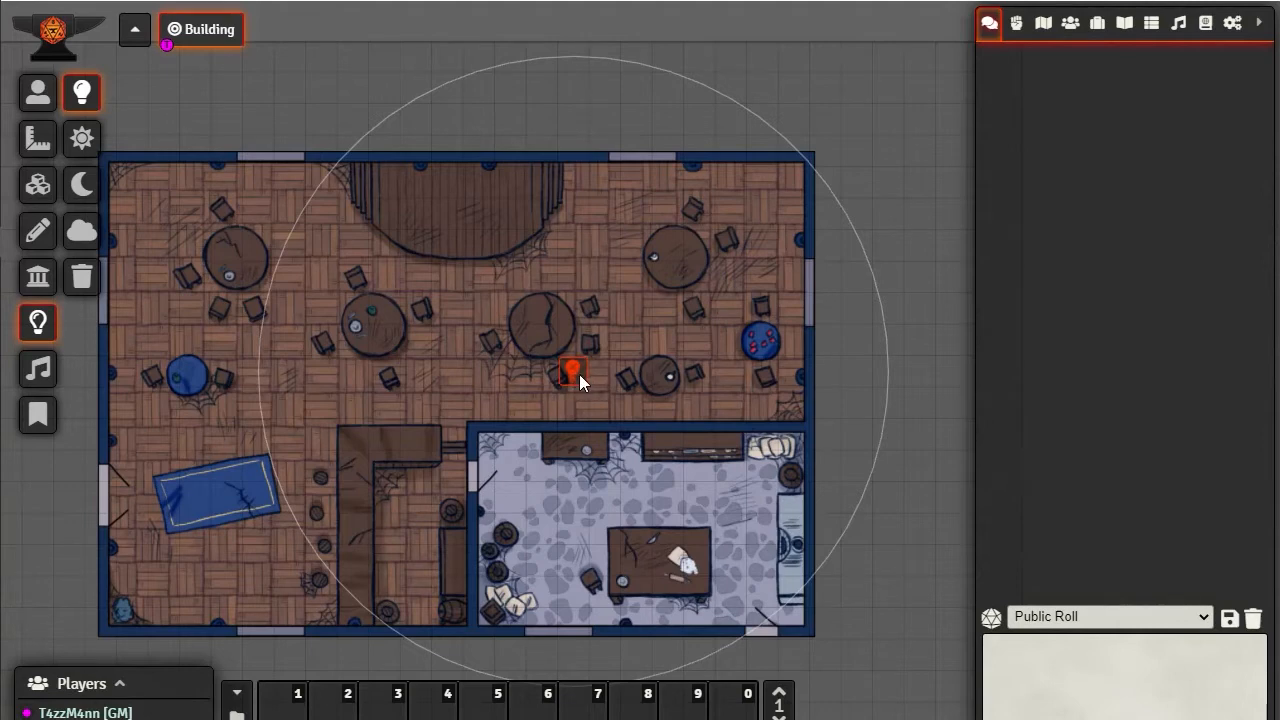
Re-enable the repositioned darkness source and toggle it off and on several times, leaving it enabled
right_click(579, 374)
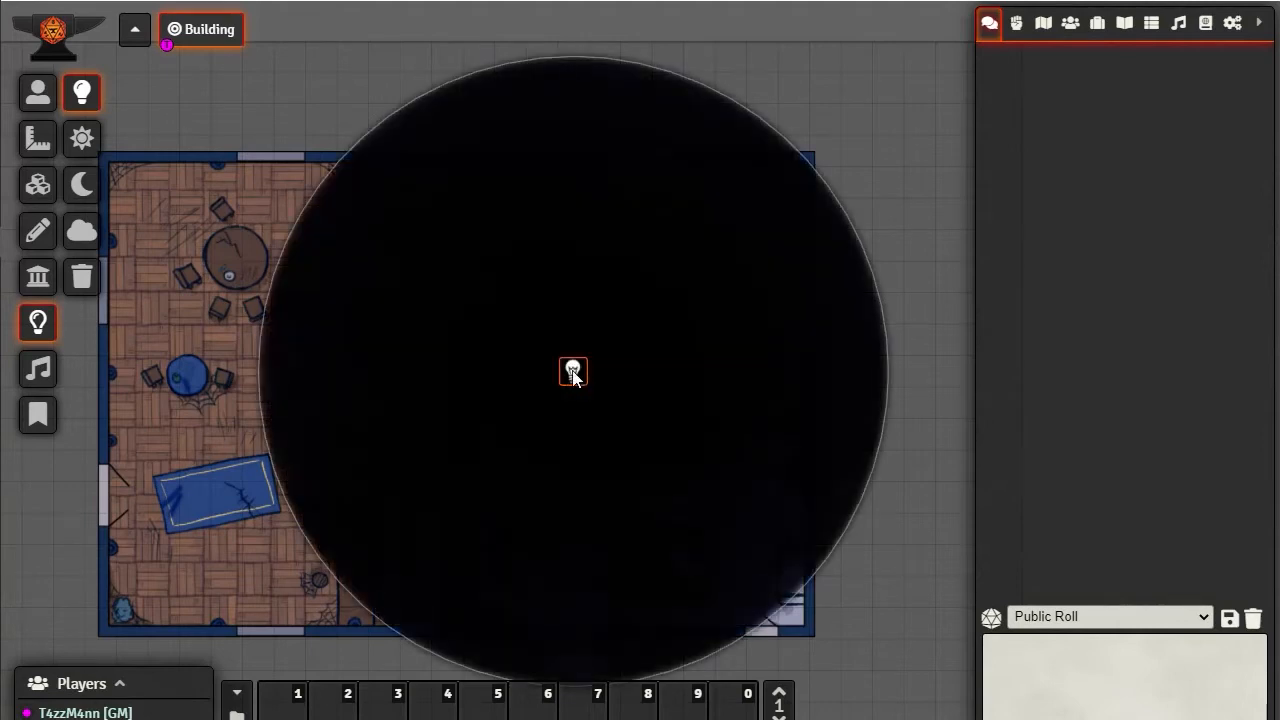
right_click(572, 372)
right_click(572, 372)
right_click(572, 372)
right_click(572, 372)
double_click(575, 371)
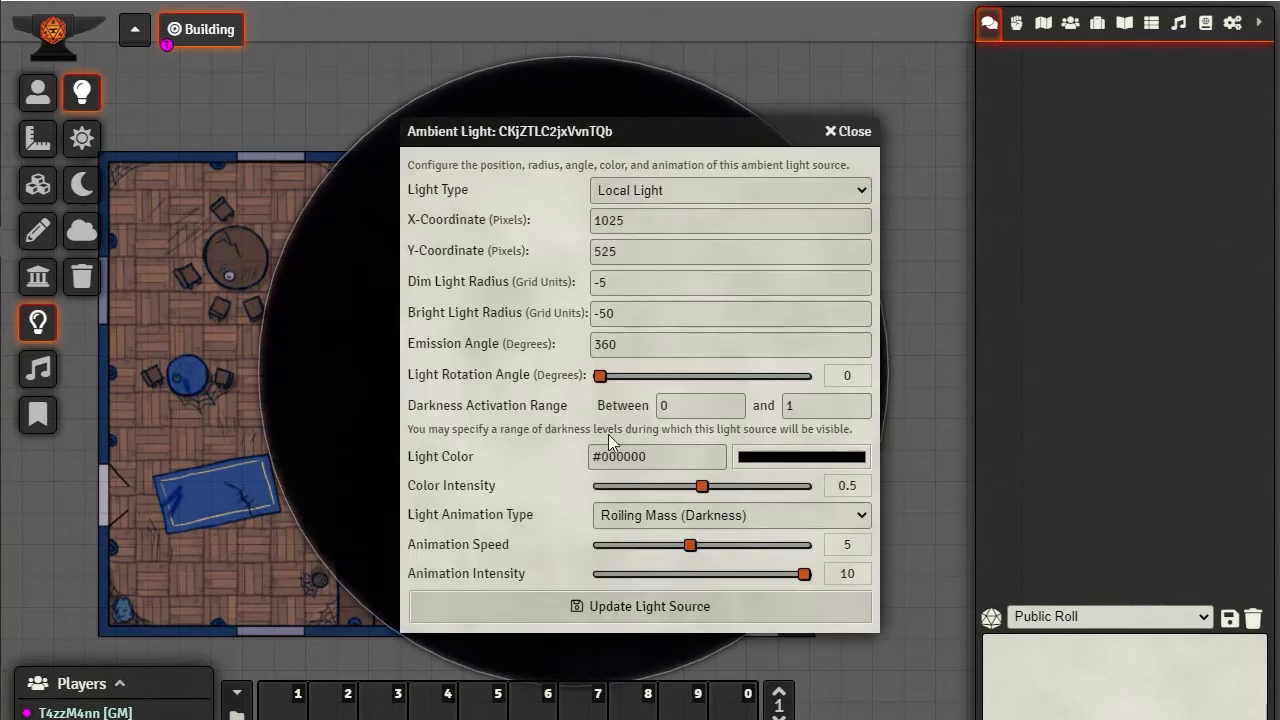
left_click(863, 514)
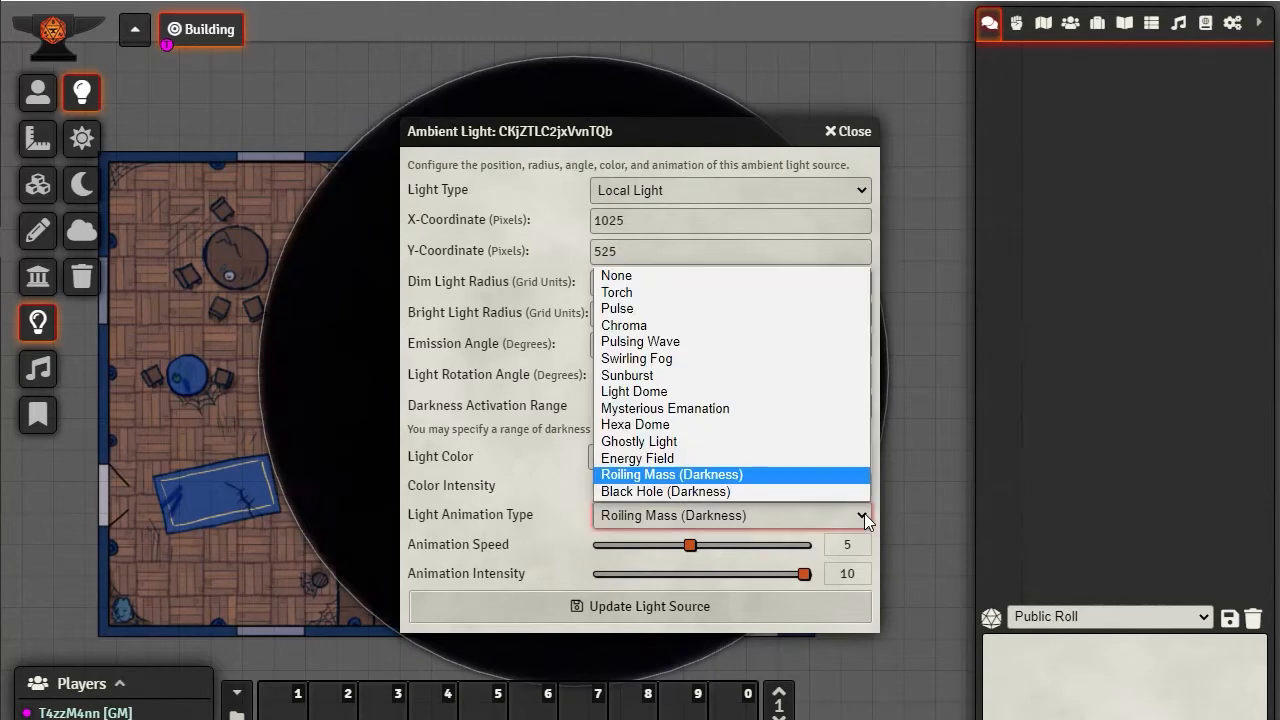
left_click(622, 492)
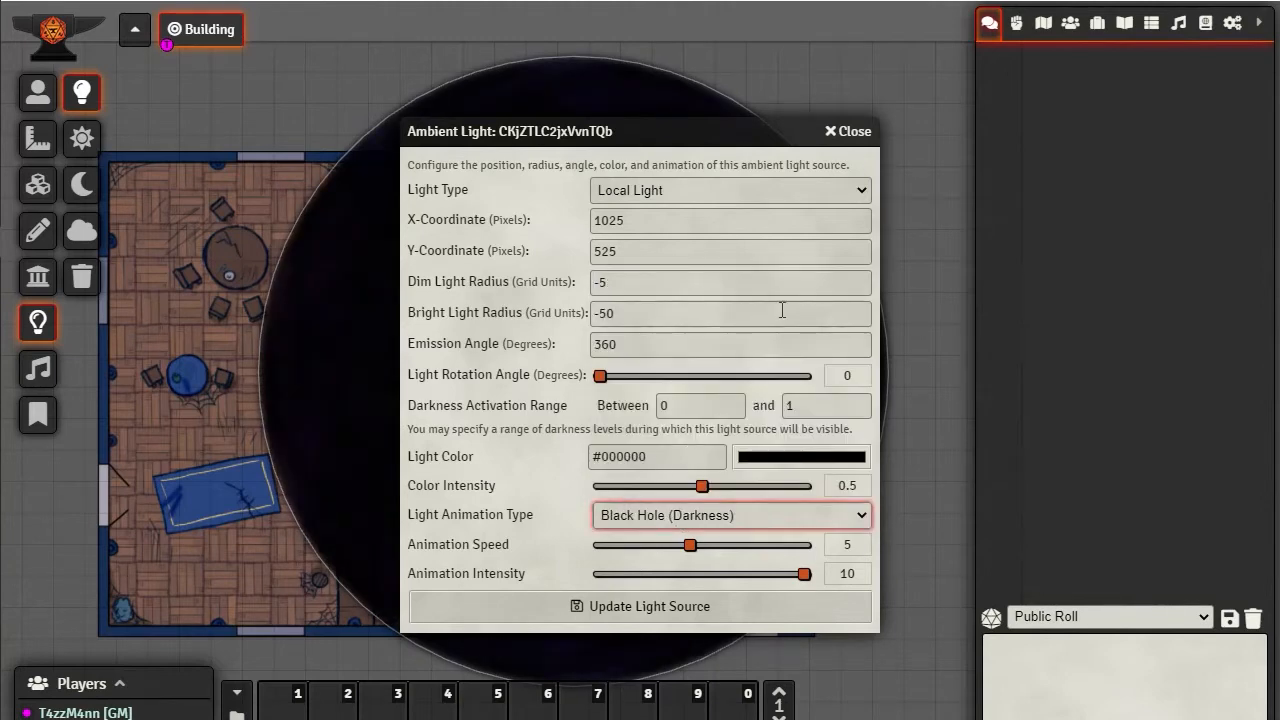
left_click(850, 132)
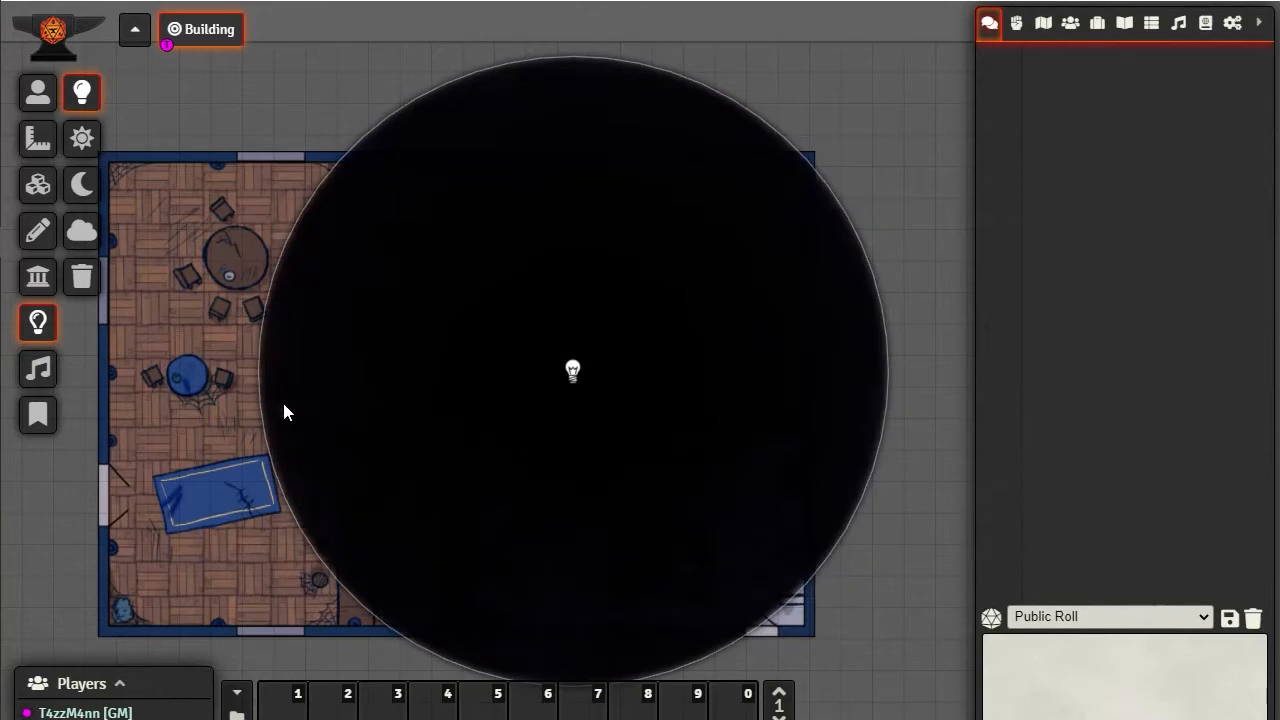
Examine the Roiling Mass darkness effect up close along the circle's edge beside the blue rug and over the lower rooms
scroll(290, 505, "up", 12)
left_click_drag(254, 524, 570, 431)
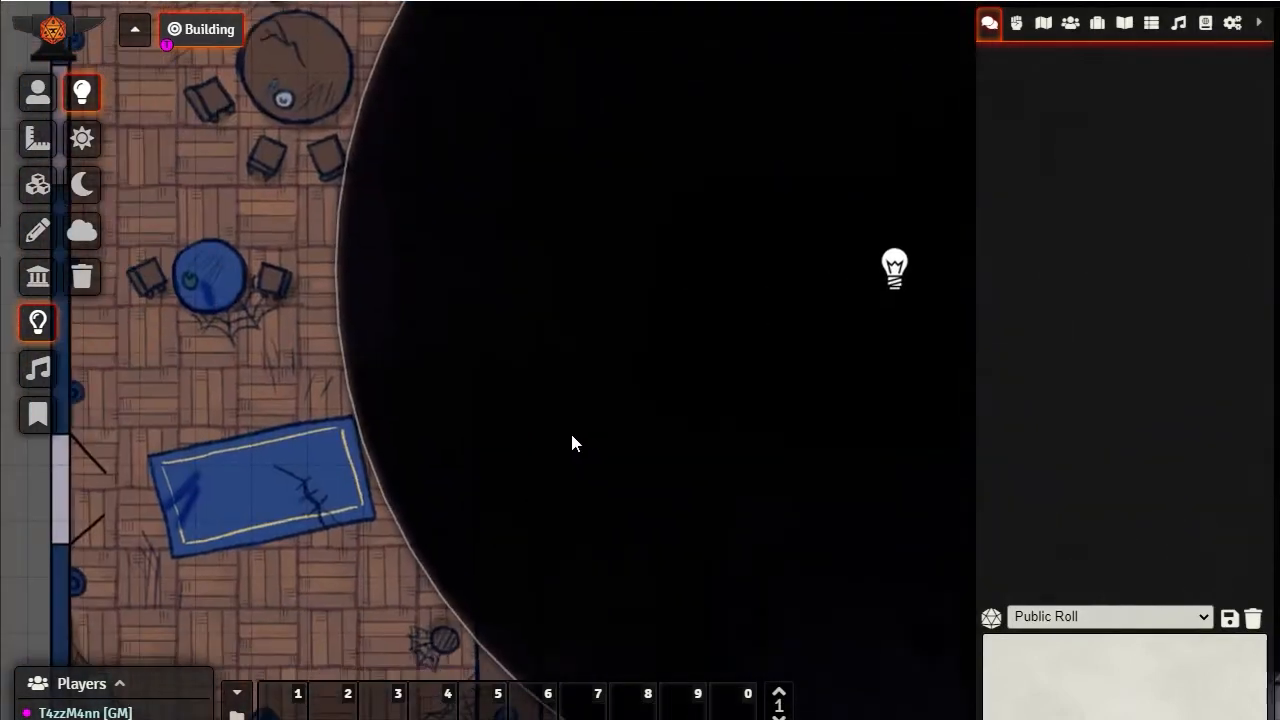
scroll(515, 450, "up", 5)
scroll(511, 459, "up", 2)
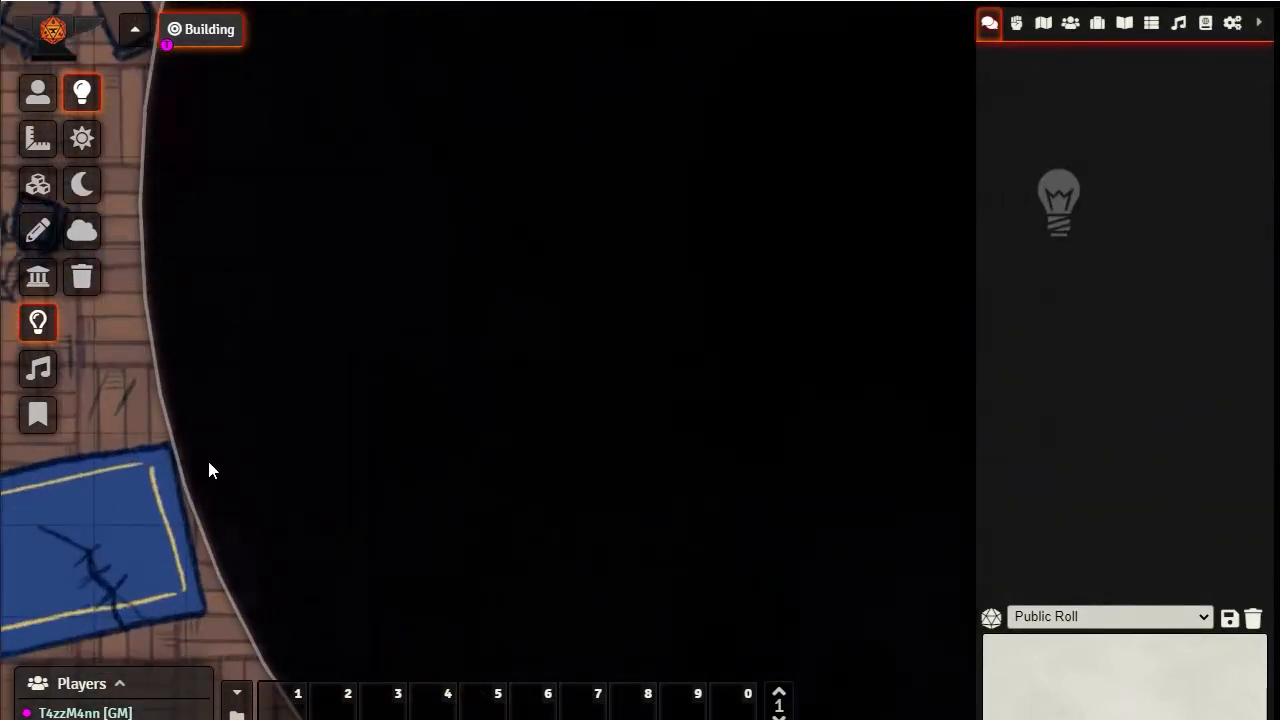
scroll(334, 455, "down", 5)
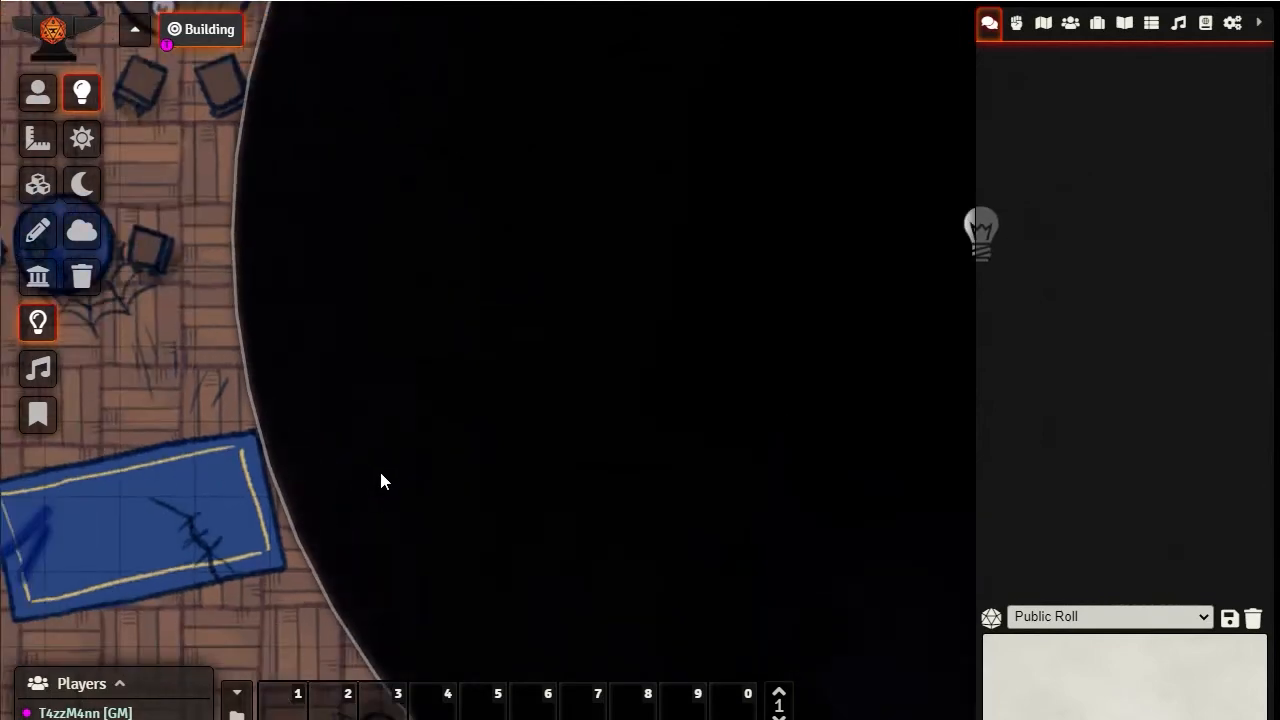
left_click_drag(546, 474, 233, 266)
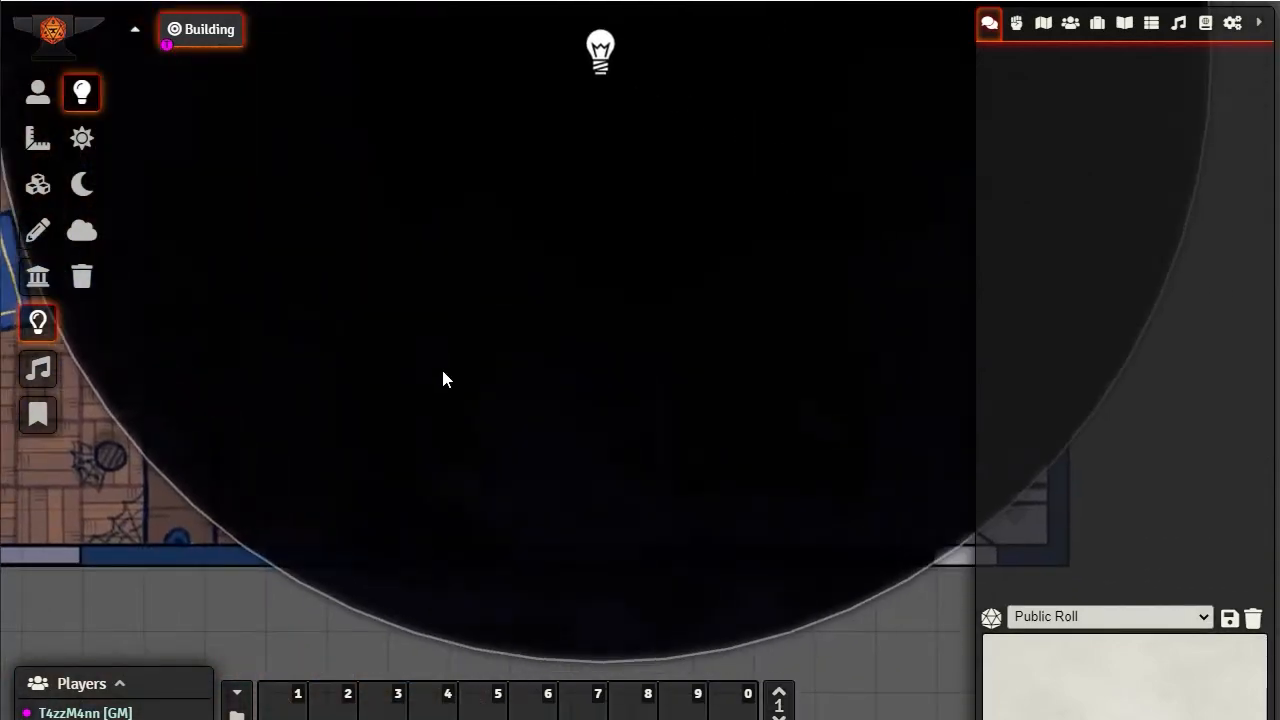
scroll(444, 373, "down", 2)
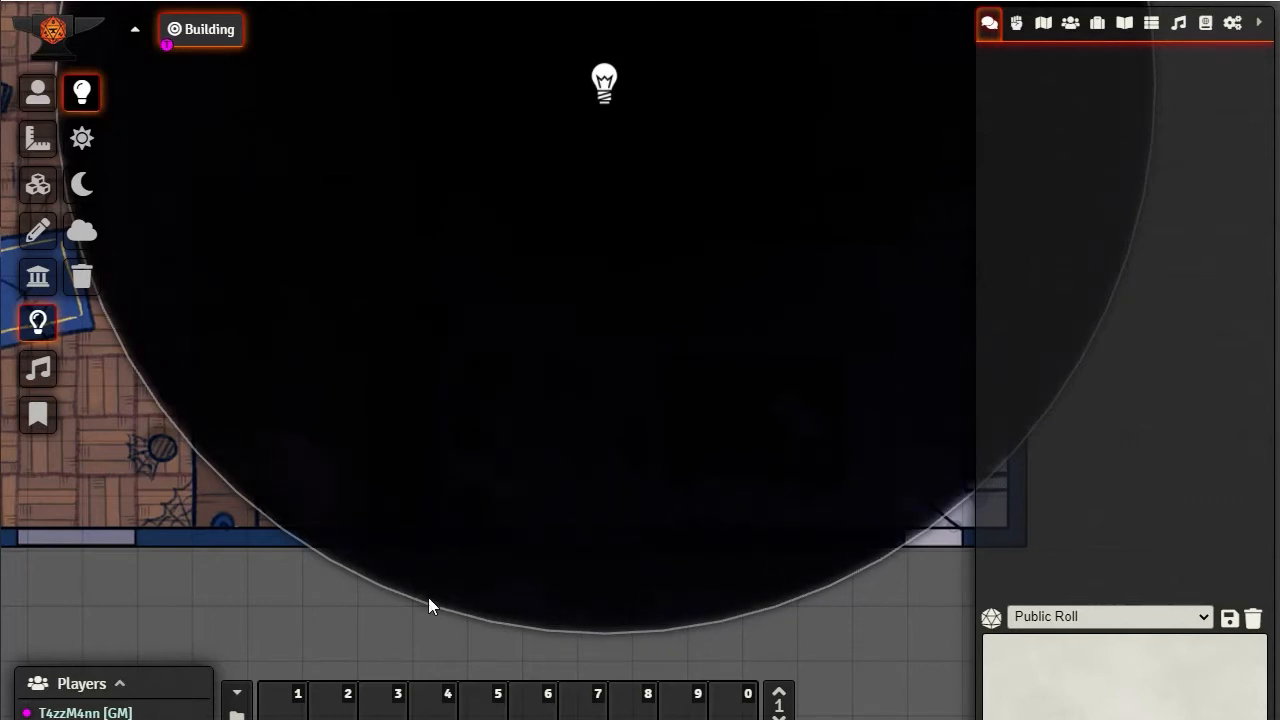
Change the darkness source's animation type to Black Hole (Darkness) and update the light source
double_click(606, 86)
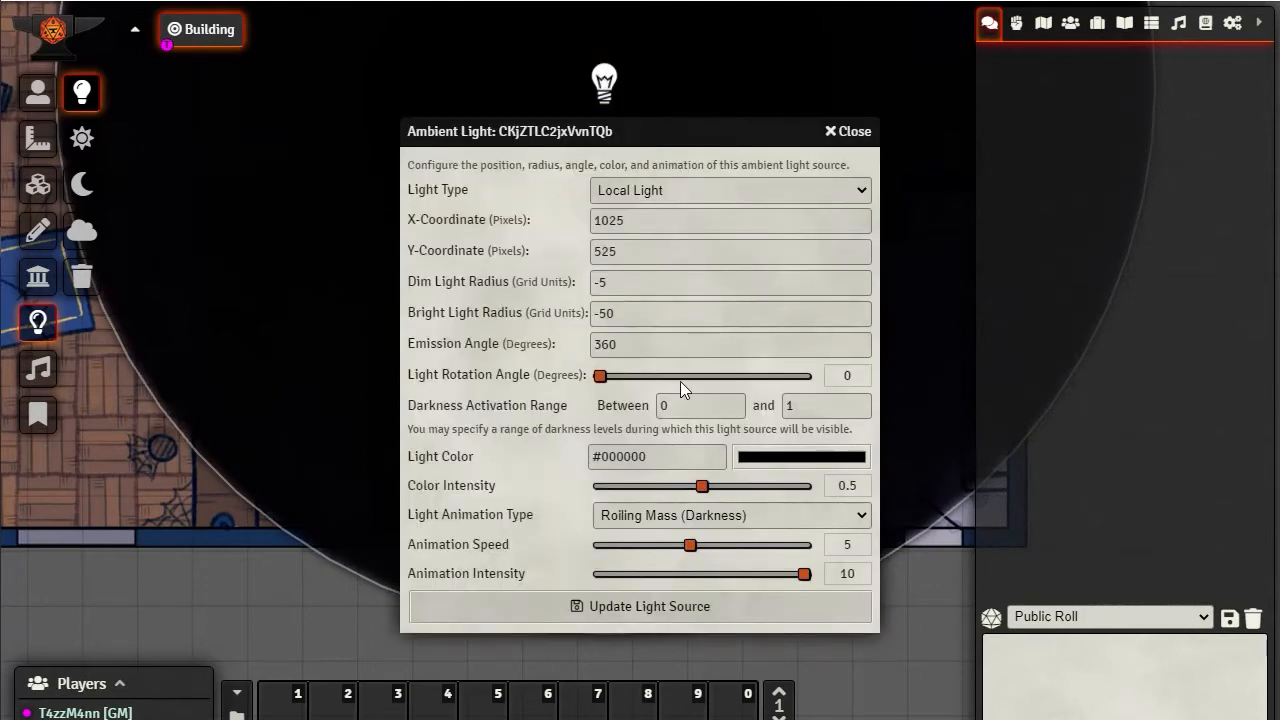
left_click(655, 514)
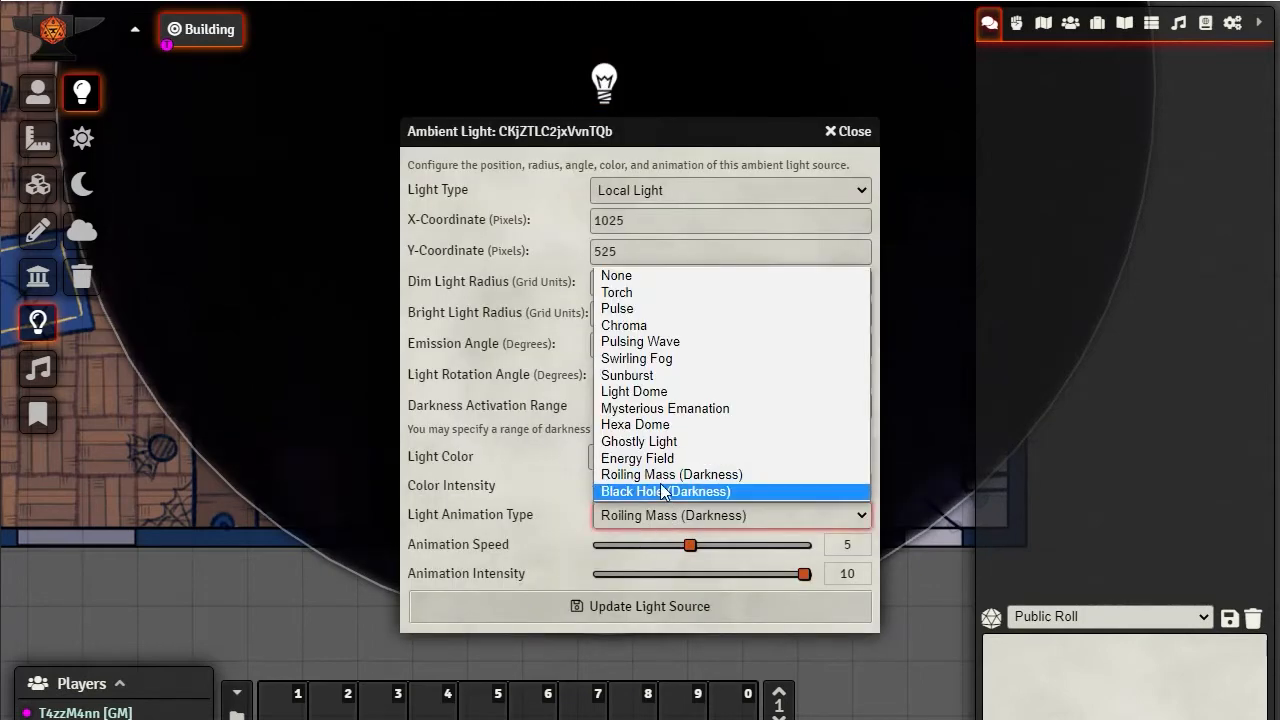
left_click(657, 492)
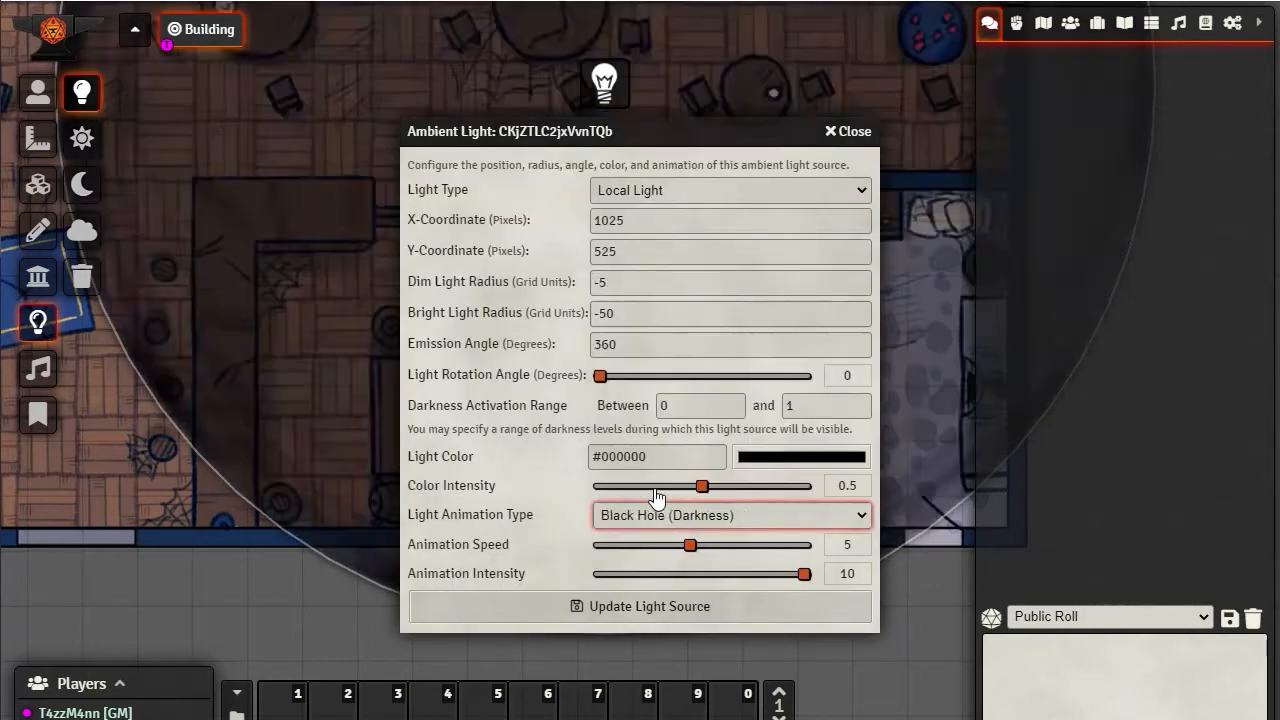
left_click(643, 604)
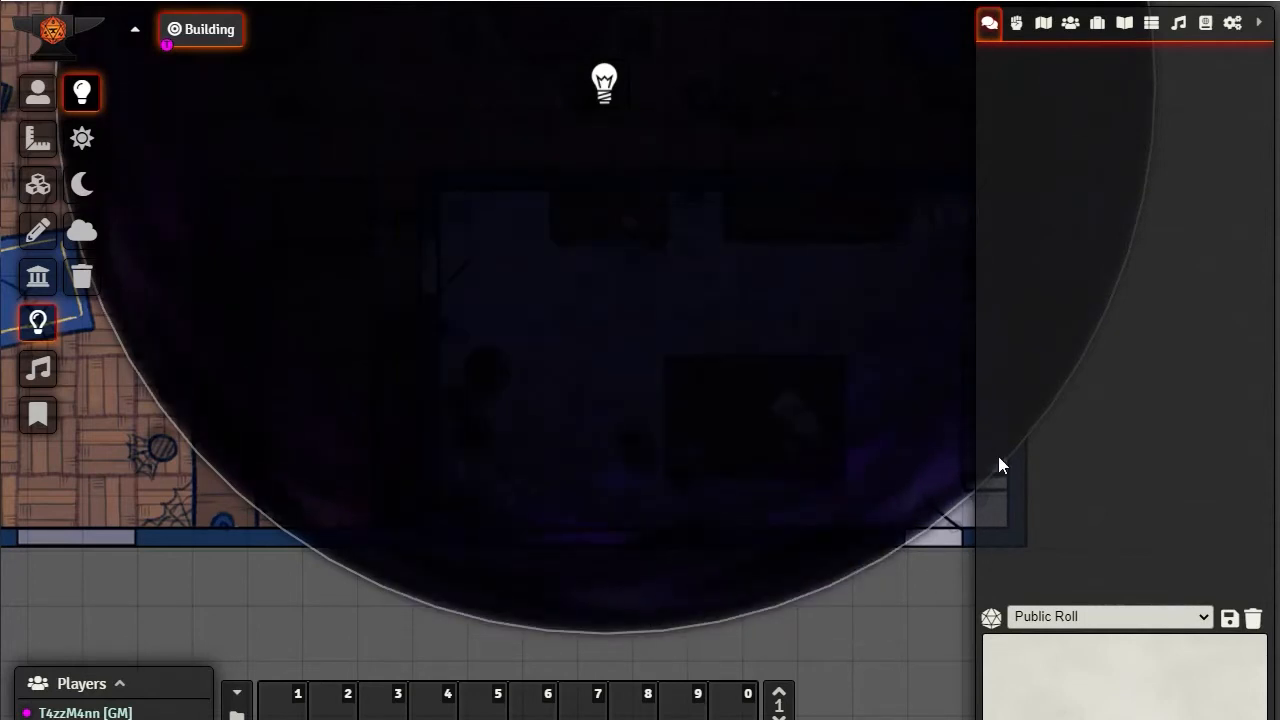
Examine the Black Hole darkness effect around the light's center and along the circle's edge near the blue rug
left_click_drag(542, 265, 589, 525)
scroll(613, 397, "up", 5)
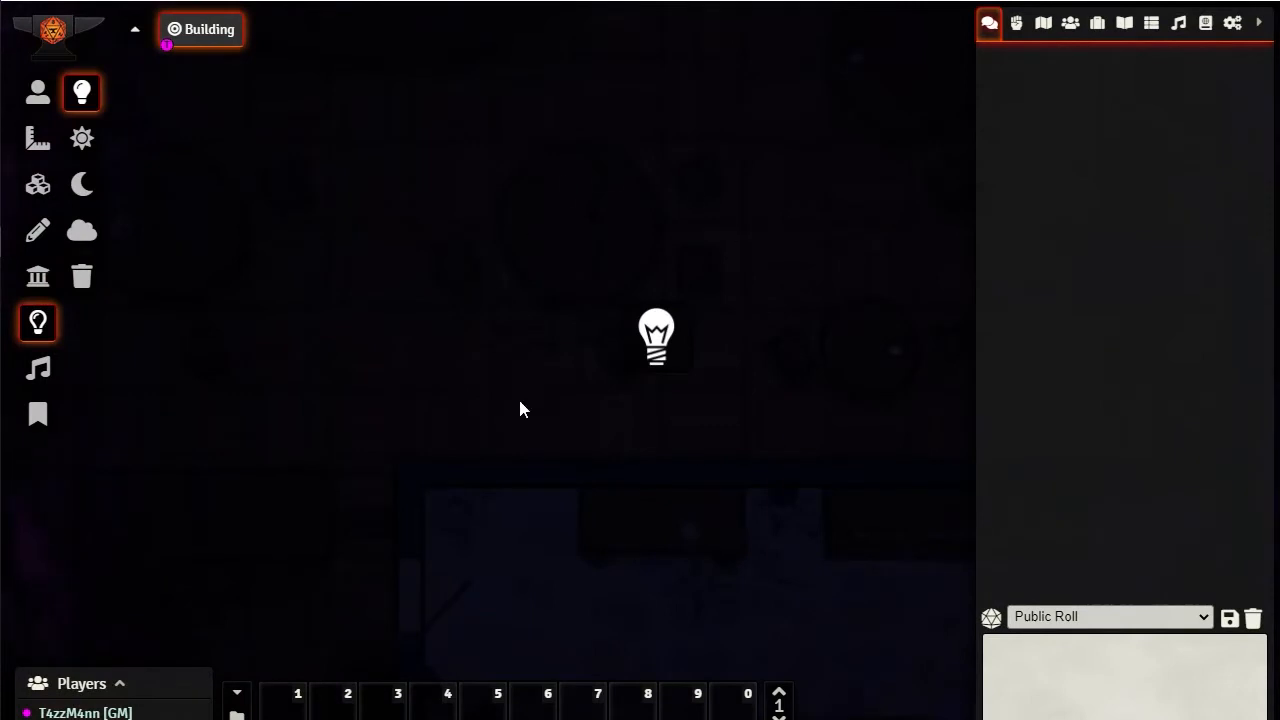
scroll(706, 392, "up", 3)
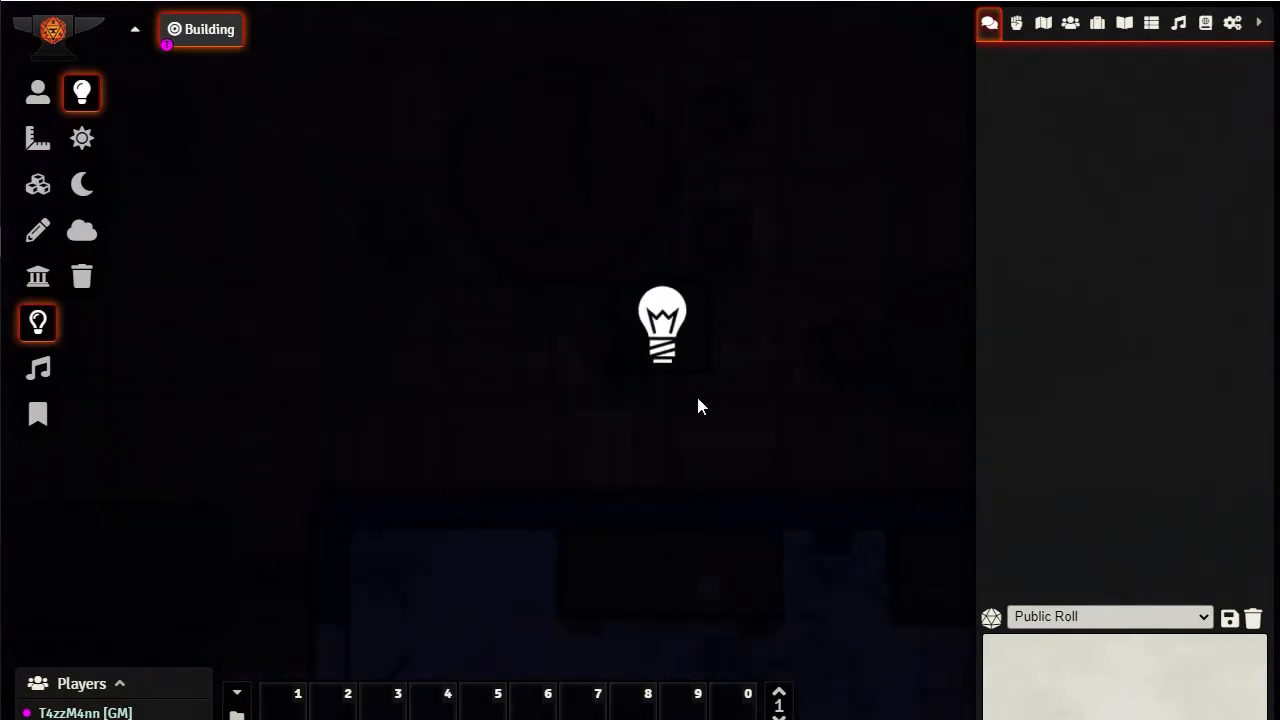
scroll(700, 406, "down", 3)
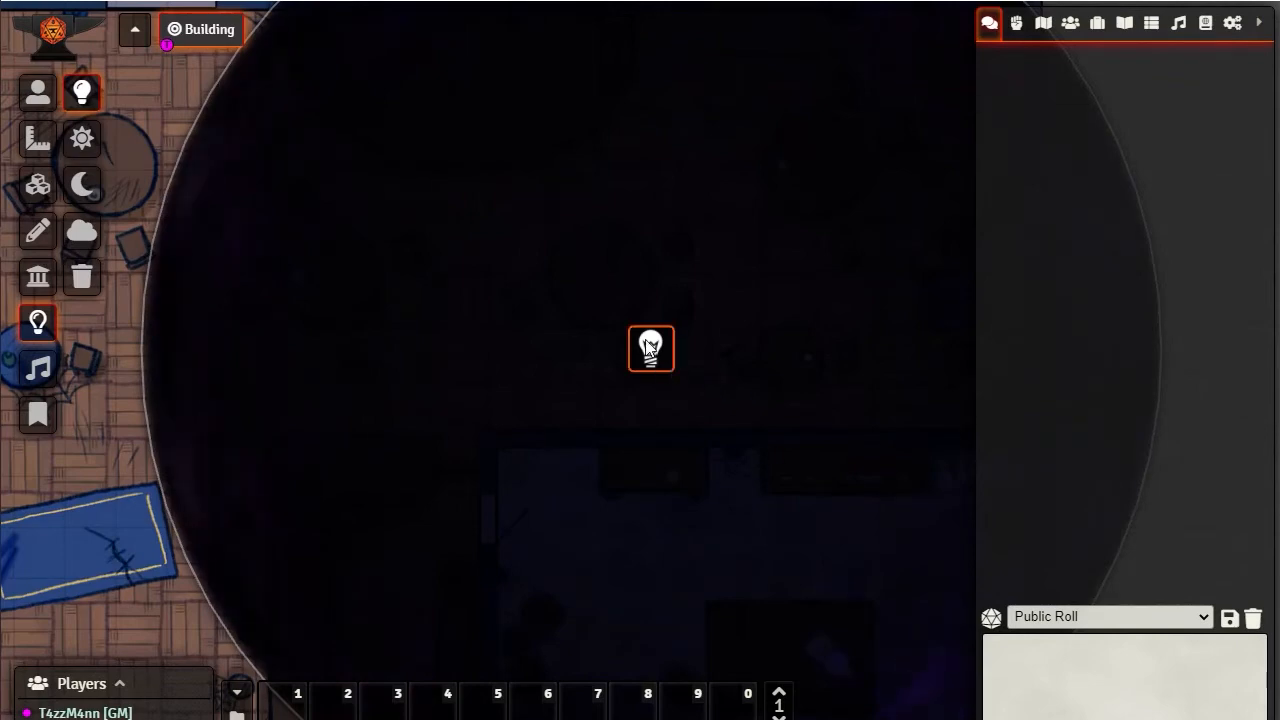
scroll(221, 489, "up", 5)
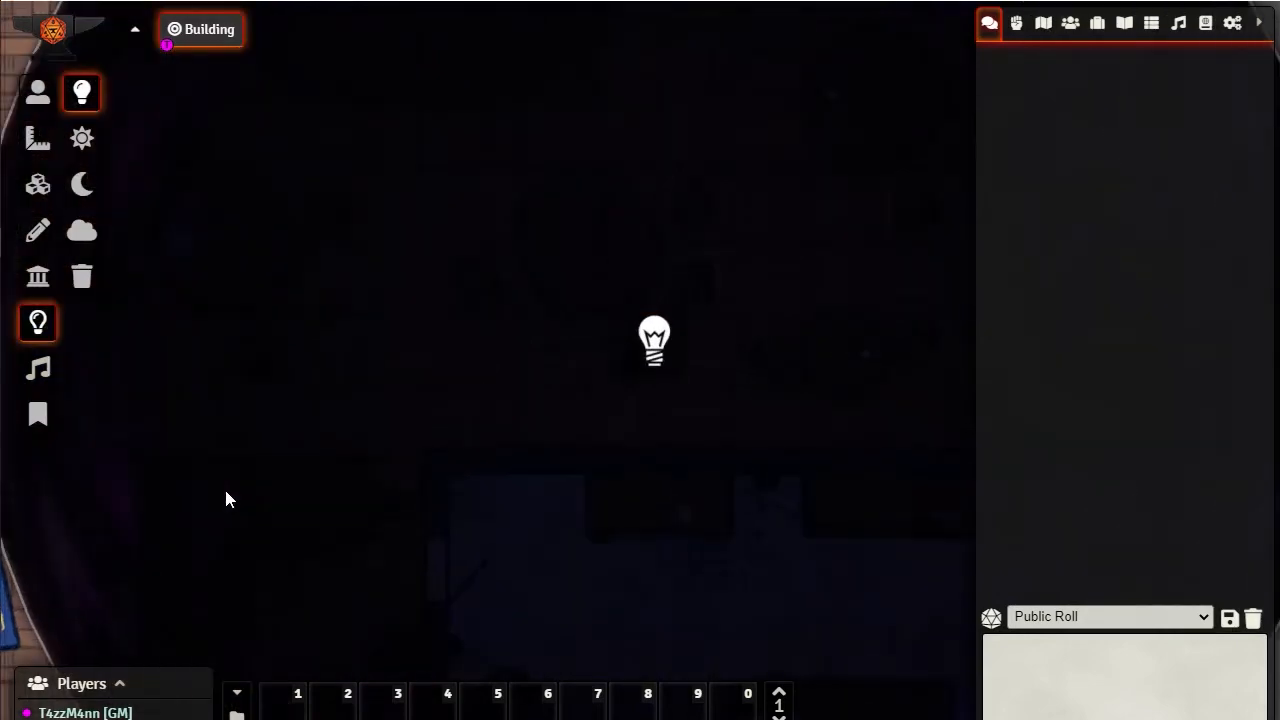
left_click_drag(226, 524, 472, 423)
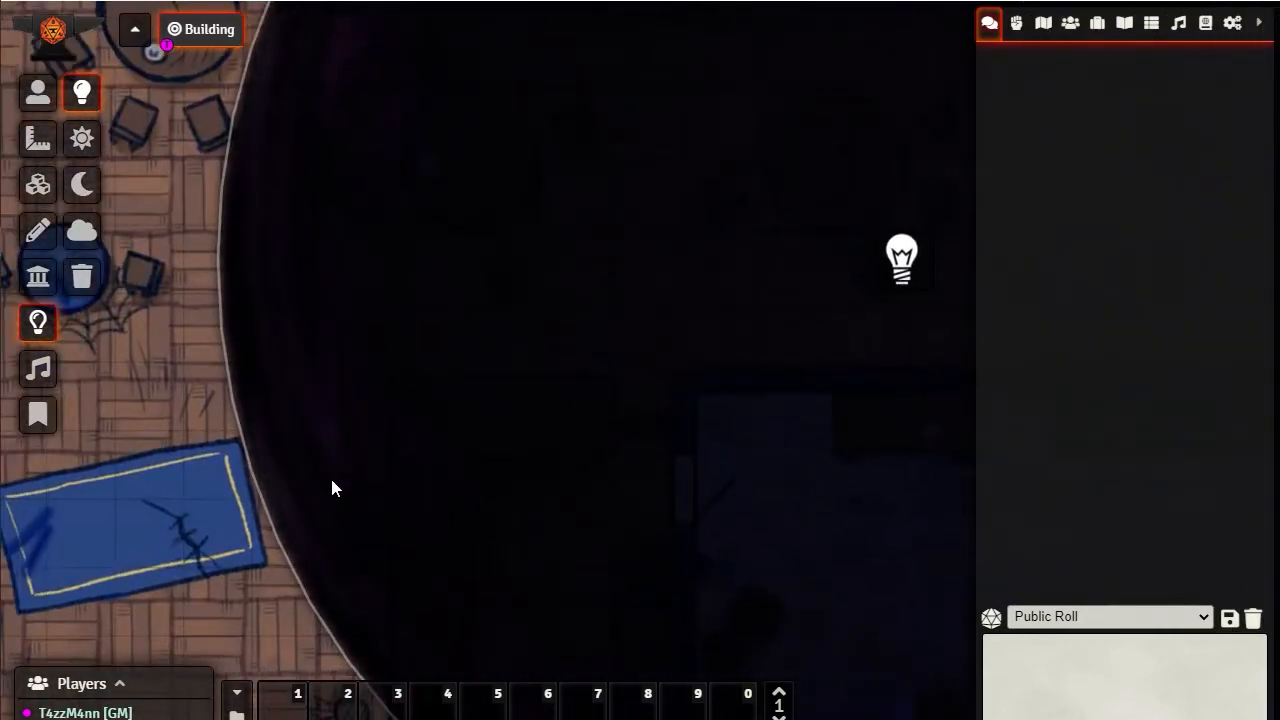
Set the darkness source's animation type back to Roiling Mass (Darkness) and update the light source
double_click(902, 260)
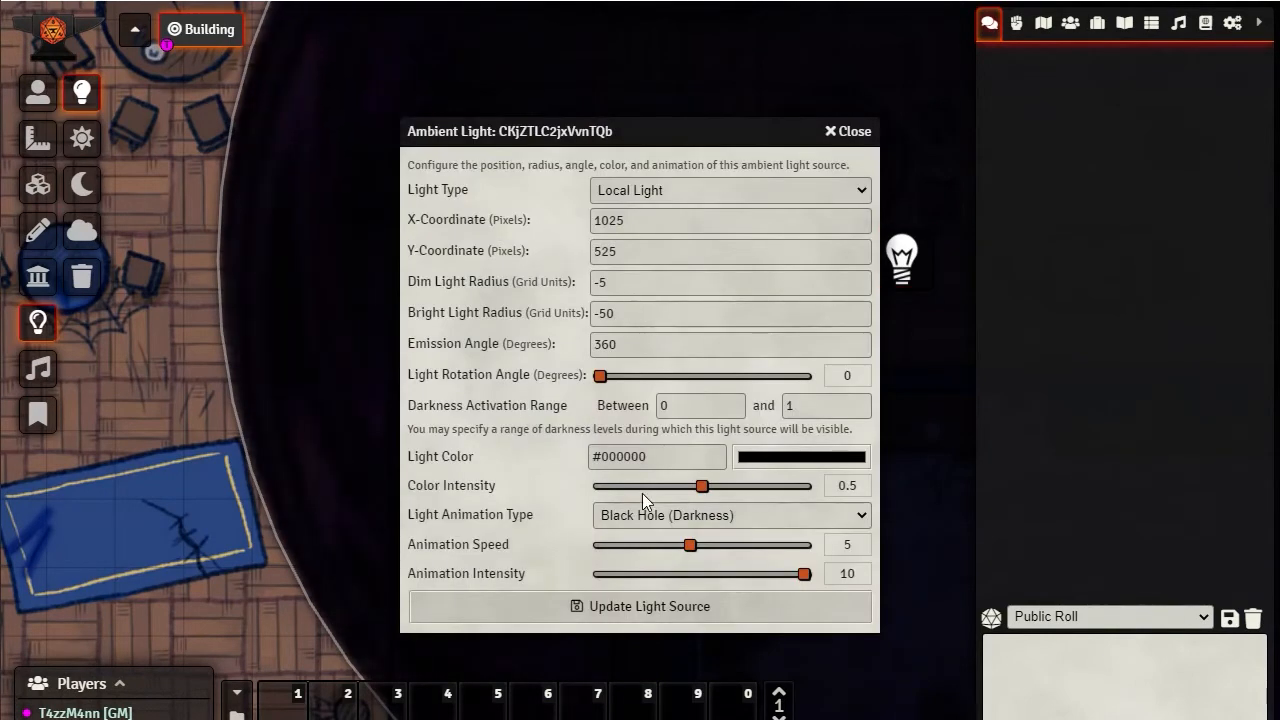
left_click(664, 521)
left_click(646, 473)
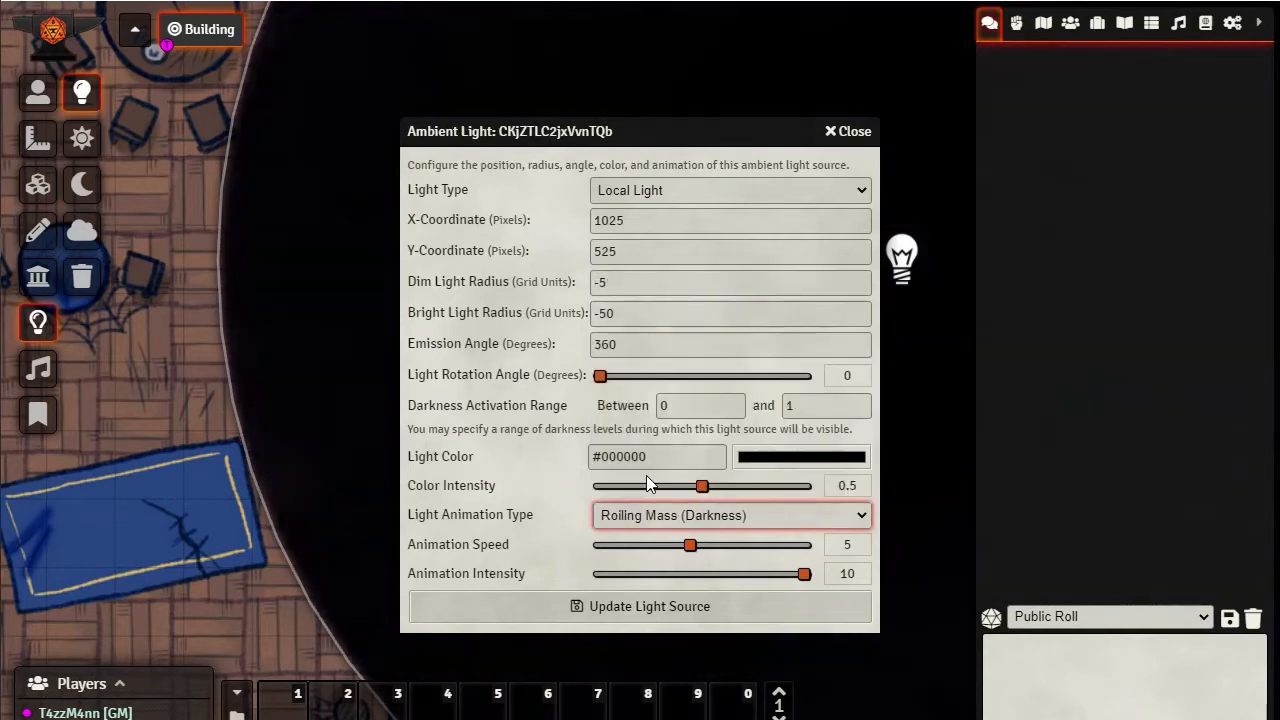
left_click(672, 606)
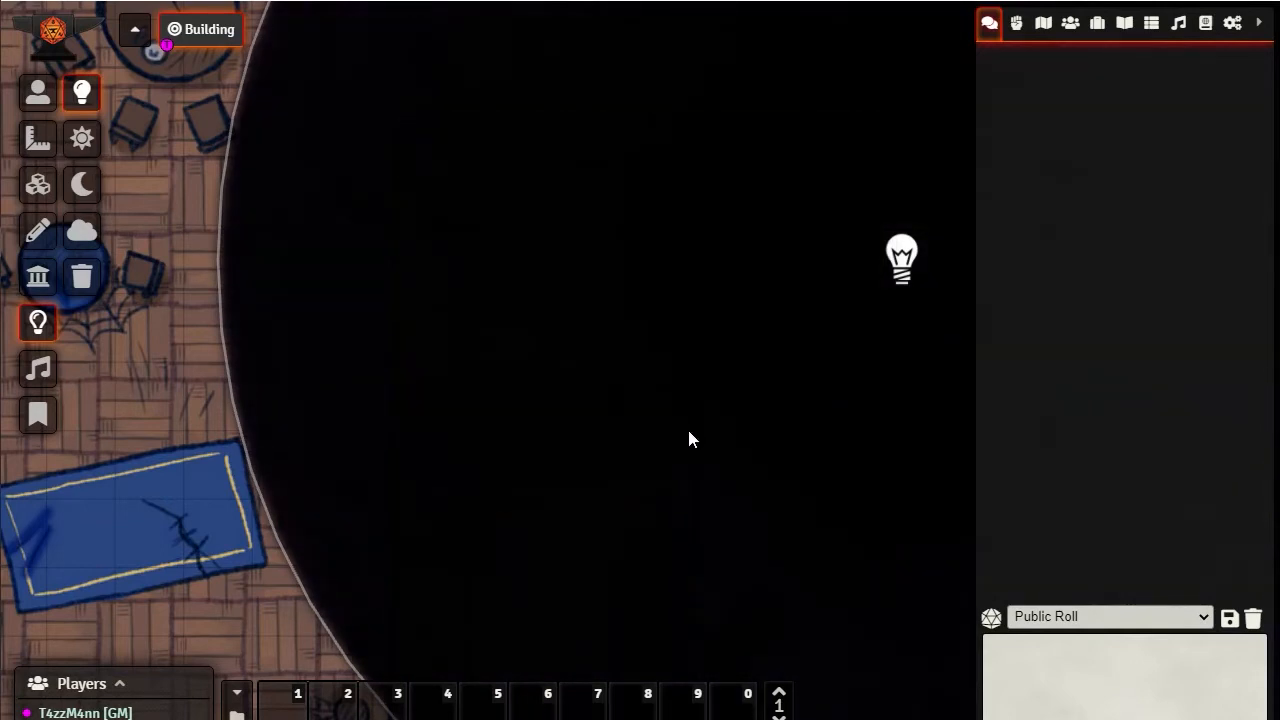
Inspect the Roiling Mass darkness at the circle's lower edge, around its center, and from farther out over the whole building
left_click_drag(689, 435, 404, 115)
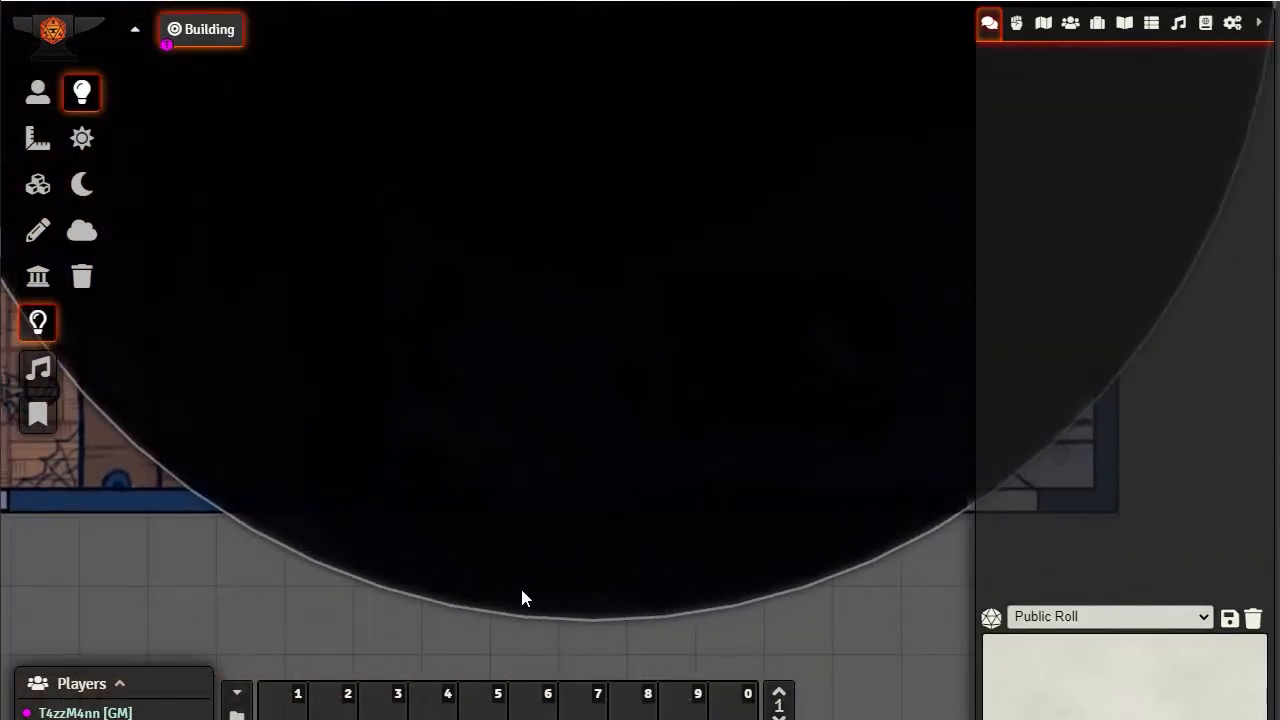
scroll(250, 550, "up", 6)
left_click_drag(270, 538, 442, 378)
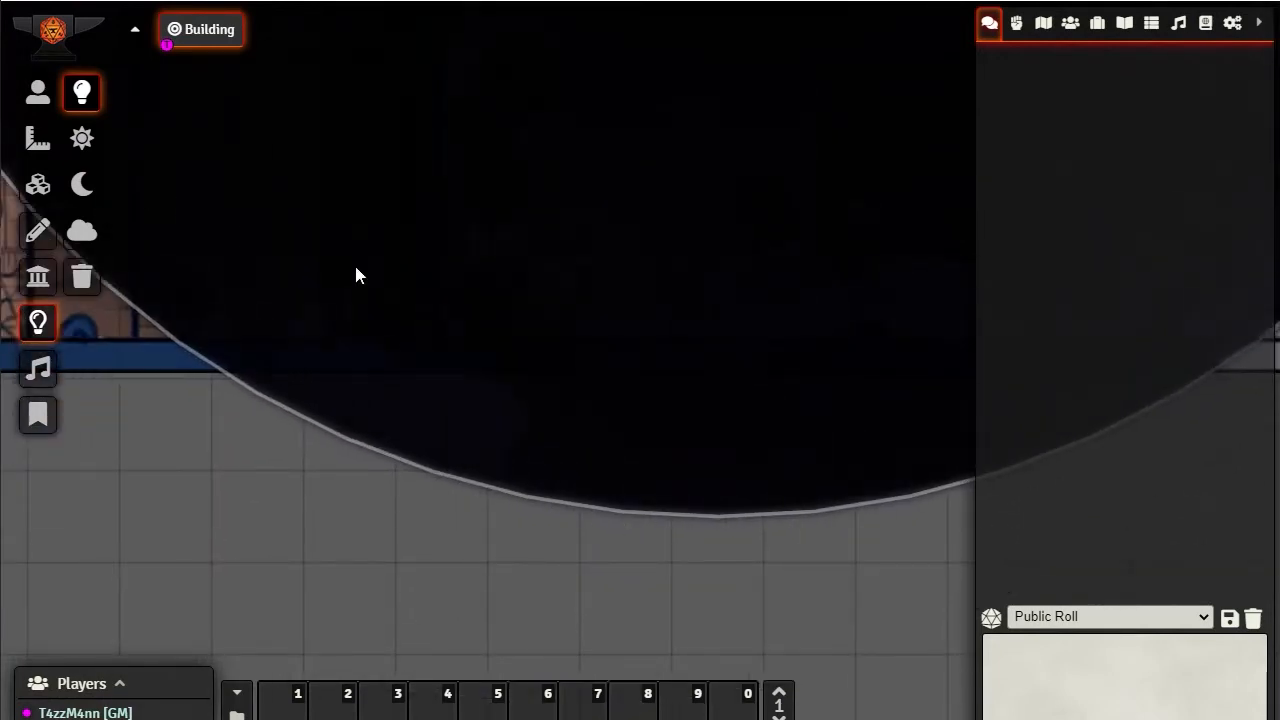
left_click_drag(603, 262, 583, 565)
scroll(600, 486, "down", 14)
scroll(674, 320, "up", 5)
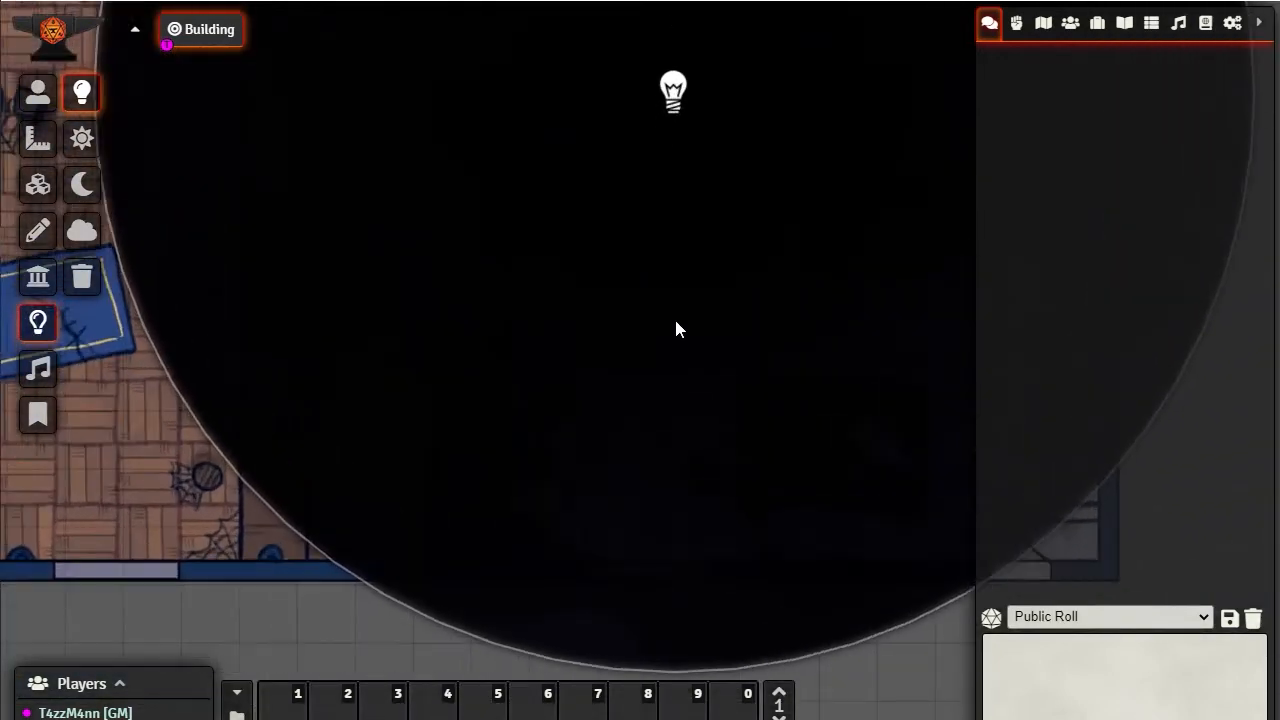
scroll(676, 329, "up", 3)
left_click_drag(697, 240, 632, 624)
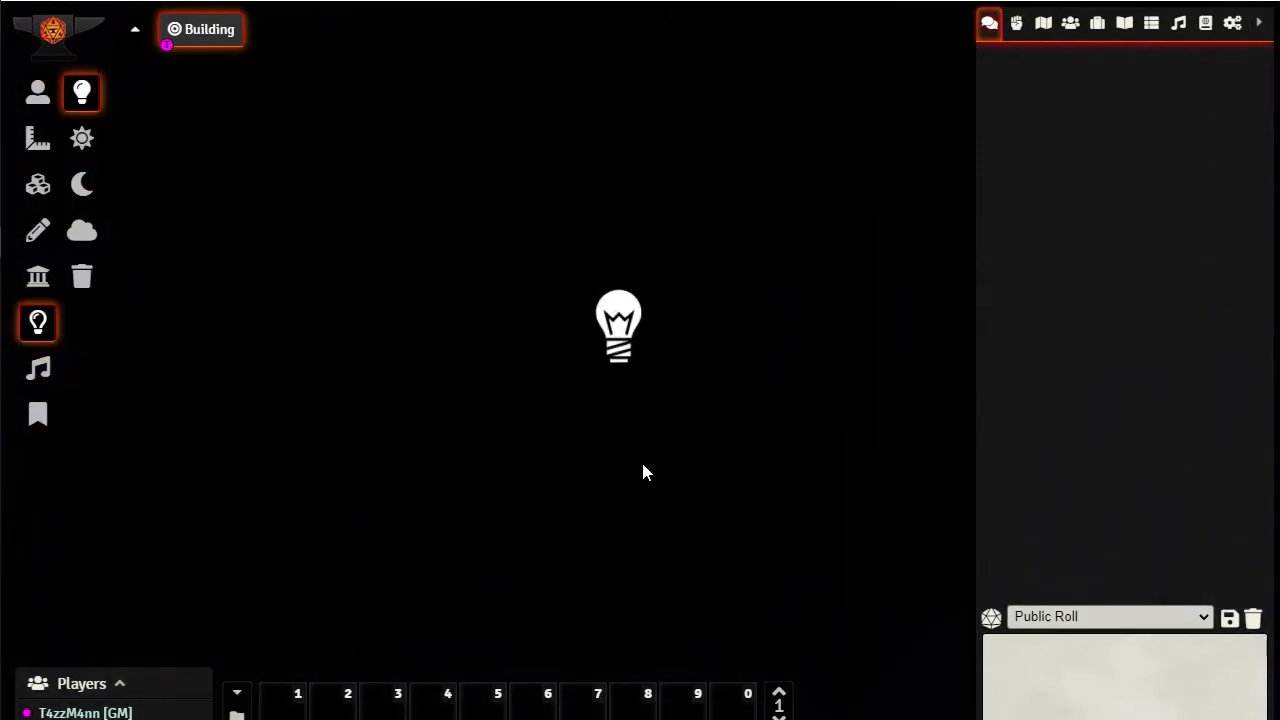
scroll(643, 462, "down", 8)
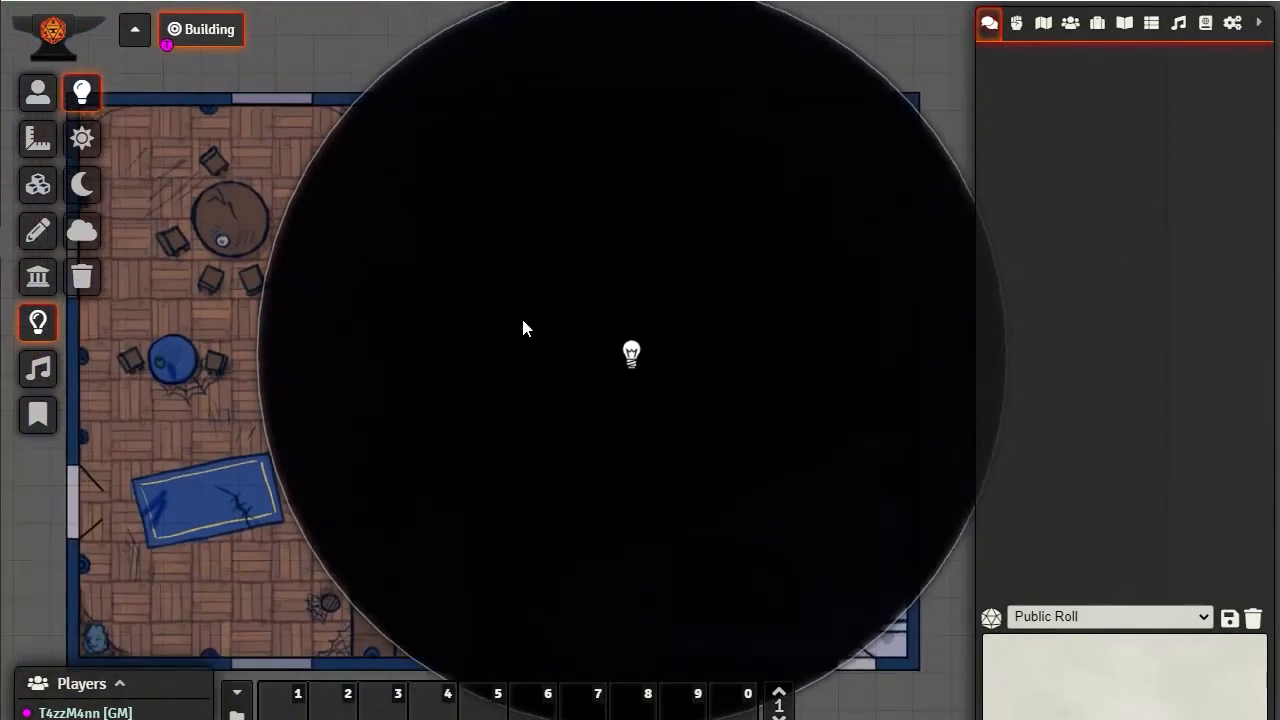
scroll(638, 472, "down", 2)
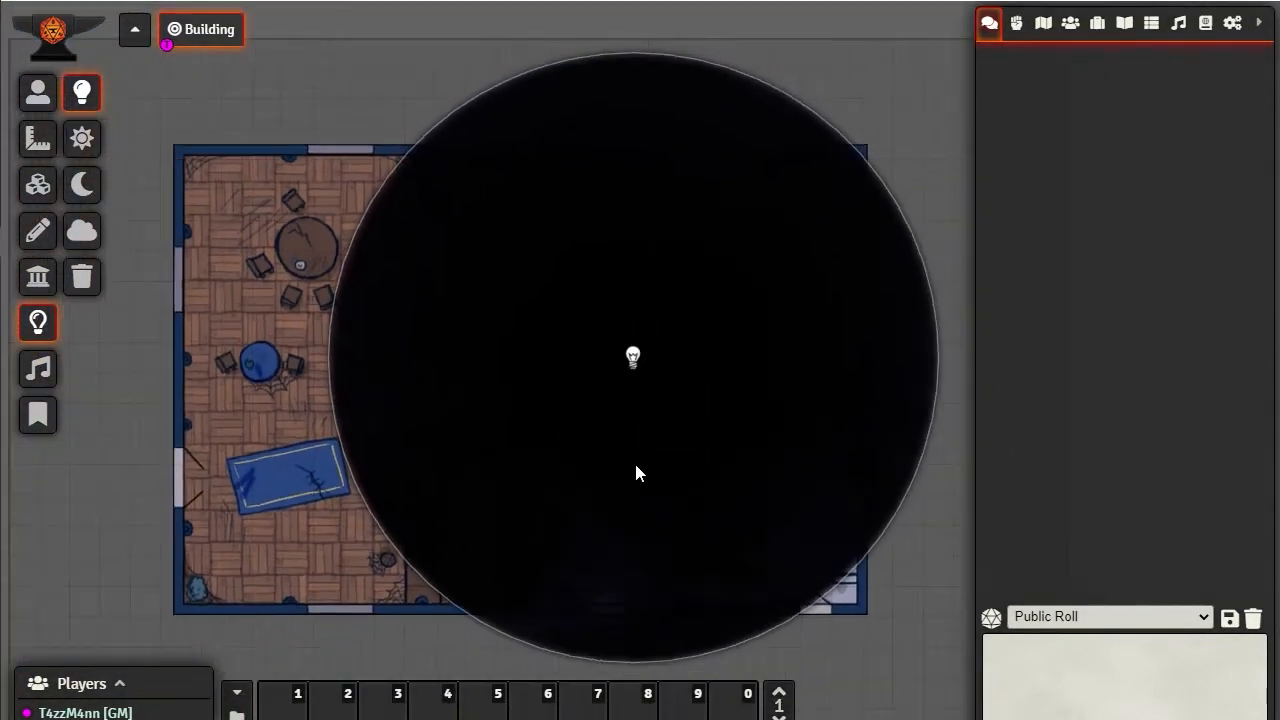
Toggle the darkness source off and on repeatedly over the building, leaving it disabled
right_click(635, 357)
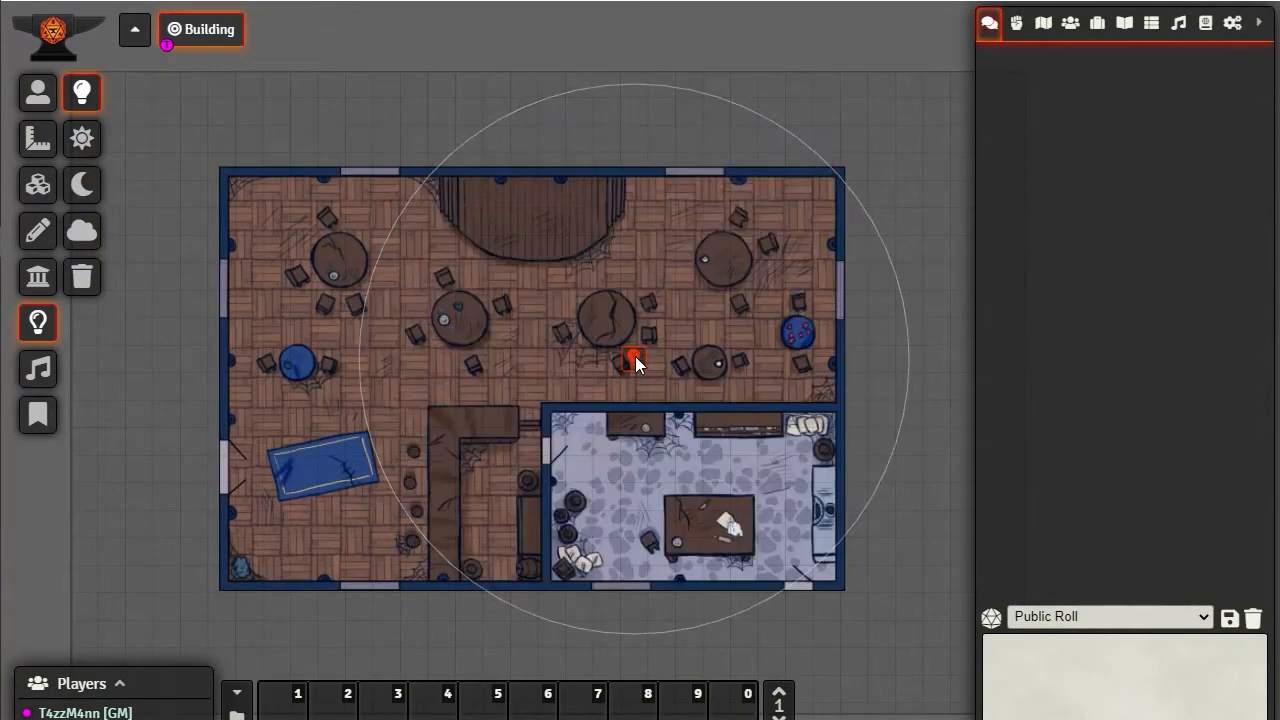
right_click(635, 358)
right_click(635, 358)
right_click(635, 358)
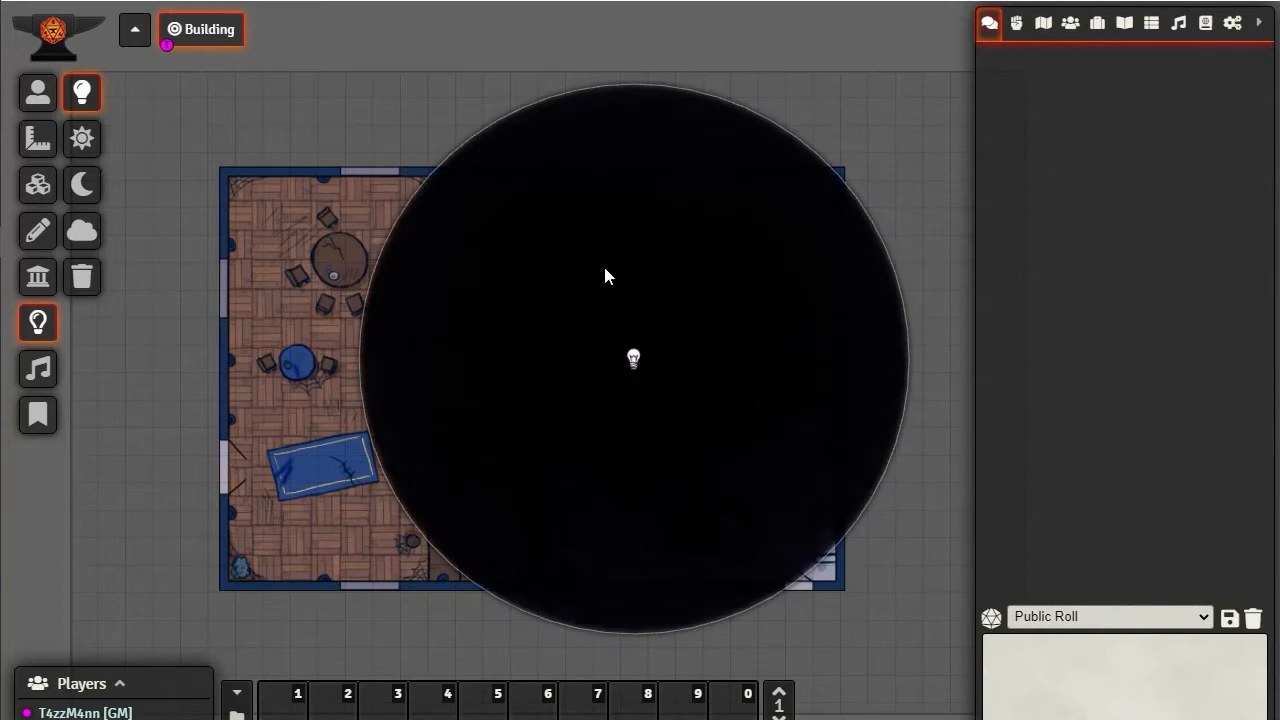
right_click(635, 360)
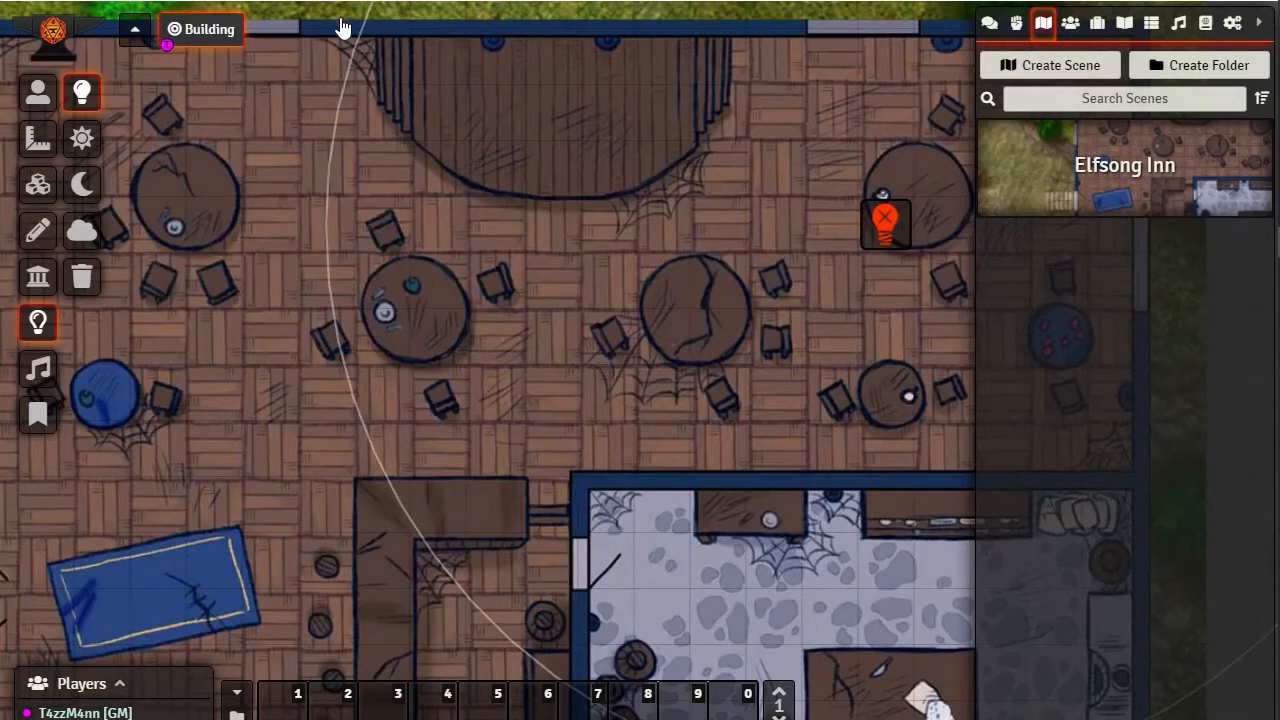
Look over the building's interior and the open ground and wooden walkway outside its entrance
scroll(303, 446, "down", 5)
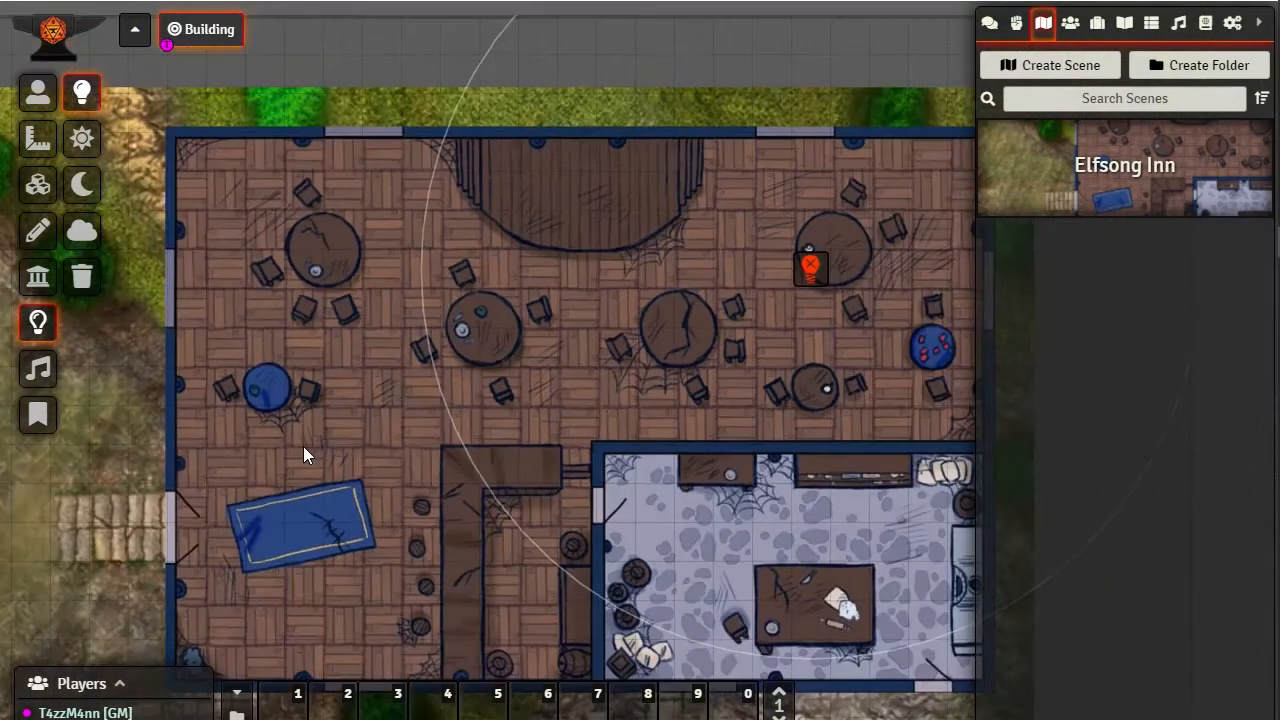
left_click_drag(141, 546, 234, 465)
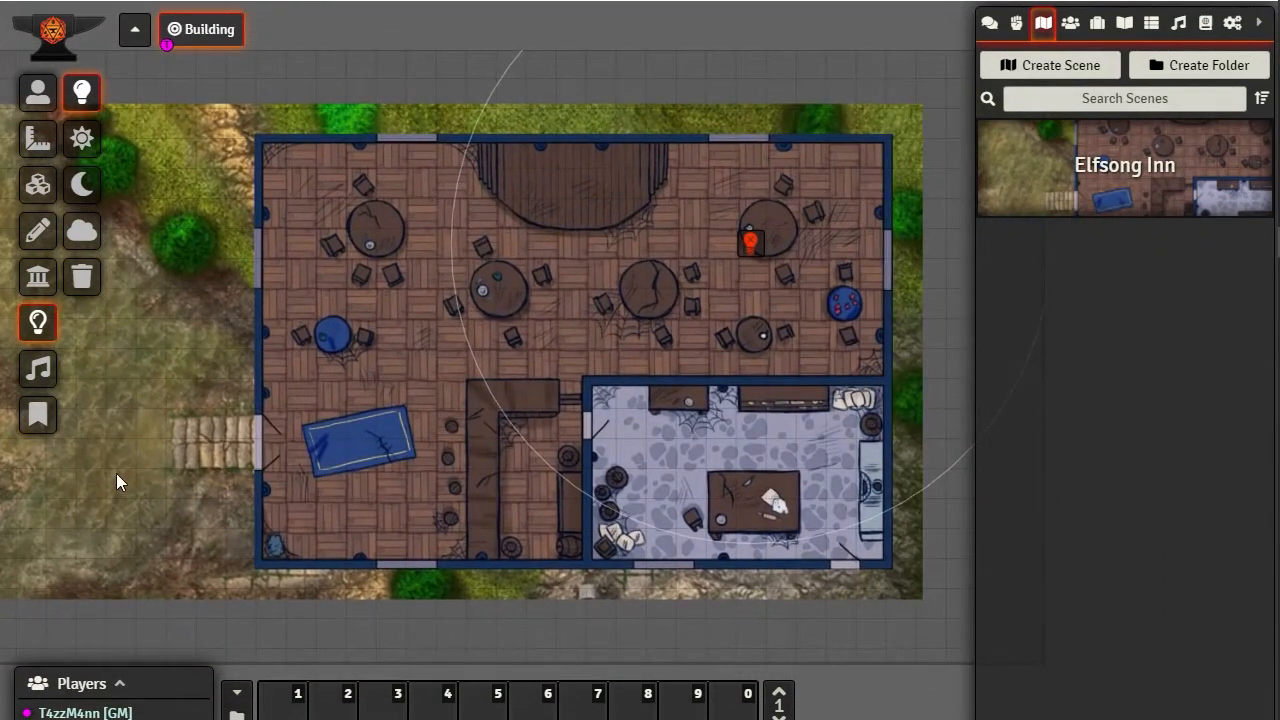
left_click_drag(116, 473, 433, 495)
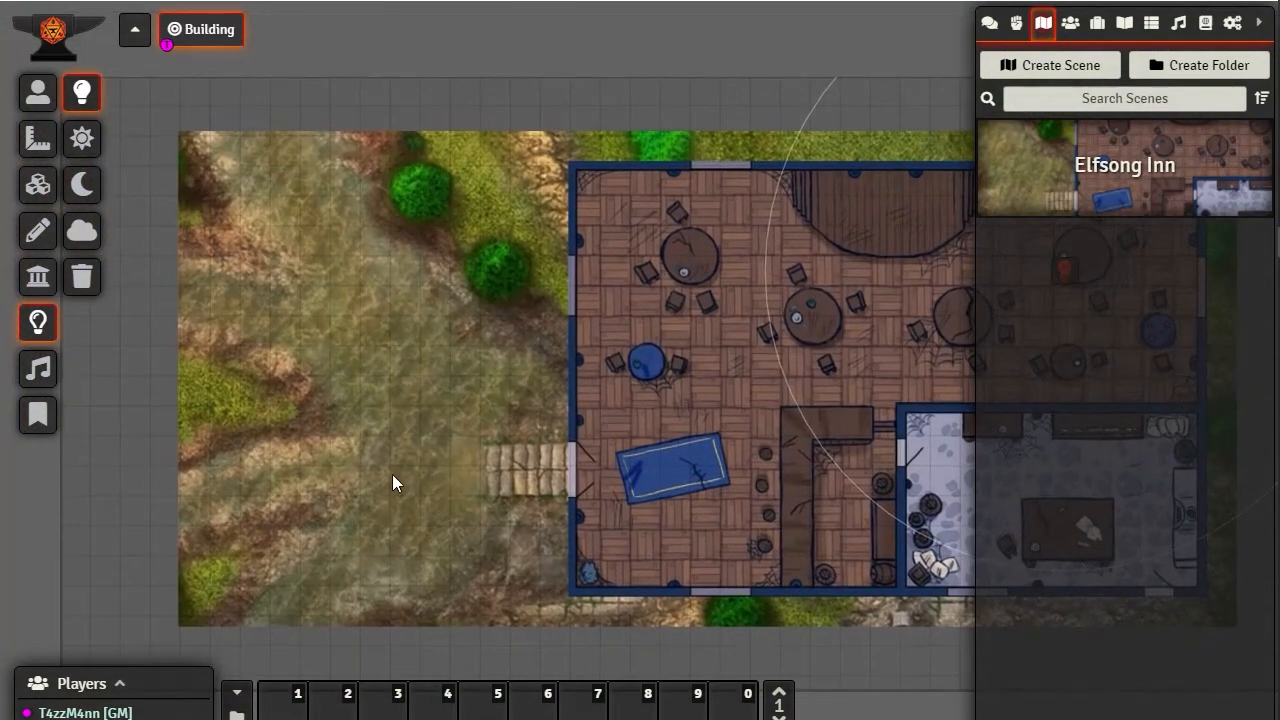
scroll(393, 476, "up", 4)
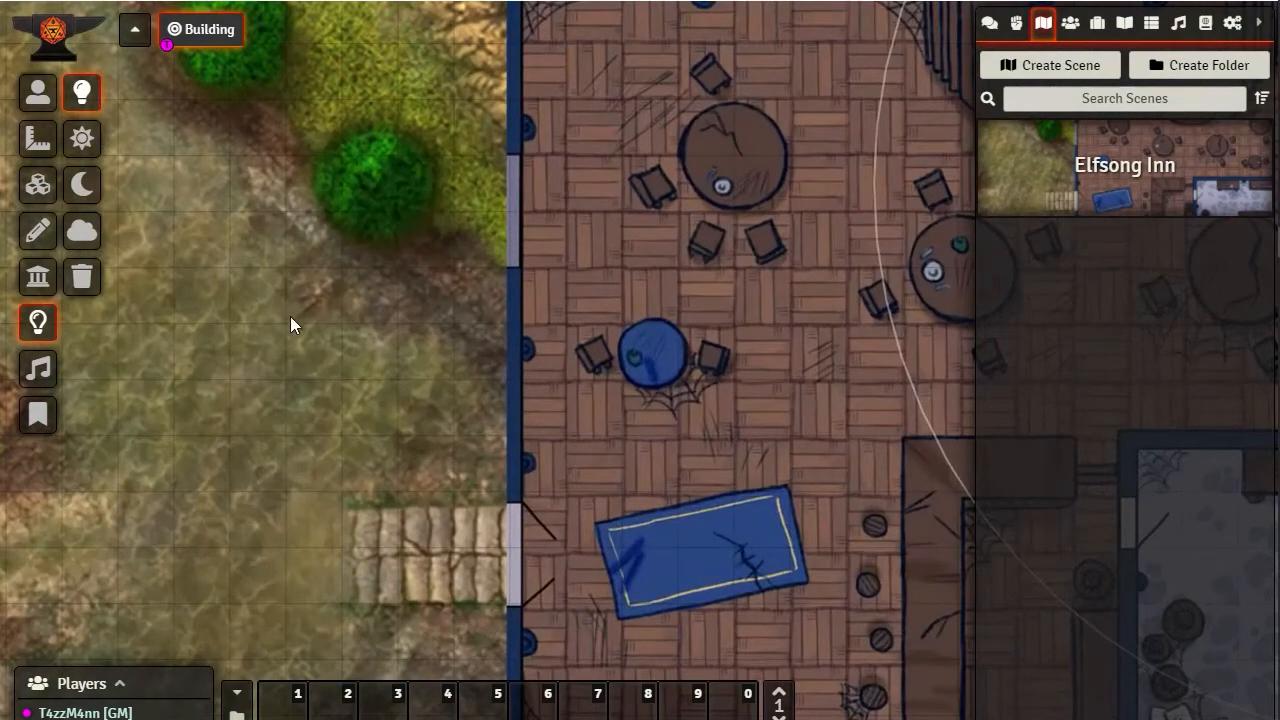
left_click_drag(453, 545, 443, 545)
scroll(441, 528, "down", 7)
left_click_drag(673, 412, 379, 415)
left_click_drag(390, 338, 380, 363)
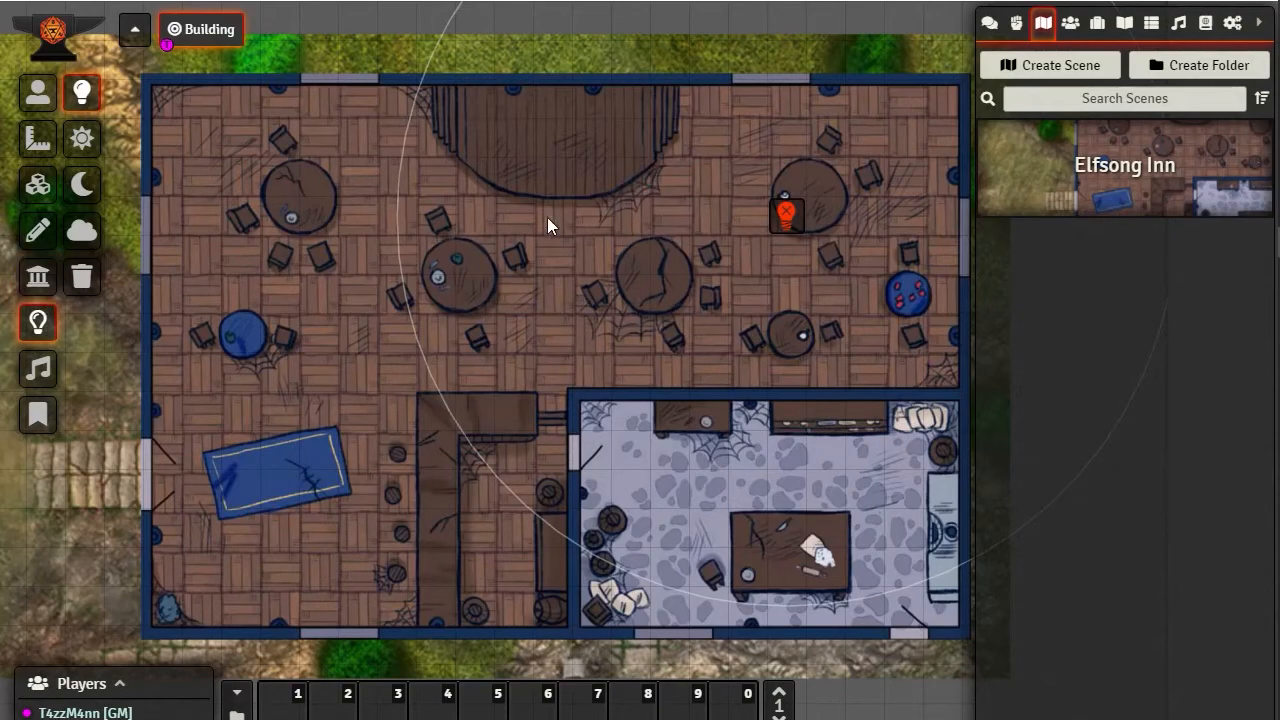
scroll(466, 251, "up", 5)
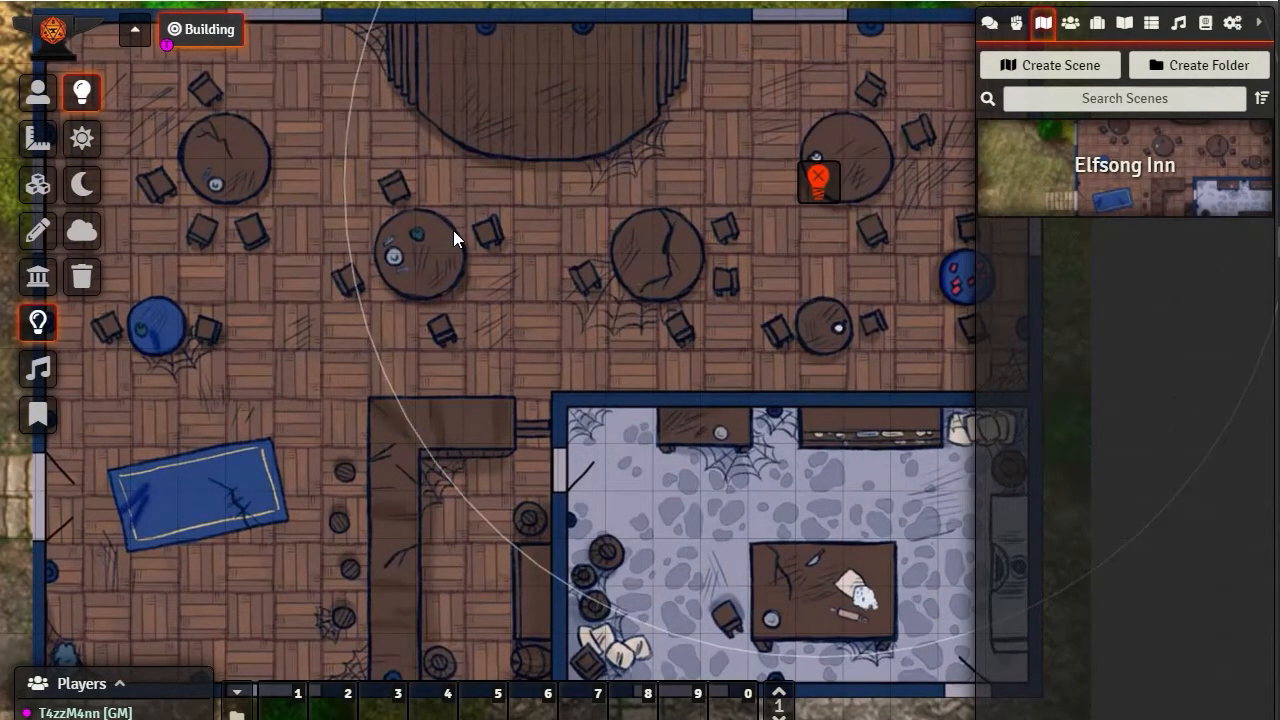
Compare the tool sets of the wall, lighting, ambient sound, drawing and tile layers, ending on the wall layer
left_click(36, 282)
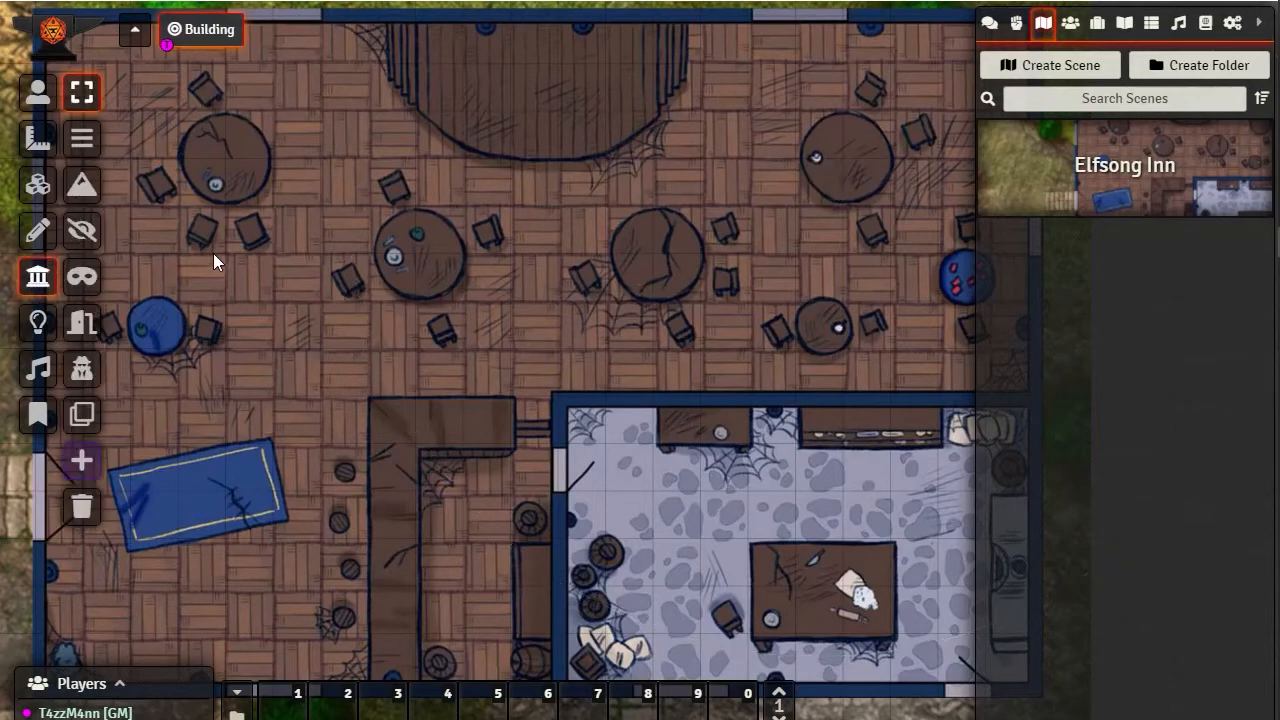
left_click_drag(213, 256, 349, 319)
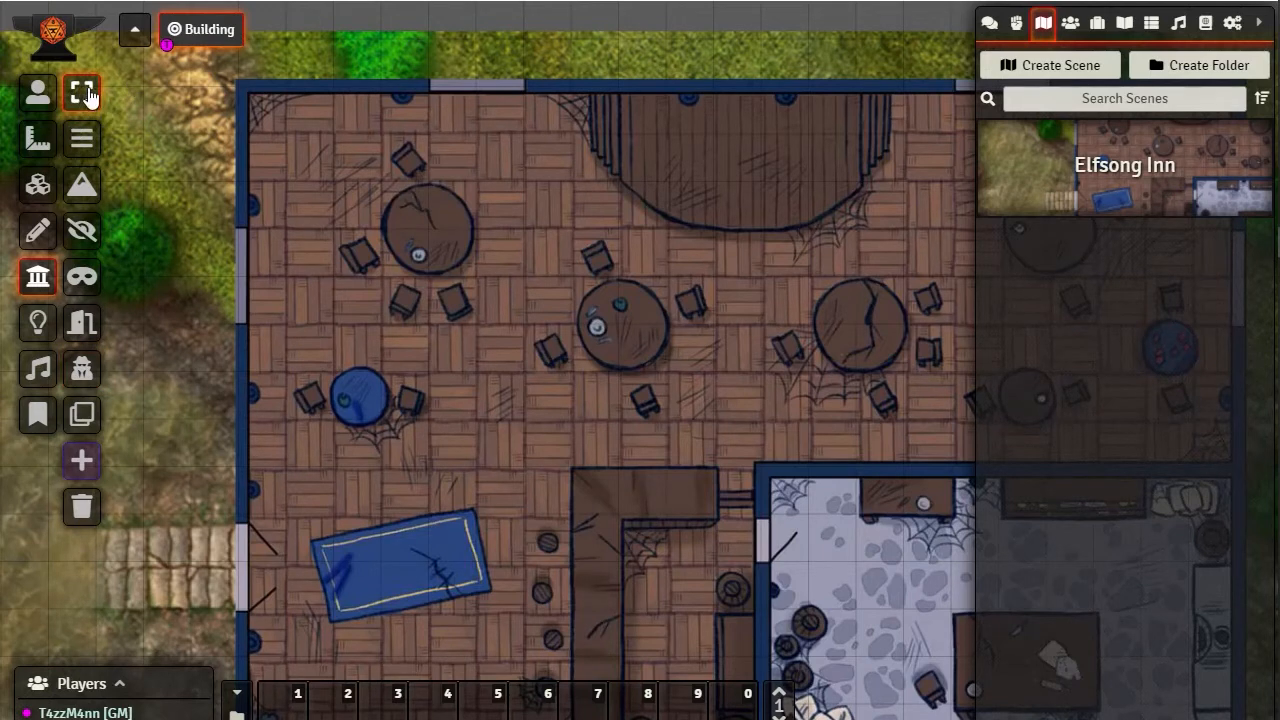
left_click(38, 322)
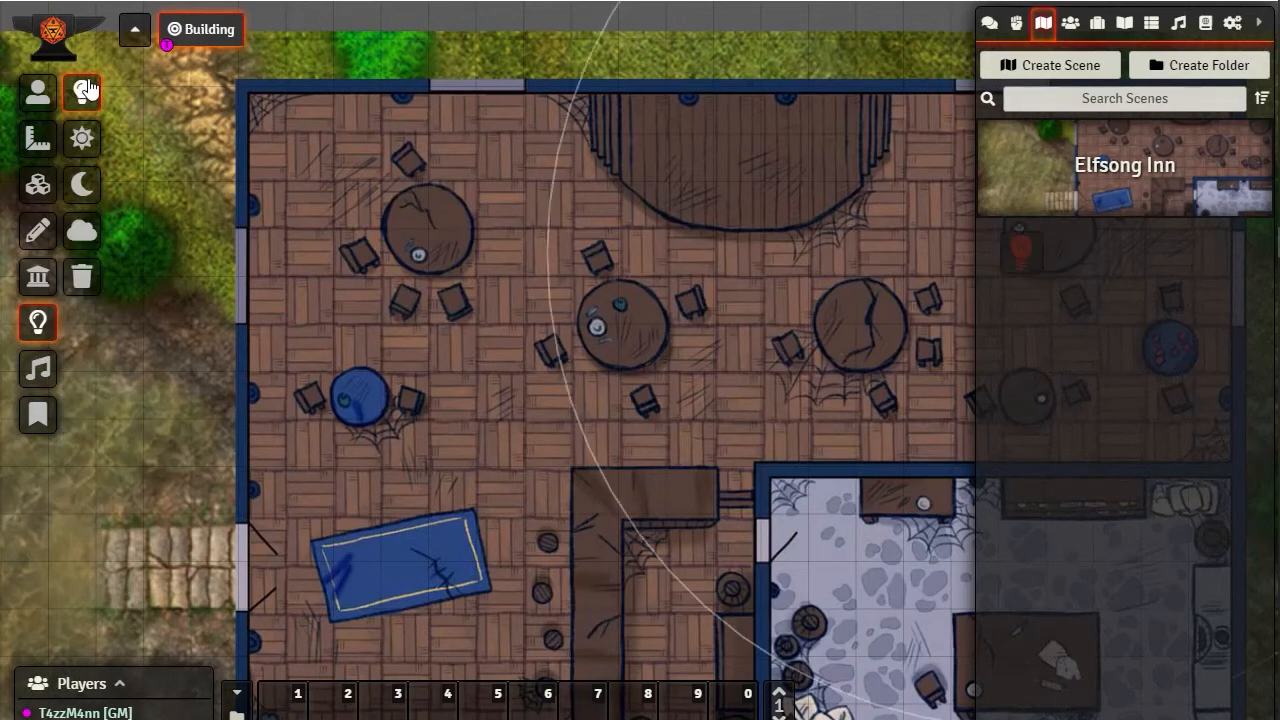
left_click(45, 375)
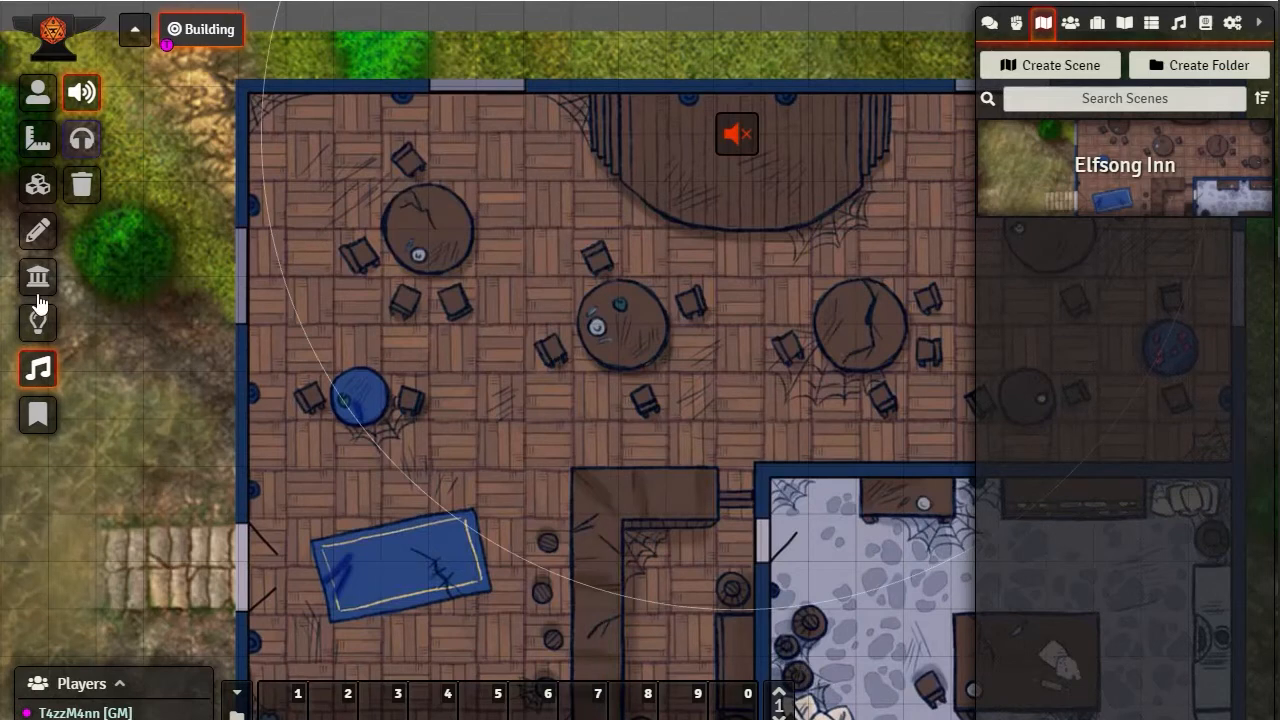
left_click(38, 276)
left_click(40, 240)
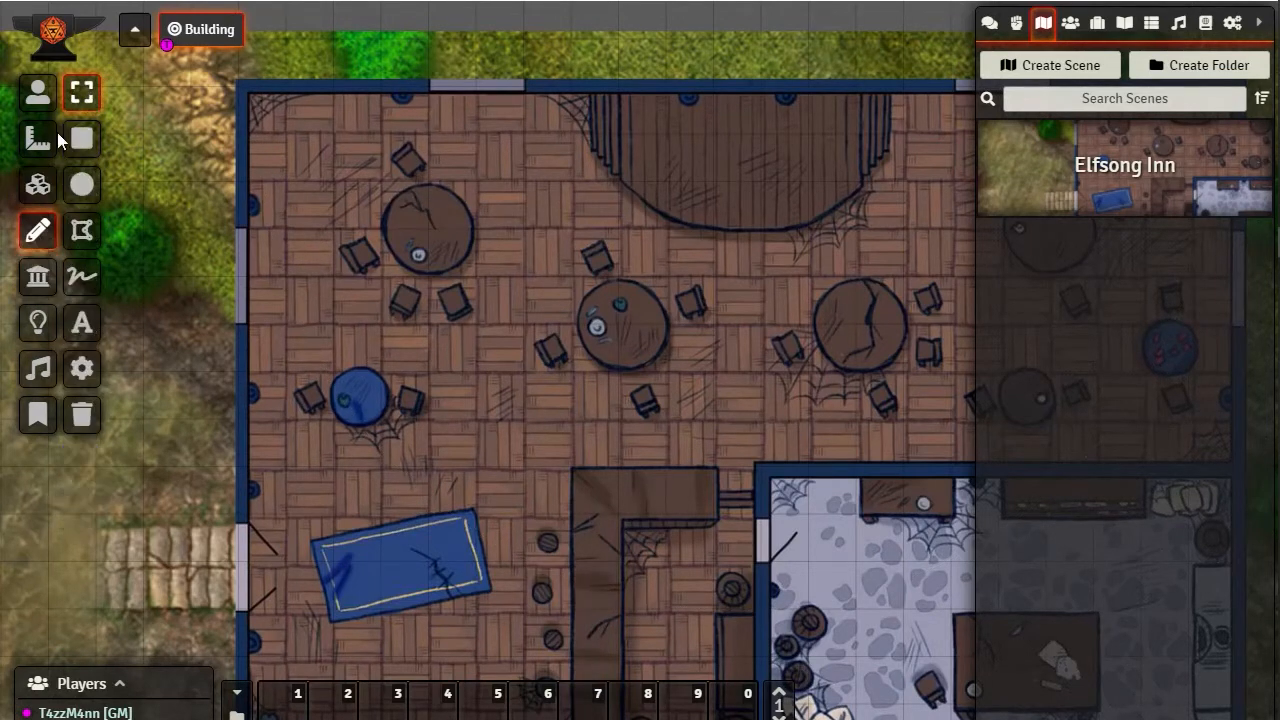
left_click(38, 184)
left_click(38, 276)
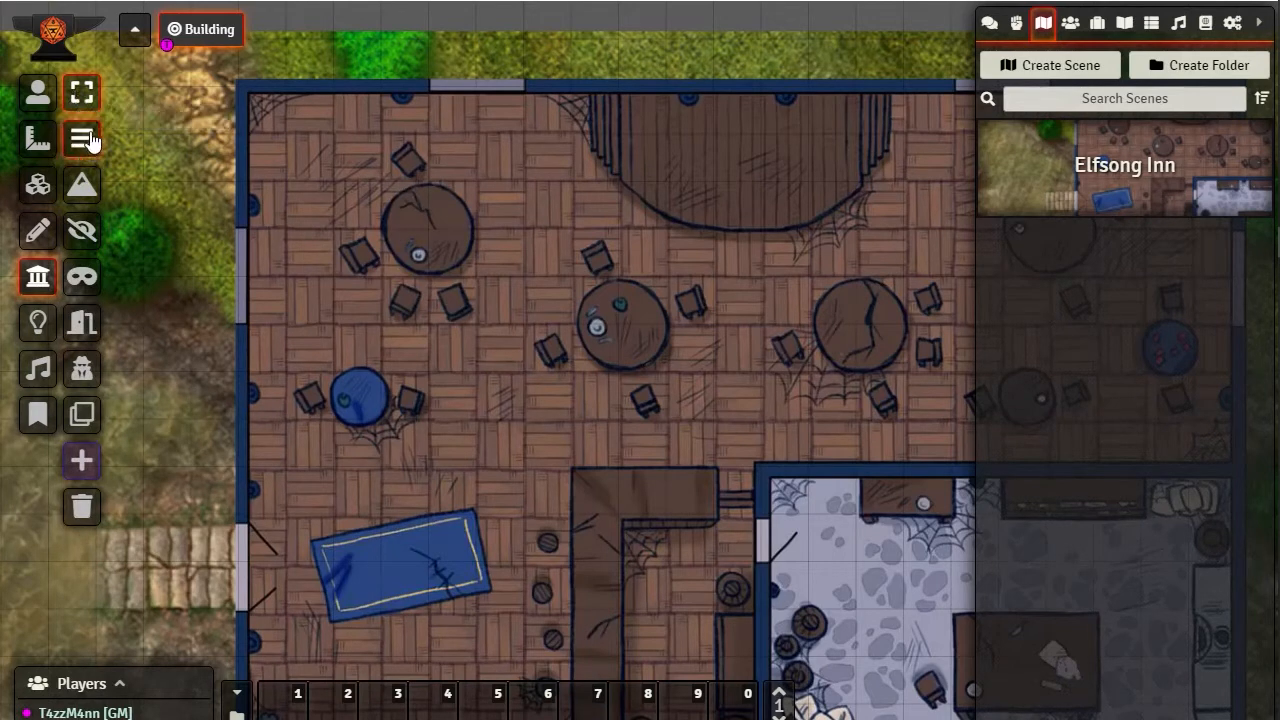
Draw a horizontal wall just above the building's northwest round table and select it
left_click(82, 138)
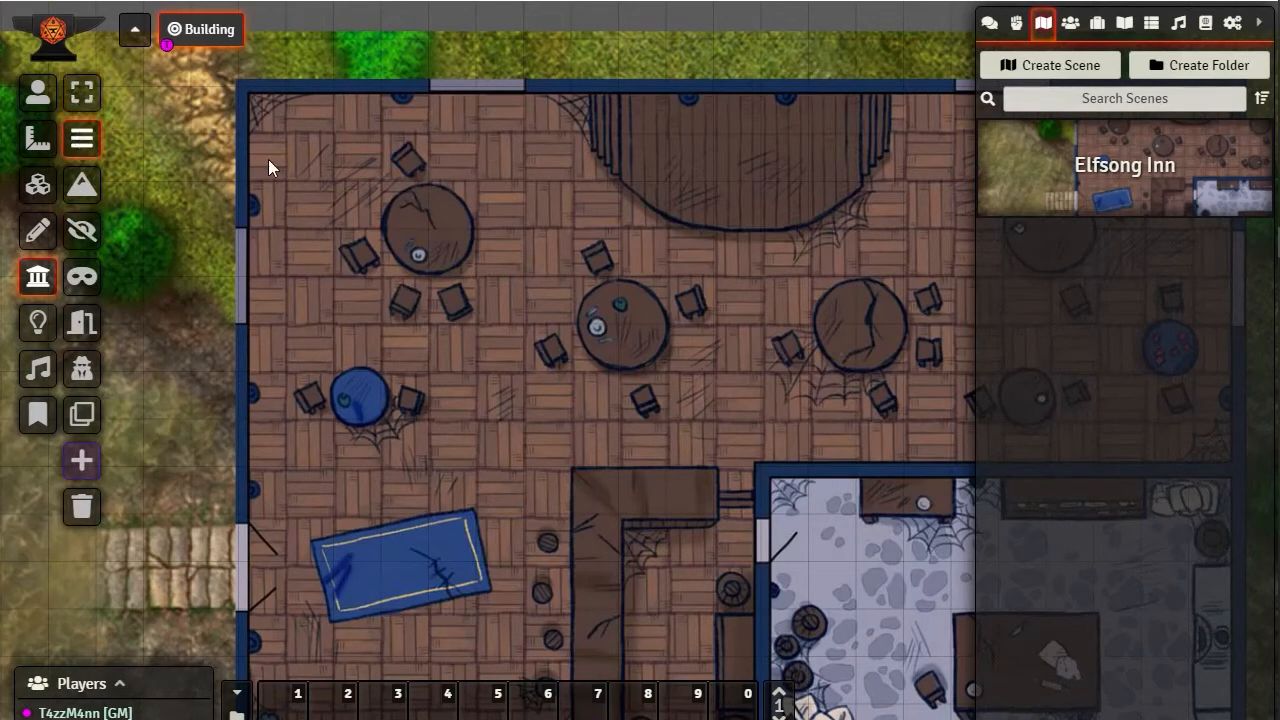
left_click_drag(262, 157, 499, 157)
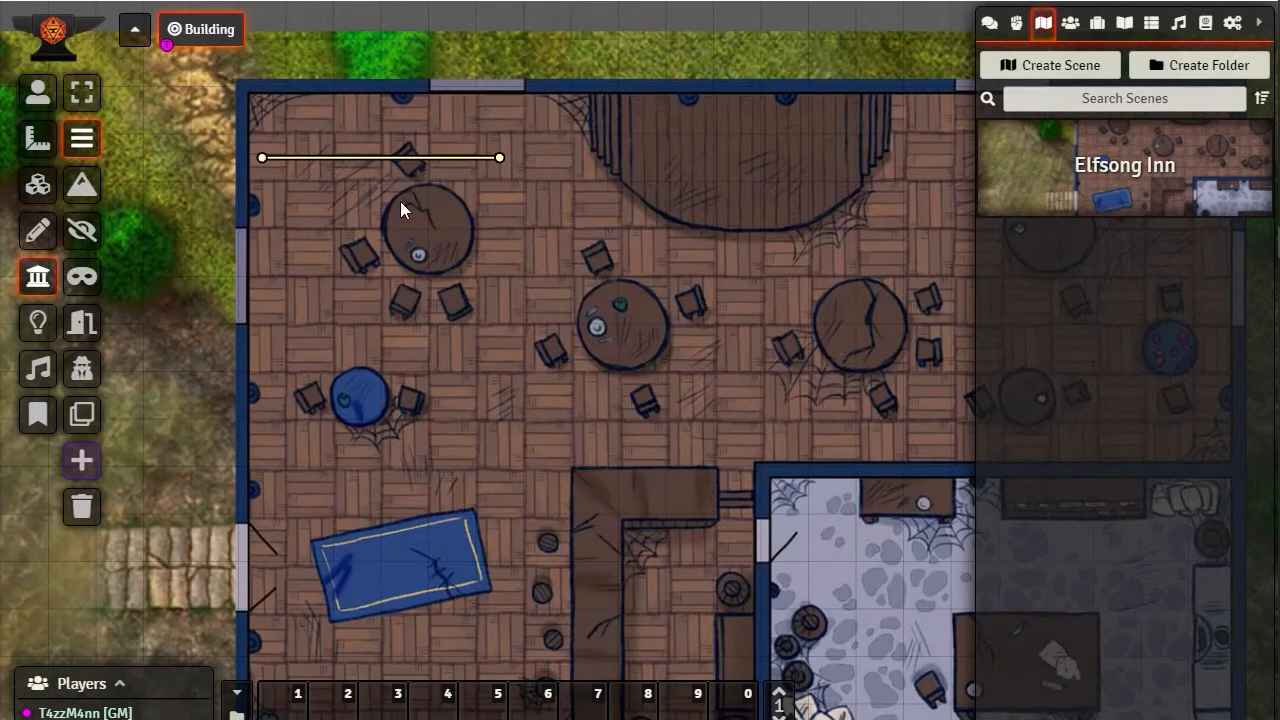
left_click(85, 88)
left_click_drag(246, 132, 598, 228)
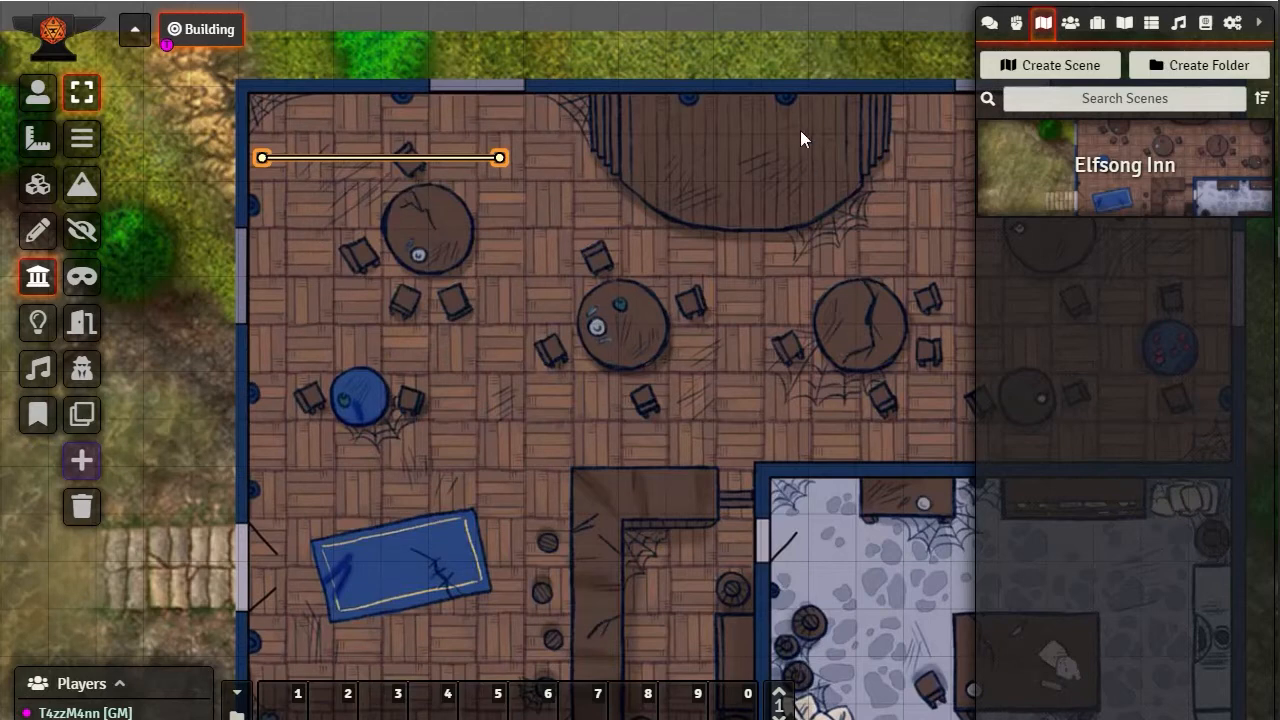
Draw a second wall from the first wall's eastern endpoint diagonally down to the chair above the neighbouring table
left_click(82, 138)
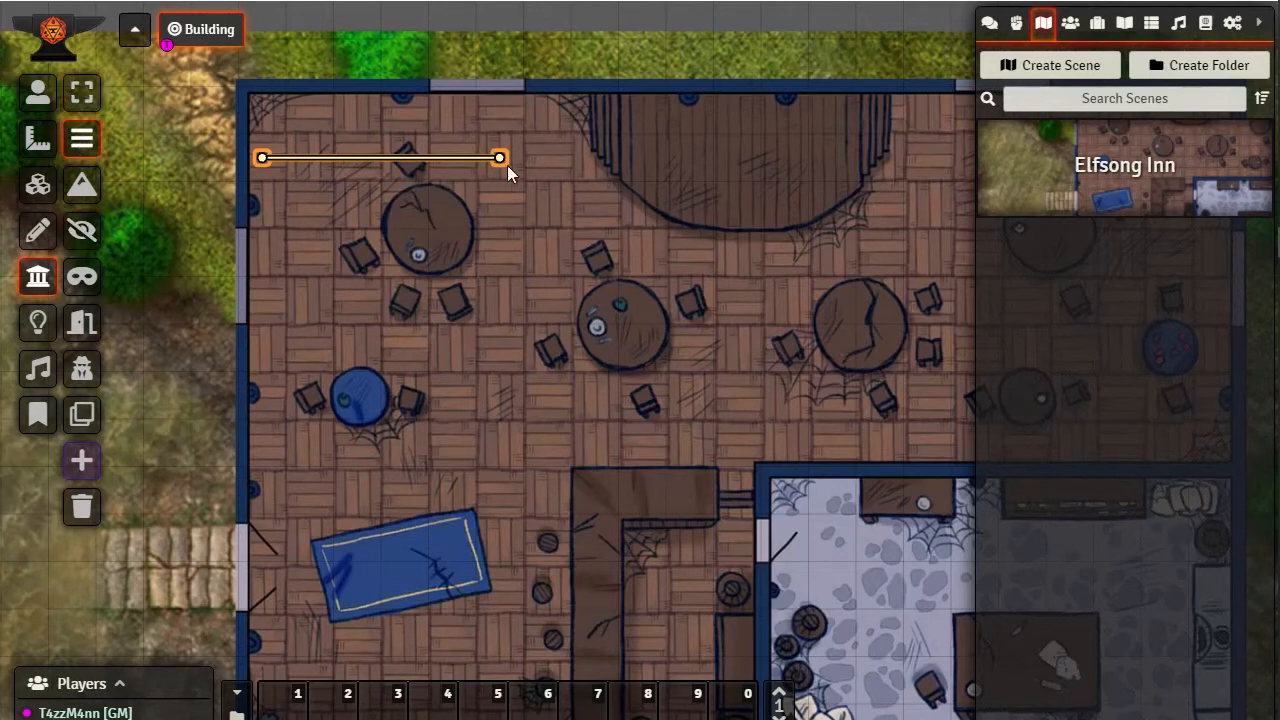
left_click_drag(579, 254, 499, 157)
left_click(580, 255, "shift")
left_click_drag(384, 154, 503, 322)
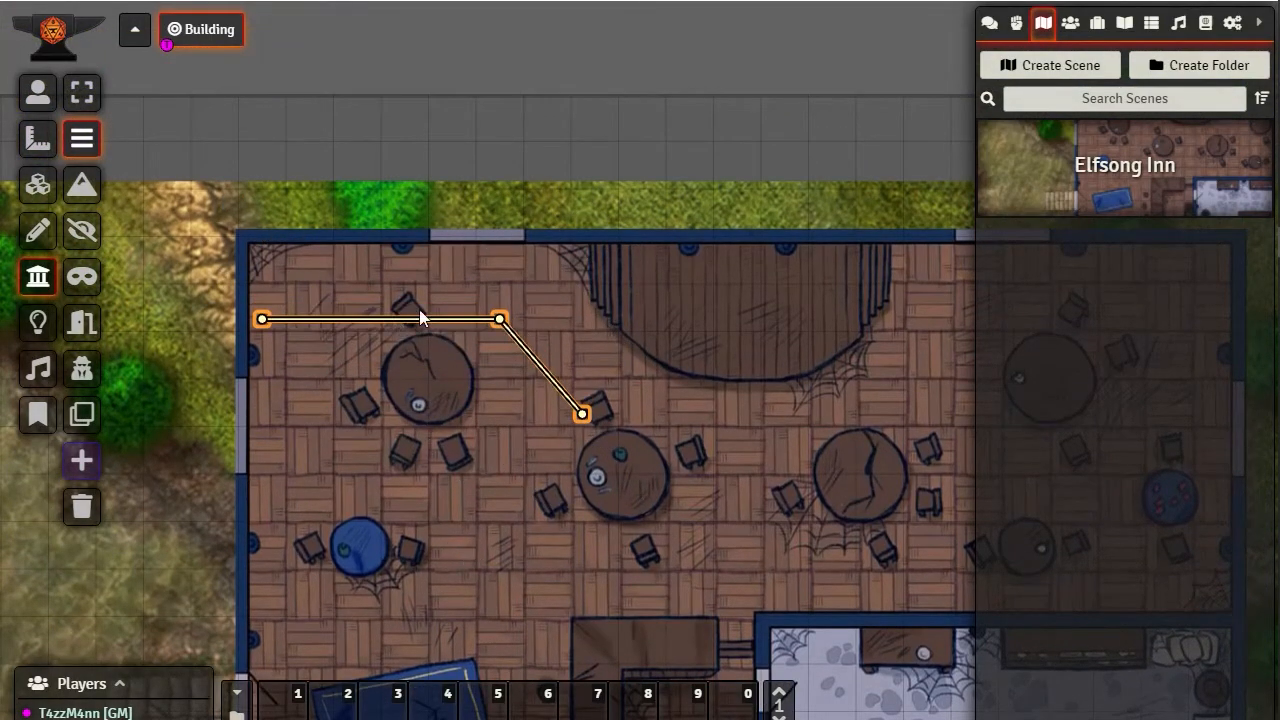
Shift both connected walls slightly down together and move the second wall's free endpoint level with the first, at the stage
left_click(82, 92)
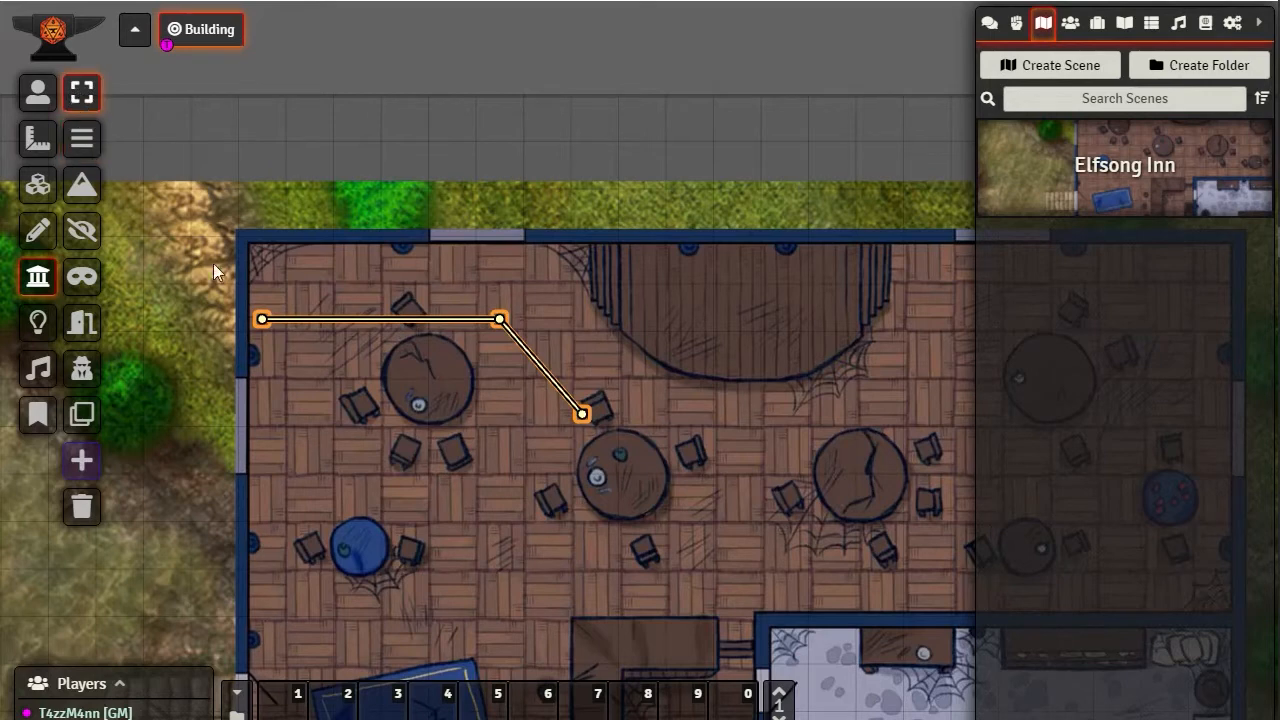
left_click_drag(186, 234, 704, 534)
left_click(514, 509)
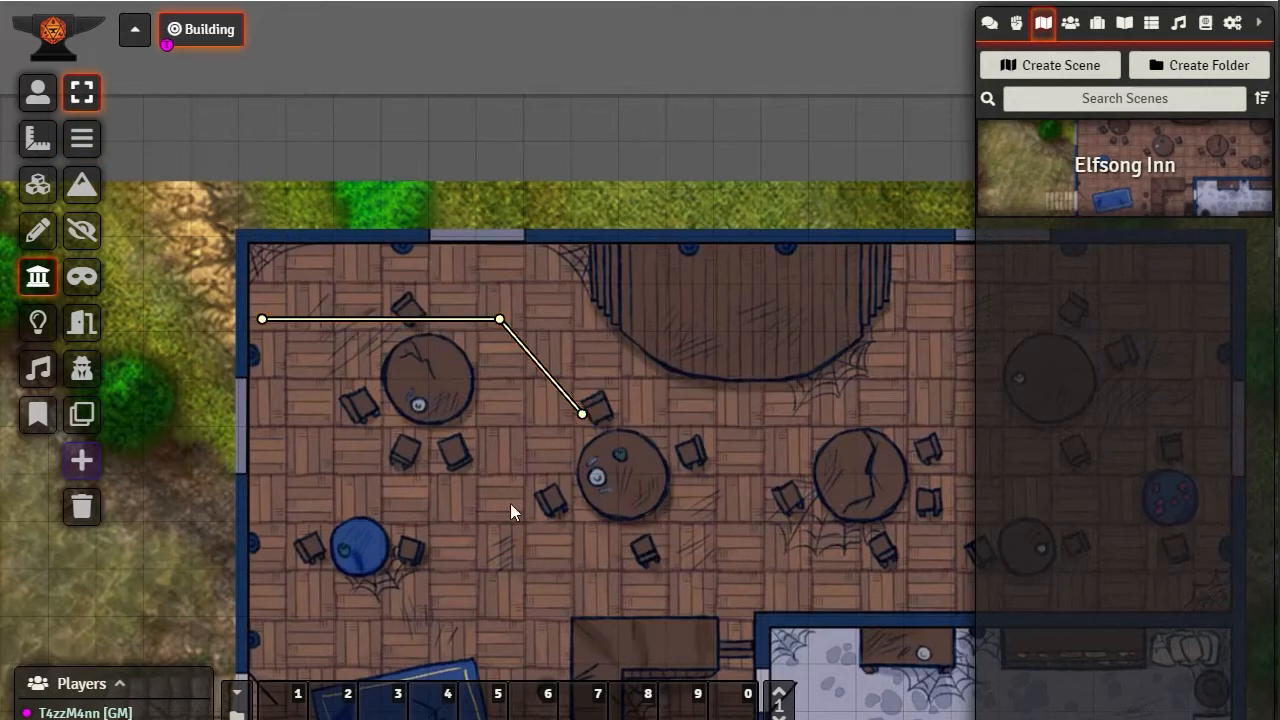
left_click_drag(196, 245, 708, 522)
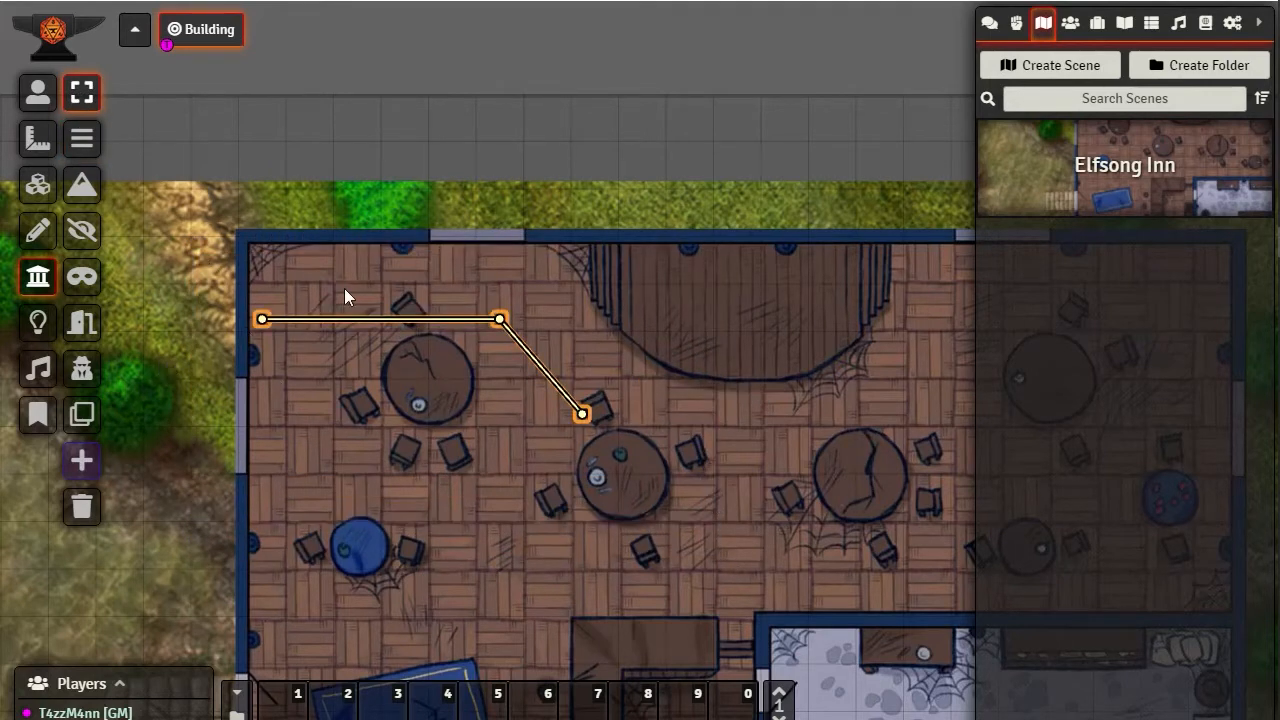
mouse_move(500, 323)
left_mouse_down()
mouse_move(551, 229)
mouse_move(503, 337)
left_mouse_up()
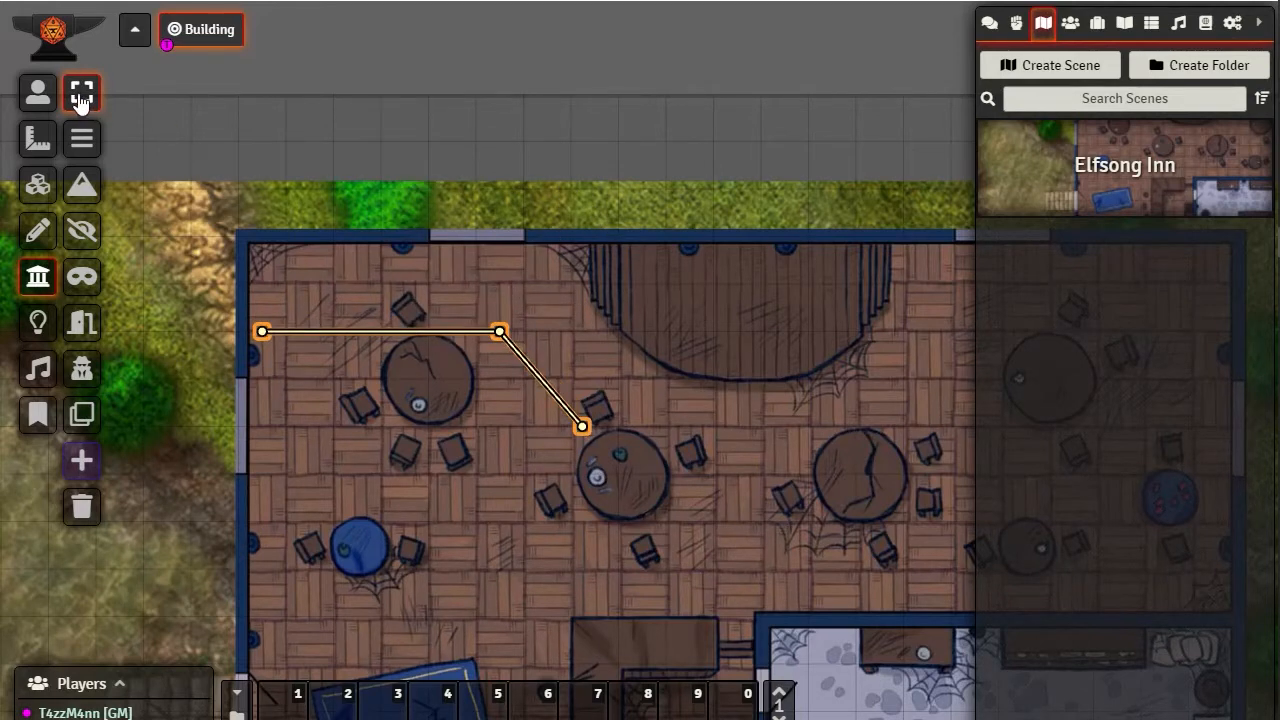
left_click_drag(336, 148, 519, 231)
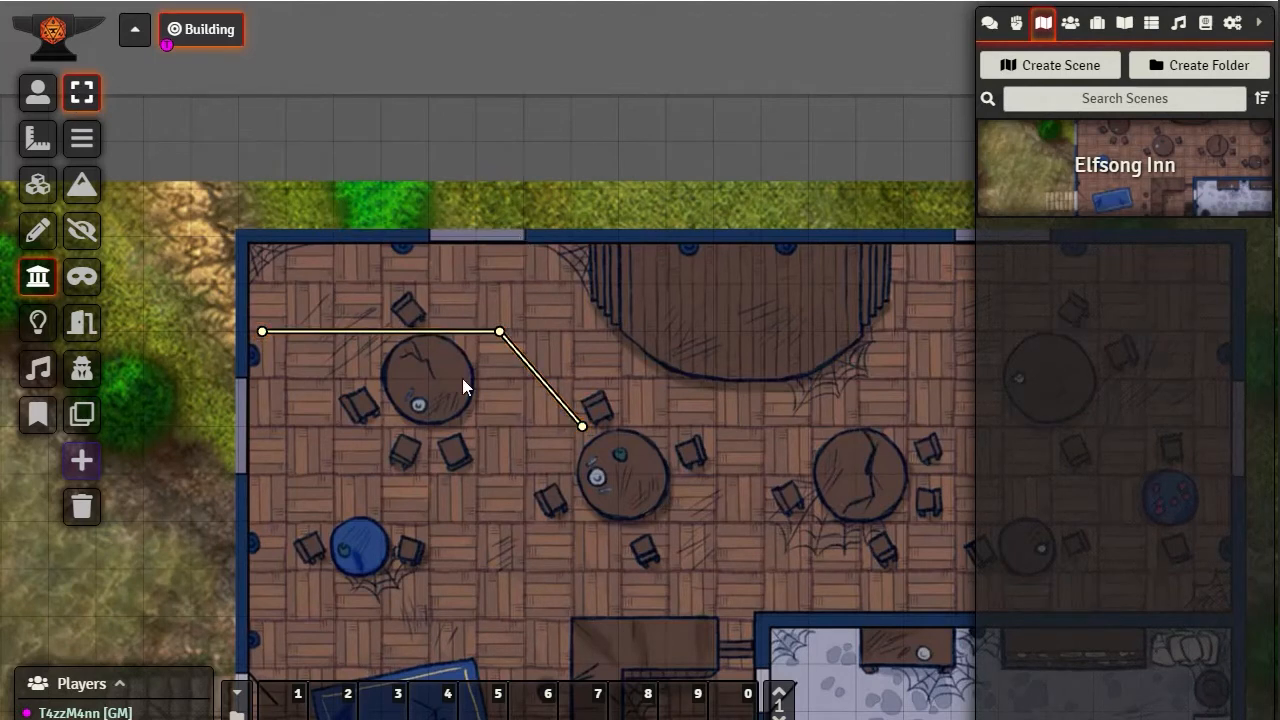
mouse_move(499, 331)
left_mouse_down()
mouse_move(670, 276)
mouse_move(552, 334)
mouse_move(500, 331)
left_mouse_up()
left_click_drag(583, 427, 629, 331)
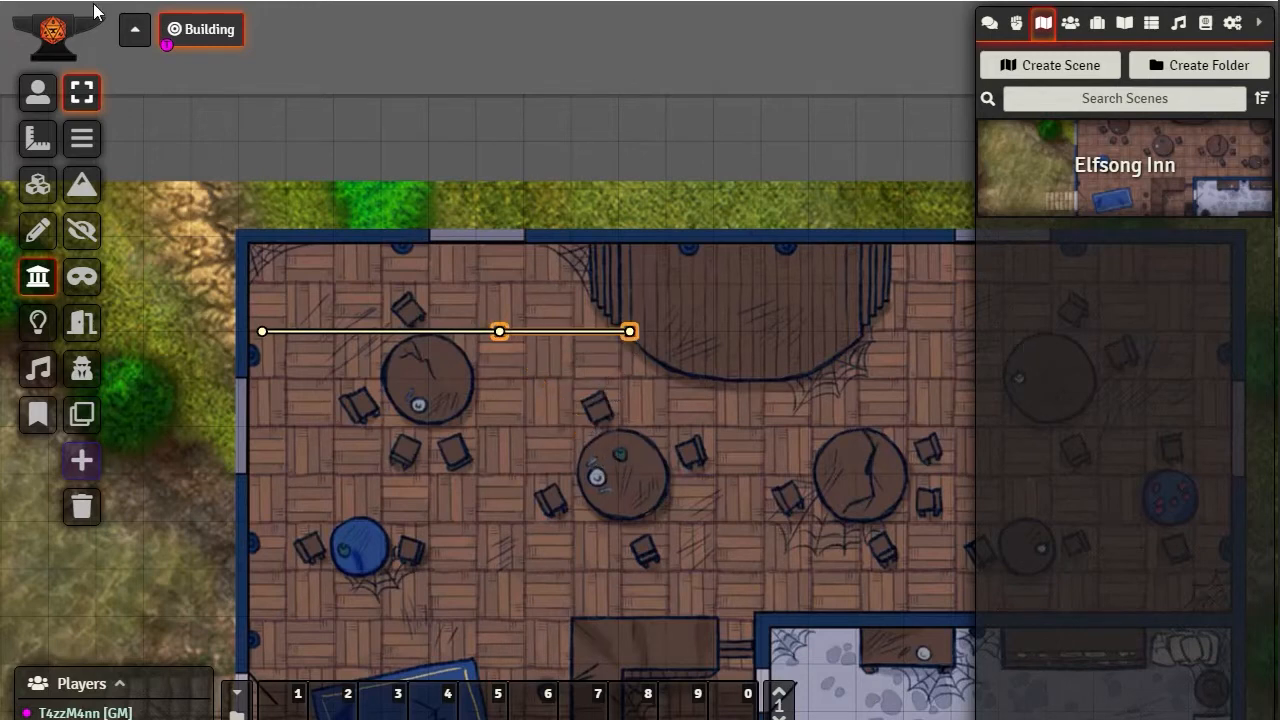
Select the drawn walls and remove all wall objects from the scene
left_click_drag(187, 229, 776, 462)
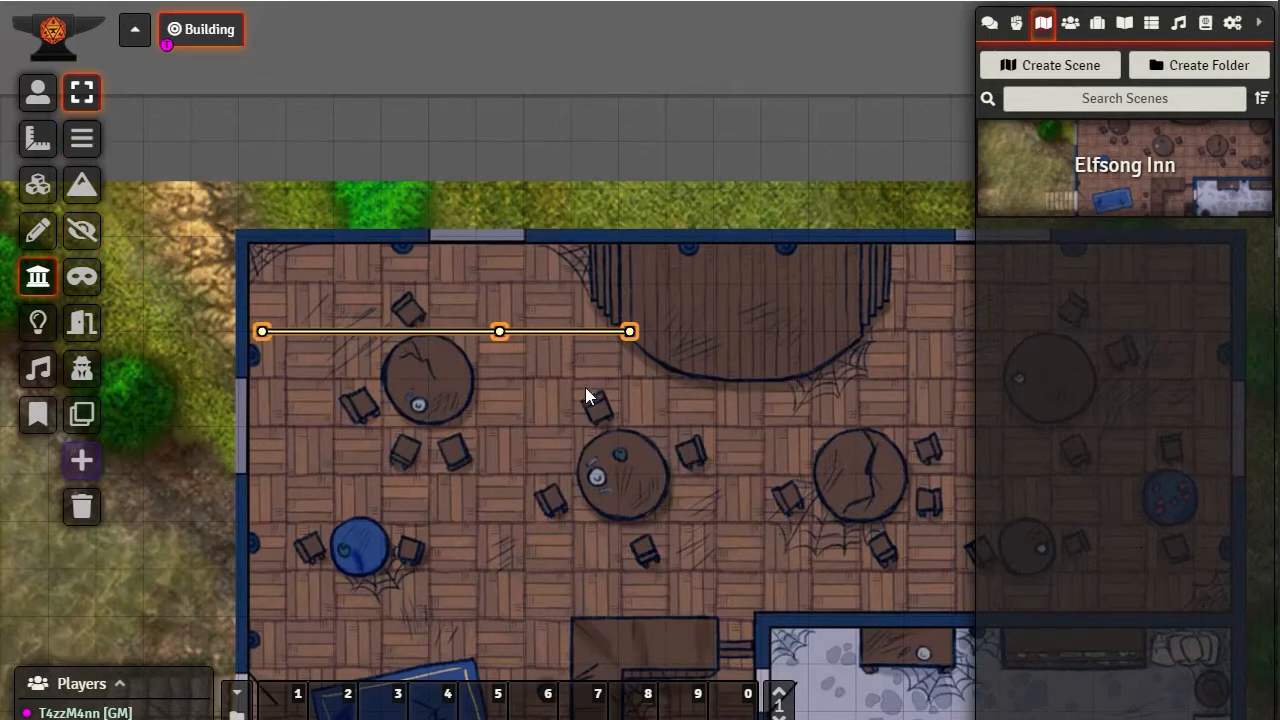
left_click_drag(330, 215, 462, 266)
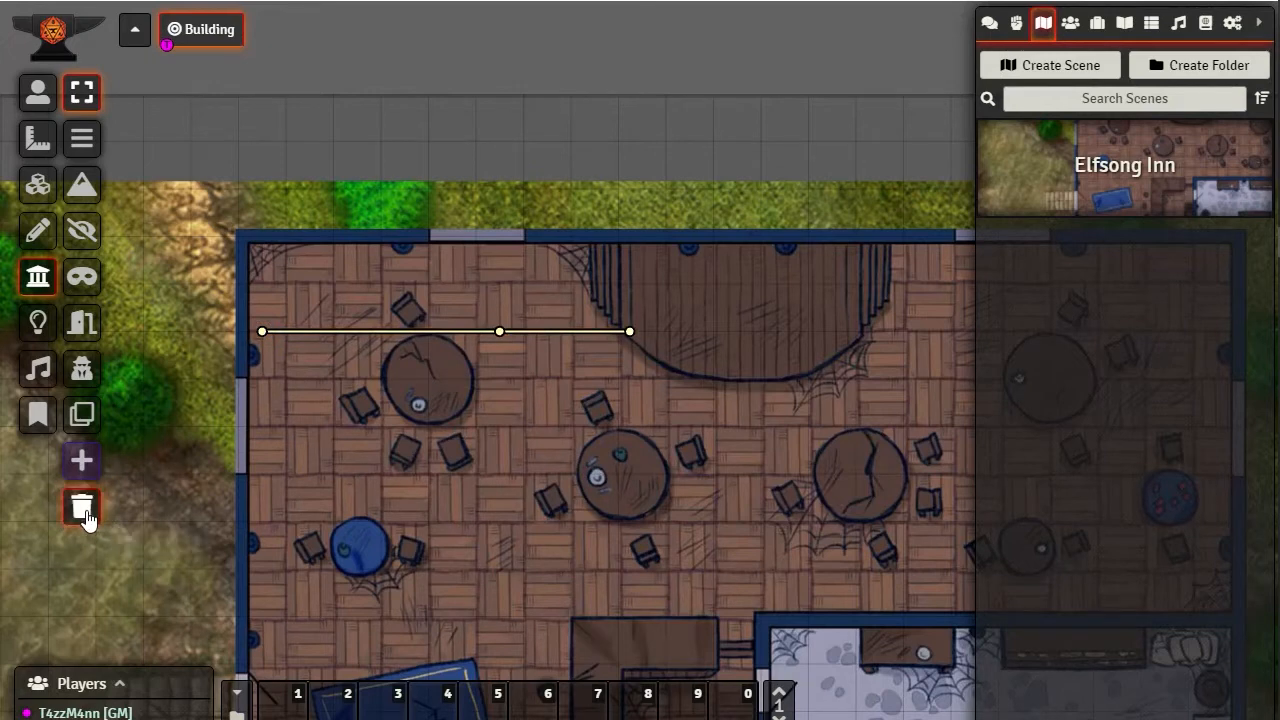
left_click_drag(259, 331, 498, 615)
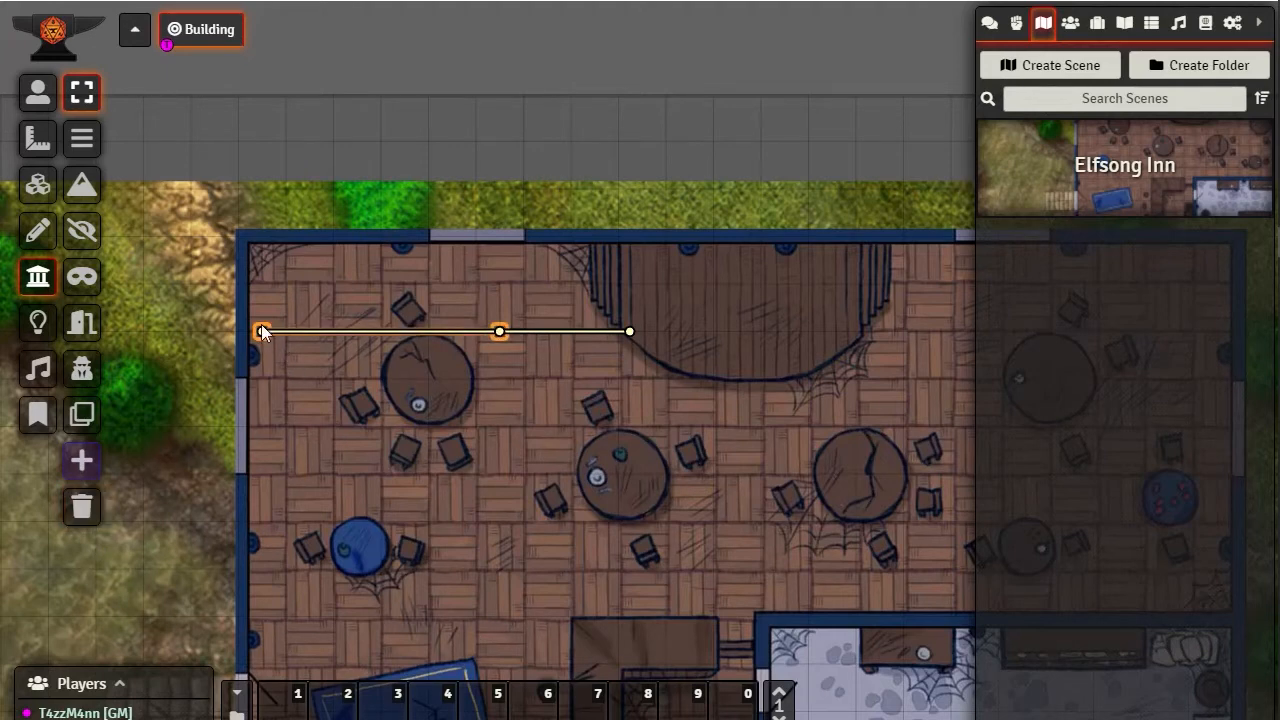
left_click(80, 512)
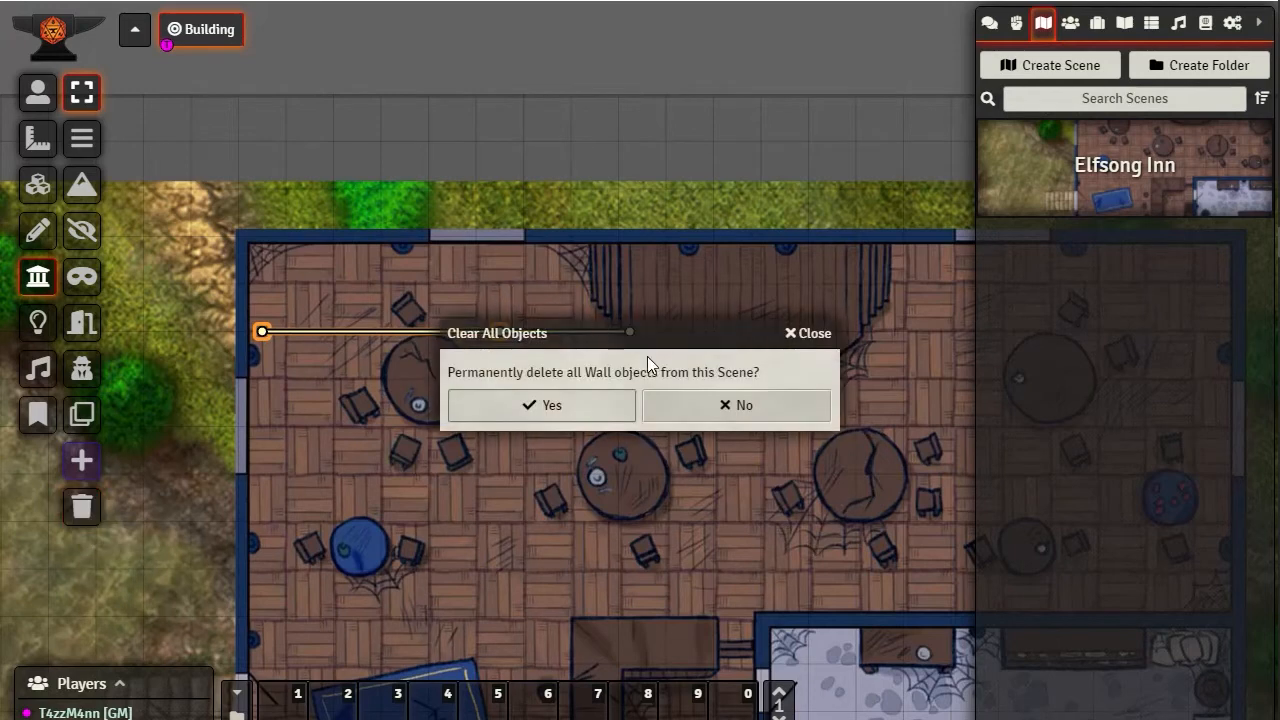
left_click(489, 533)
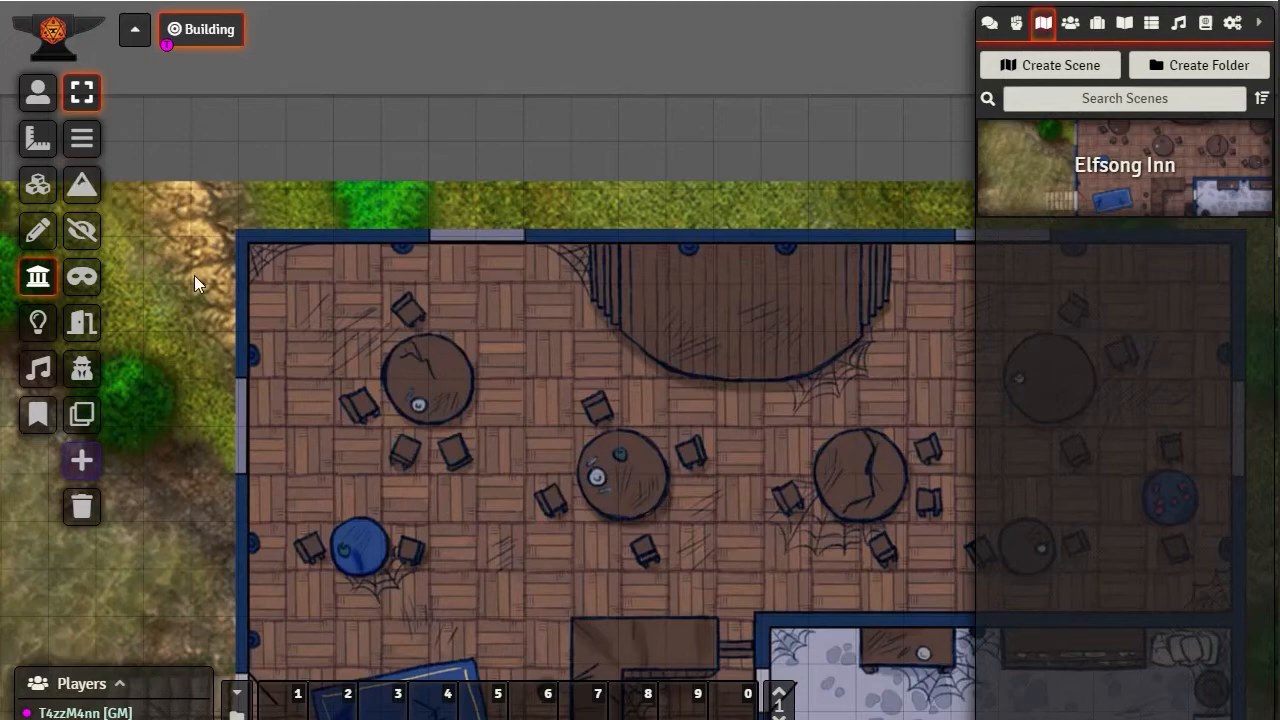
Draw a slightly sloped wall on the grass west of the building, ending at the lower green bush, and select it
left_click_drag(210, 314, 467, 252)
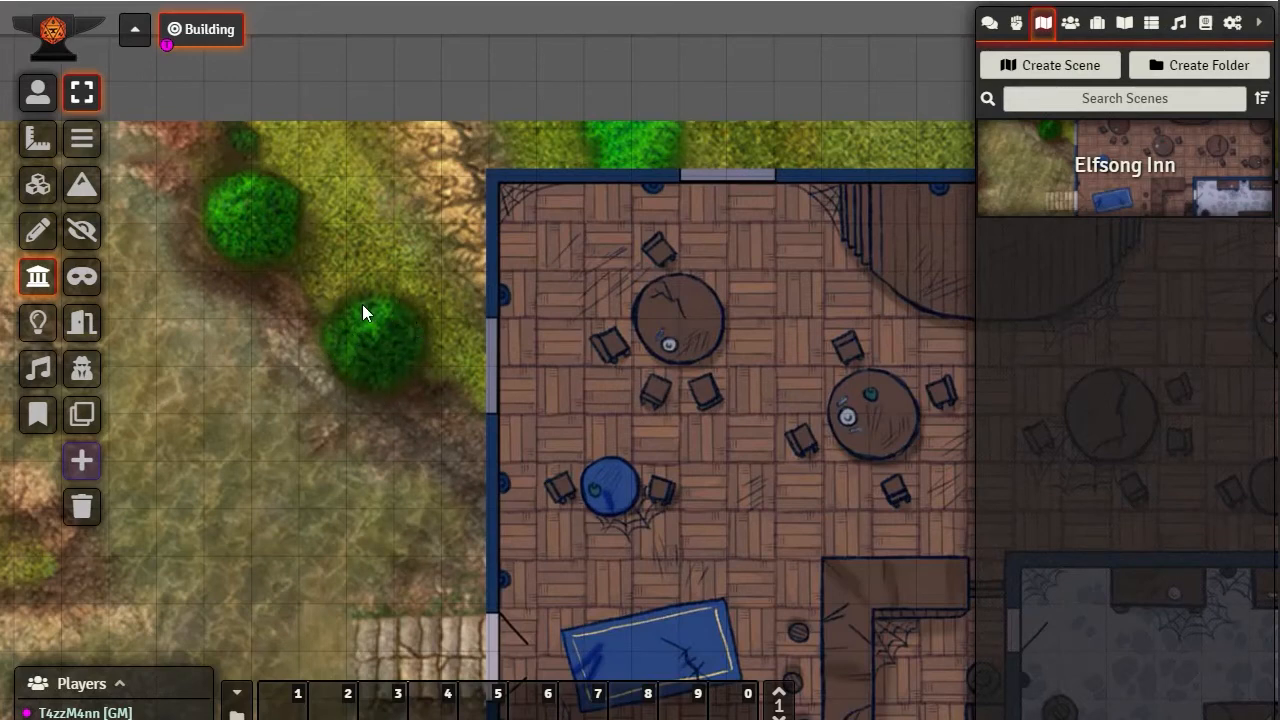
mouse_move(1279, 149)
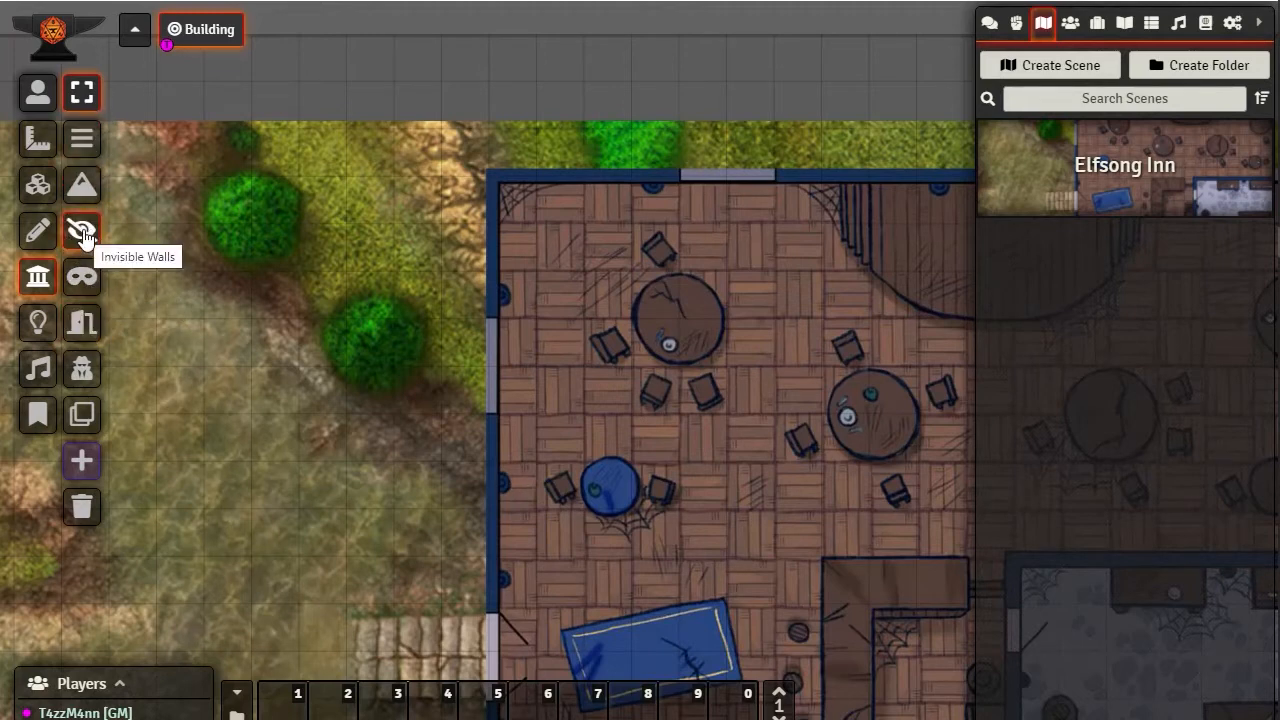
left_click(79, 330)
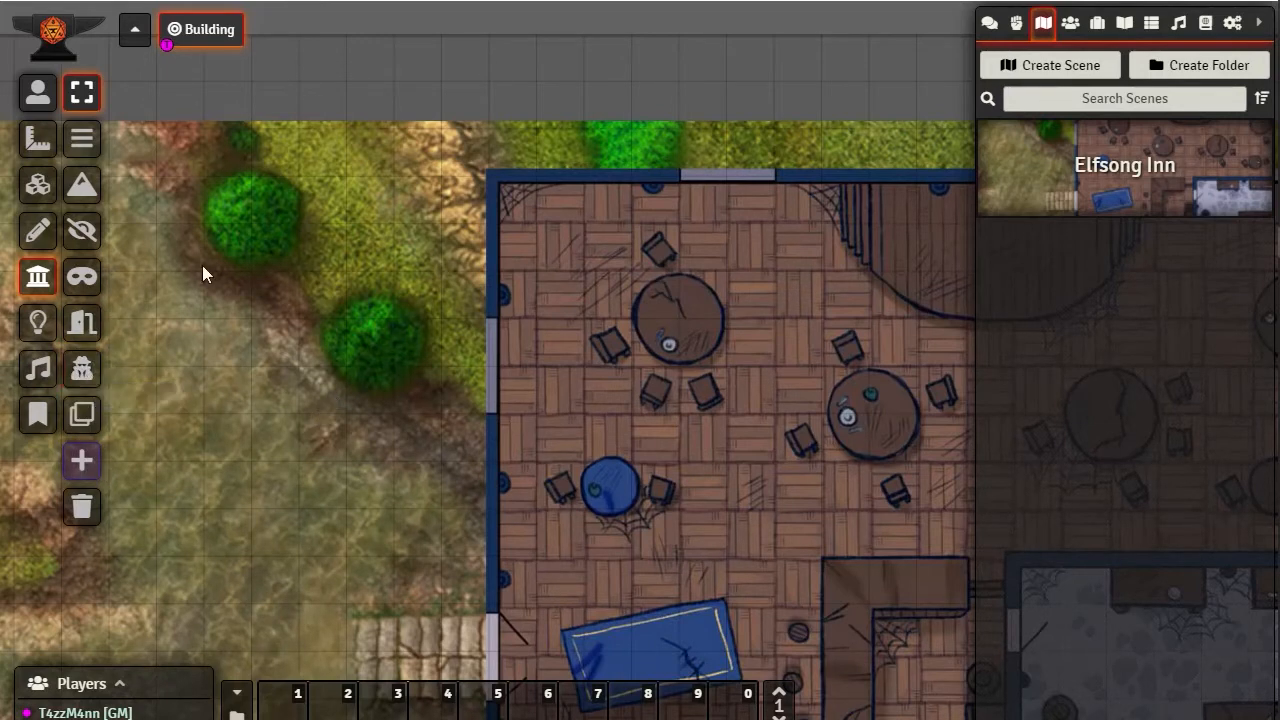
left_click(82, 138)
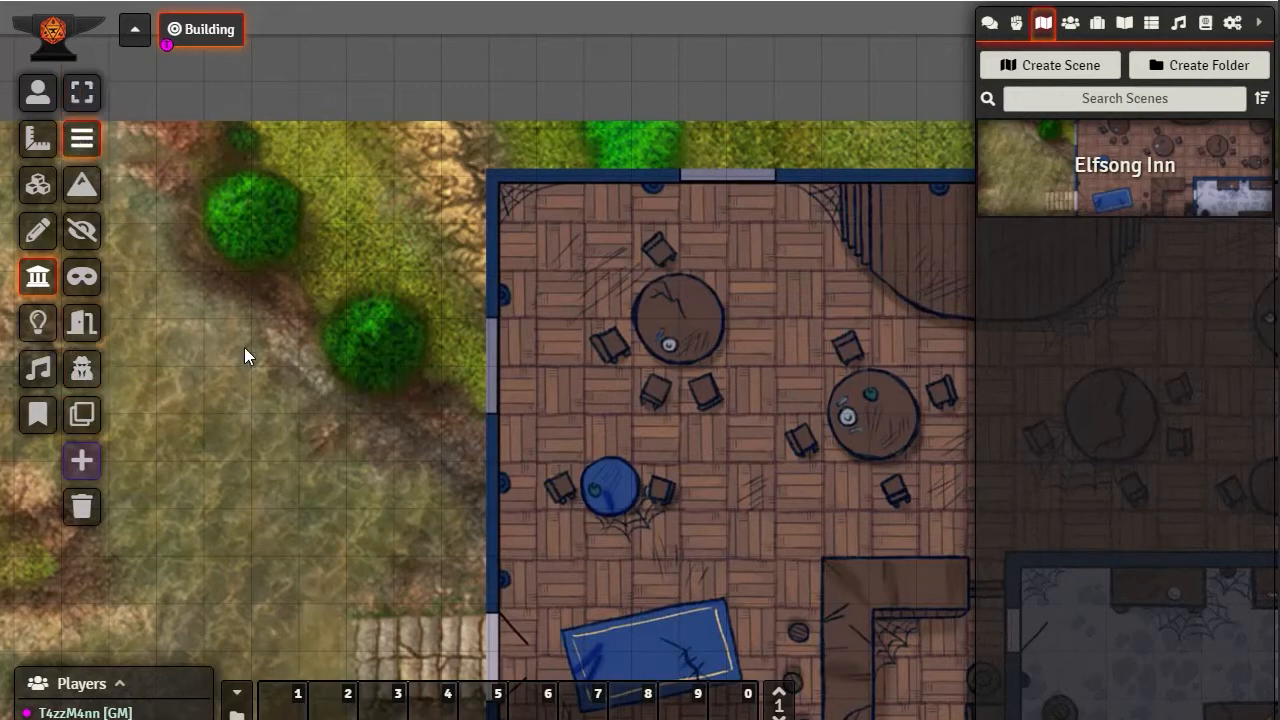
left_click_drag(245, 350, 406, 310)
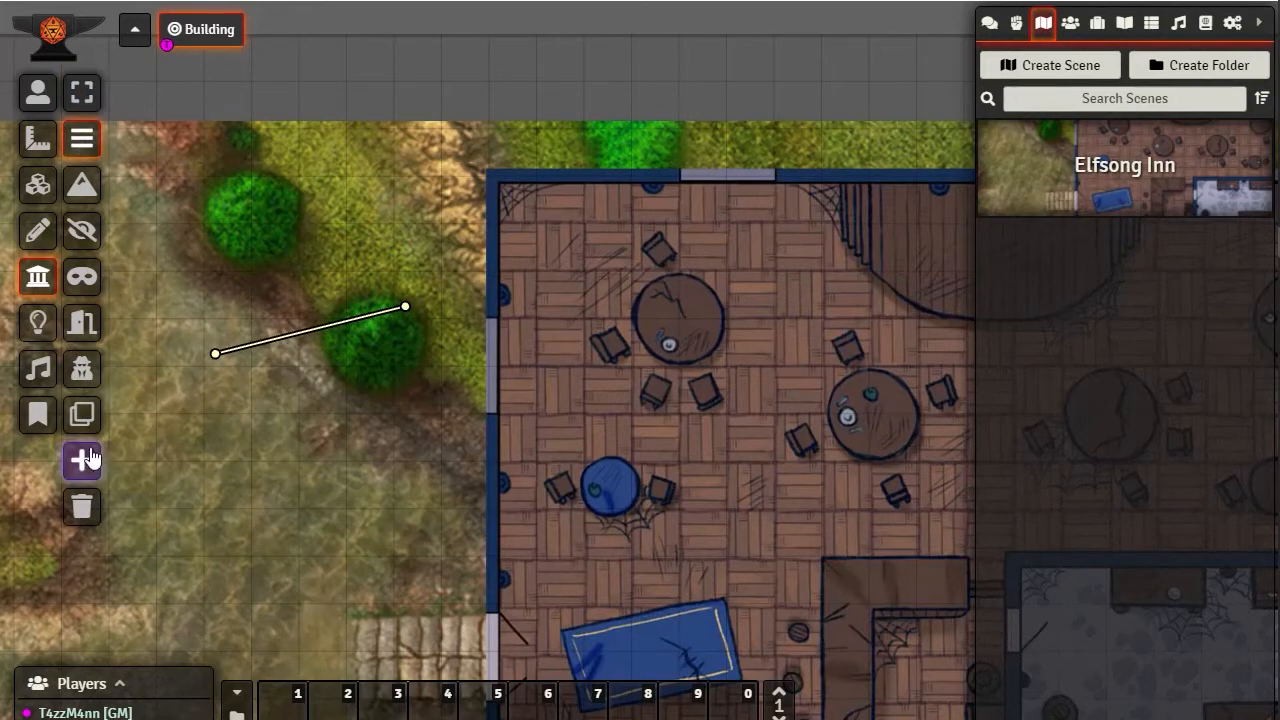
left_click(82, 92)
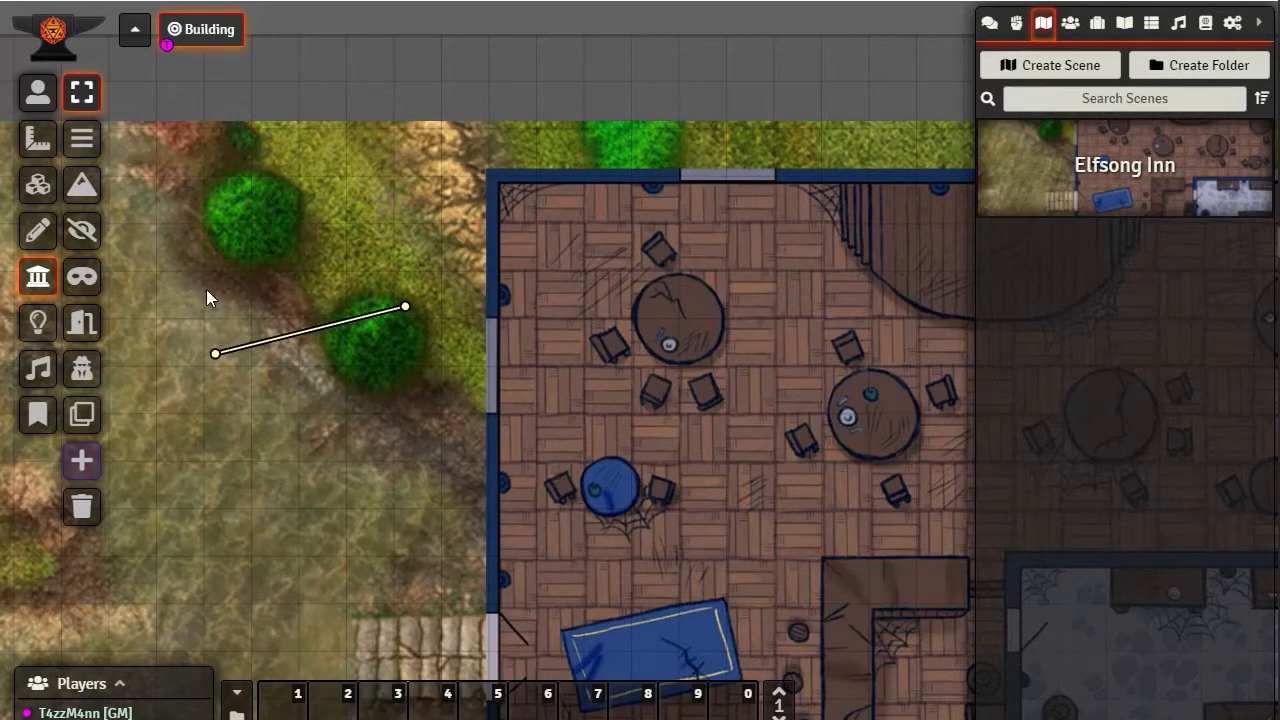
left_click_drag(177, 266, 504, 437)
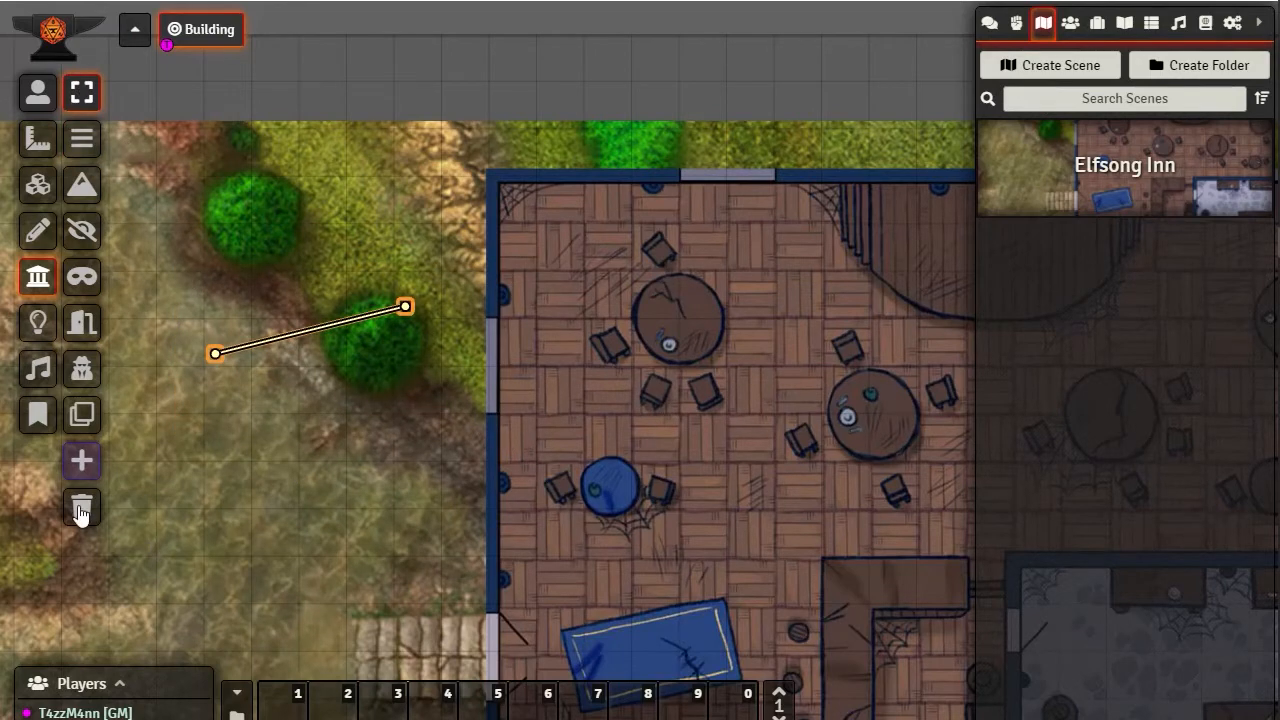
Try the Clone Walls tool on the sloped wall west of the building and reposition the wall's endpoints
left_click(84, 425)
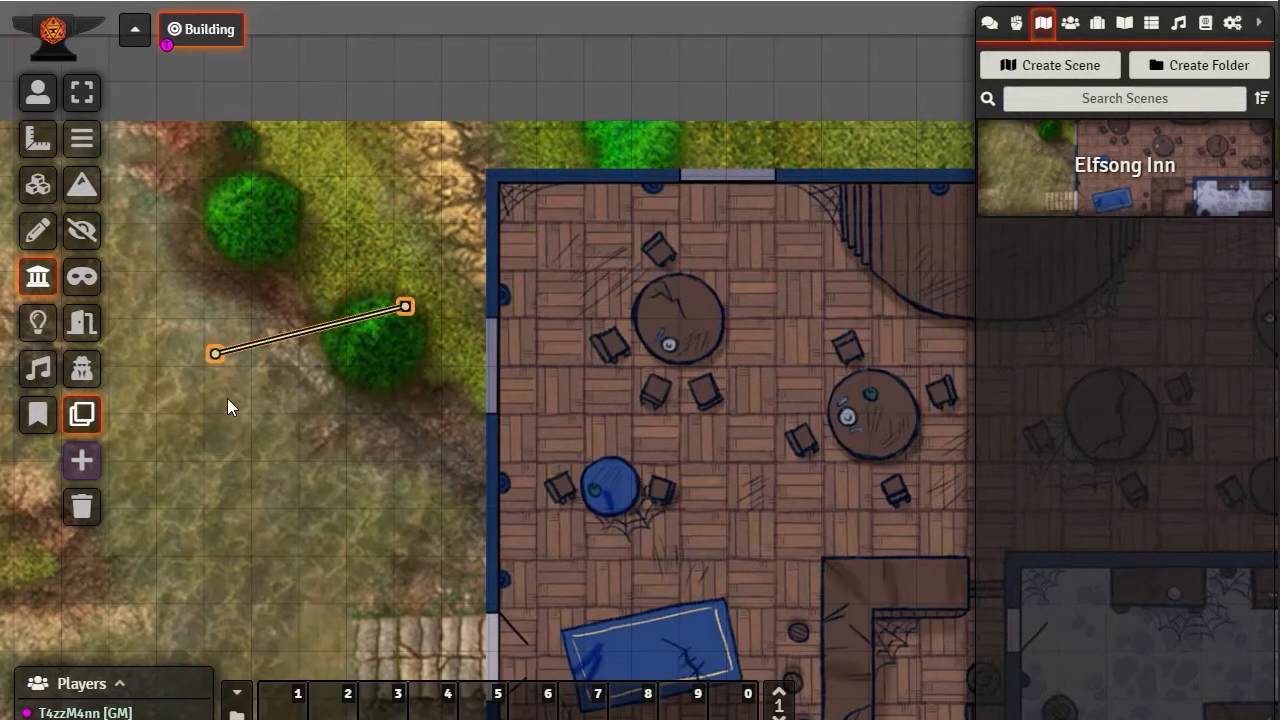
left_click(236, 450)
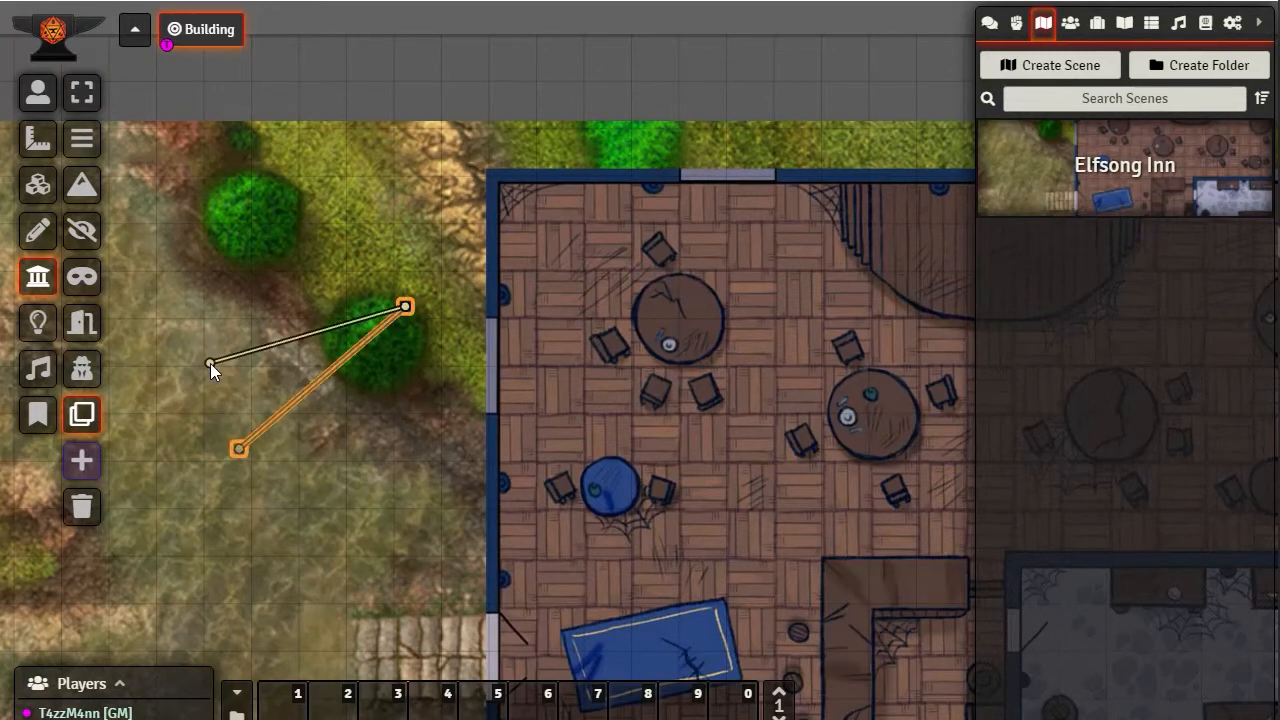
left_click_drag(210, 363, 211, 385)
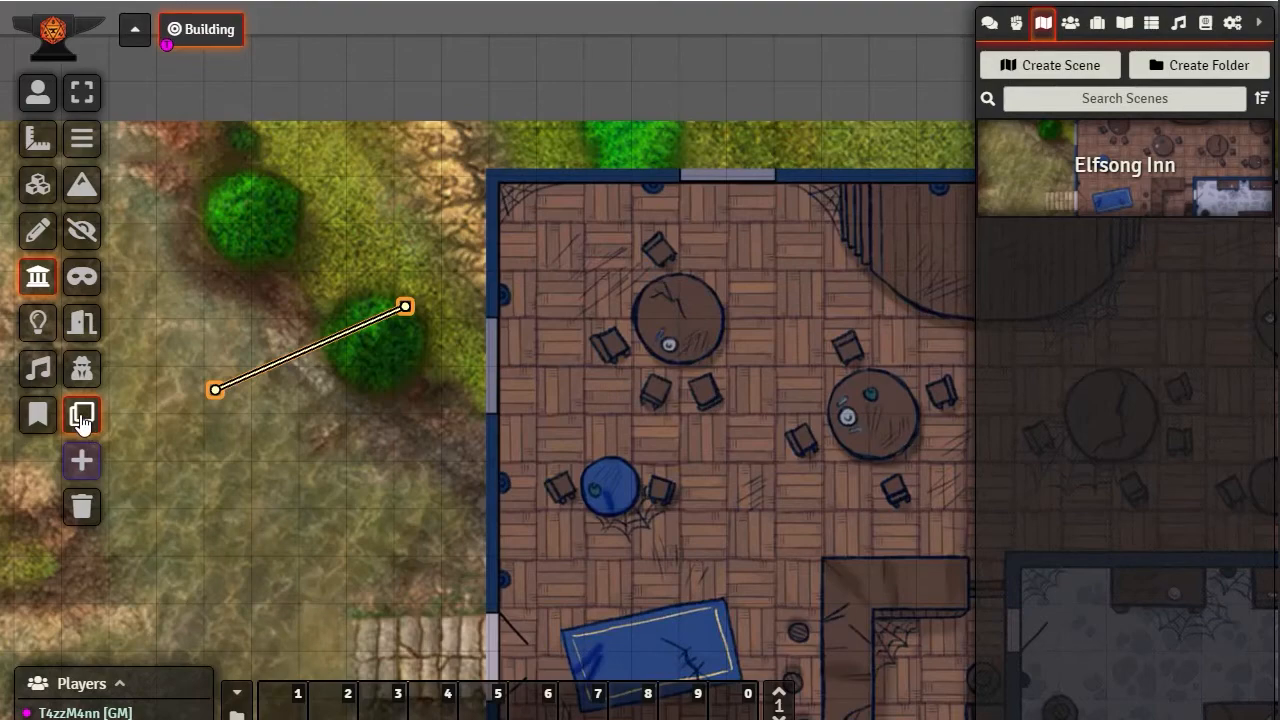
left_click_drag(214, 390, 181, 295)
left_click_drag(405, 306, 370, 235)
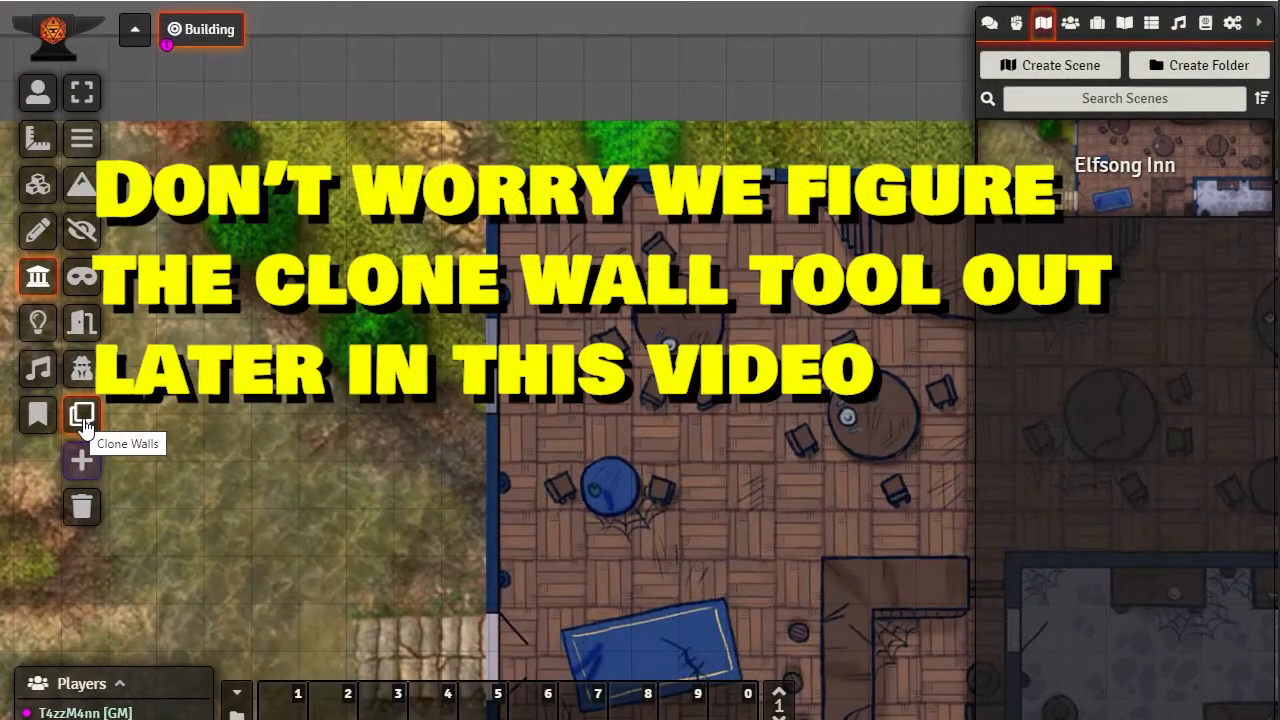
left_click(82, 420)
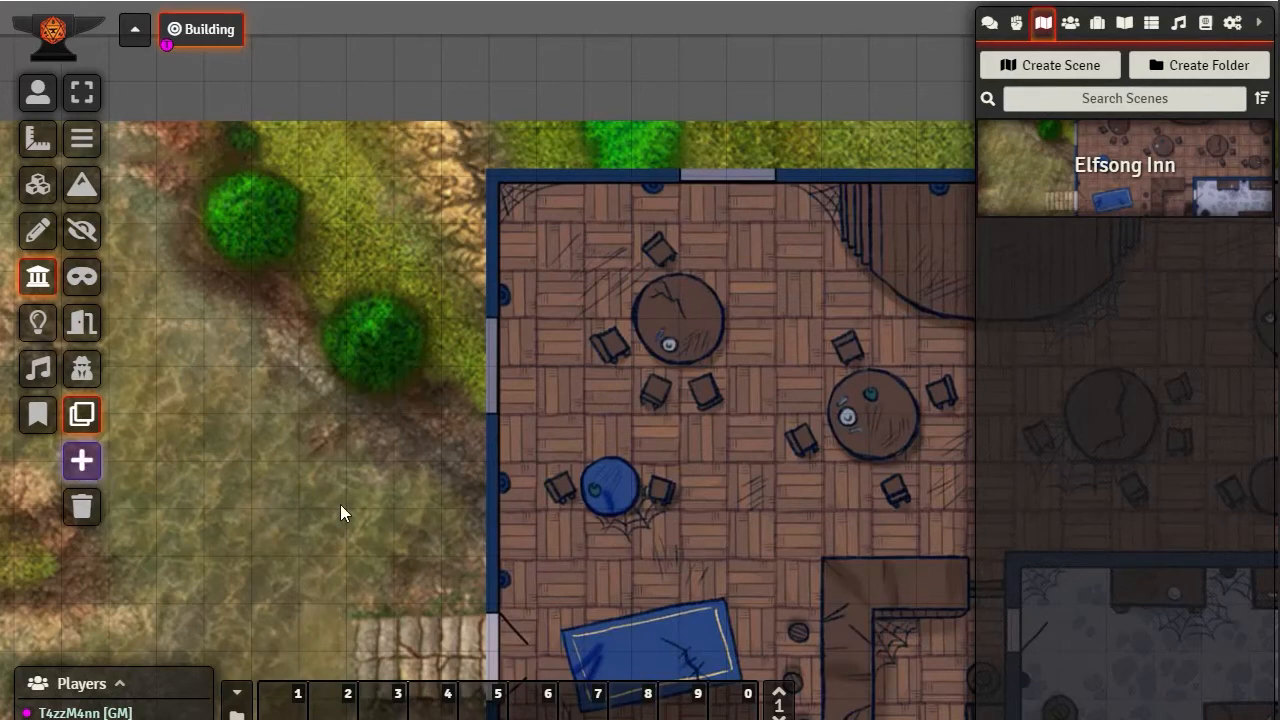
Draw a basic horizontal wall two grid squares long on the grass southwest of the lower green bush
left_click(77, 132)
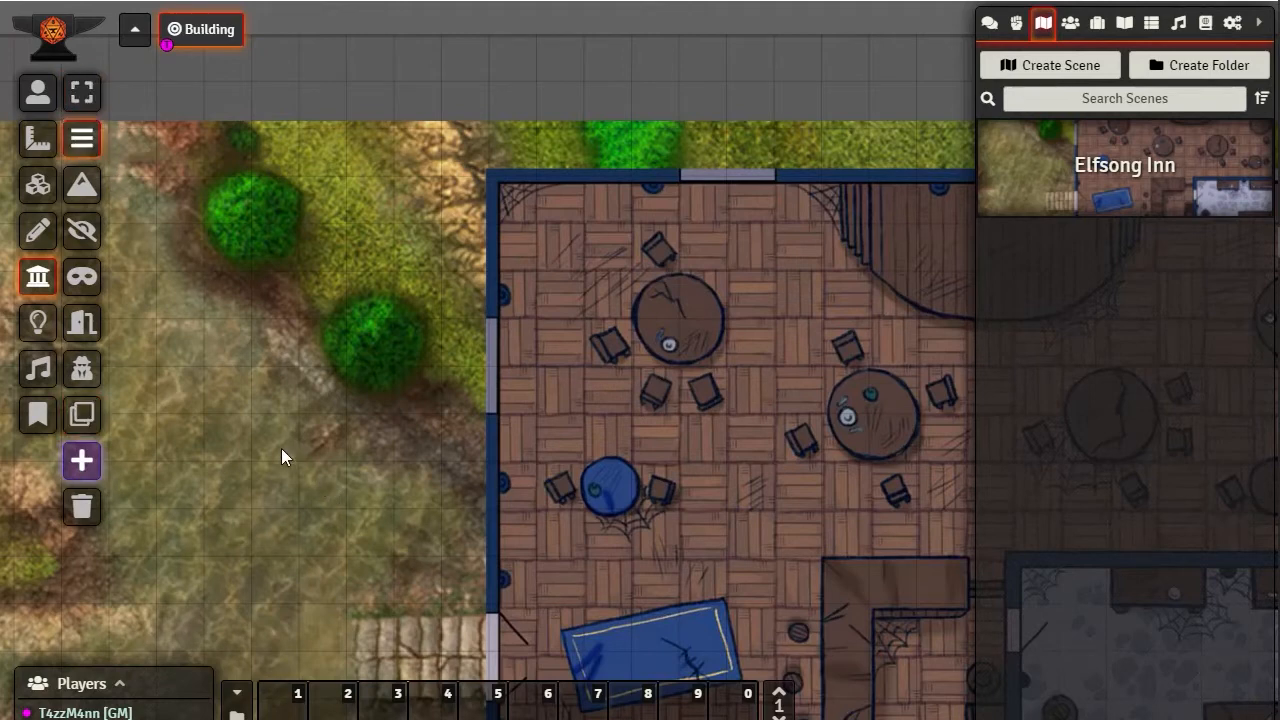
left_click_drag(275, 438, 343, 511)
left_click_drag(345, 509, 344, 478)
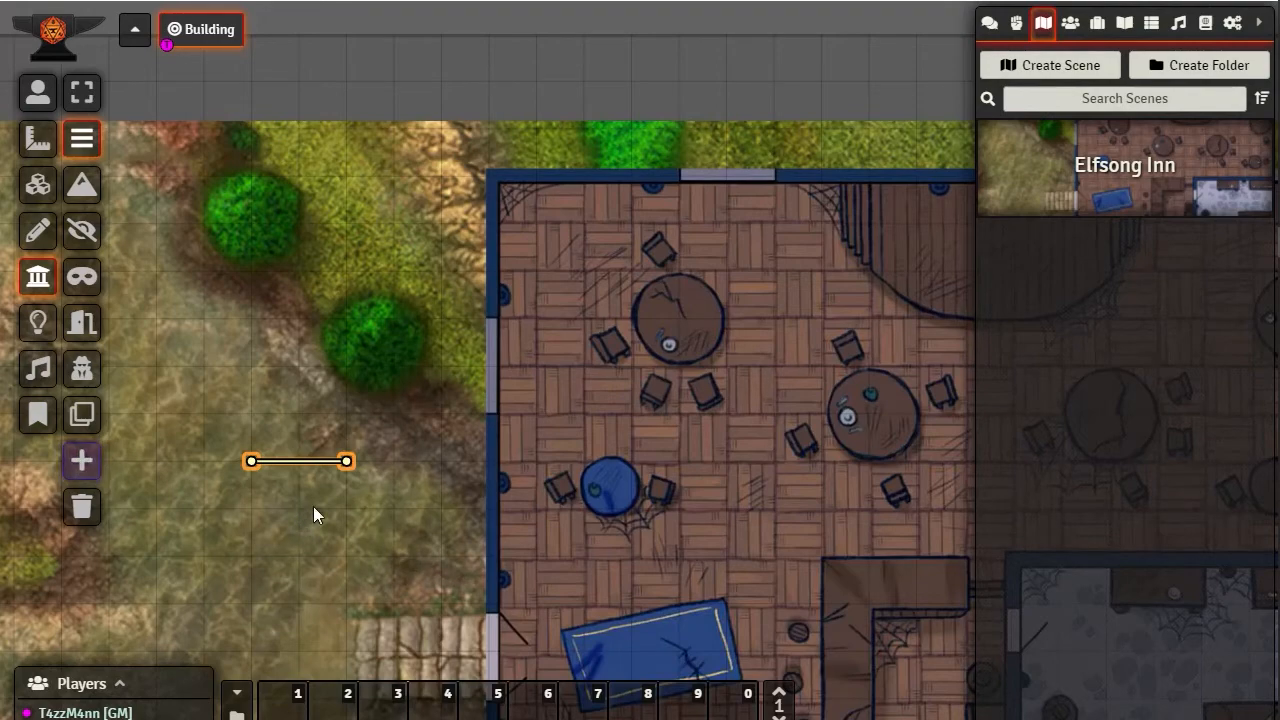
Move the horizontal wall's eastern endpoint down and slightly west, off the grid intersections, so the wall slopes
scroll(313, 506, "up", 12)
left_click_drag(220, 569, 641, 416)
scroll(576, 423, "up", 3)
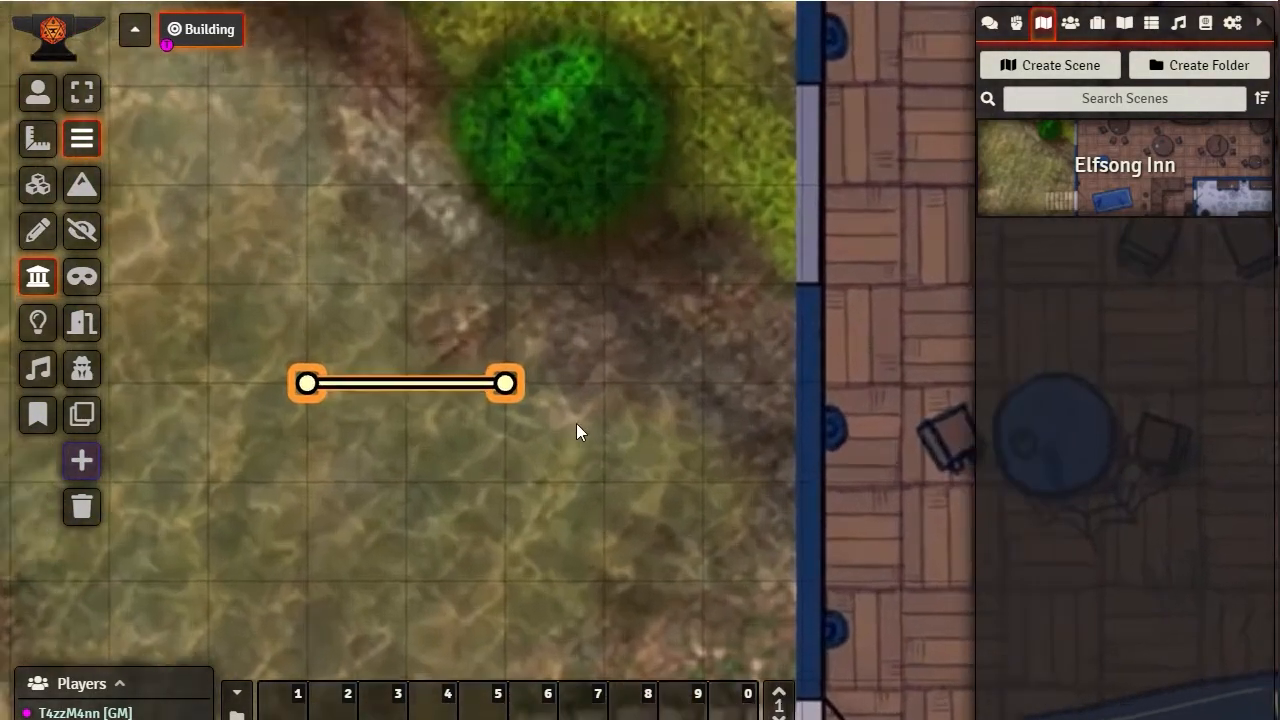
scroll(600, 429, "up", 3)
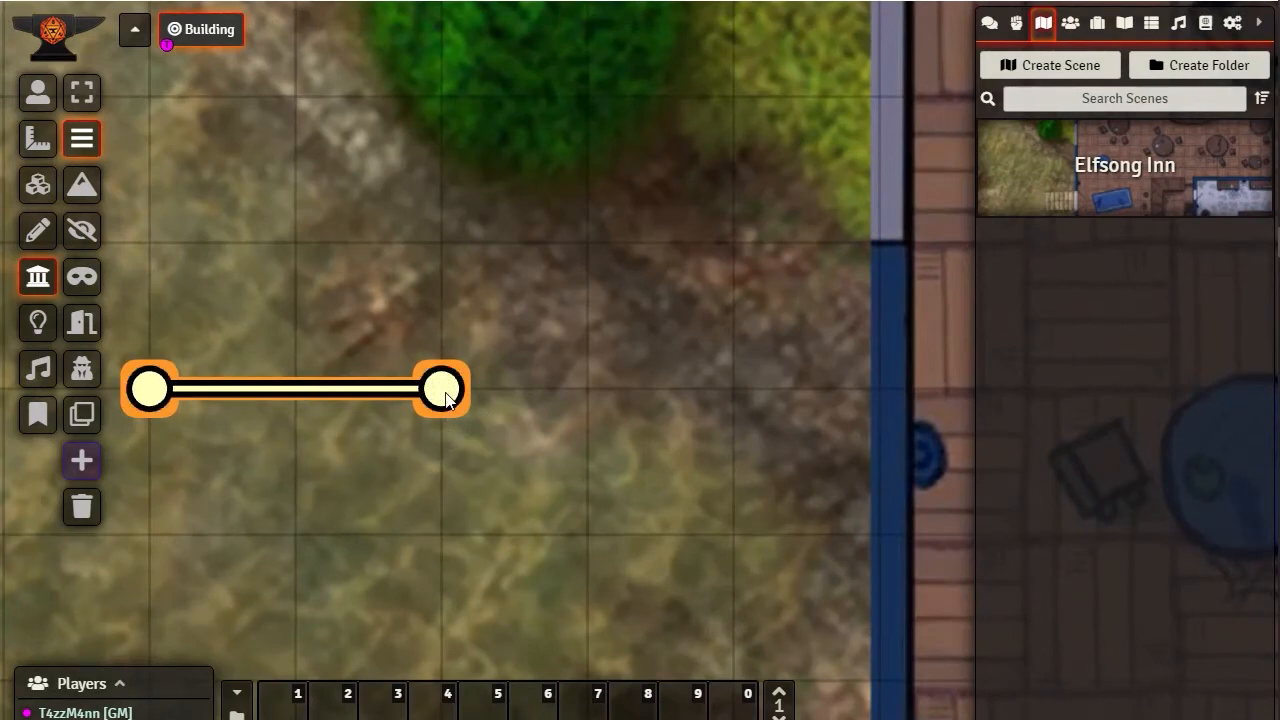
left_click_drag(441, 388, 442, 422)
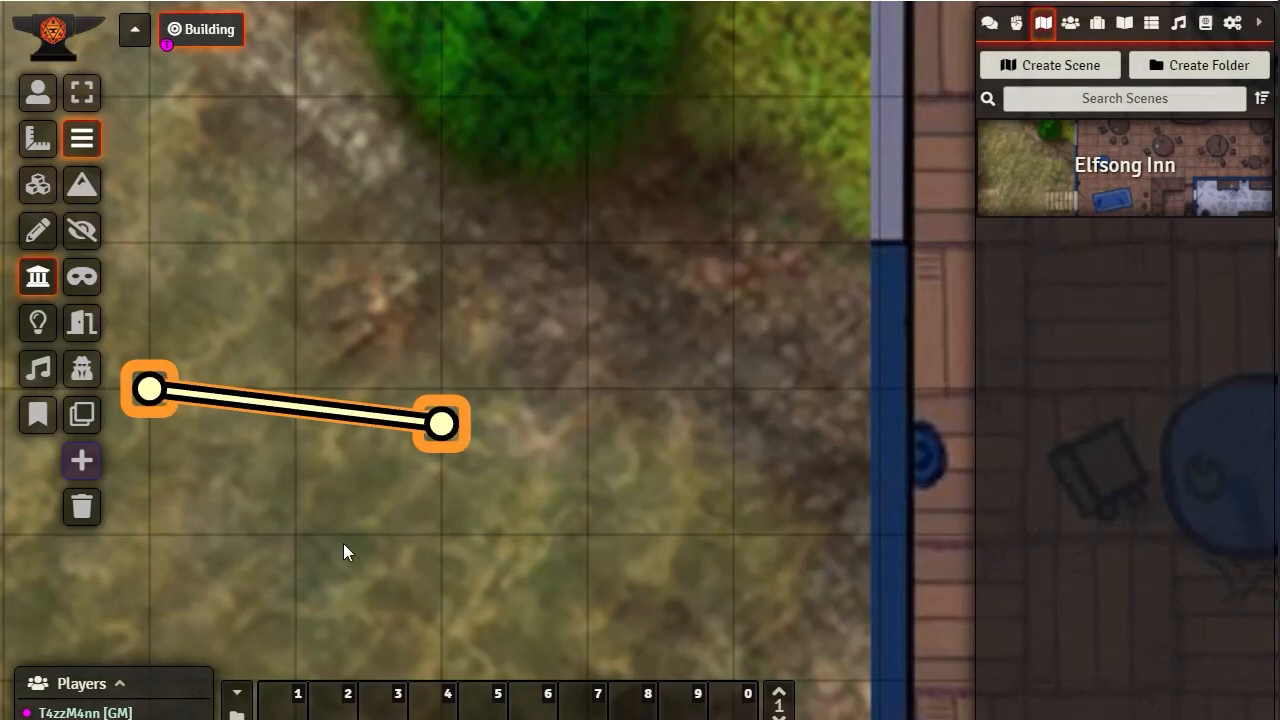
left_click_drag(441, 424, 408, 479)
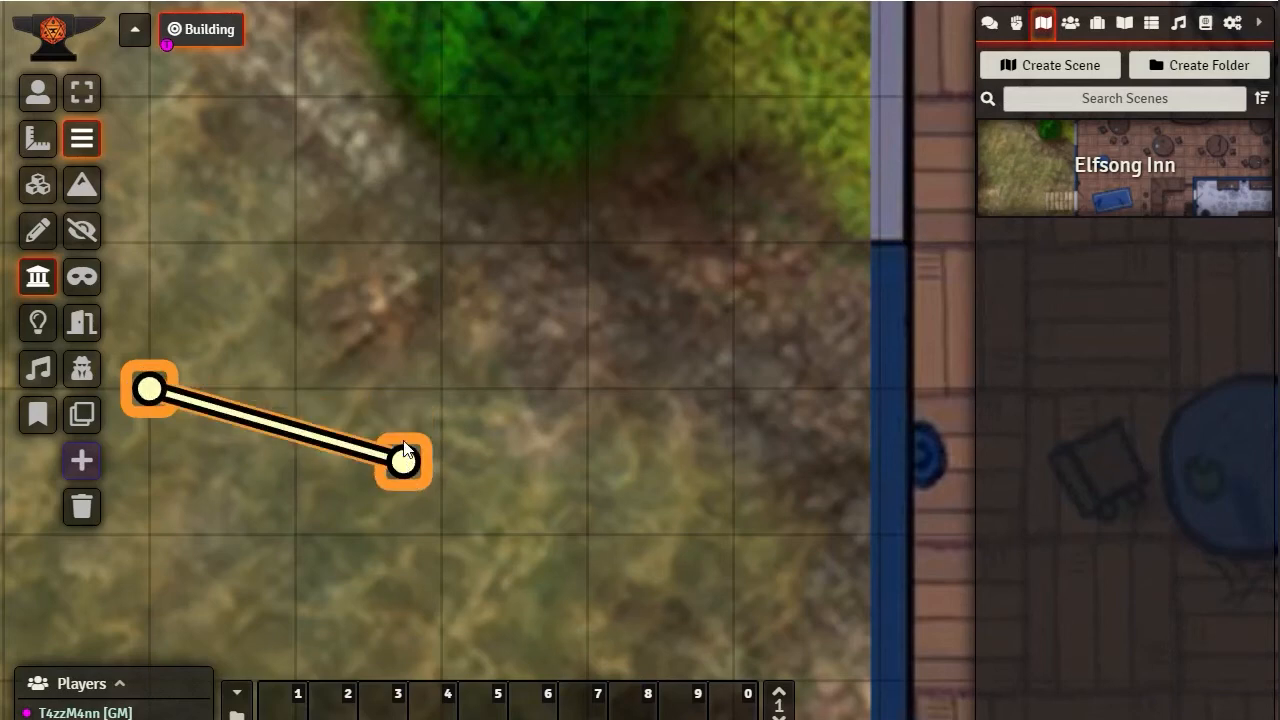
mouse_move(403, 428)
left_mouse_down()
mouse_move(406, 491)
mouse_move(403, 449)
left_mouse_up()
Permanently delete all wall objects from the scene
left_click(85, 506)
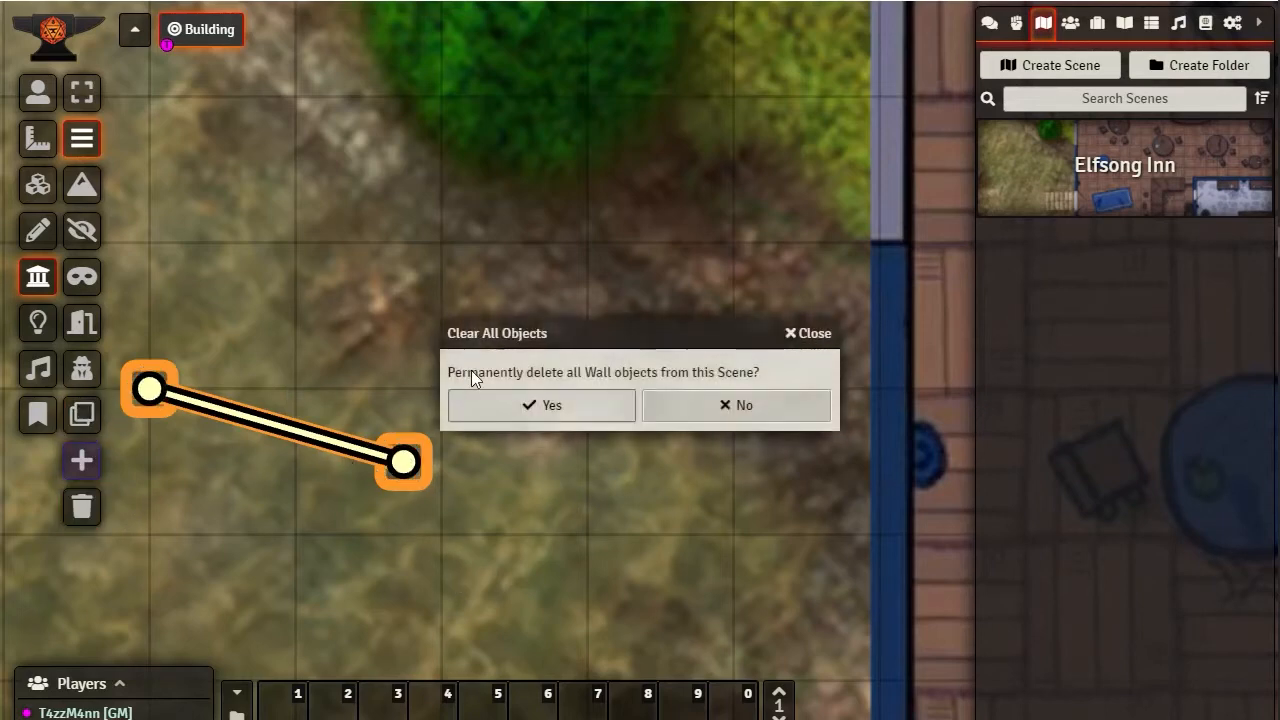
left_click(535, 414)
Place the Merric (Halfling Barbarian) actor on the scene, just west of the chair above the building's northwest table
scroll(615, 347, "down", 5)
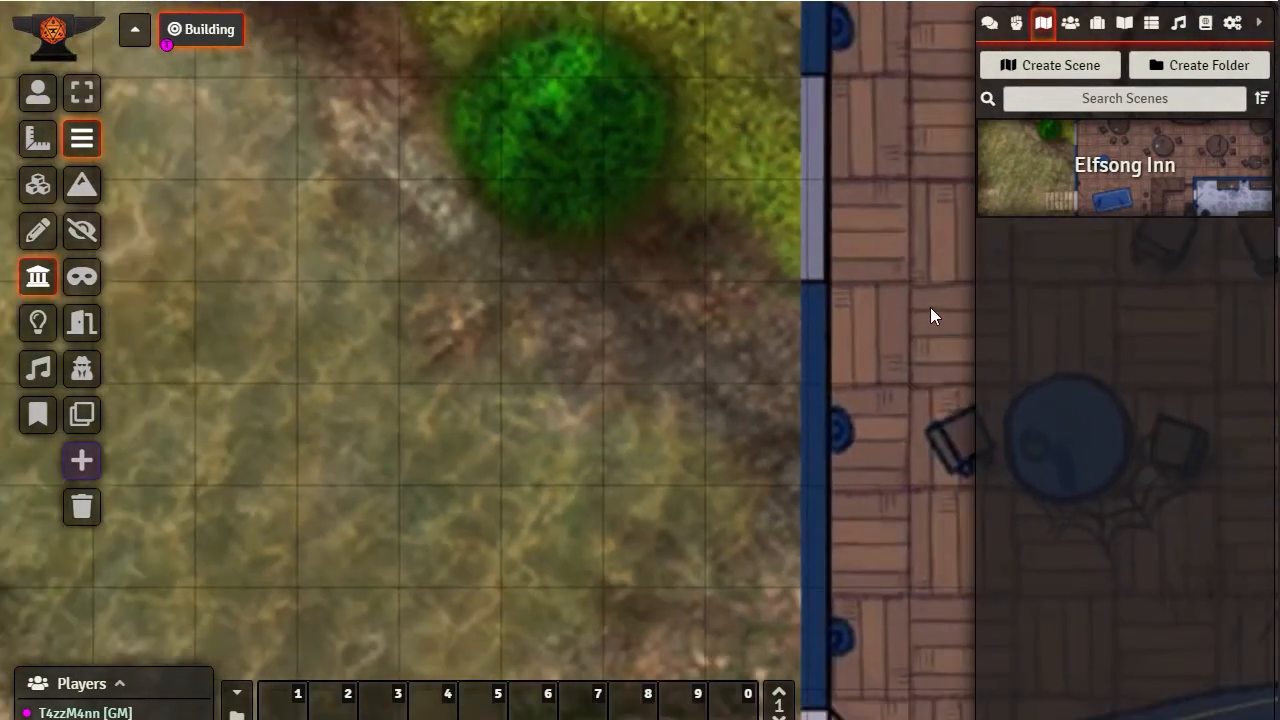
left_click_drag(930, 307, 483, 575)
scroll(587, 300, "down", 5)
left_click_drag(640, 363, 391, 411)
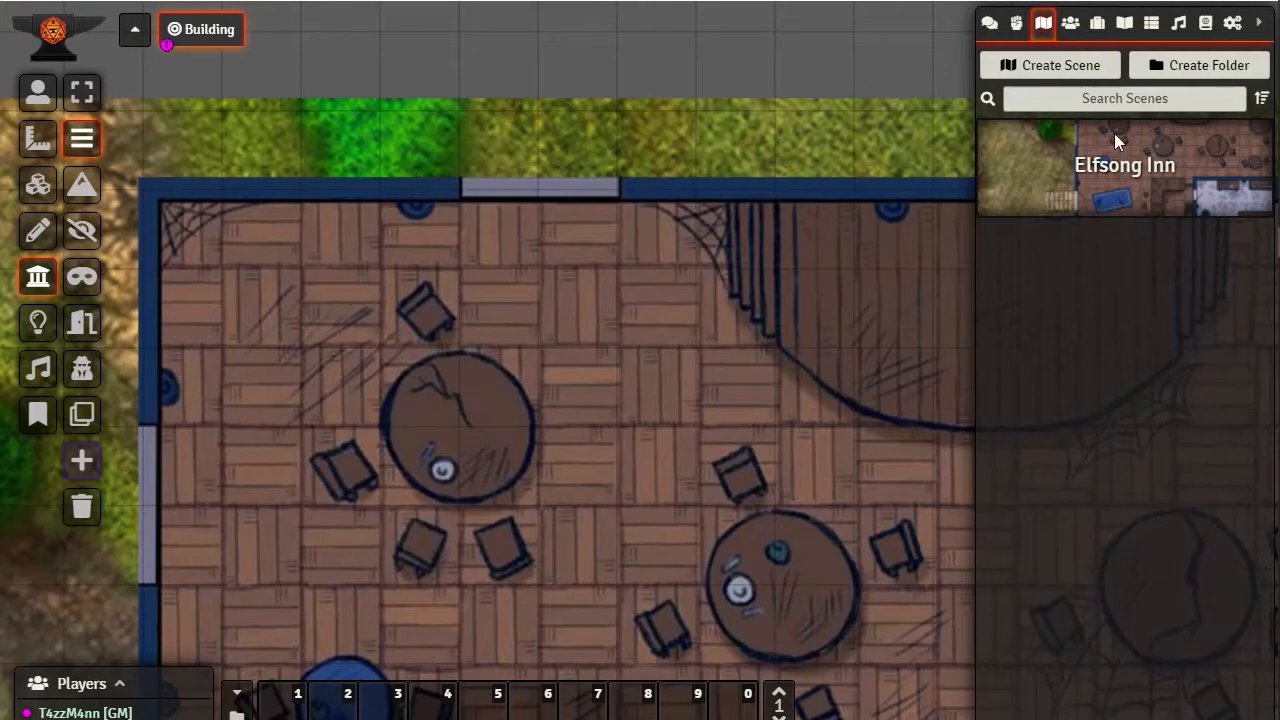
left_click(1070, 23)
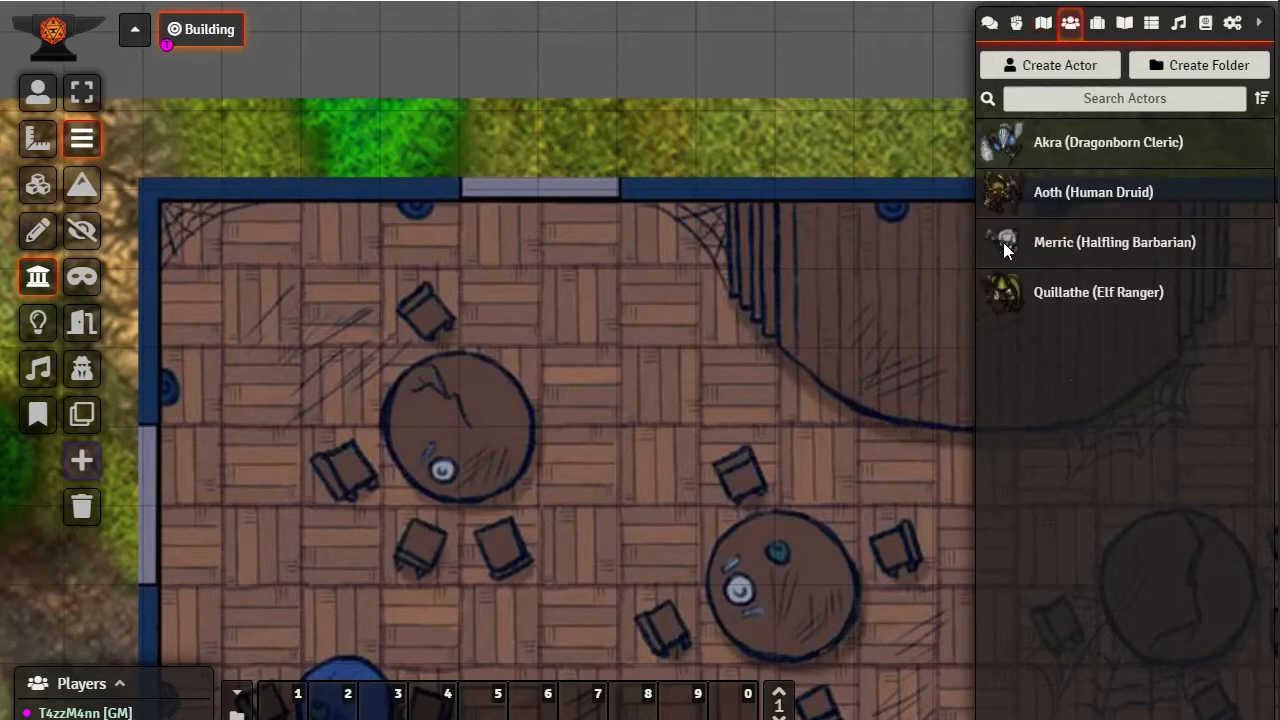
mouse_move(1012, 242)
left_mouse_down()
mouse_move(621, 350)
mouse_move(426, 362)
mouse_move(357, 347)
left_mouse_up()
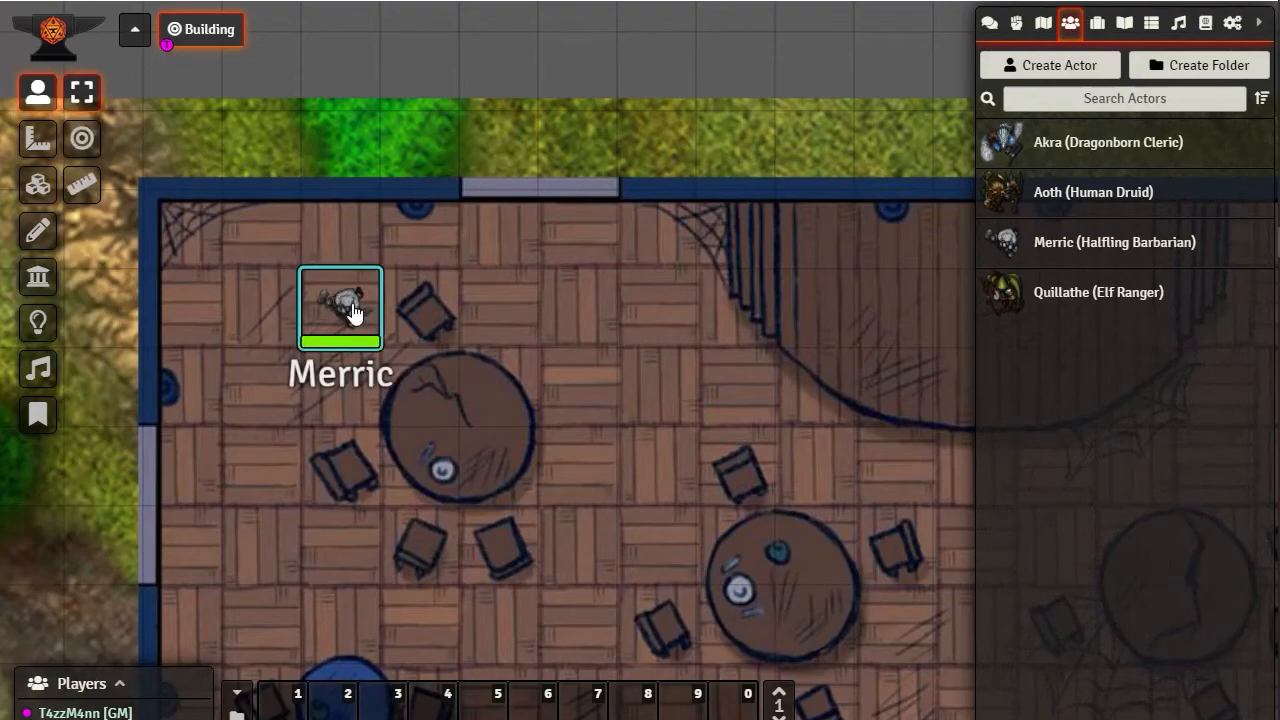
Examine the Elfsong Inn scene configuration for its dimensions, padding percentage and grid settings, and close it without changes
scroll(389, 178, "down", 10)
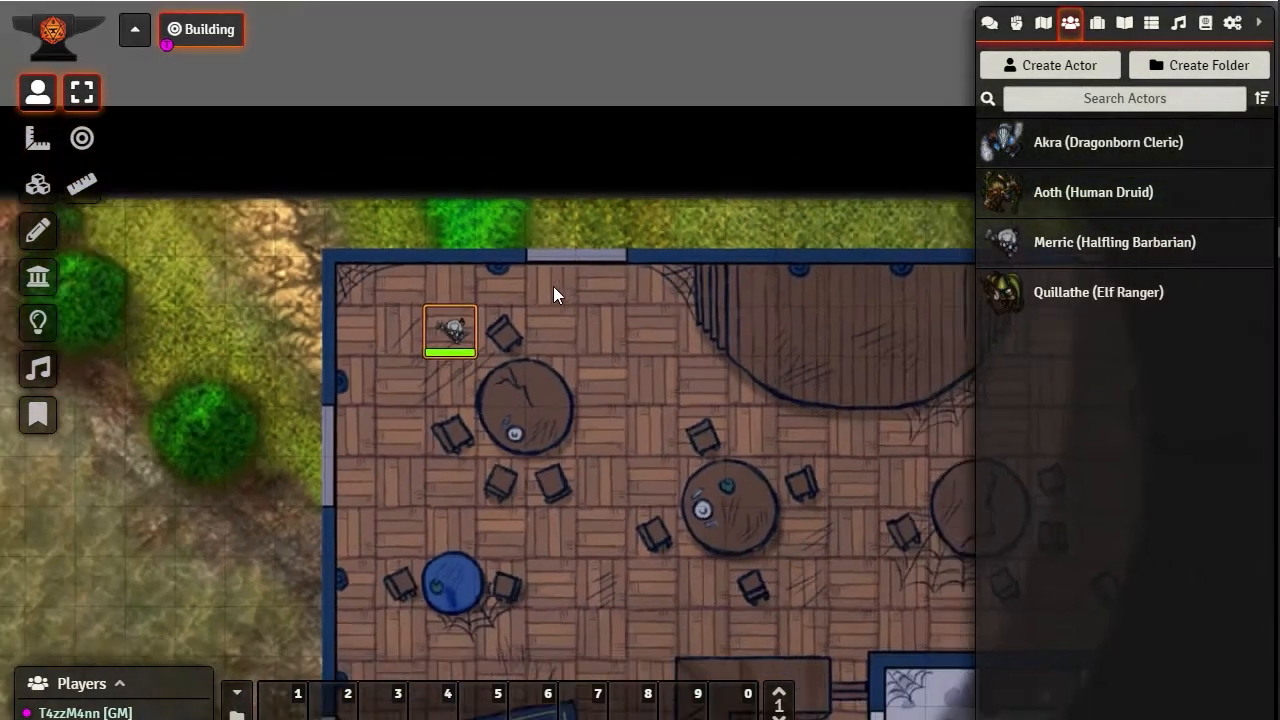
left_click_drag(618, 465, 837, 457)
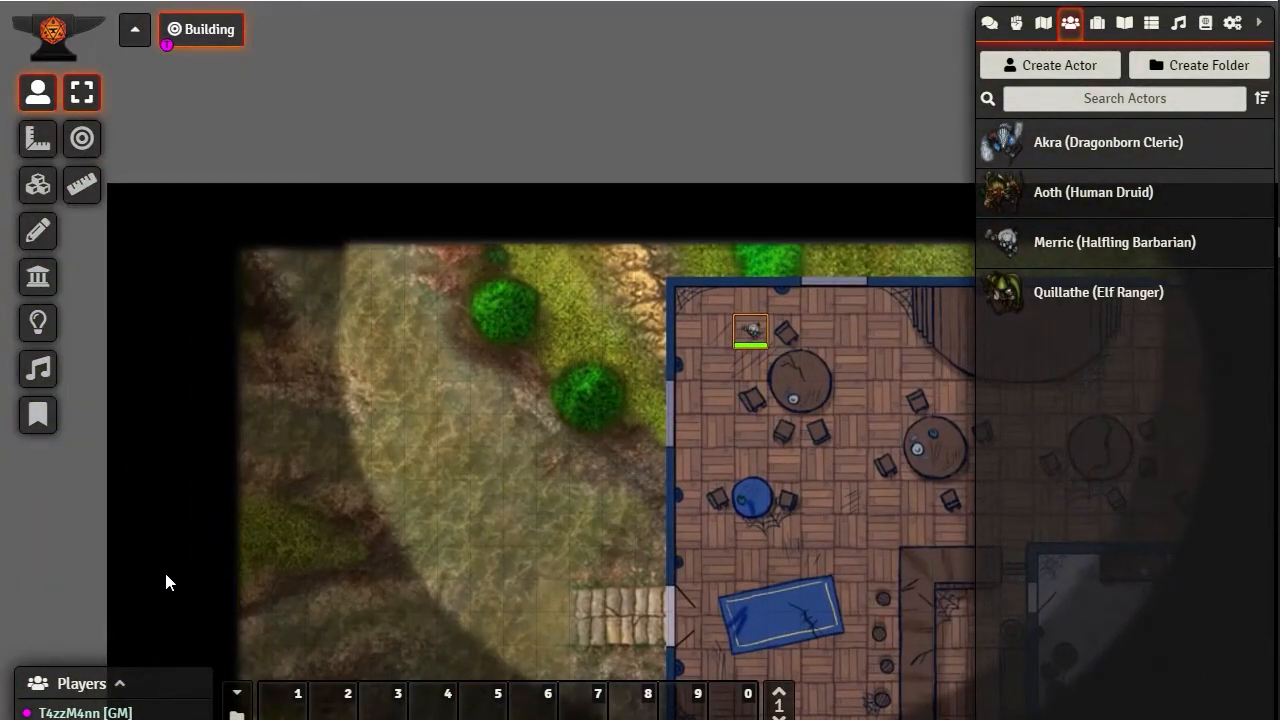
left_click_drag(164, 569, 110, 357)
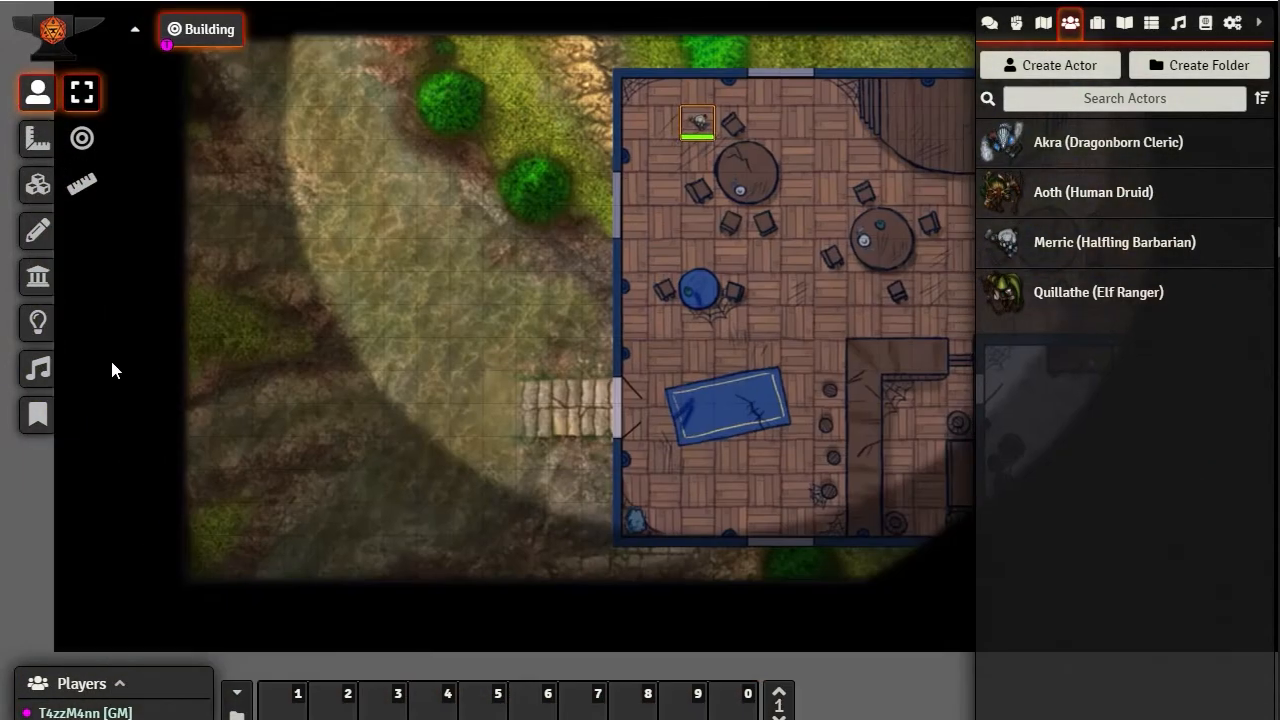
left_click(1043, 22)
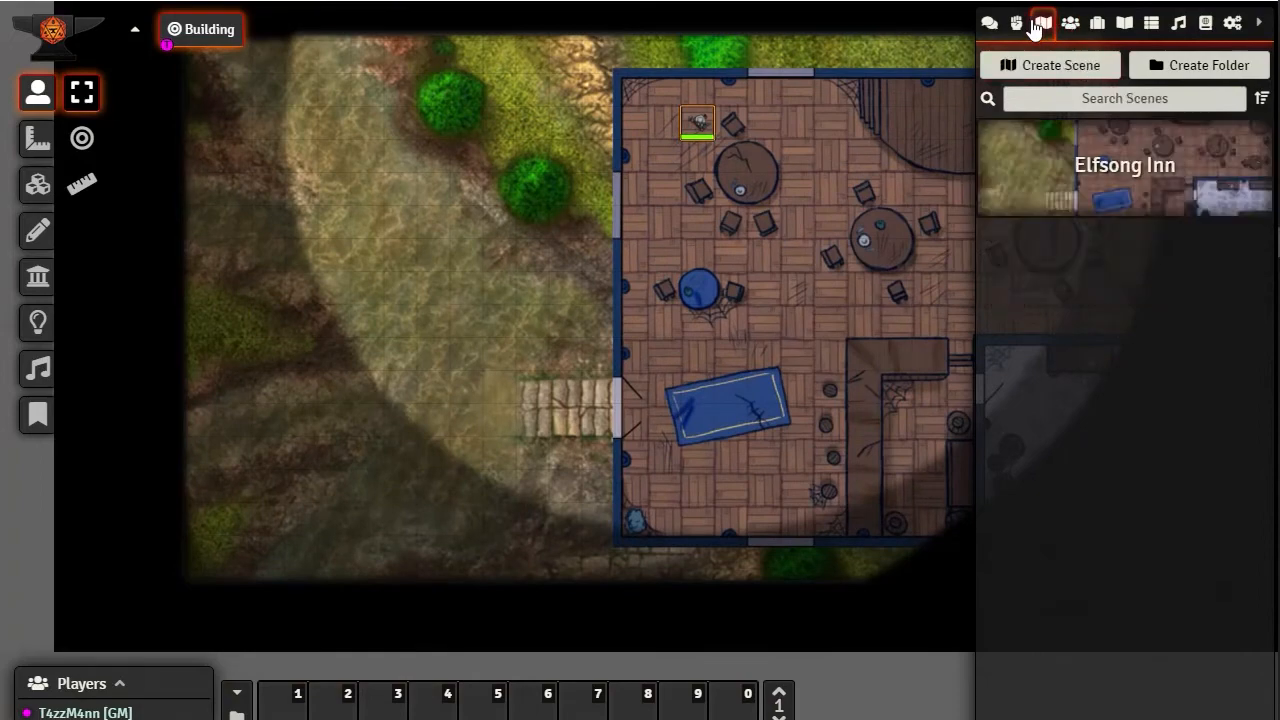
right_click(1113, 168)
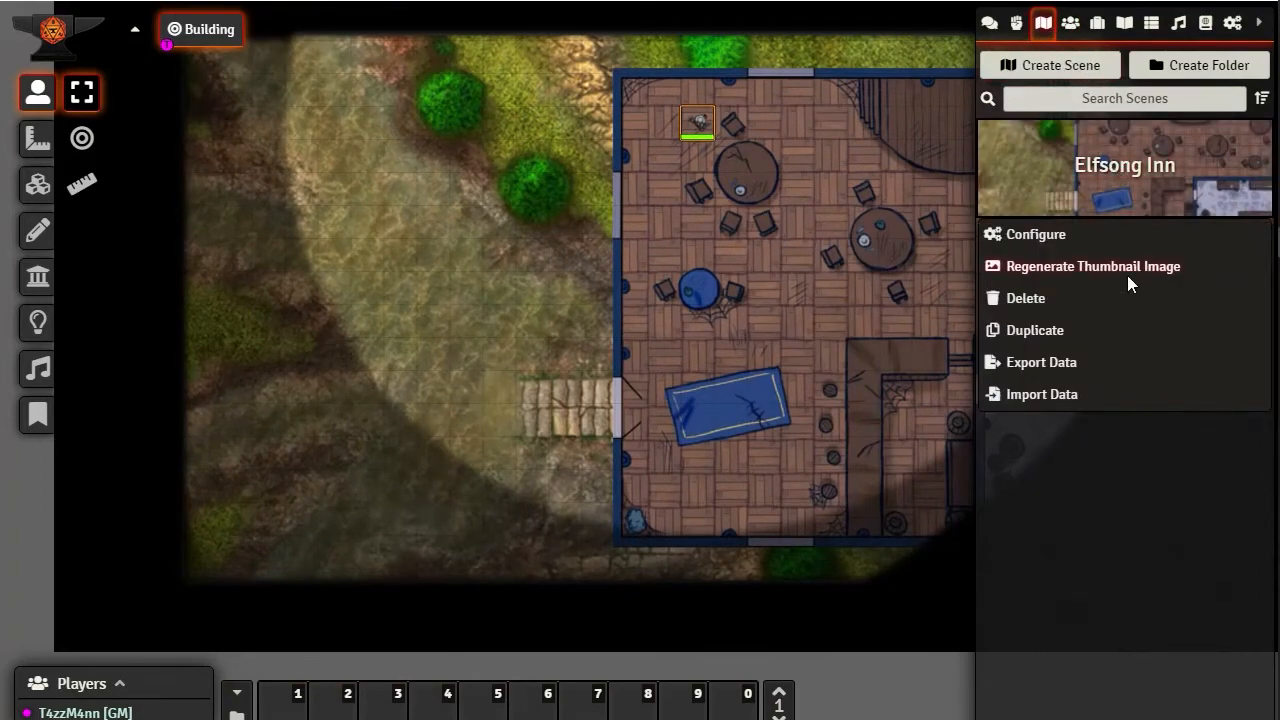
left_click(1030, 233)
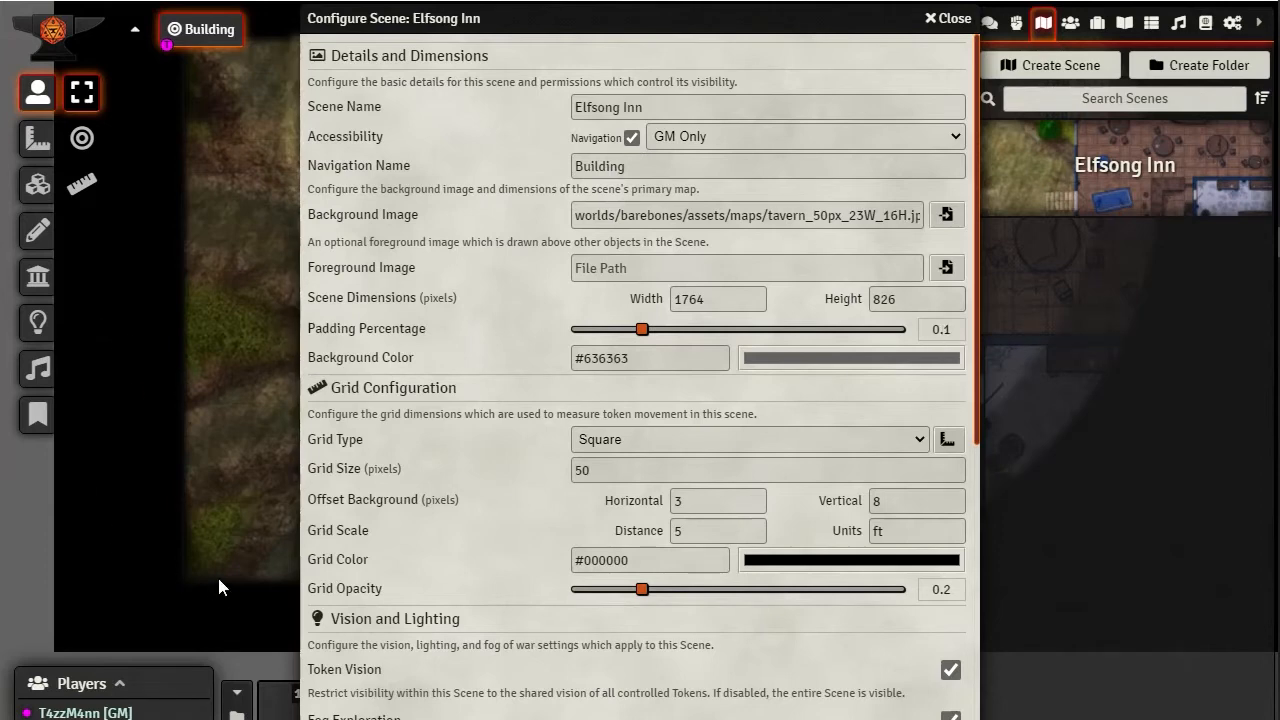
left_click(946, 18)
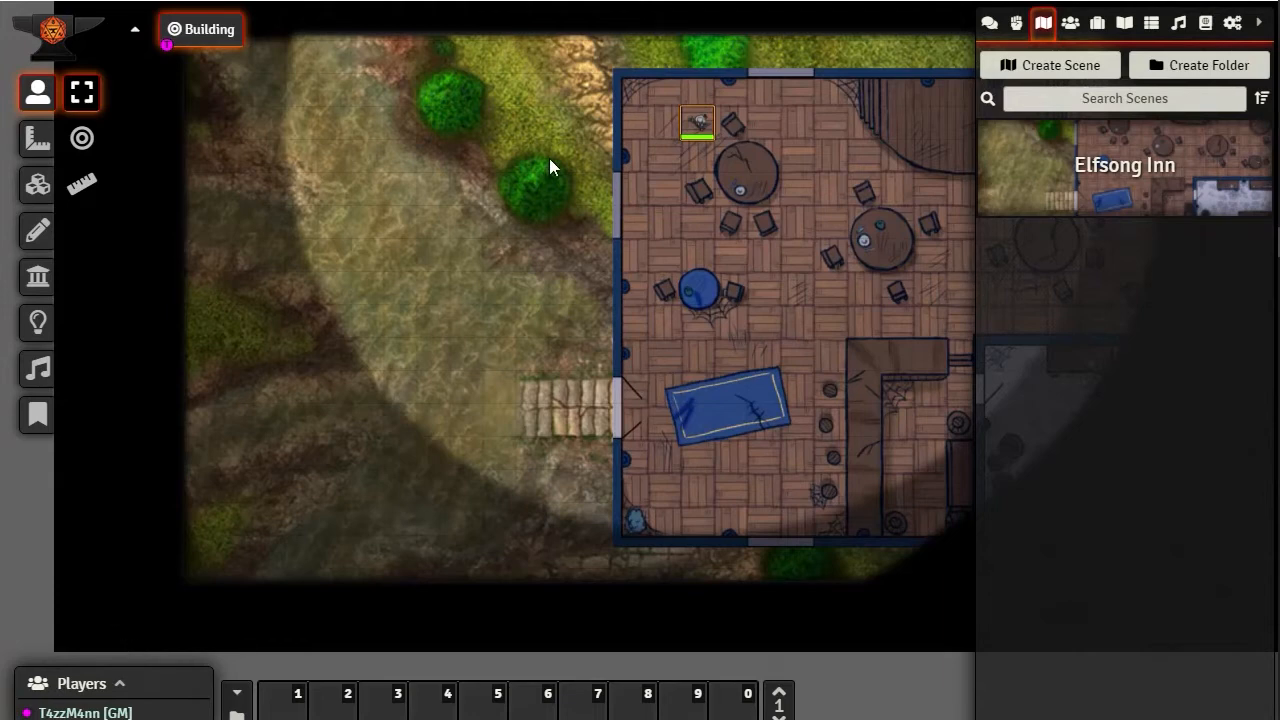
Move the Merric token out of the building onto the western grass, and west past the map's edge into the padding
left_click_drag(709, 121, 443, 212)
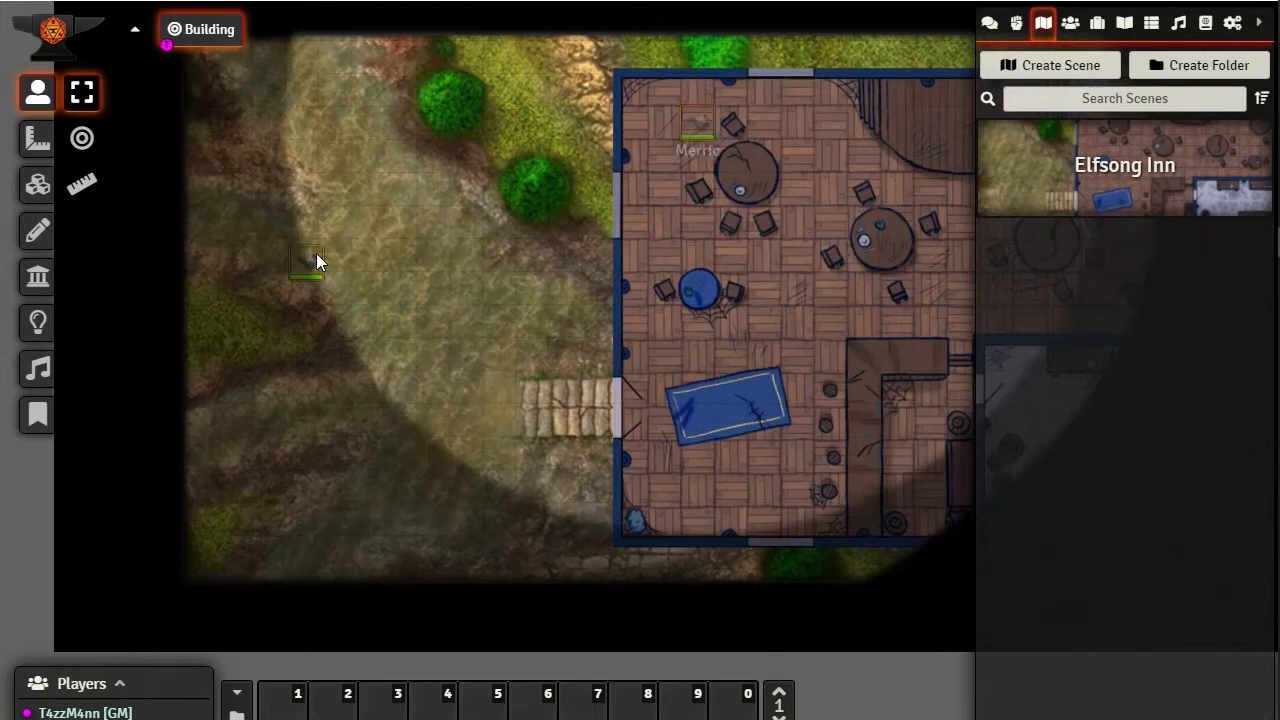
left_click_drag(334, 398, 588, 418)
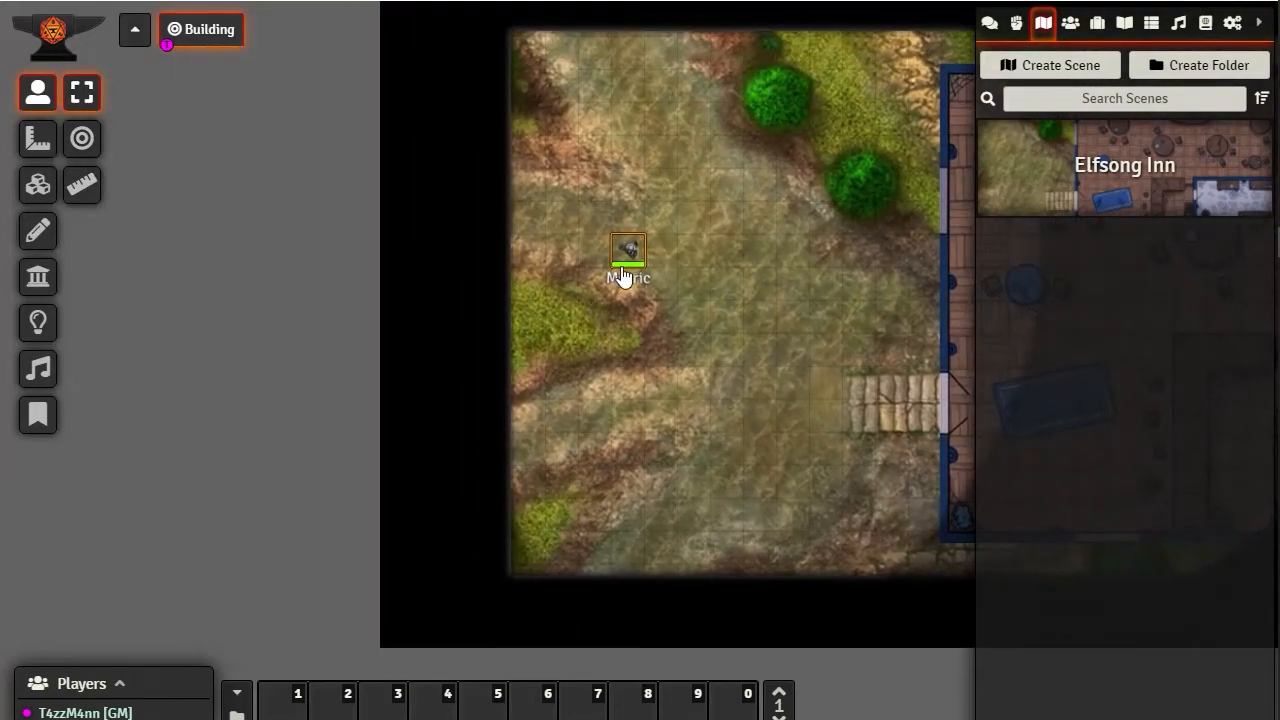
key("Left")
key("Left")
key("Left")
key("Left")
key("Left")
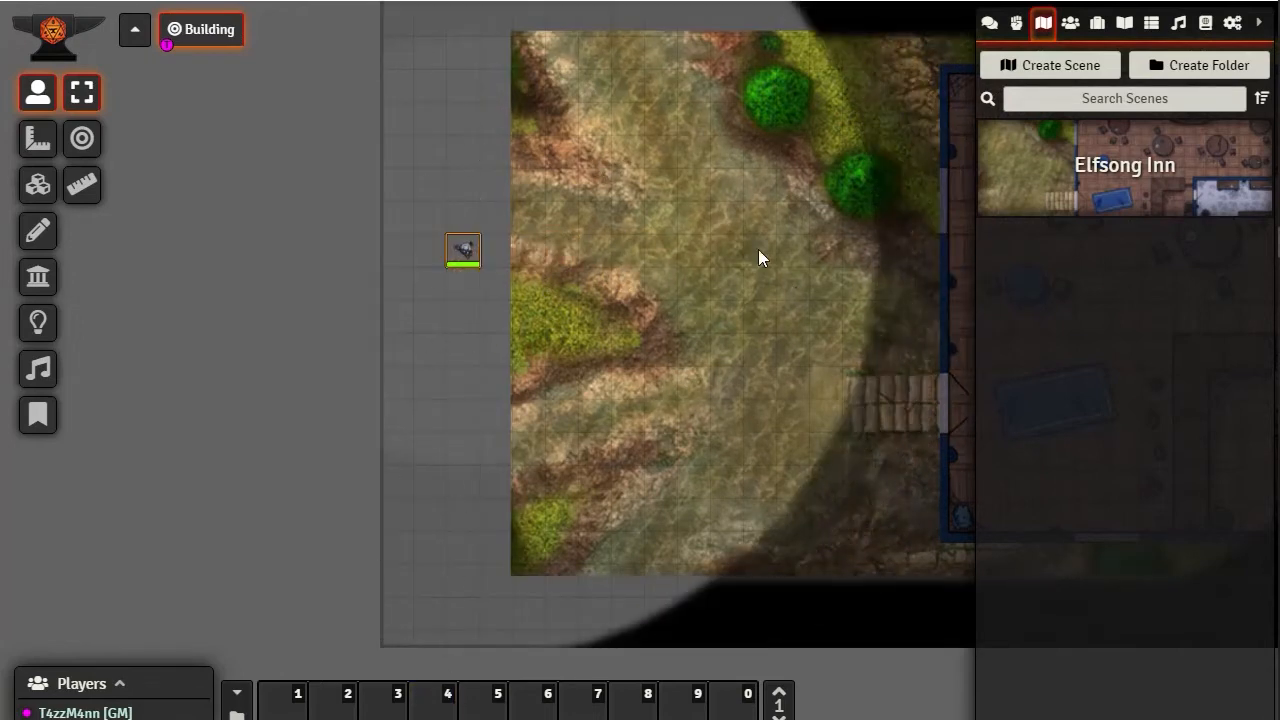
Move the Merric token east out of the padding, back onto the map's grass
key("Right")
key("Right")
key("Right")
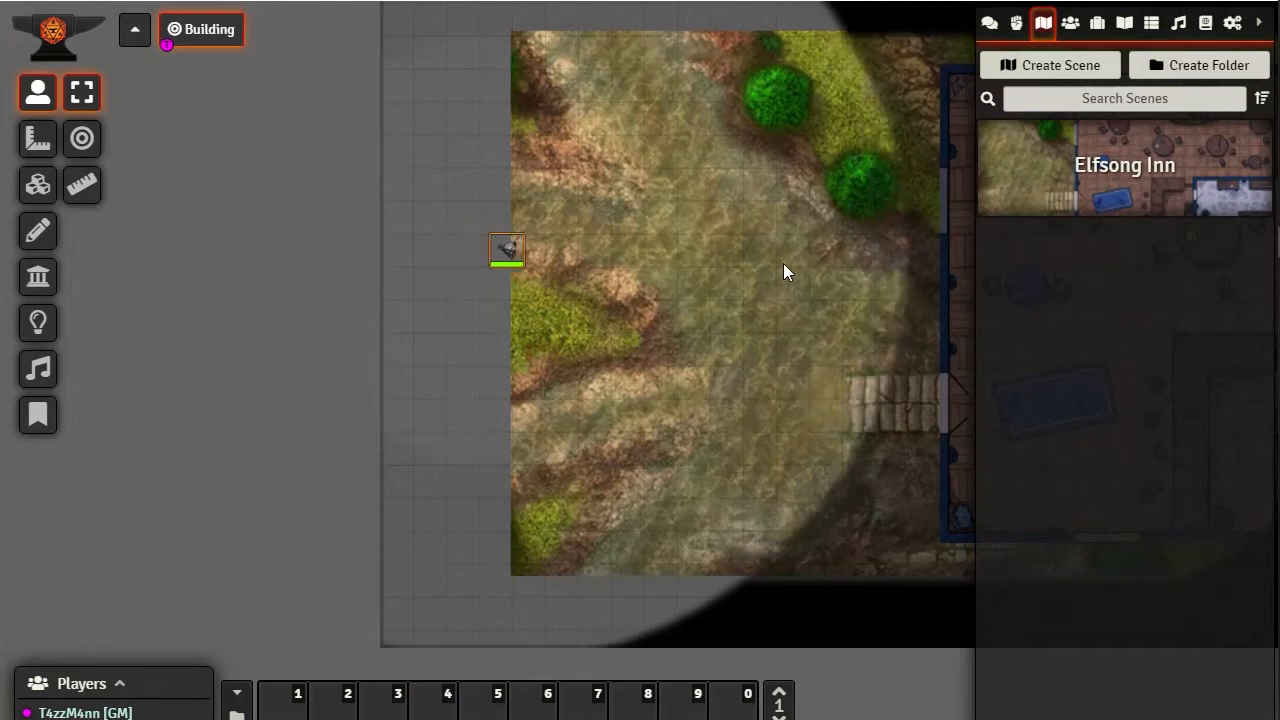
key("Right")
key("Right")
key("Right")
key("Right")
key("Right")
key("Right")
key("Right")
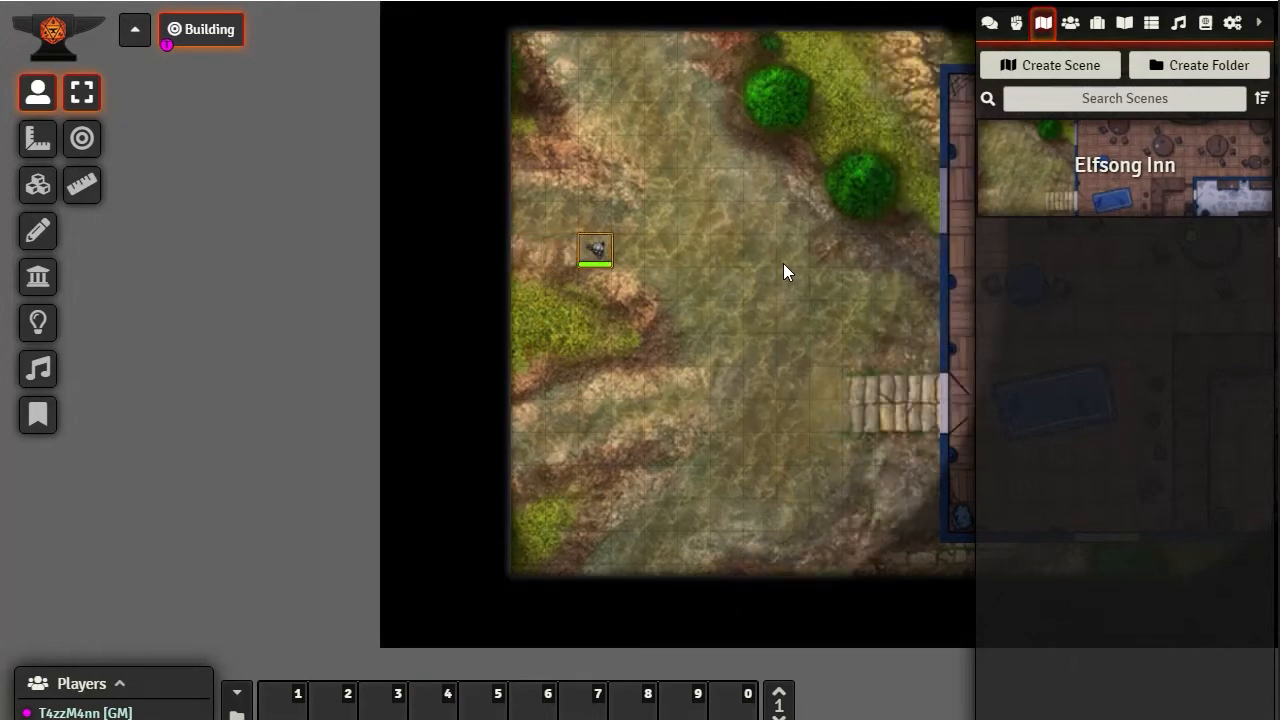
Move the Merric token east through the building's west wall to the square above the small blue table
left_click_drag(686, 448, 452, 506)
scroll(456, 503, "down", 6)
left_click_drag(603, 492, 441, 484)
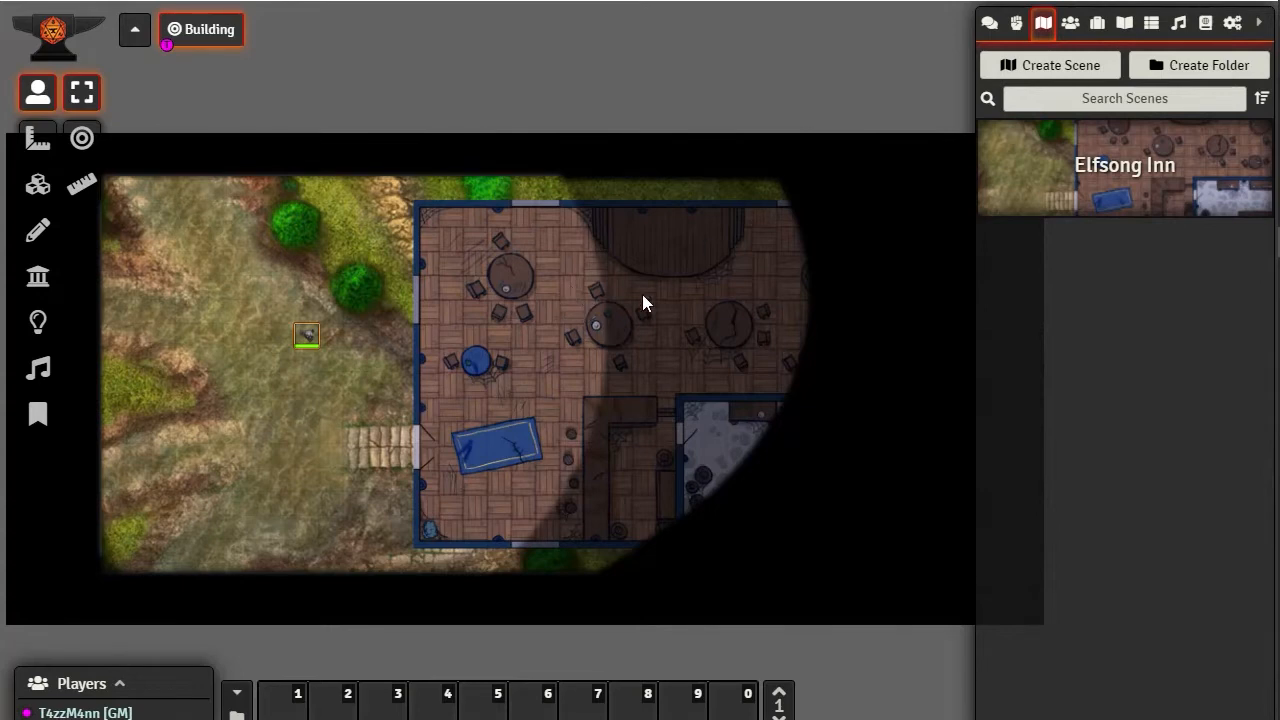
left_click_drag(640, 298, 502, 295)
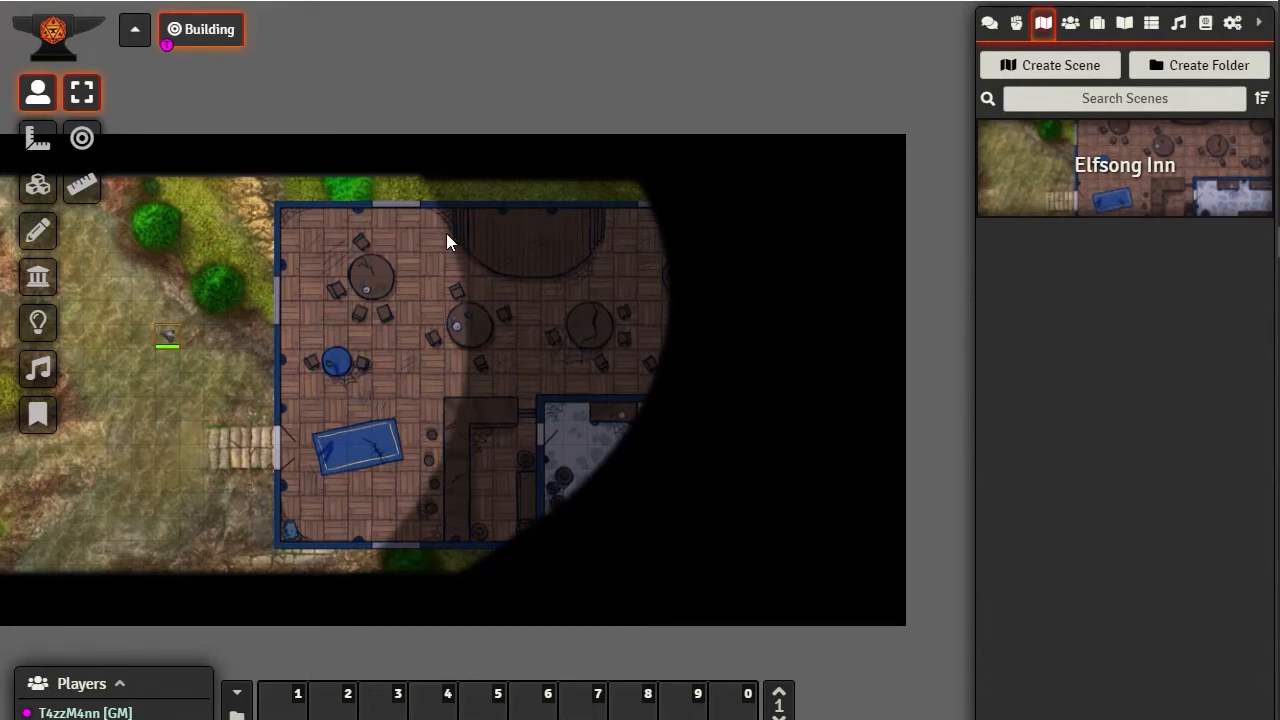
key("Right")
key("Right")
key("Right")
key("Right")
key("Right")
key("Right")
key("Right")
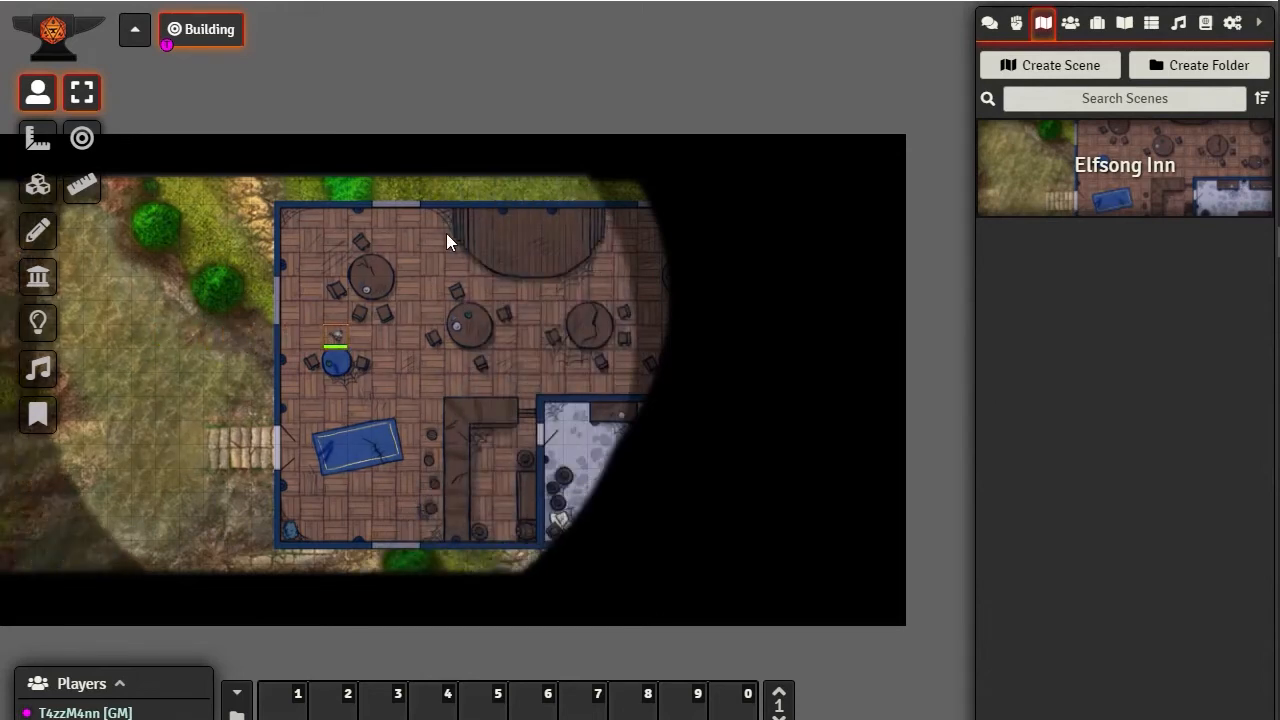
Move the Merric token northeast to the floor between the northwest table and the stage
key("Up")
key("Up")
key("Up")
key("Right")
key("Right")
key("Right")
key("Right")
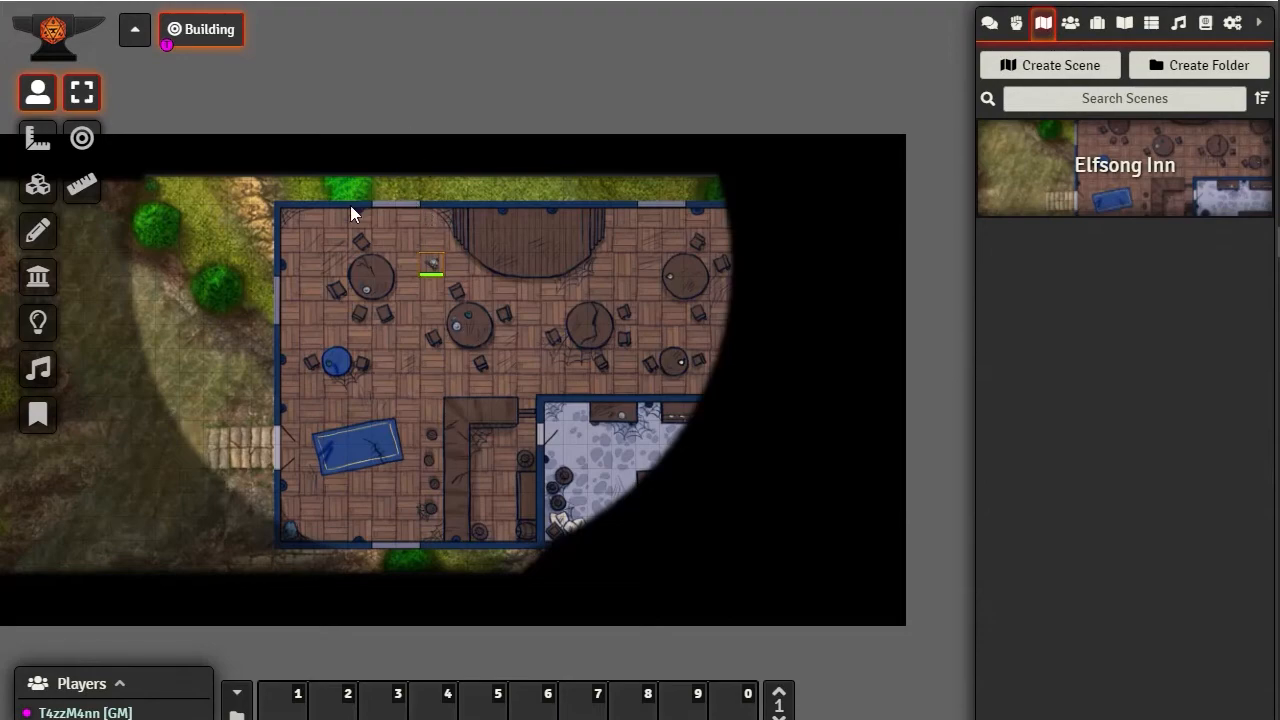
scroll(430, 320, "up", 11)
left_click_drag(414, 269, 618, 320)
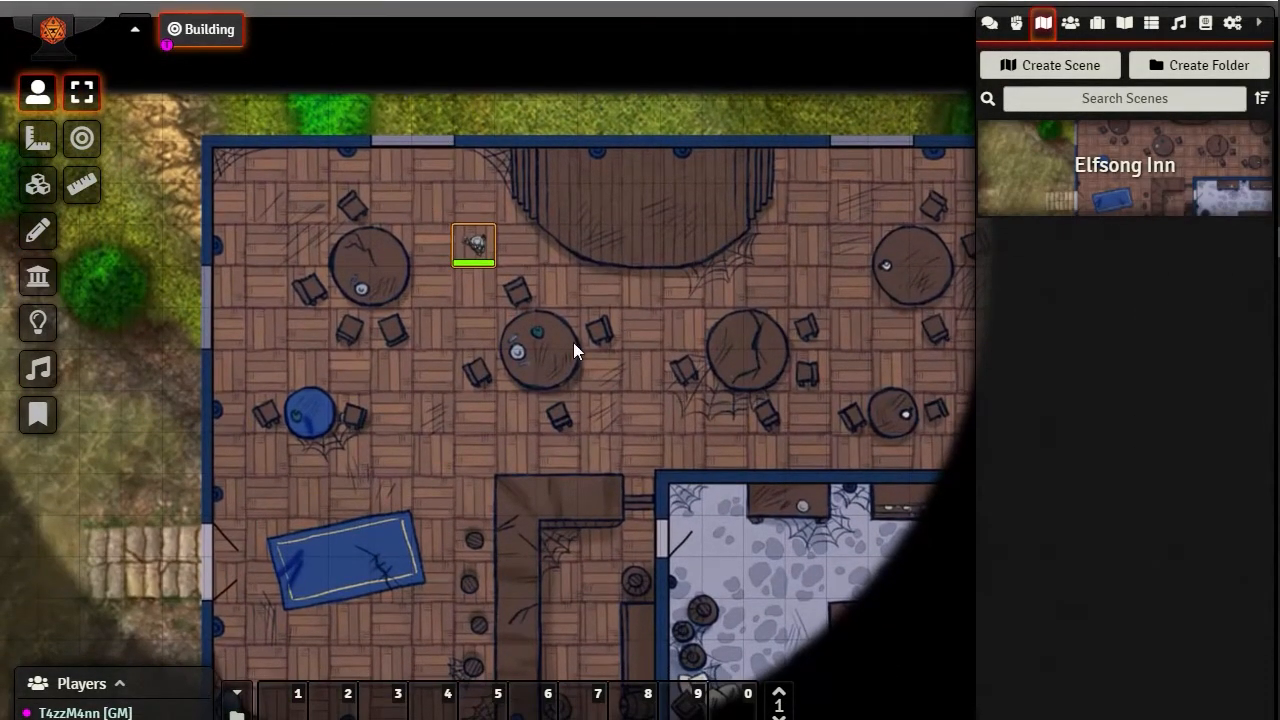
left_click_drag(808, 412, 822, 365)
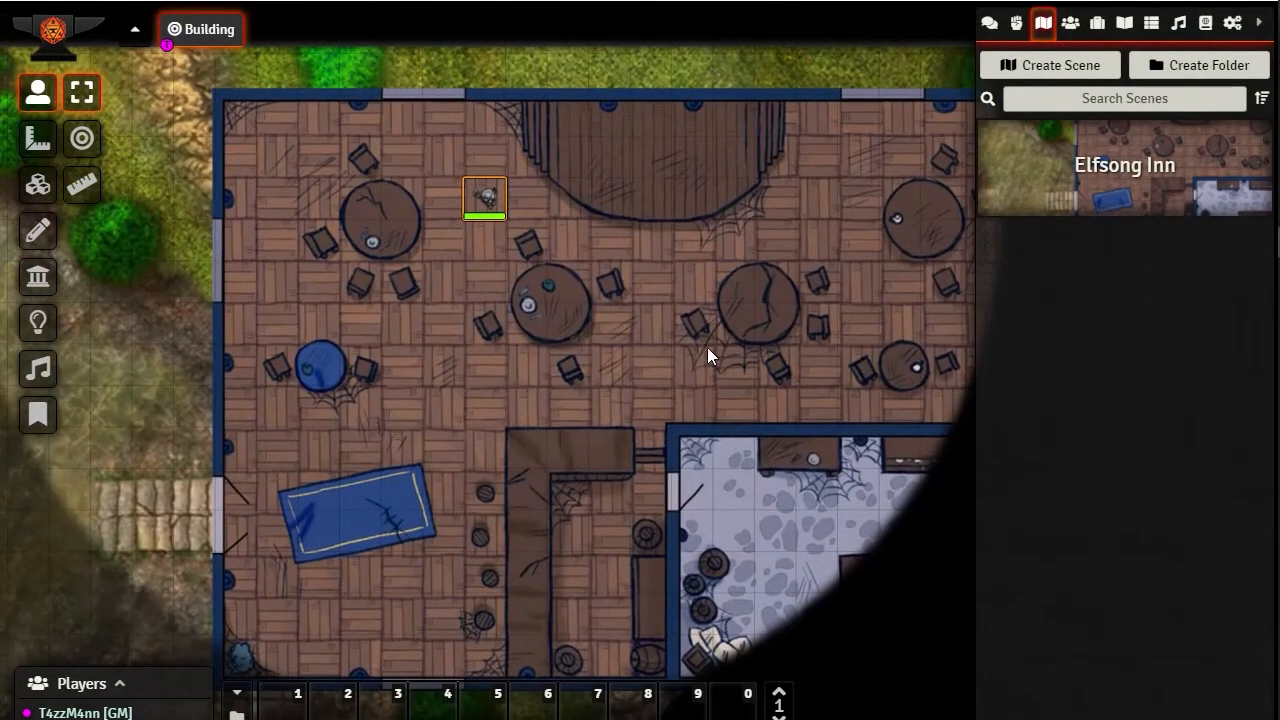
left_click_drag(739, 420, 709, 377)
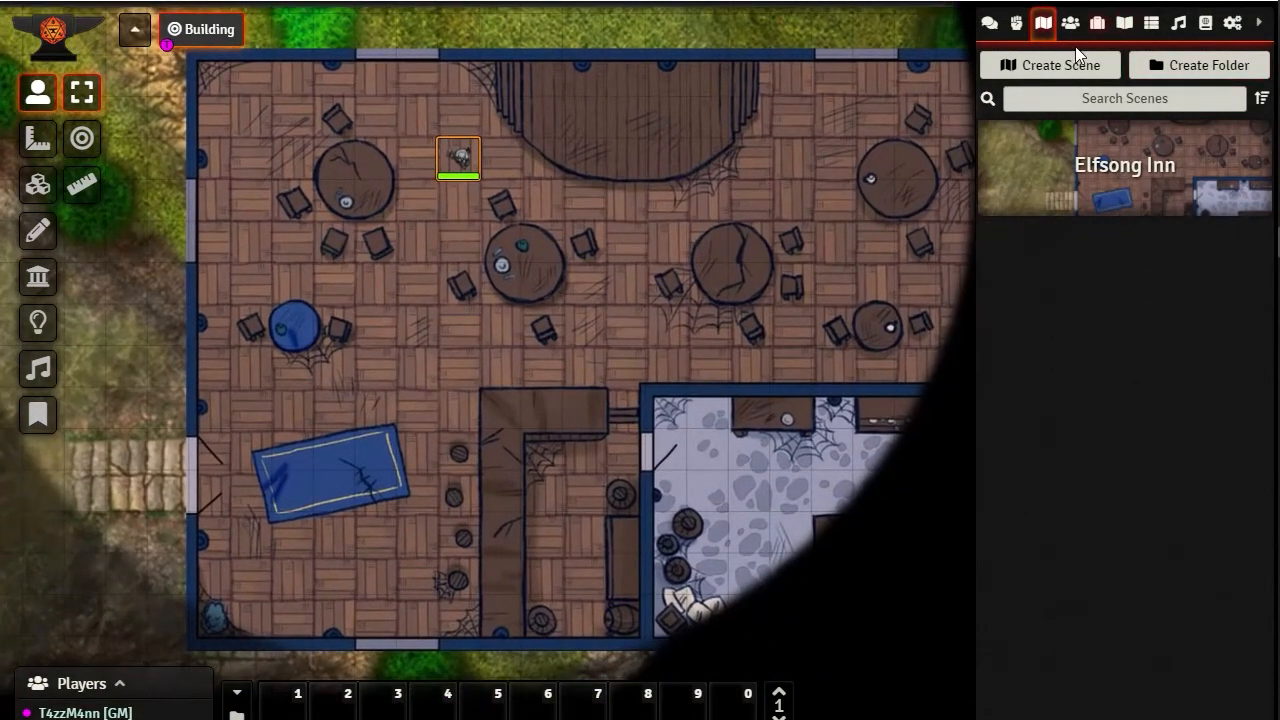
With the wall tool active, examine the building's walls from the northwest corner, along the north and east sides, to the kitchen and back
left_click(38, 277)
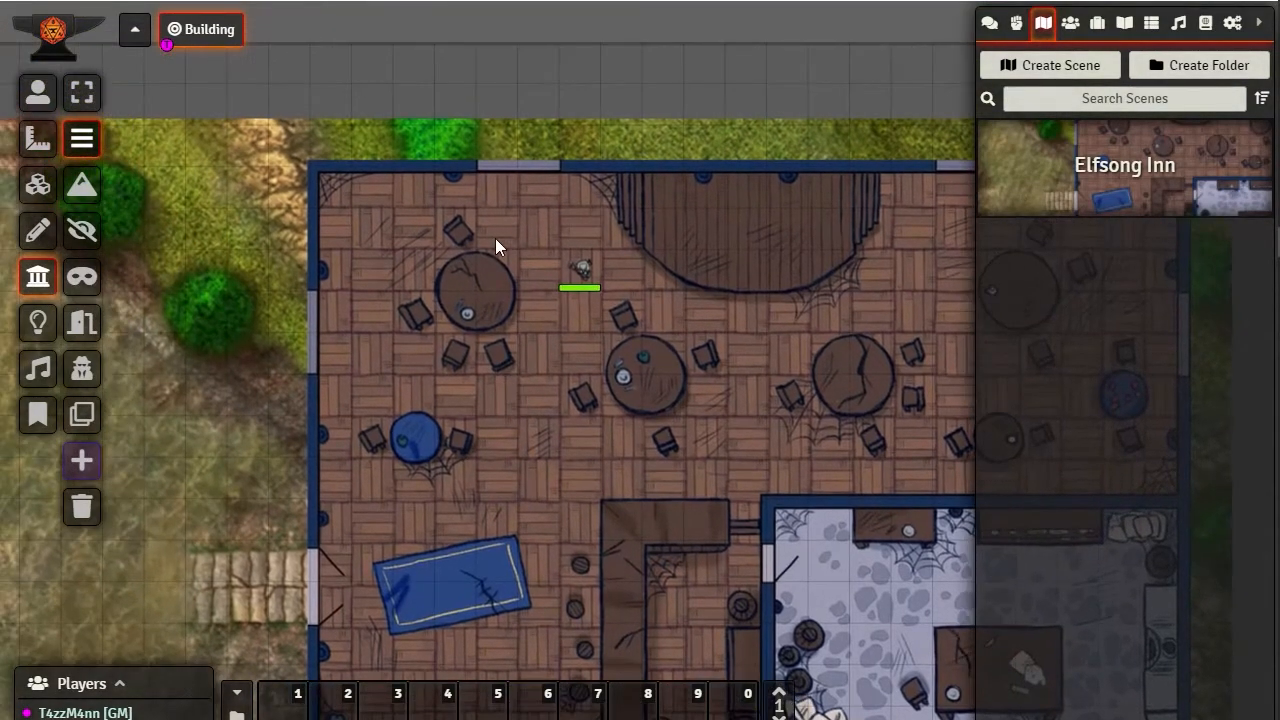
scroll(474, 272, "up", 3)
left_click_drag(369, 183, 539, 362)
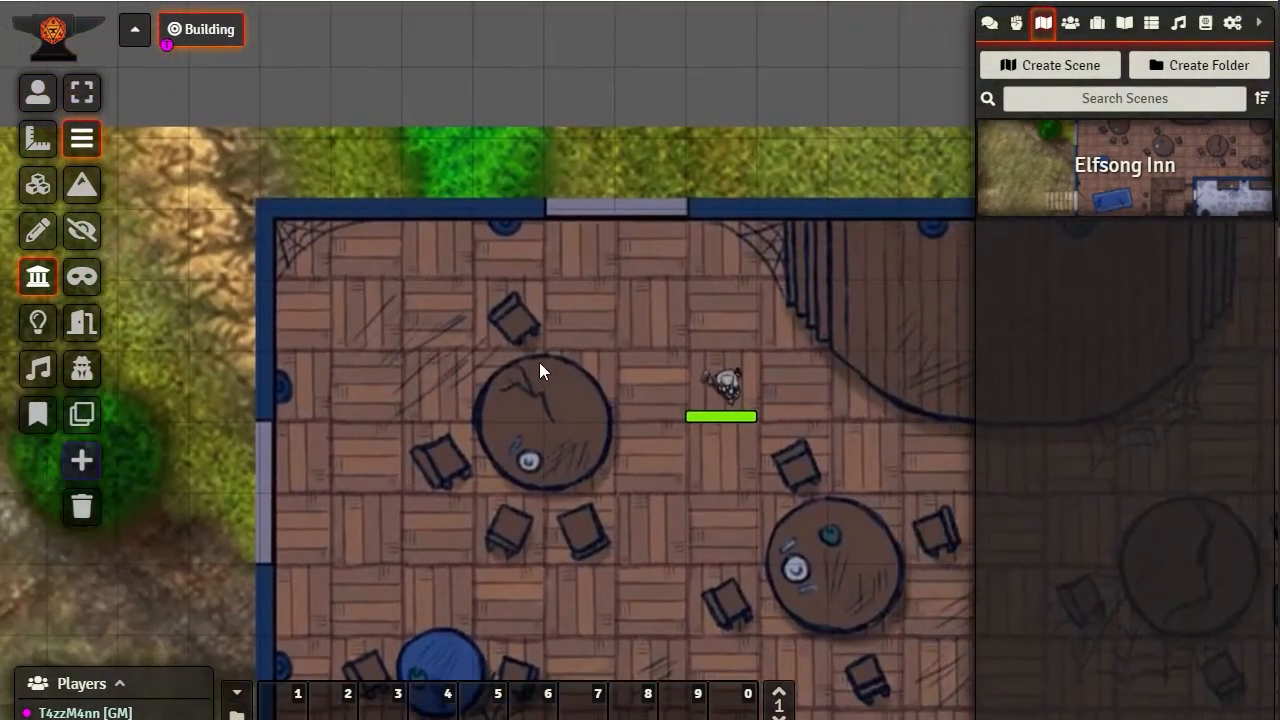
scroll(540, 355, "up", 9)
left_click_drag(496, 295, 677, 420)
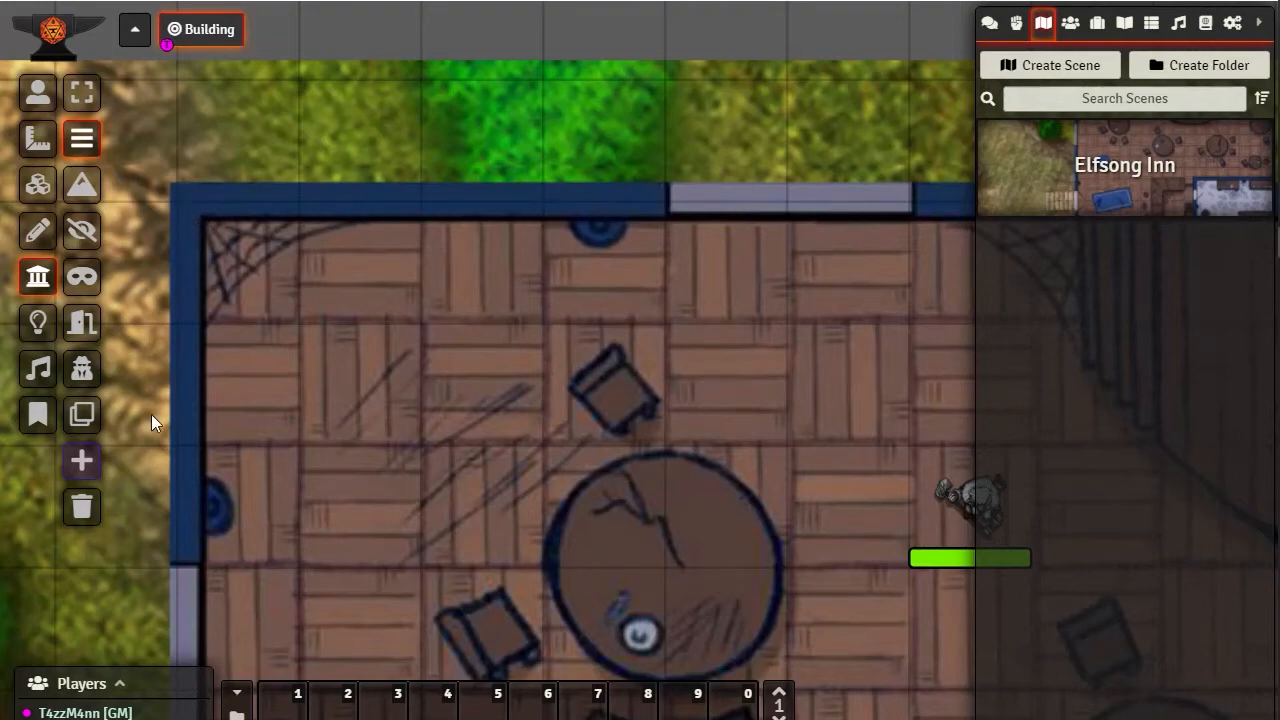
left_click_drag(577, 422, 0, 414)
left_click_drag(773, 379, 102, 373)
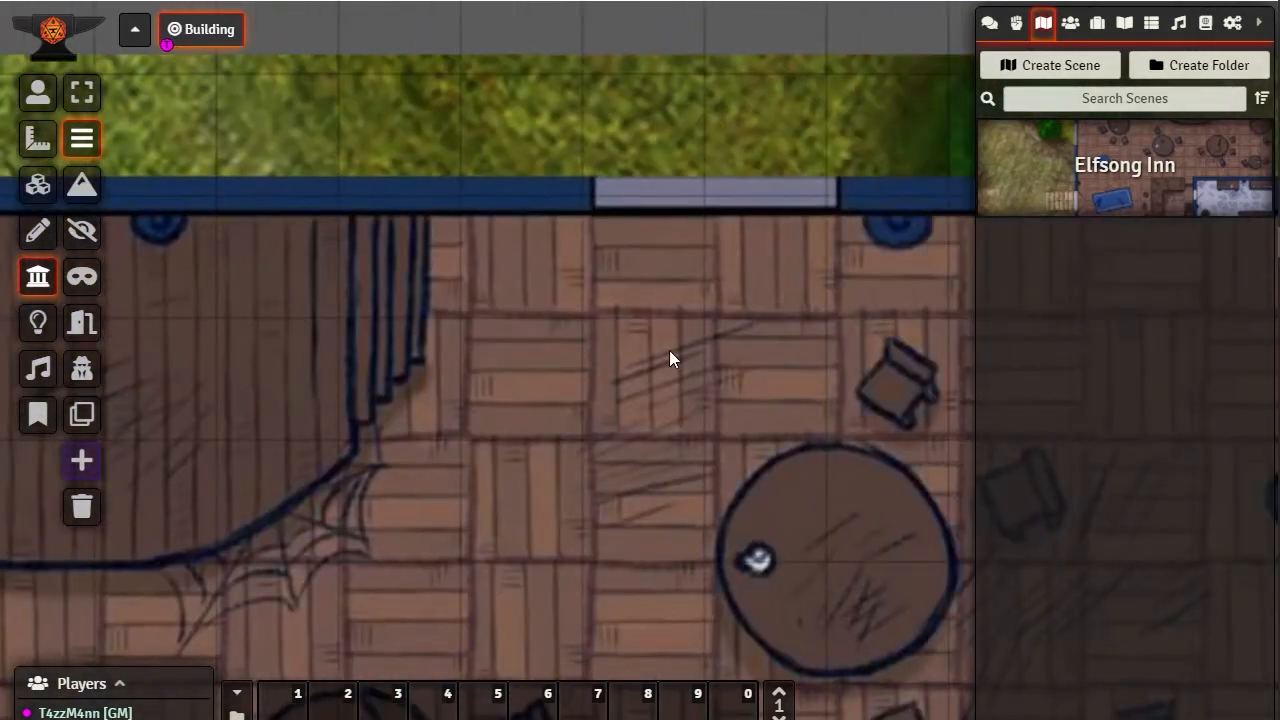
left_click_drag(669, 350, 5, 378)
left_click_drag(560, 526, 660, 131)
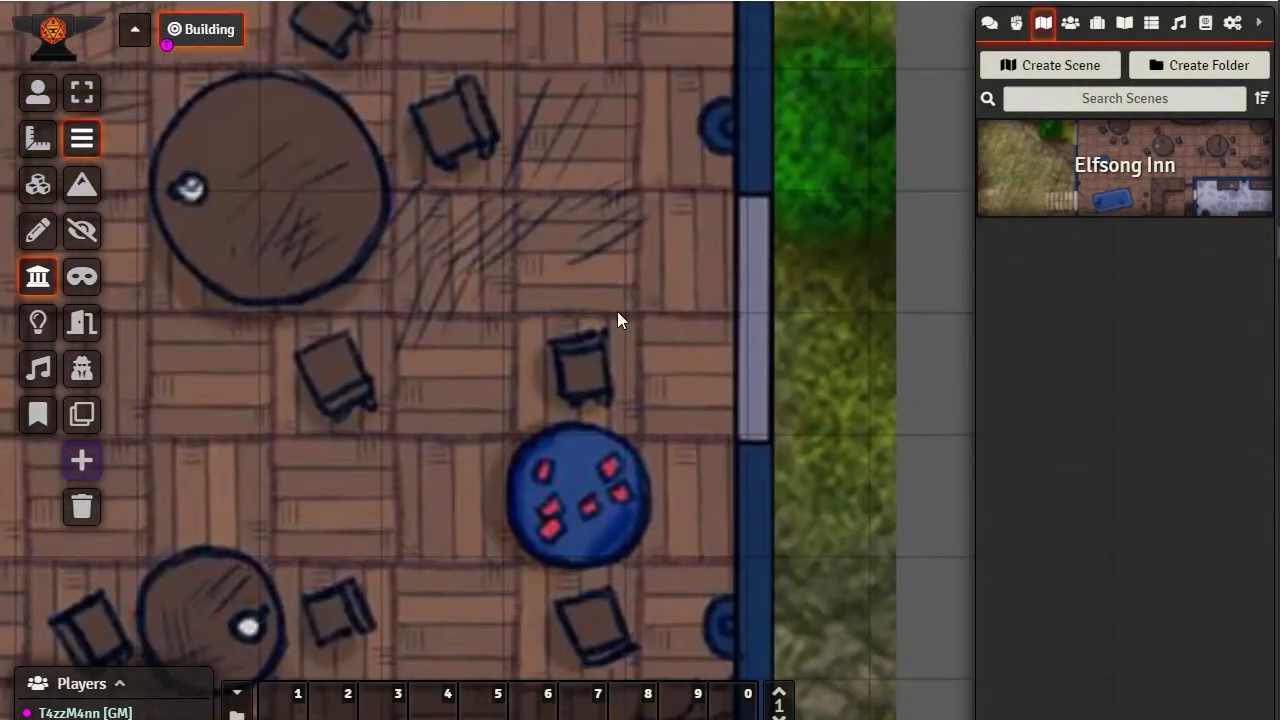
left_click_drag(591, 495, 671, 29)
left_click_drag(570, 490, 648, 37)
left_click_drag(575, 448, 592, 340)
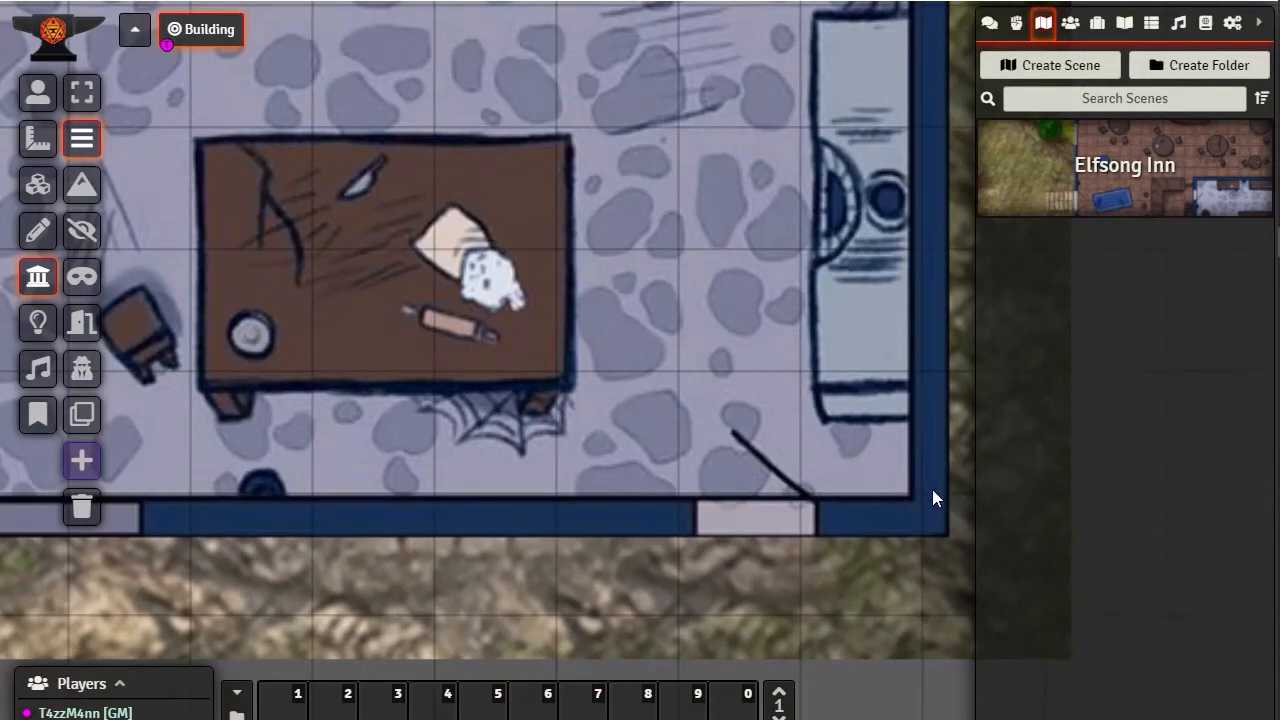
left_click_drag(560, 238, 1018, 641)
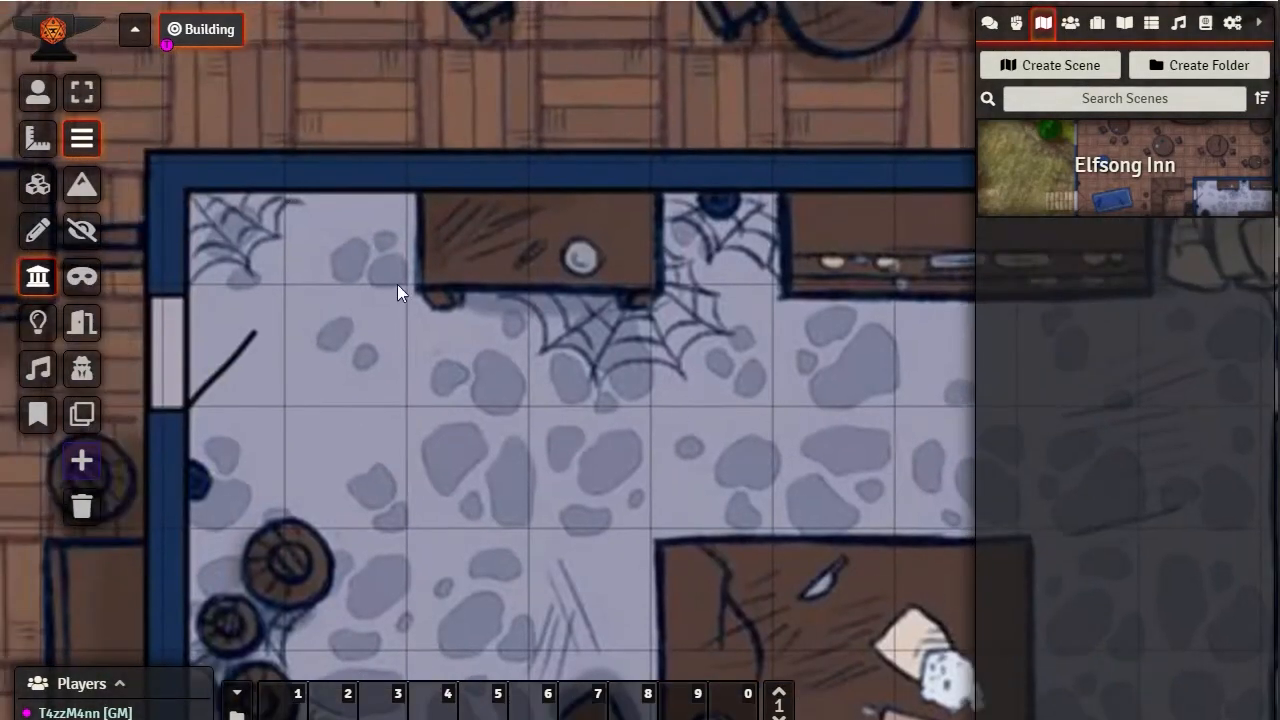
left_click_drag(397, 284, 836, 586)
left_click_drag(168, 122, 584, 534)
left_click_drag(118, 185, 604, 575)
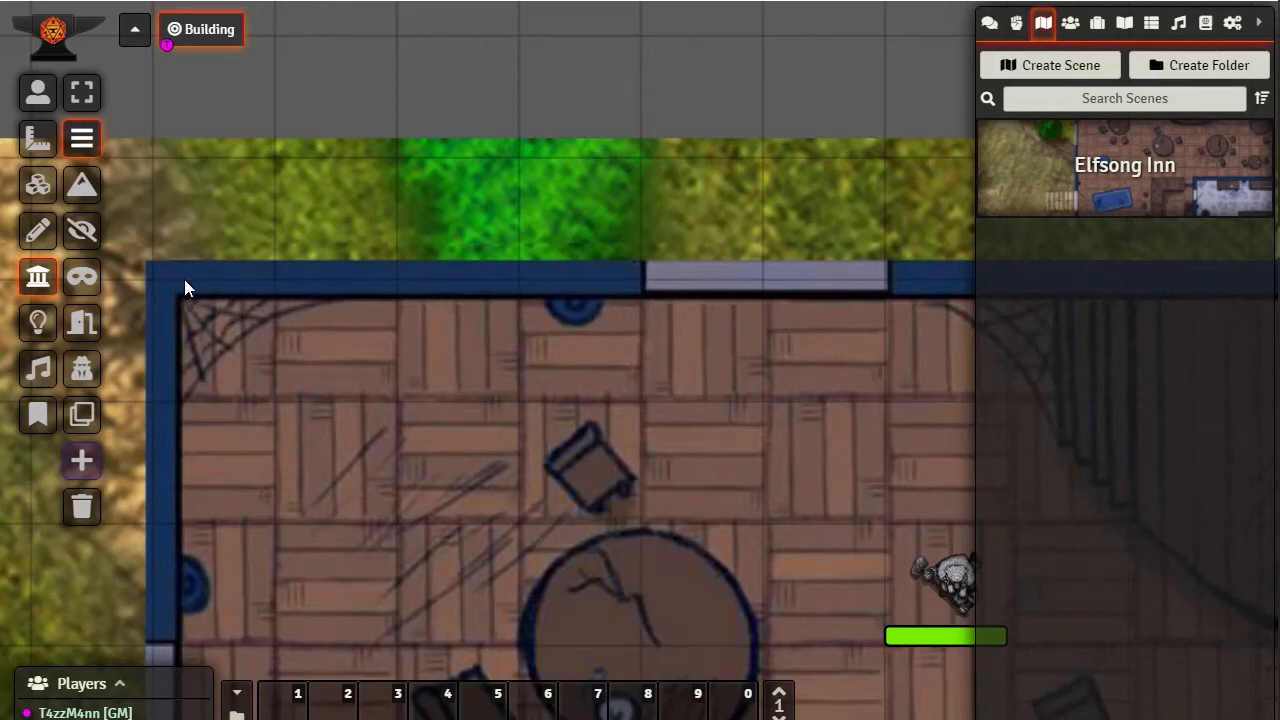
Draw a wall along the north side from the building's northwest corner to the west edge of the first window
mouse_move(170, 282)
left_mouse_down()
mouse_move(520, 268)
mouse_move(640, 281)
left_mouse_up()
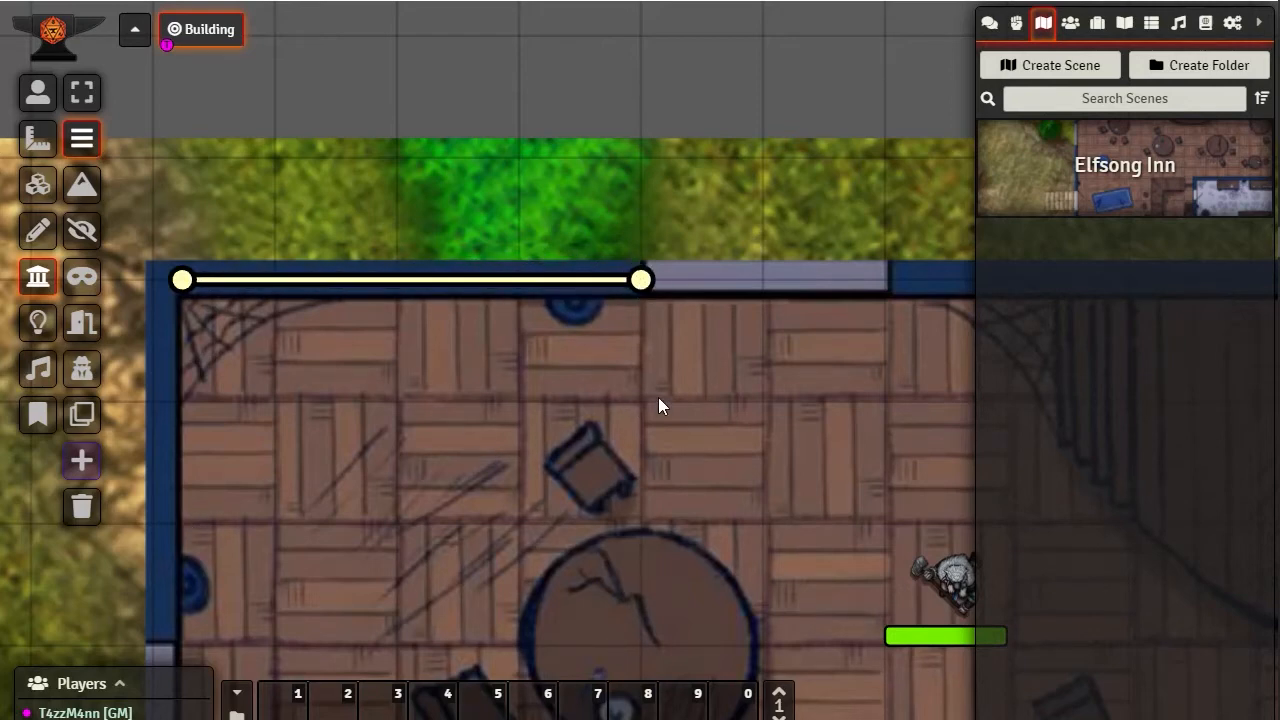
left_click_drag(658, 397, 690, 455)
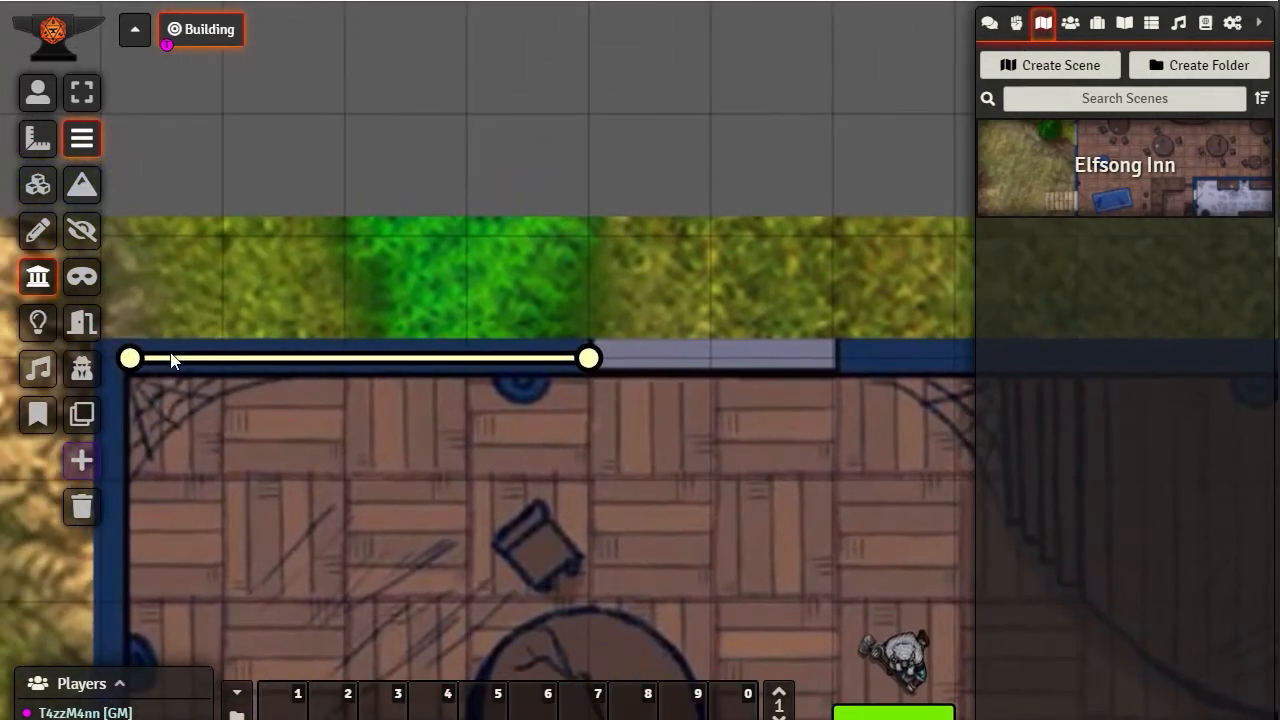
left_click_drag(523, 513, 474, 548)
Draw a wall from the first north window's east edge past the stage, and extend it to the second north window's west edge
left_click_drag(655, 402, 345, 422)
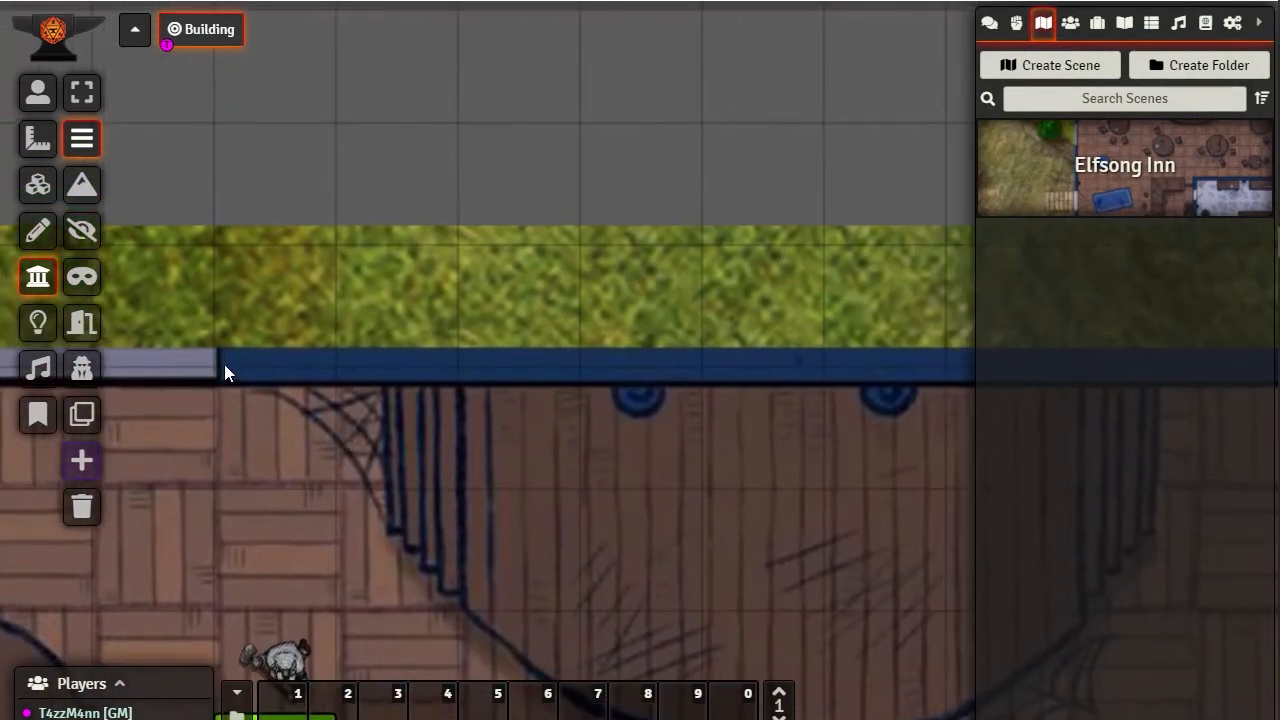
left_click_drag(224, 366, 928, 368)
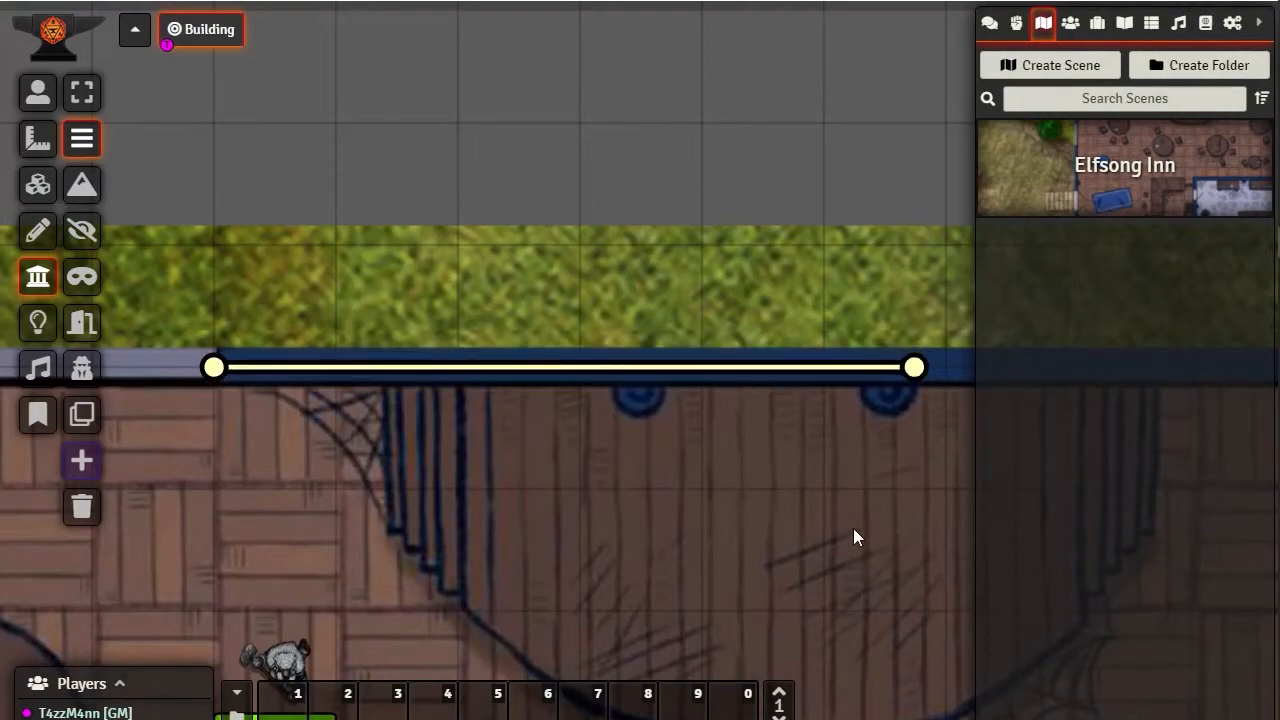
left_click_drag(854, 534, 318, 627)
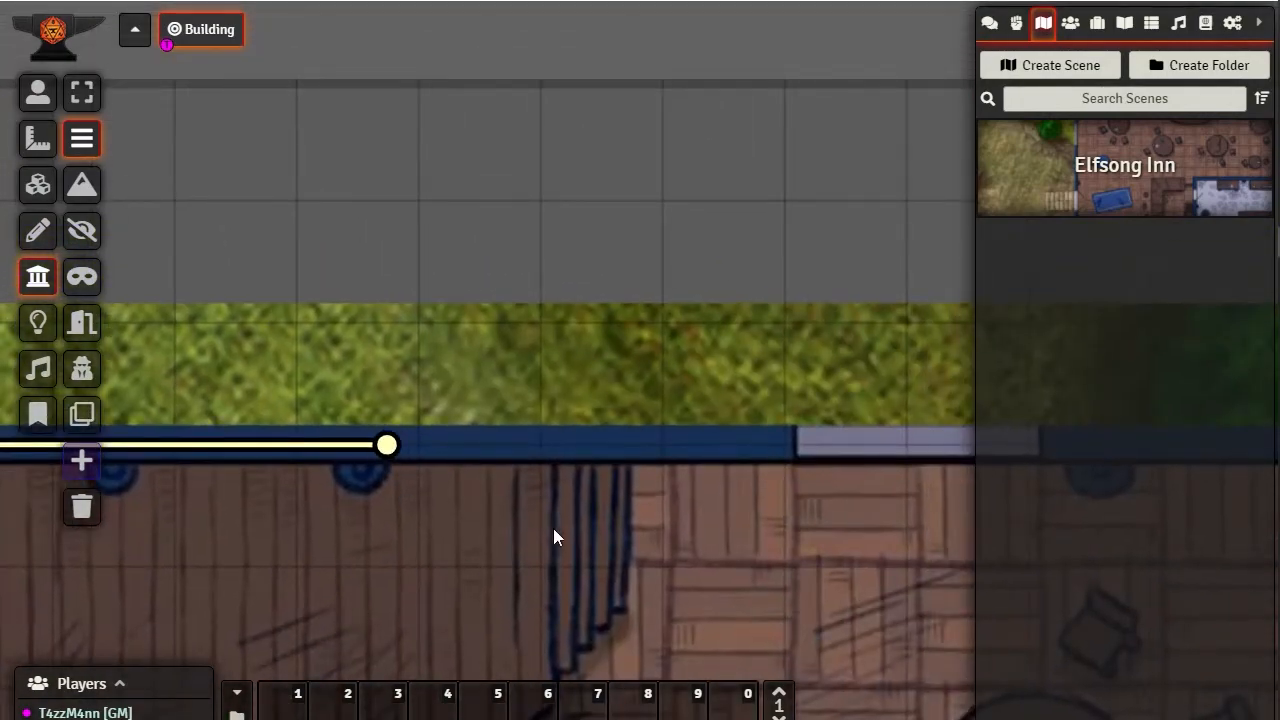
left_click_drag(294, 546, 361, 480)
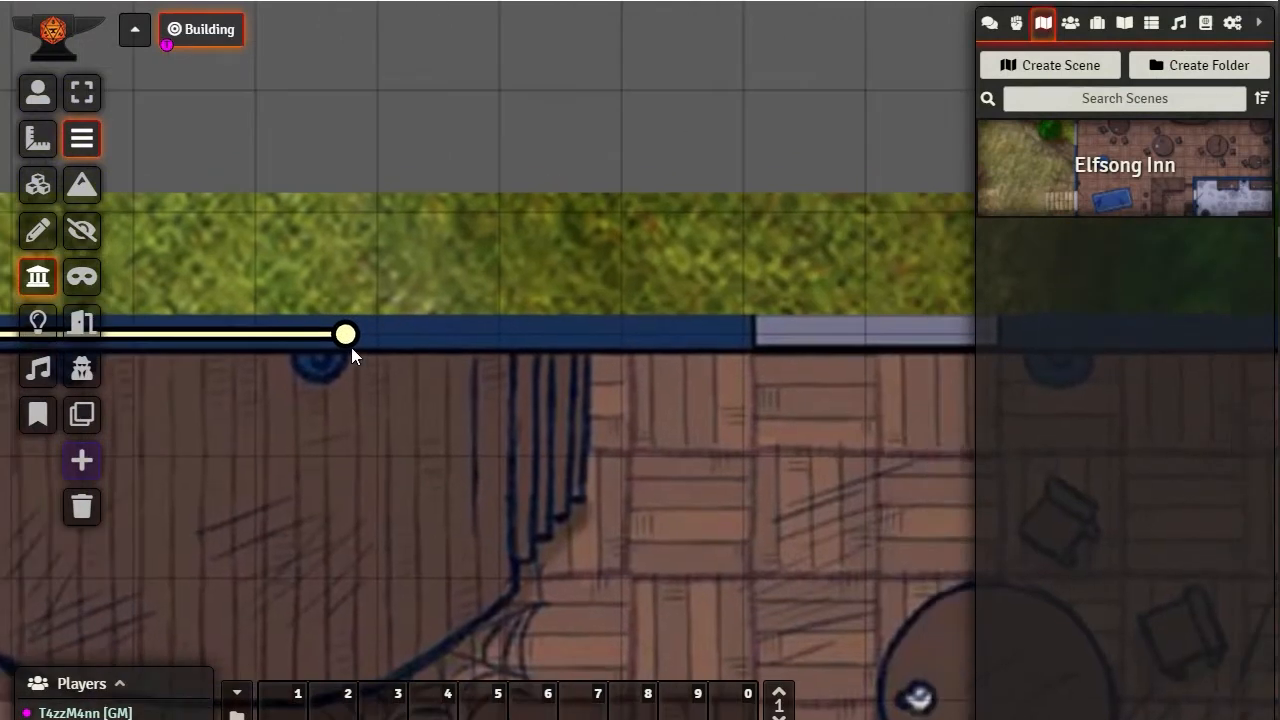
left_click_drag(348, 336, 743, 338)
Check Merric's vision beyond the new walls by moving the token one square west and back east
left_click_drag(404, 531, 885, 443)
left_click_drag(281, 414, 765, 424)
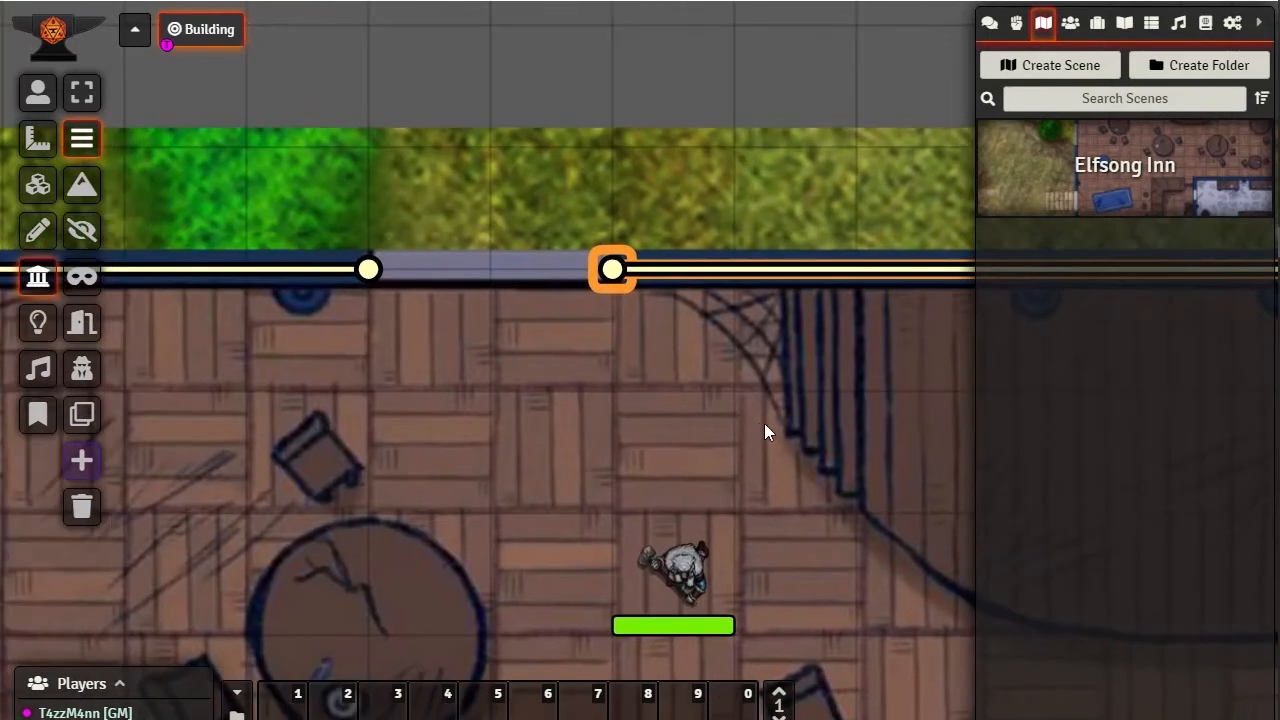
left_click(38, 92)
left_click(686, 572)
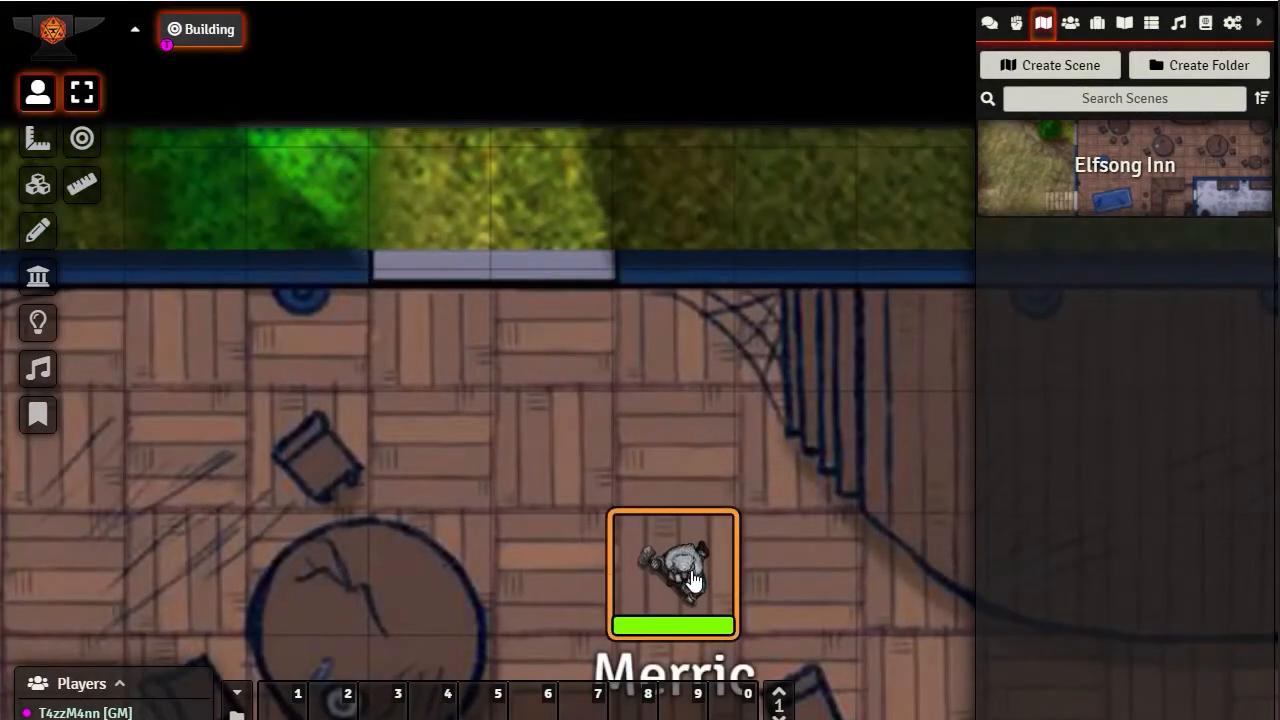
left_click_drag(686, 572, 575, 535)
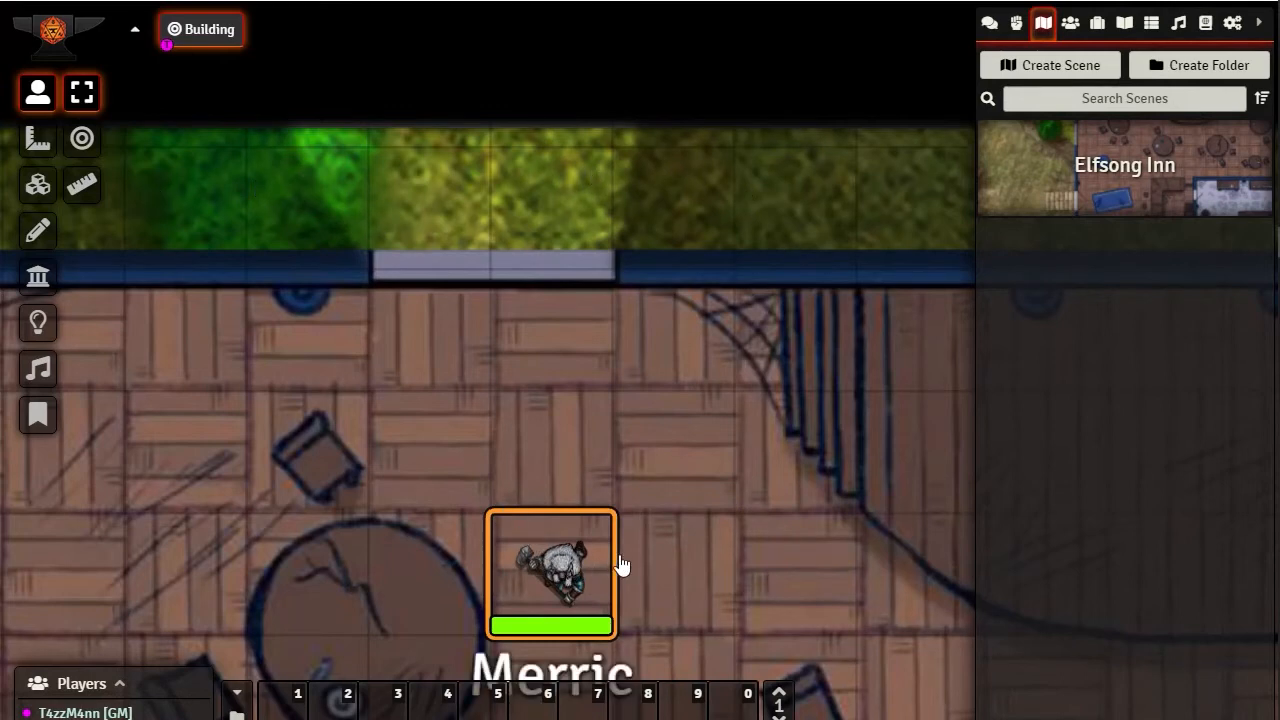
left_click_drag(617, 563, 672, 571)
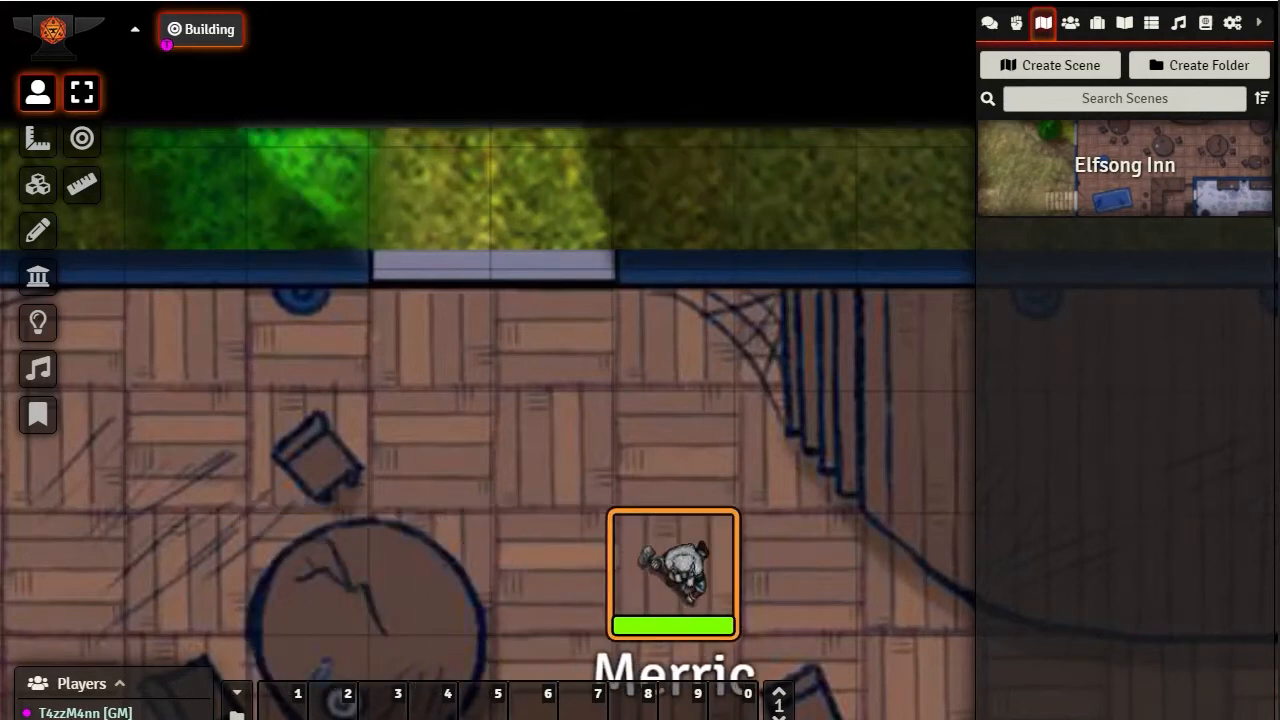
Reset the fog of war exploration for all players in the scene
left_click(38, 322)
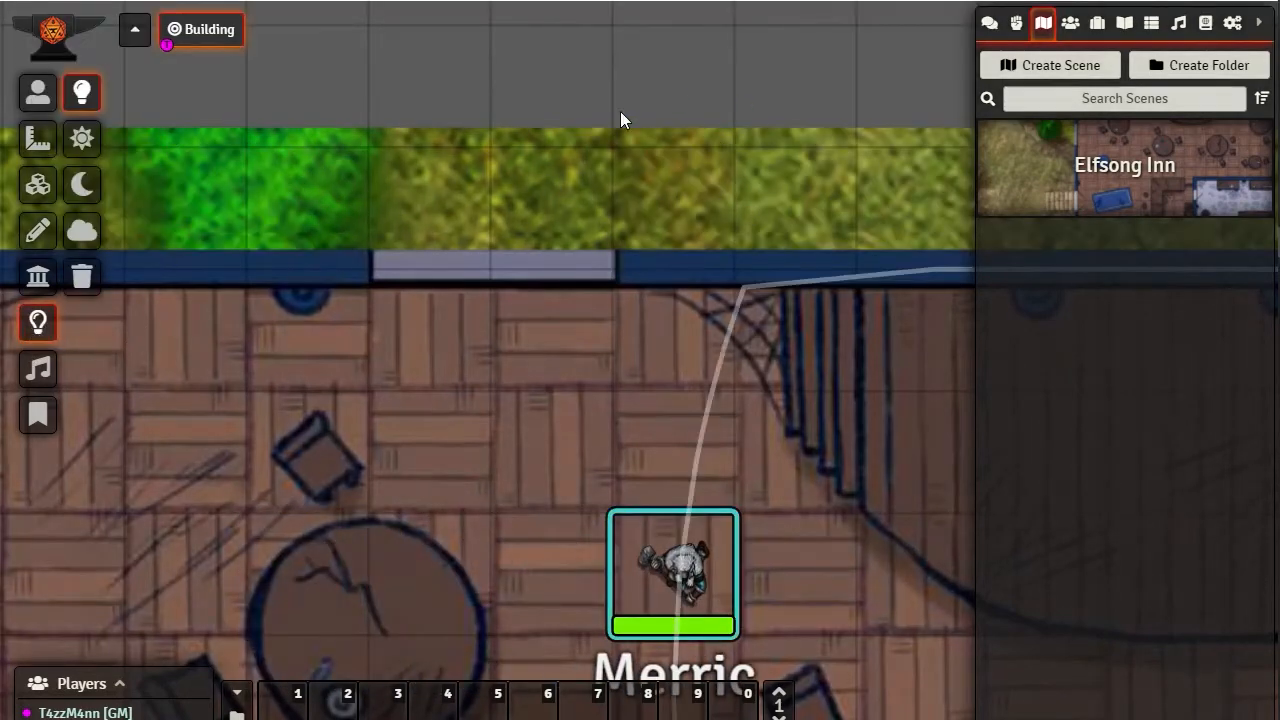
left_click(82, 236)
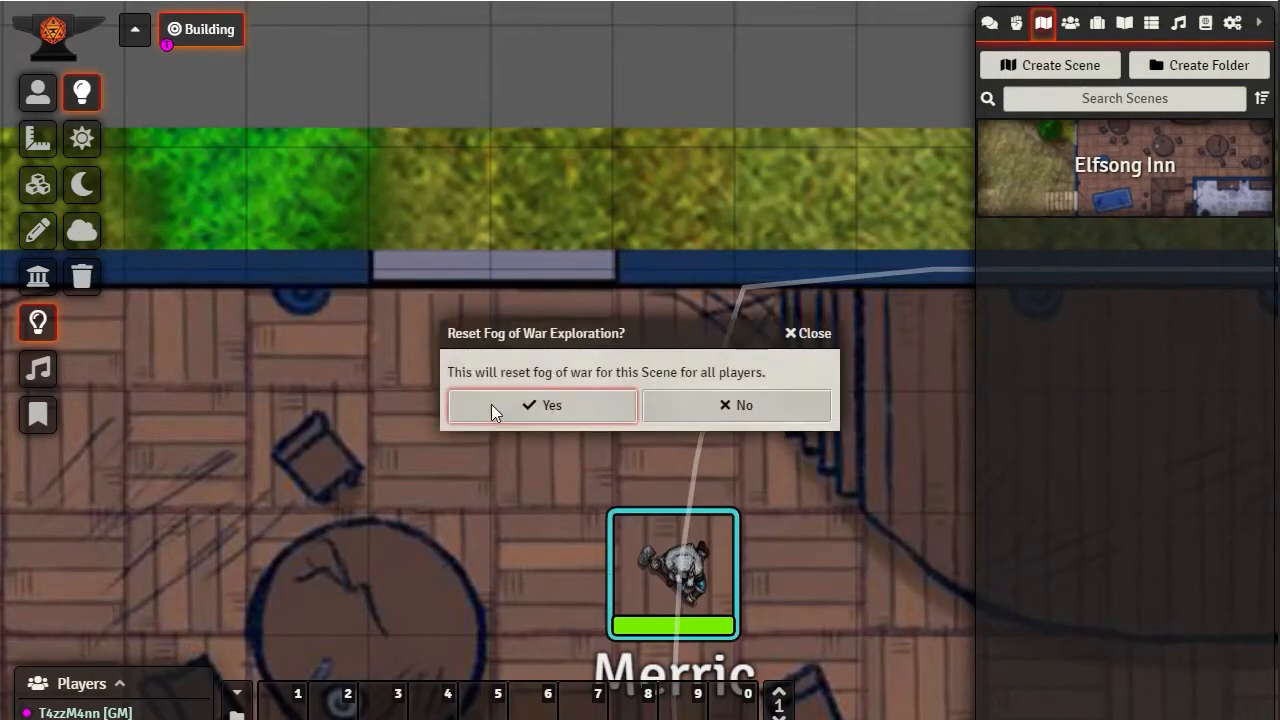
left_click(491, 404)
Move the Merric token west past the northwest table, and back east to the square beside the stage's edge
left_click(38, 92)
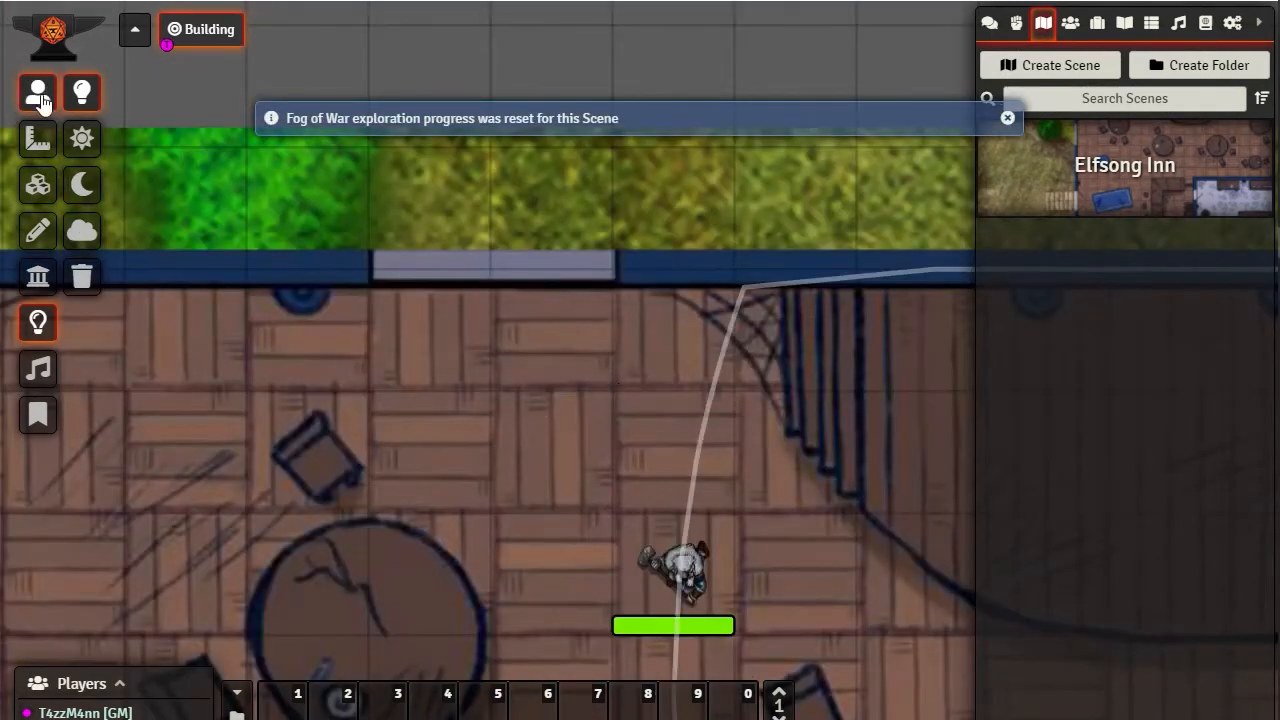
left_click(726, 607)
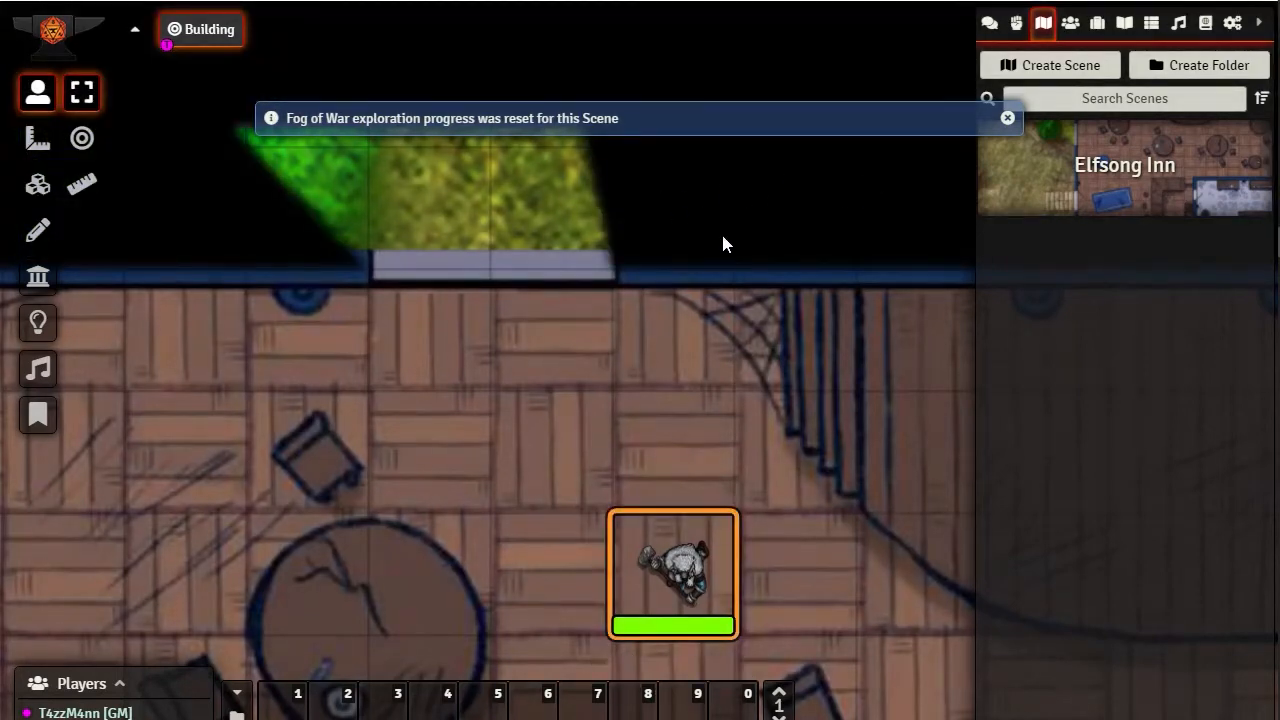
left_click_drag(686, 563, 163, 535)
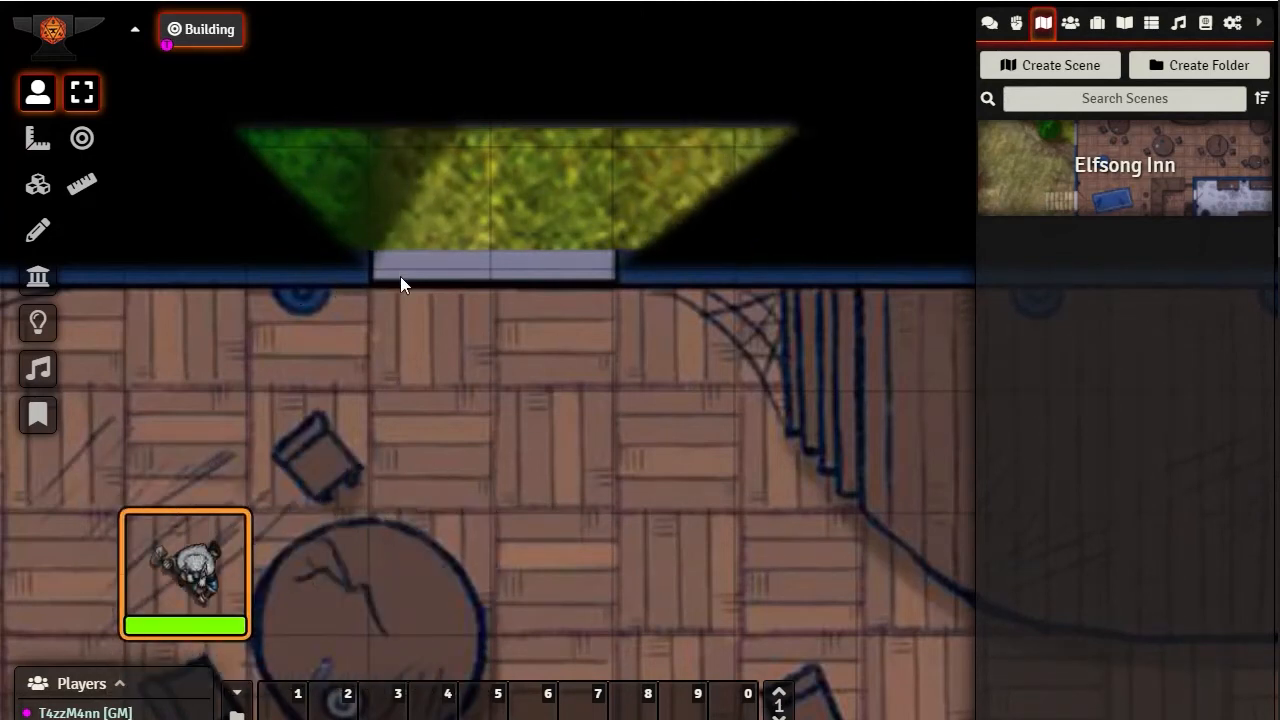
left_click_drag(185, 568, 816, 557)
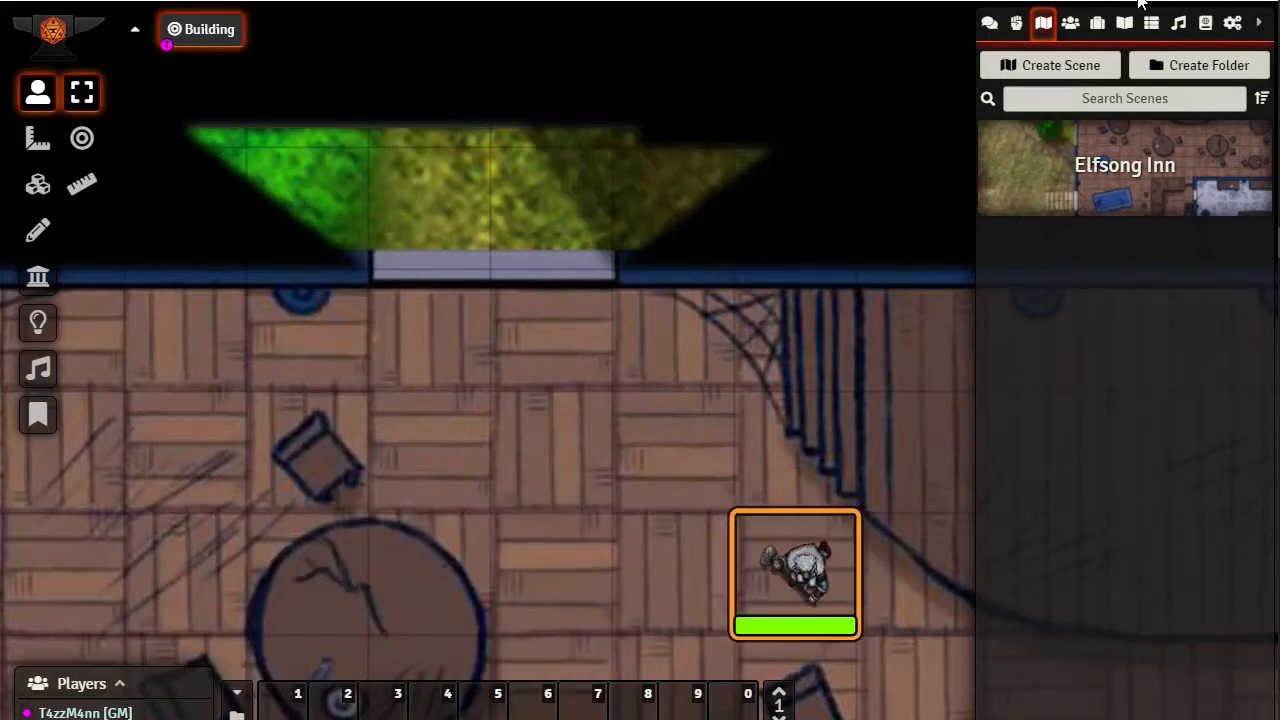
Place an Aoth (Human Druid) token on the grass just northwest of the first north window, and move Merric west and up to that window
left_click(1068, 30)
mouse_move(1005, 190)
left_mouse_down()
mouse_move(306, 172)
mouse_move(294, 185)
left_mouse_up()
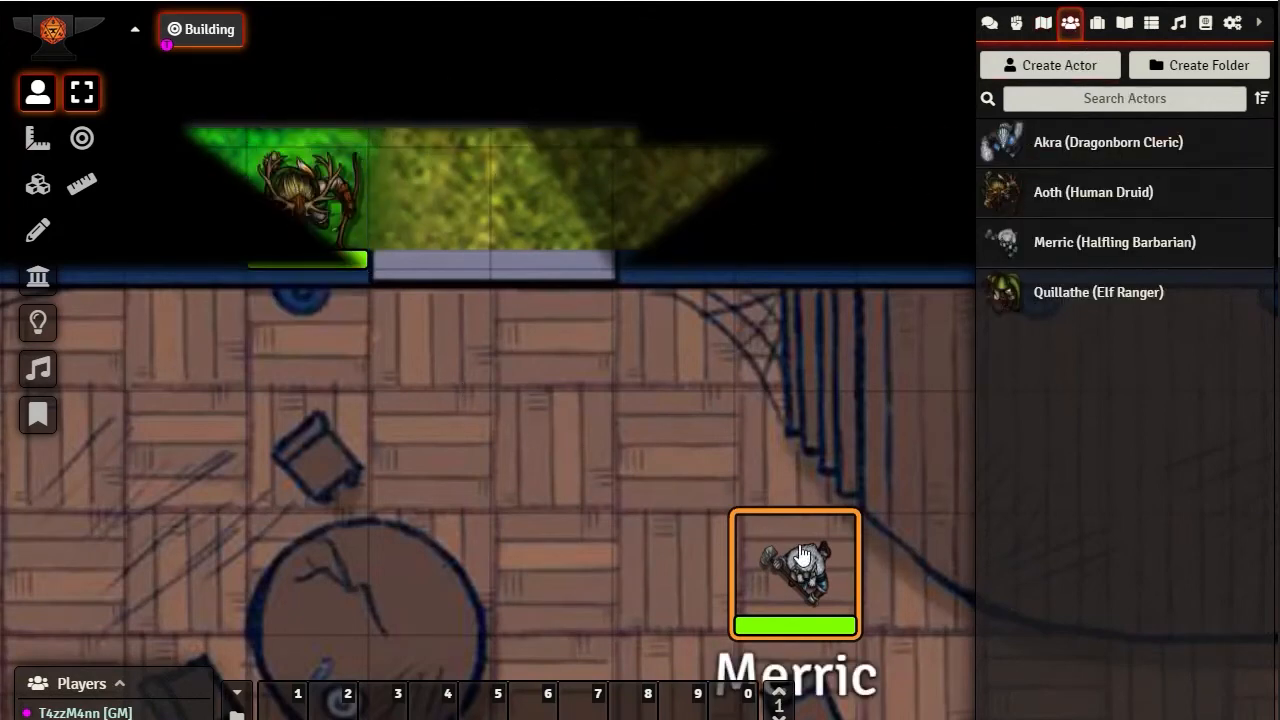
left_click_drag(816, 585, 434, 570)
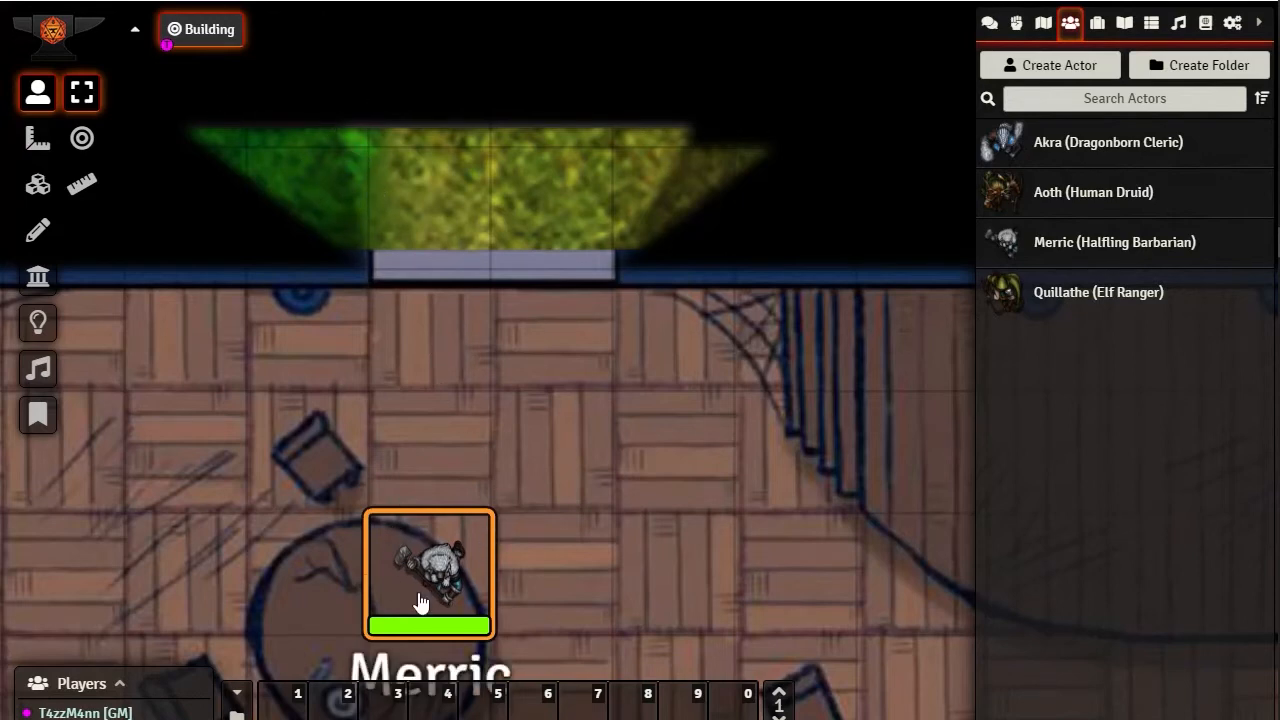
left_click_drag(420, 598, 445, 370)
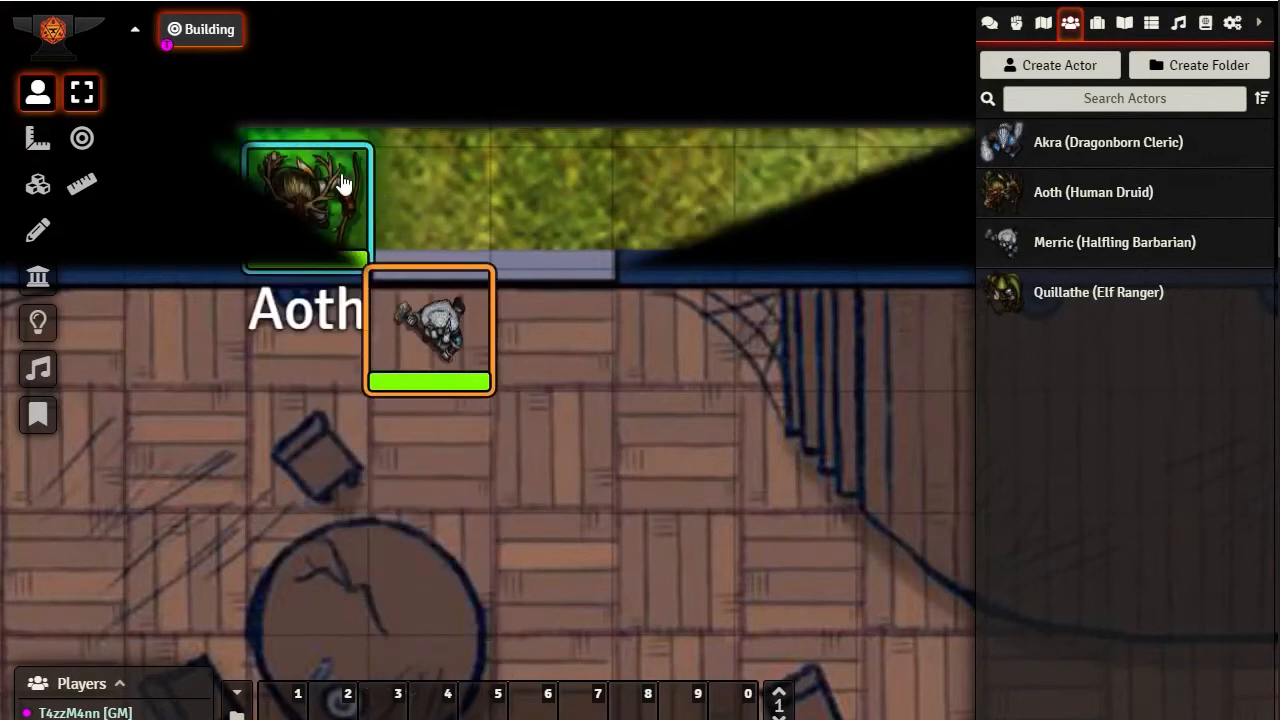
Move the Merric token away from the window to the square just east of the northwest table
left_click_drag(431, 321, 513, 637)
left_click(532, 566)
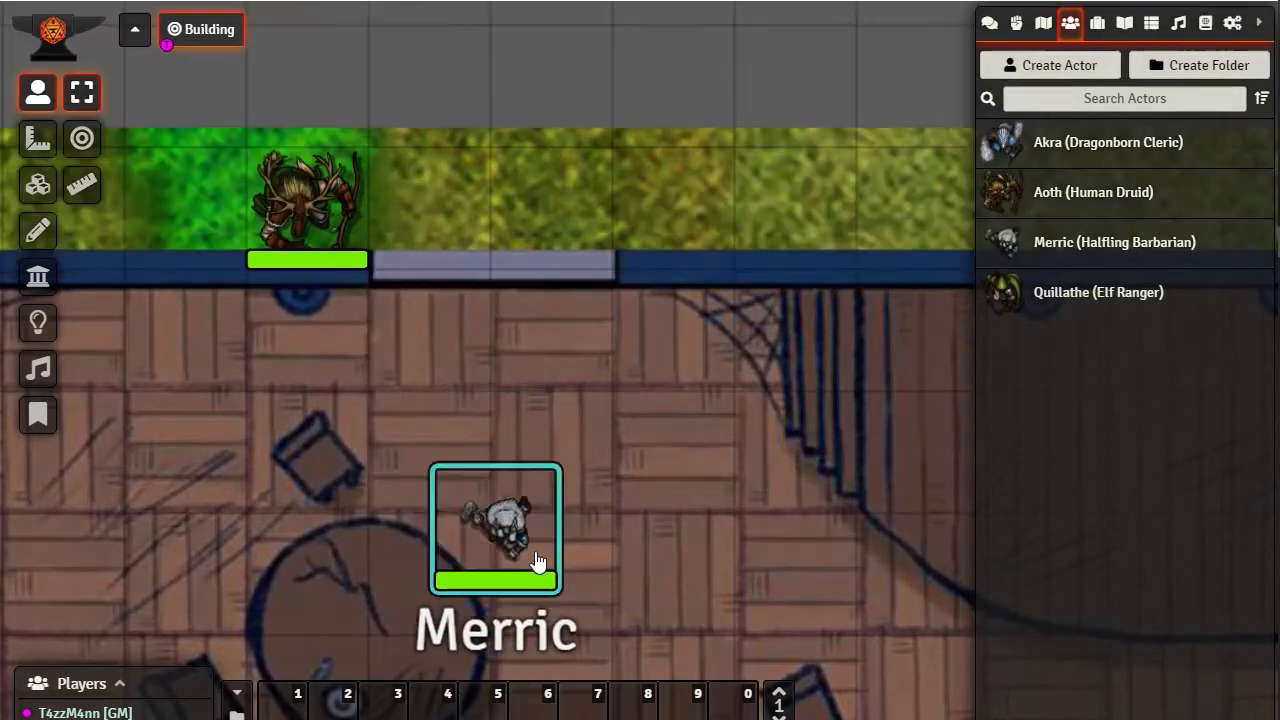
left_click_drag(643, 538, 654, 390)
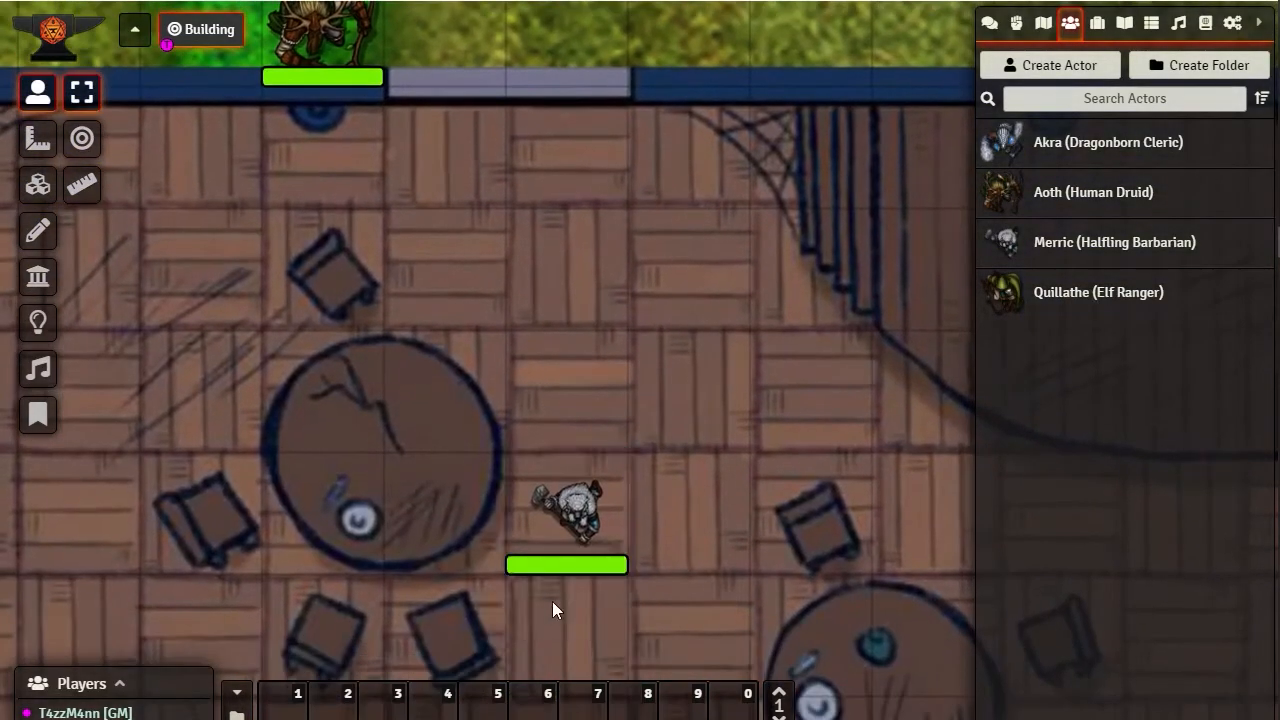
left_click_drag(573, 500, 572, 386)
left_click_drag(737, 384, 777, 685)
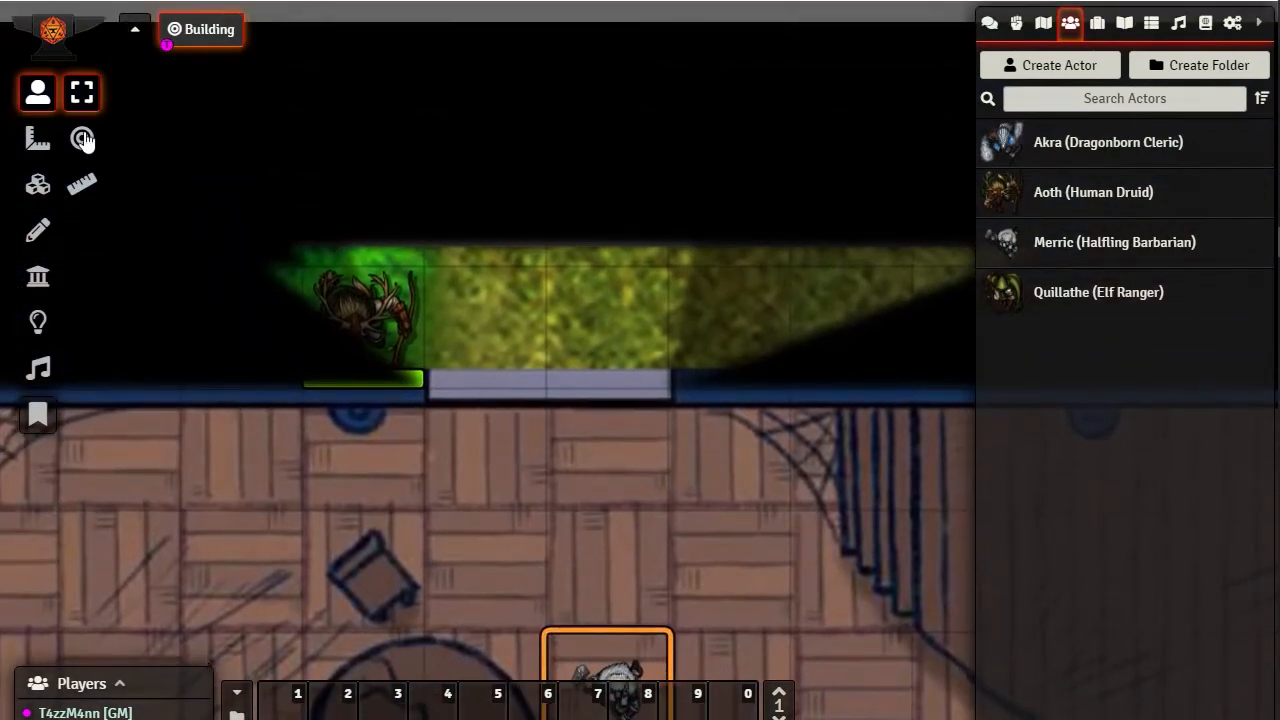
Reset the scene's fog of war exploration again, and select the Merric token to show its vision through the window
left_click(38, 322)
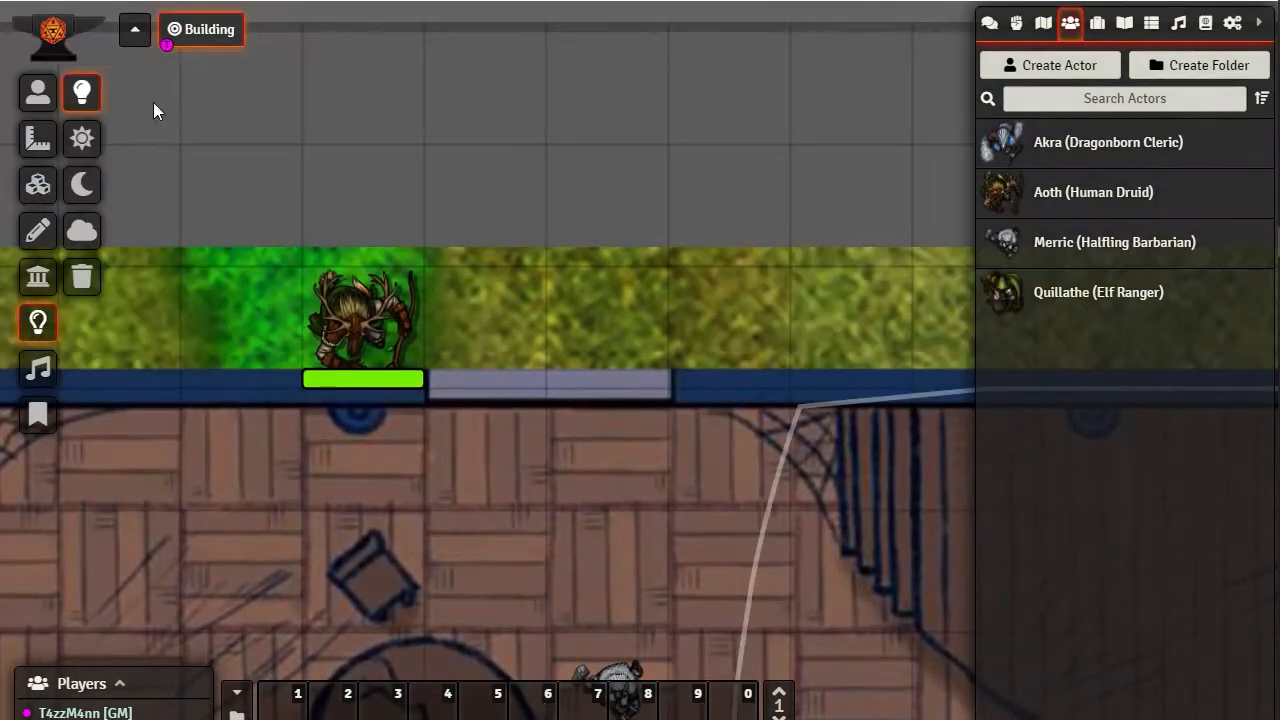
left_click(82, 230)
left_click(560, 404)
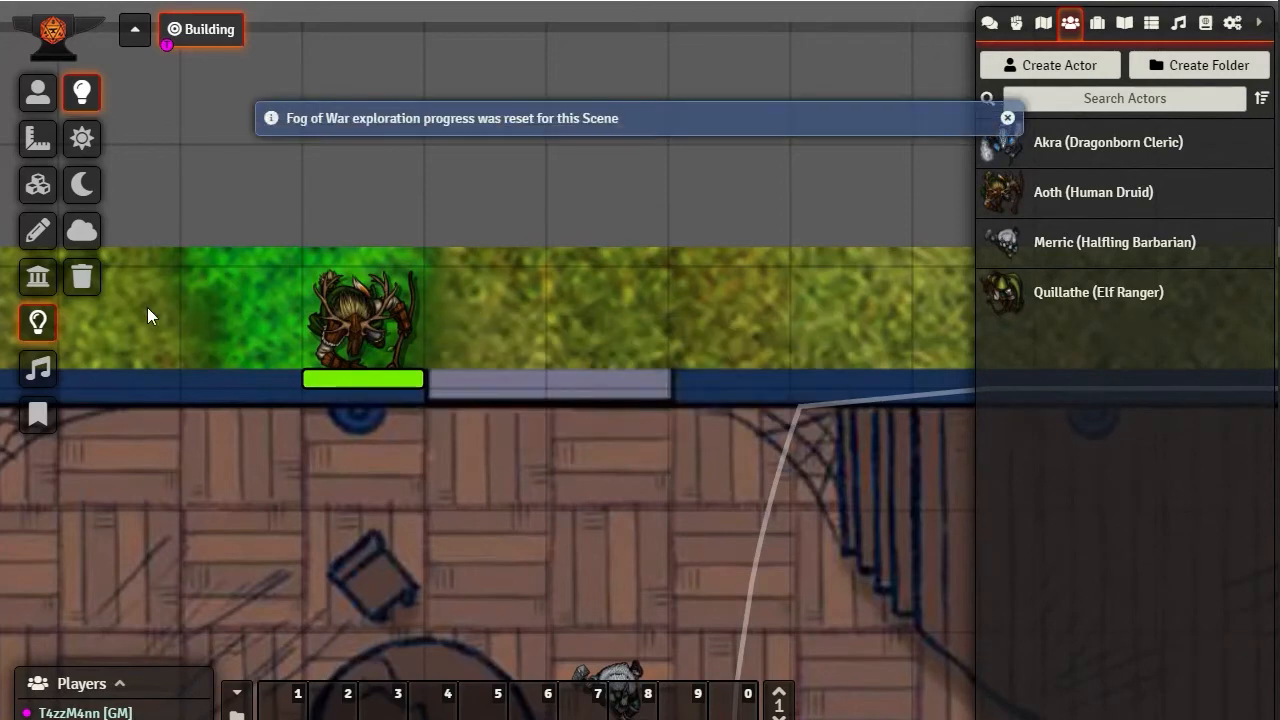
left_click(34, 96)
left_click_drag(466, 445, 428, 245)
left_click(543, 408)
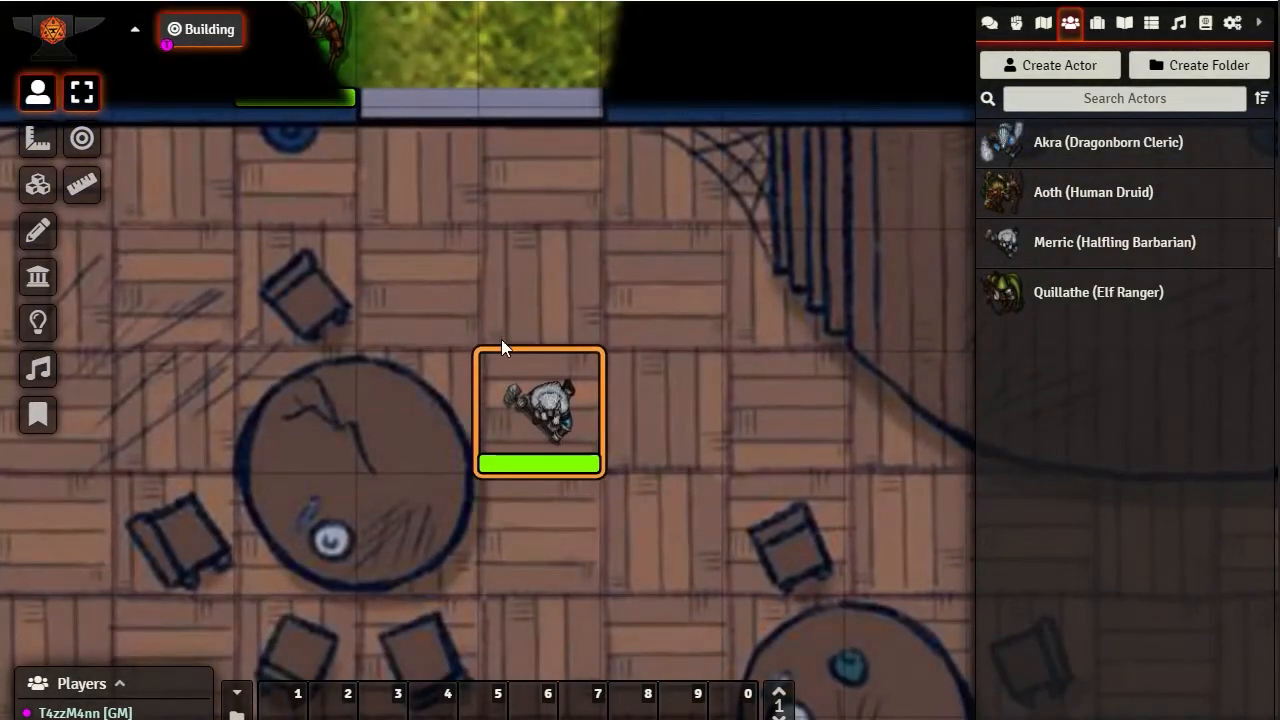
Delete the Aoth token from the grass outside the north window
left_click_drag(505, 243, 400, 310)
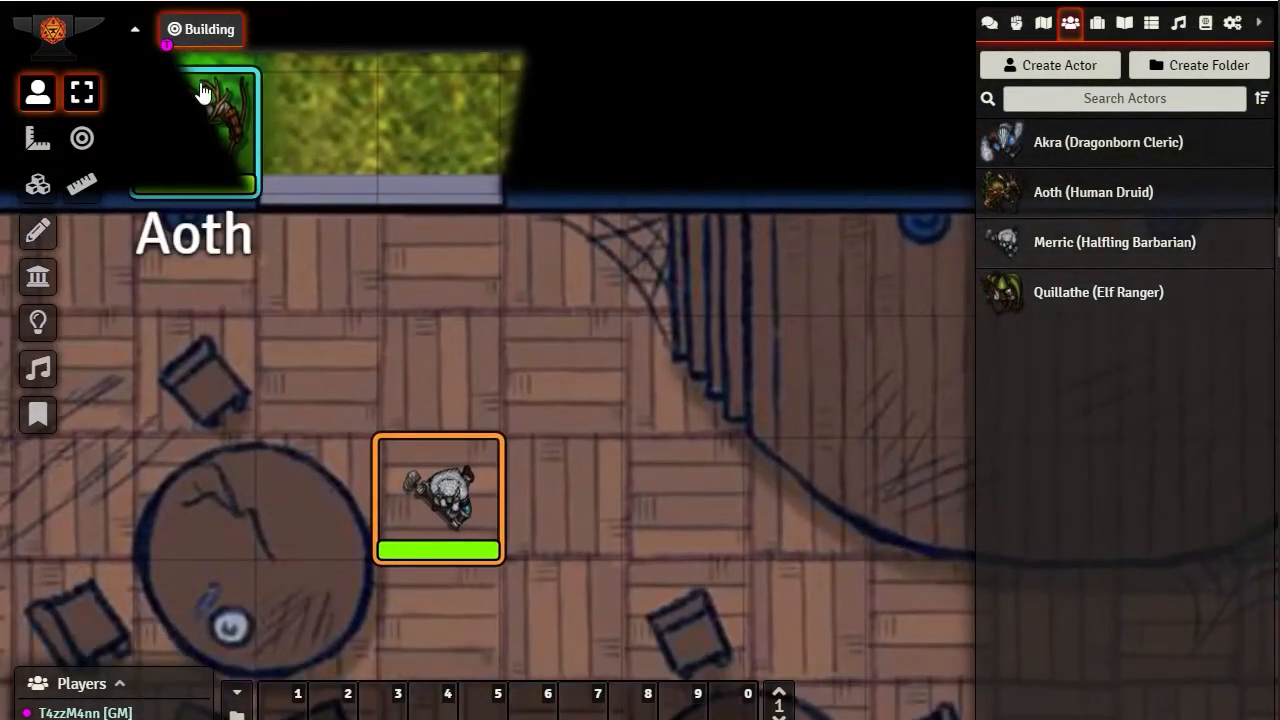
left_click(215, 115)
key("Delete")
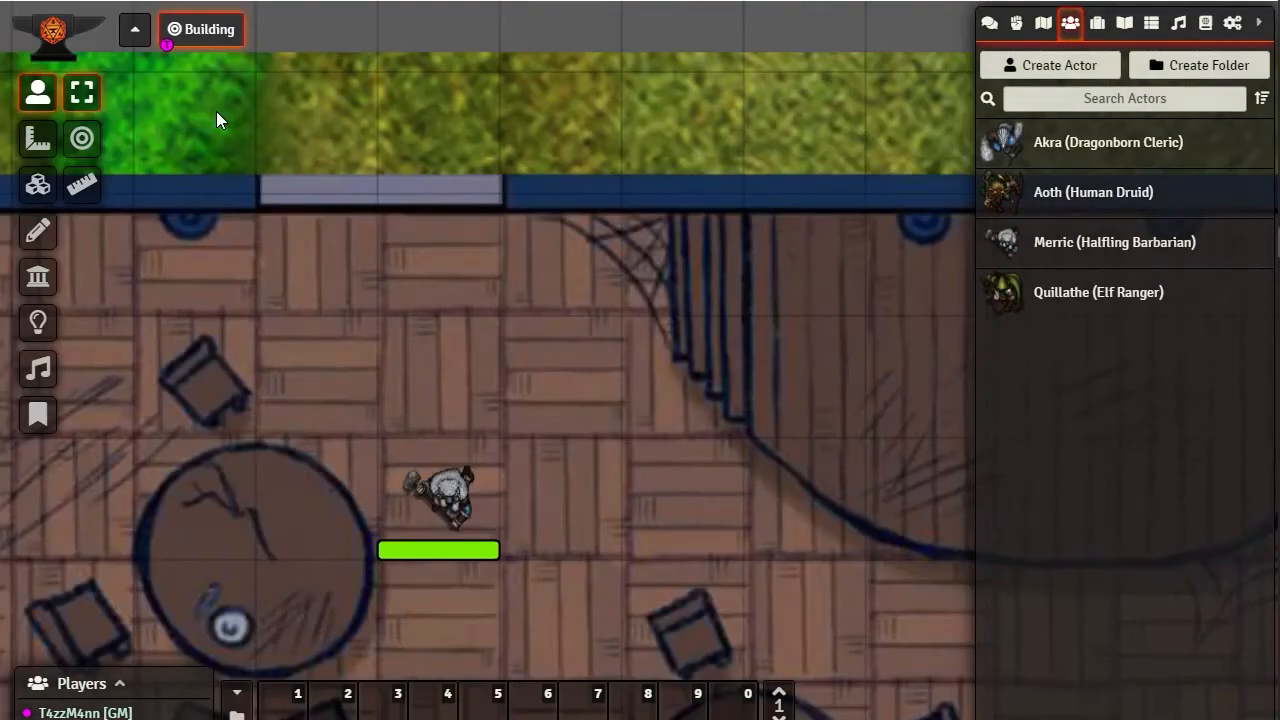
Draw an invisible wall across the first north window's gap between the two normal walls, discarding the extra chained segment
left_click_drag(621, 276, 118, 334)
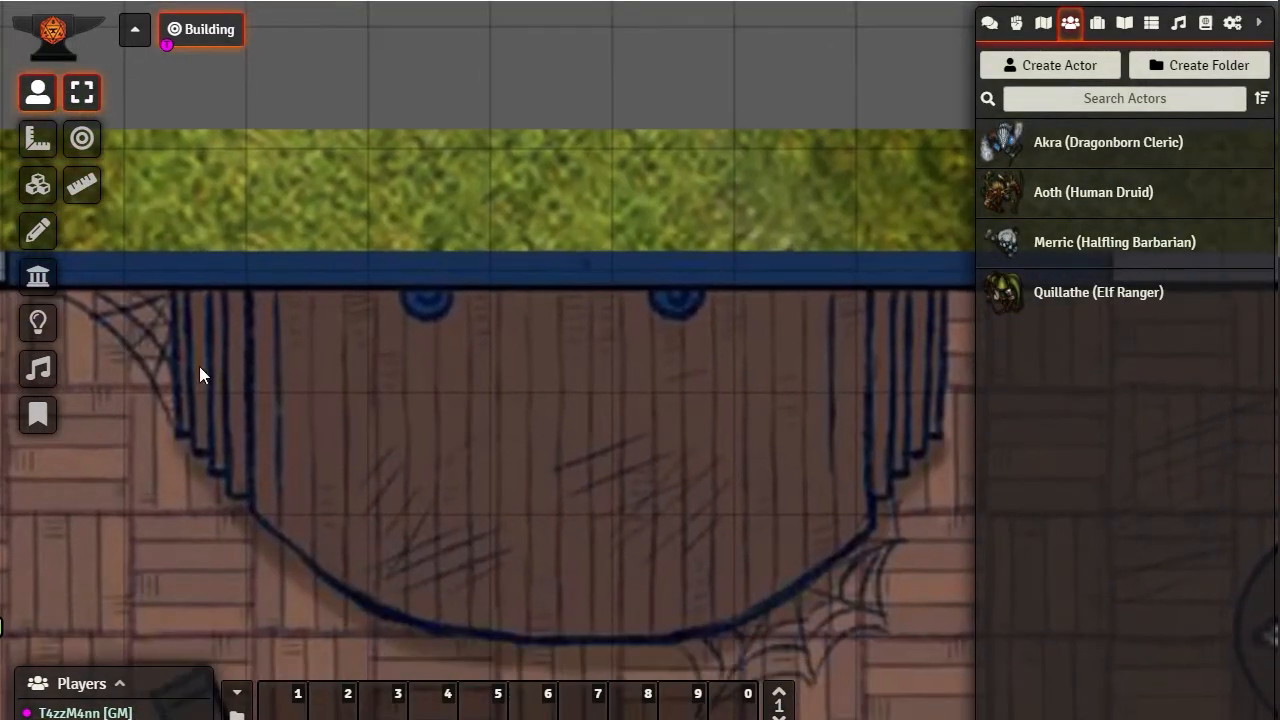
left_click_drag(390, 392, 922, 362)
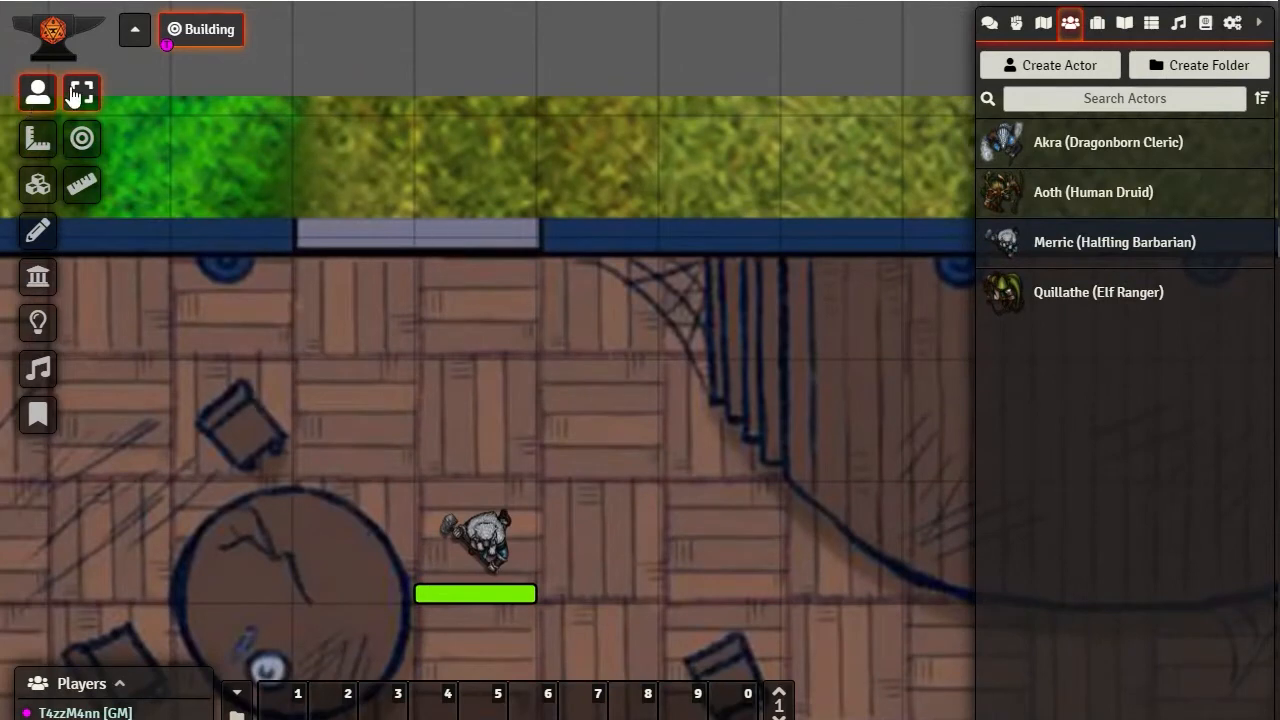
left_click(38, 276)
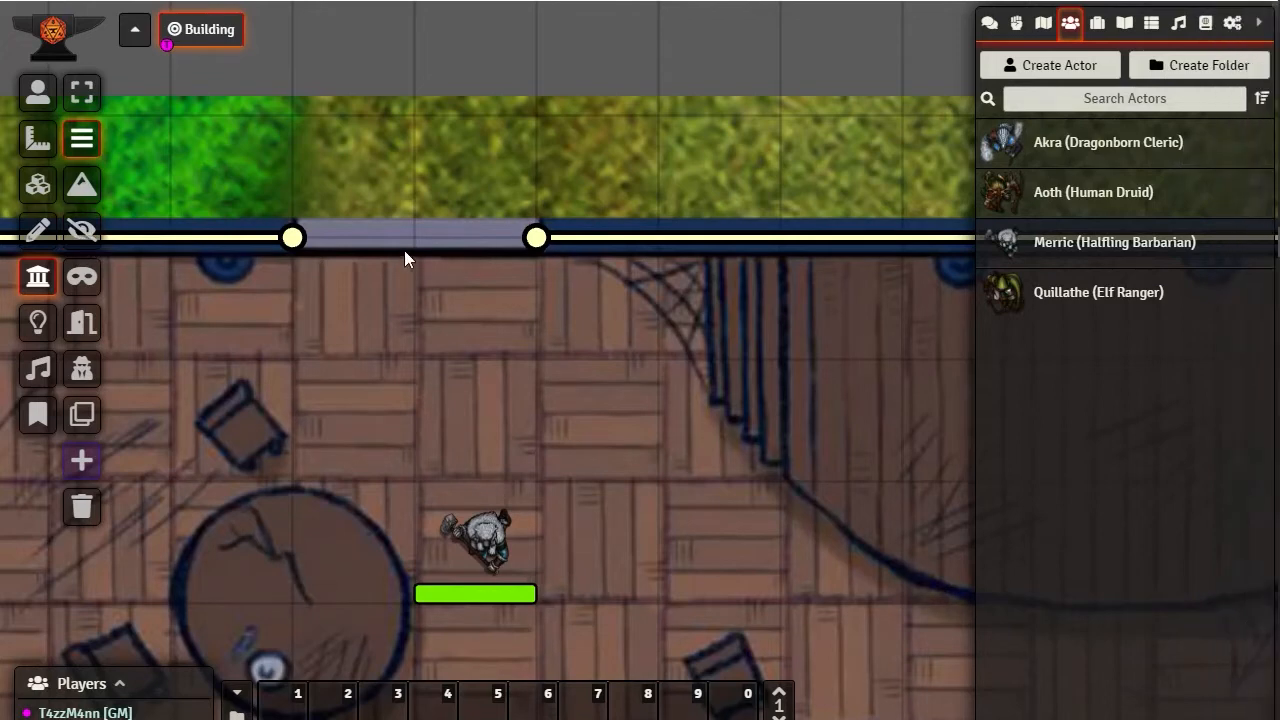
left_click(84, 232)
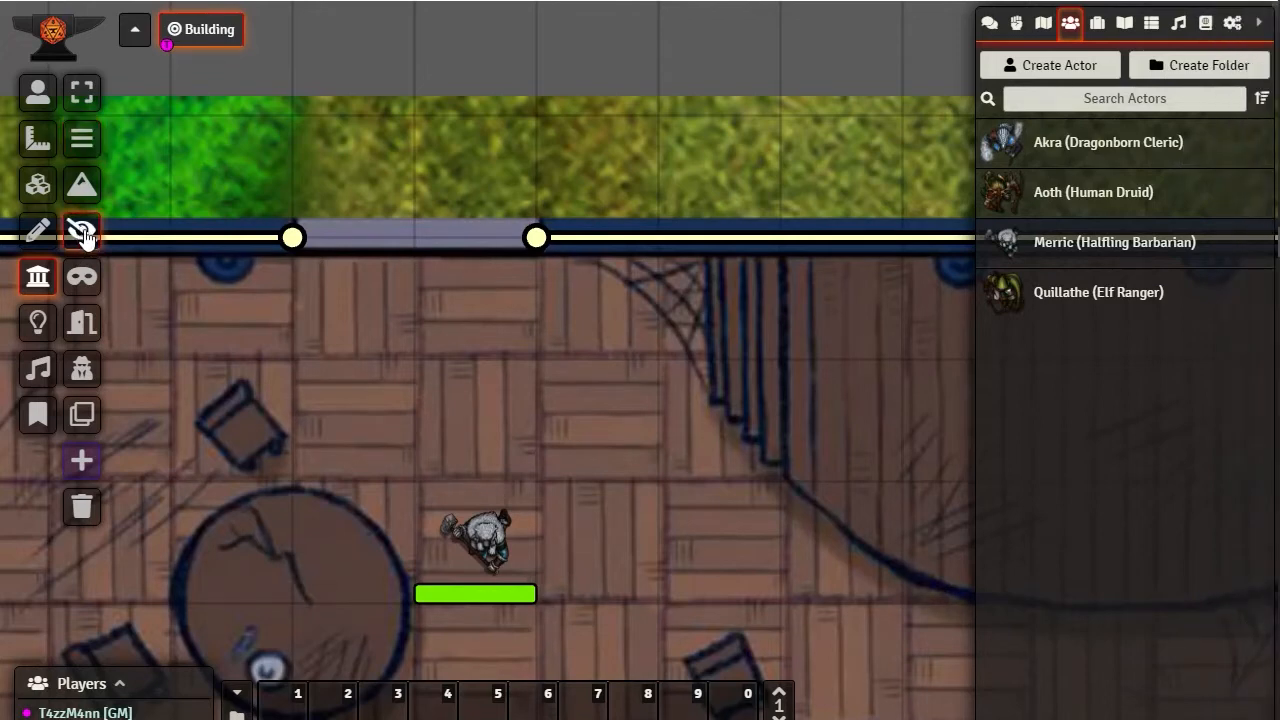
mouse_move(1272, 318)
left_click_drag(296, 240, 538, 245)
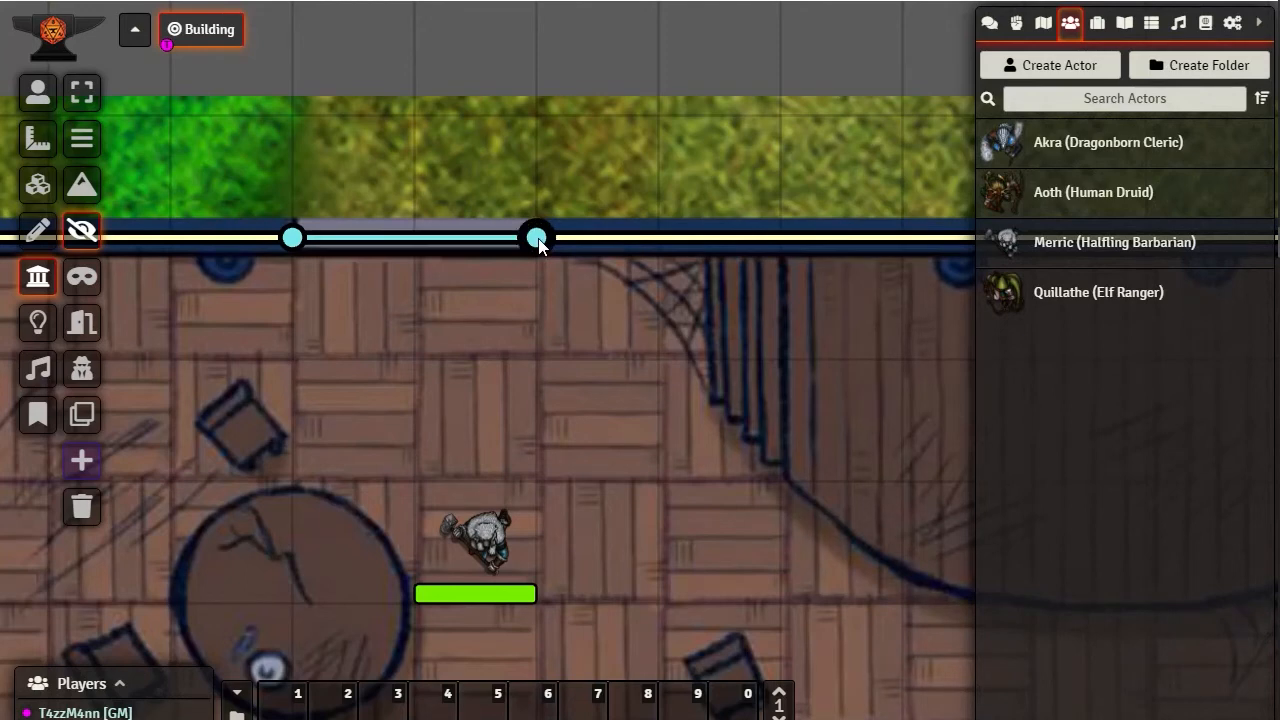
left_click_drag(538, 245, 538, 297)
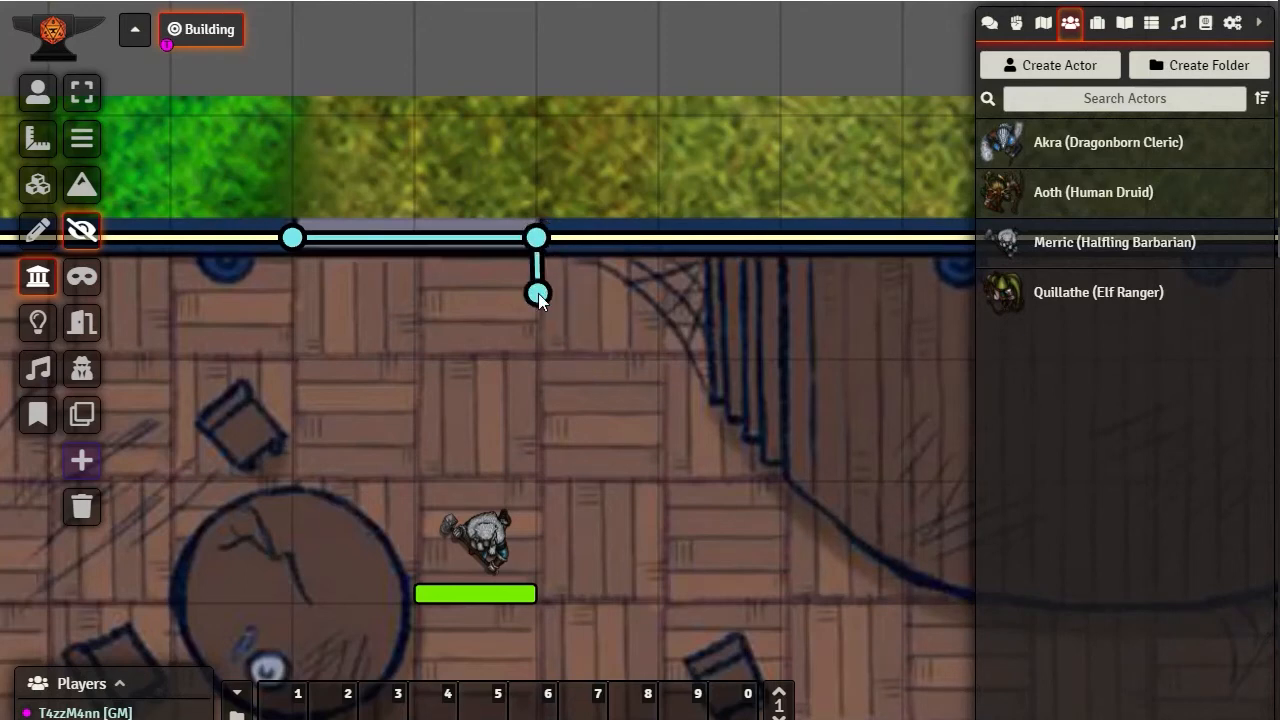
right_click(538, 294)
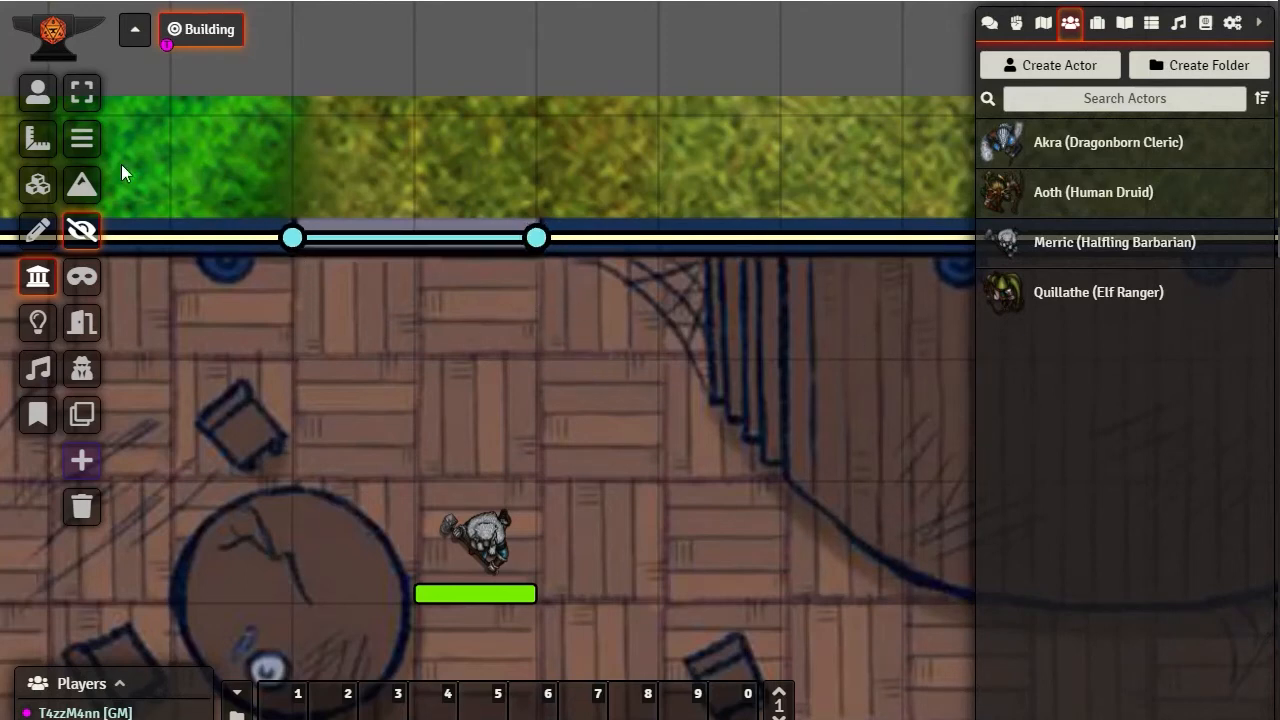
Select the window's invisible wall, and draw a short horizontal normal wall inside the room just south of the window
left_click(82, 91)
mouse_move(292, 237)
left_mouse_down()
mouse_move(317, 140)
mouse_move(292, 238)
left_mouse_up()
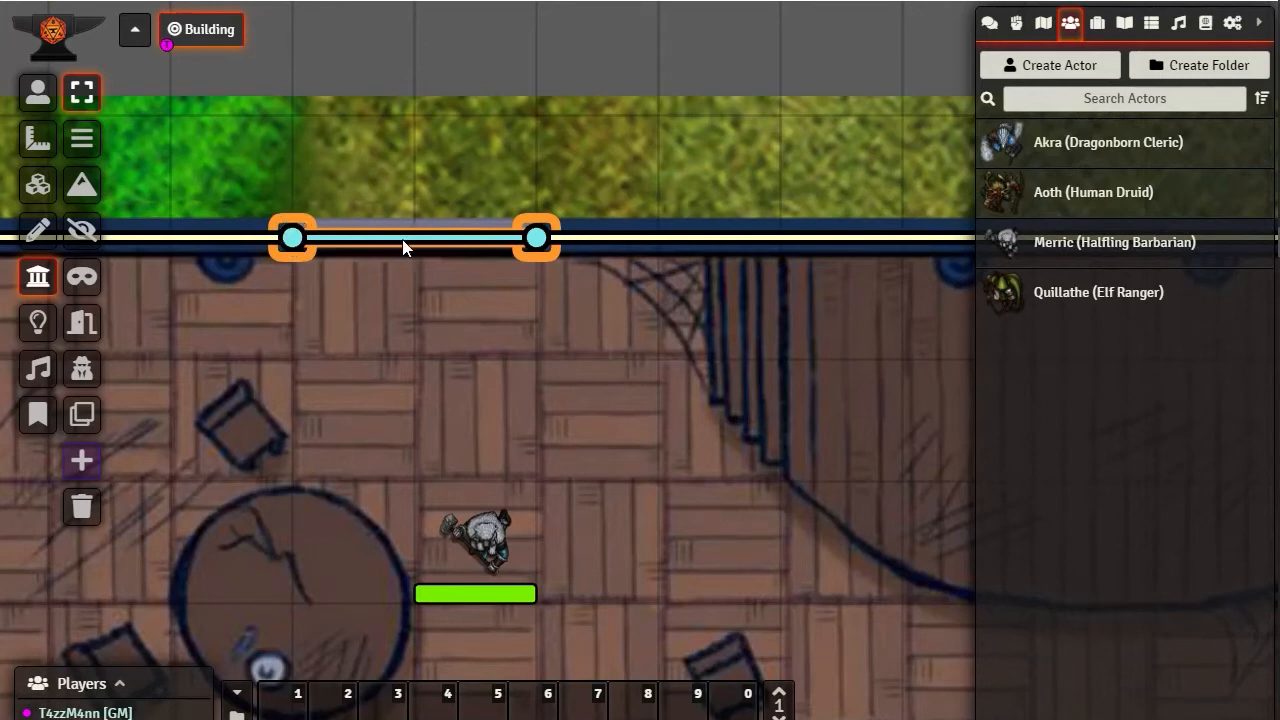
left_click(70, 132)
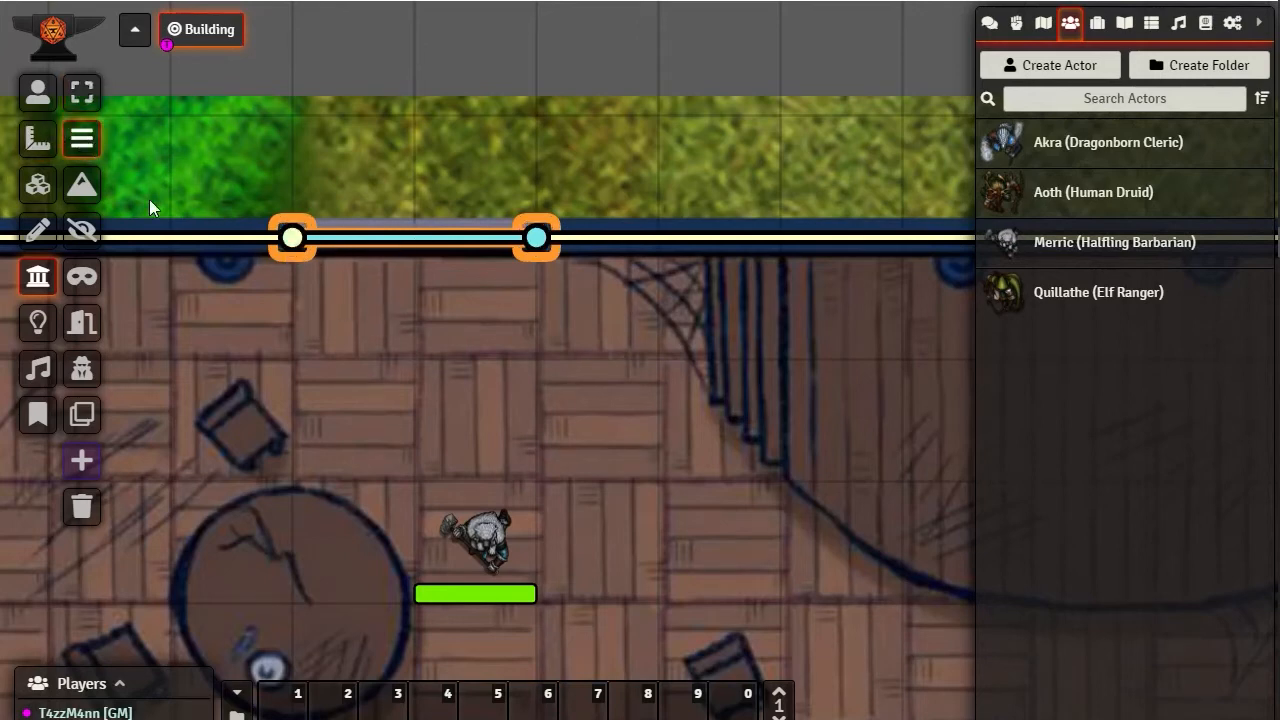
mouse_move(290, 327)
left_mouse_down()
mouse_move(490, 345)
mouse_move(505, 327)
left_mouse_up()
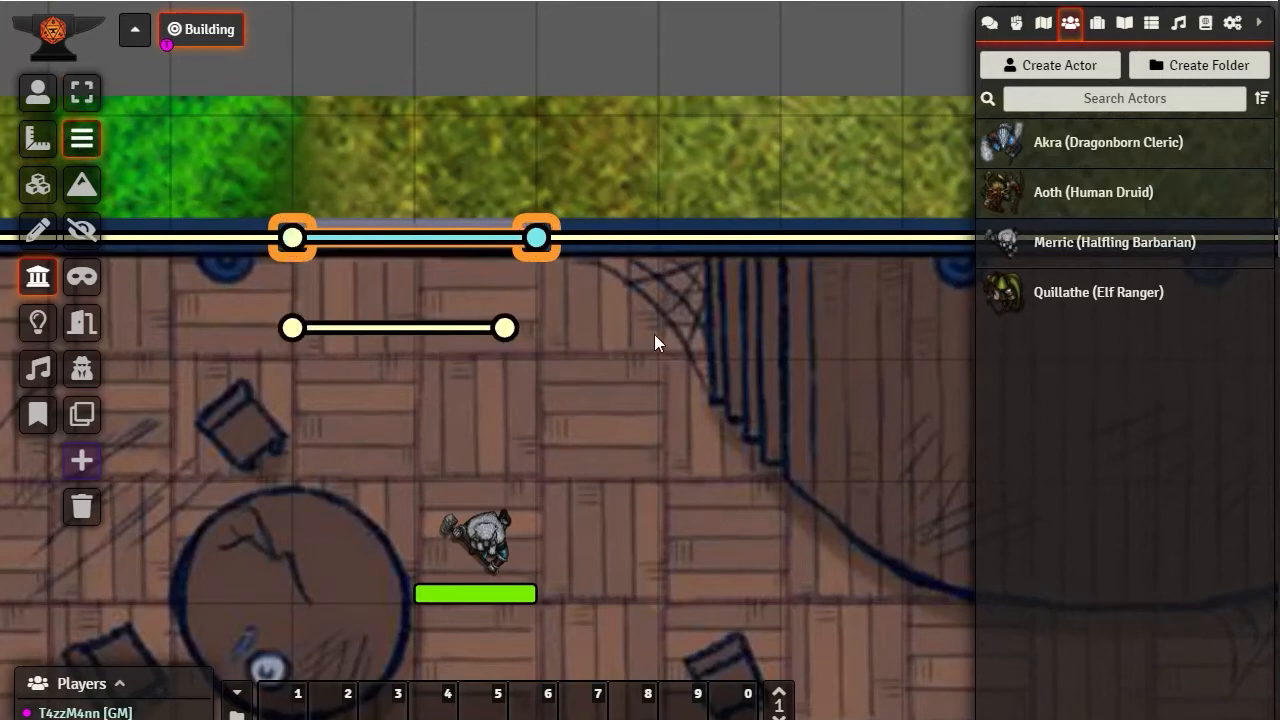
Try to start an invisible wall from the east end of the short interior wall, and reload the game page
left_click(82, 229)
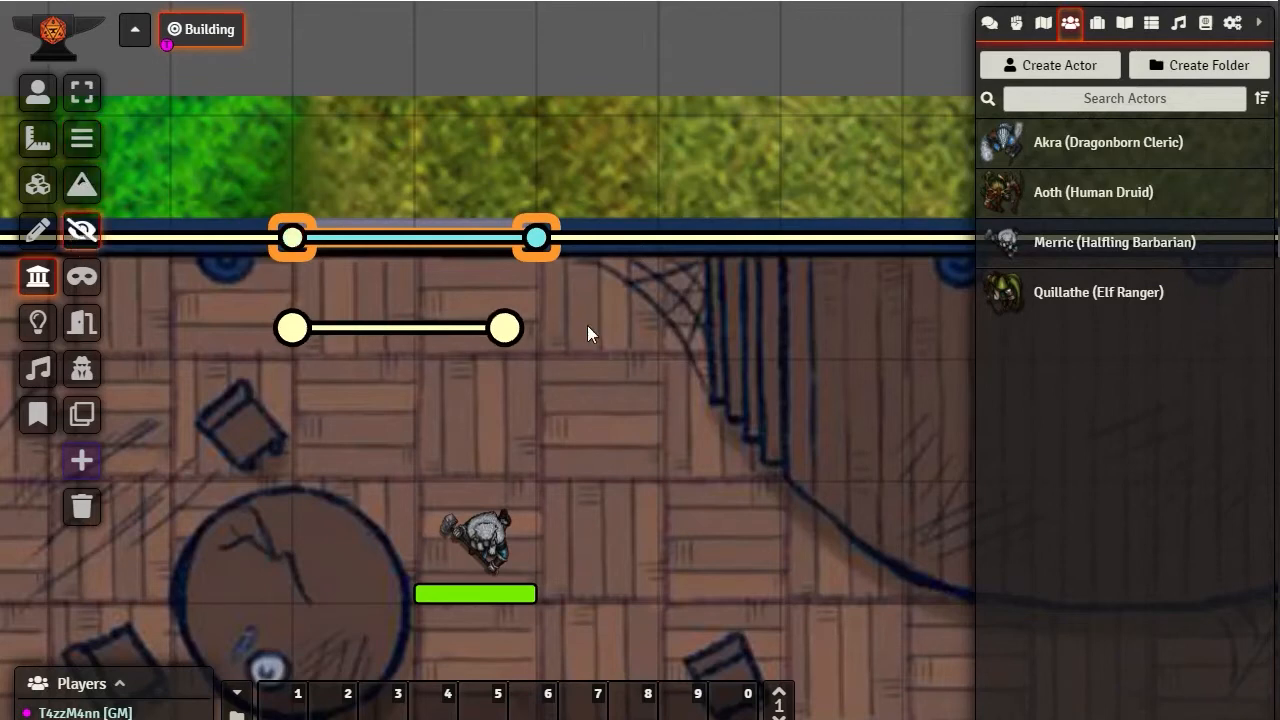
left_click(505, 331)
mouse_move(505, 327)
left_mouse_down()
mouse_move(694, 340)
mouse_move(423, 277)
mouse_move(521, 328)
mouse_move(504, 329)
left_mouse_up()
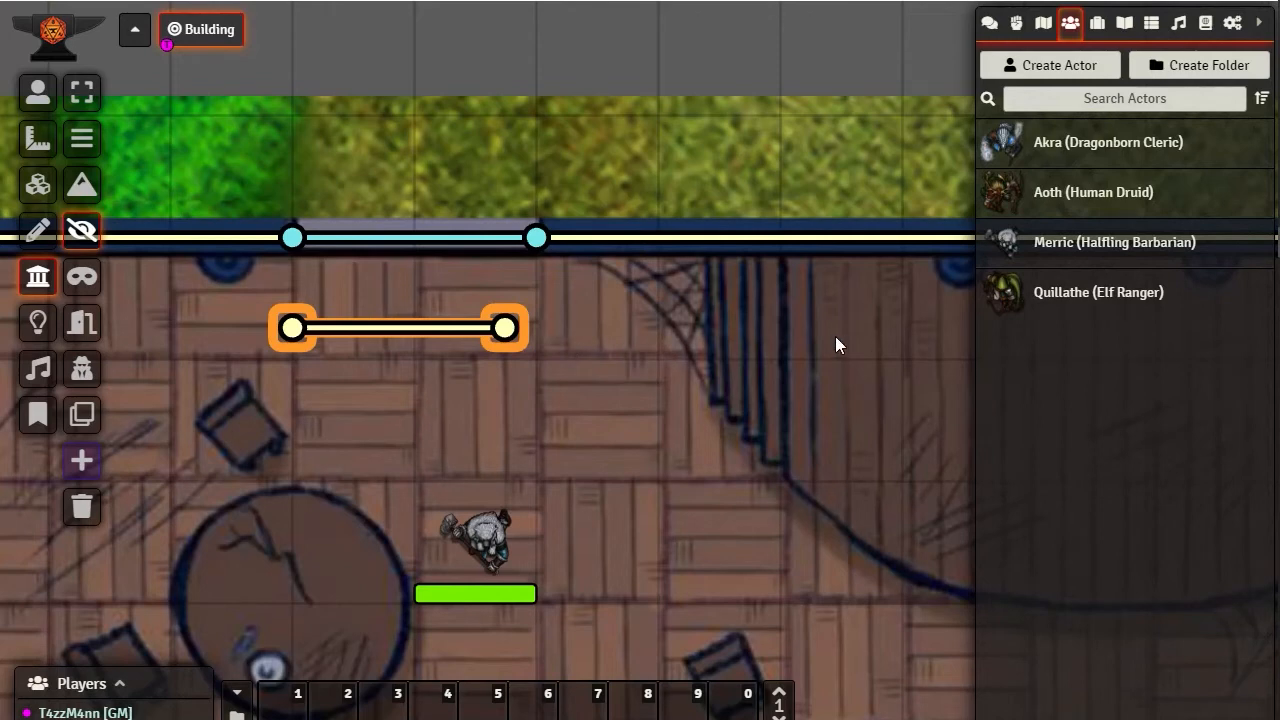
left_click(89, 186)
left_click(88, 238)
key("F5")
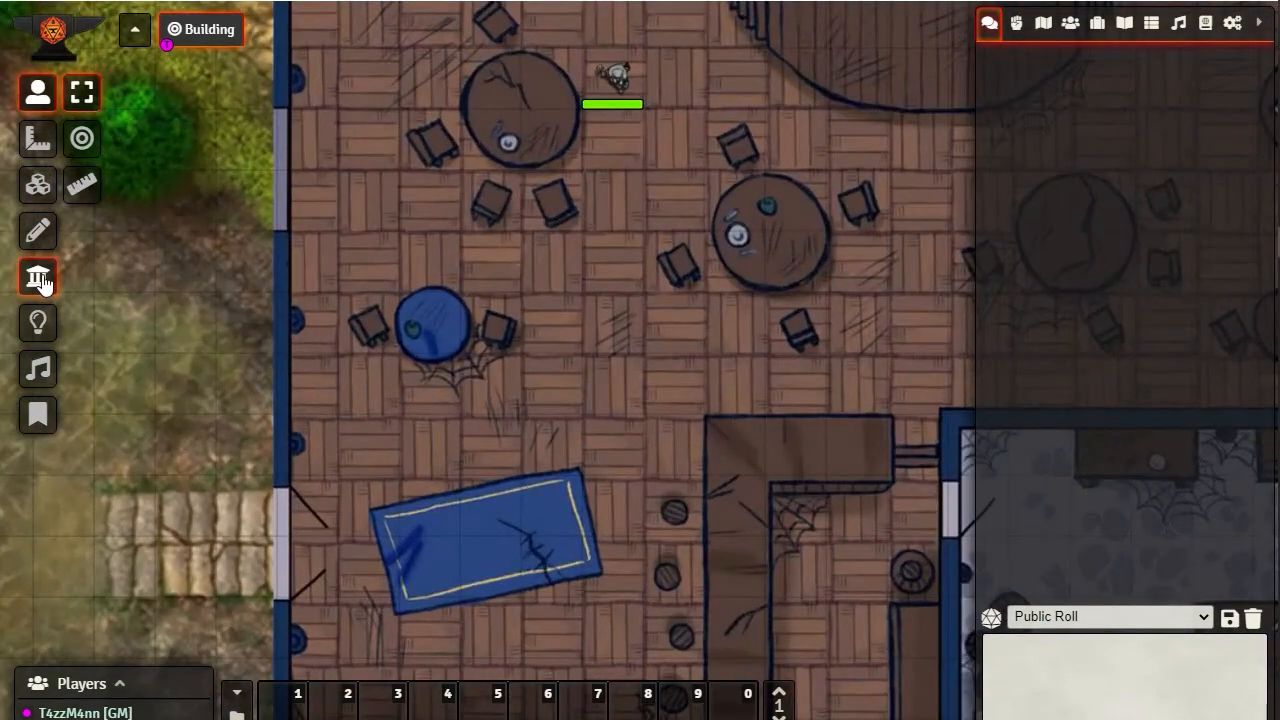
Draw a chain of five connected invisible walls from the interior wall's east end, across the stage and back over the floor west of it
left_click(38, 276)
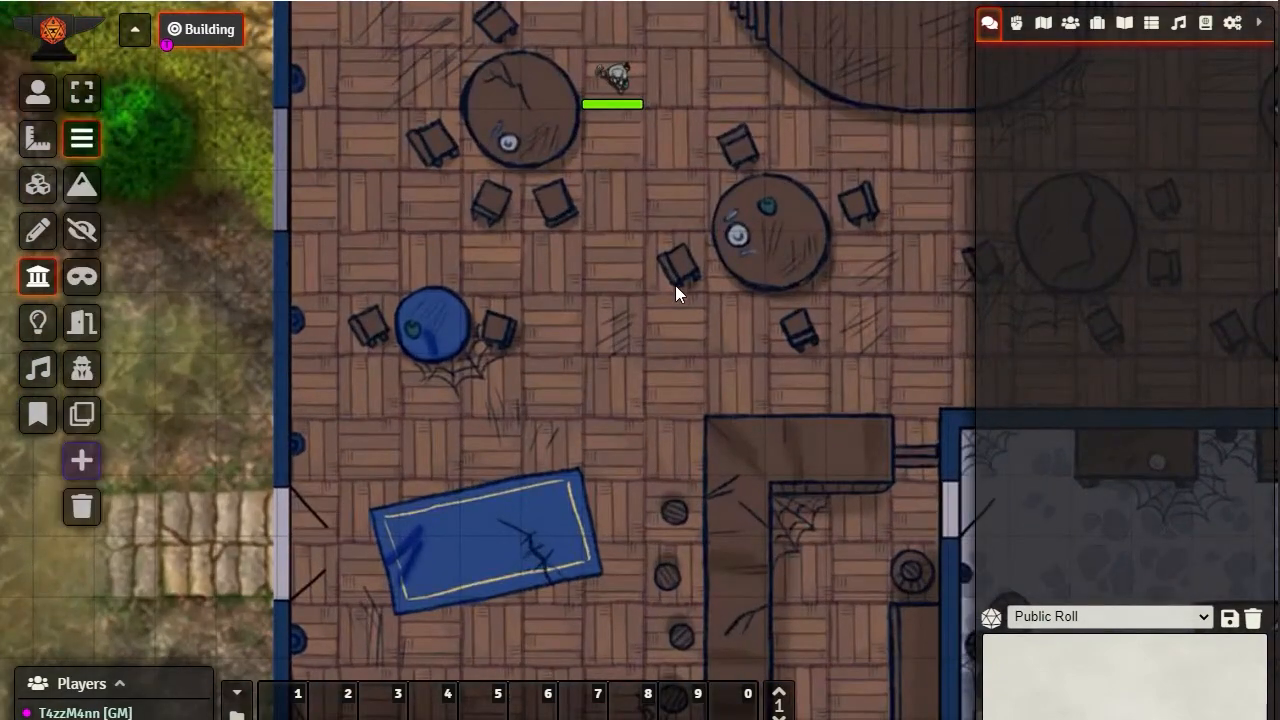
scroll(675, 285, "up", 4)
left_click_drag(653, 162, 747, 577)
scroll(790, 356, "up", 6)
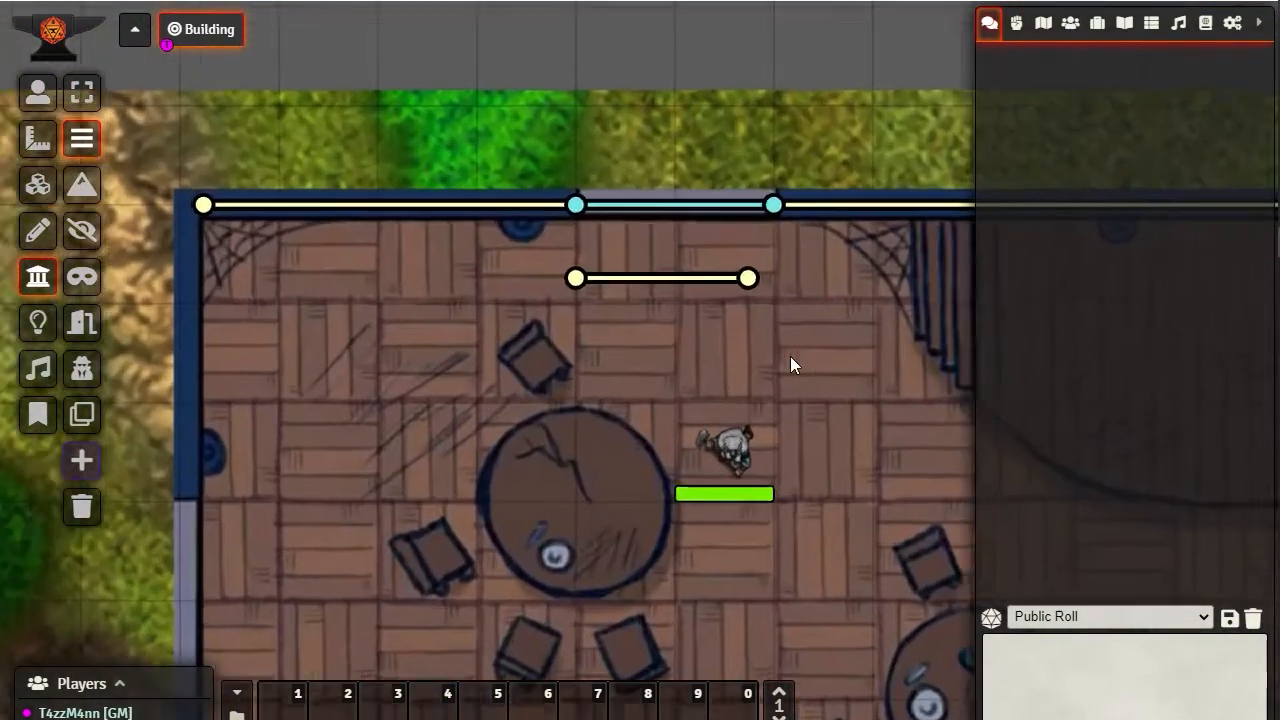
scroll(790, 356, "up", 4)
left_click_drag(790, 356, 408, 432)
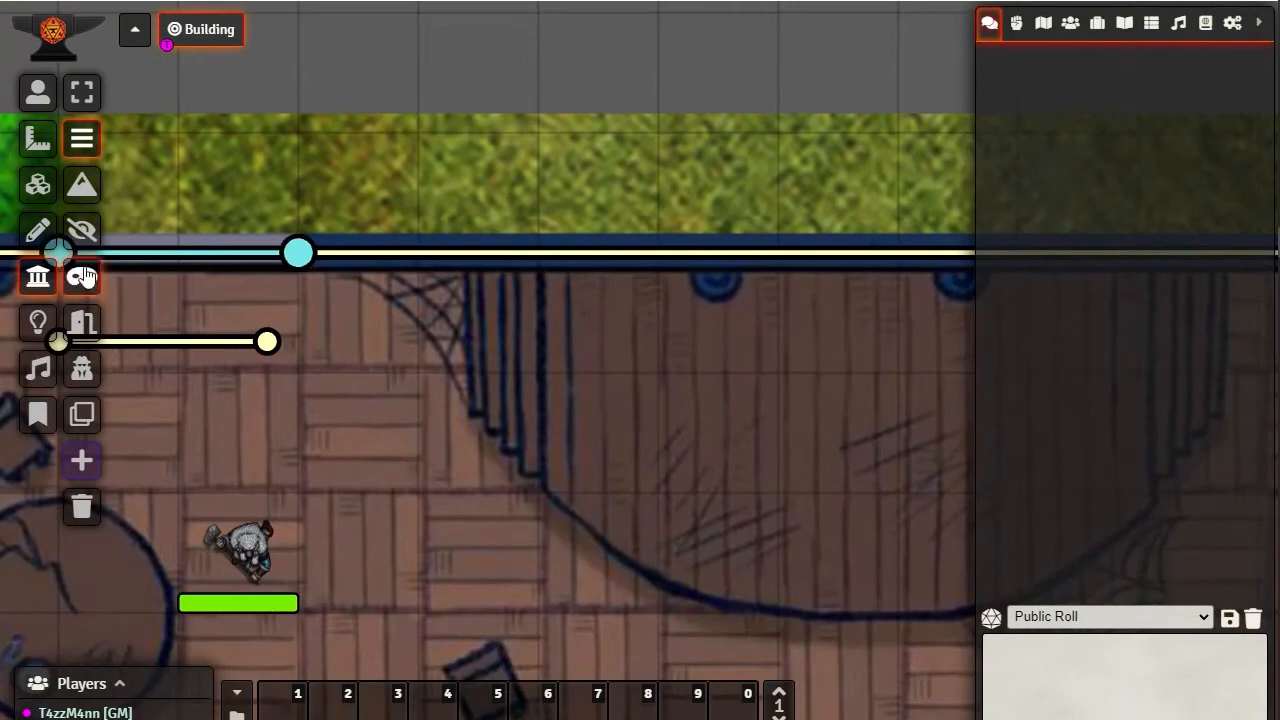
left_click(82, 231)
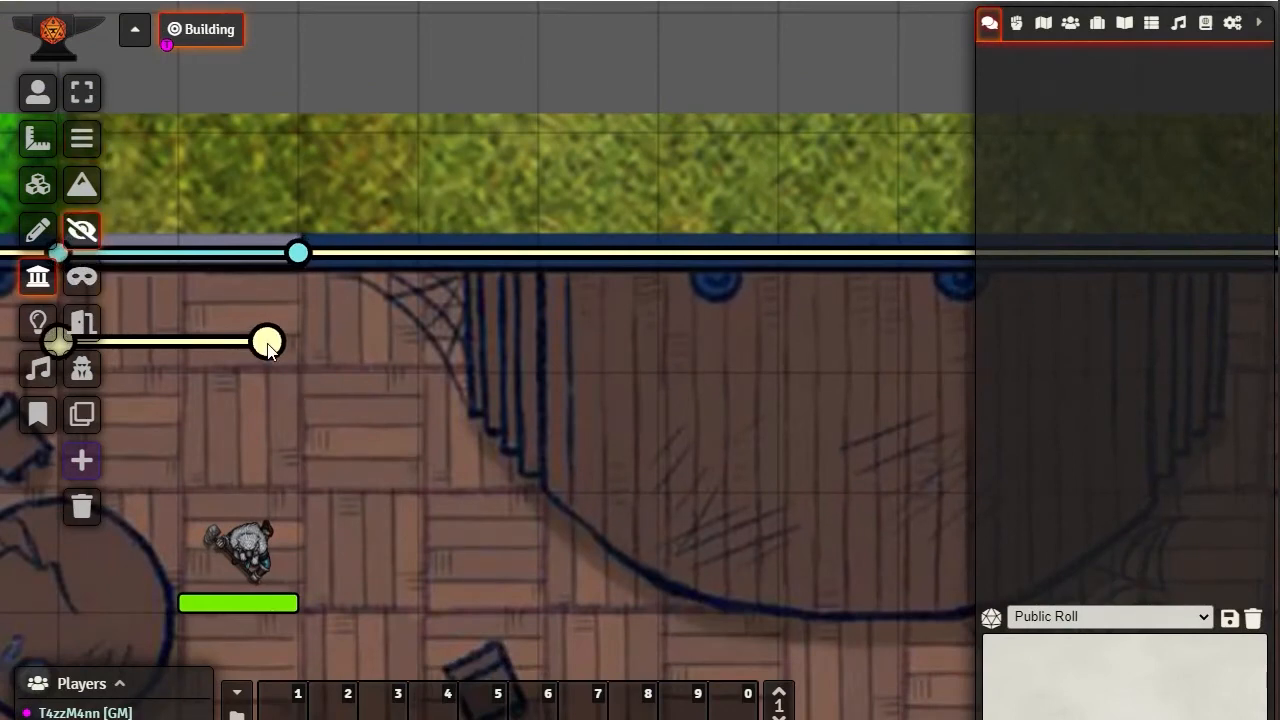
left_click_drag(267, 345, 661, 412)
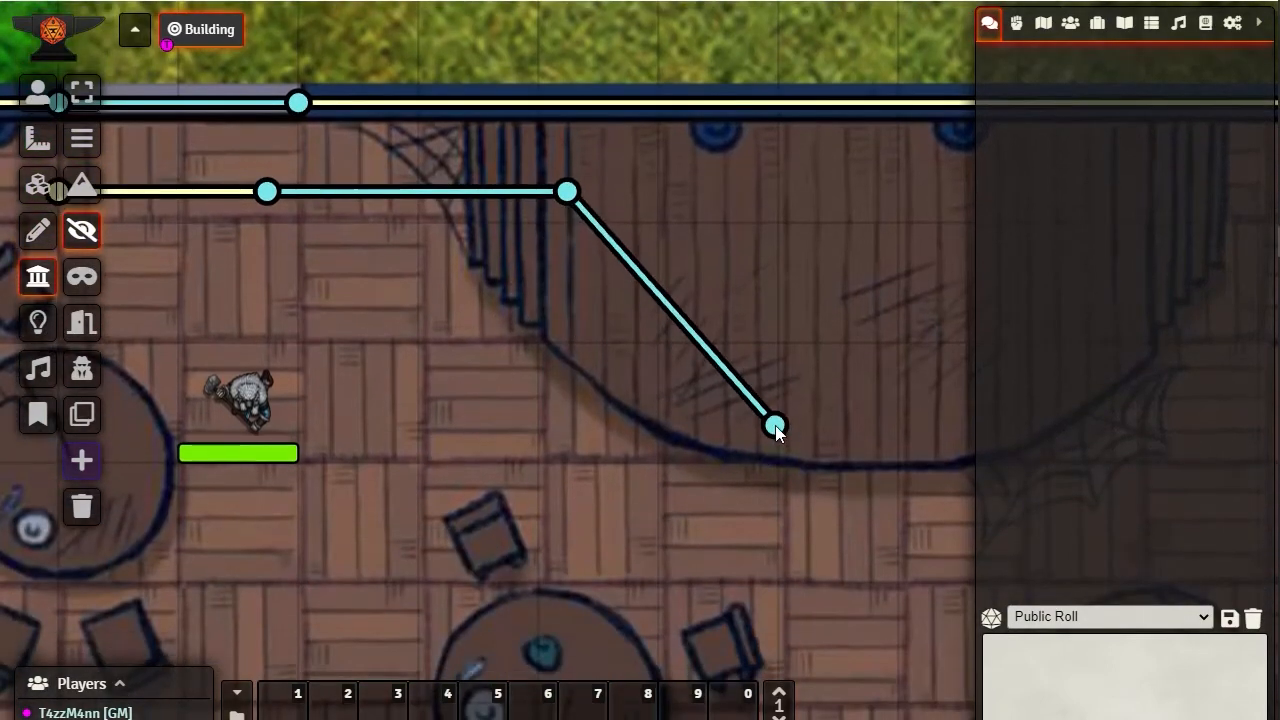
left_click(777, 431)
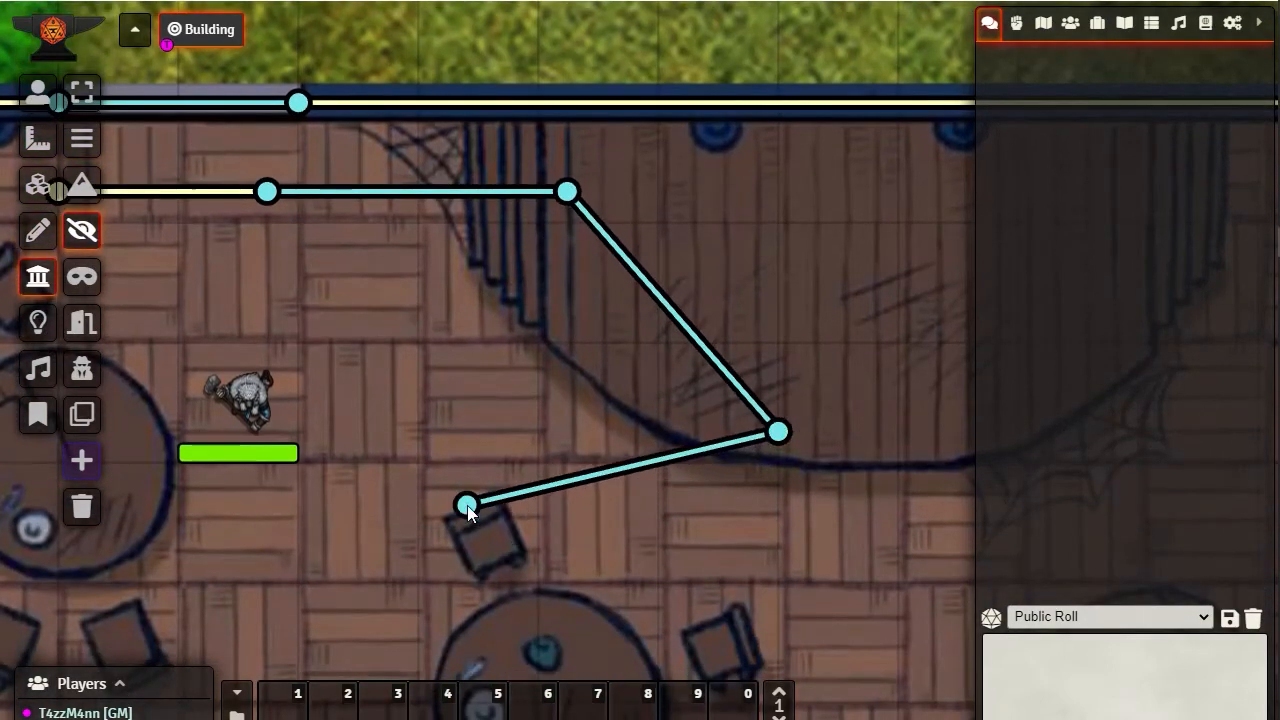
left_click(478, 490)
left_click(447, 282)
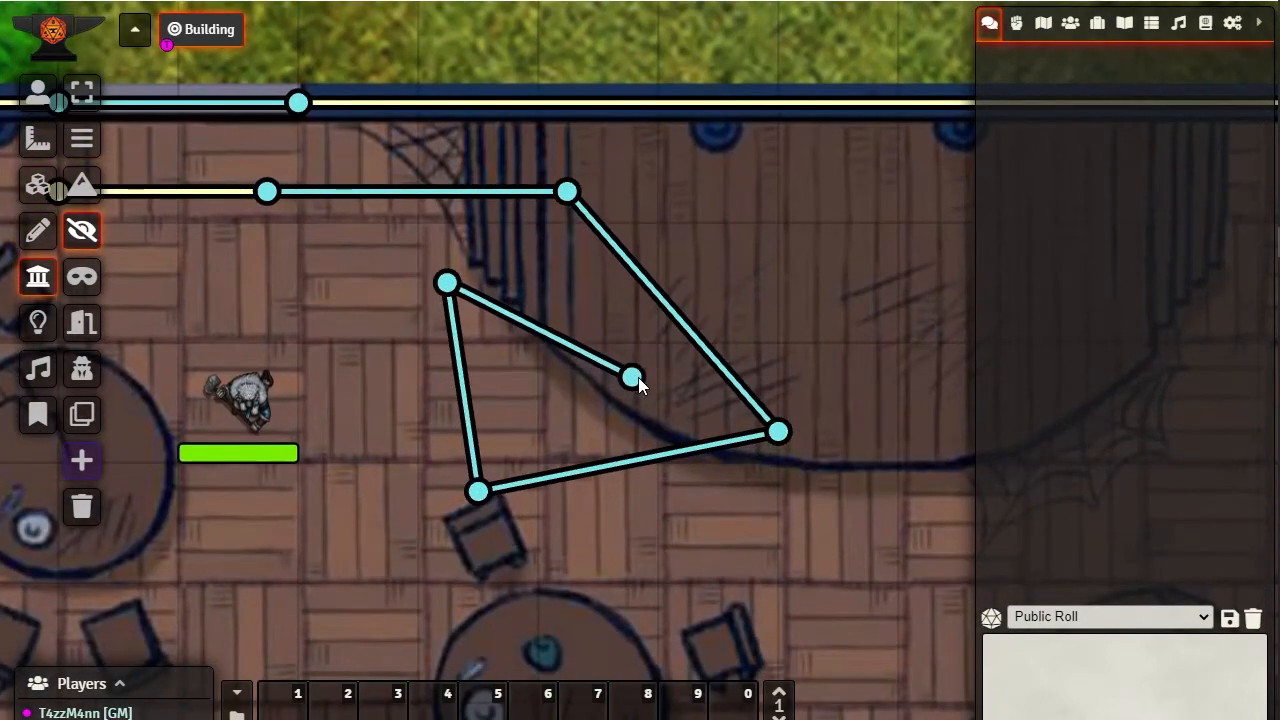
double_click(626, 371)
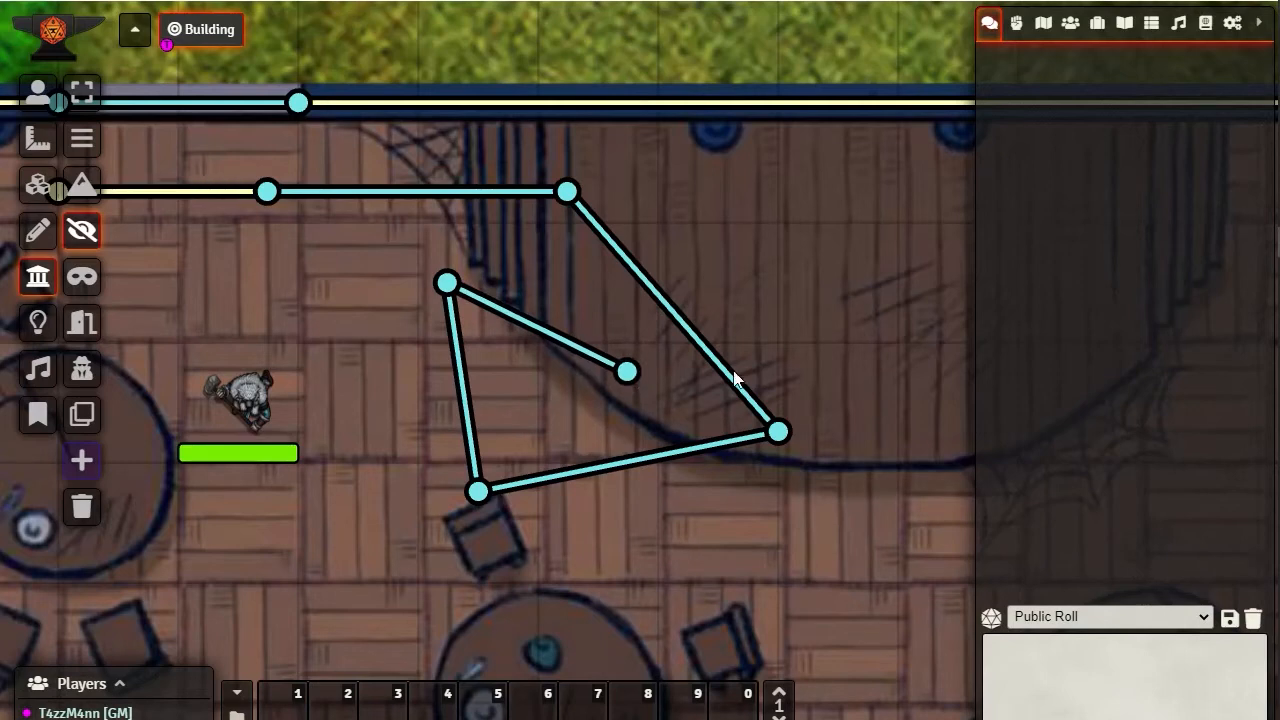
Check the wall configuration of the invisible segments meeting at the chain's western corner, and close it without changes
left_click(570, 193)
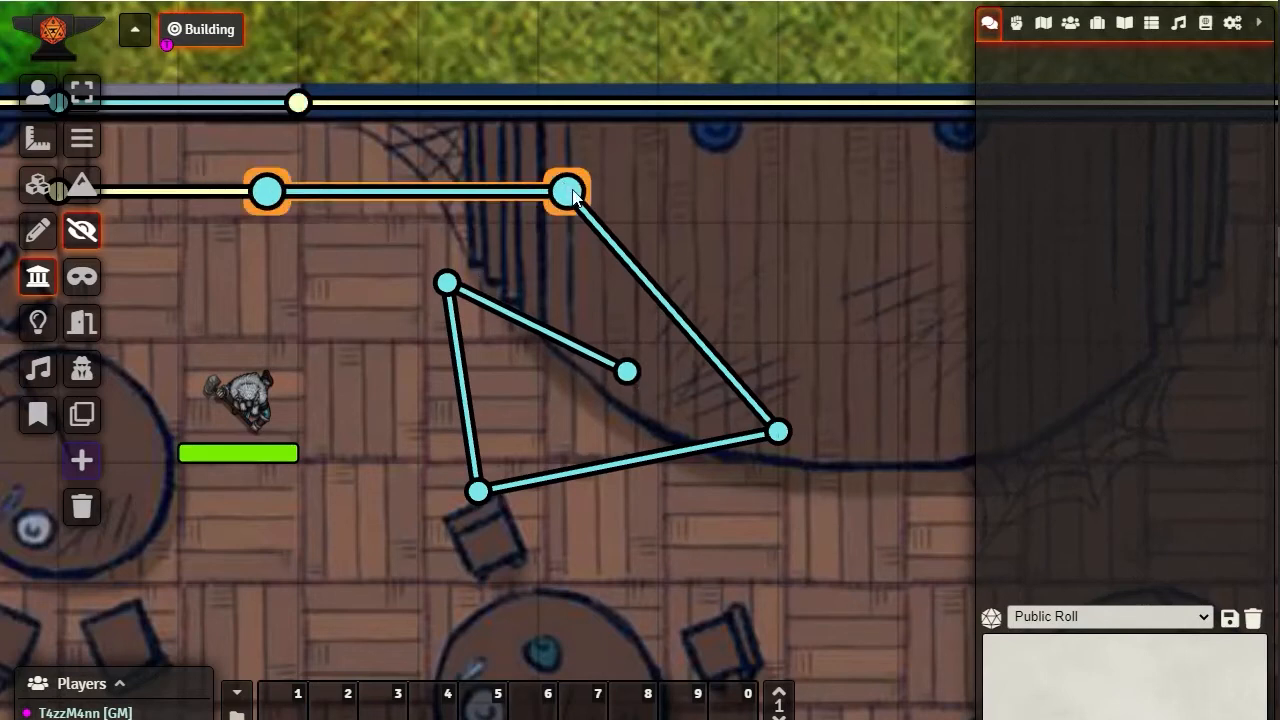
left_click(613, 244)
left_click(437, 288)
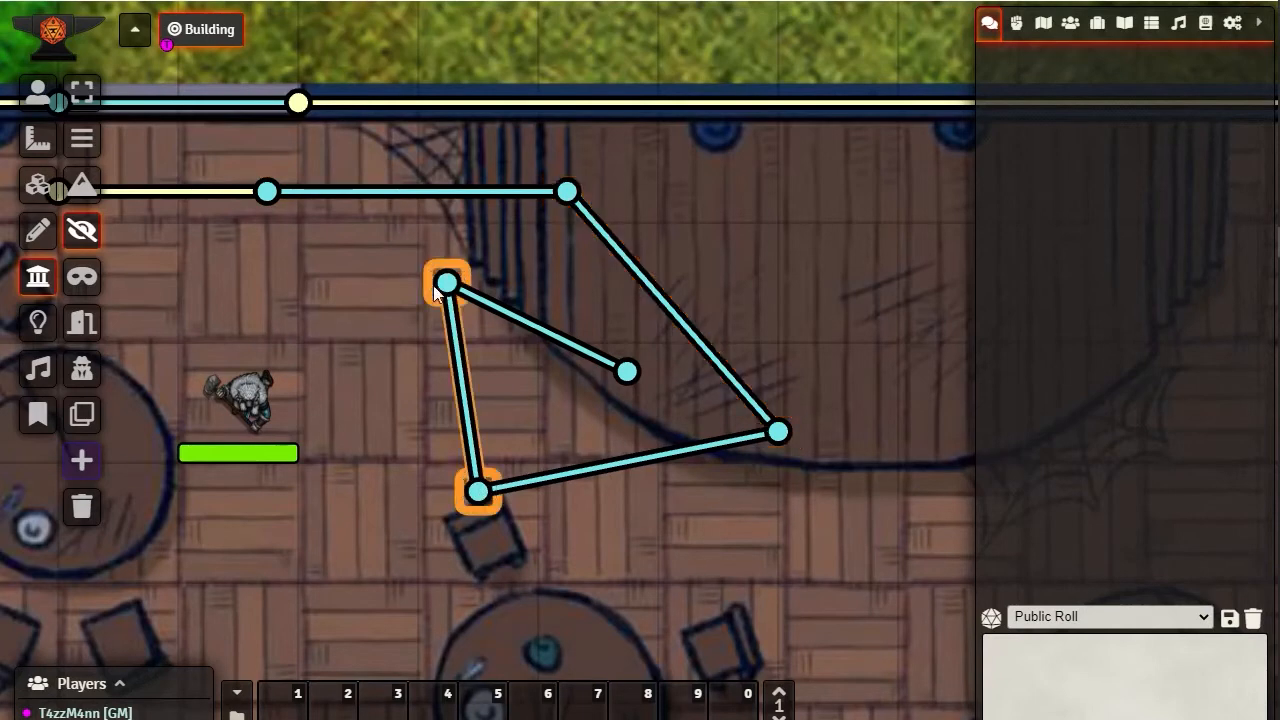
double_click(437, 288)
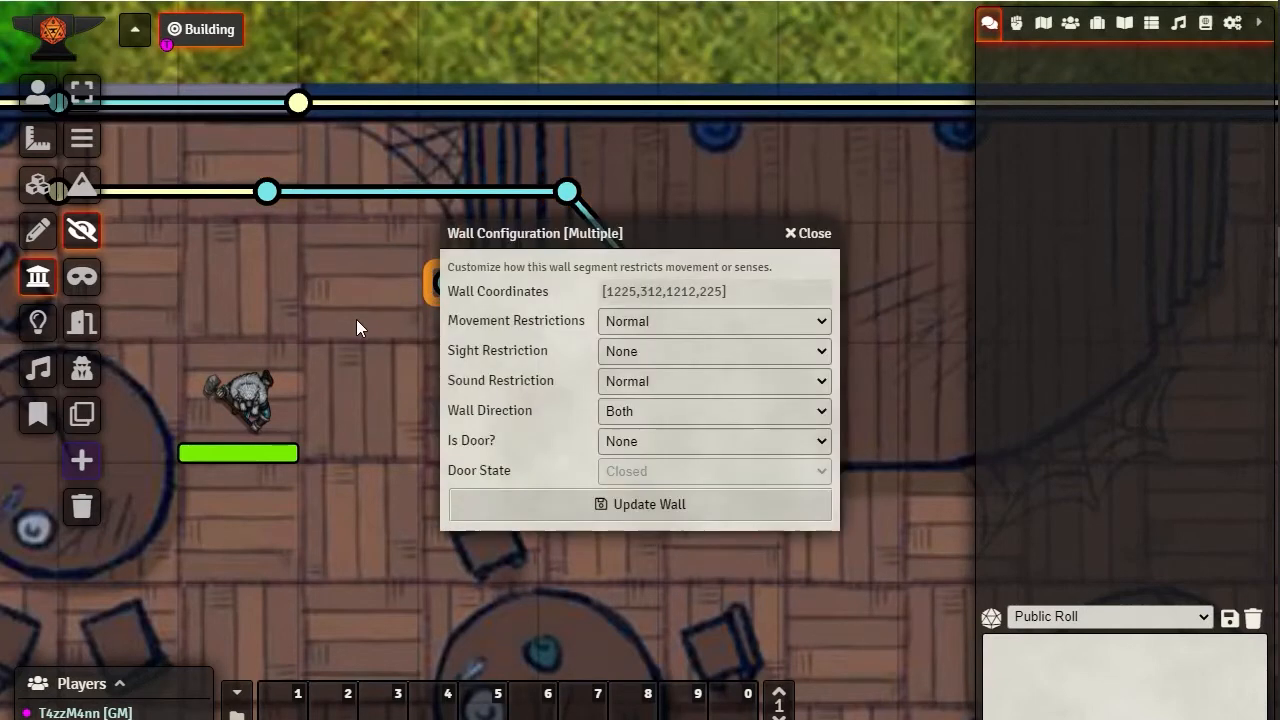
left_click(815, 234)
Reposition one end of each of the last two invisible segments, and delete the last three segments of the chain
left_click_drag(626, 372, 358, 402)
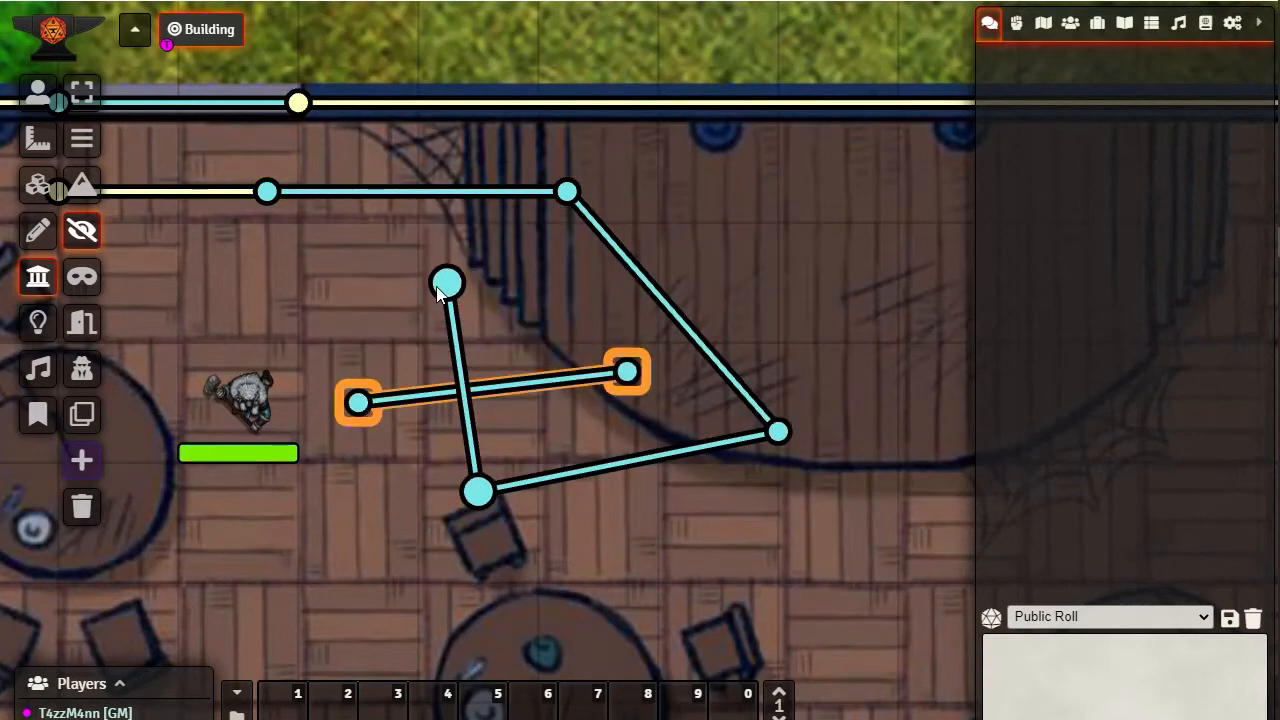
left_click_drag(437, 288, 543, 266)
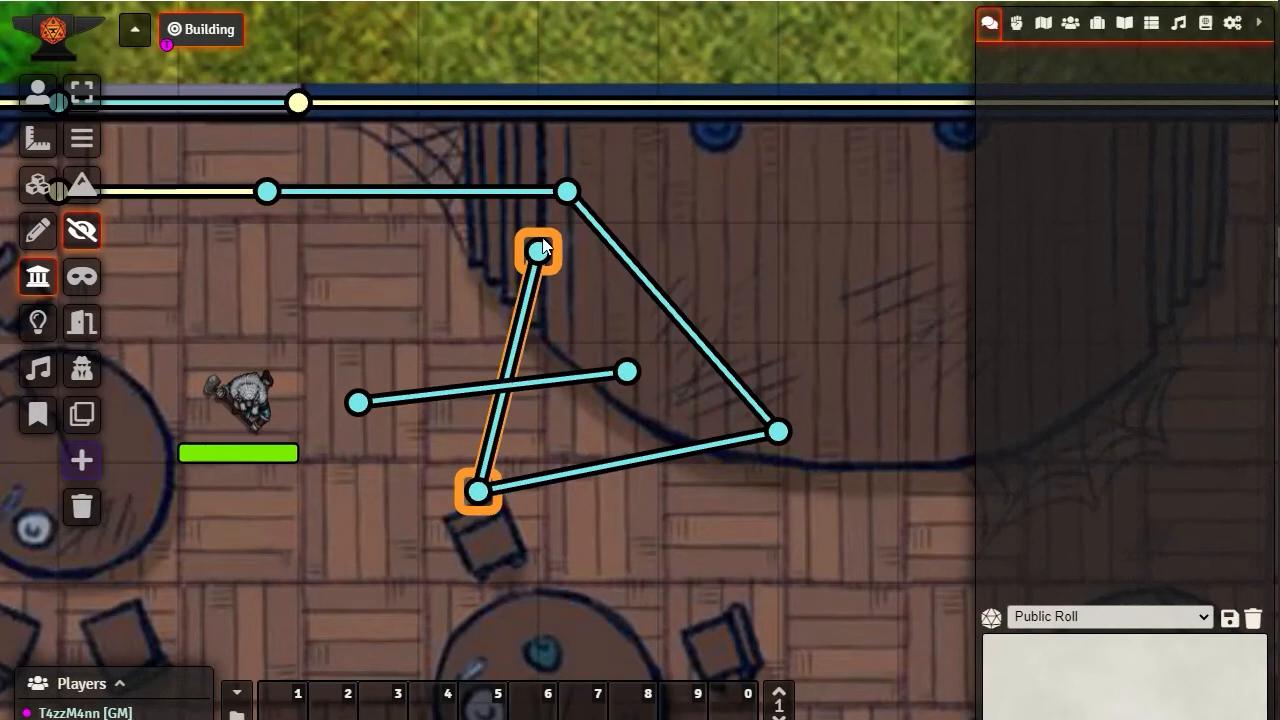
key("Delete")
left_click(363, 405)
key("Delete")
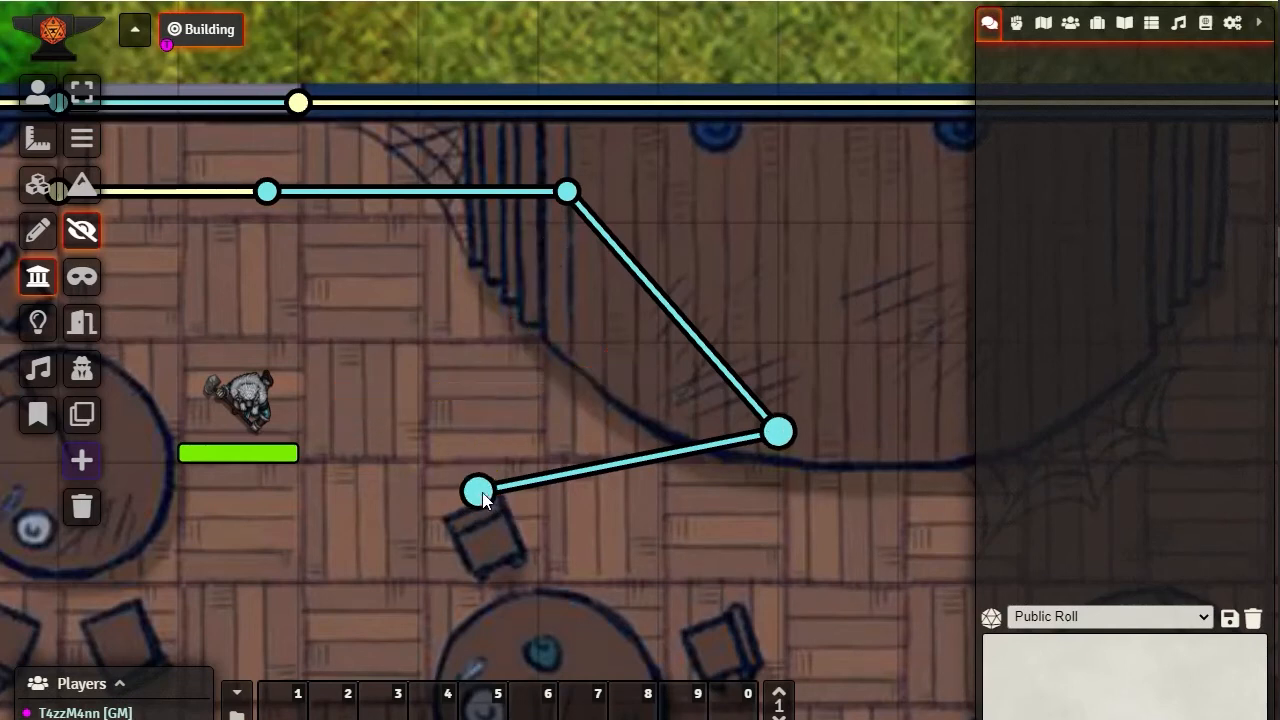
left_click(479, 494)
key("Delete")
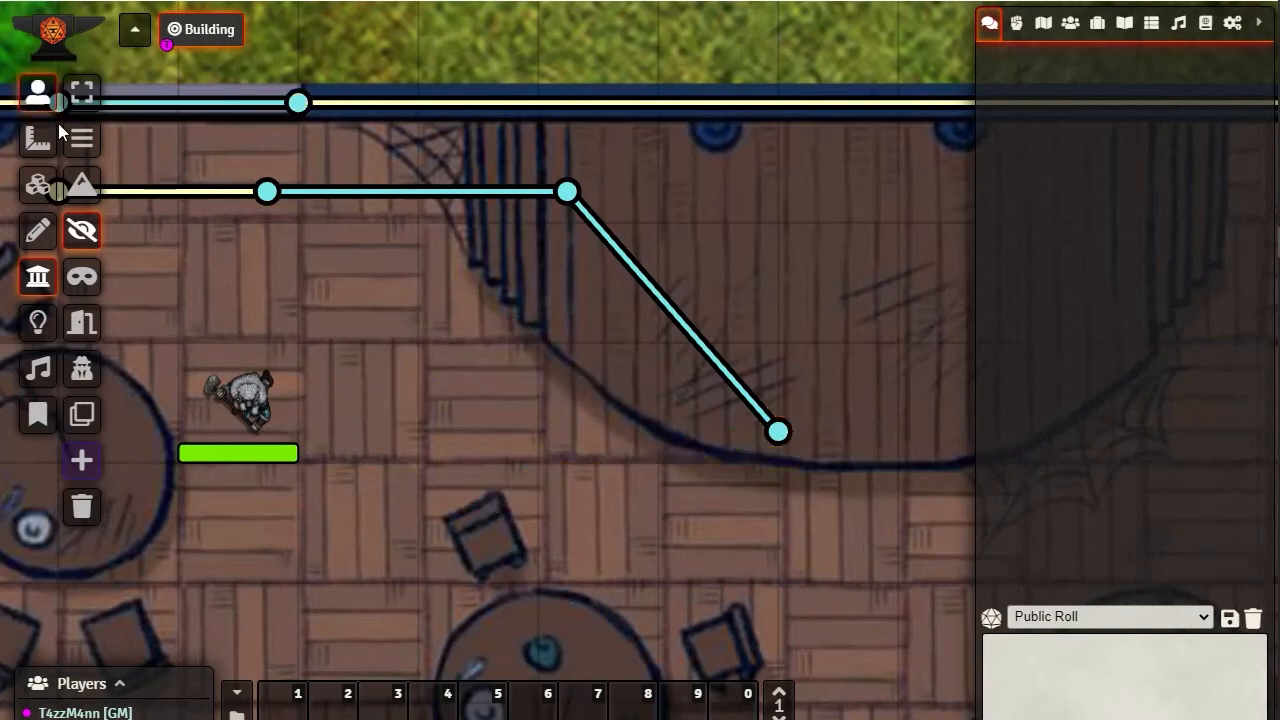
Delete the two remaining invisible segments over the stage and the short normal wall south of the window
left_click(82, 92)
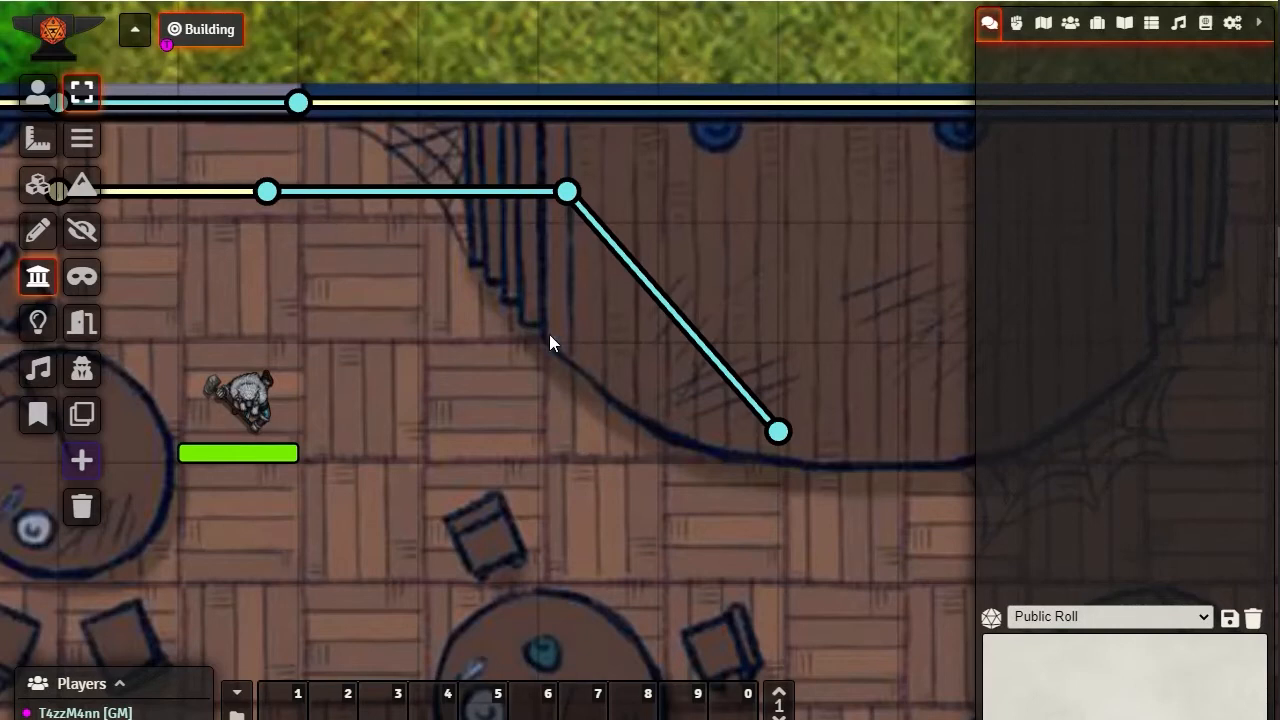
left_click(718, 365)
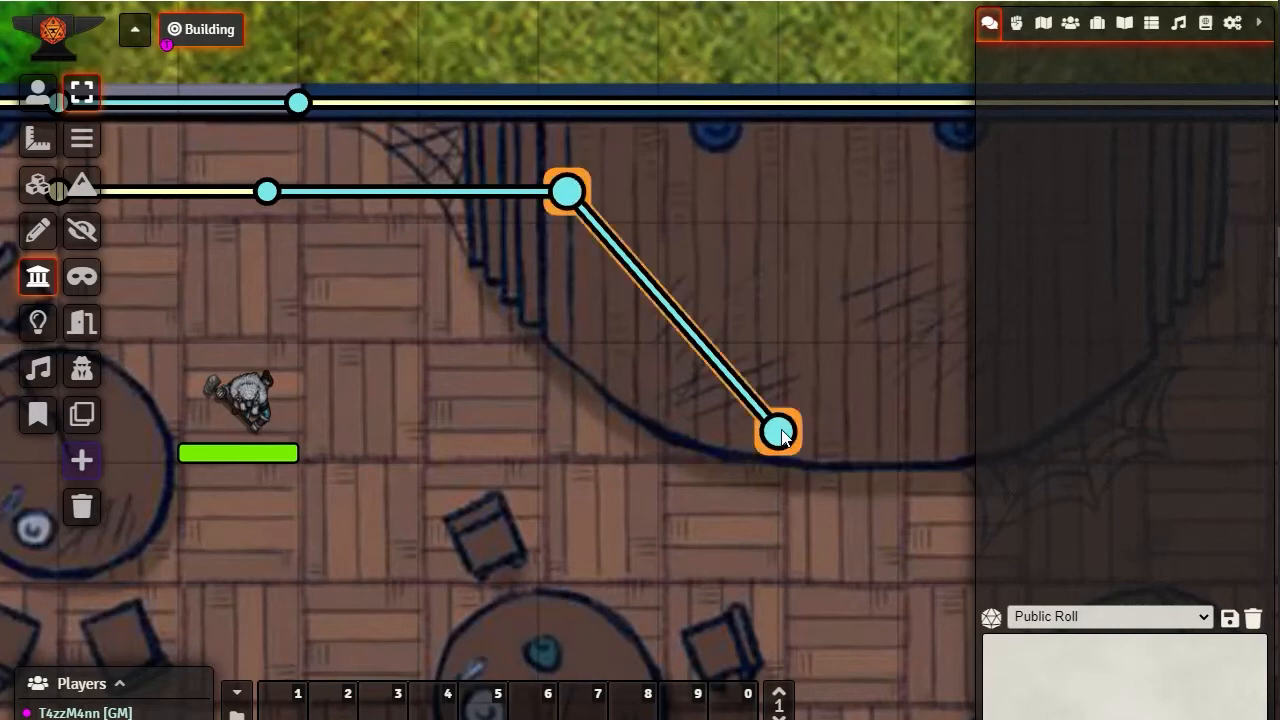
key("Delete")
left_click(567, 192)
key("Delete")
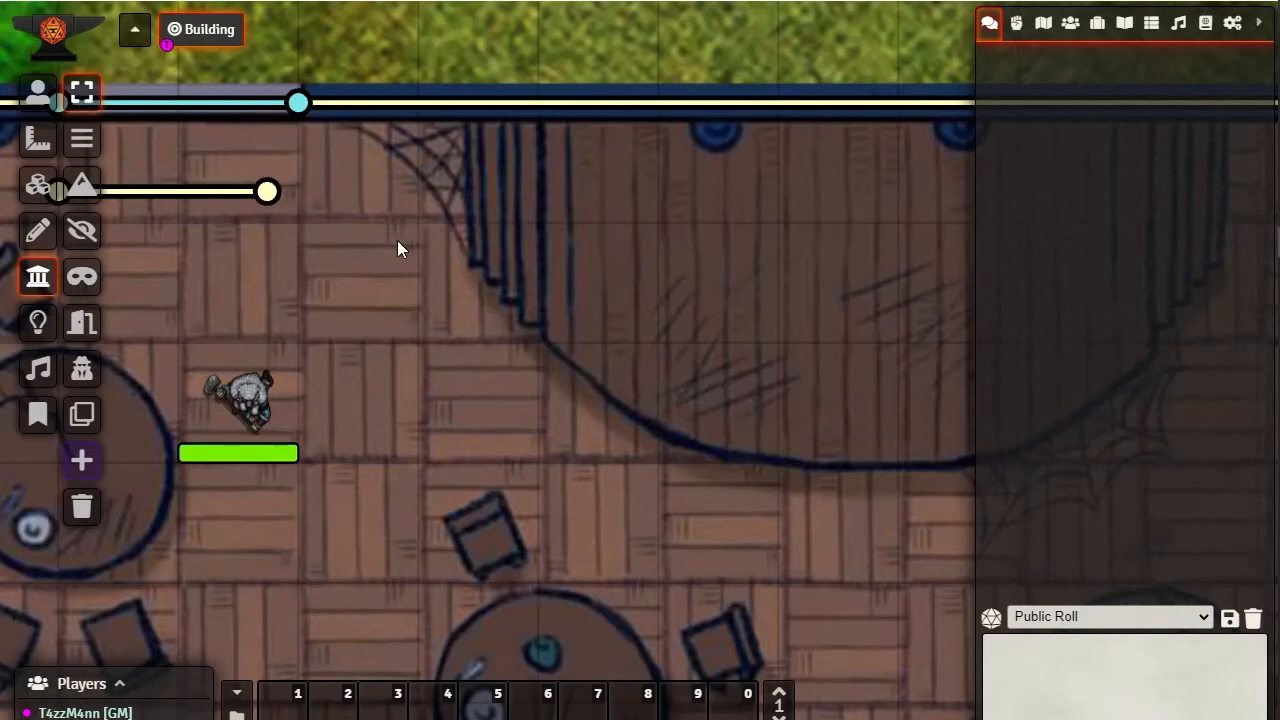
left_click(268, 194)
key("Delete")
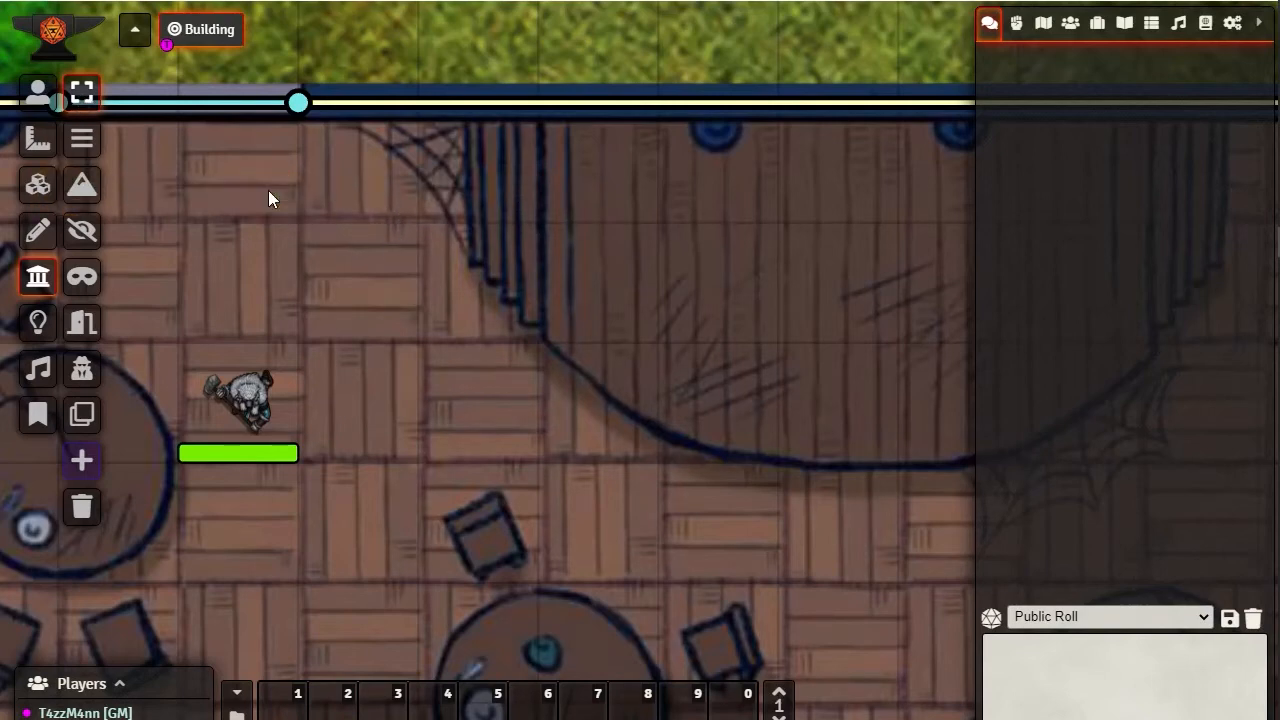
Draw a slanted normal wall from north of Merric to the stage, and delete it again
left_click(82, 140)
mouse_move(240, 257)
left_mouse_down()
mouse_move(777, 311)
mouse_move(747, 311)
left_mouse_up()
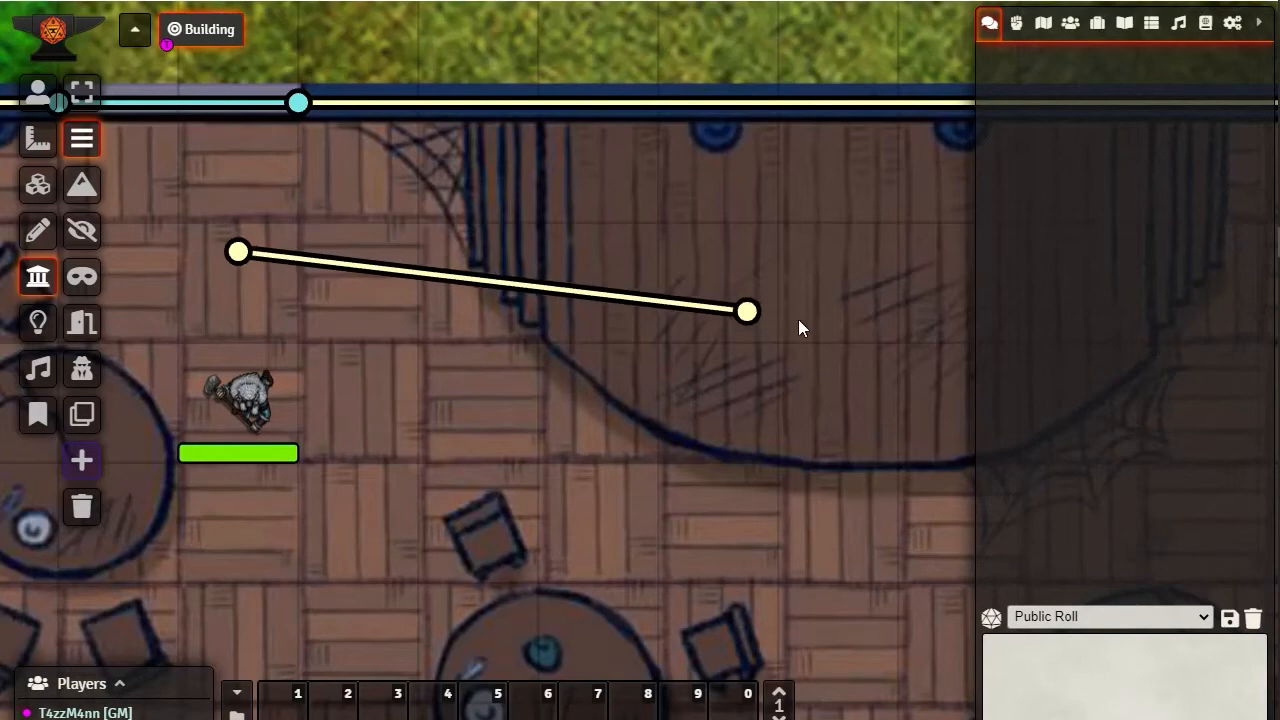
left_click(746, 315)
key("Delete")
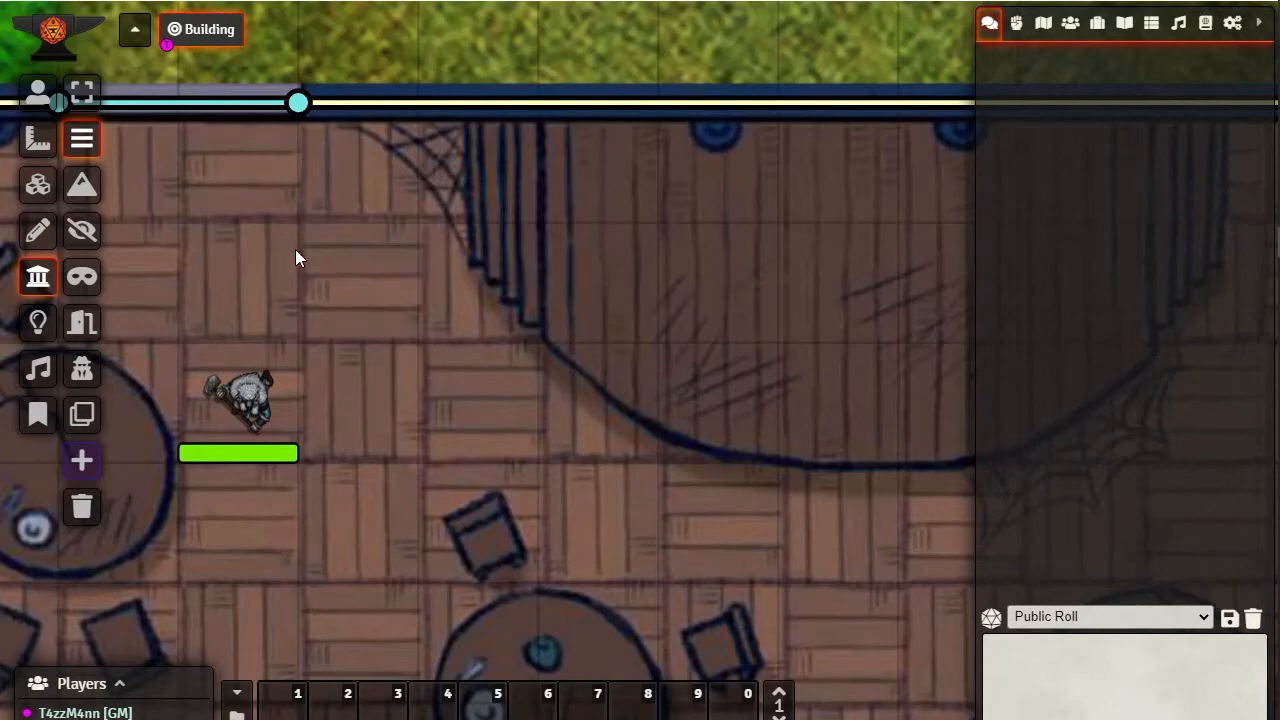
left_click_drag(295, 249, 612, 308)
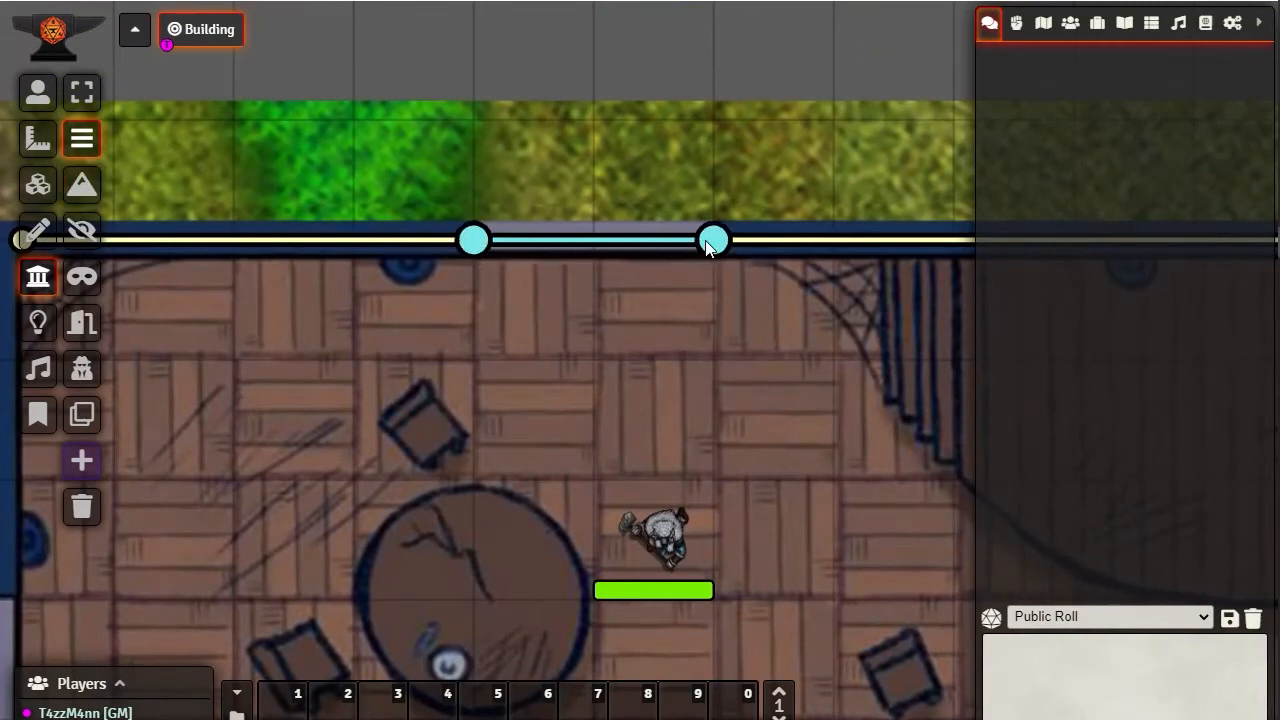
Check the configuration of the north wall beside the window, and set the window segment's sight restriction to Normal with direction Both
double_click(472, 240)
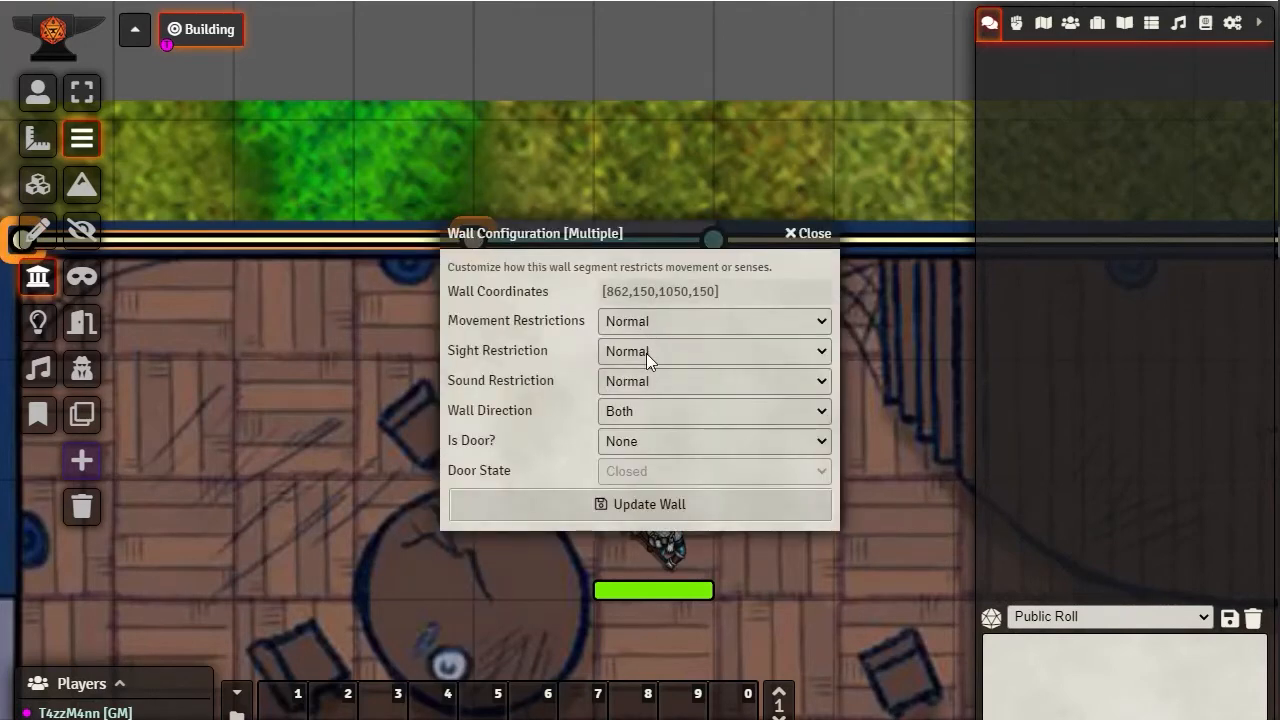
left_click(816, 234)
double_click(646, 241)
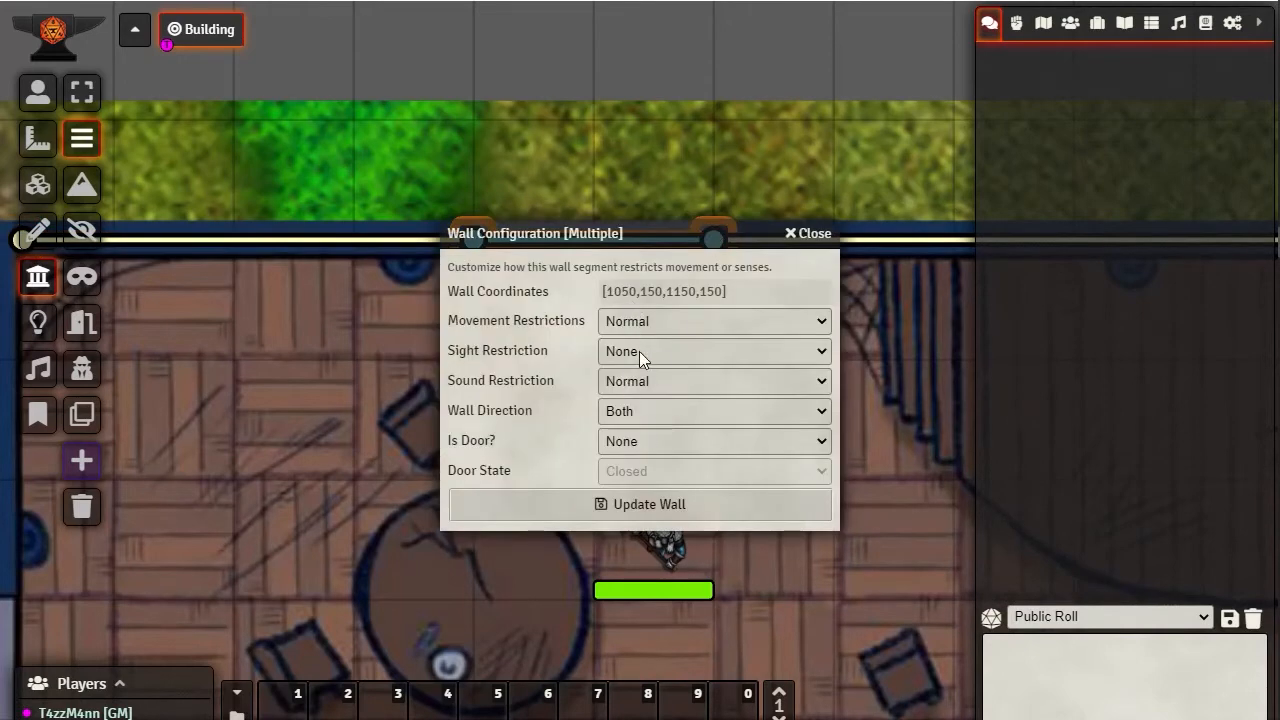
left_click(639, 351)
left_click(656, 389)
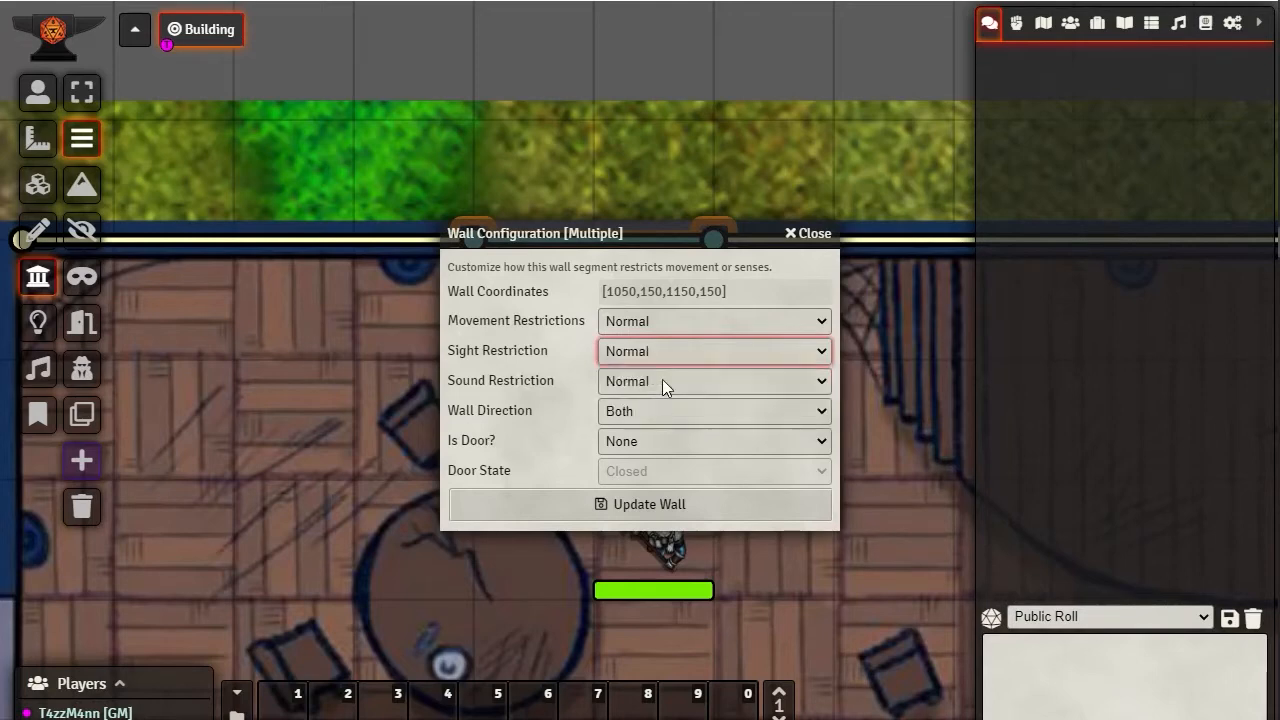
left_click(632, 416)
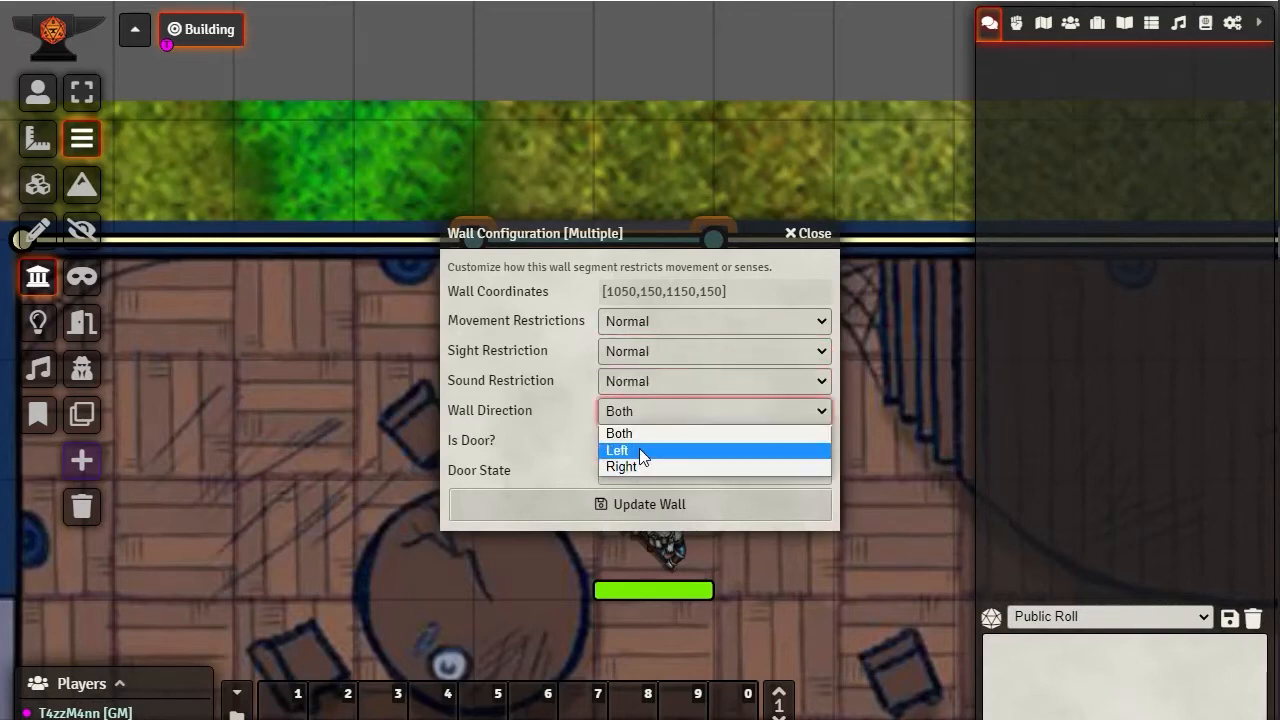
left_click(640, 434)
left_click(620, 505)
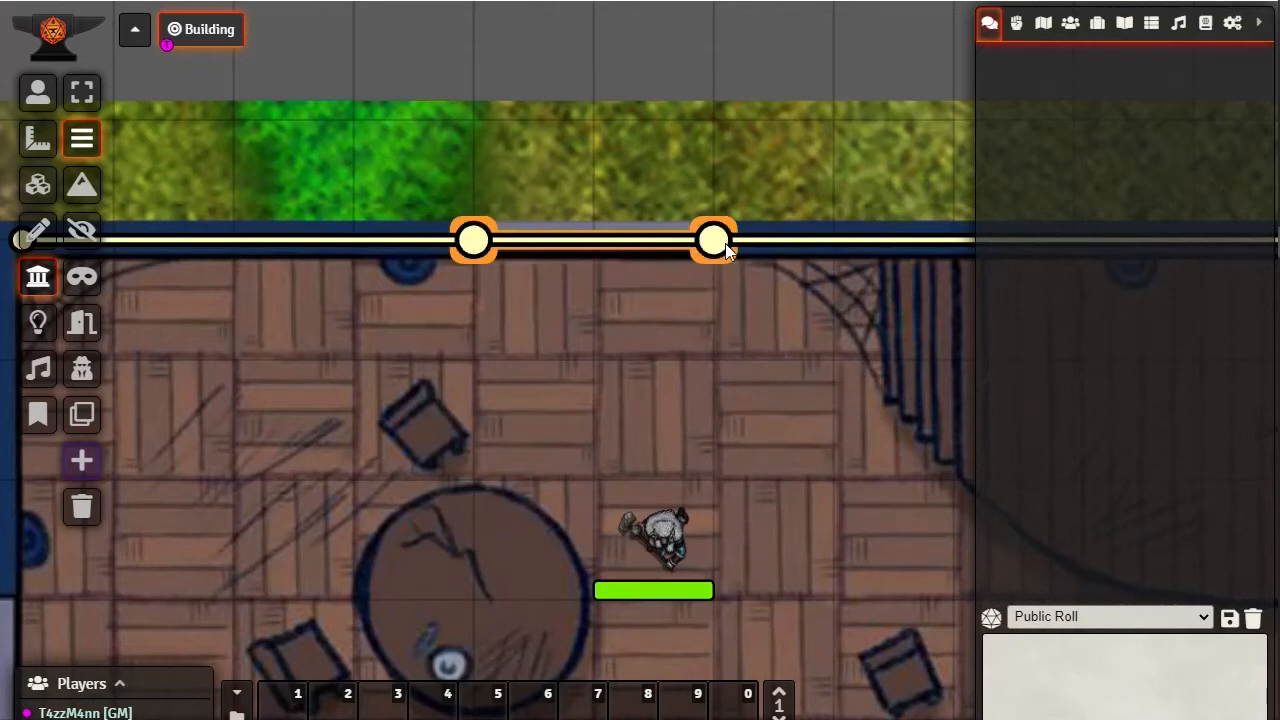
Delete the wall segment across the north window and reload the page
key("Delete")
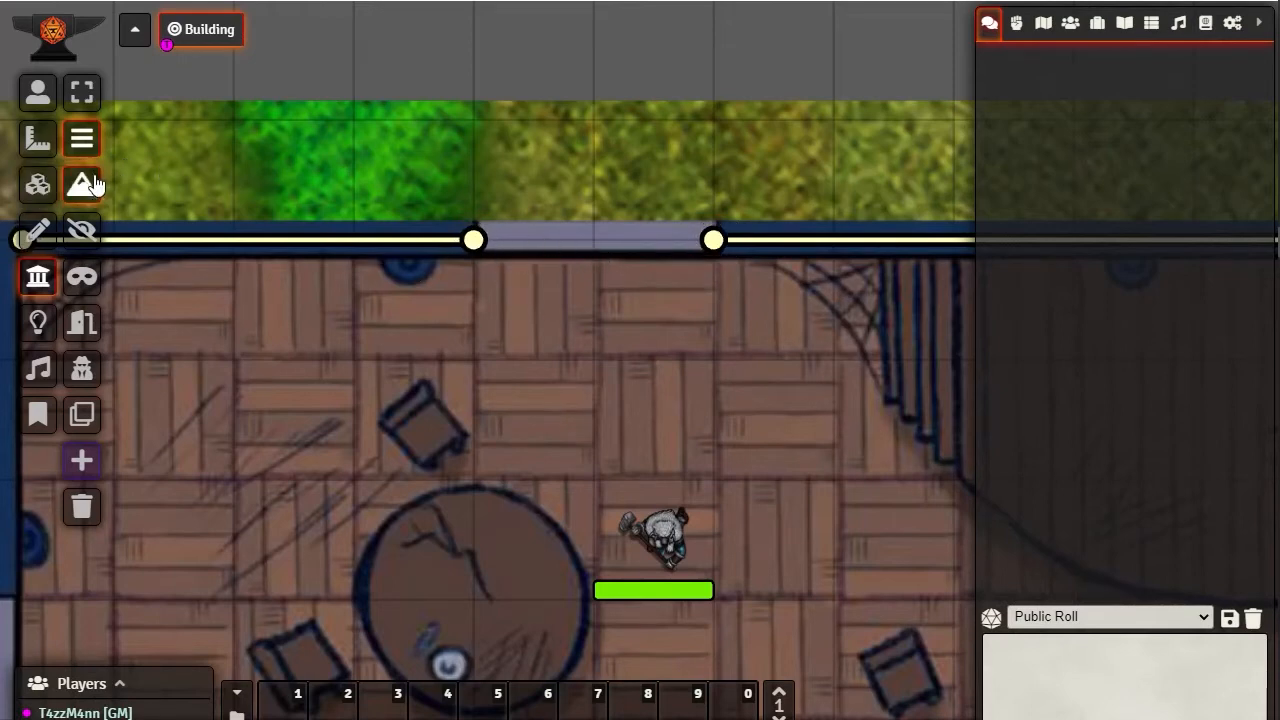
left_click(82, 230)
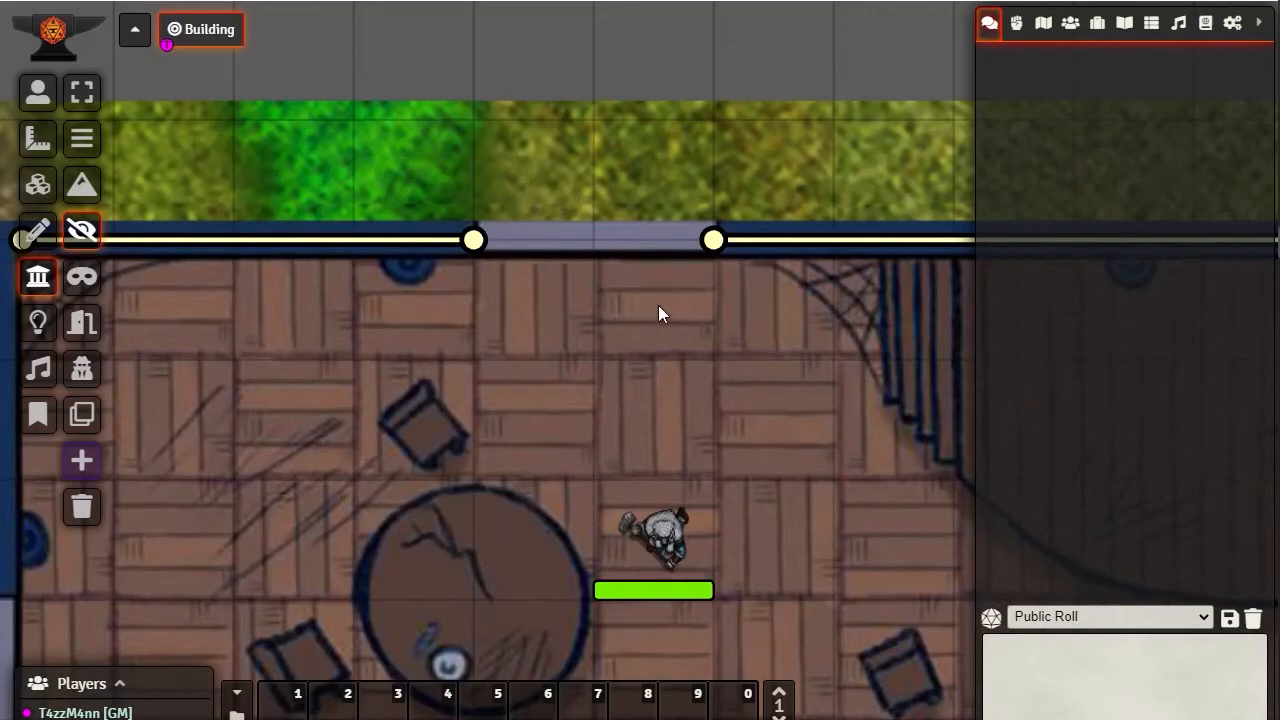
key("F5")
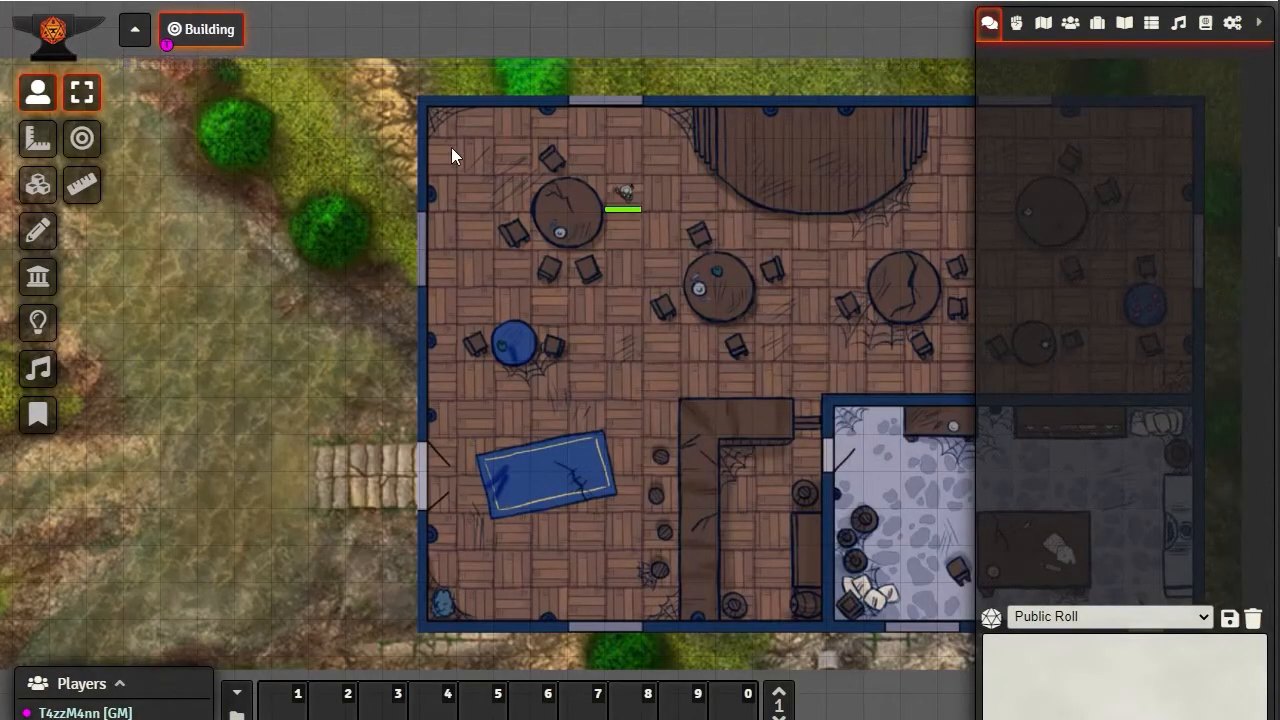
Draw an invisible wall across the north window, with both ends joined to the endpoints of the neighbouring normal walls
left_click(38, 276)
scroll(640, 330, "up", 5)
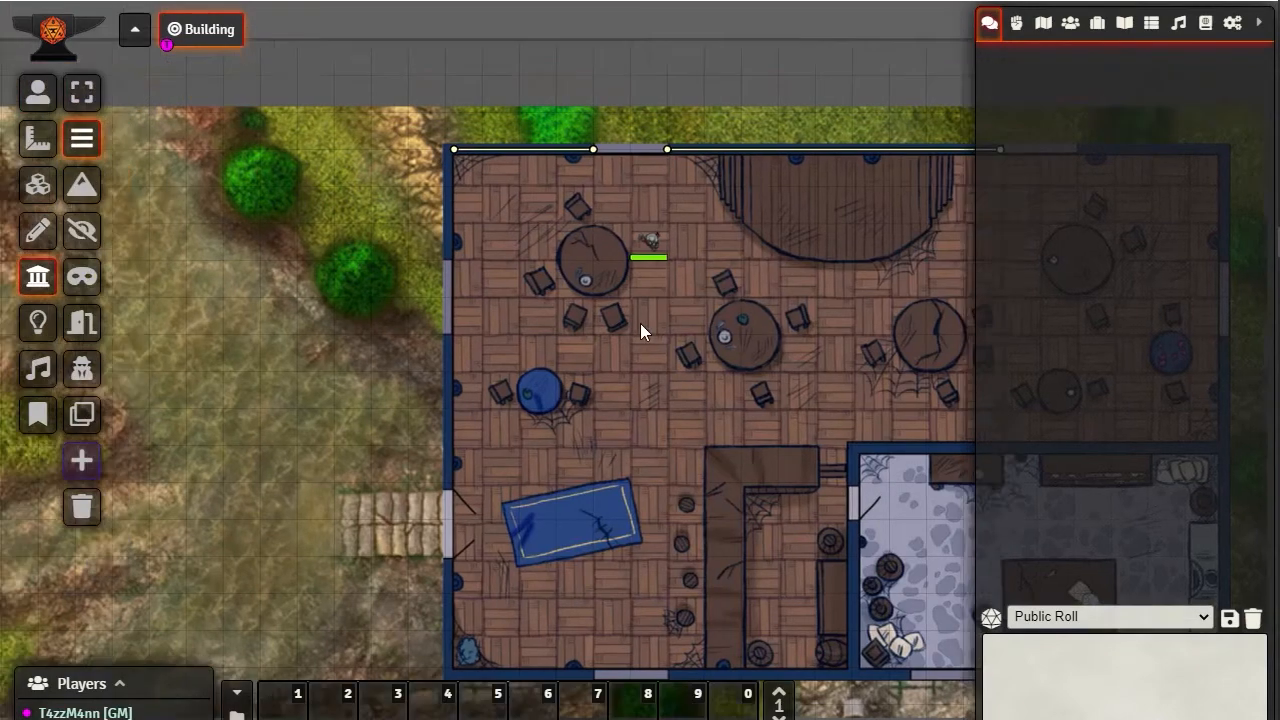
scroll(649, 379, "up", 5)
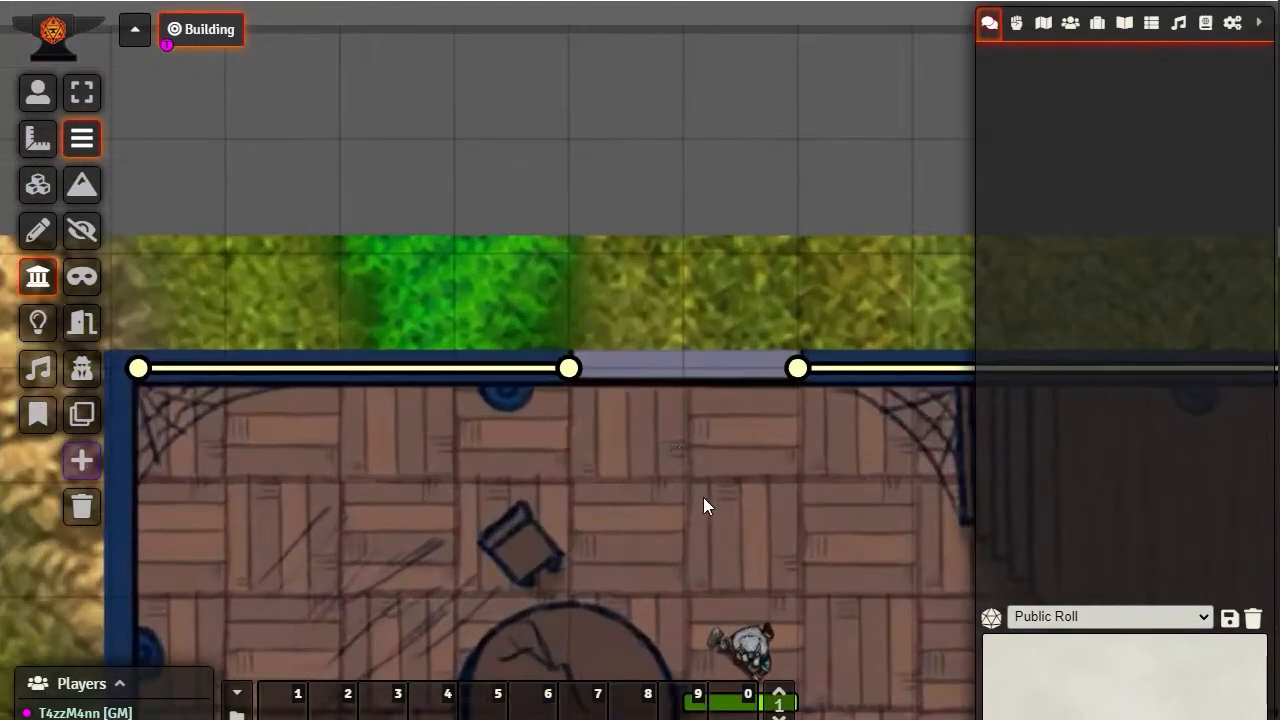
left_click_drag(731, 551, 524, 321)
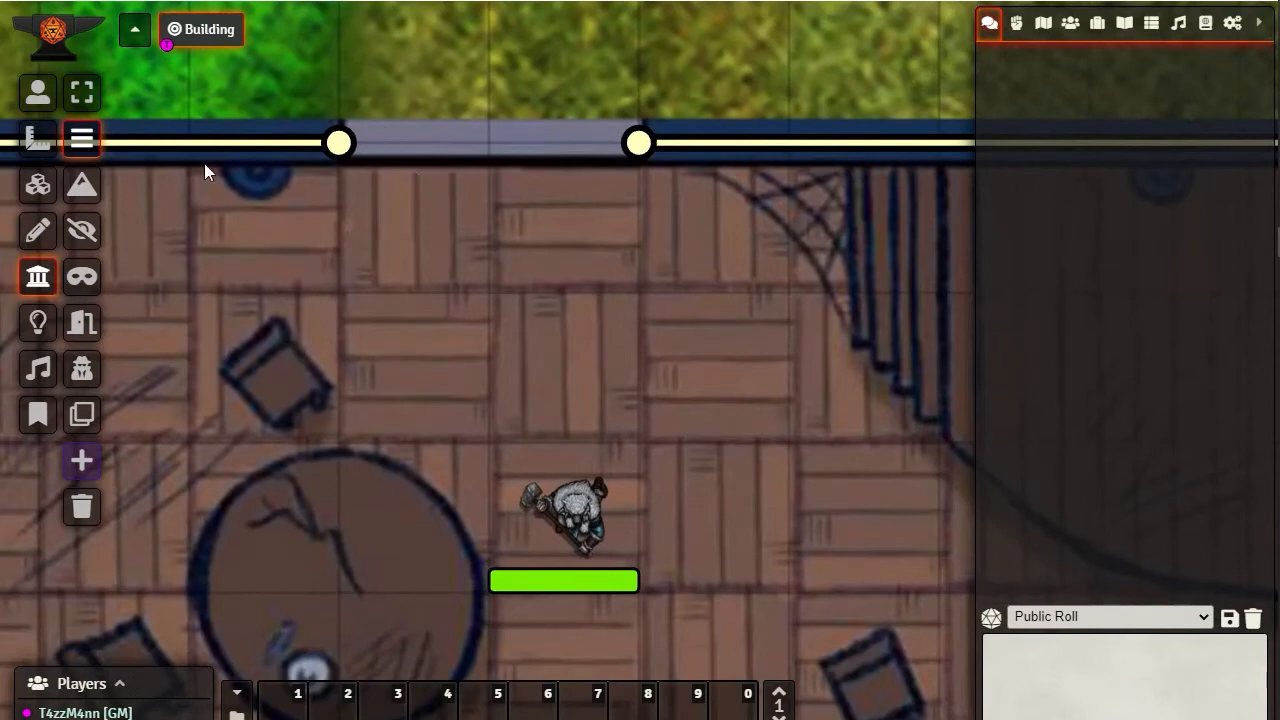
left_click(82, 230)
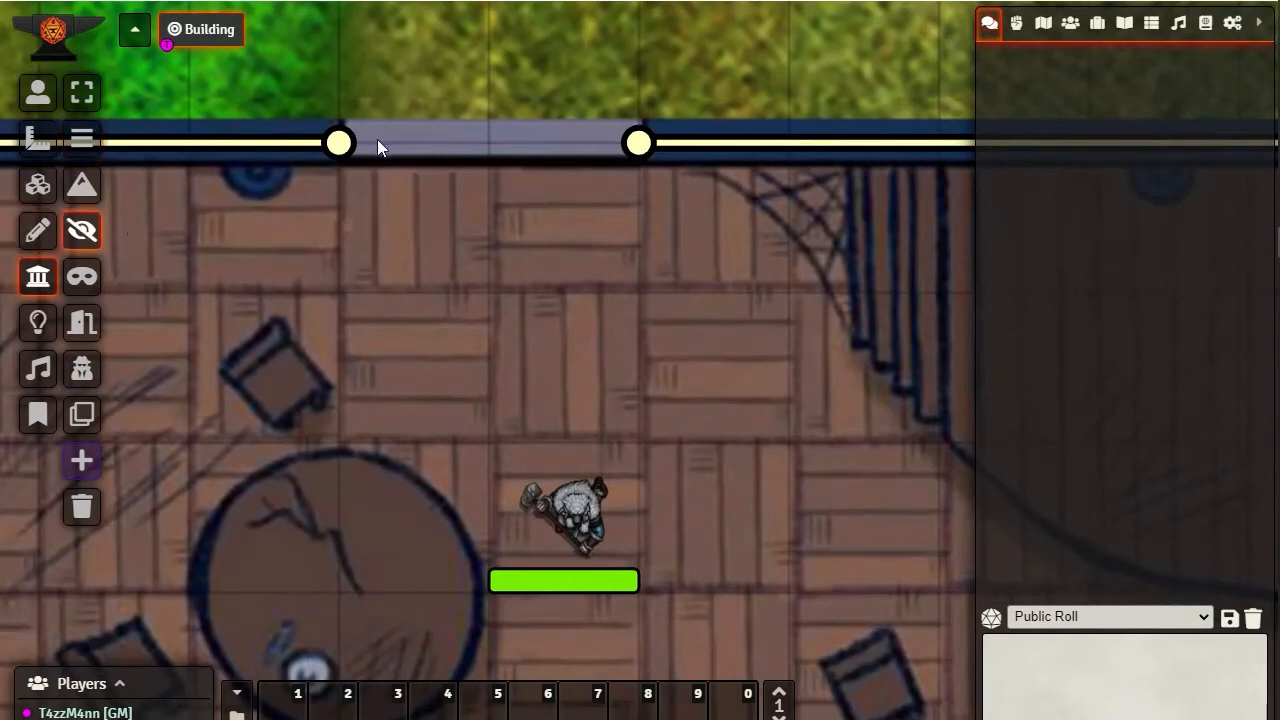
left_click_drag(377, 141, 643, 148)
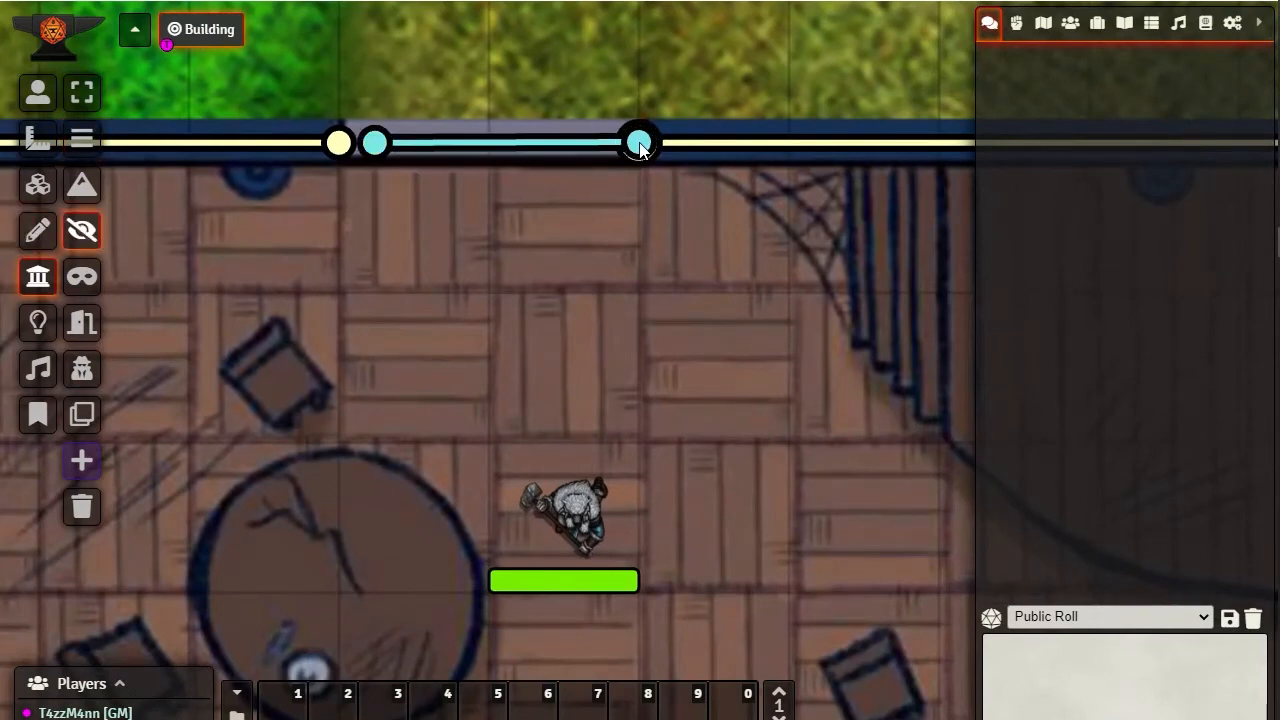
left_click(375, 148)
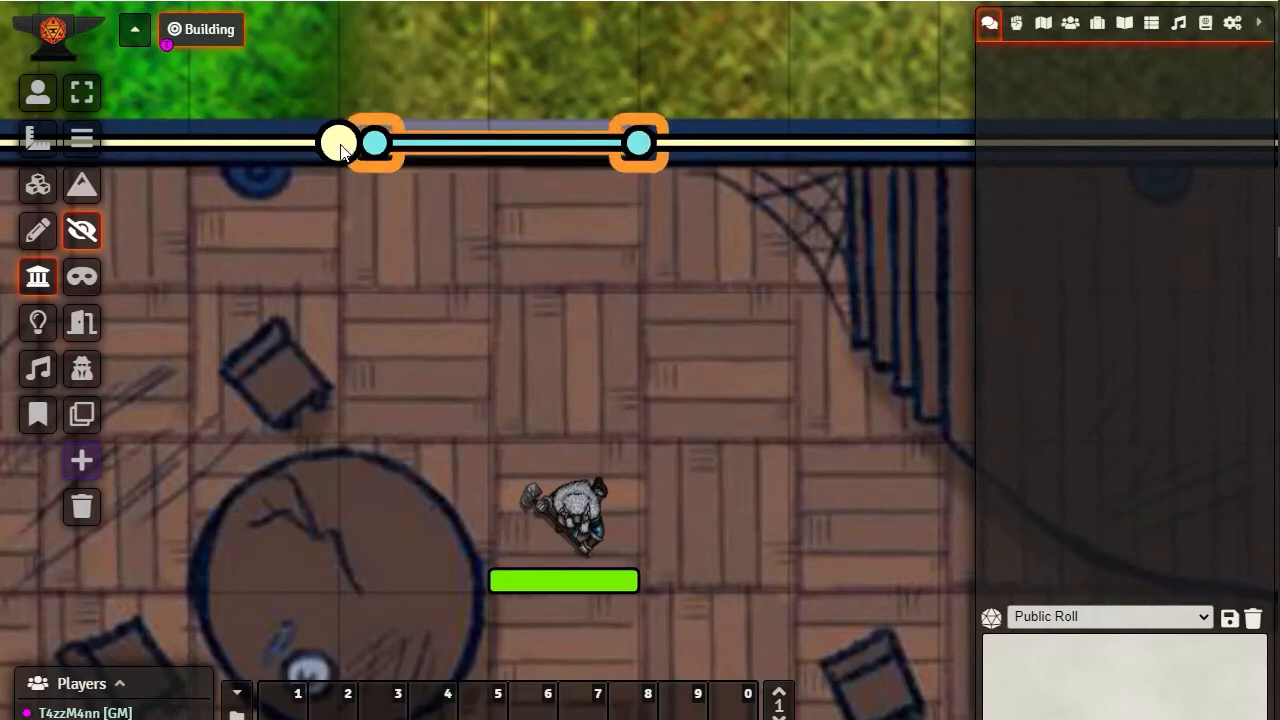
left_click_drag(375, 143, 338, 143)
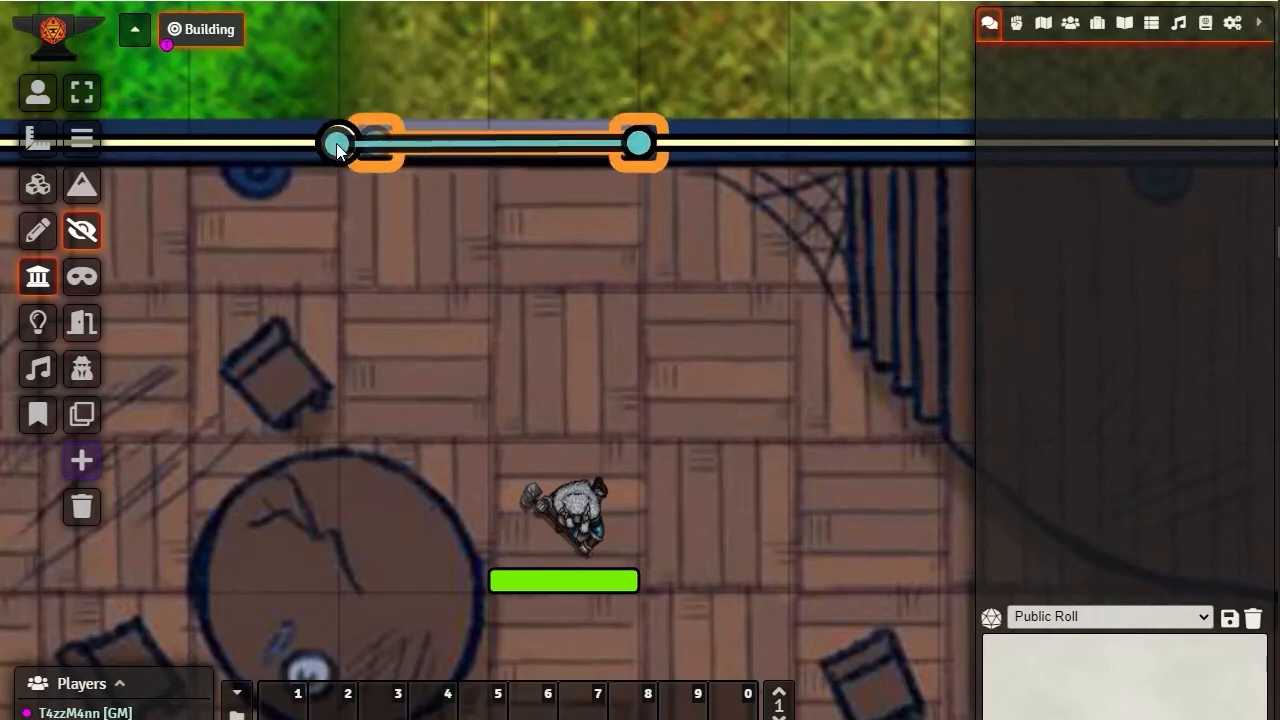
Move the western end of the north wall out to the building's outer northwest corner
left_click_drag(744, 314, 214, 322)
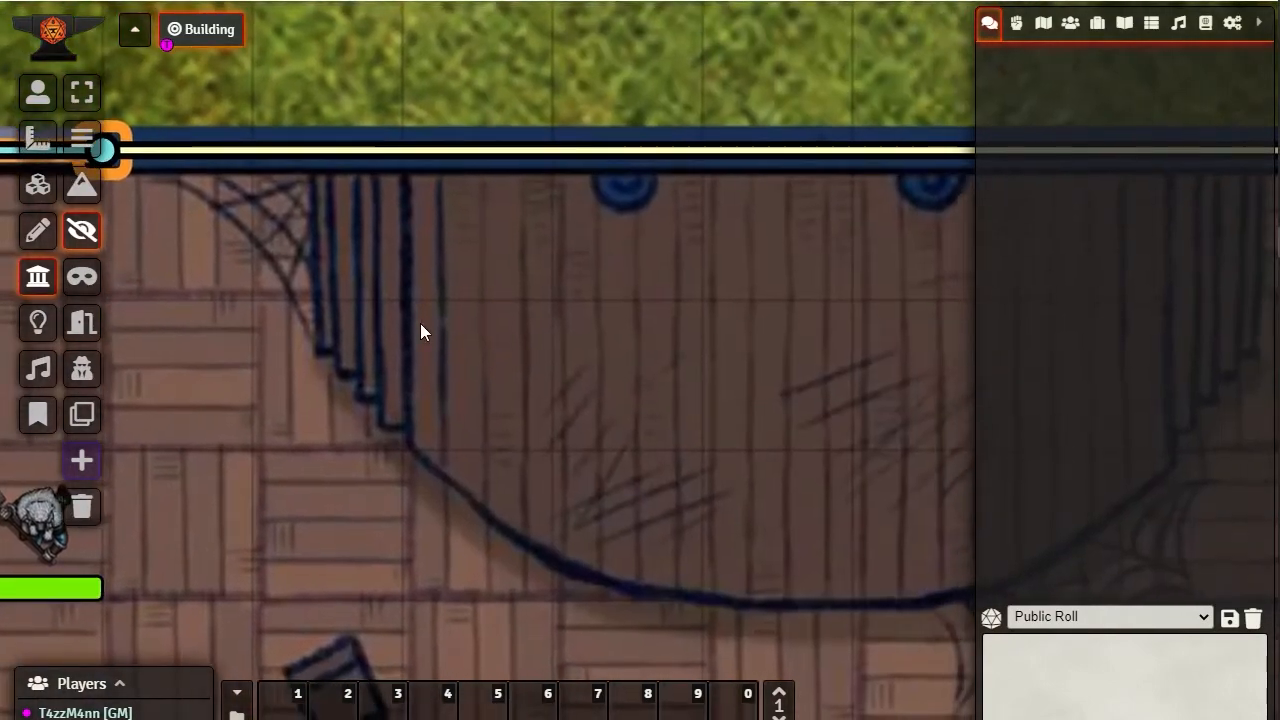
left_click_drag(566, 326, 42, 364)
left_click_drag(636, 352, 1025, 398)
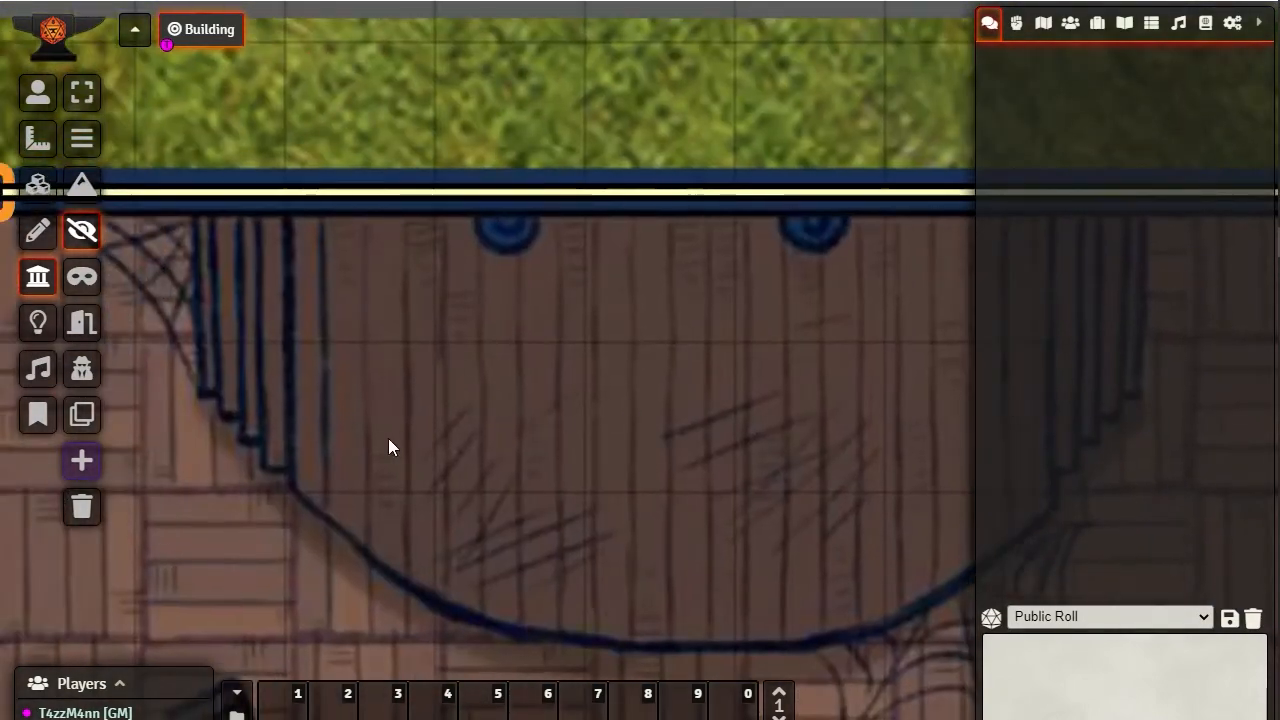
left_click_drag(388, 438, 926, 284)
left_click_drag(300, 285, 812, 225)
scroll(407, 274, "down", 14)
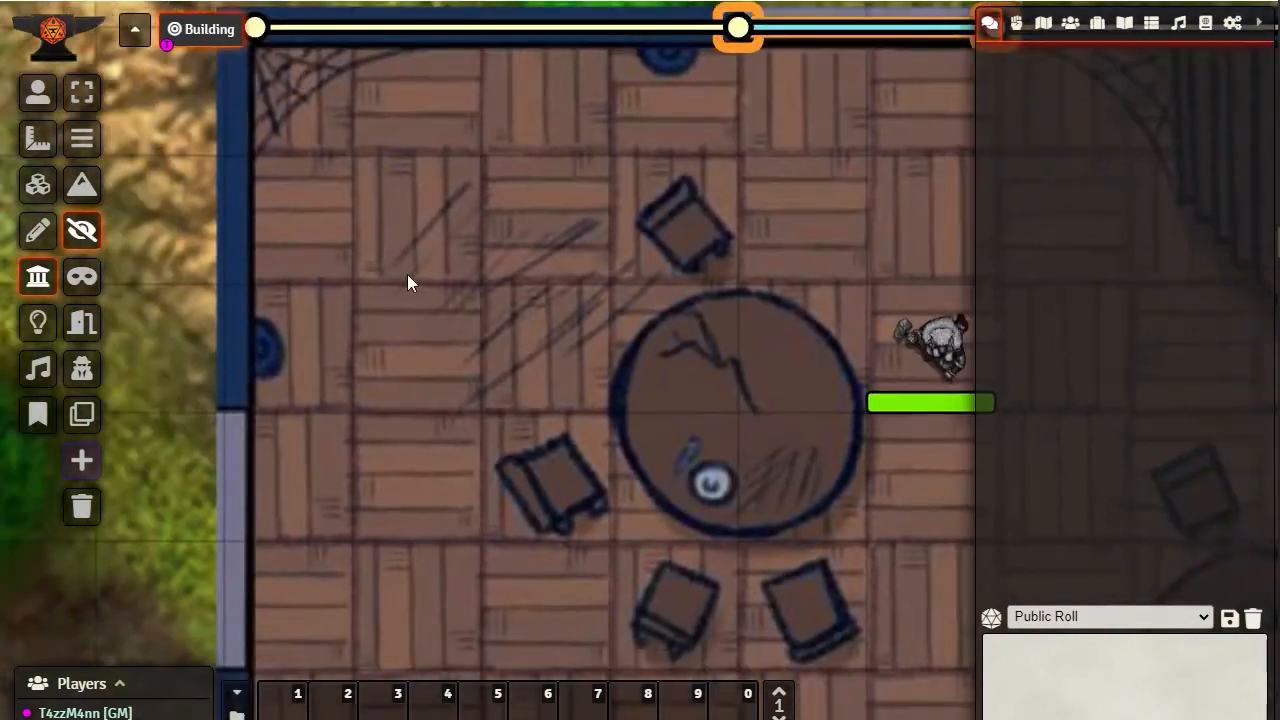
scroll(420, 180, "up", 12)
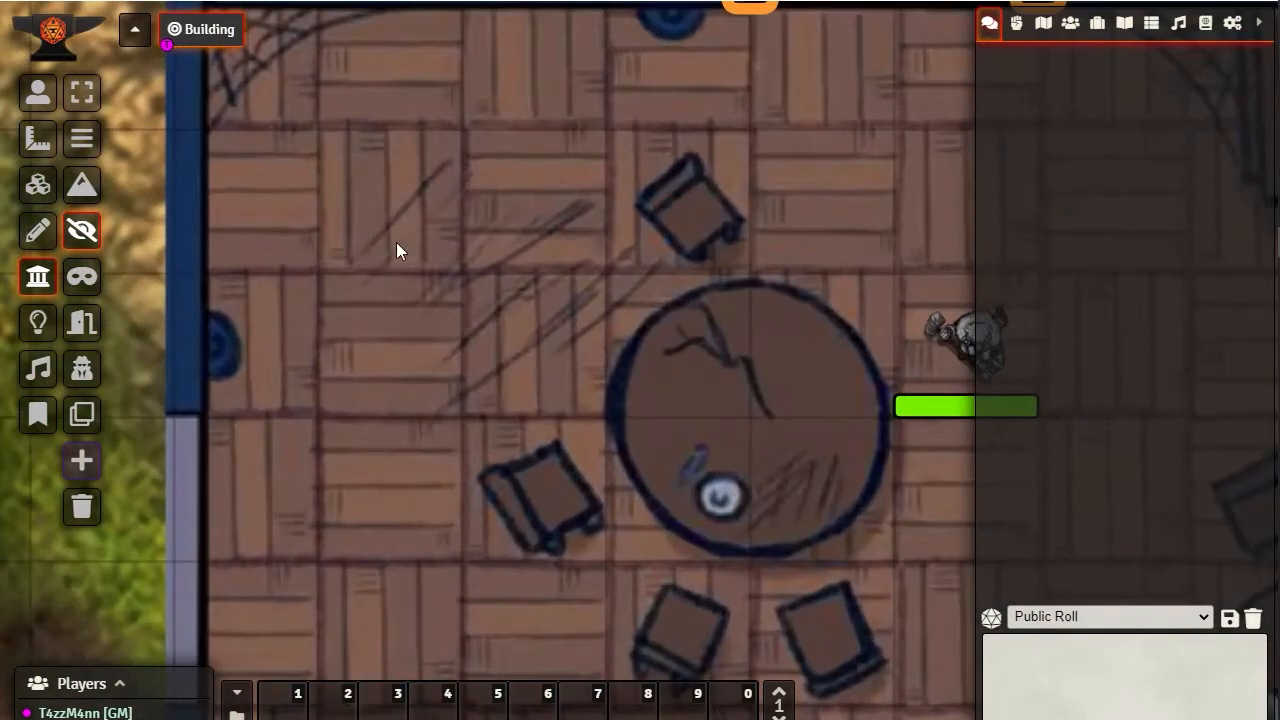
left_click_drag(397, 251, 666, 410)
scroll(664, 412, "up", 1)
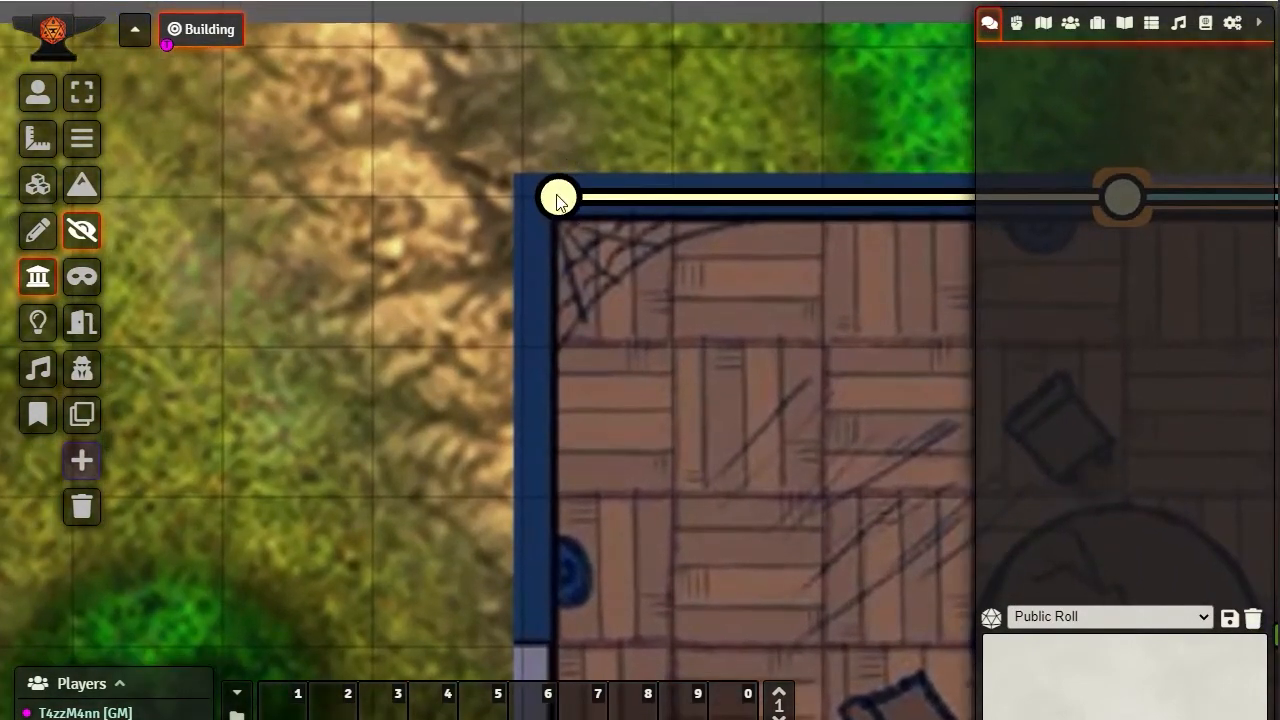
mouse_move(524, 198)
left_mouse_down()
mouse_move(570, 304)
mouse_move(537, 203)
mouse_move(540, 254)
mouse_move(677, 456)
mouse_move(620, 386)
mouse_move(531, 200)
left_mouse_up()
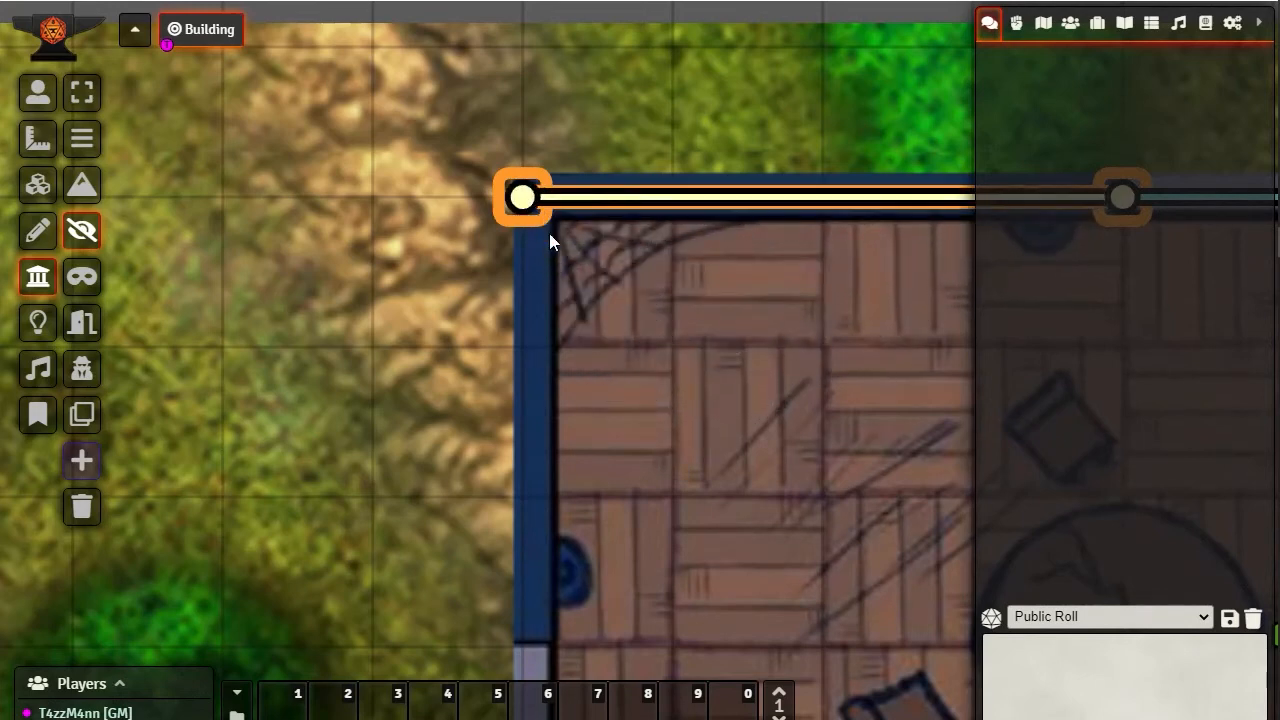
Draw a normal wall along the west side, from the north end of the west window to the northwest corner
left_click_drag(619, 408, 584, 381)
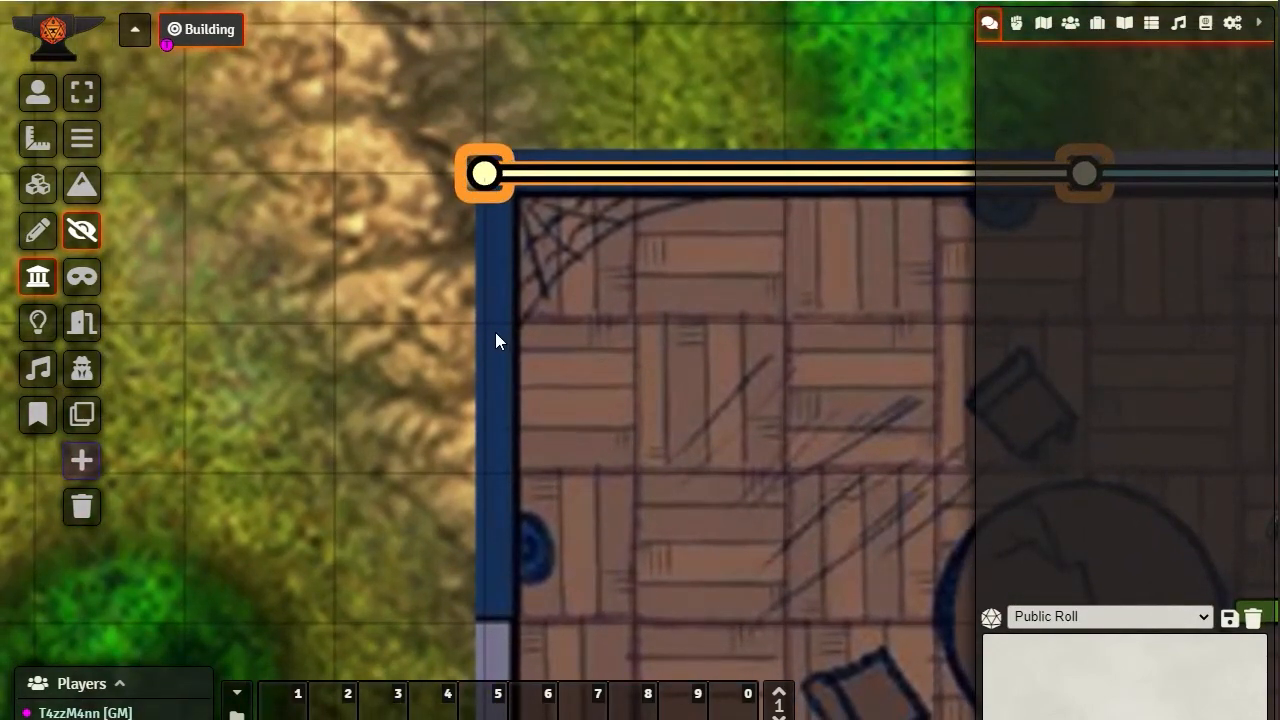
left_click(82, 138)
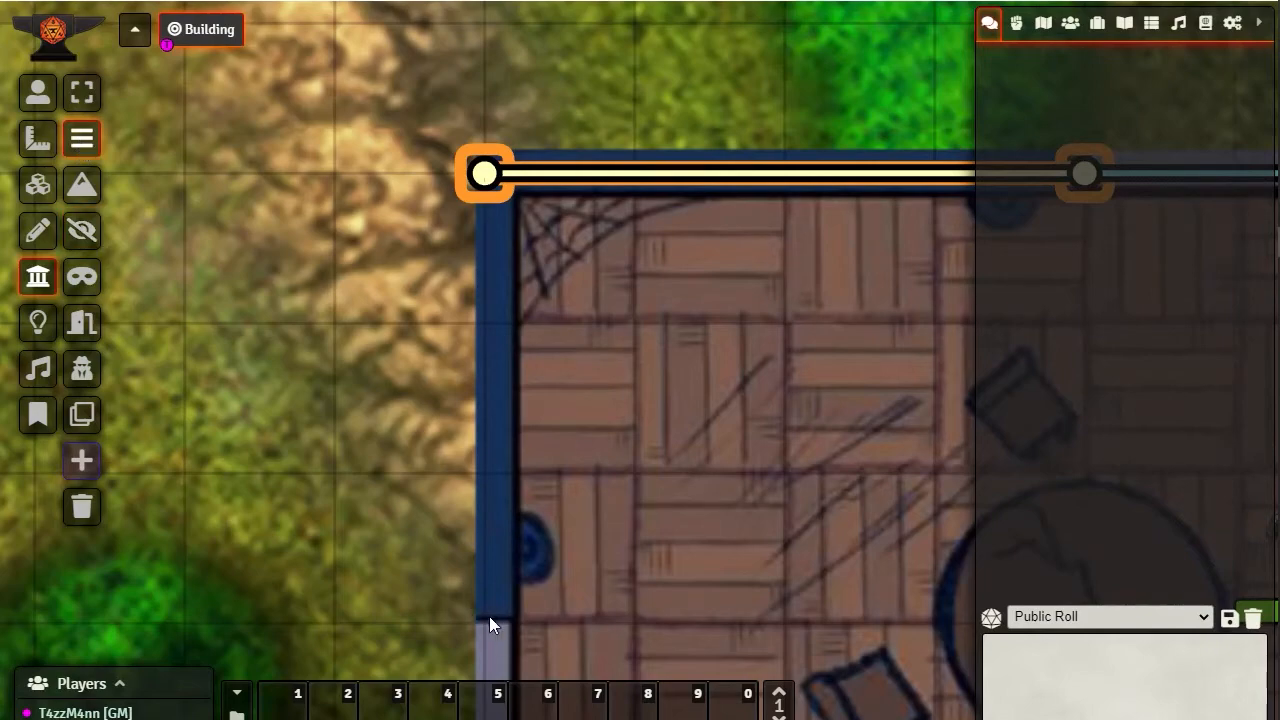
left_click_drag(489, 616, 484, 177)
Draw a normal wall along the west side, from the south end of the window to the north edge of the entrance
left_click_drag(684, 449, 688, 156)
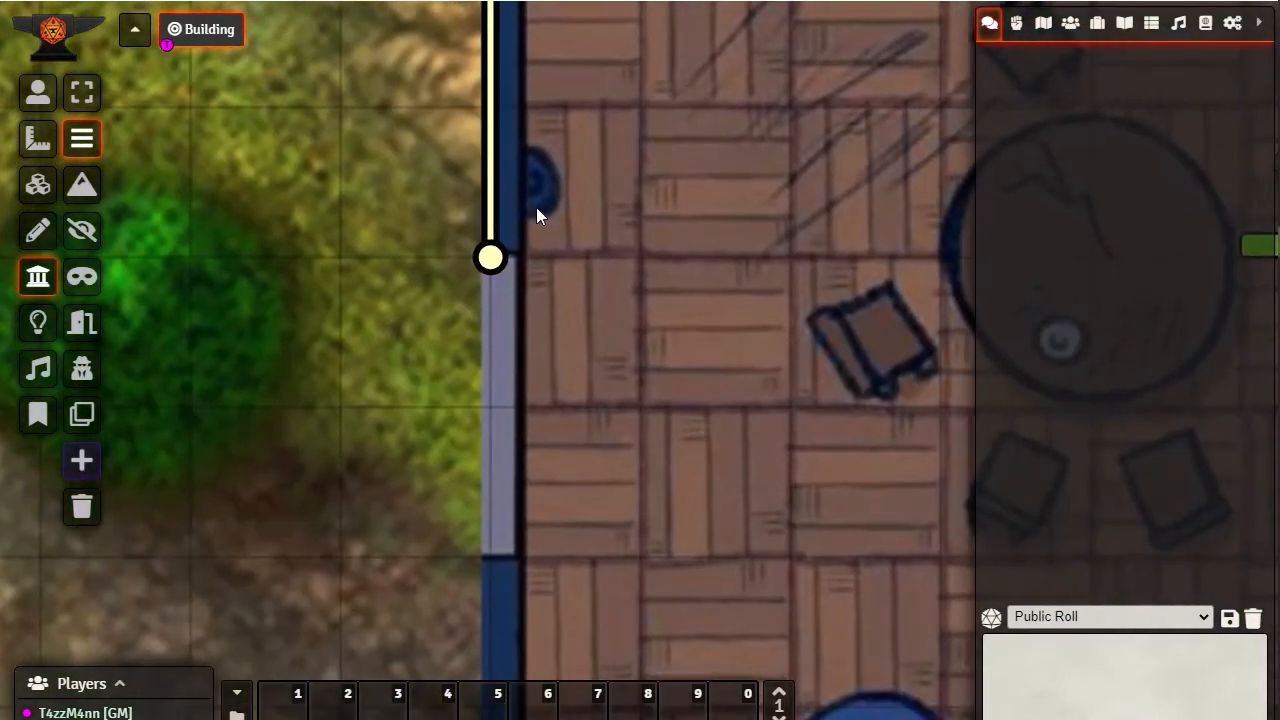
left_click_drag(590, 445, 589, 199)
left_click_drag(619, 434, 633, 271)
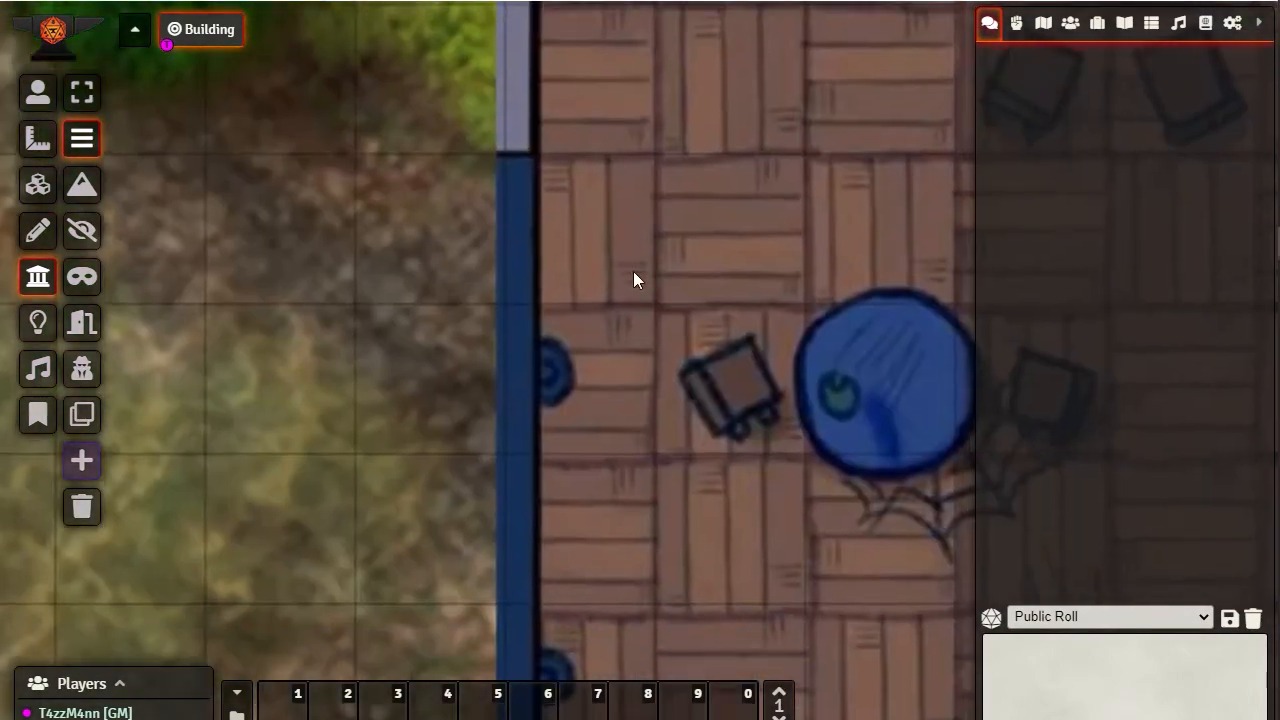
left_click_drag(245, 126, 254, 286)
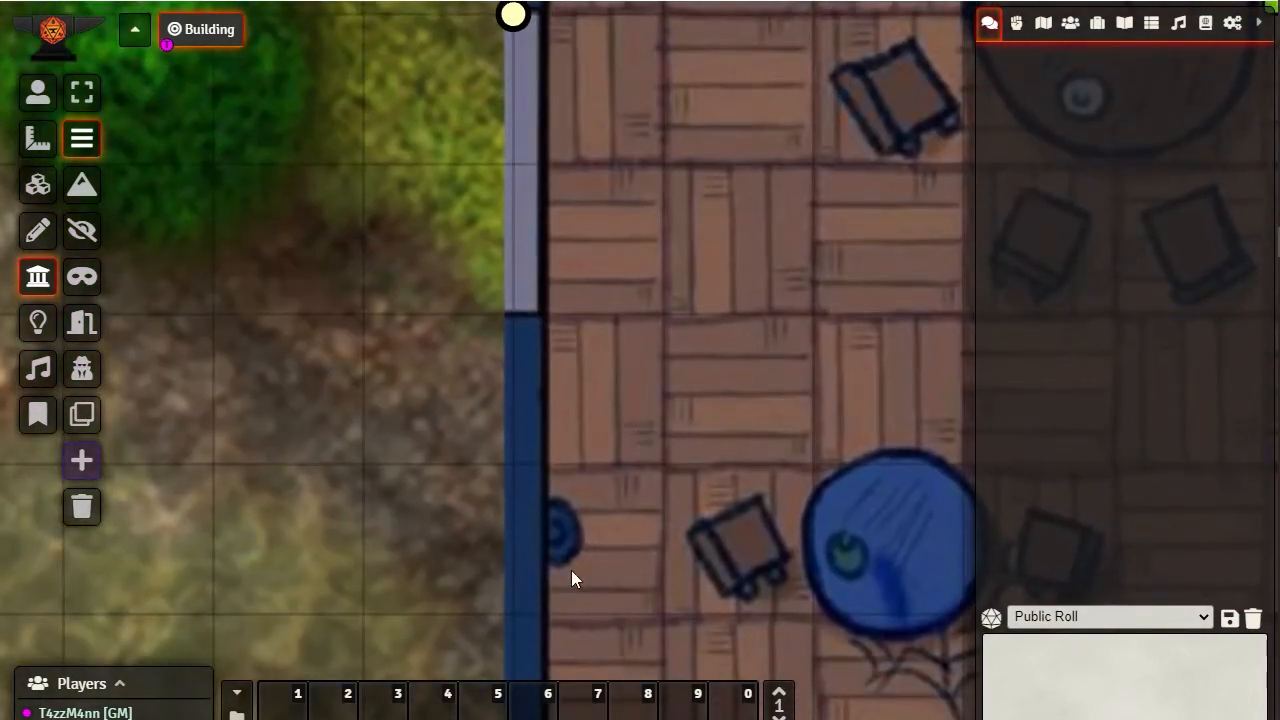
left_click_drag(571, 579, 640, 375)
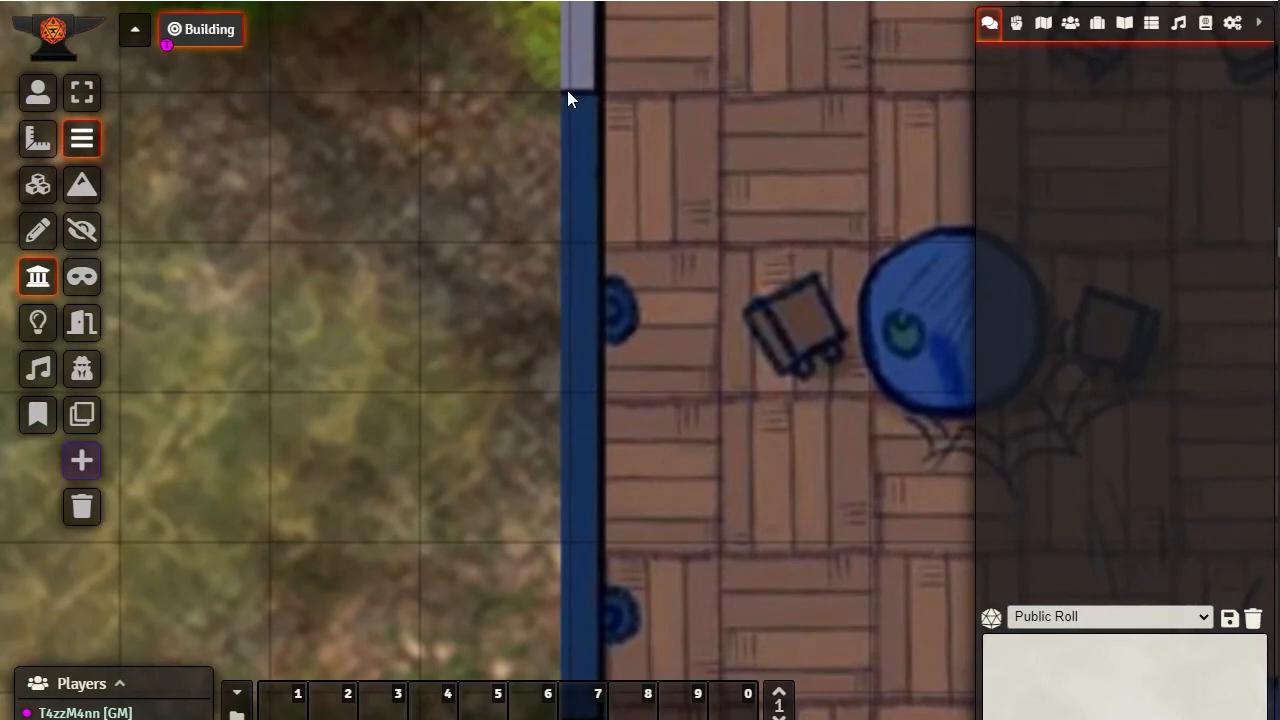
left_click_drag(567, 90, 570, 407)
Draw a normal wall from the south edge of the west entrance to the building's southwest corner
left_click_drag(685, 474, 747, 46)
left_click_drag(709, 364, 660, 196)
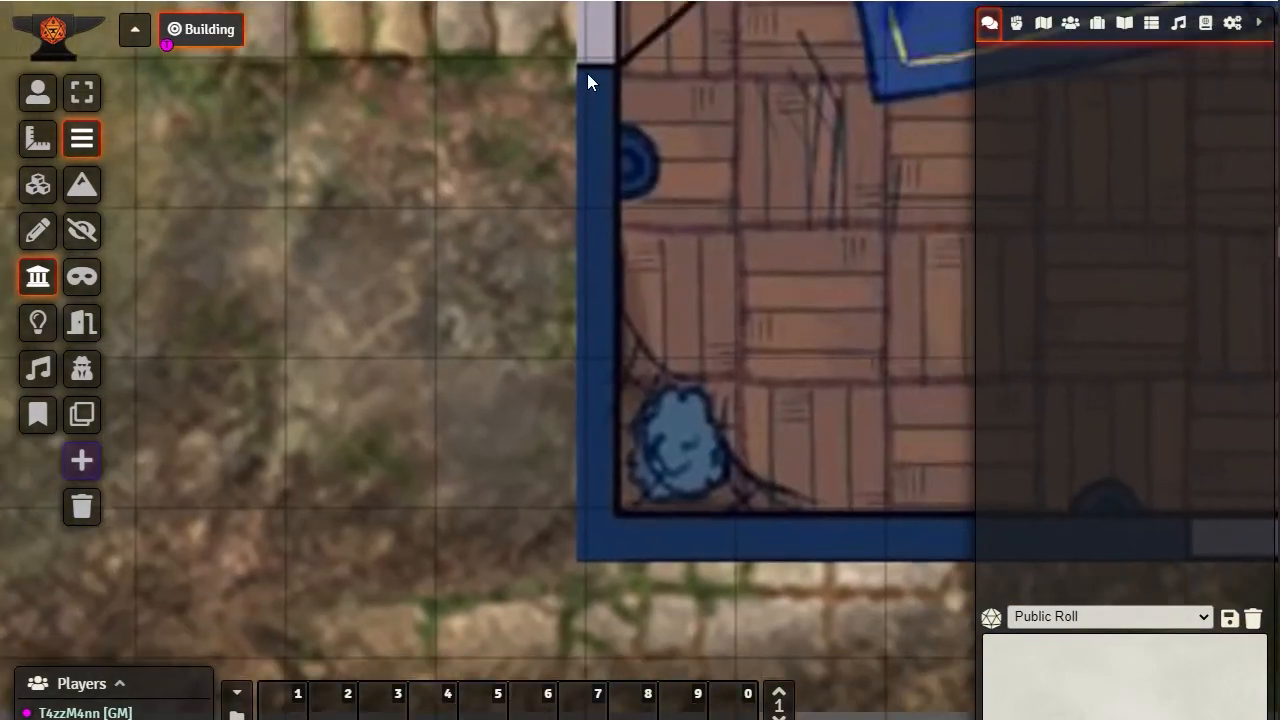
left_click_drag(589, 74, 586, 544)
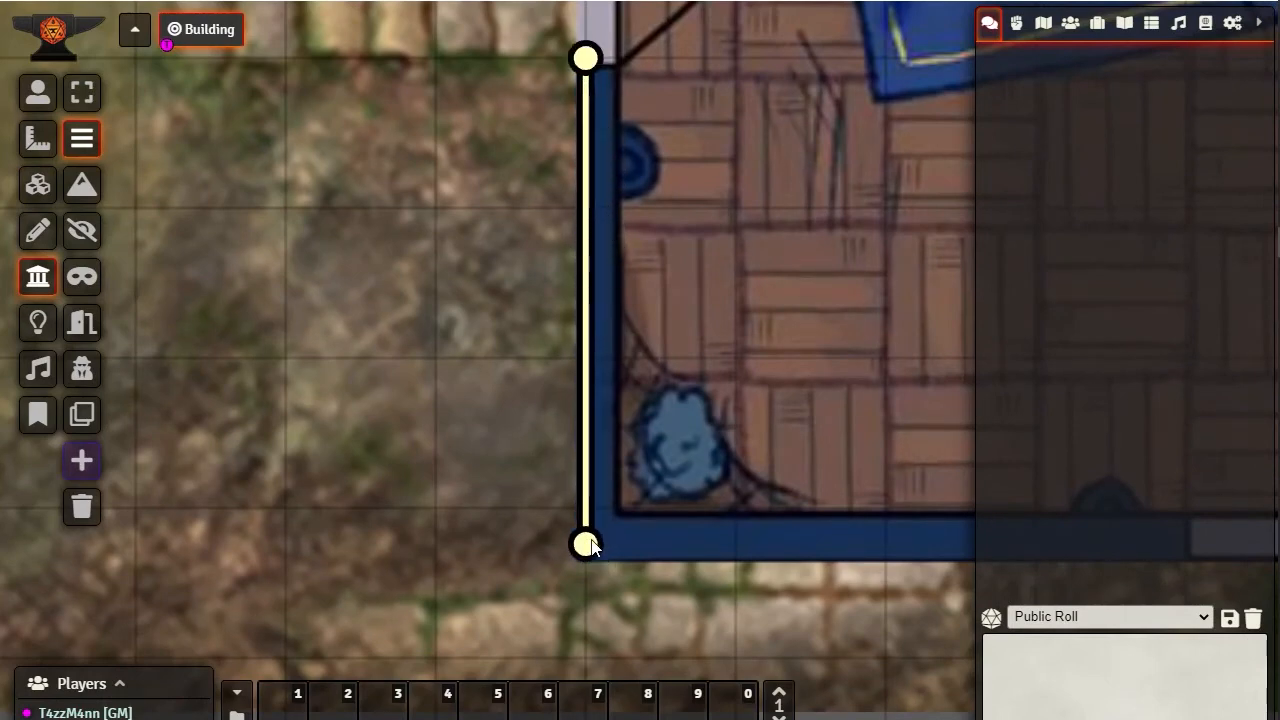
left_click_drag(611, 153, 515, 124)
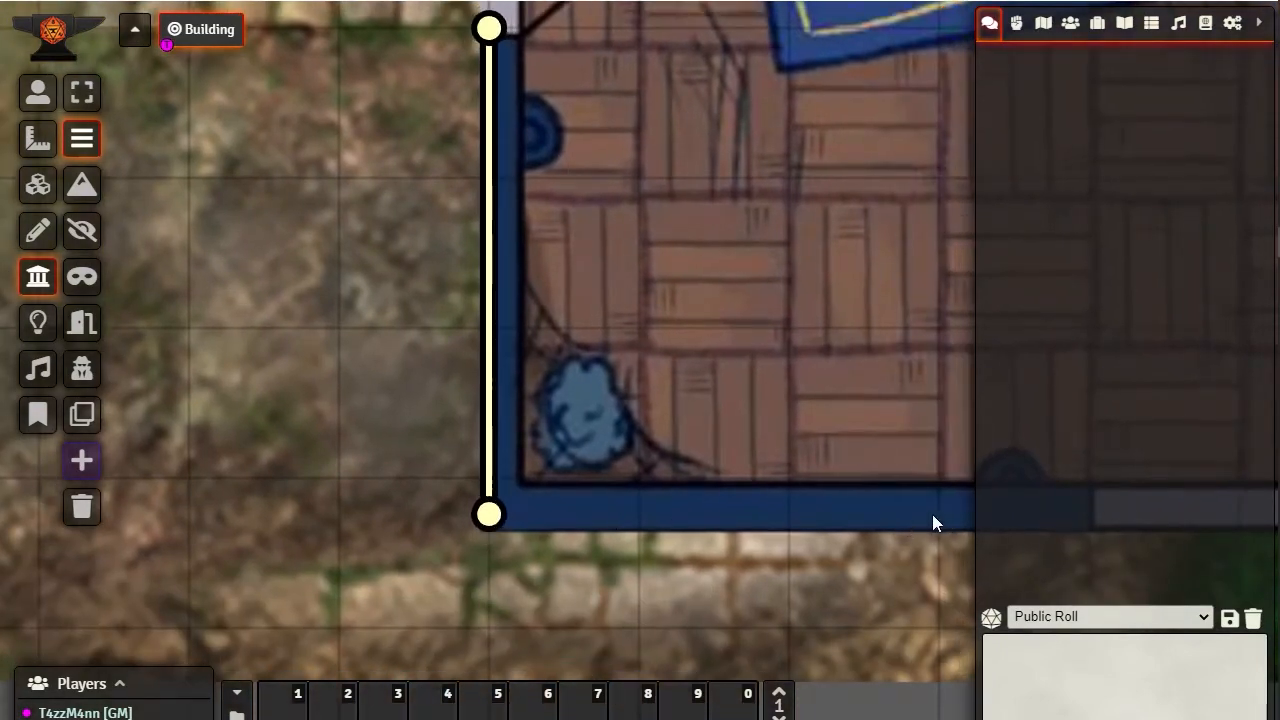
Draw a door across the west entrance, joining its ends to the wall endpoints on both sides
left_click_drag(932, 514, 775, 497)
left_click_drag(928, 495, 329, 497)
scroll(560, 314, "up", 4)
scroll(560, 314, "left", 2)
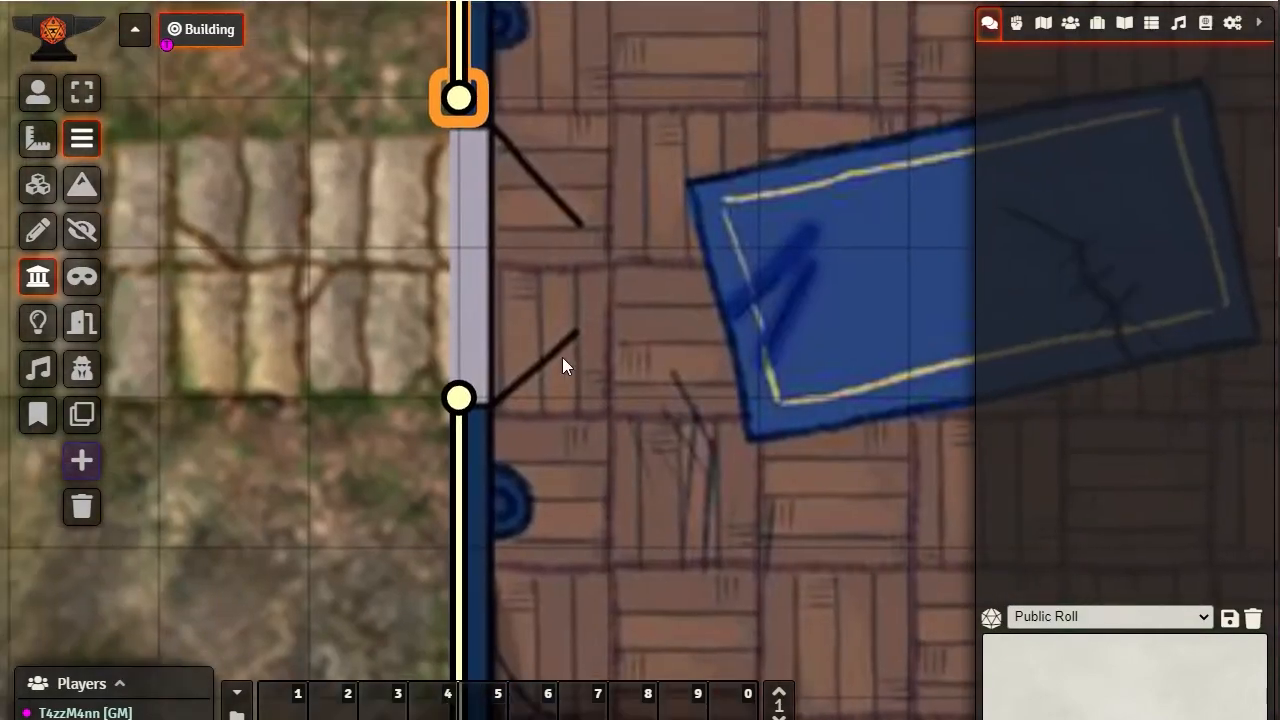
left_click(84, 330)
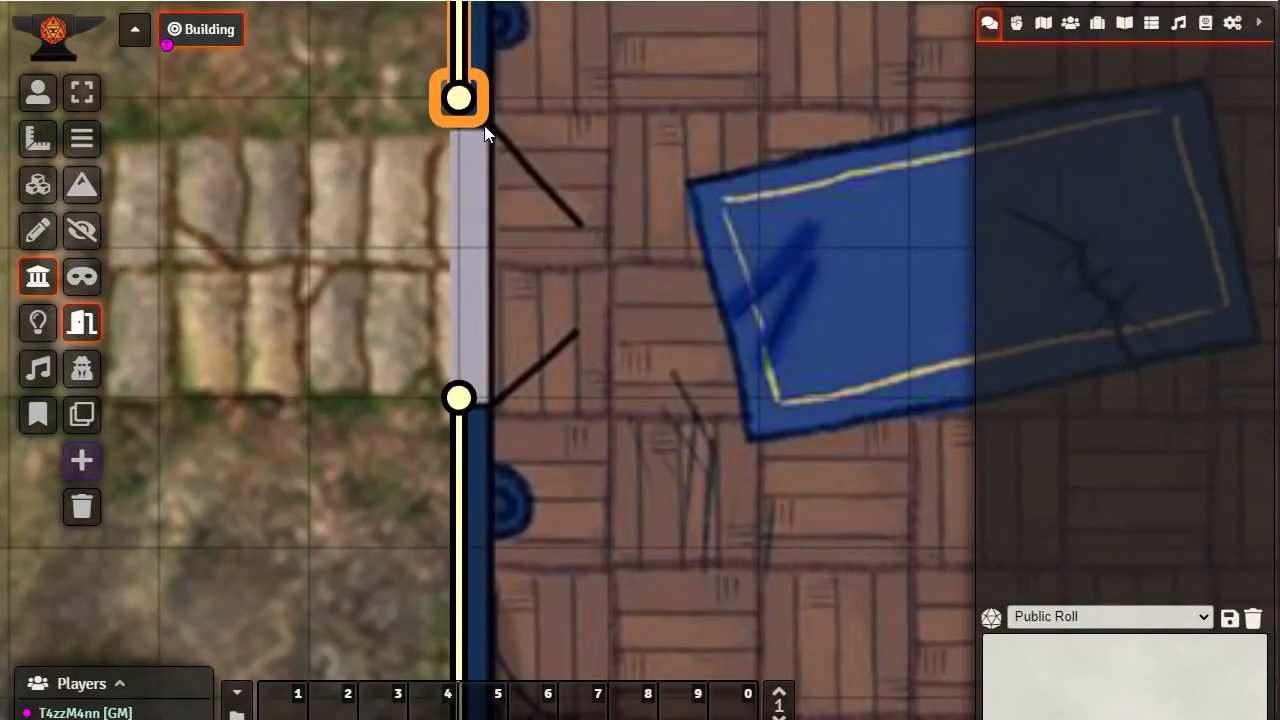
left_click_drag(464, 141, 459, 397)
mouse_move(458, 133)
left_mouse_down()
mouse_move(637, 109)
mouse_move(462, 108)
left_mouse_up()
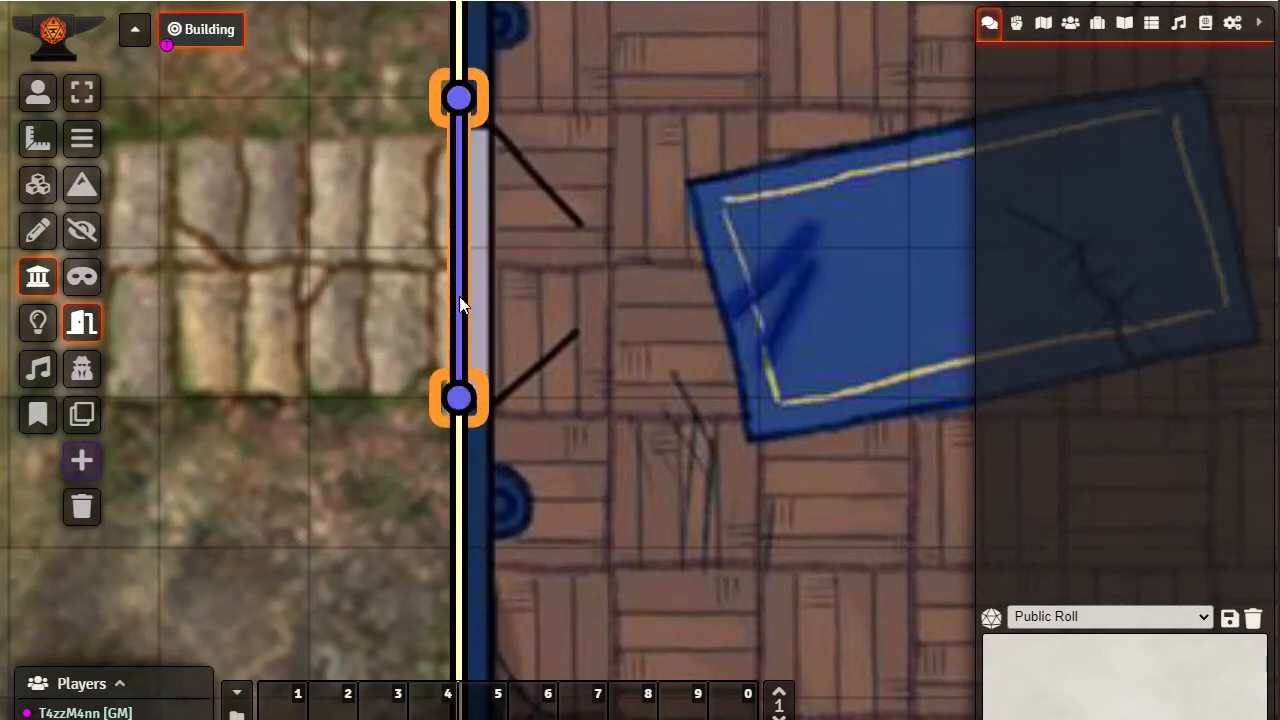
Draw a secret door across the west window, joining its ends to the wall endpoints on both sides
left_click_drag(659, 28, 665, 483)
mouse_move(614, 112)
left_mouse_down()
mouse_move(664, 402)
mouse_move(708, 522)
mouse_move(623, 465)
left_mouse_up()
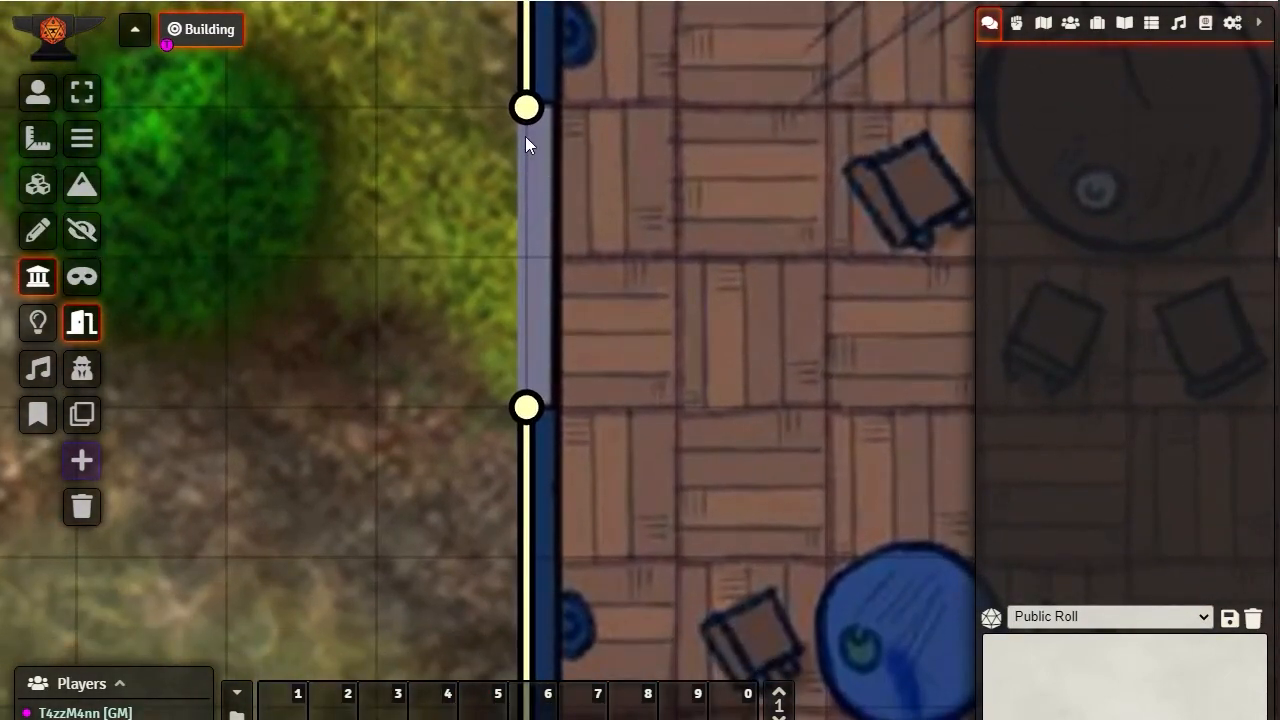
left_click(82, 369)
mouse_move(527, 143)
left_mouse_down()
mouse_move(540, 205)
mouse_move(527, 407)
left_mouse_up()
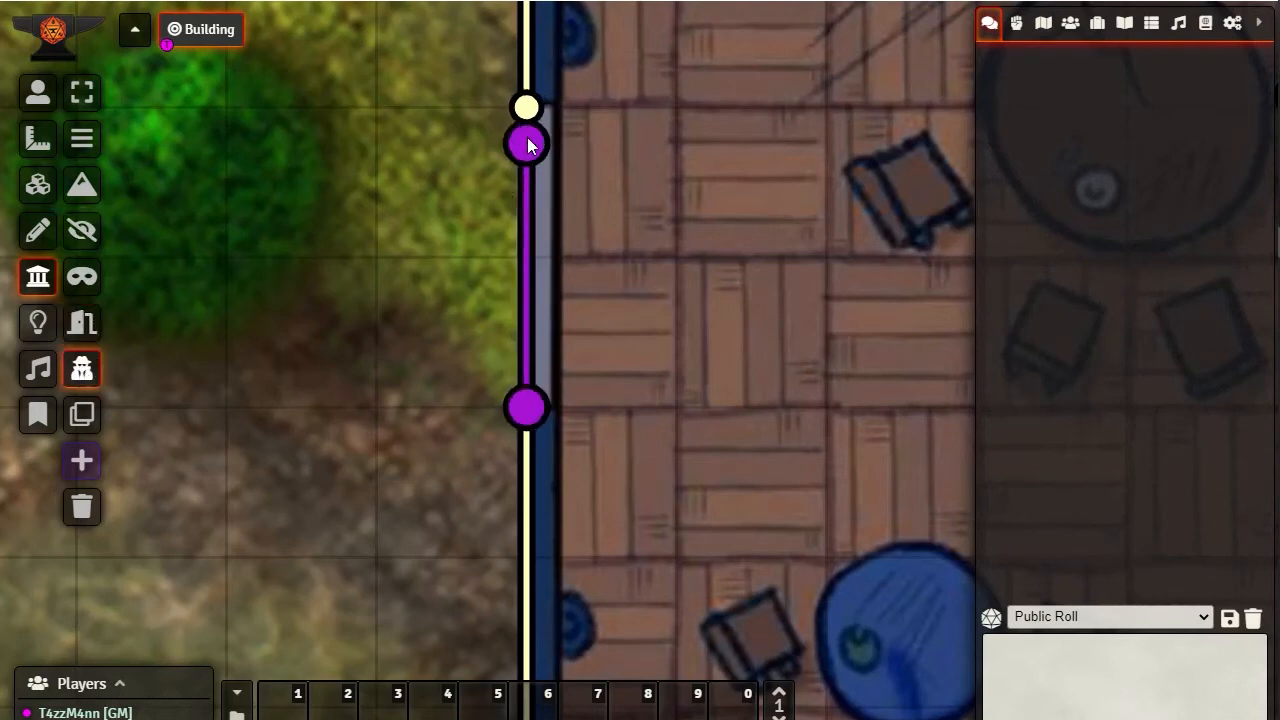
left_click(527, 143)
left_click_drag(527, 143, 527, 107)
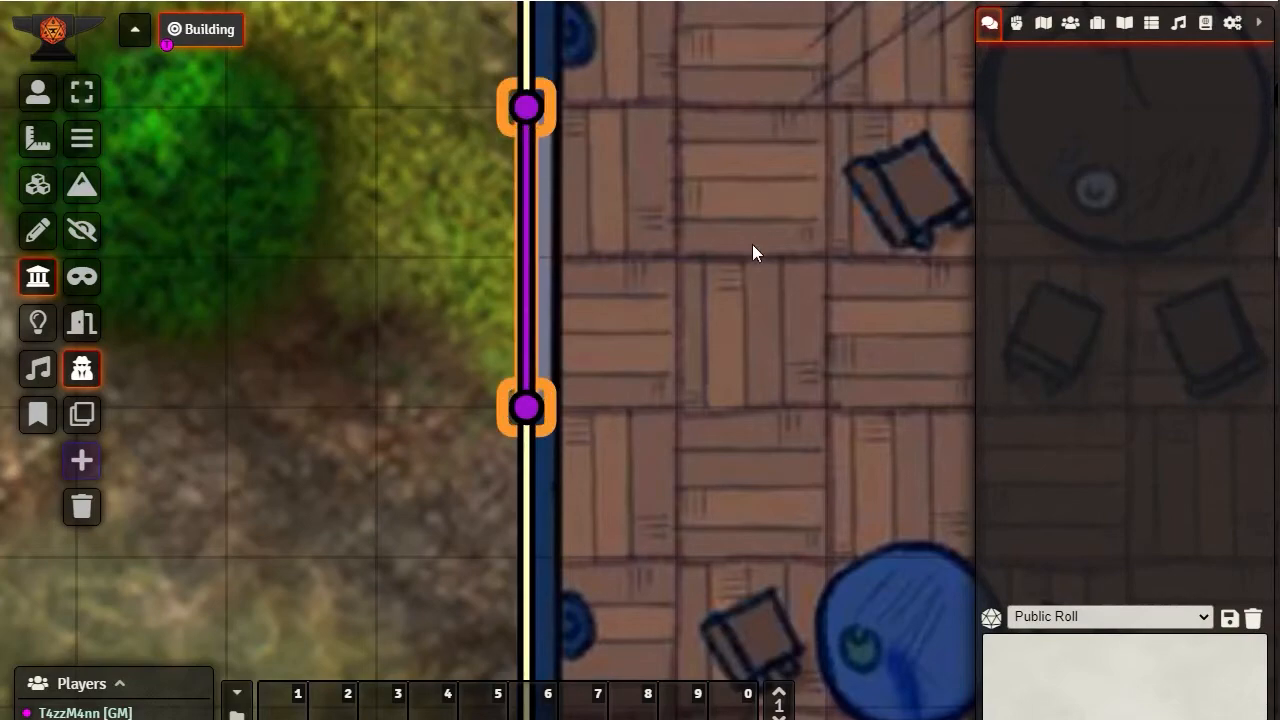
Select the terrain wall tool for drawing in the open ground west of the building
left_click_drag(751, 200, 583, 114)
scroll(708, 312, "down", 14)
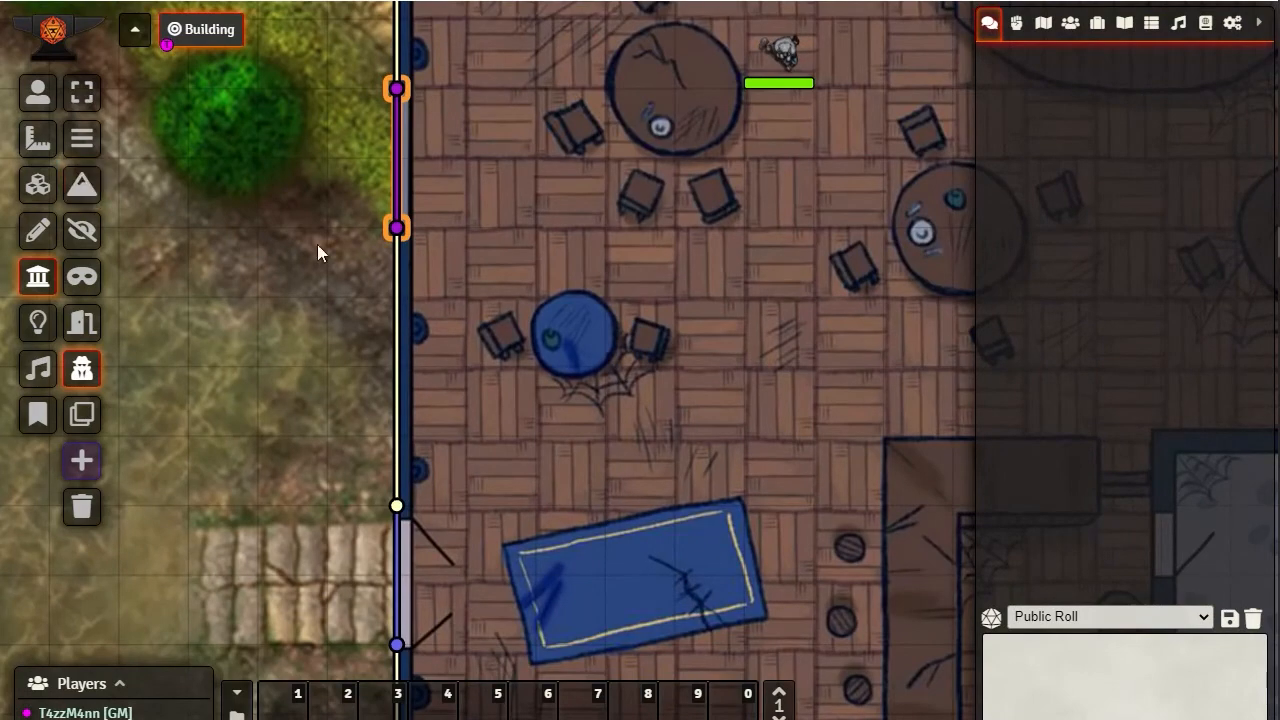
left_click_drag(615, 254, 833, 305)
left_click(81, 190)
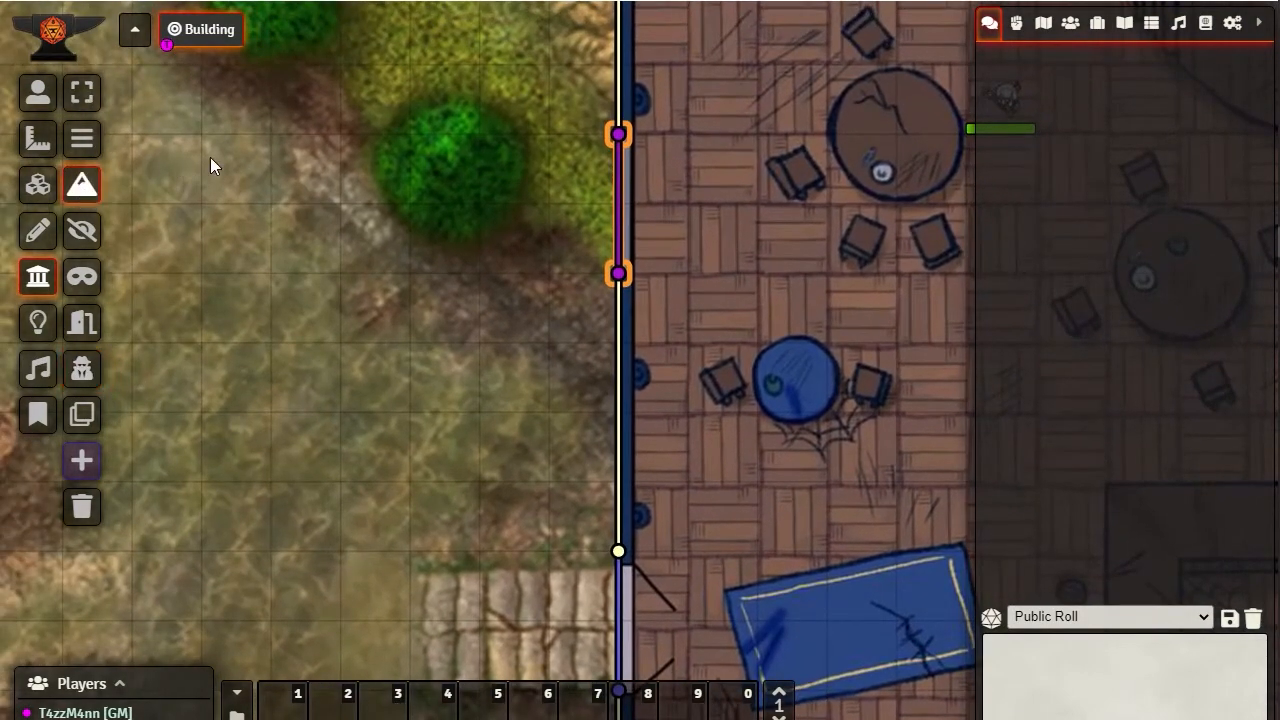
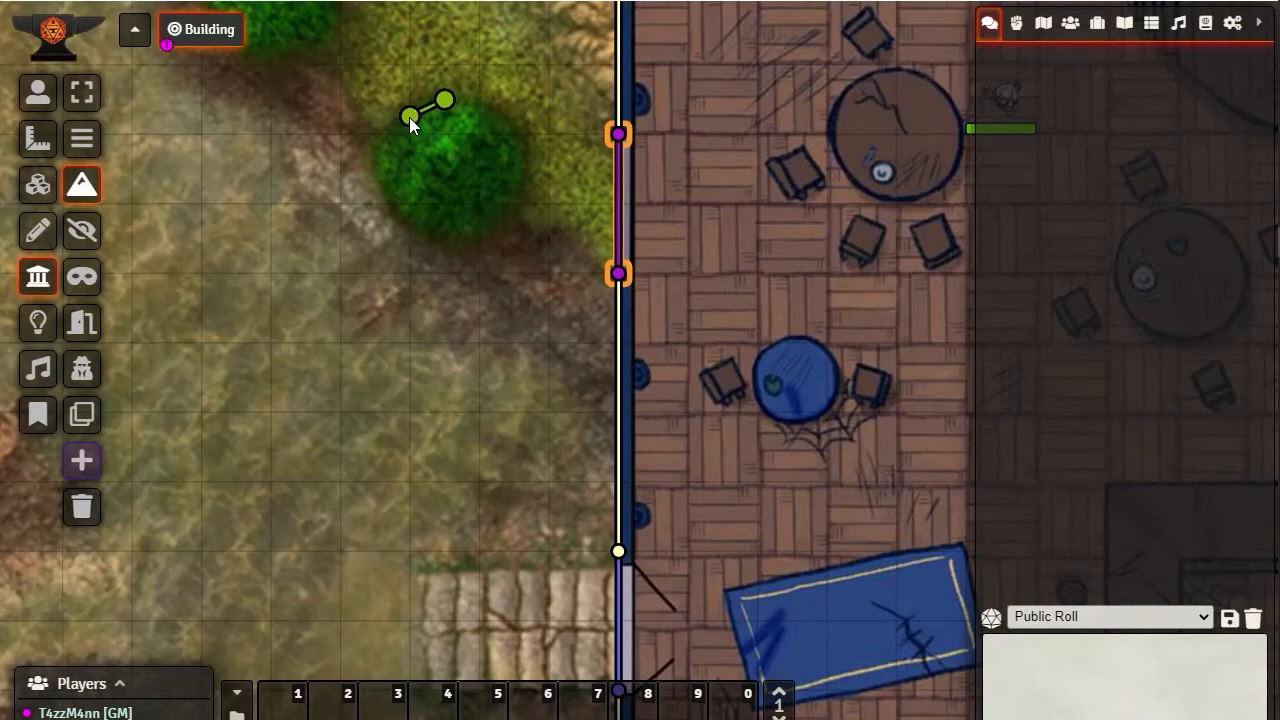
Enclose the green bush west of the building with a closed chain of terrain walls, and check one segment's wall configuration
left_click(383, 154)
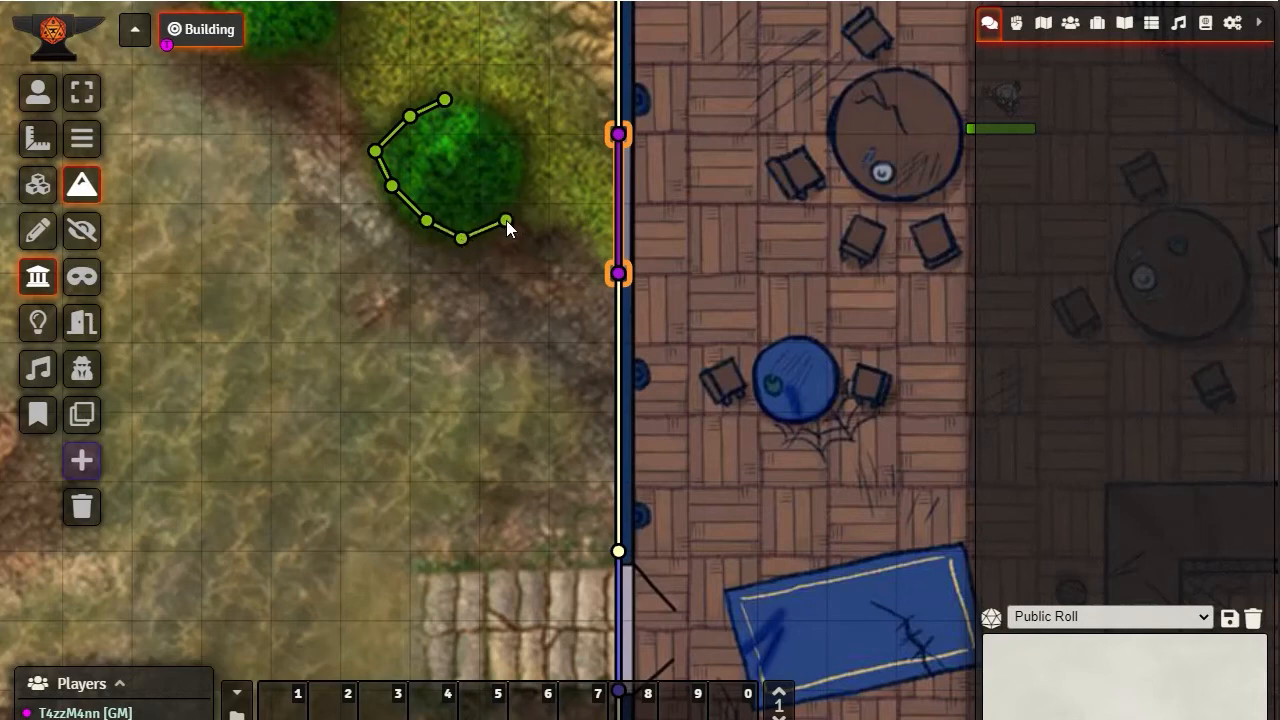
left_click(514, 169)
left_click(476, 104)
double_click(447, 101)
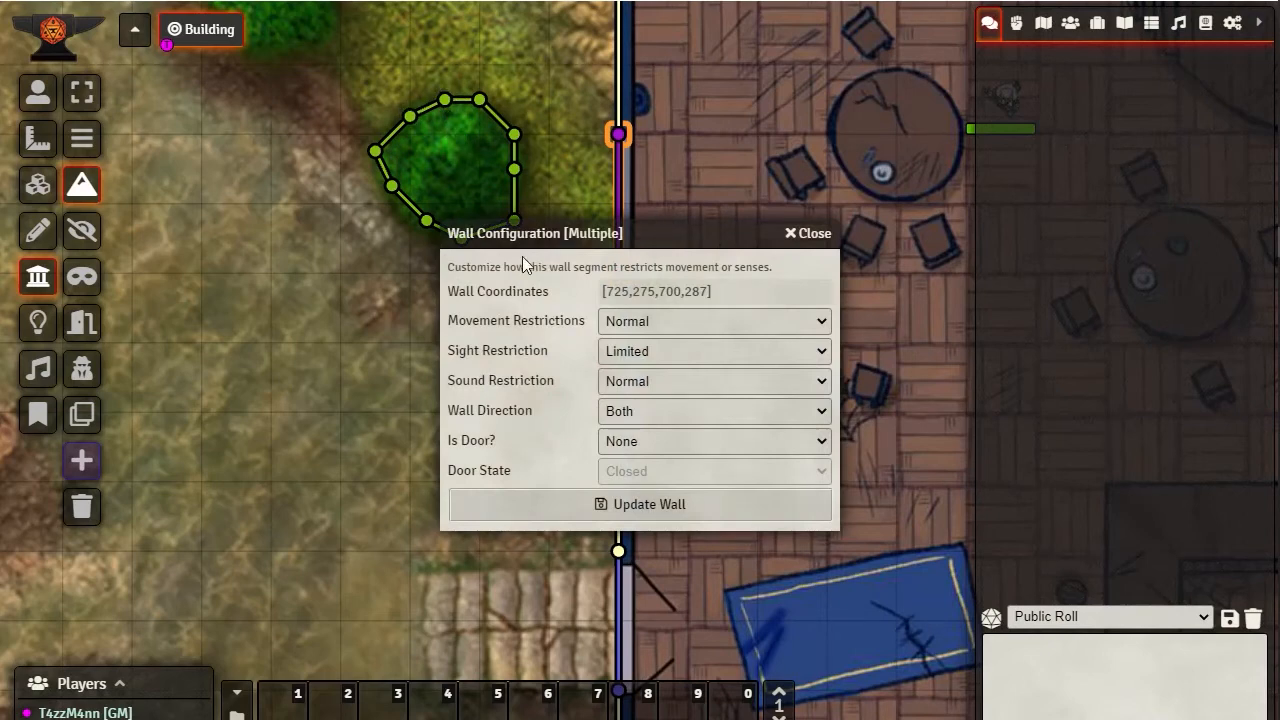
left_click(826, 234)
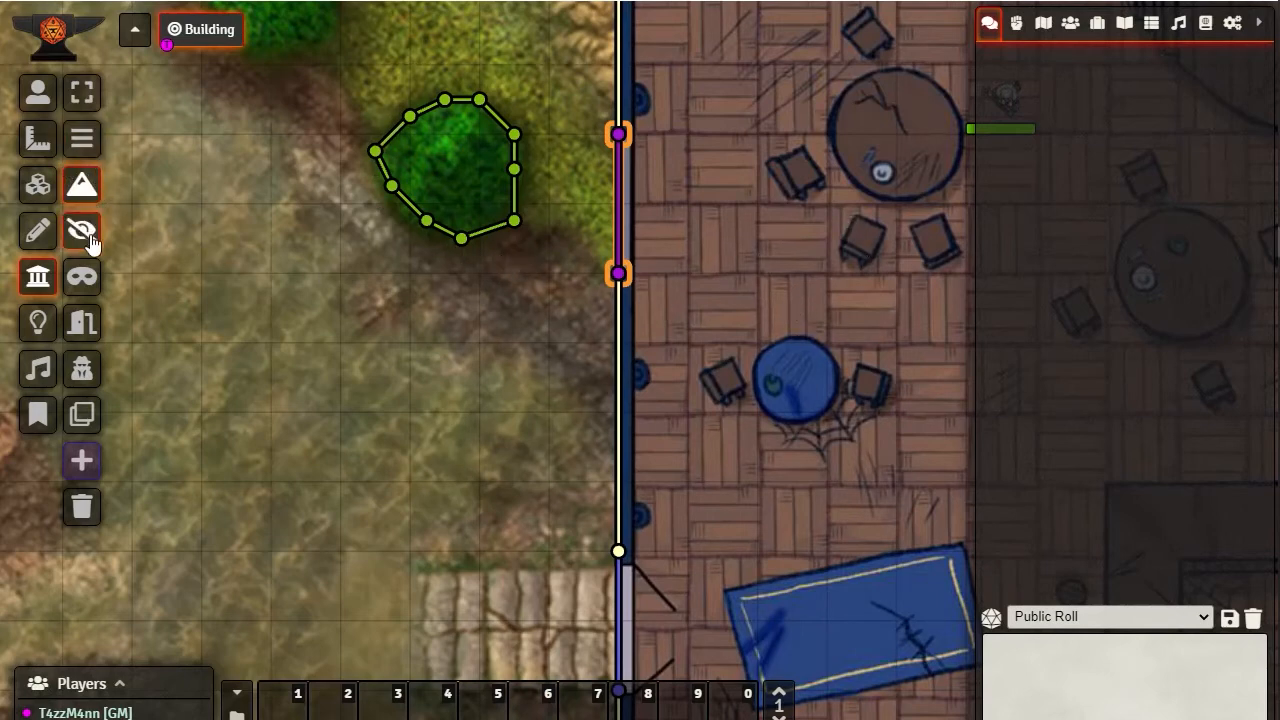
Draw a closed rectangle of ethereal walls around the stone path outside the building's west entrance
left_click_drag(292, 318, 763, 251)
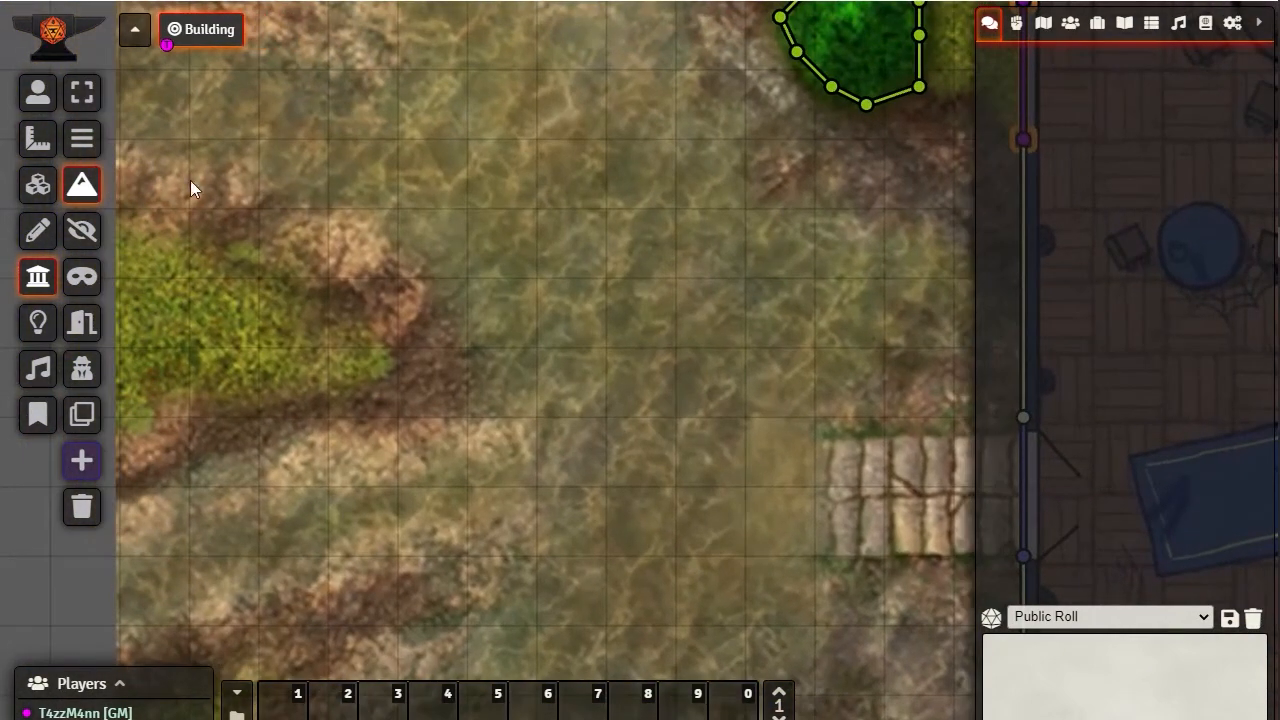
left_click(82, 281)
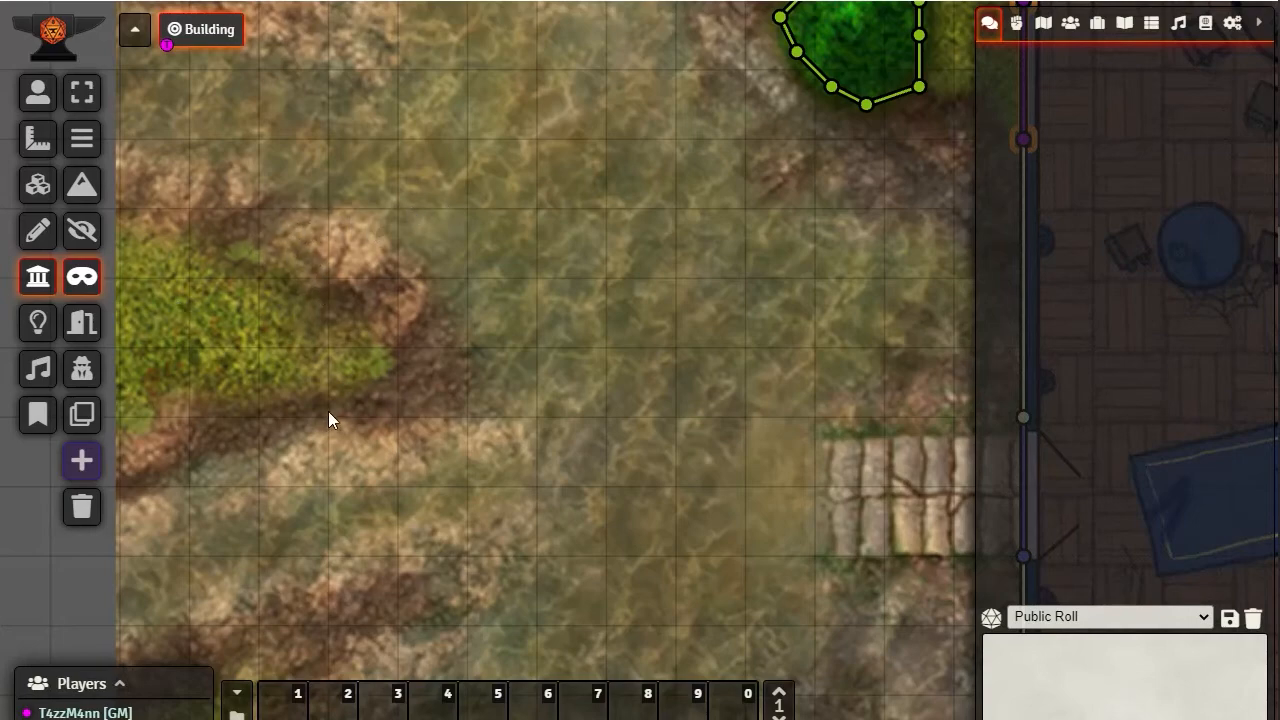
left_click_drag(328, 411, 302, 214)
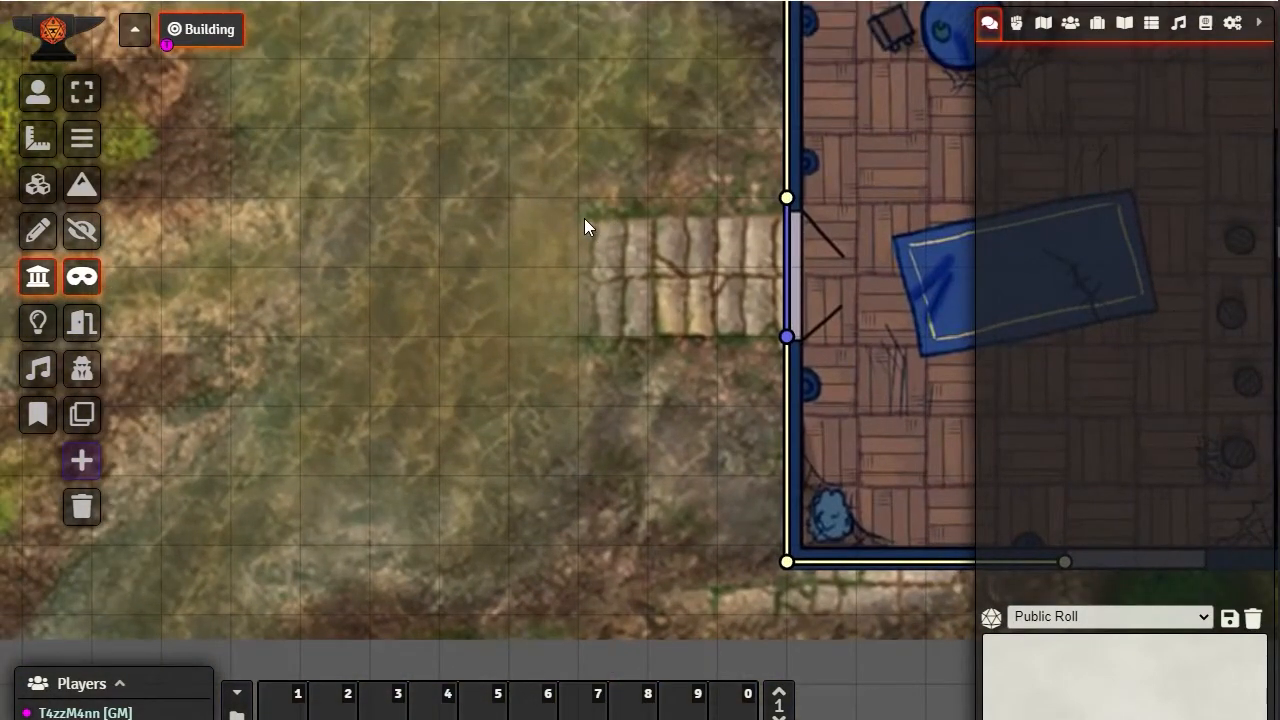
left_click_drag(598, 215, 759, 213)
left_click(759, 213, "ctrl")
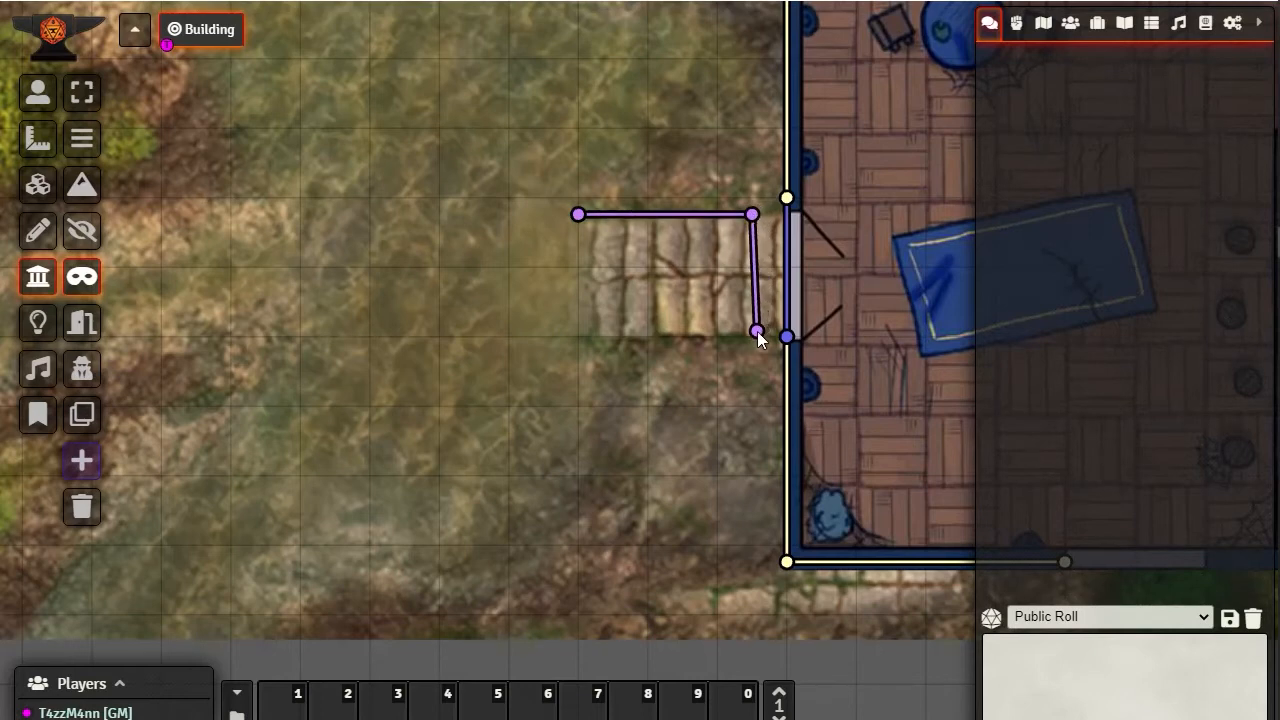
left_click(752, 336)
left_click(577, 337)
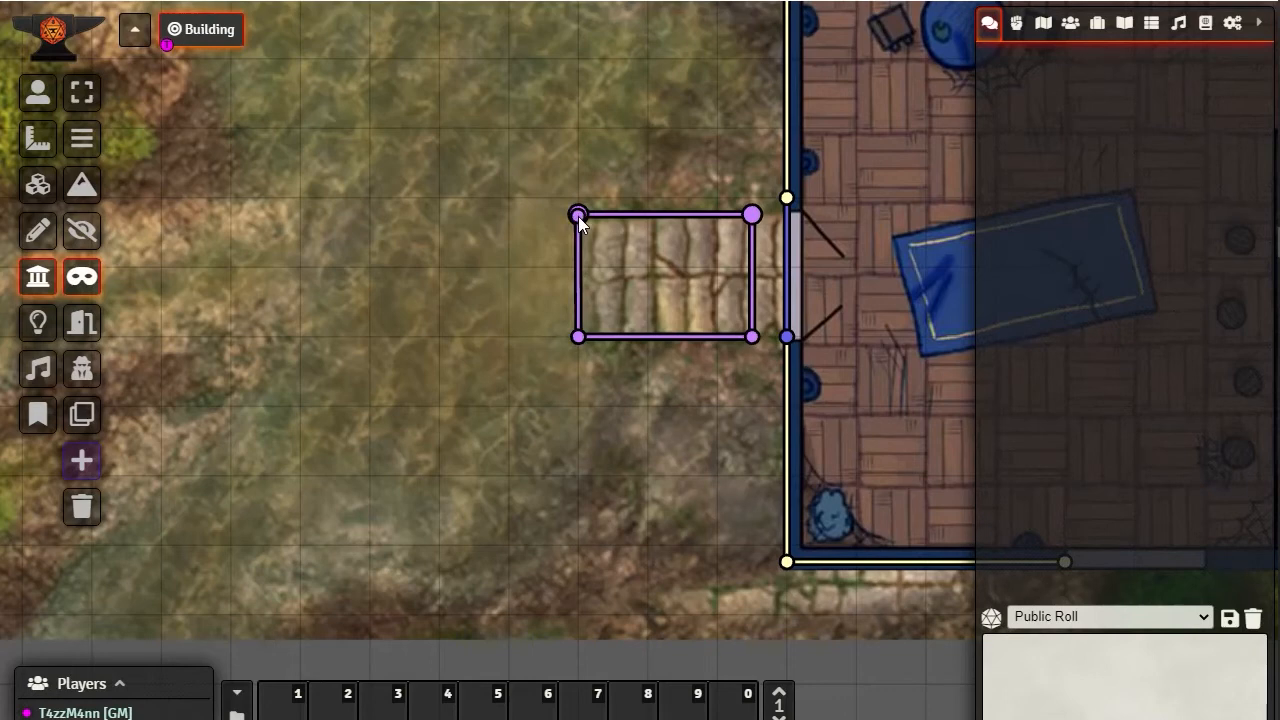
left_click(578, 216)
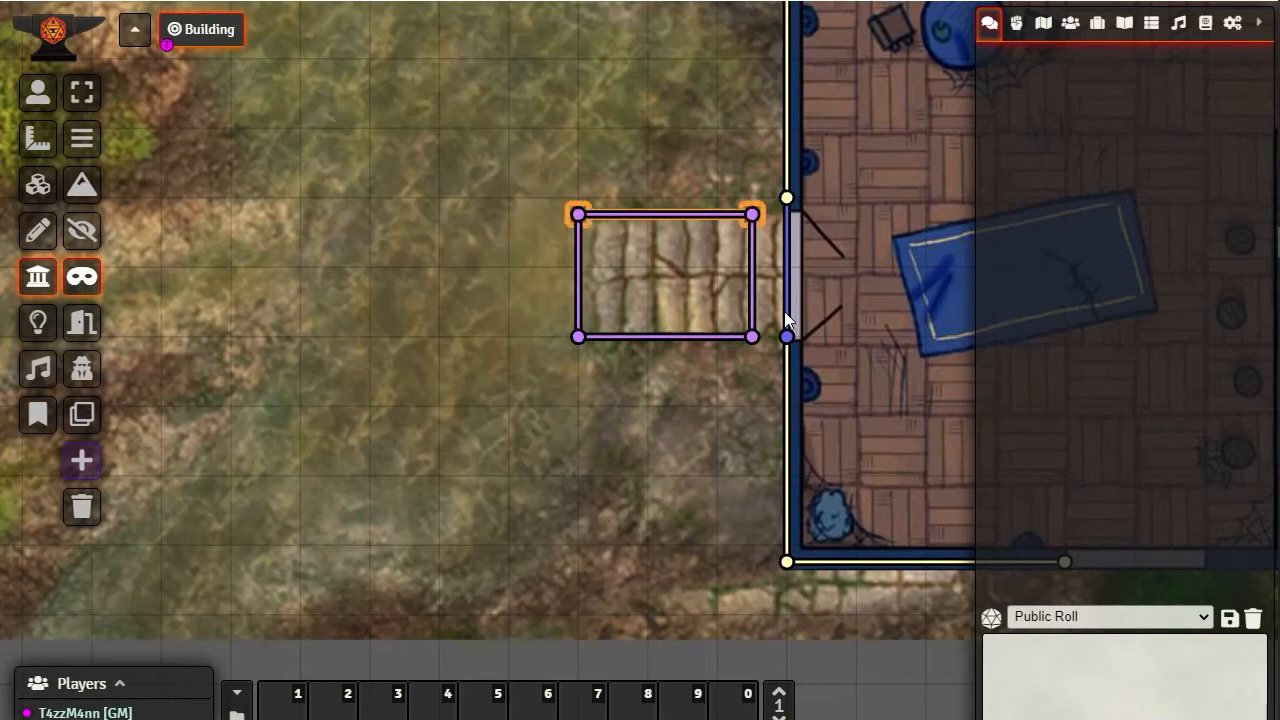
Set the wall direction of the rectangle's east ethereal wall, the one nearest the door, to Right
double_click(752, 209)
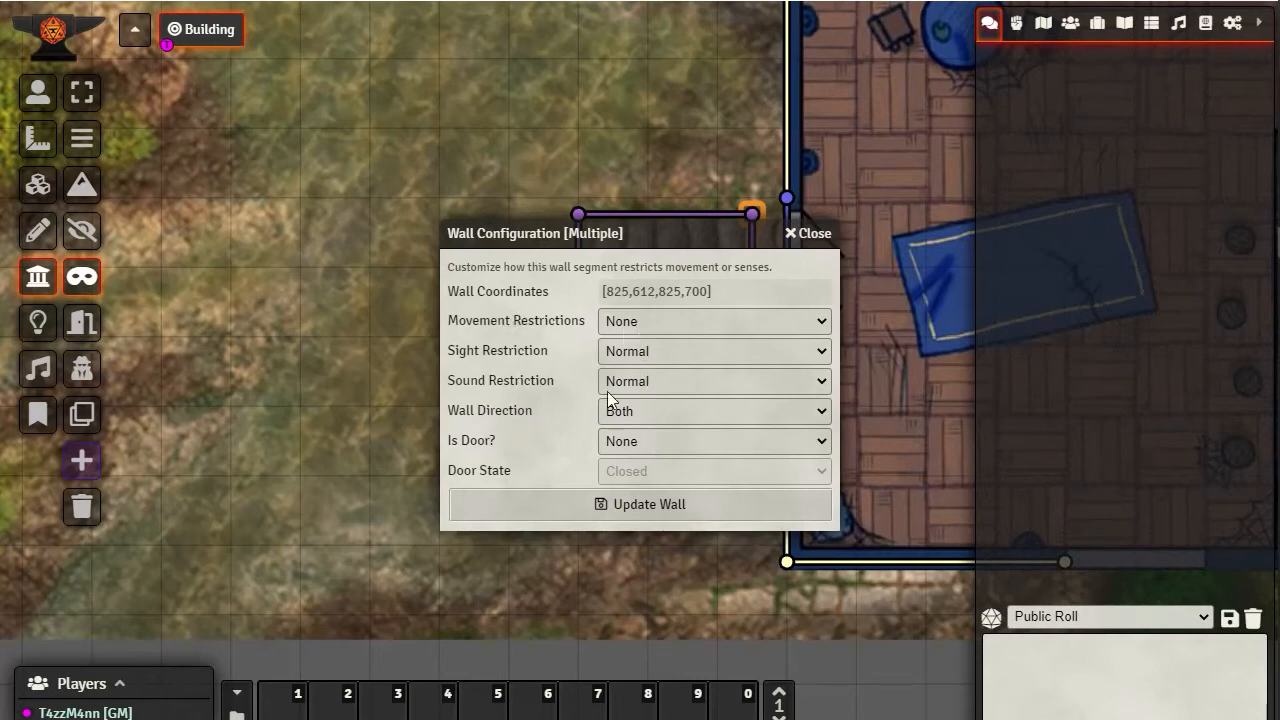
left_click(648, 413)
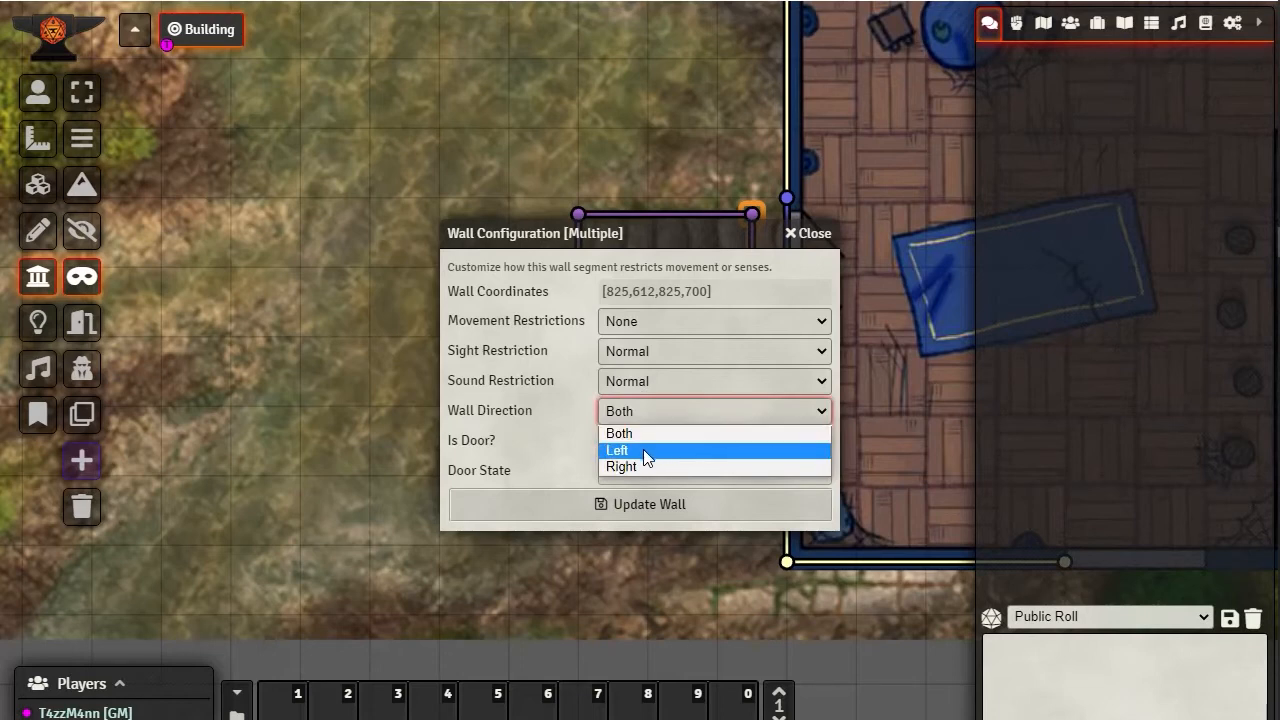
left_click_drag(686, 232, 340, 264)
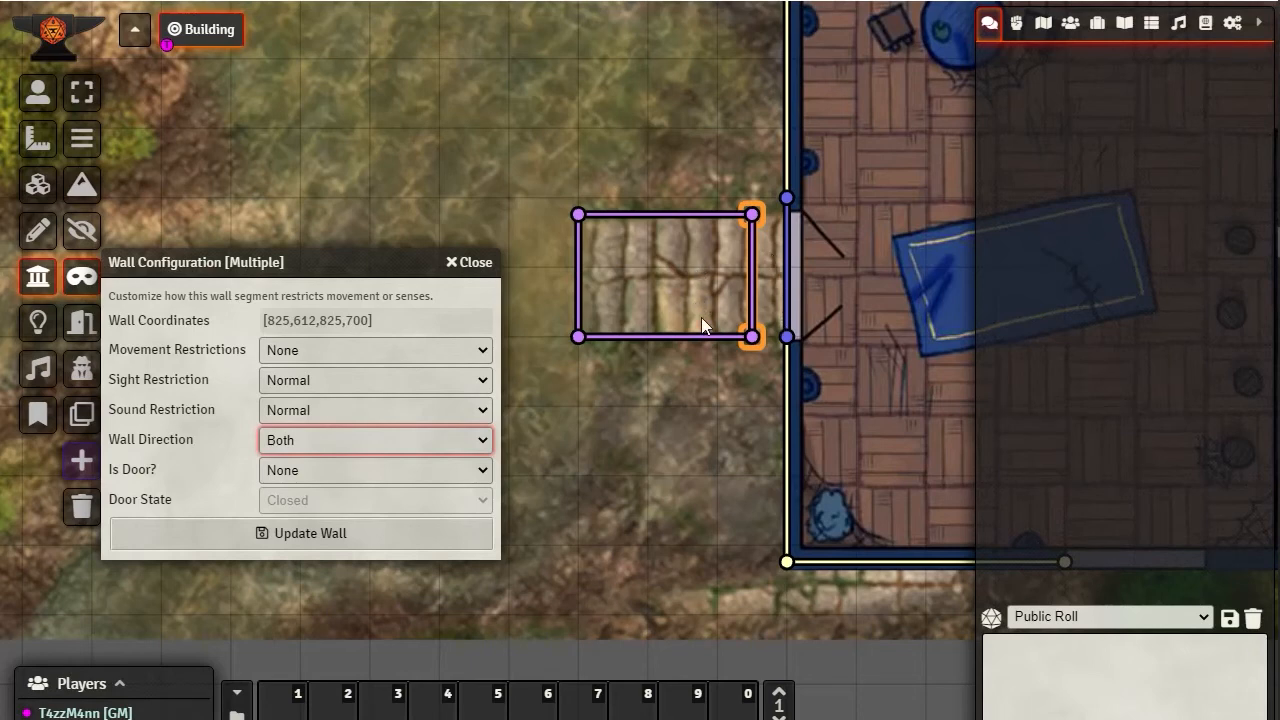
left_click(311, 446)
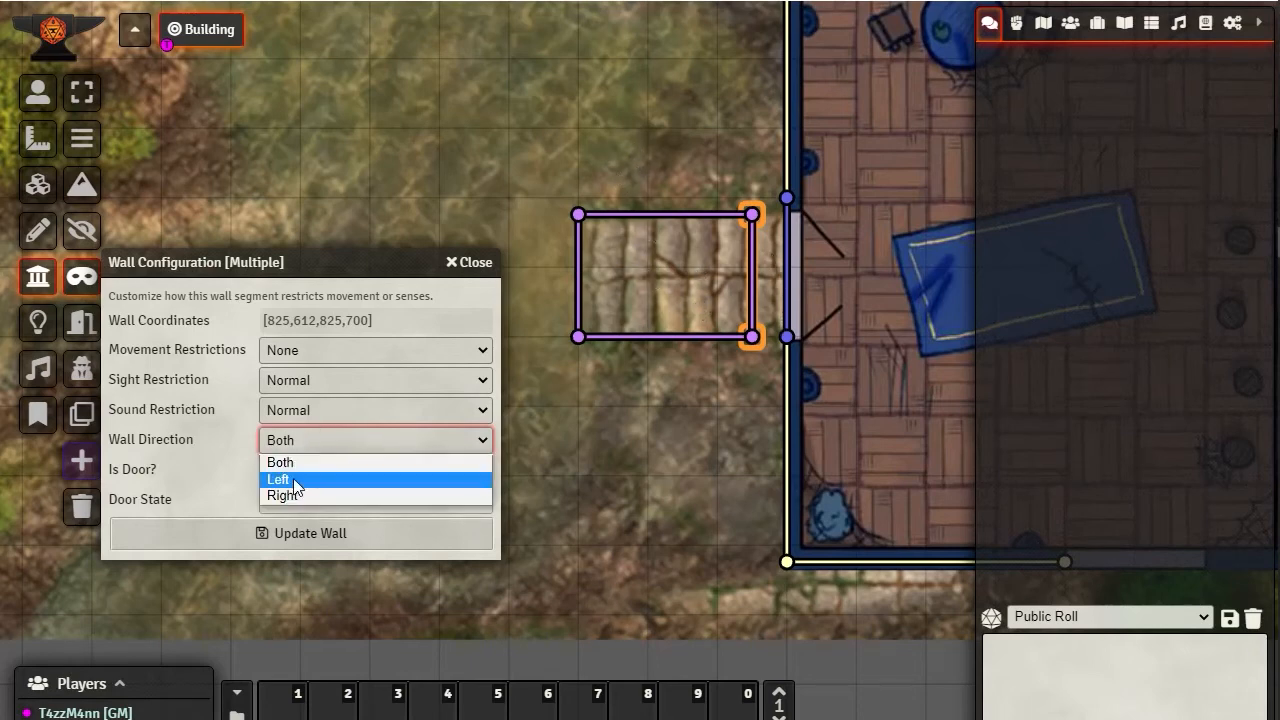
left_click(293, 478)
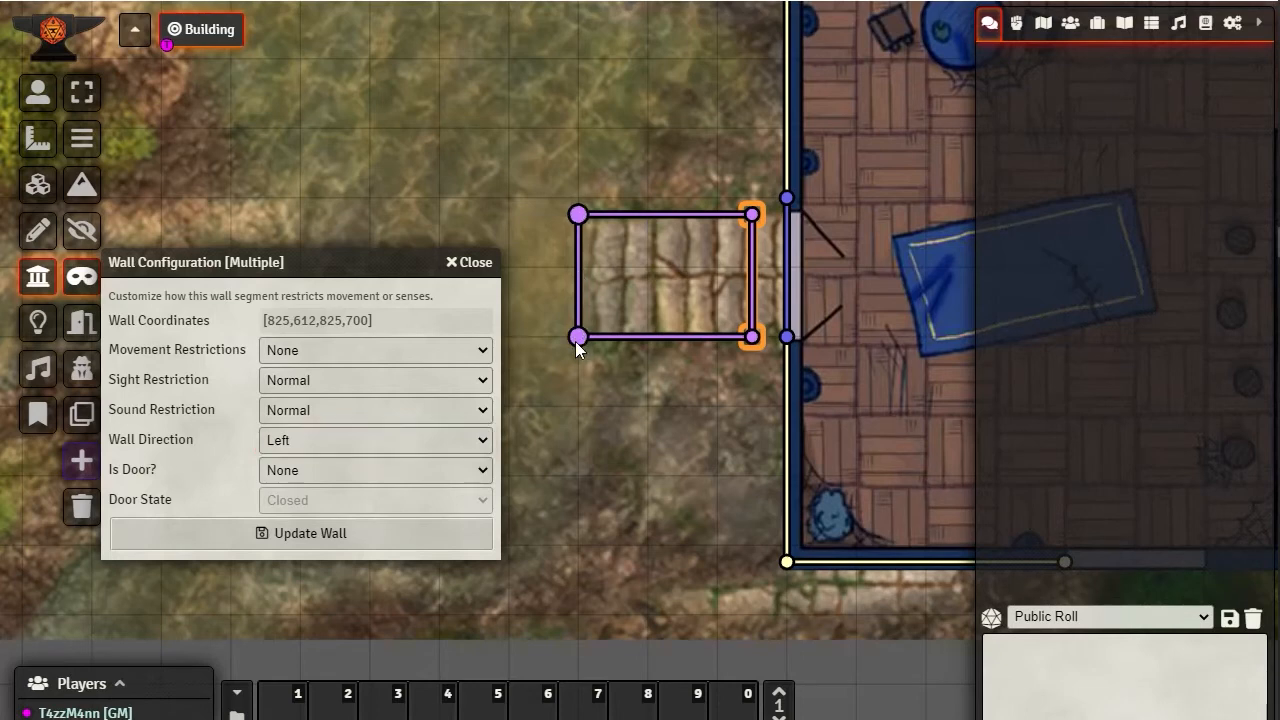
left_click(577, 308)
left_click(330, 440)
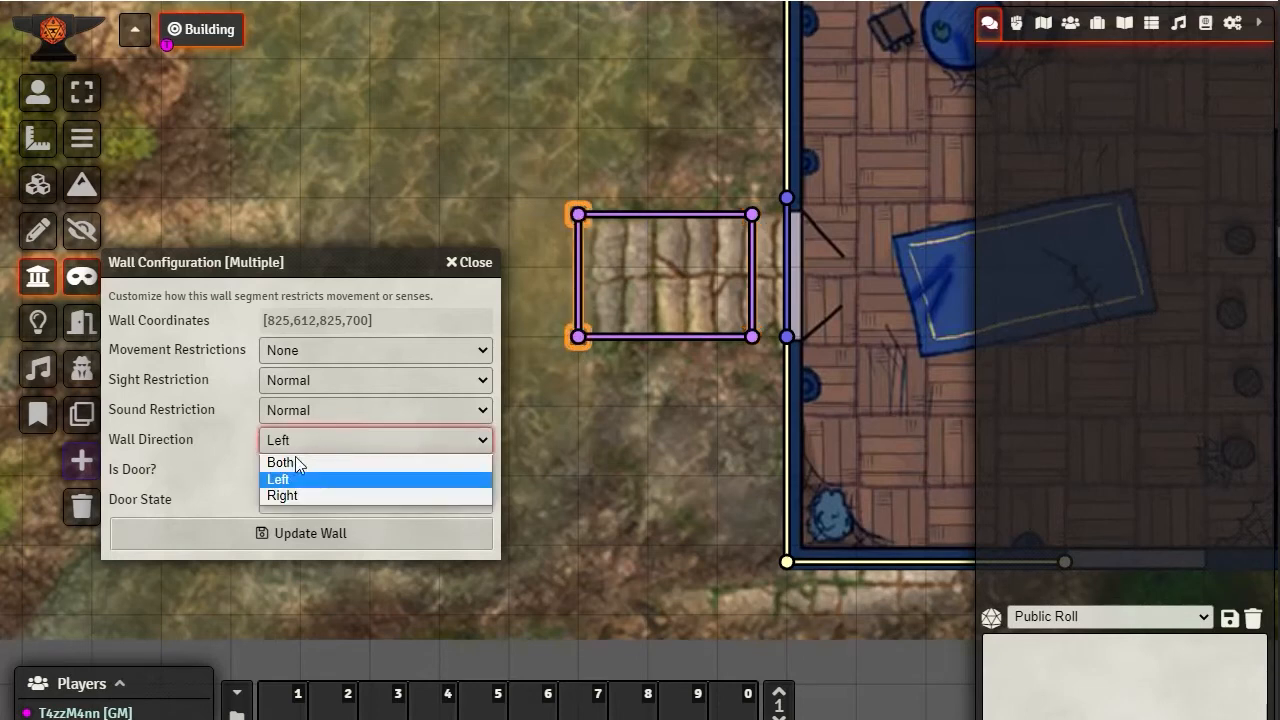
left_click(295, 494)
left_click(321, 533)
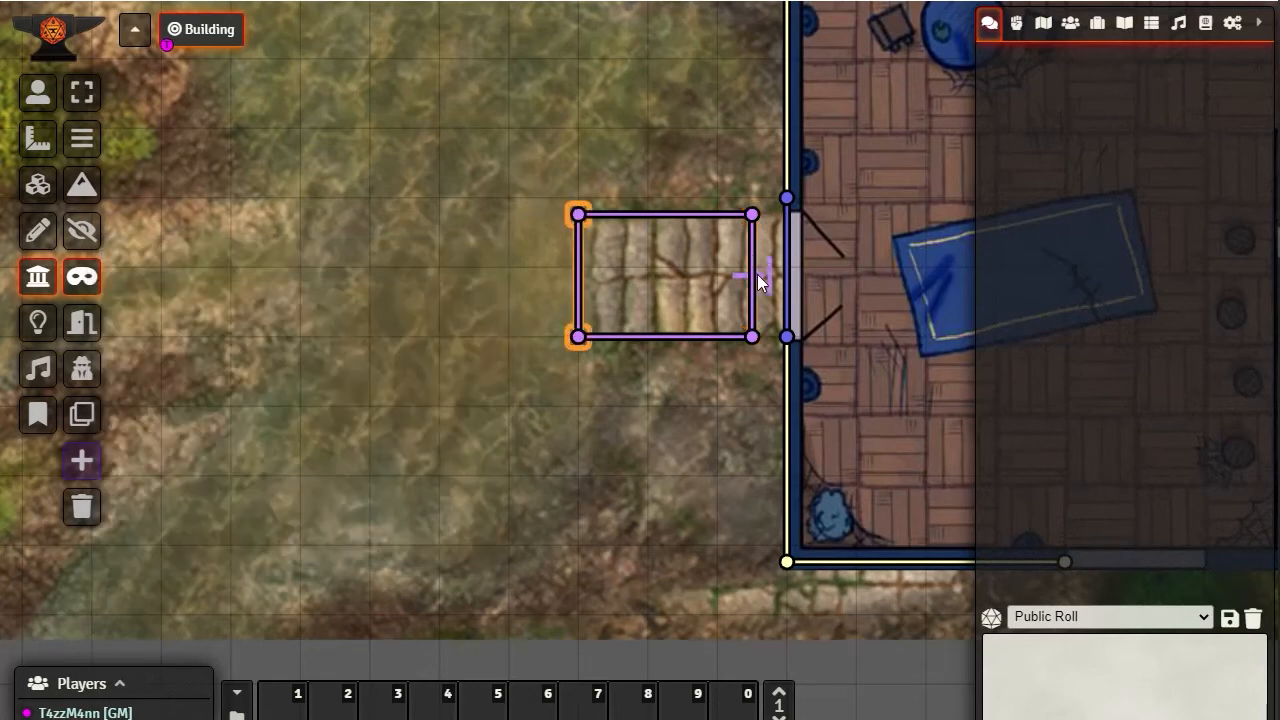
Review the wall configuration of the east ethereal wall beside the entrance
scroll(770, 280, "up", 3)
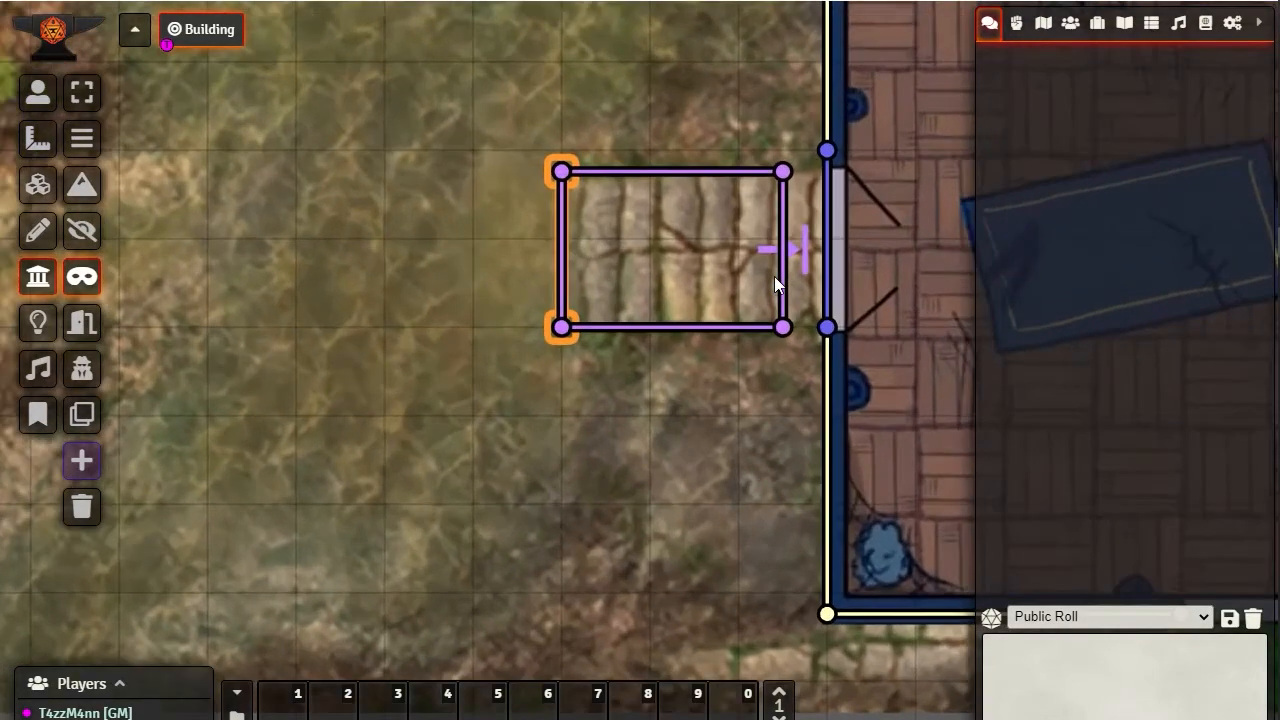
left_click_drag(767, 374, 589, 496)
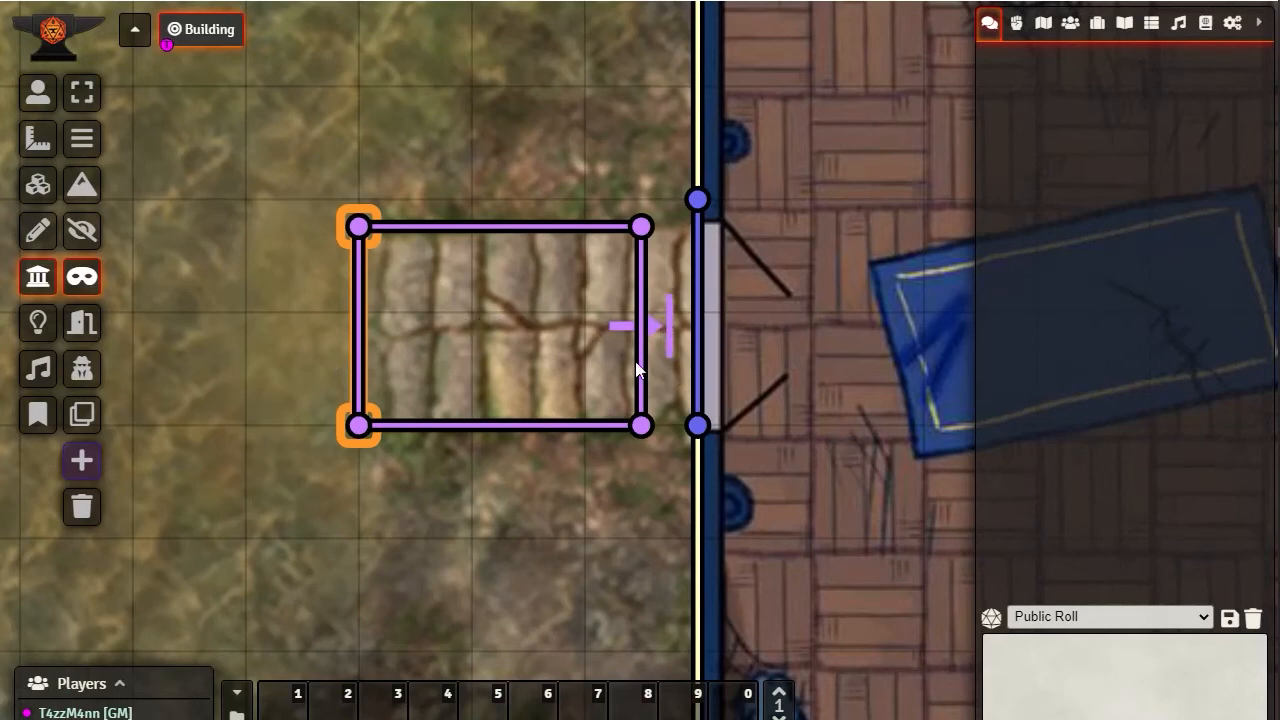
left_click(641, 427)
double_click(641, 427)
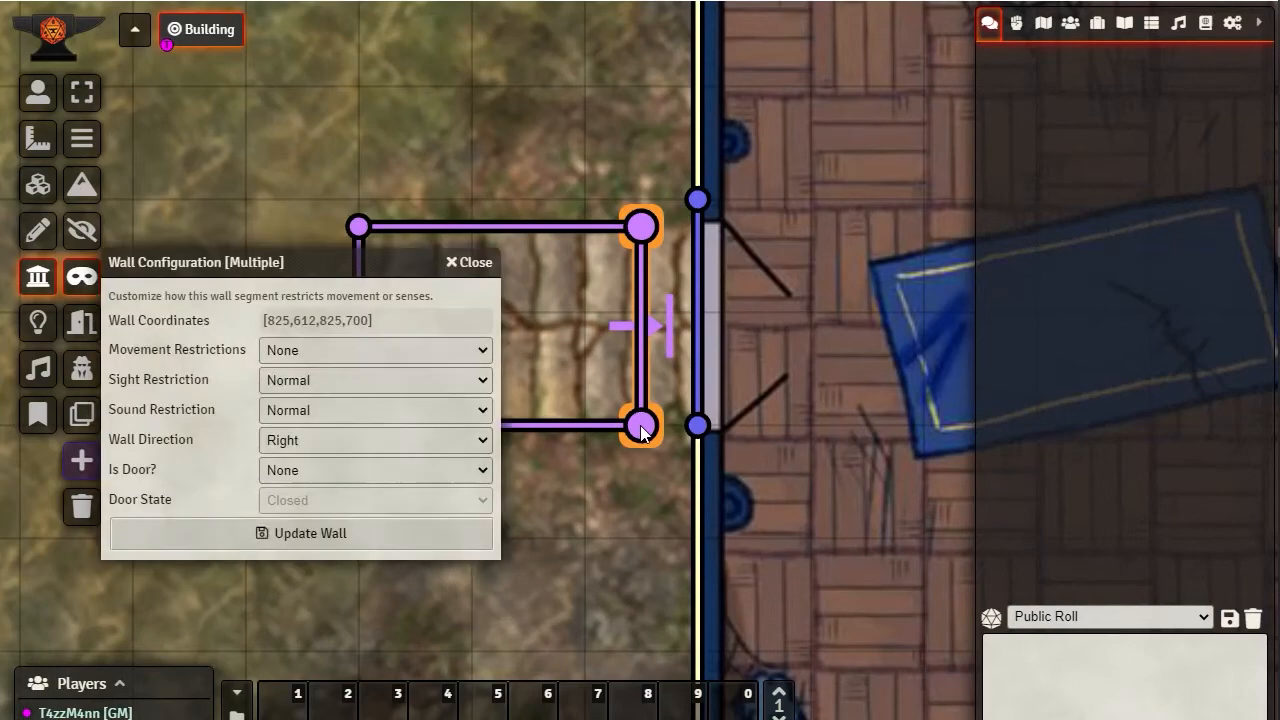
left_click(470, 262)
Set the wall direction of the rectangle's west ethereal wall to Left, and recheck the east wall's direction setting
left_click(360, 227)
double_click(363, 227)
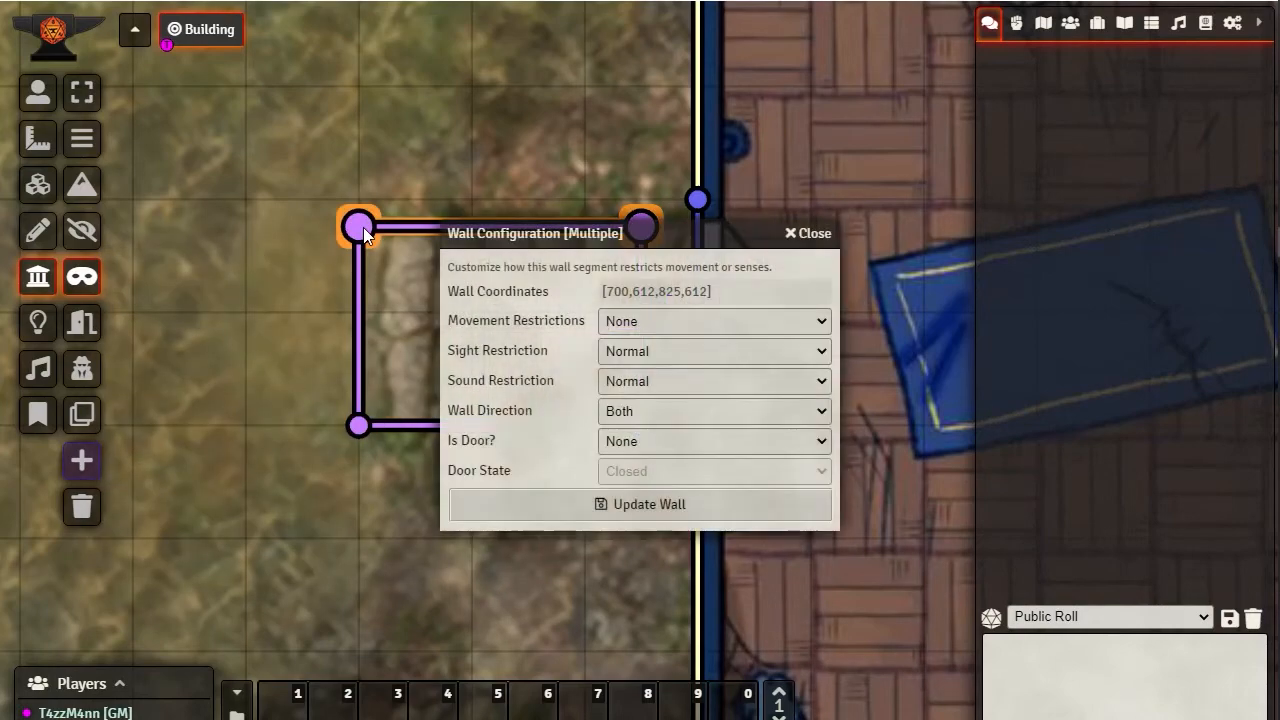
left_click(358, 425)
double_click(358, 425)
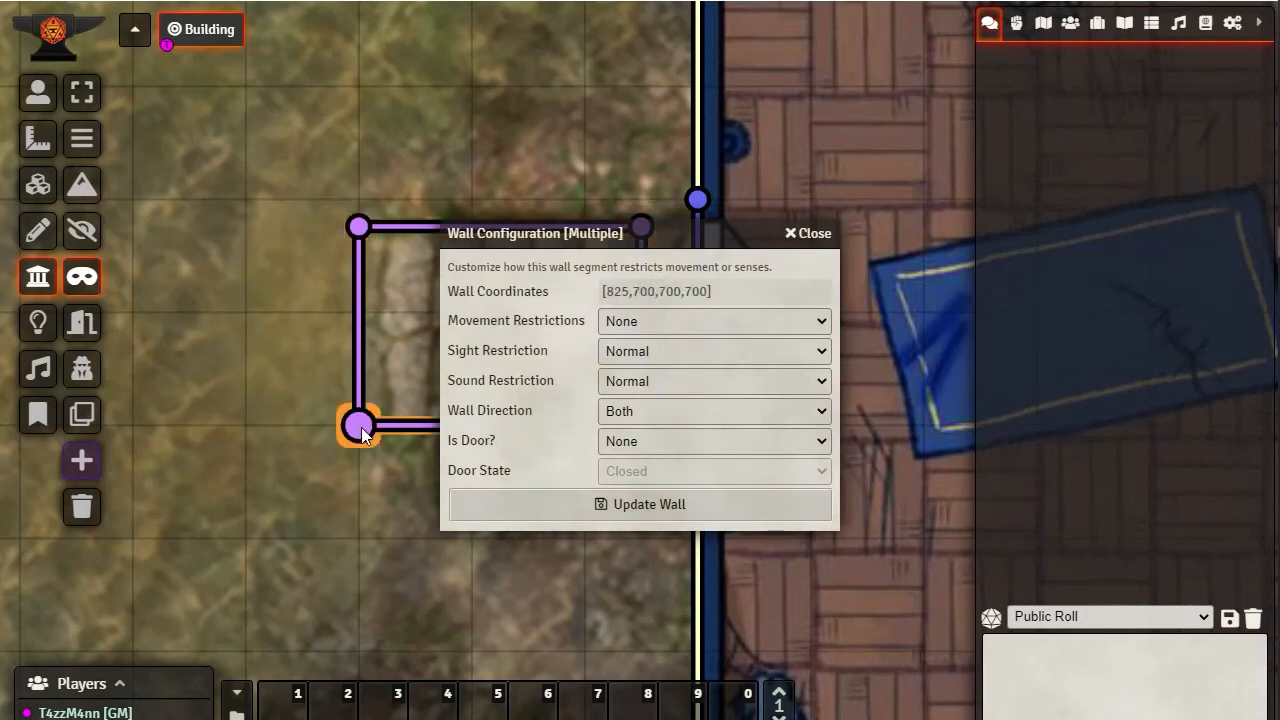
left_click(360, 227)
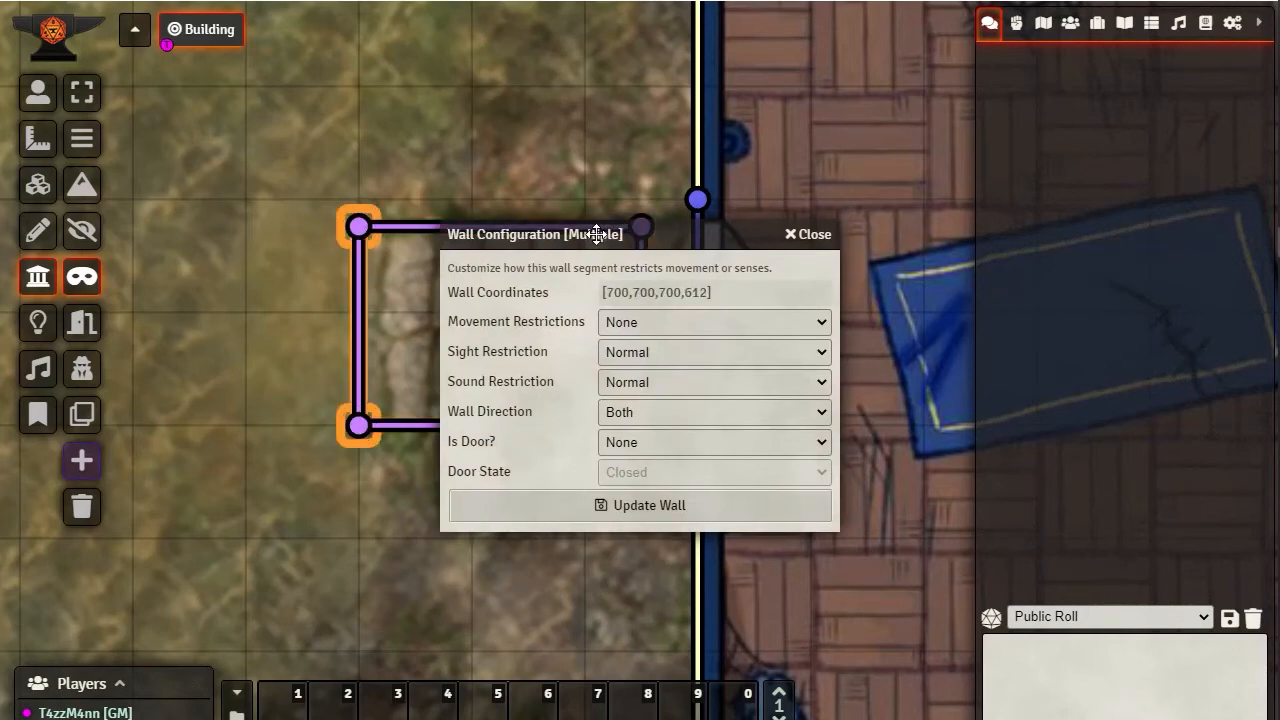
left_click_drag(593, 233, 889, 89)
left_click(934, 296)
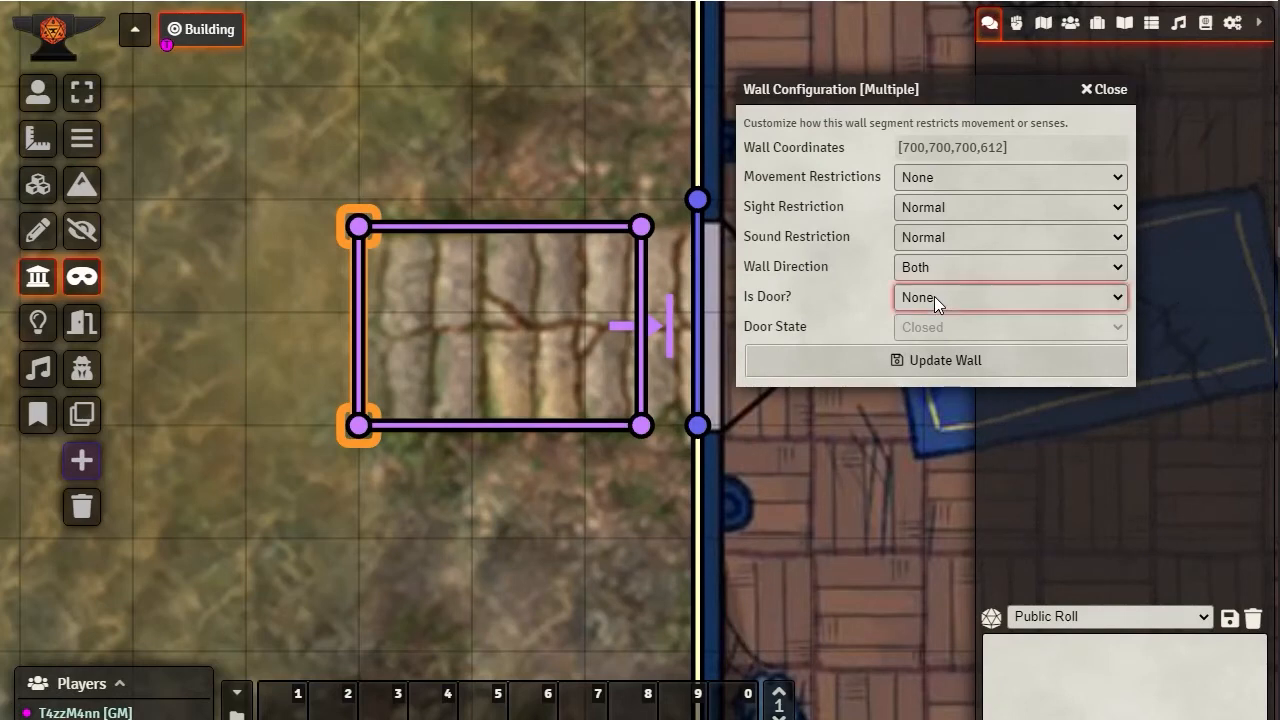
left_click(927, 268)
left_click(916, 306)
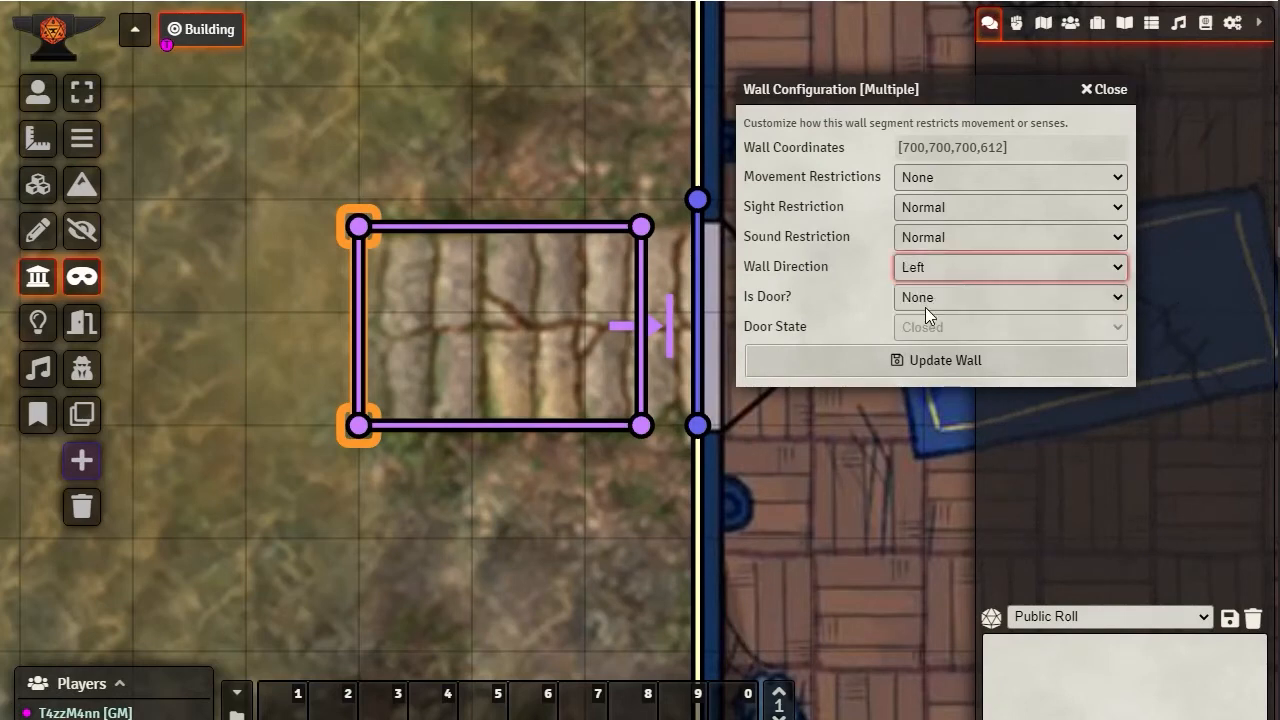
left_click(980, 359)
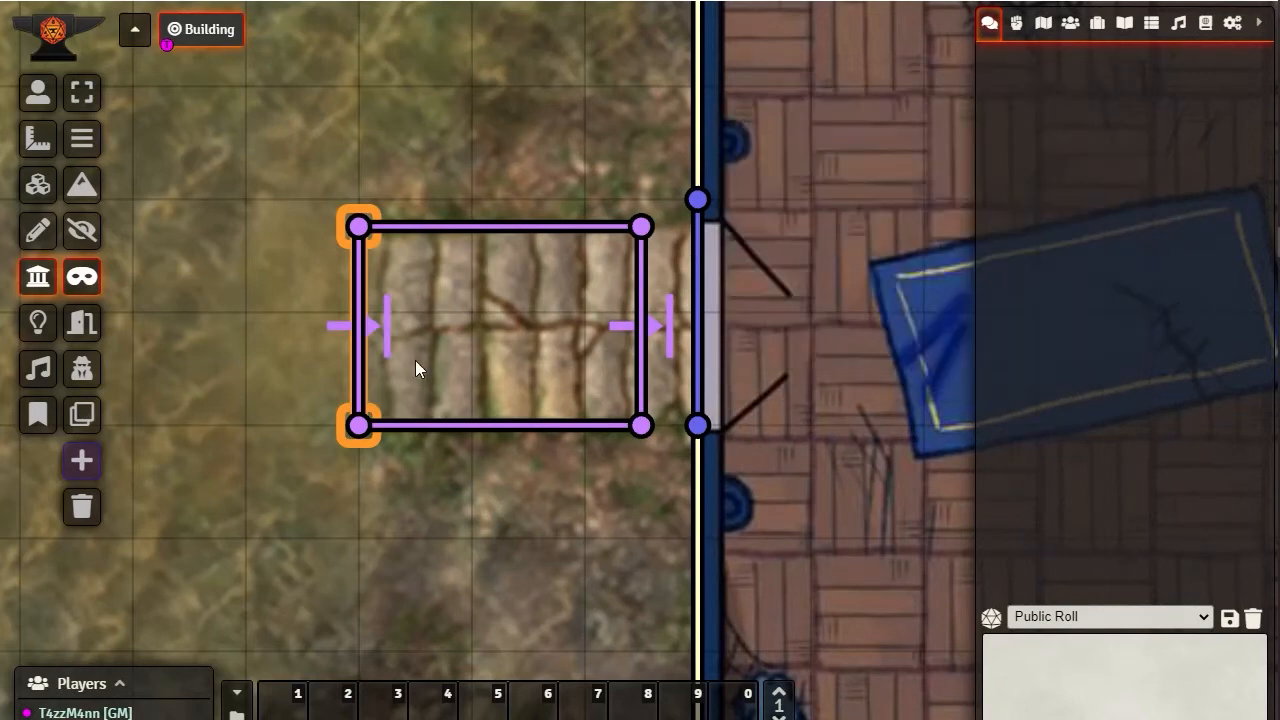
double_click(648, 420)
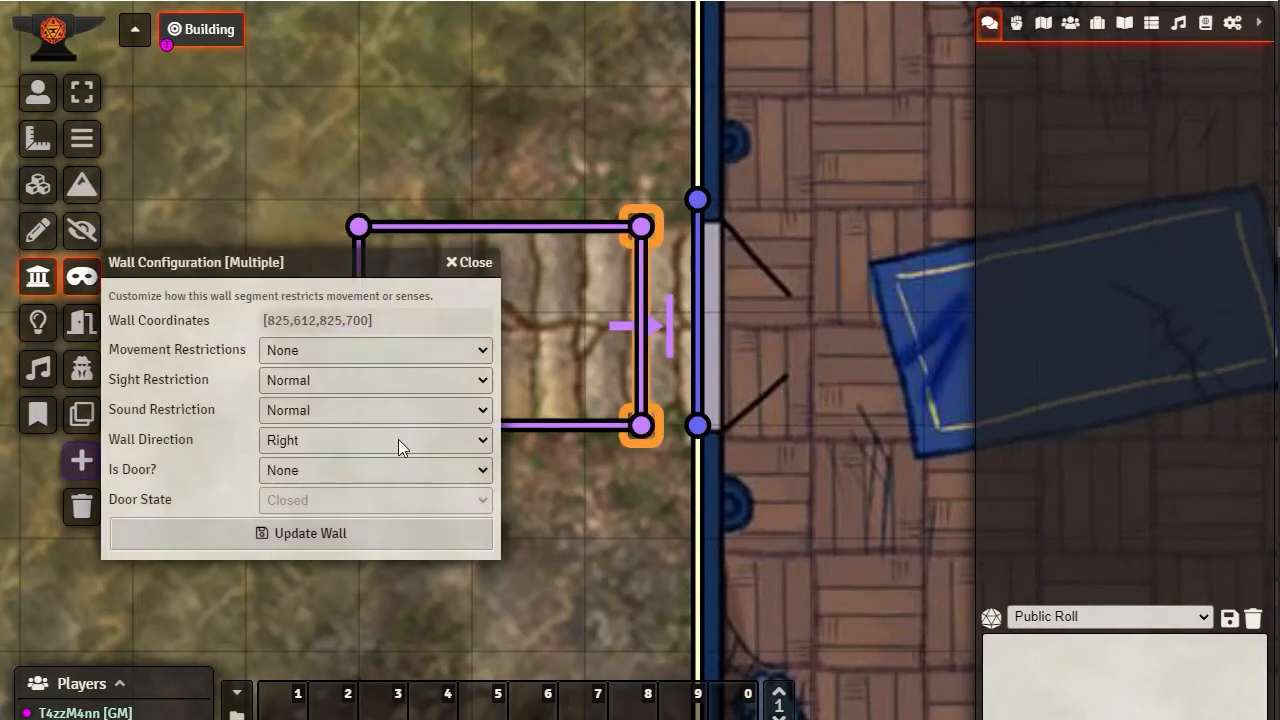
left_click(311, 534)
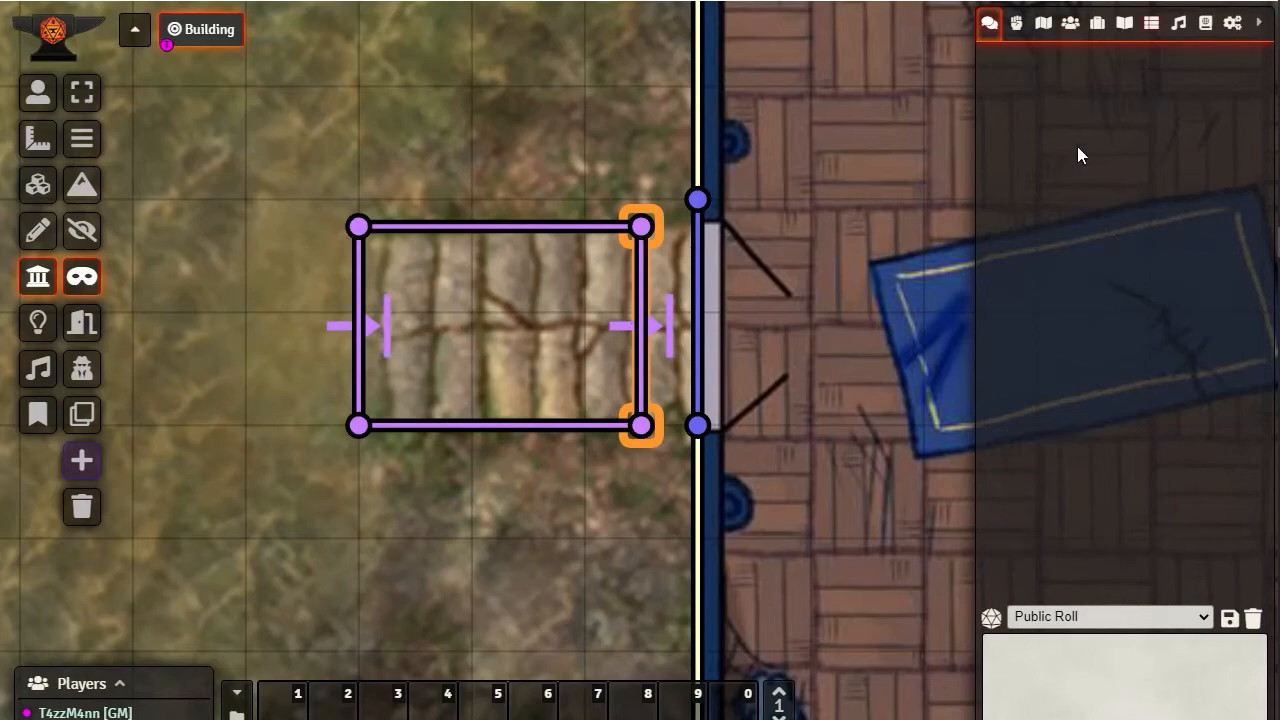
left_click_drag(900, 179, 545, 512)
left_click_drag(746, 284, 762, 433)
left_click_drag(904, 134, 738, 255)
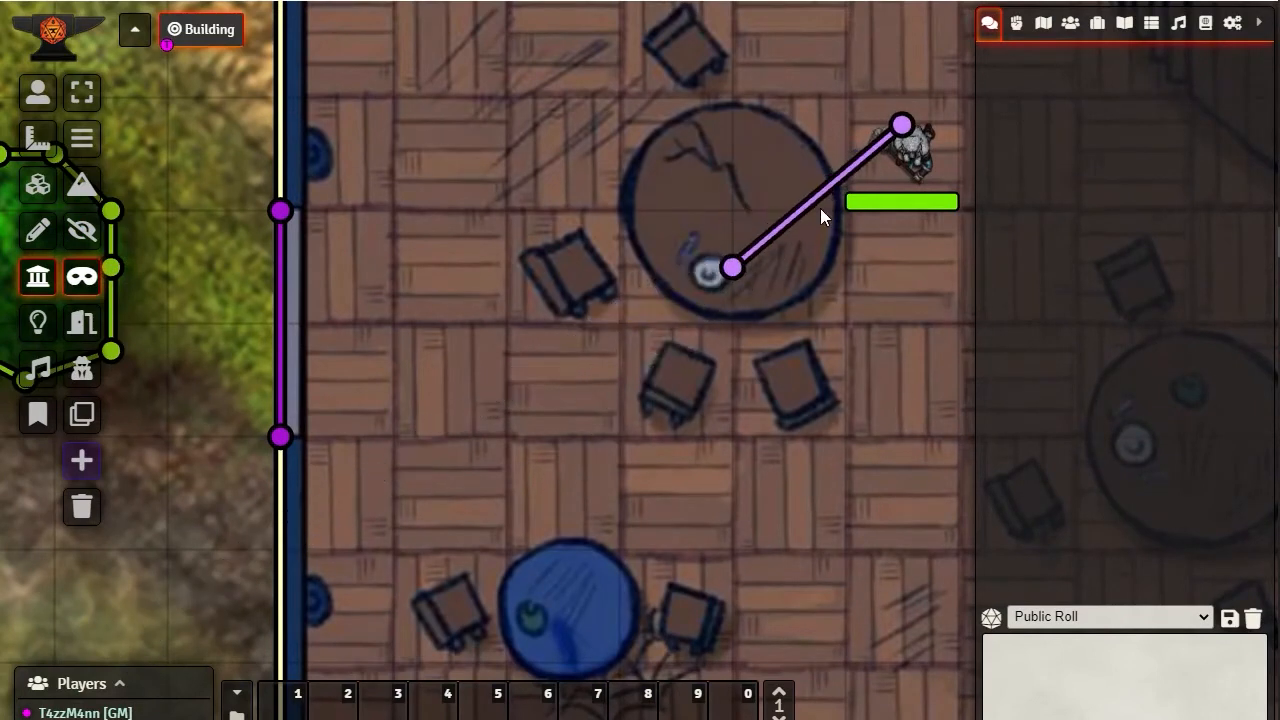
left_click(732, 270)
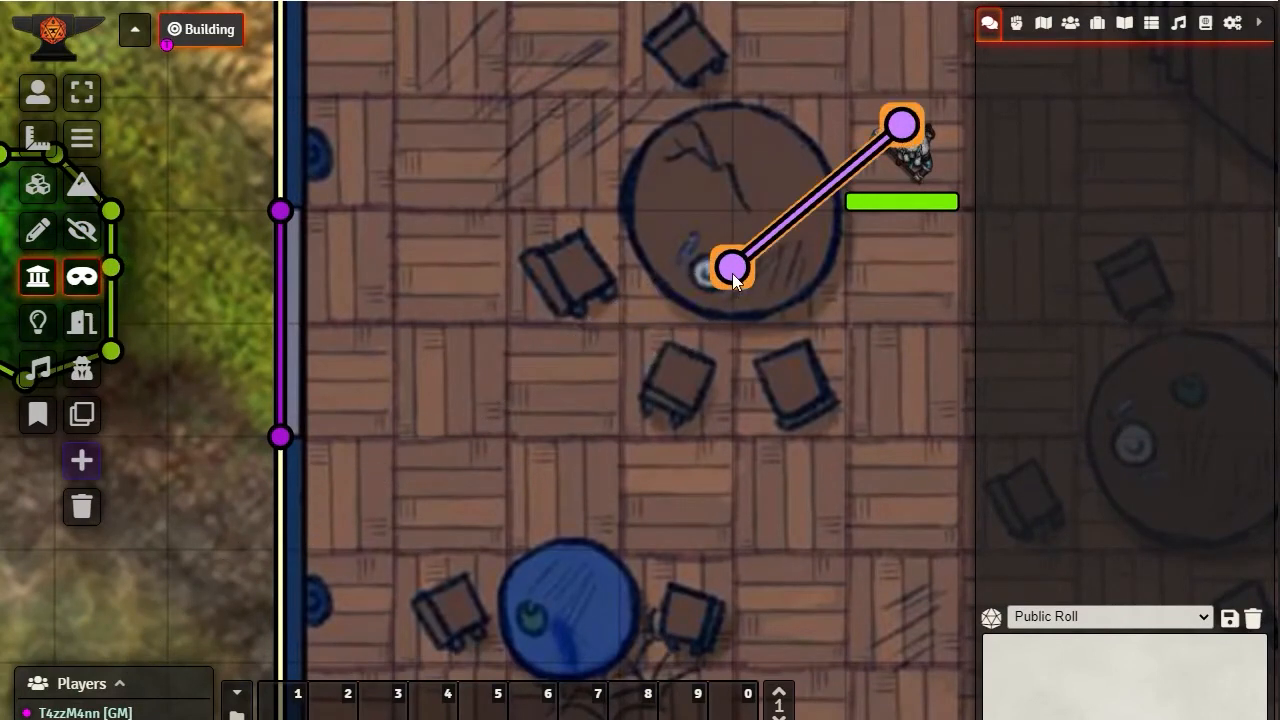
key("Delete")
Select the character token beside the round table and move it outside to the open ground west of the building
left_click(38, 92)
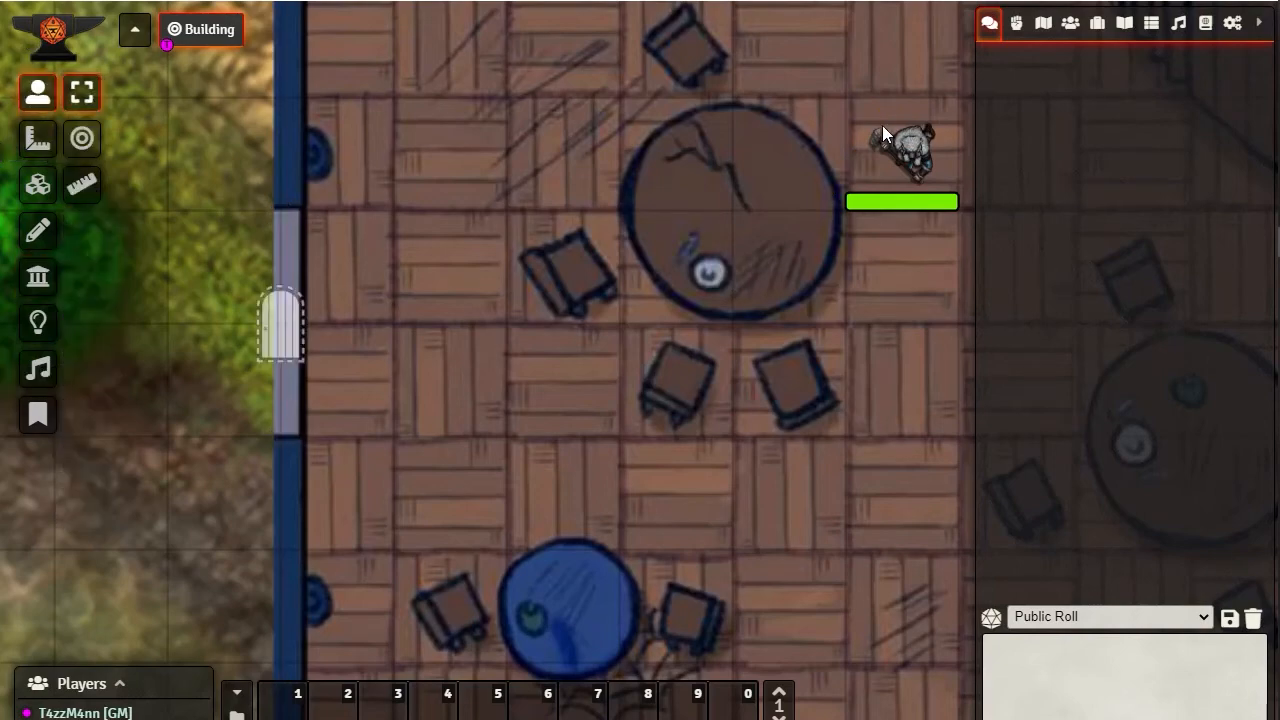
left_click(882, 130)
left_click_drag(750, 241, 118, 530)
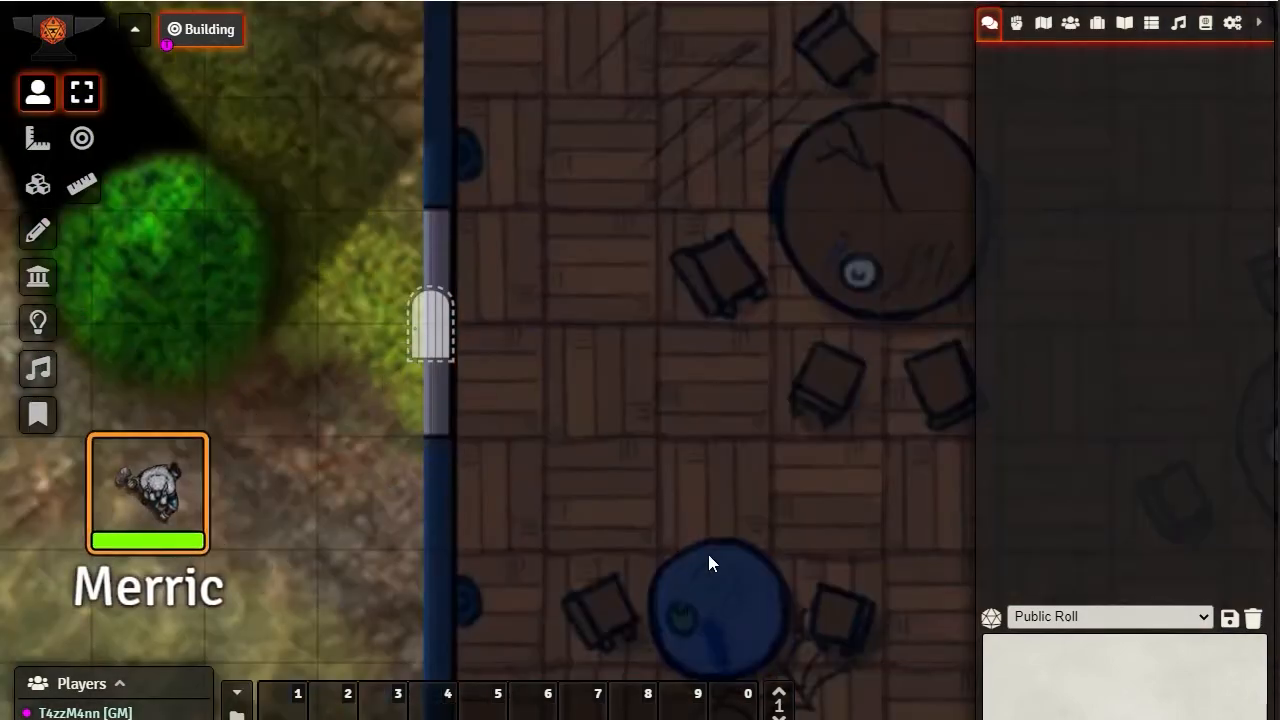
left_click_drag(708, 554, 838, 86)
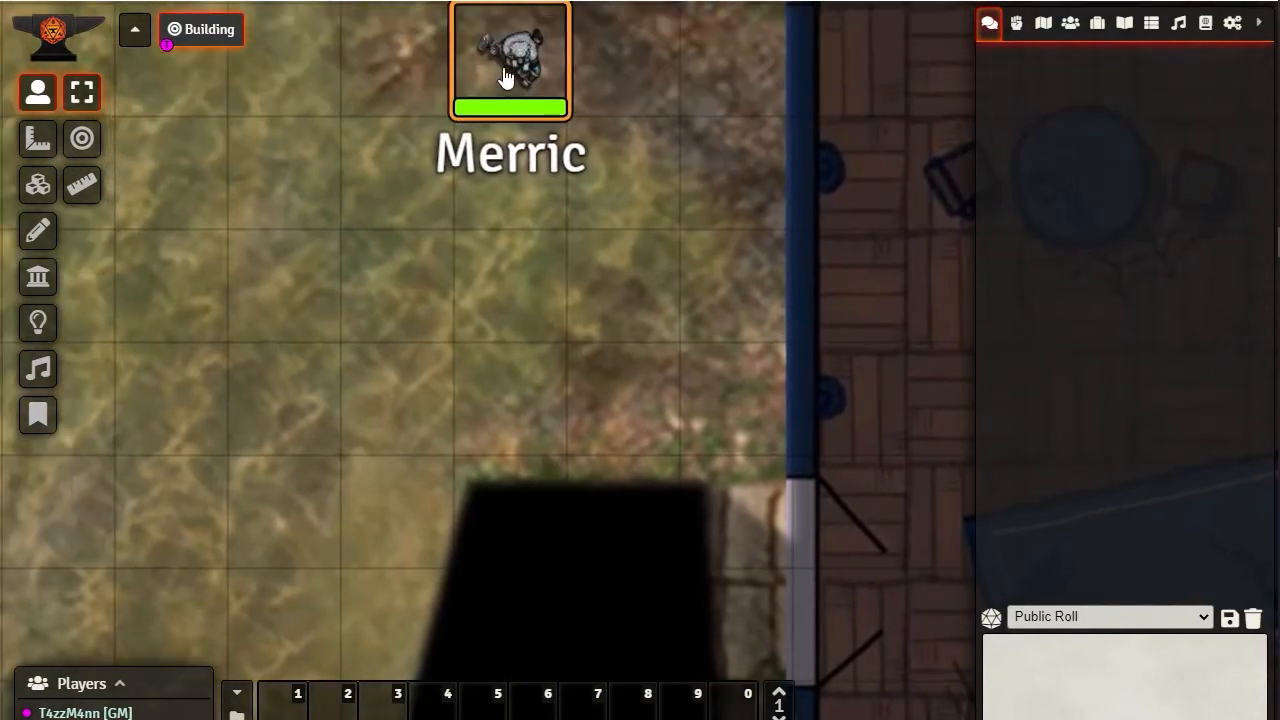
Move the token one square south on the open ground, walk it east across the ethereal walls onto the stone path at the door
left_click_drag(508, 75, 343, 513)
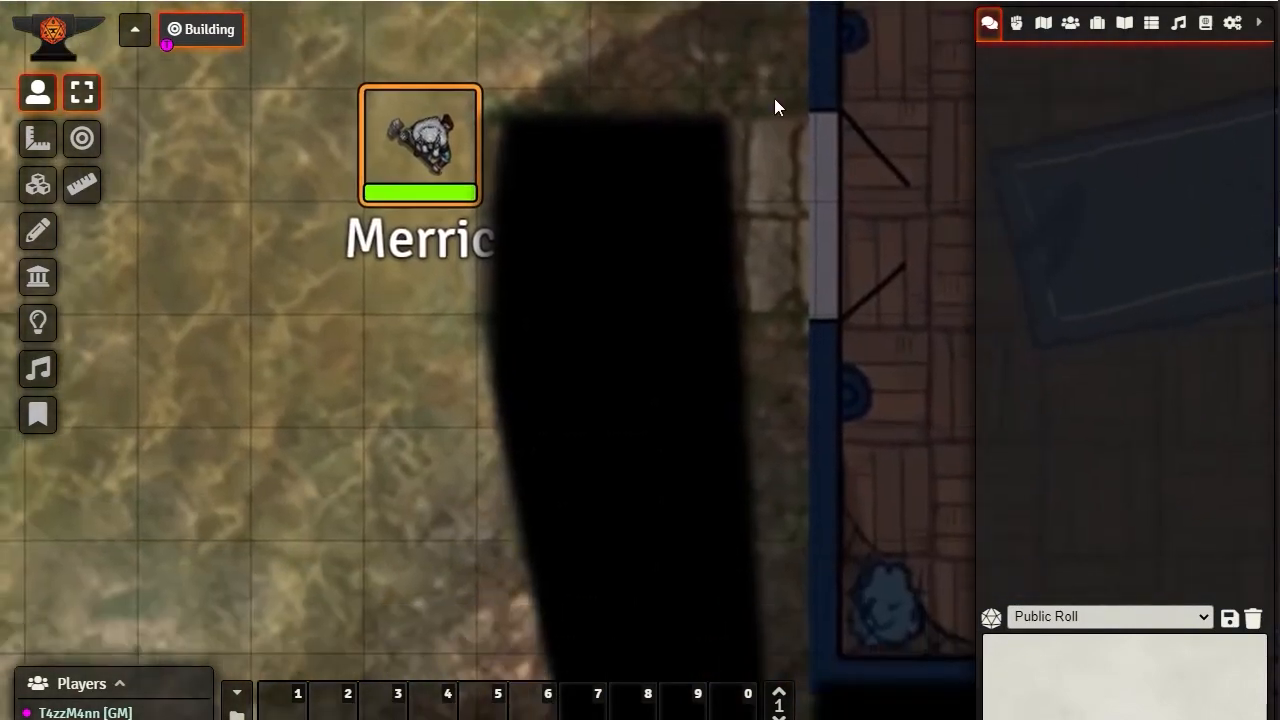
left_click_drag(425, 135, 429, 223)
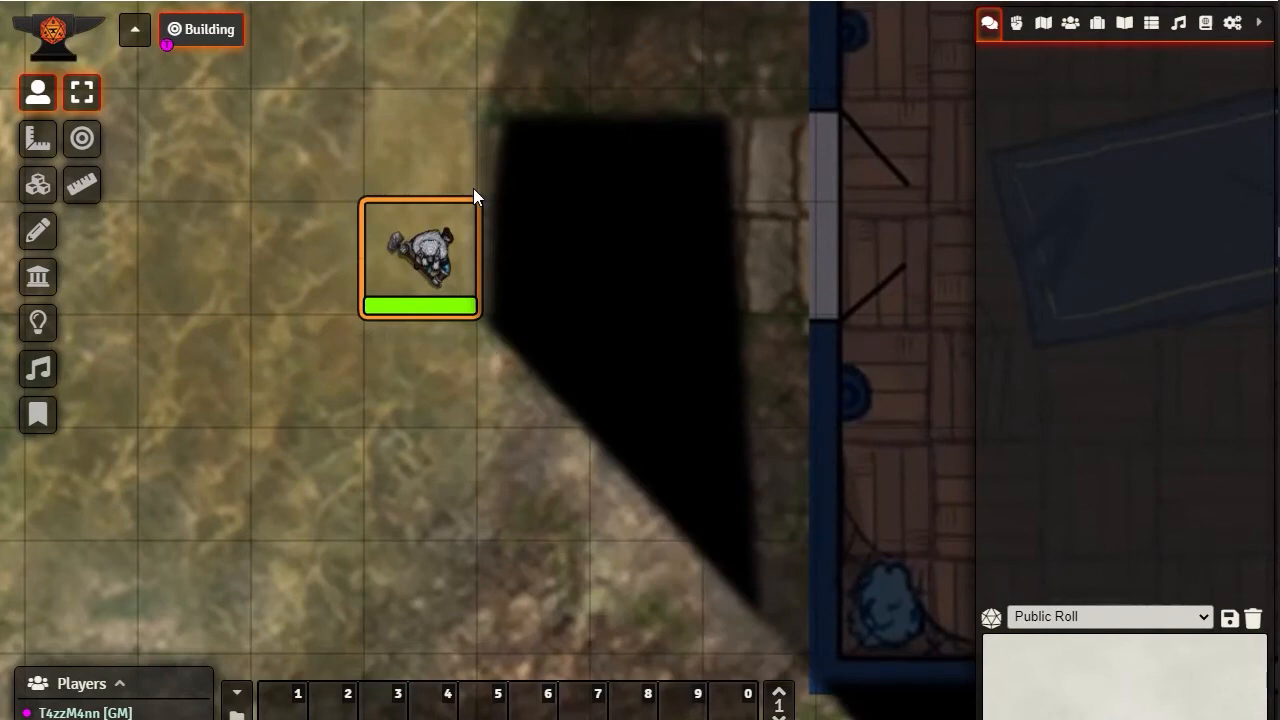
key("Right")
key("Right")
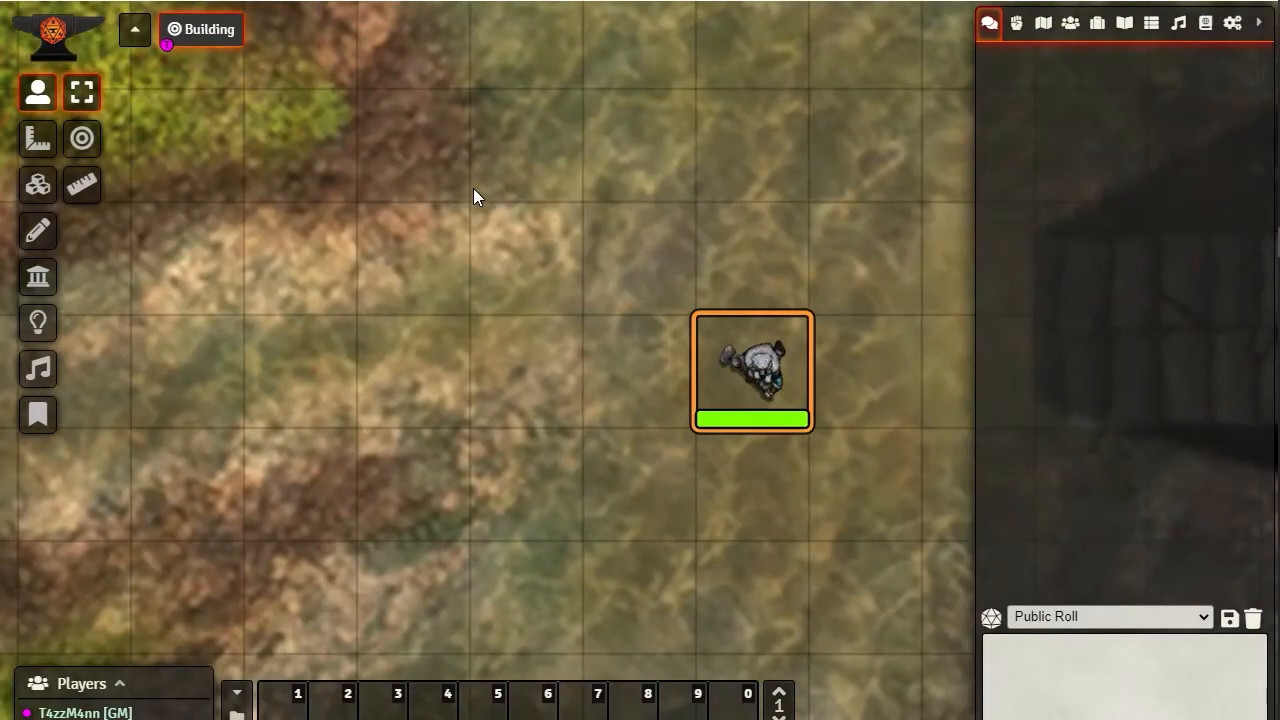
key("Right")
key("Right")
key("Right")
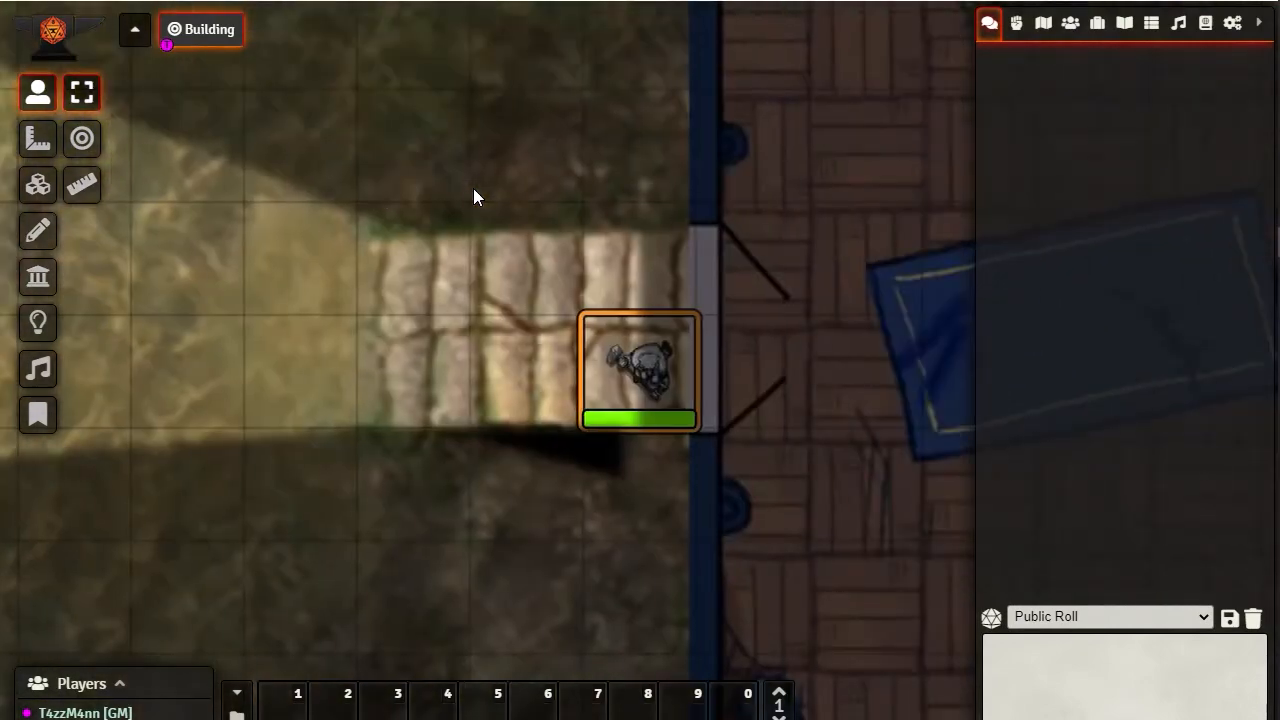
Walk the token back and forth on the stone path, ending at its west end, to compare its vision with and without selection
key("Left")
key("Left")
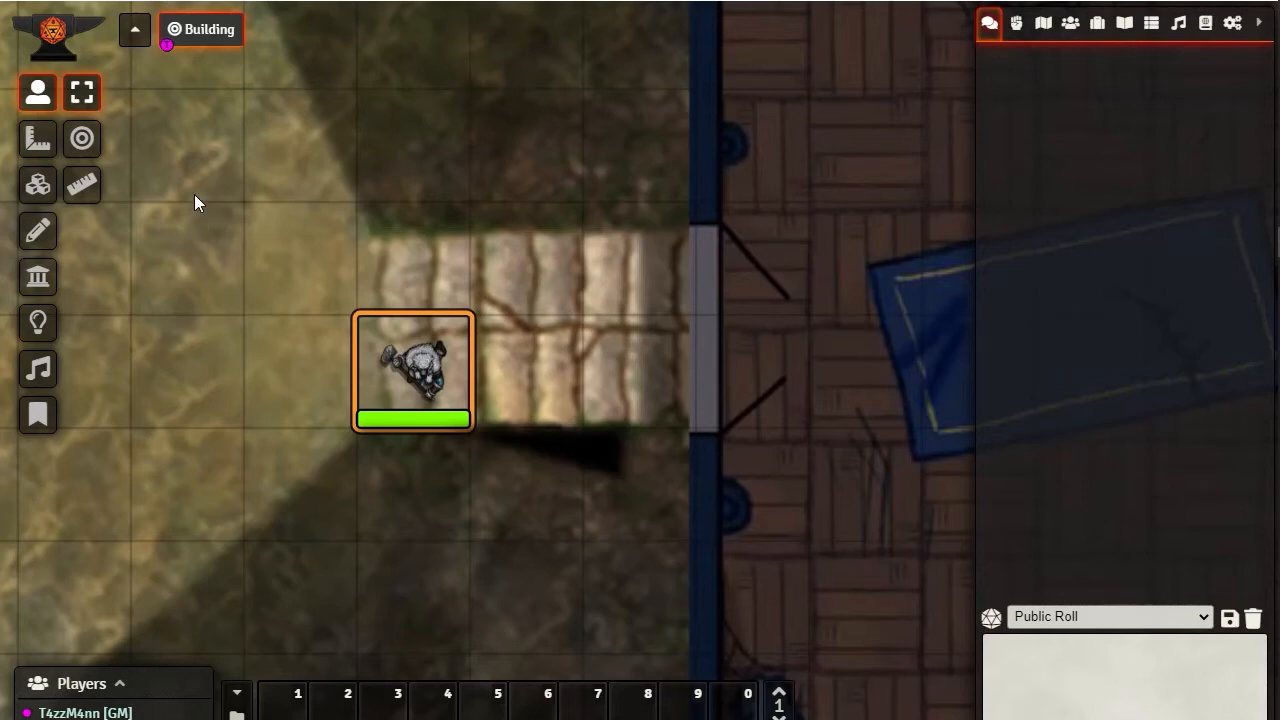
left_click(223, 281)
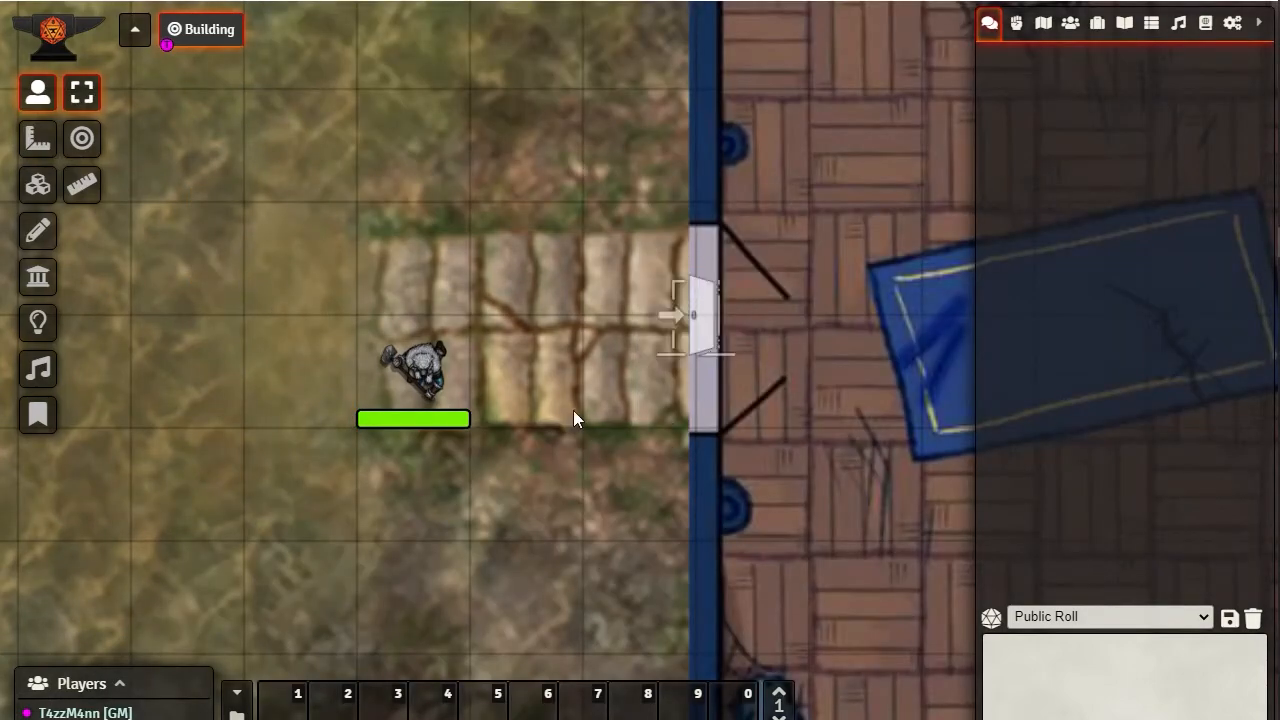
left_click(425, 375)
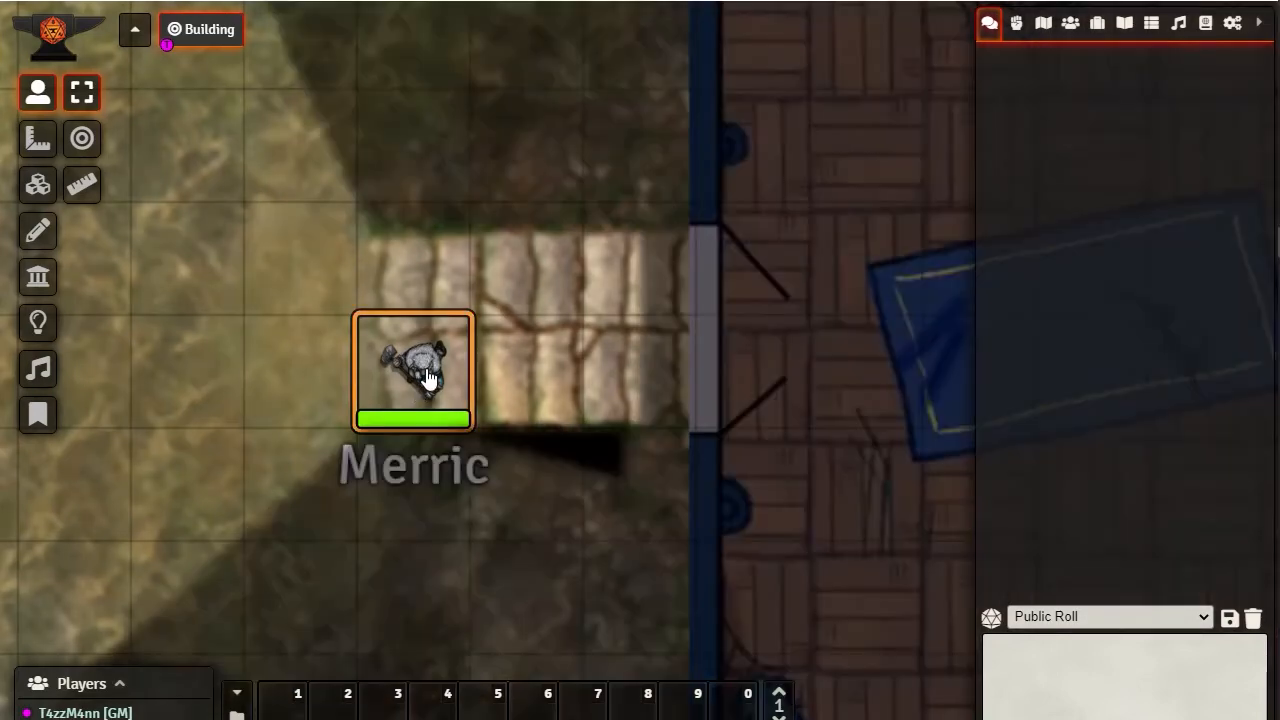
key("Right")
key("Right")
key("Right")
key("Left")
key("Left")
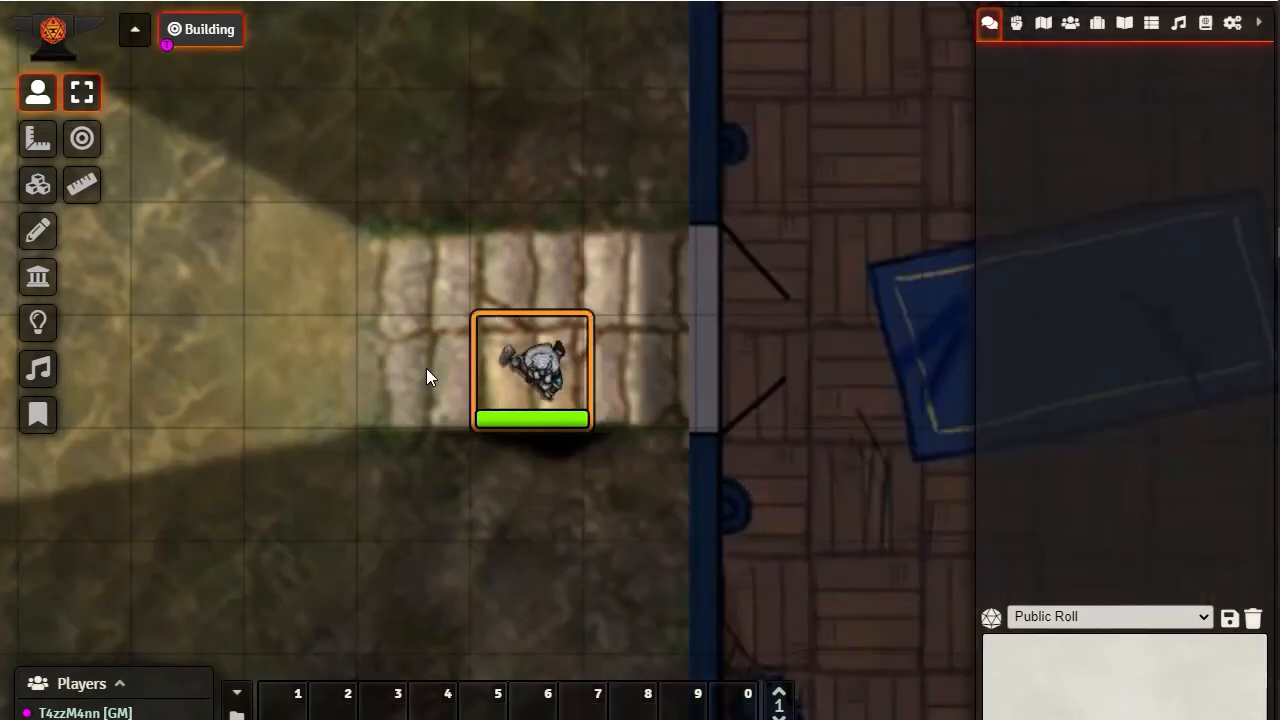
key("Left")
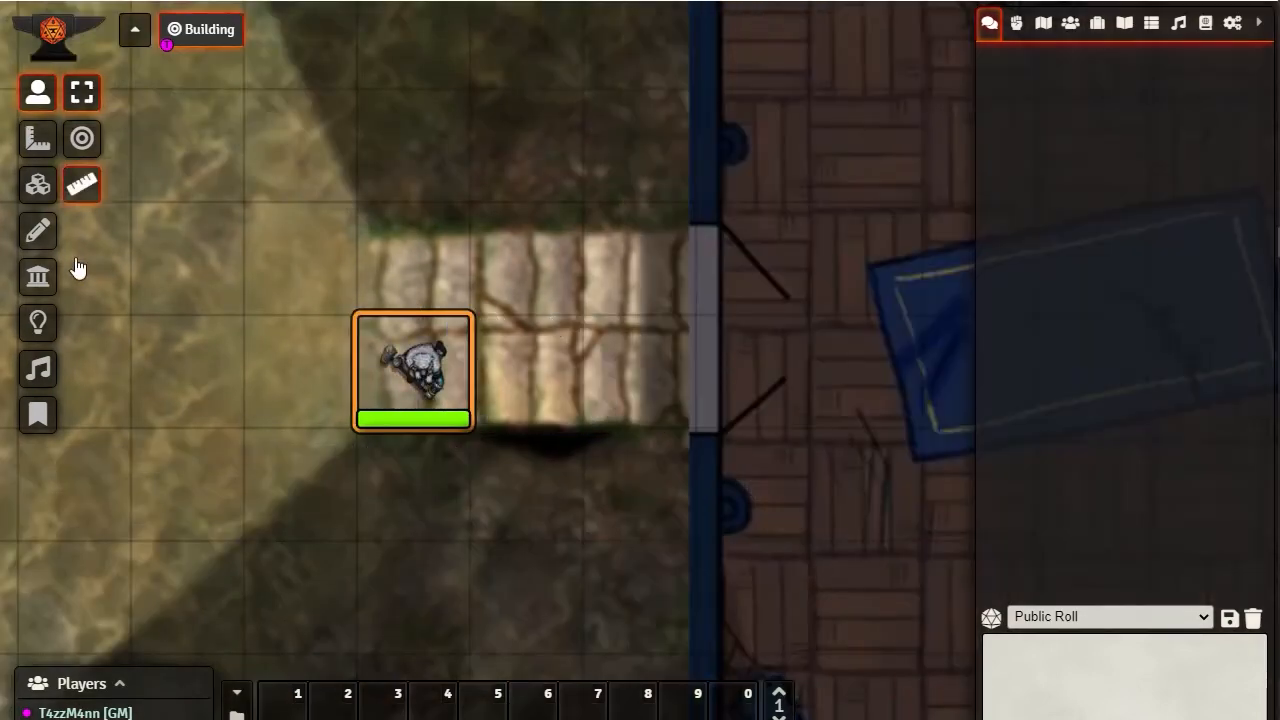
left_click(38, 276)
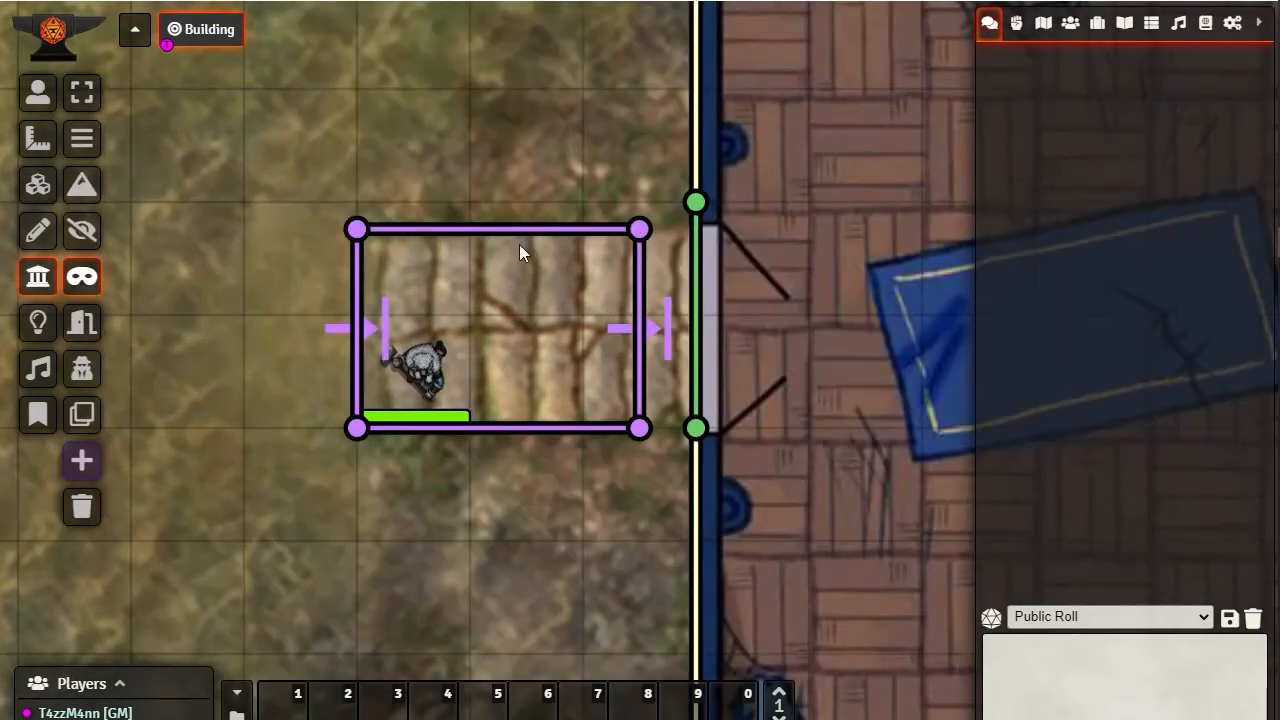
double_click(642, 432)
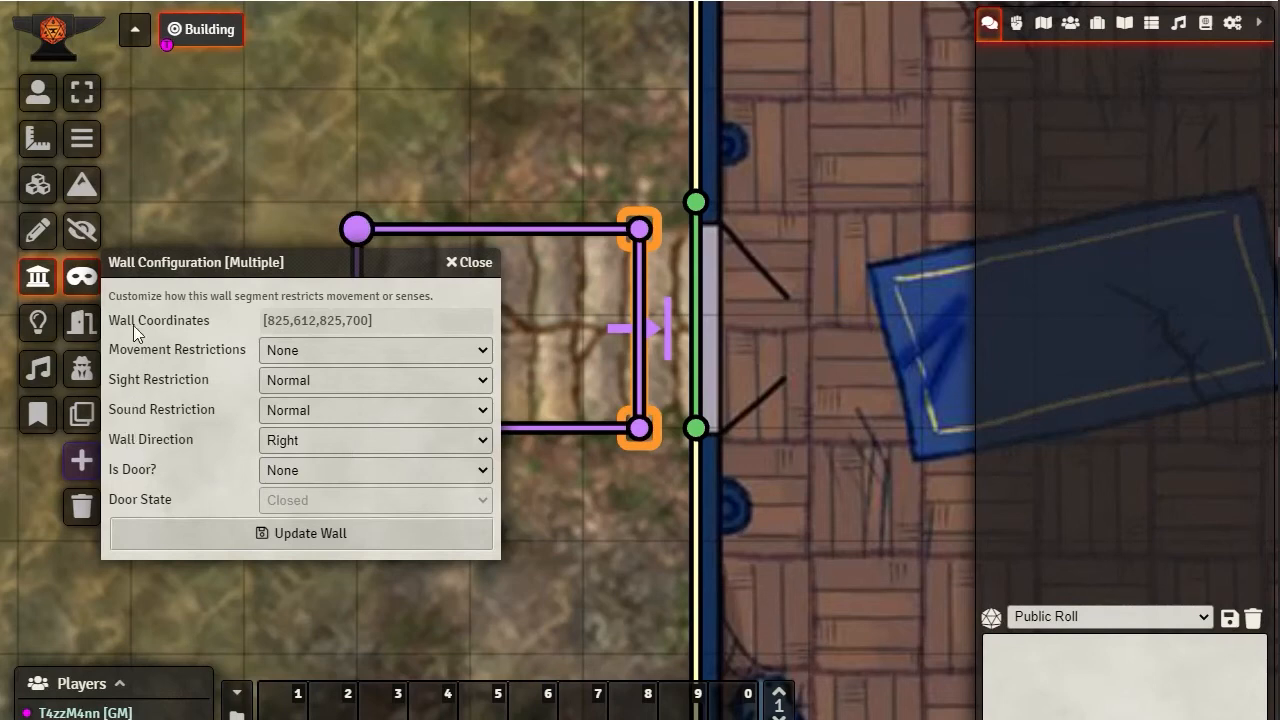
left_click(482, 349)
left_click(372, 392)
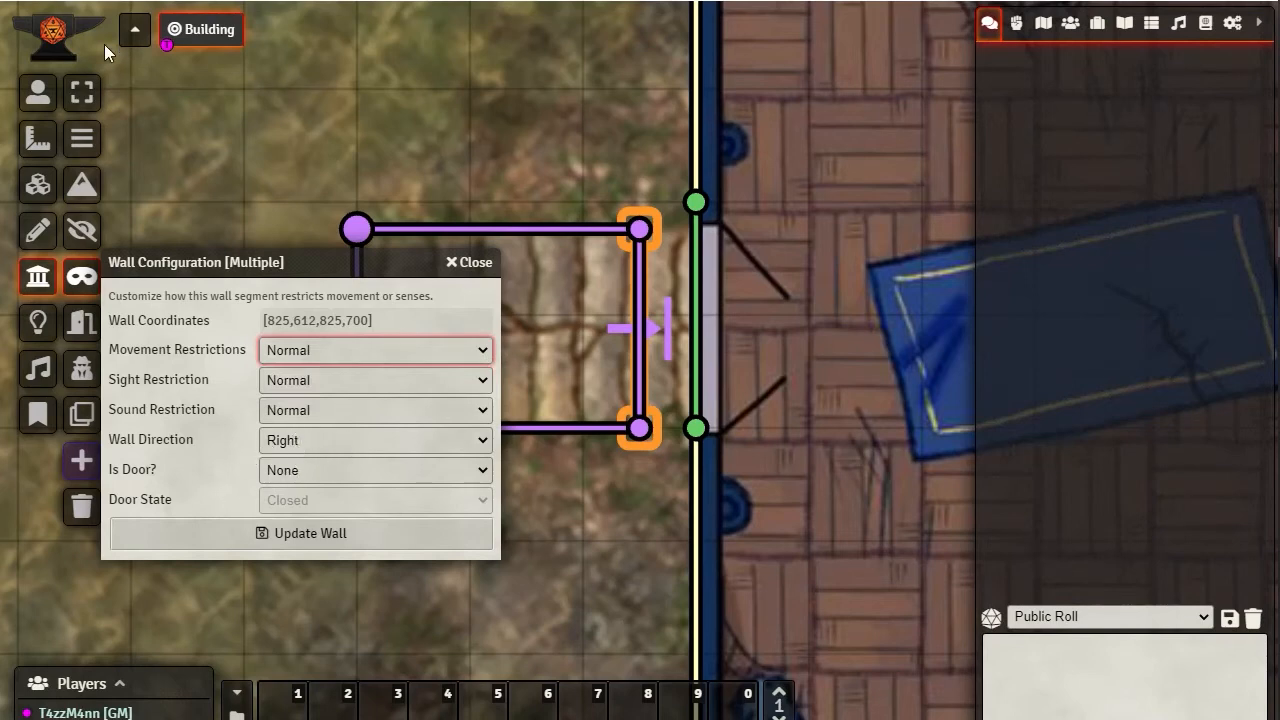
left_click(470, 262)
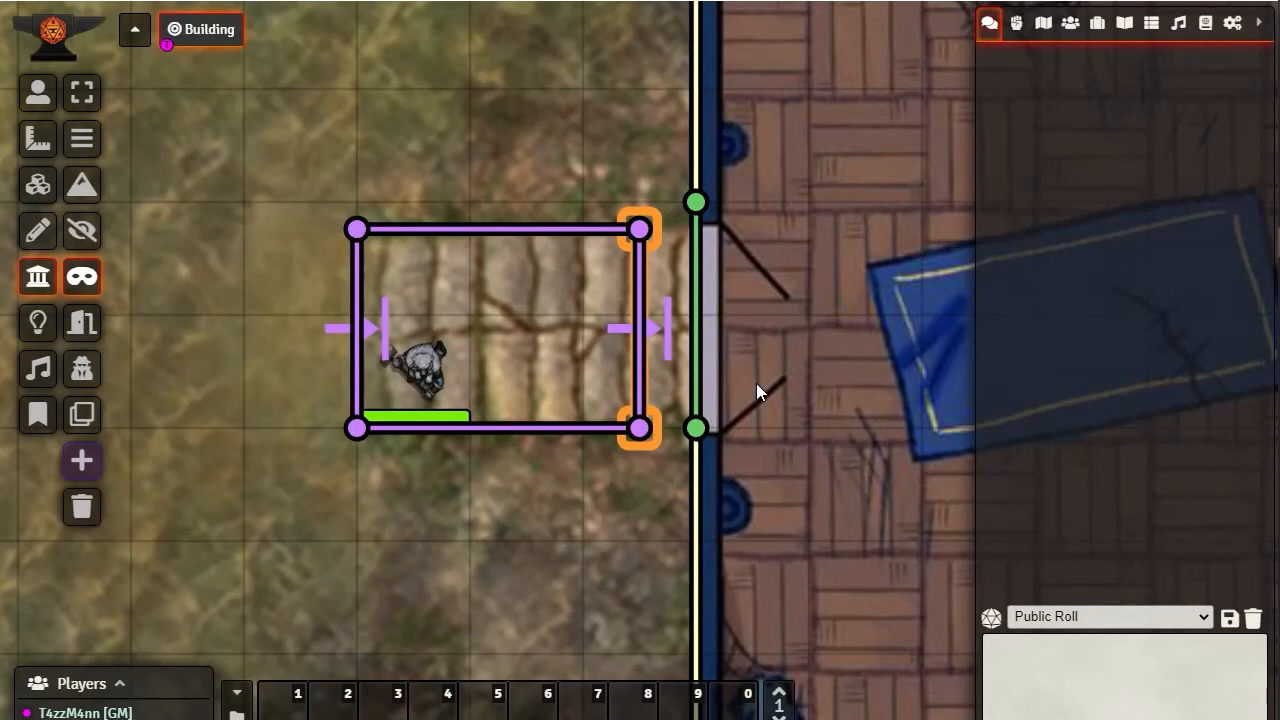
Walk the token repeatedly between the building entrance and the ground west of the ethereal rectangle, leaving it on the west side
left_click(37, 93)
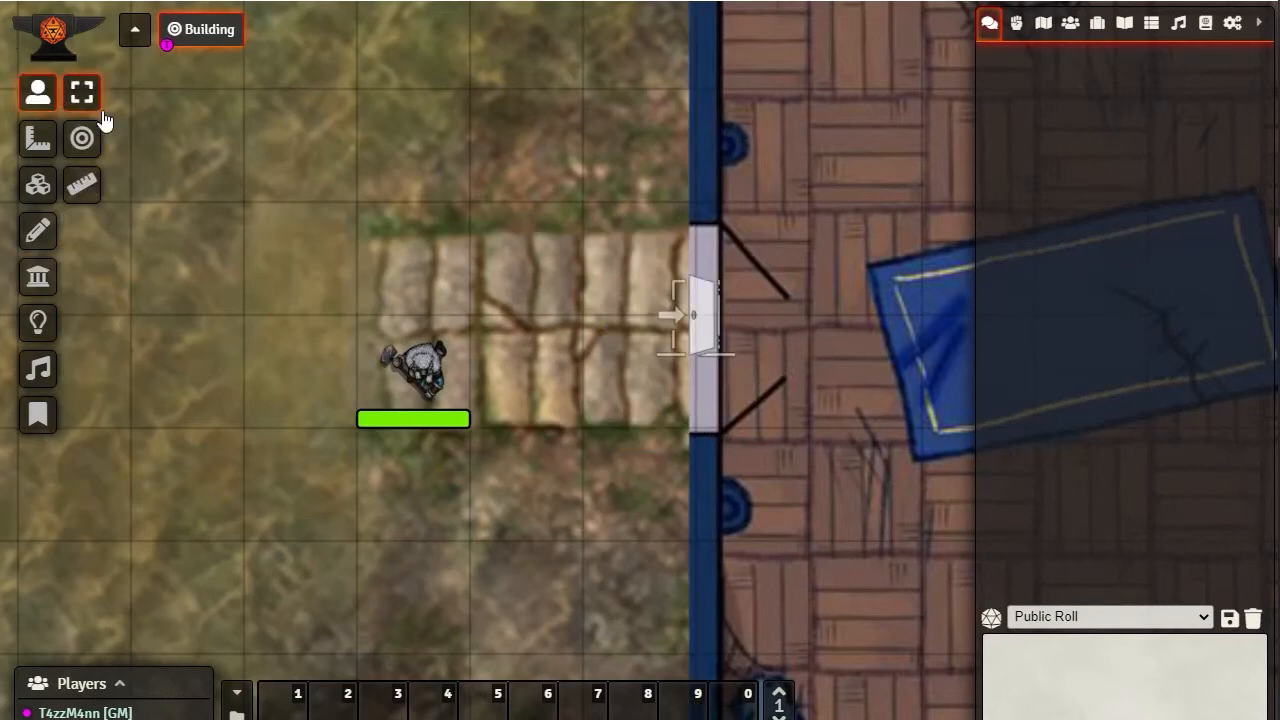
left_click(425, 388)
key("Right")
key("Right")
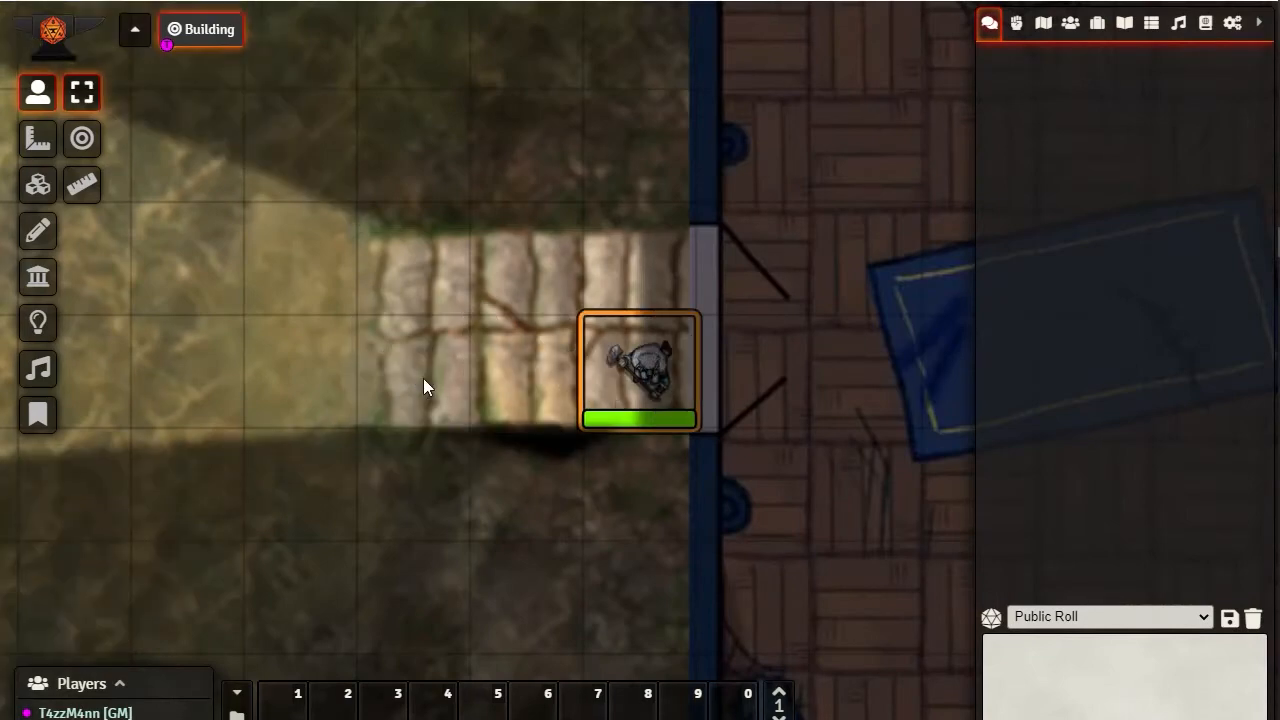
key("Right")
key("Right")
key("Left")
key("Left")
key("Left")
key("Left")
key("Left")
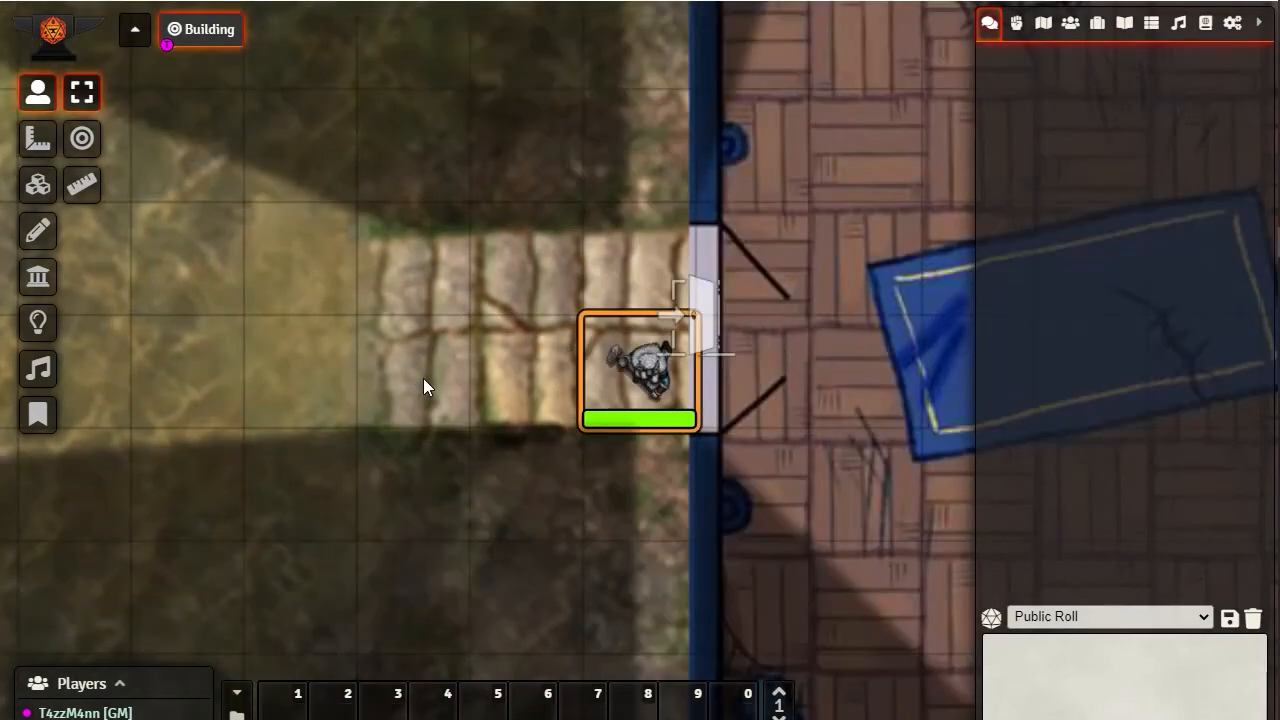
key("Right")
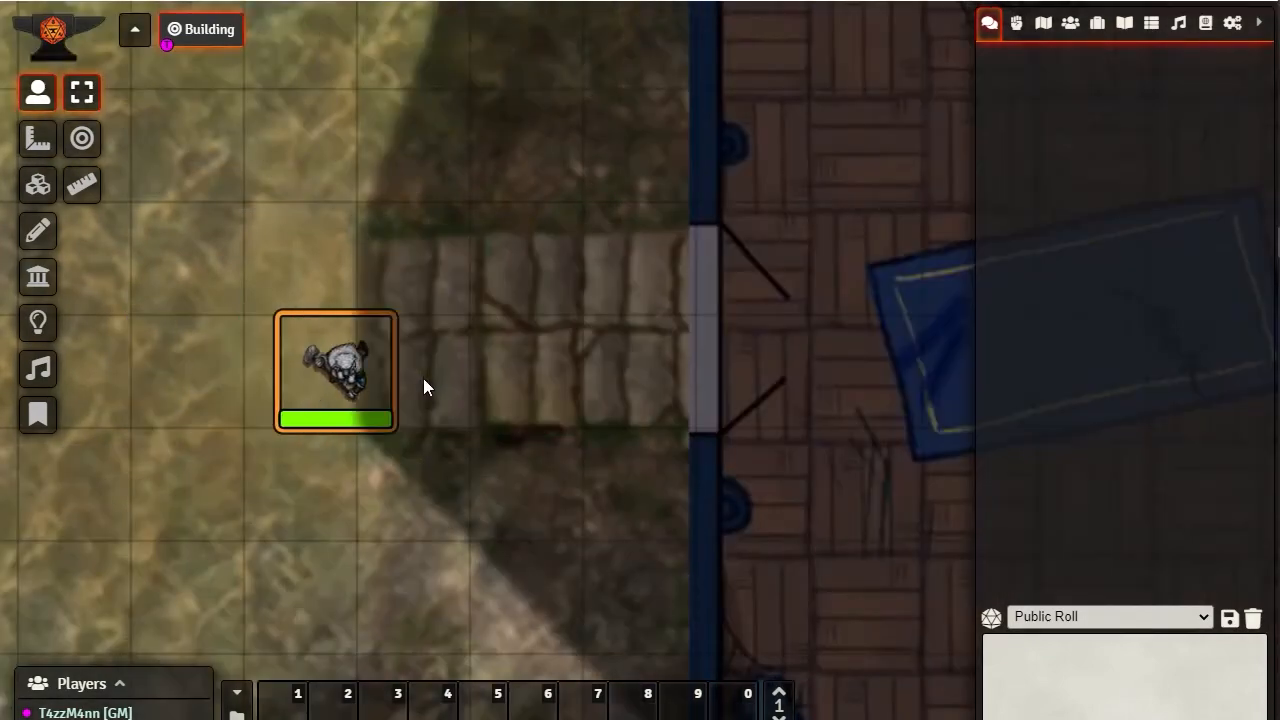
key("Right")
key("Right")
key("Right")
key("Right")
key("Left")
key("Left")
key("Left")
key("Left")
key("Left")
key("Left")
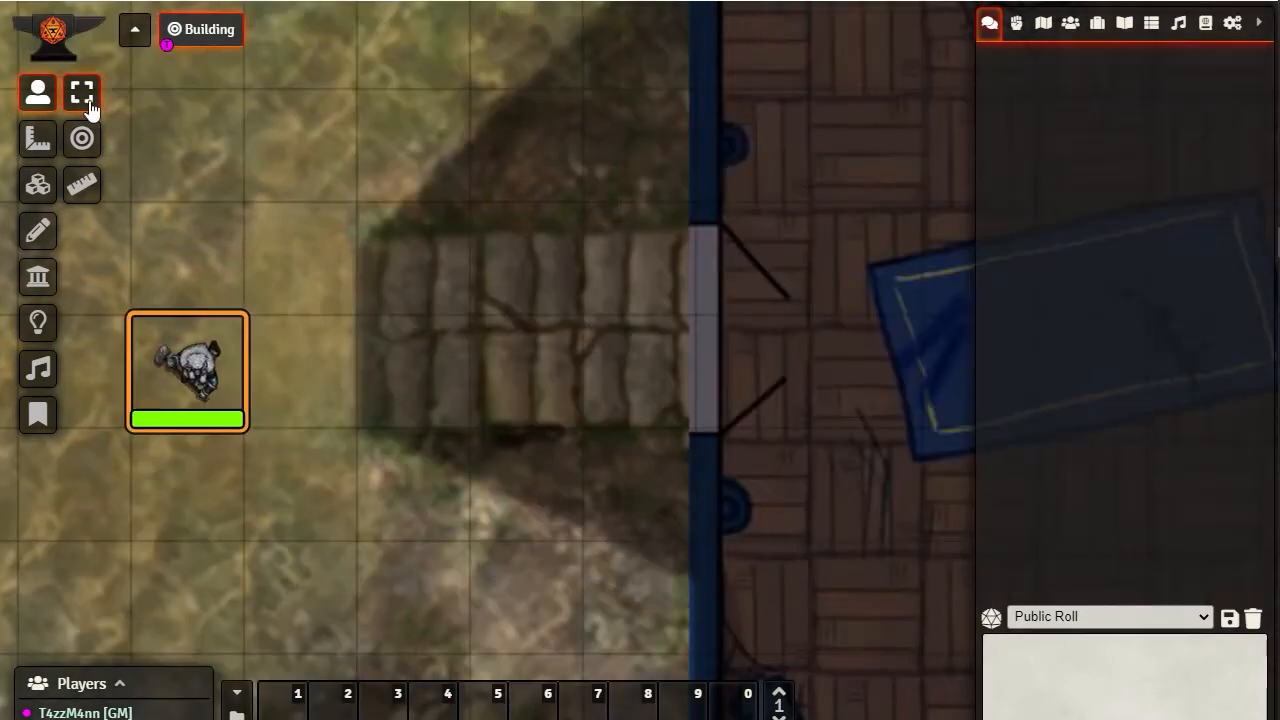
Select all four ethereal walls around the stone path and delete them
left_click(40, 279)
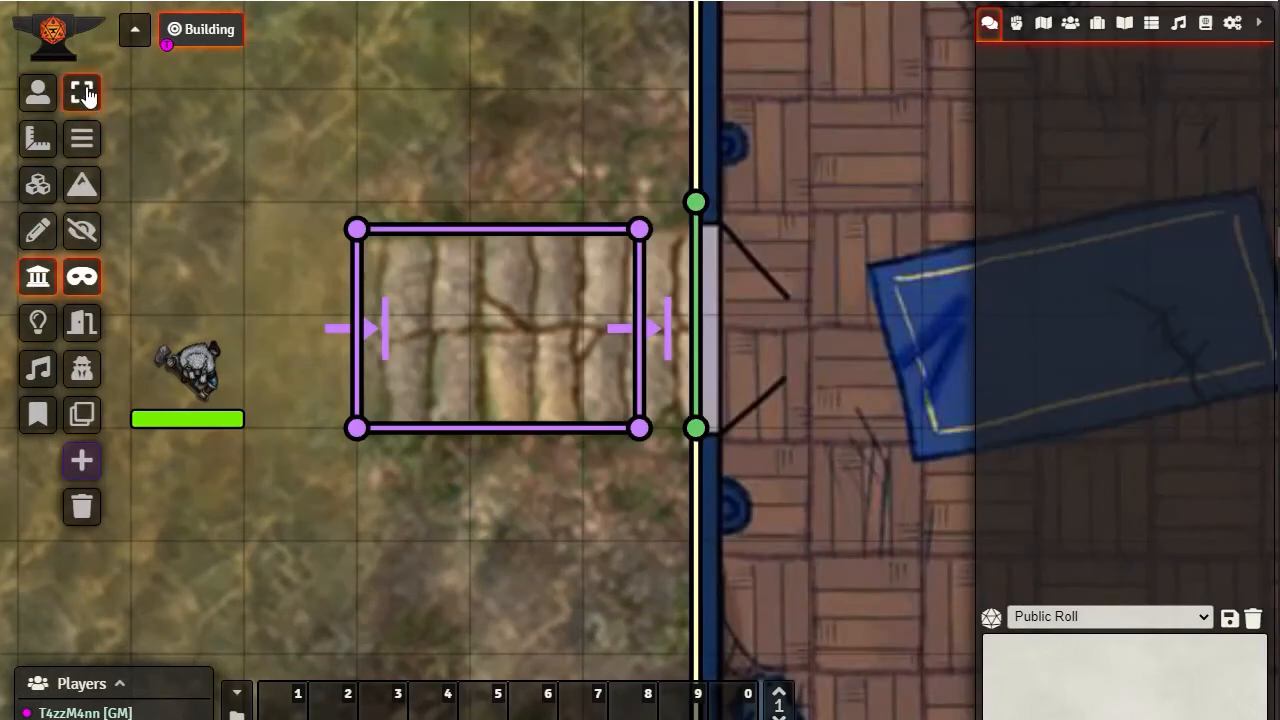
left_click_drag(301, 150, 672, 546)
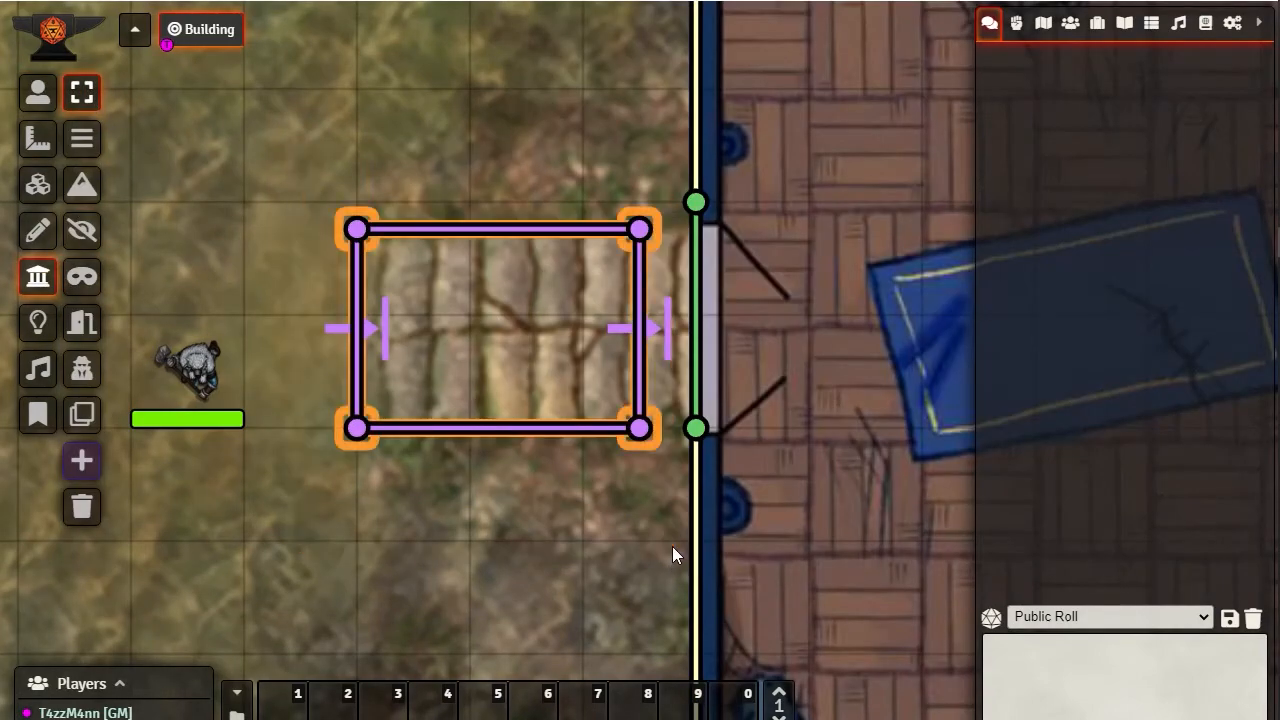
key("Delete")
Draw a vertical ethereal wall about four grid squares long on the open ground west of the token
left_click_drag(277, 378, 754, 477)
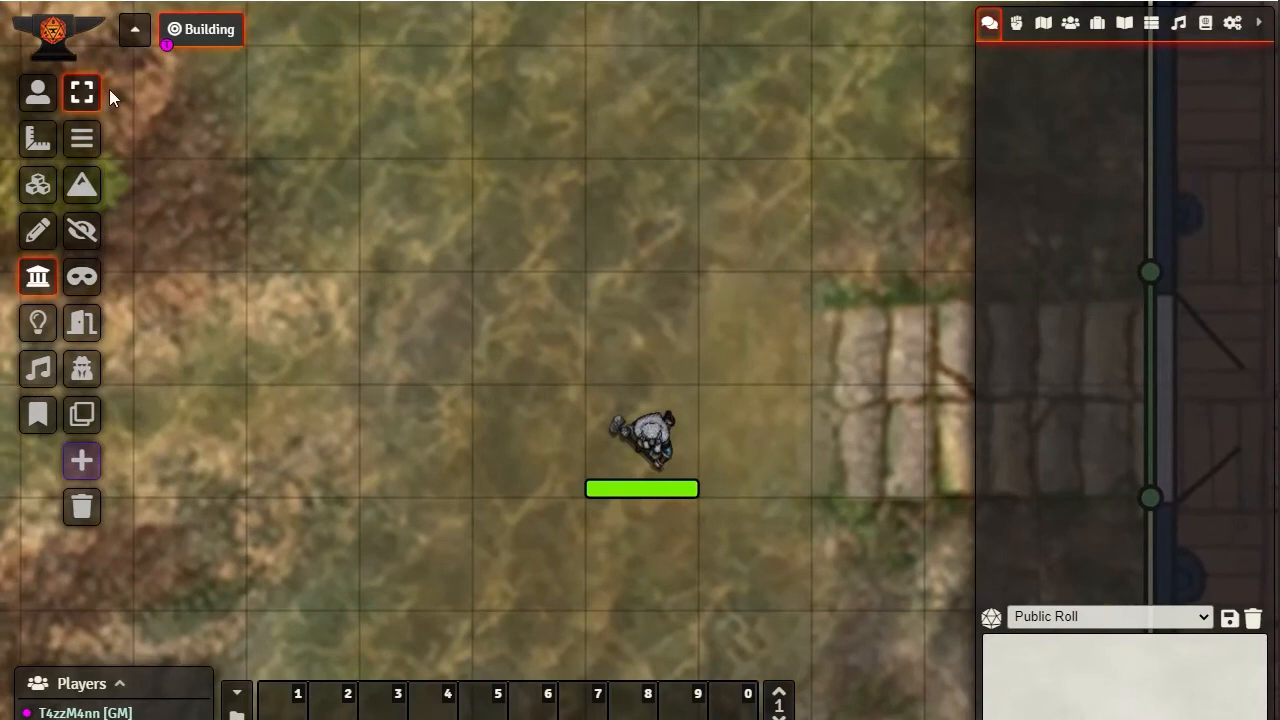
left_click(84, 280)
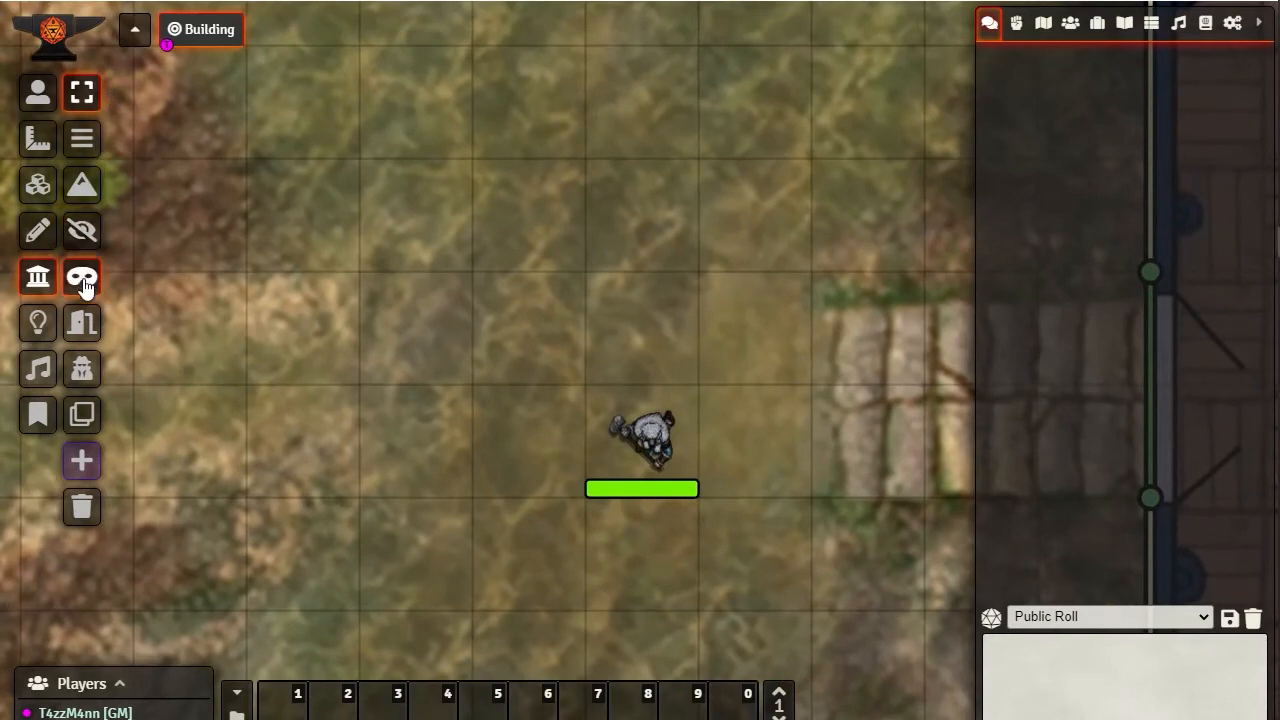
left_click(363, 168)
double_click(362, 607)
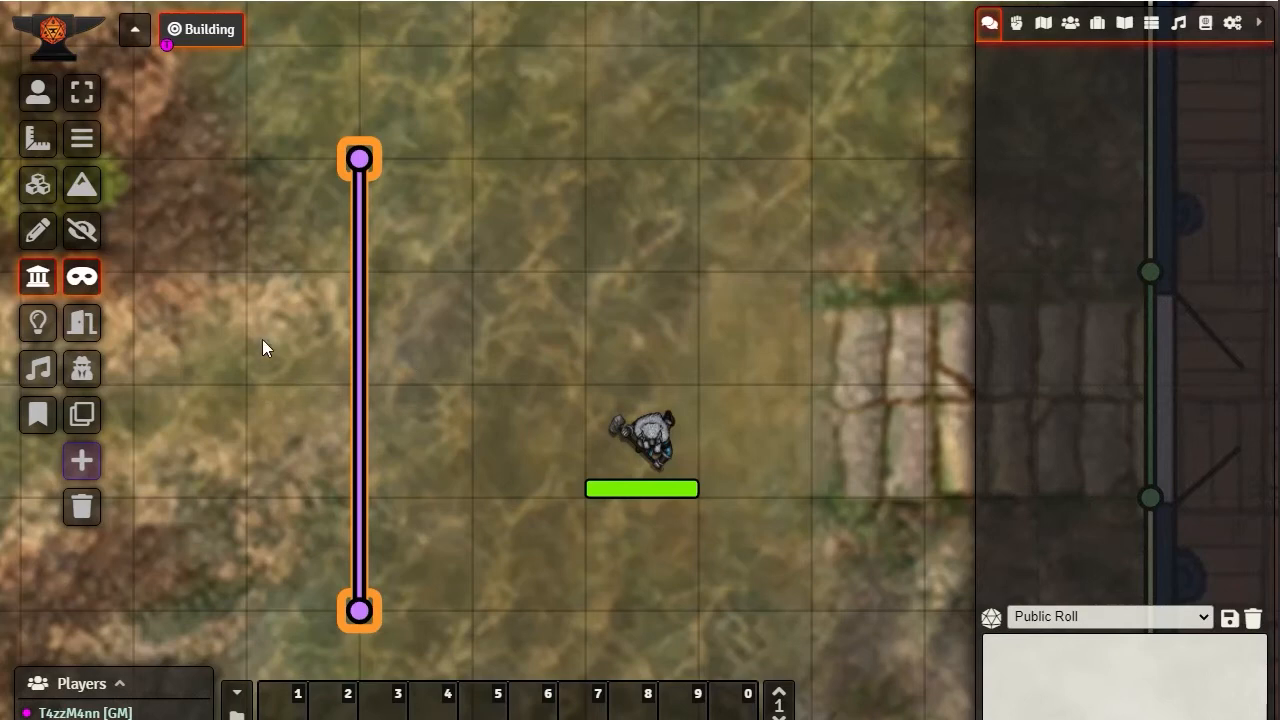
Set the new wall's movement restriction to Normal and its wall direction to Right
double_click(360, 613)
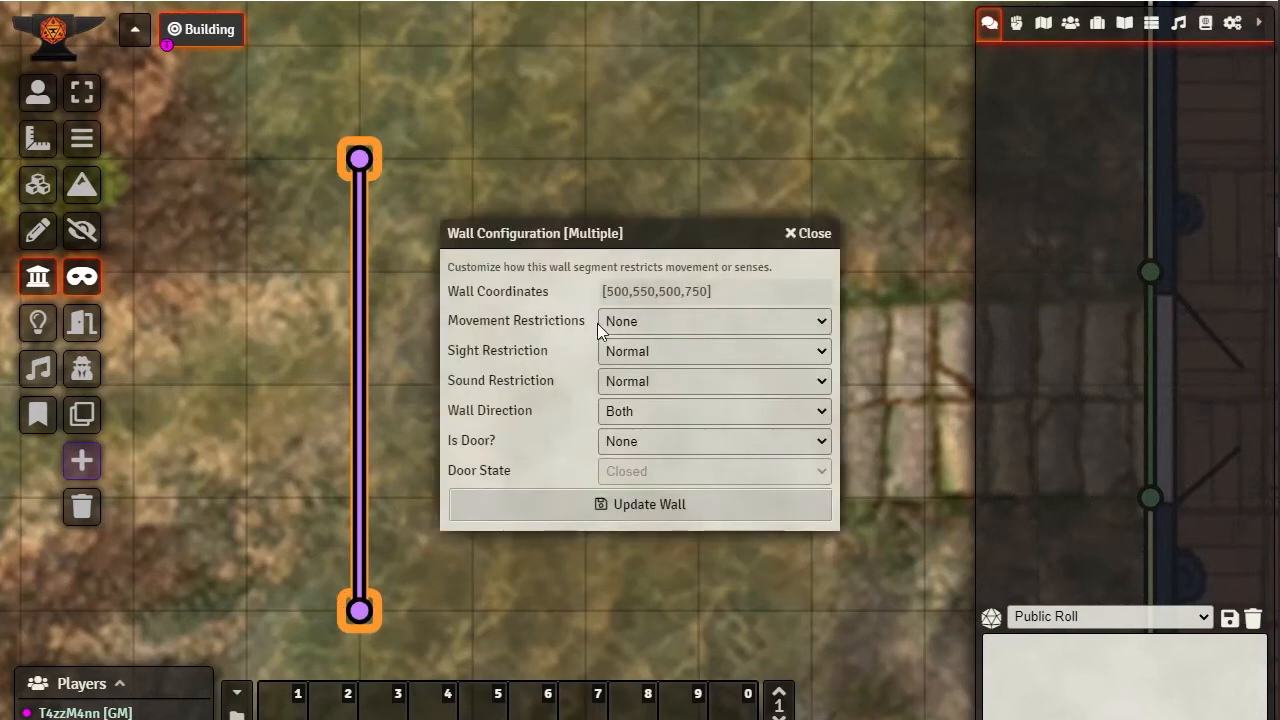
left_click(684, 317)
left_click(645, 357)
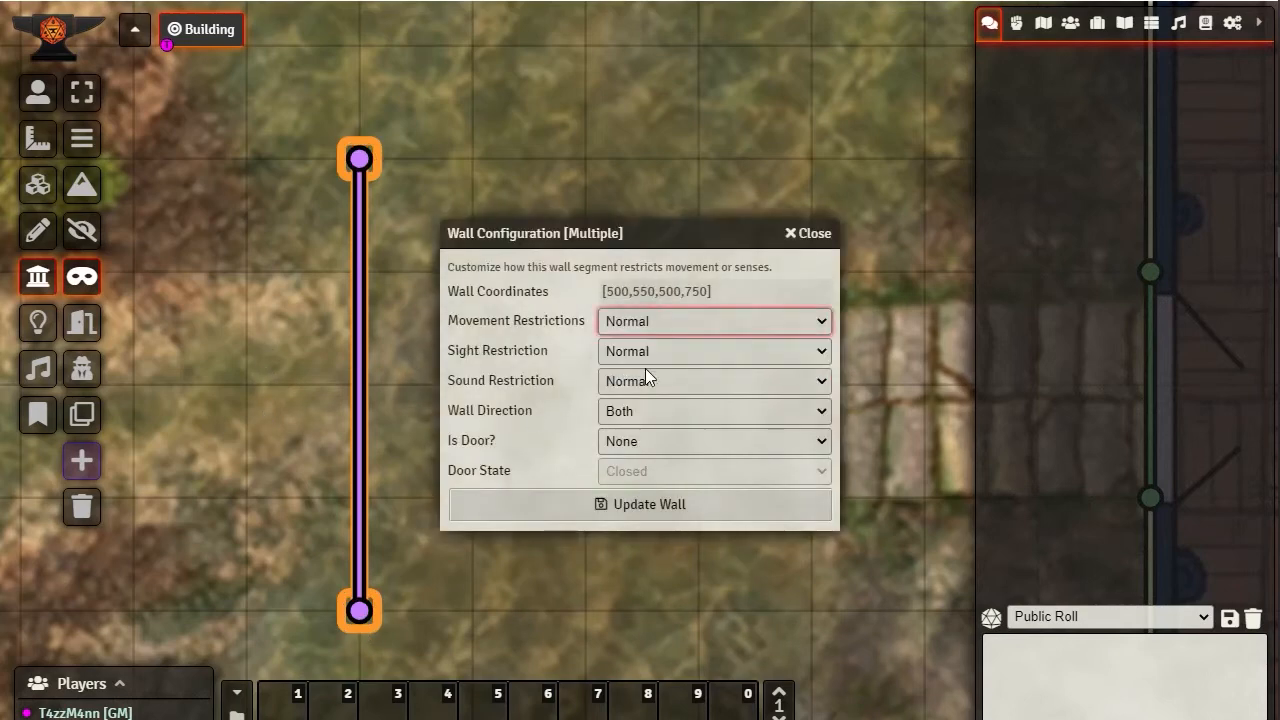
left_click(630, 412)
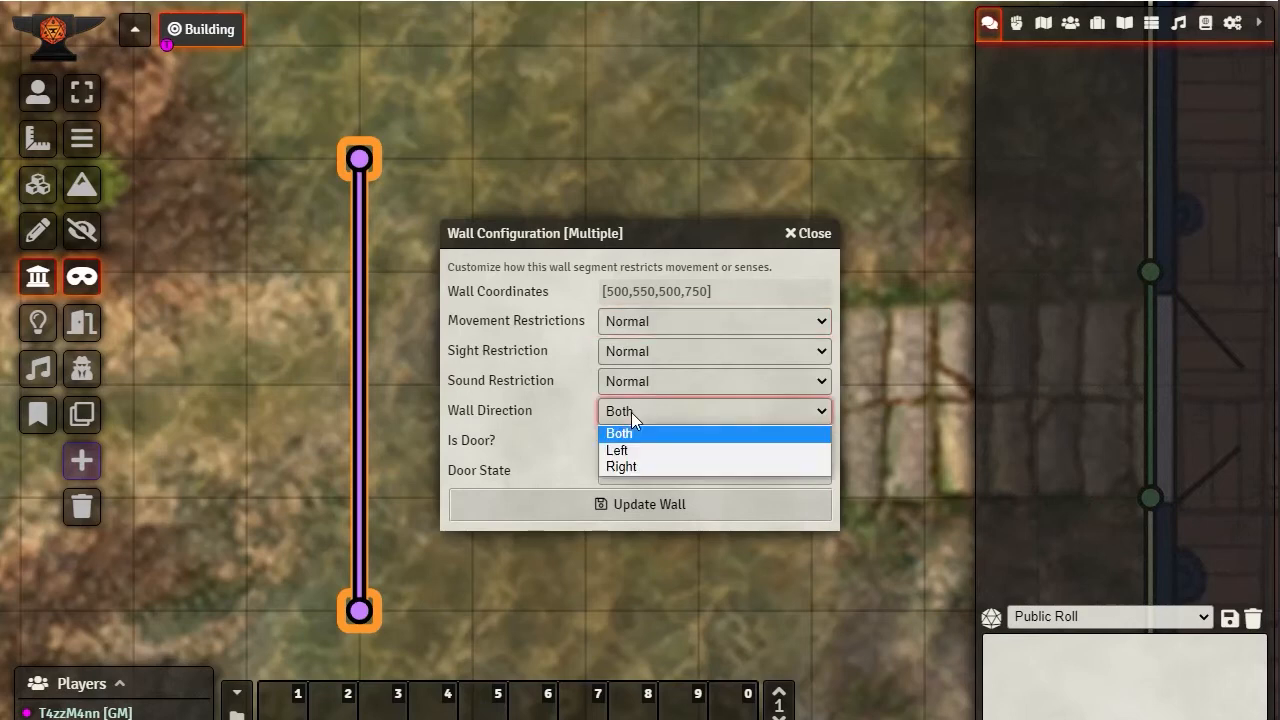
left_click(633, 465)
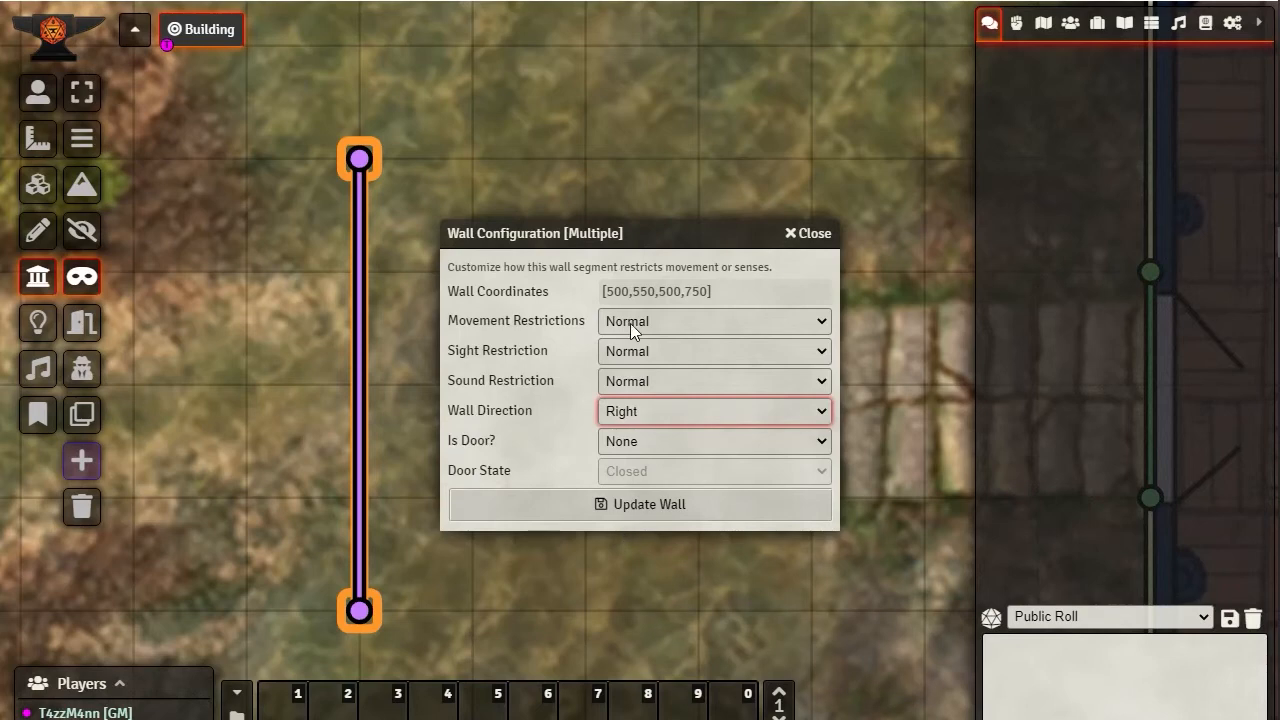
Set the new wall's sight and sound restrictions to None and apply the updated configuration
left_click(640, 348)
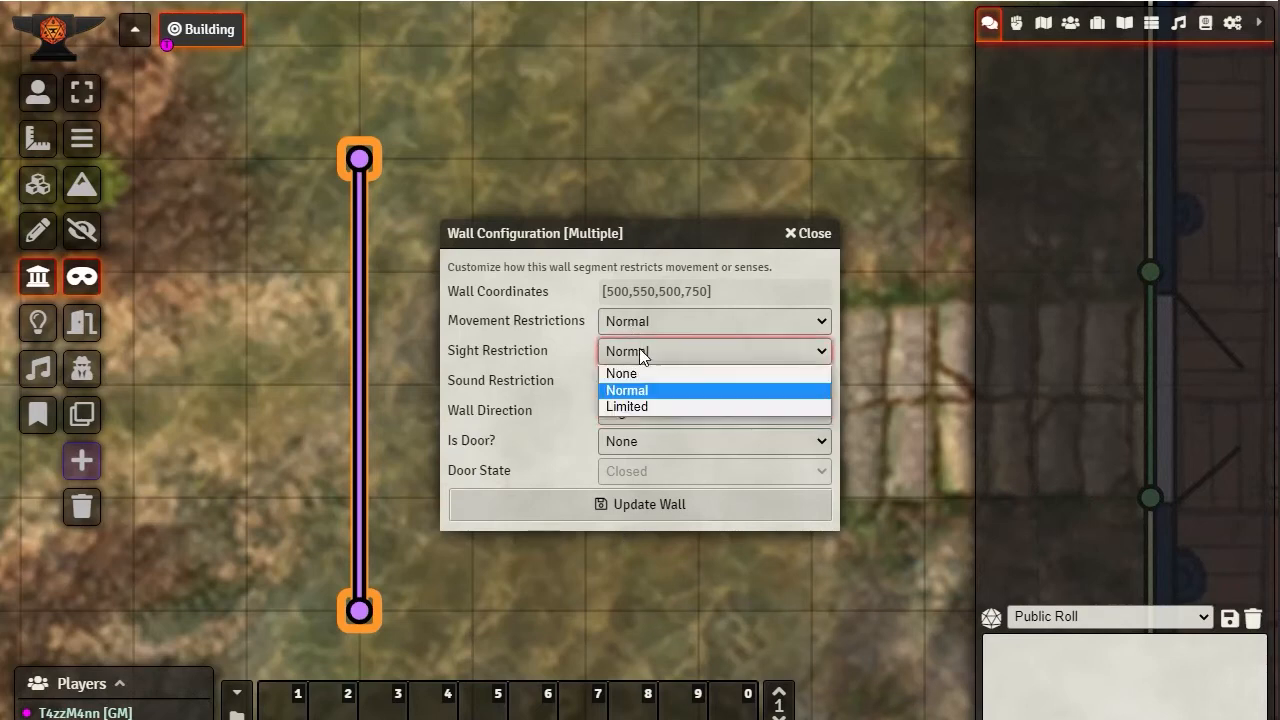
left_click(638, 373)
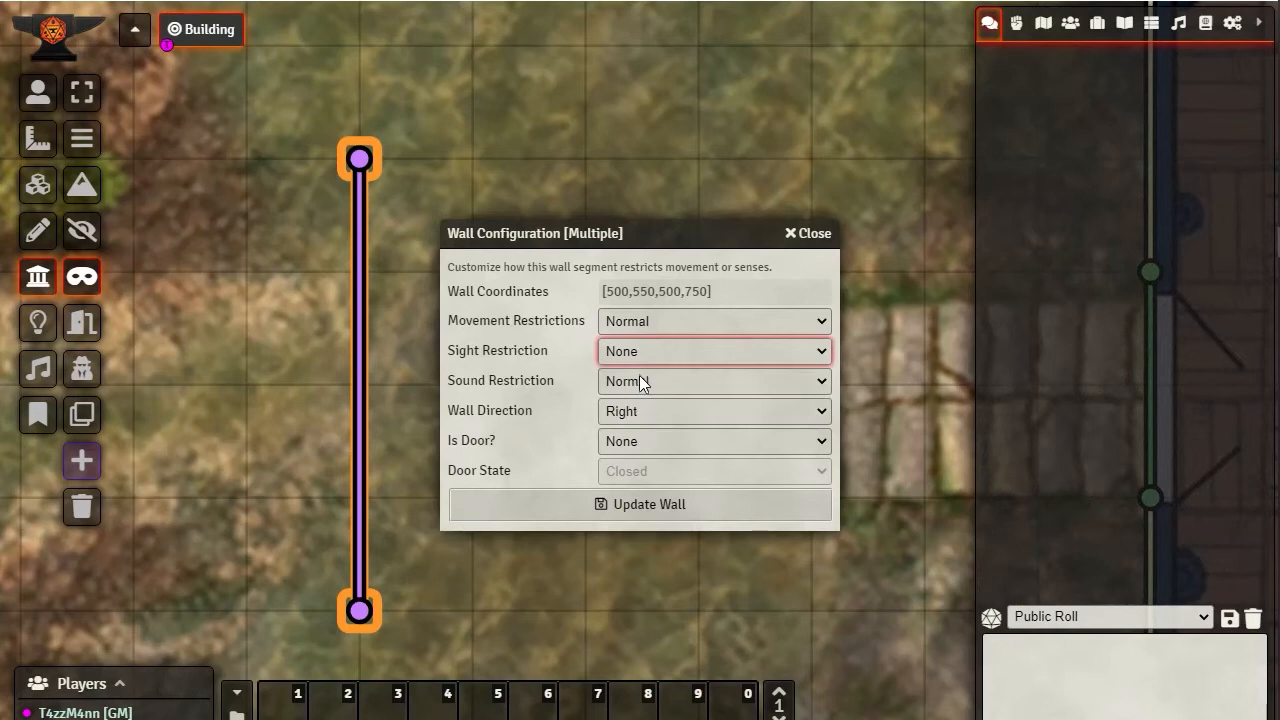
left_click(639, 353)
left_click(564, 382)
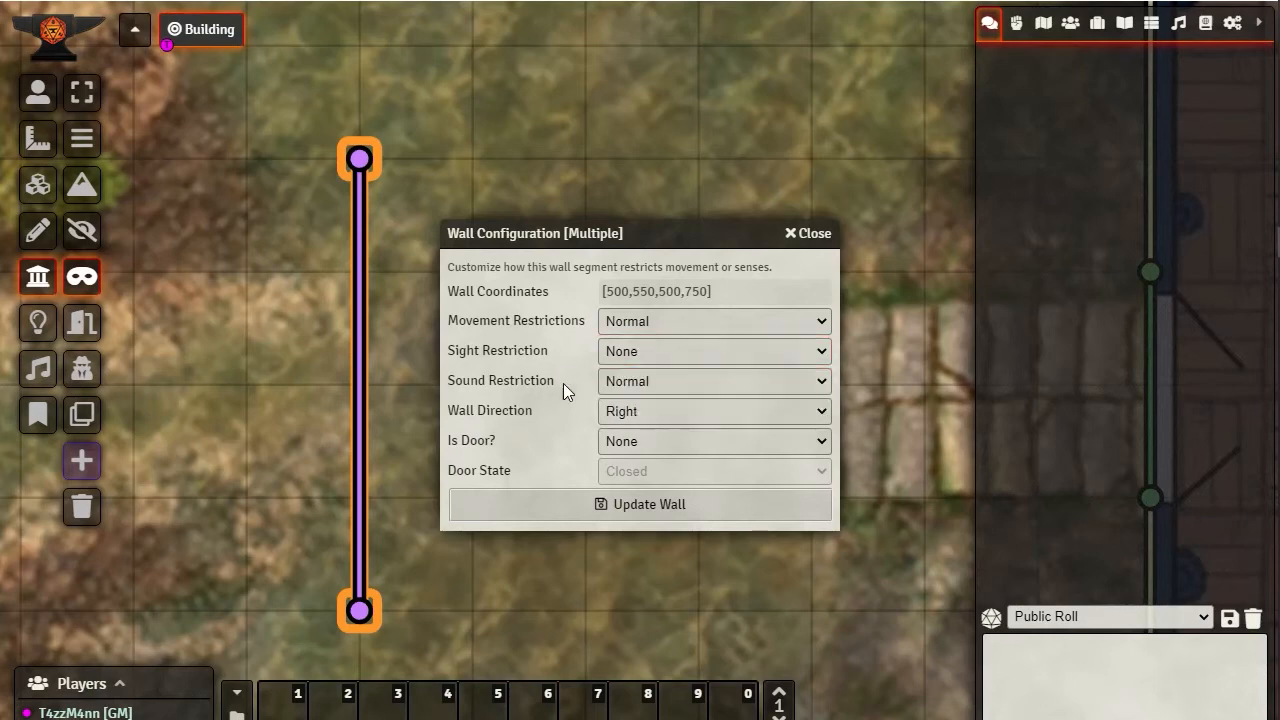
left_click(646, 384)
left_click(629, 402)
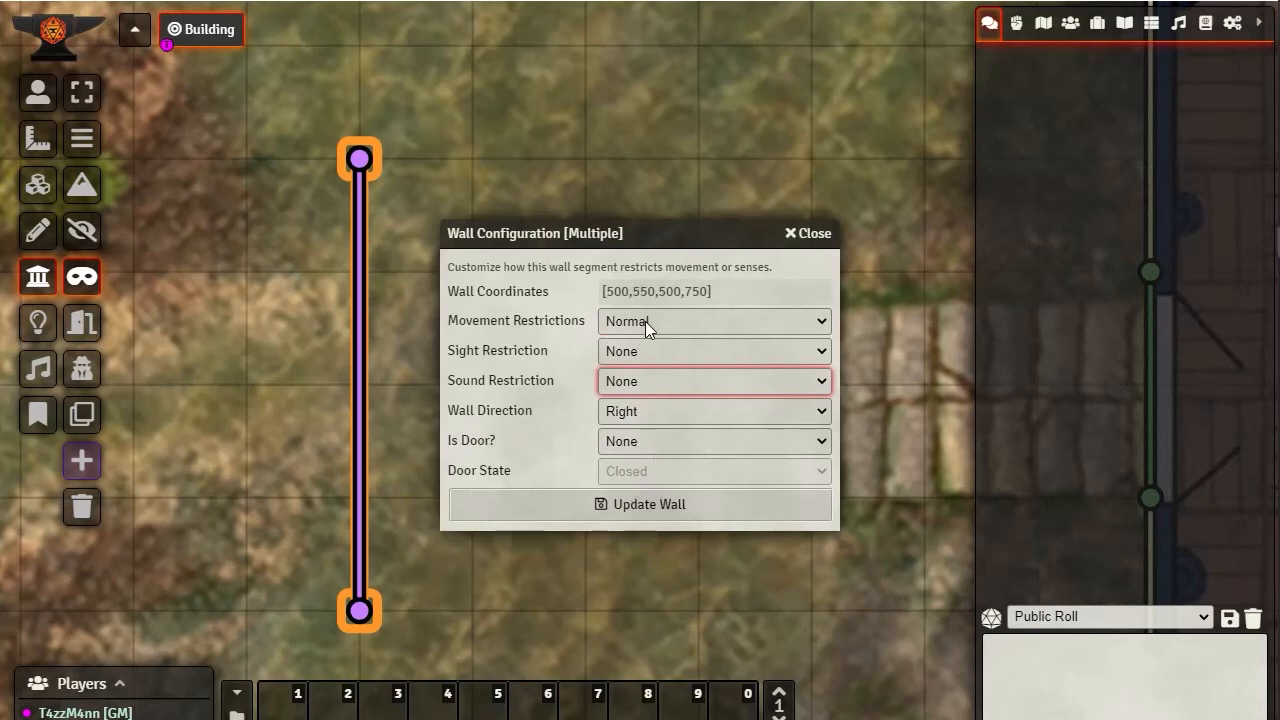
left_click(609, 505)
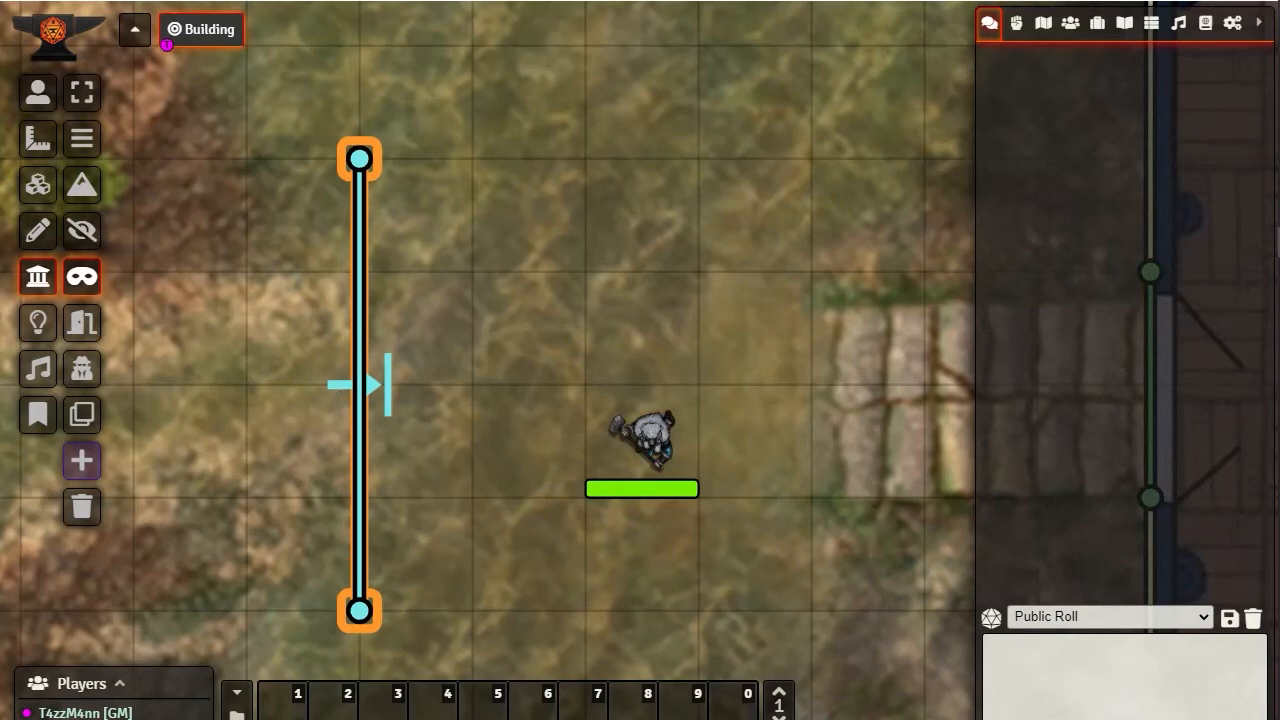
Select the token, move it west across the new one-way wall, and try to move it back east
left_click(38, 92)
left_click(594, 457)
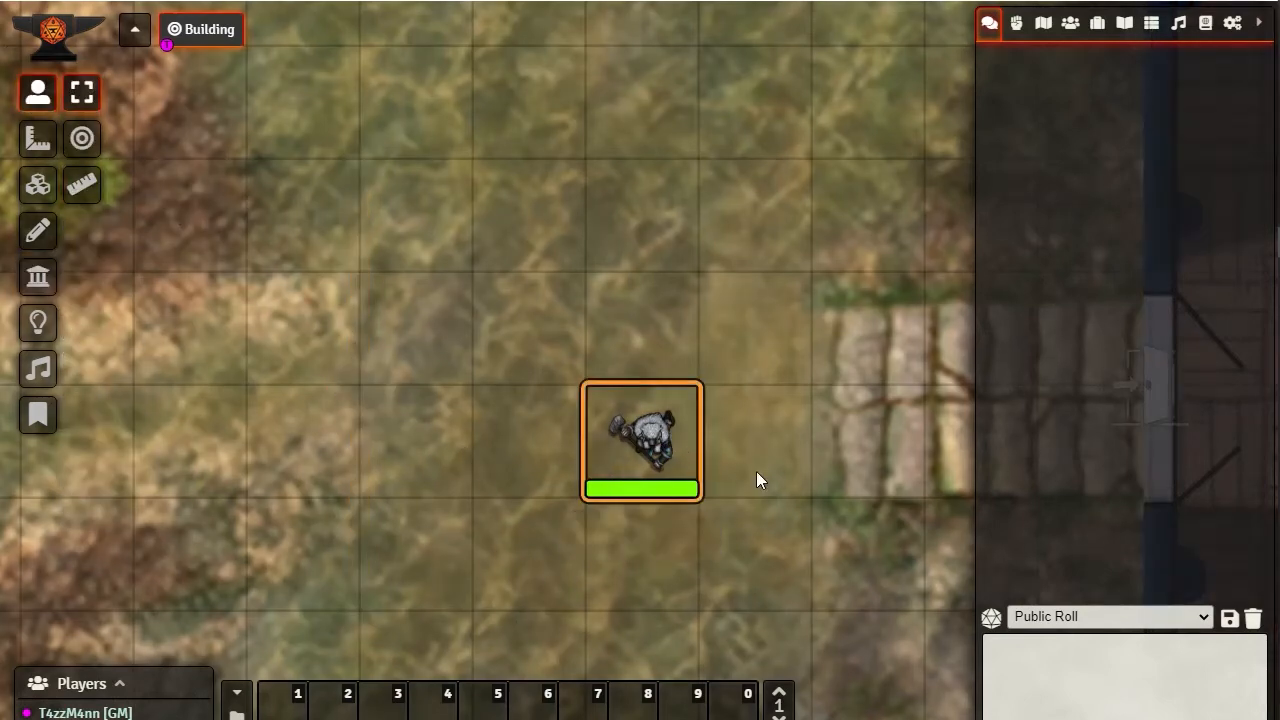
key("Left")
key("Left")
key("Left")
key("Left")
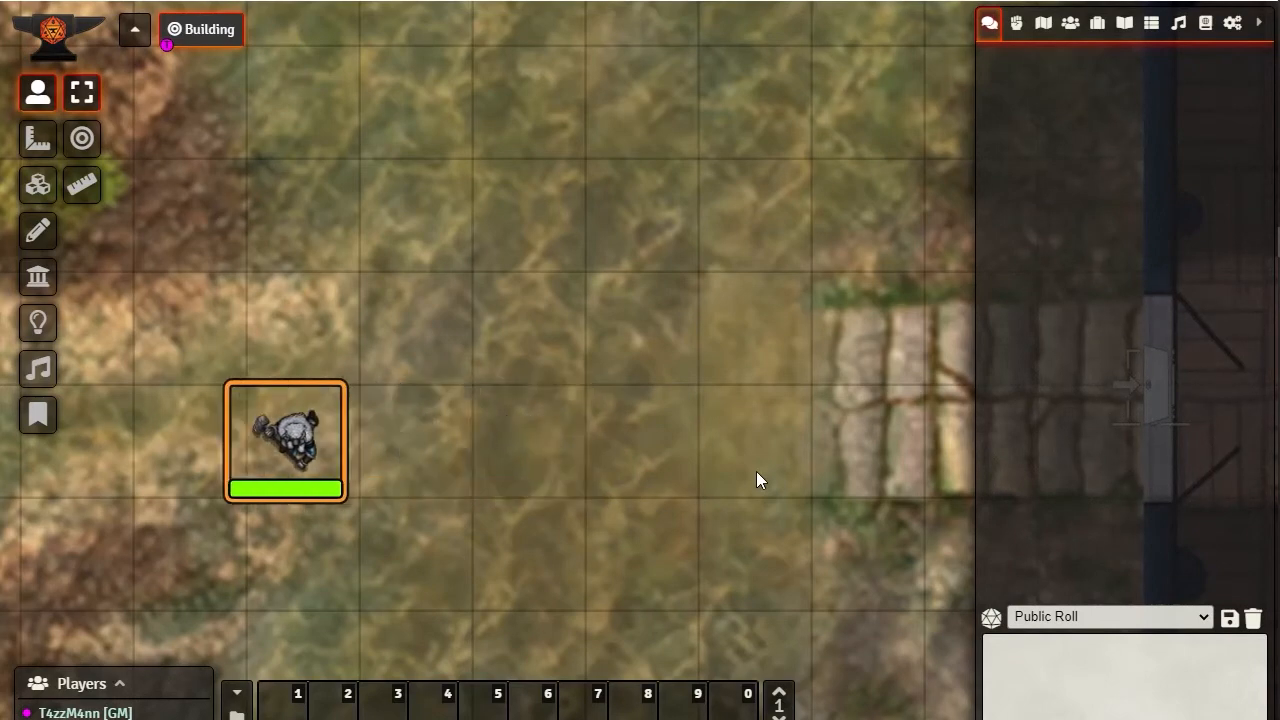
key("Right")
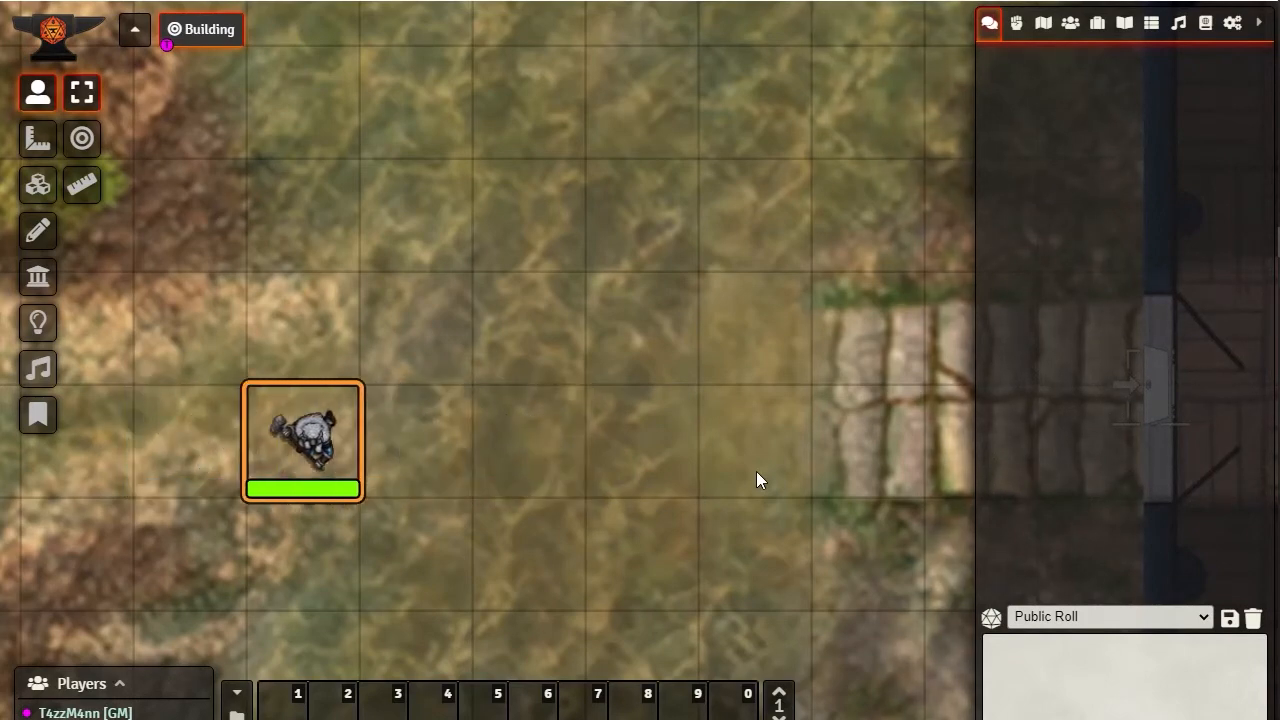
Move the token west away from the one-way wall and bring it back east against it
key("Left")
key("Left")
key("Right")
key("Right")
key("Right")
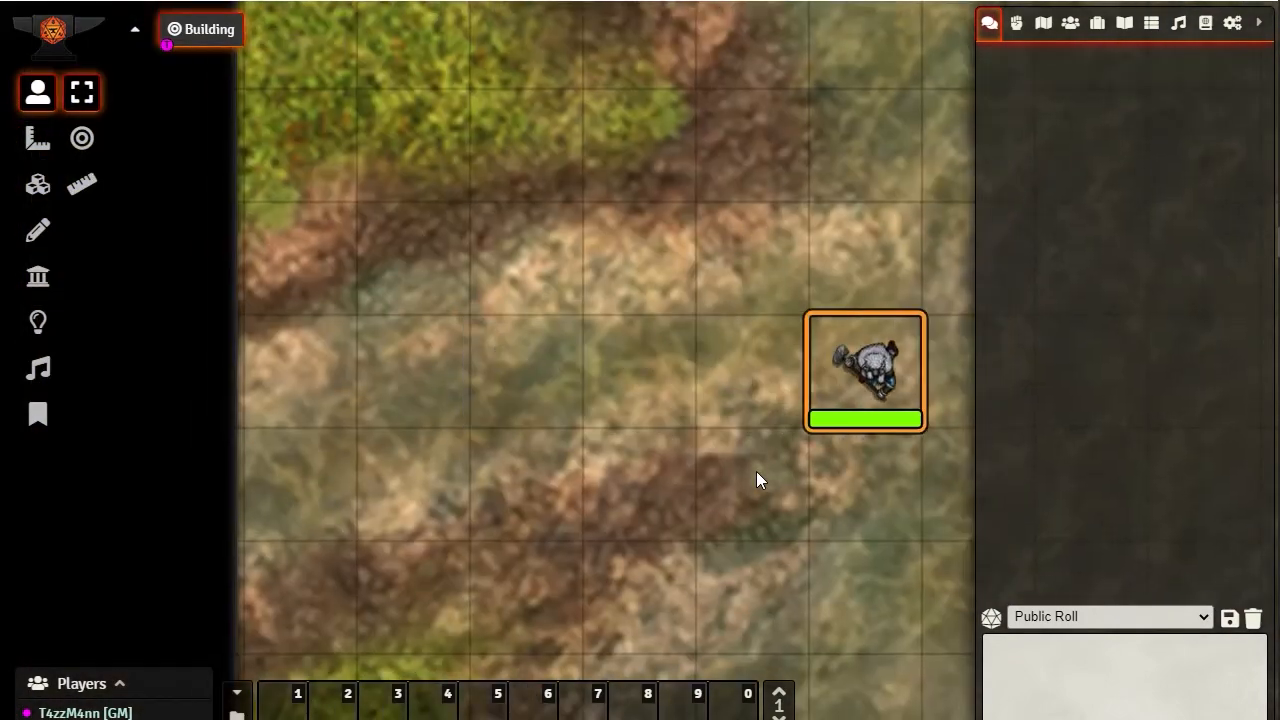
Place the token one square east of the one-way wall, walk it west through the wall, and try moving east again
left_click_drag(797, 318, 394, 318)
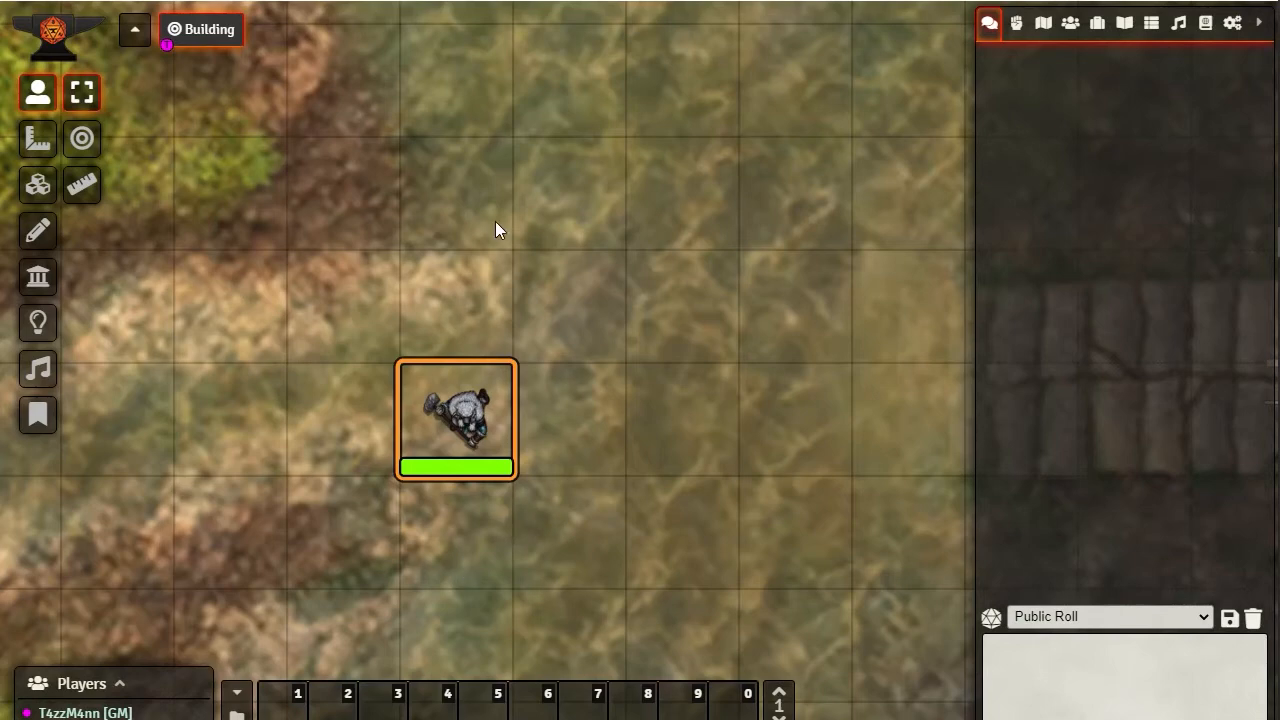
left_click_drag(509, 417, 632, 421)
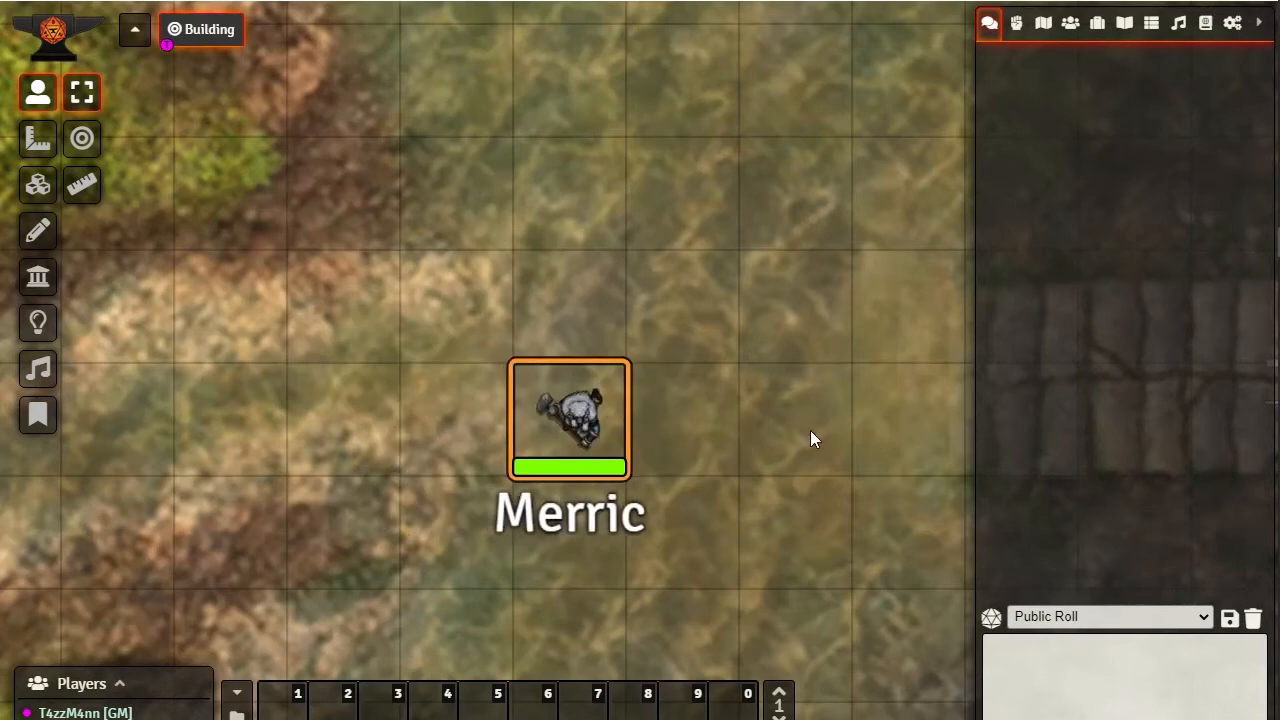
key("Right")
key("Left")
key("Left")
key("Left")
key("Right")
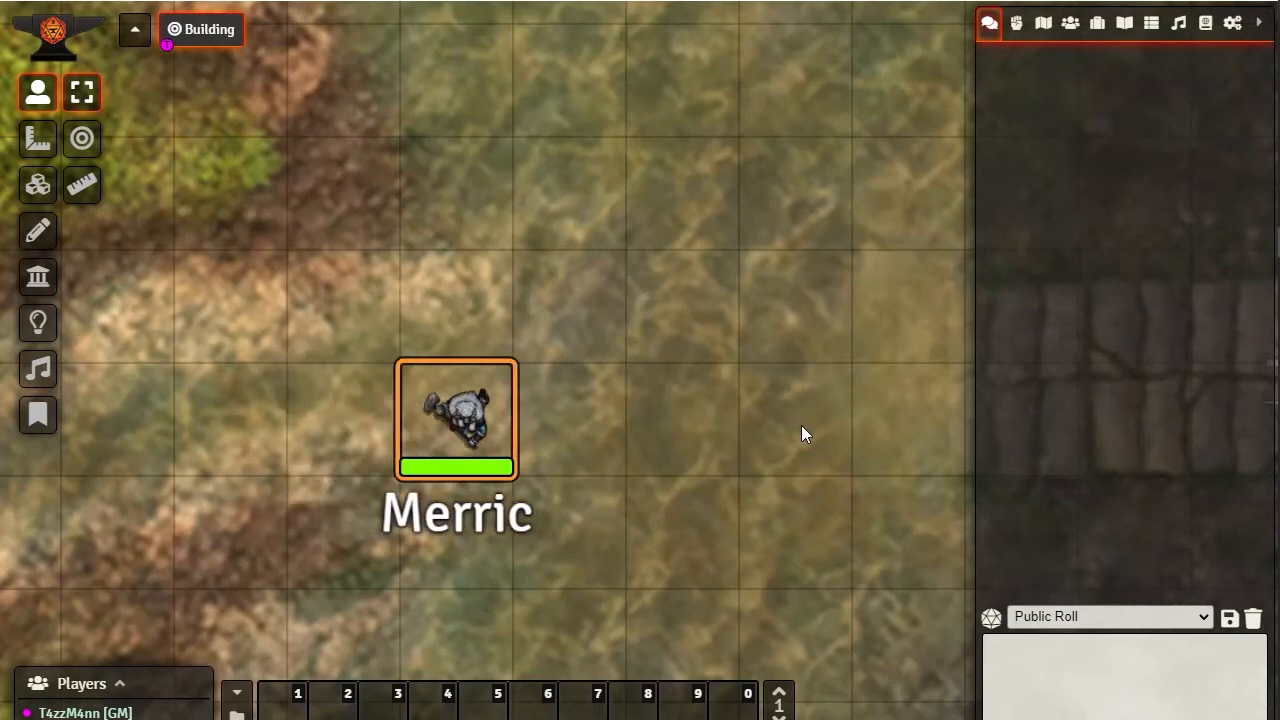
Walk the token farther west of the one-way wall and return it east to the square beside the wall
key("Left")
key("Left")
key("Left")
key("Right")
key("Right")
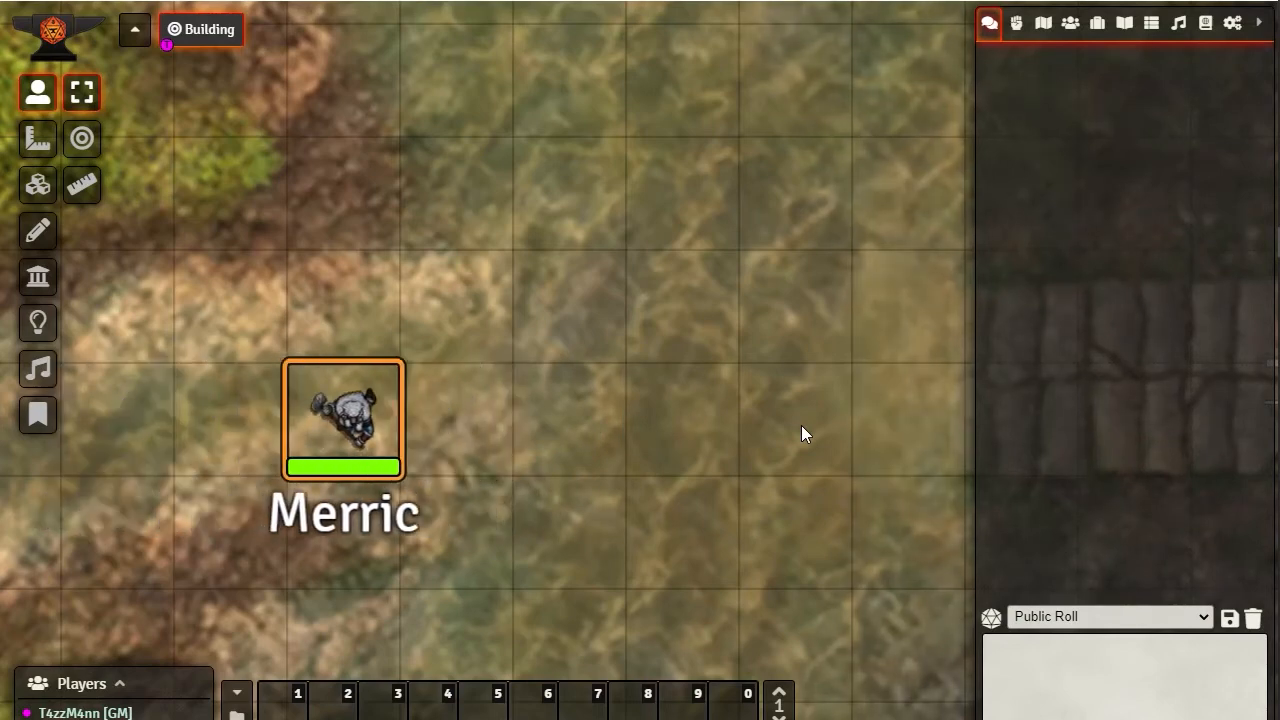
key("Right")
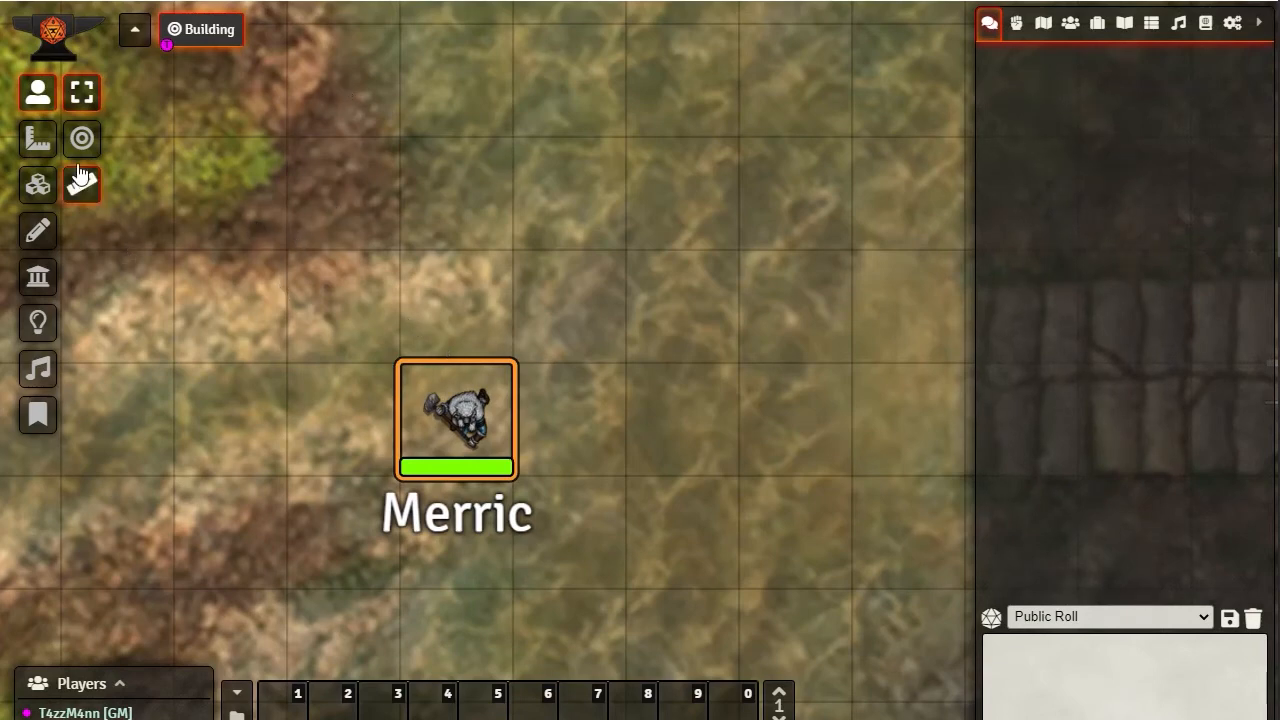
Clone the vertical one-way wall's settings into a horizontal wall five grid squares long, running west from its upper end
left_click_drag(325, 258, 475, 350)
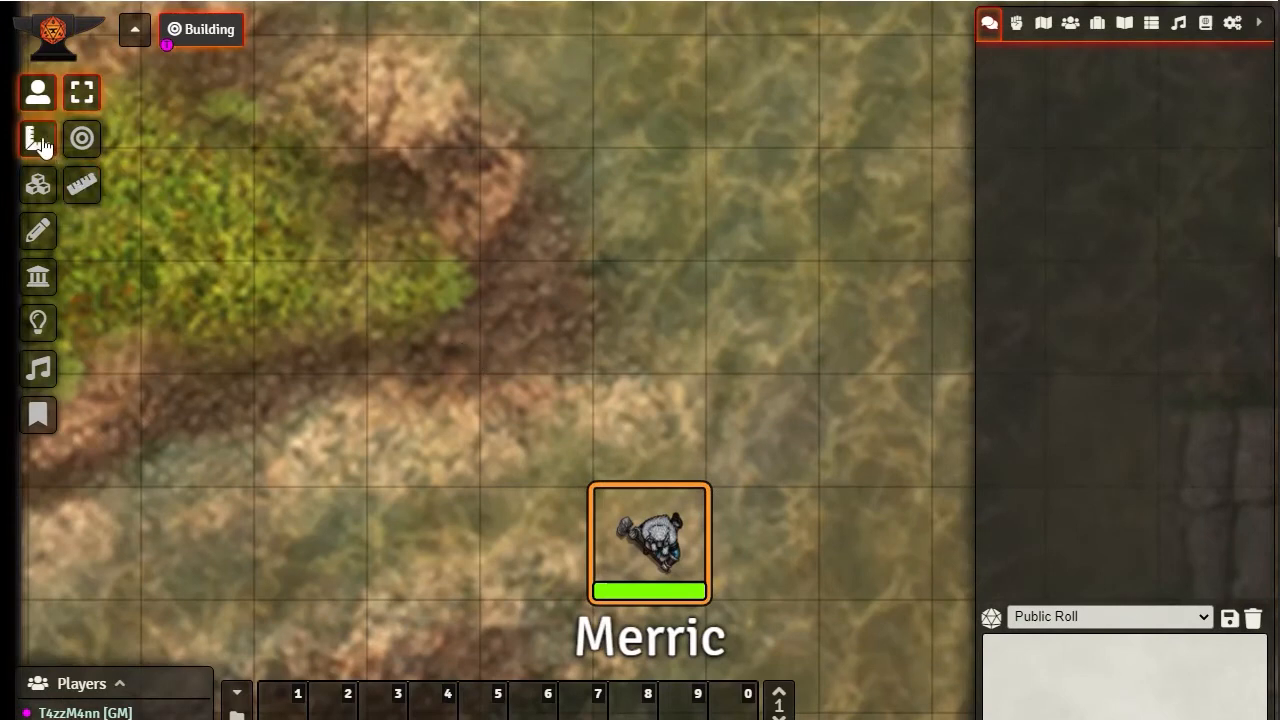
left_click(38, 277)
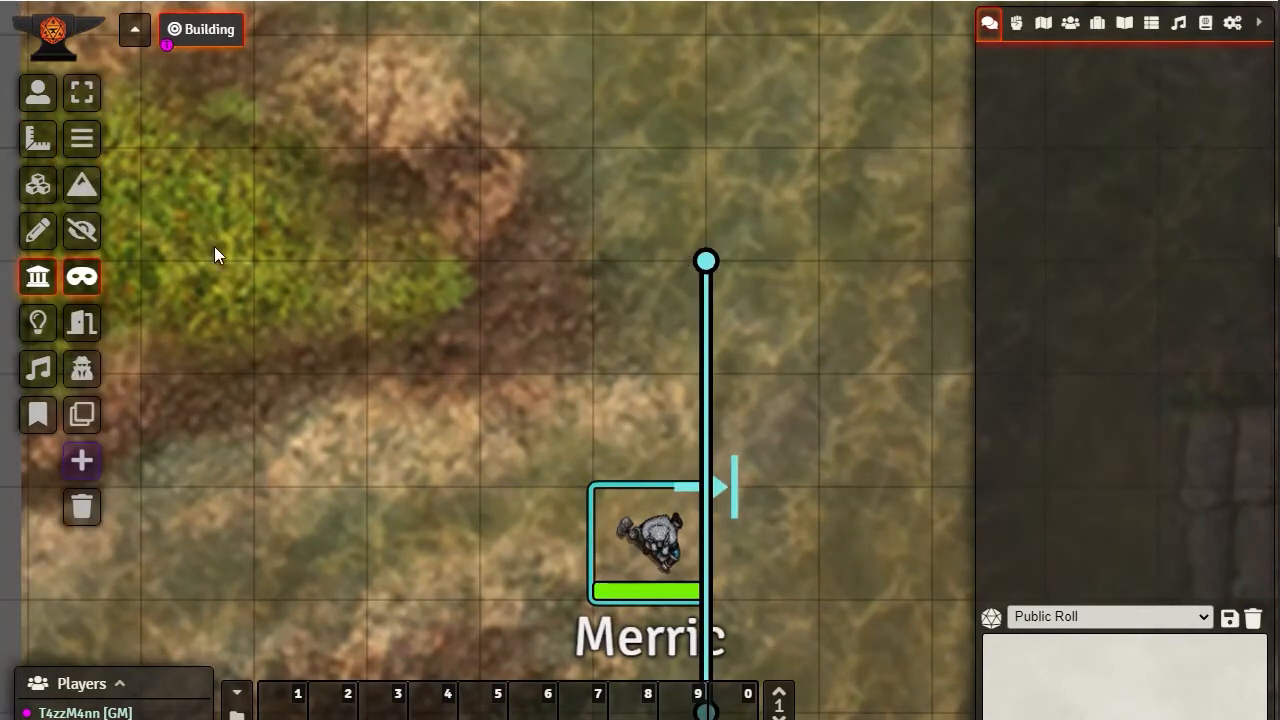
left_click(80, 280)
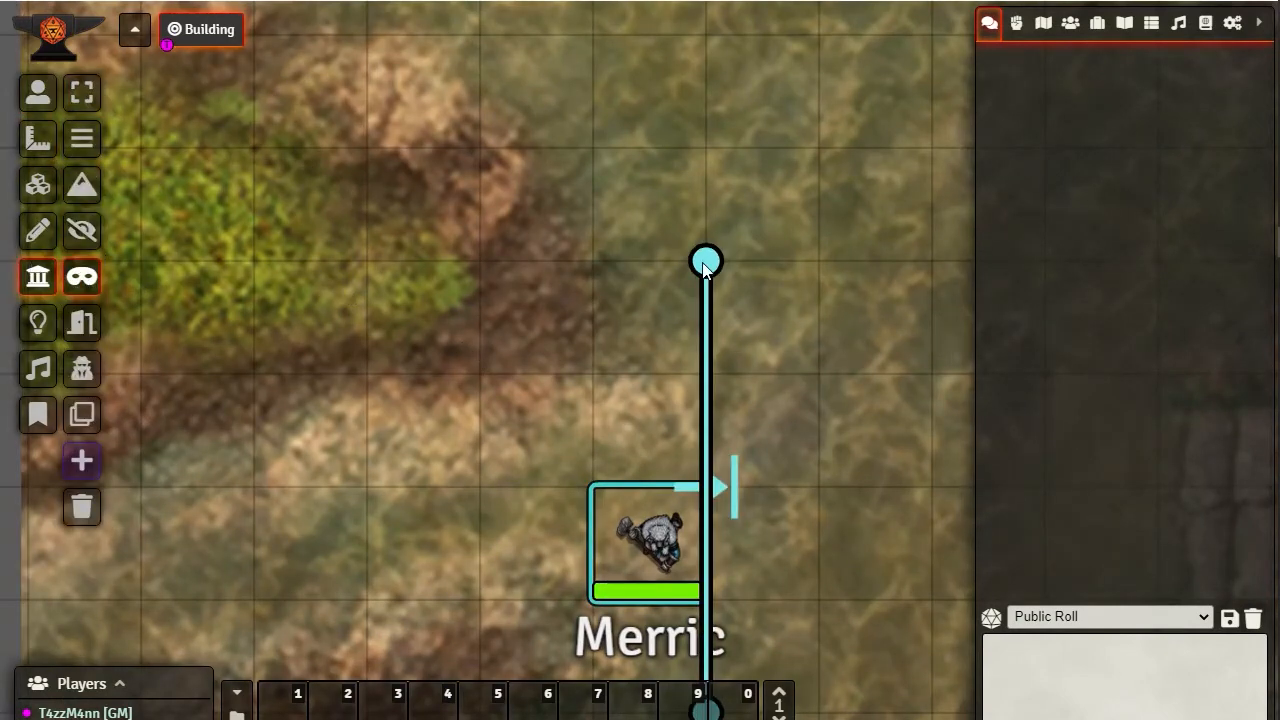
left_click(82, 416)
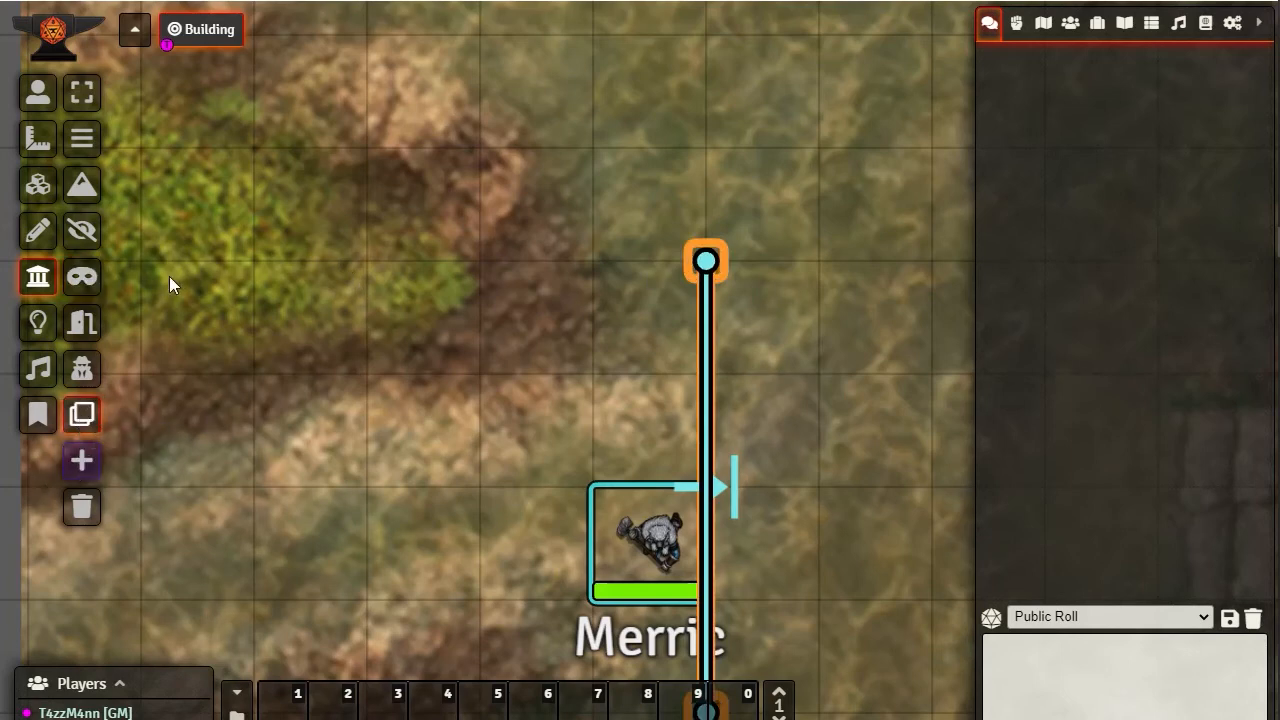
left_click_drag(150, 256, 706, 261)
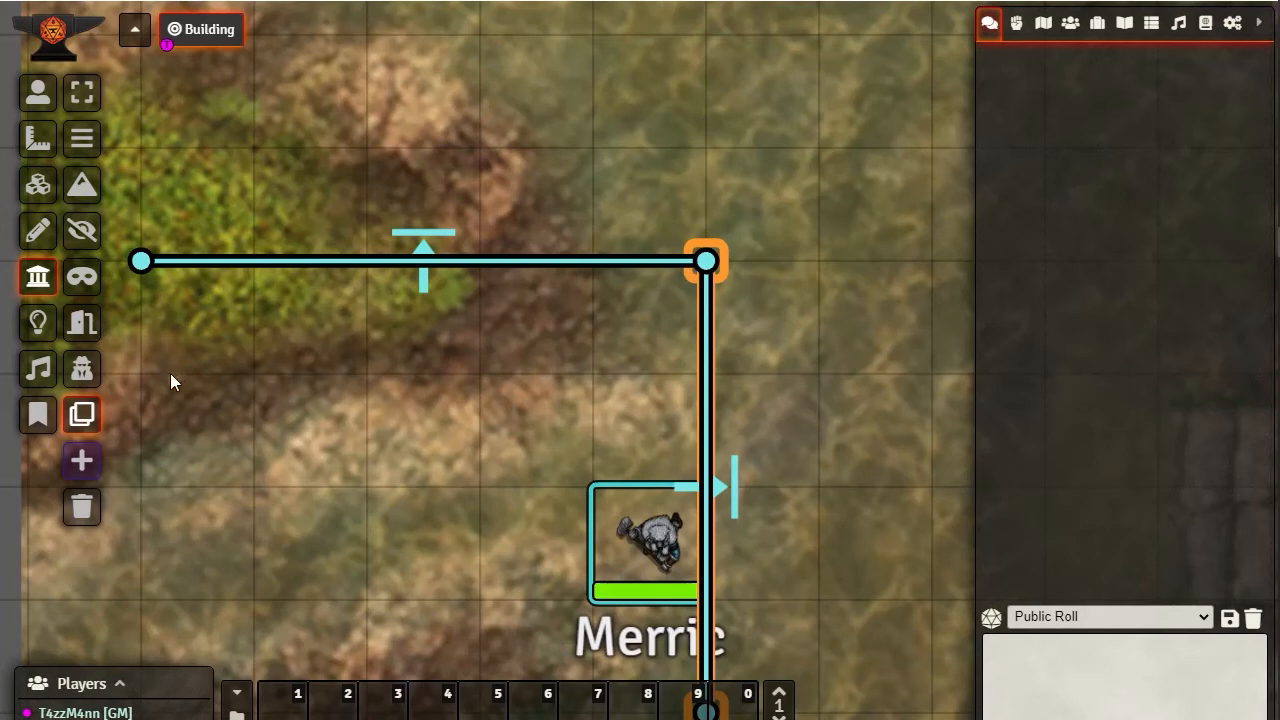
Check the restrictions and direction in the cloned horizontal wall's configuration, and close it without changes
left_click(85, 96)
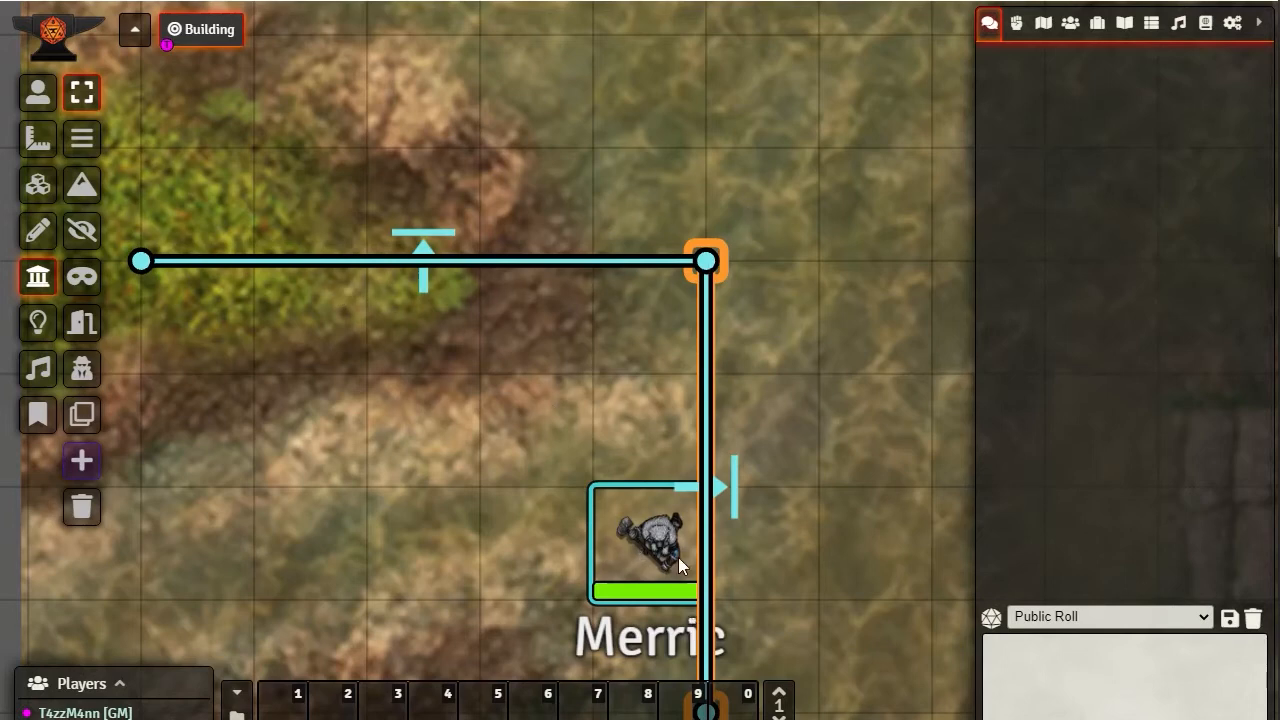
double_click(140, 261)
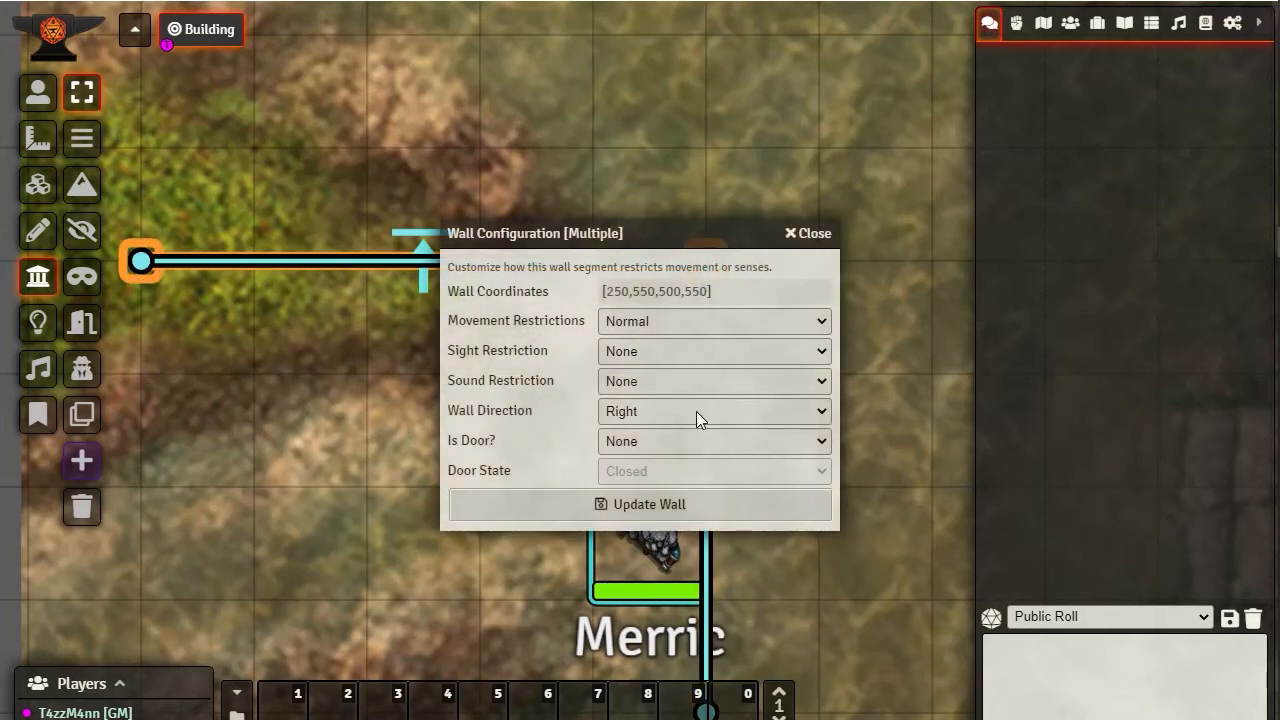
left_click(808, 235)
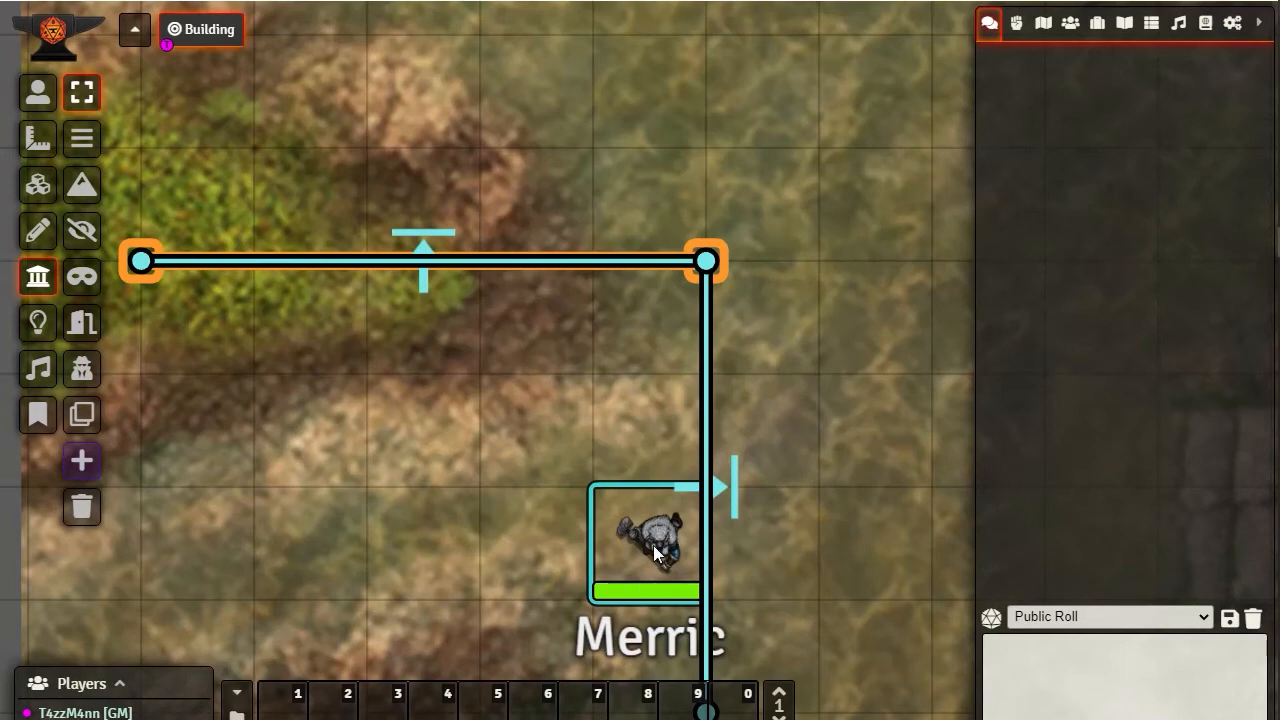
Select the token and move it two squares north against the horizontal wall and one square west
left_click(37, 93)
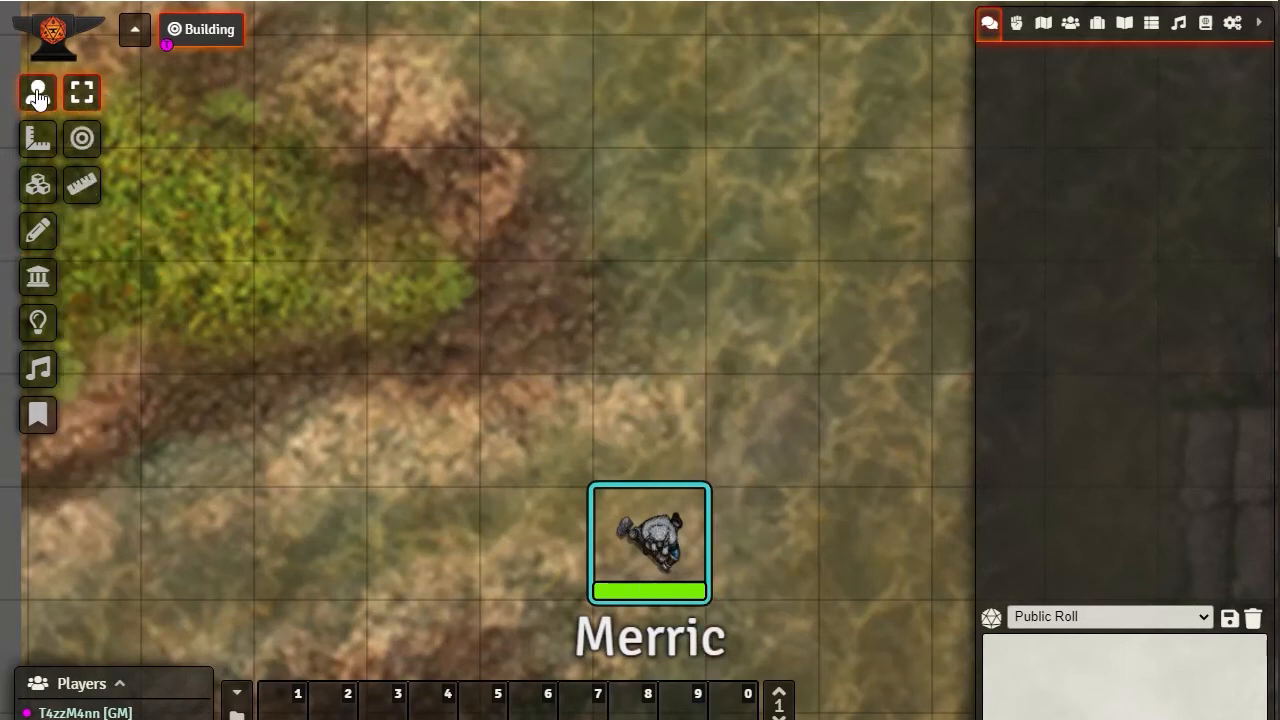
left_click(643, 558)
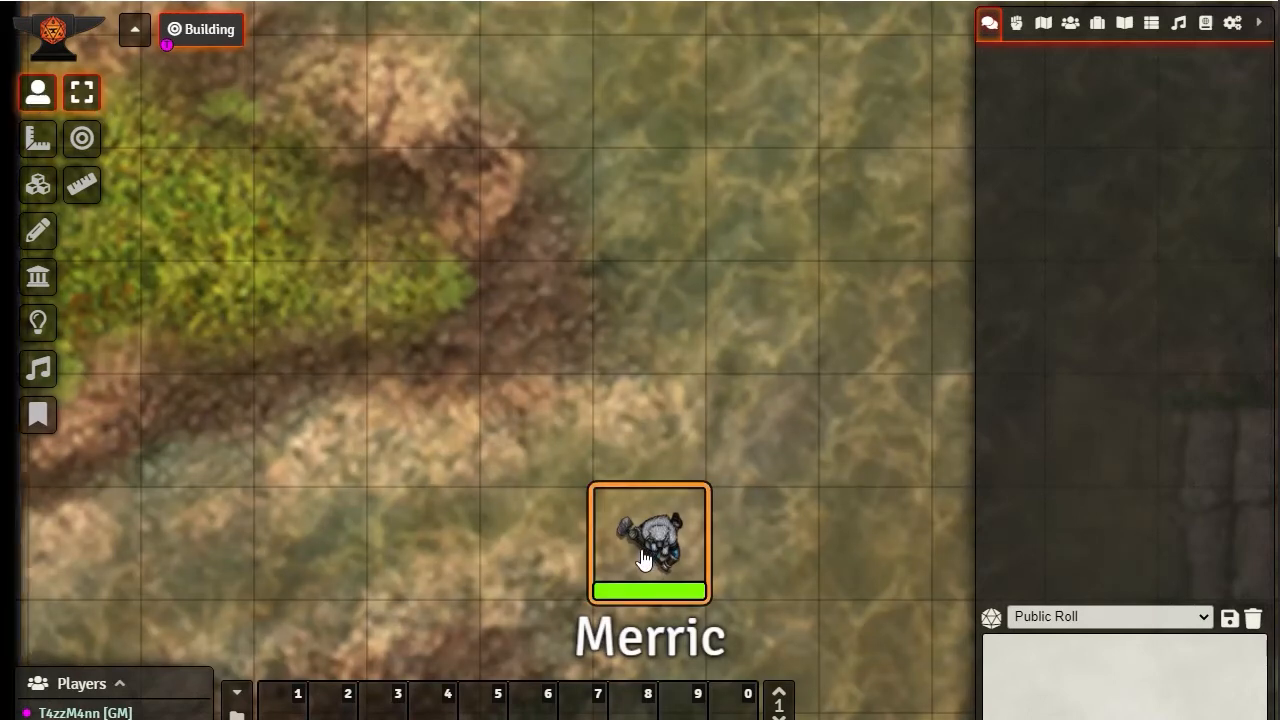
key("Up")
key("Up")
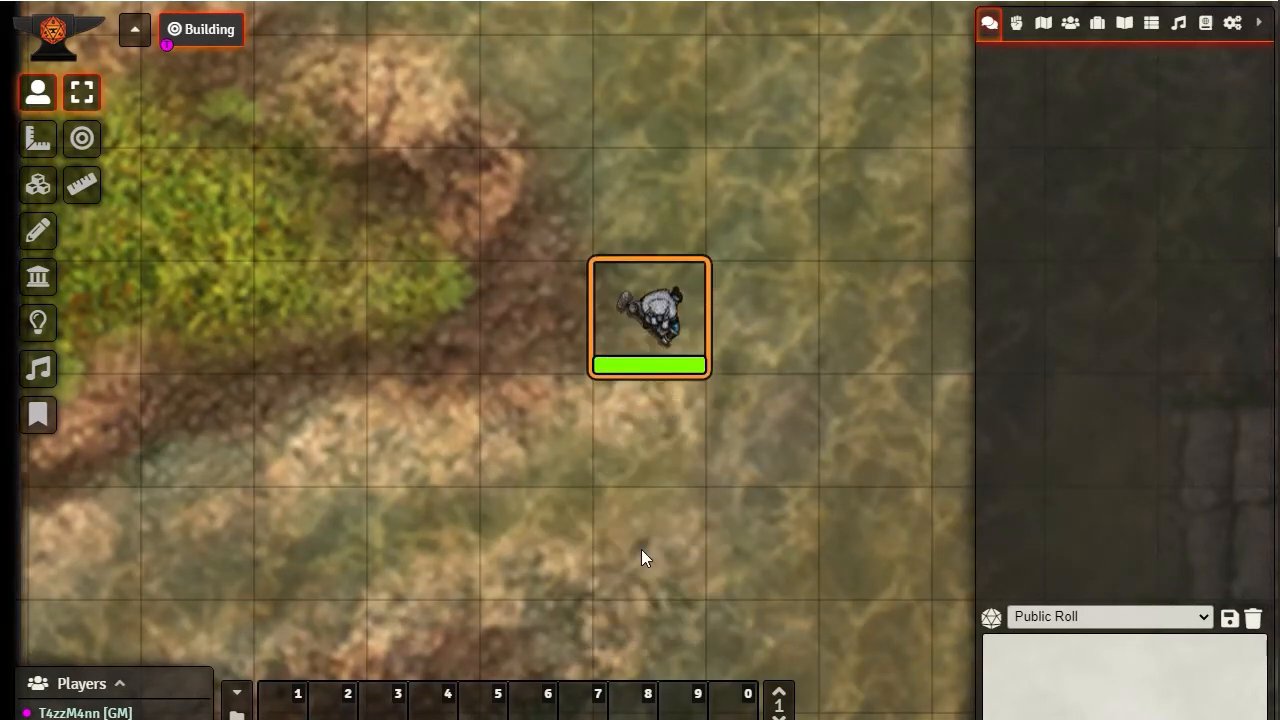
key("Left")
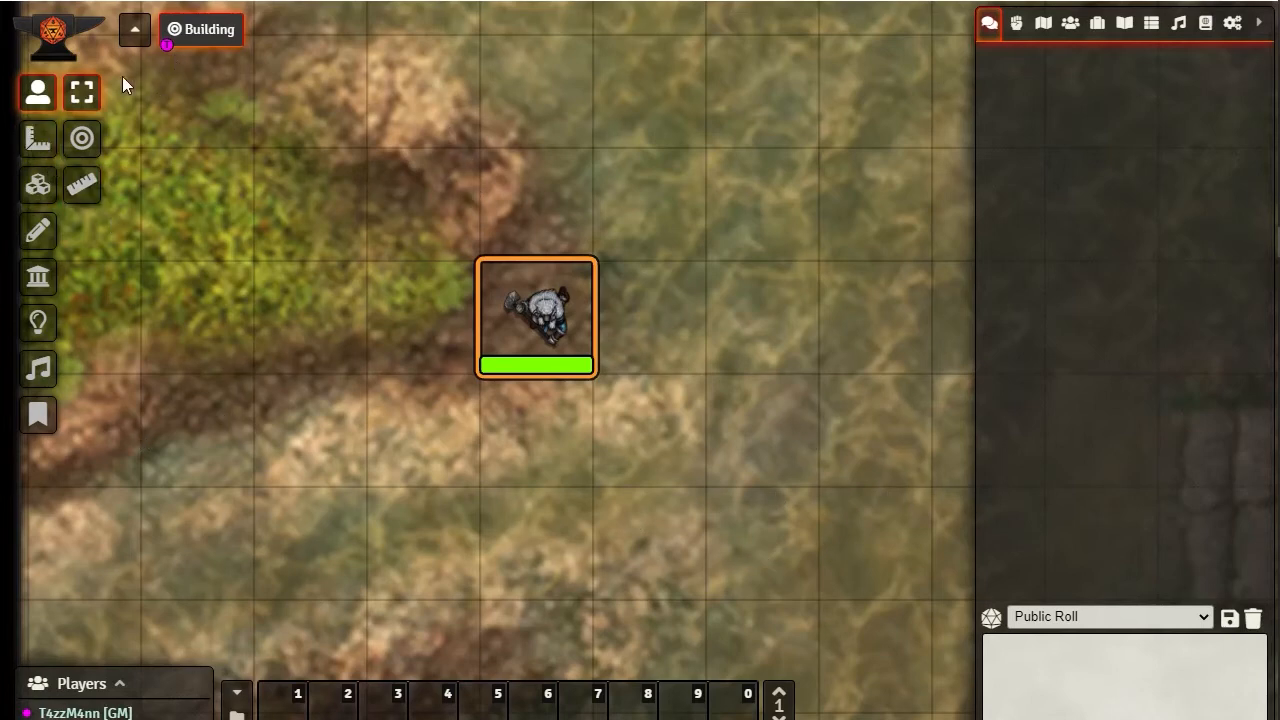
Clone the horizontal wall's settings into a vertical wall four grid squares long, running south from its western end
left_click(37, 279)
scroll(458, 441, "down", 1)
scroll(458, 441, "left", 1)
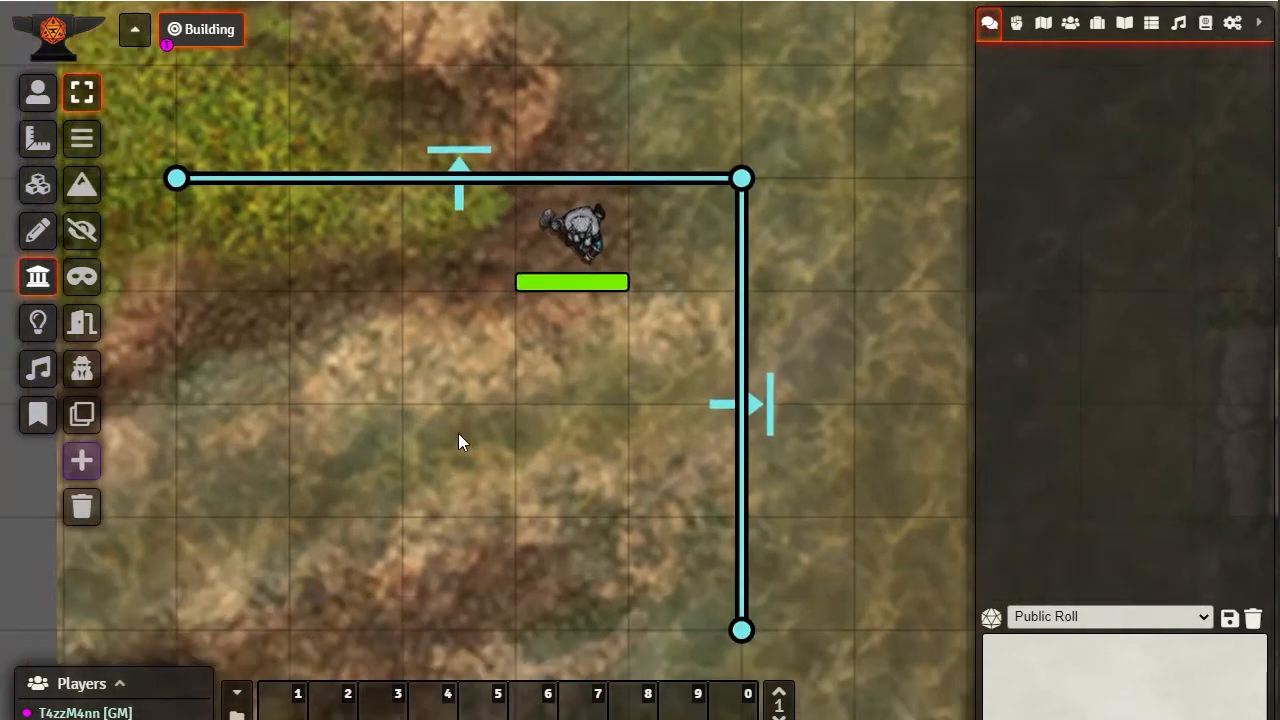
left_click_drag(458, 433, 564, 353)
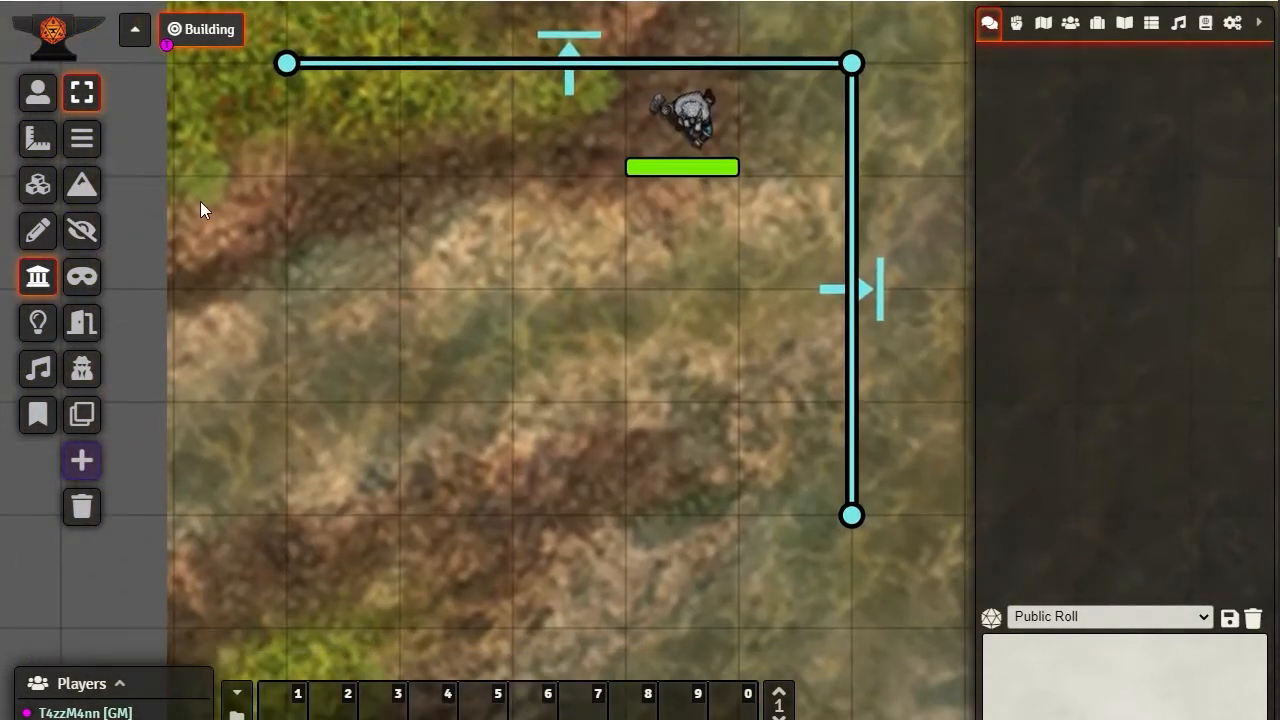
left_click(327, 60)
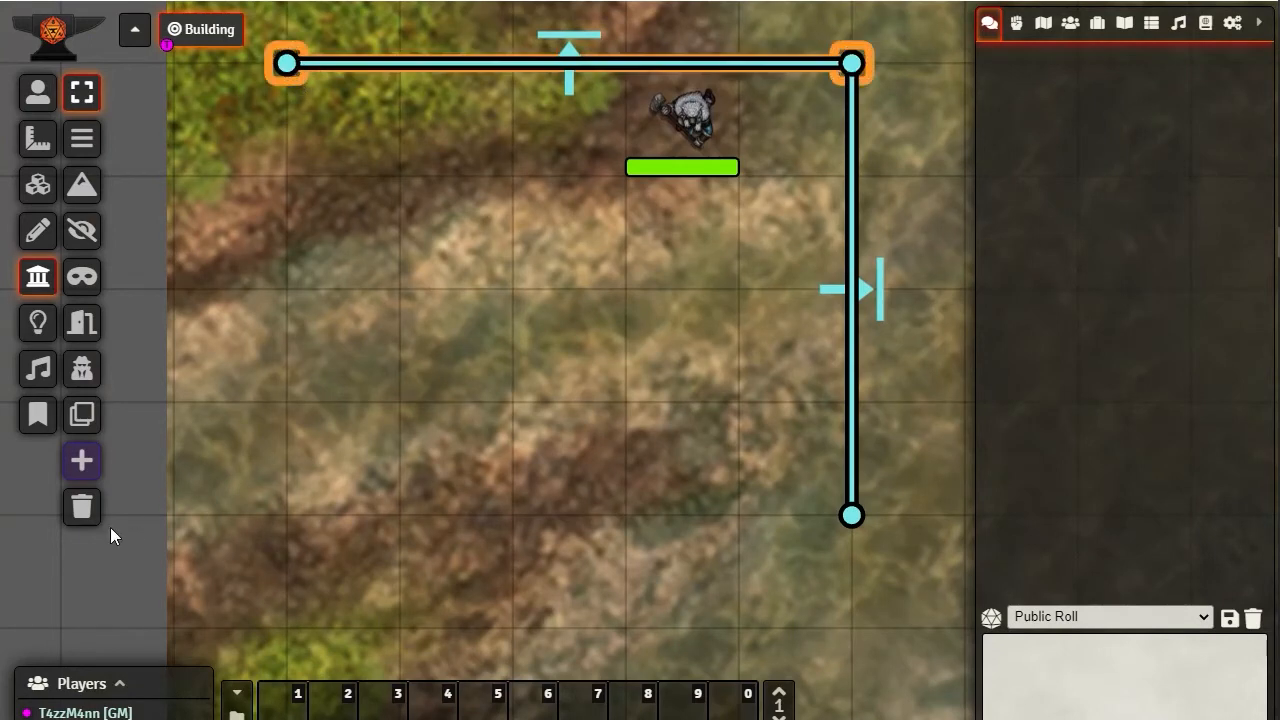
left_click(83, 418)
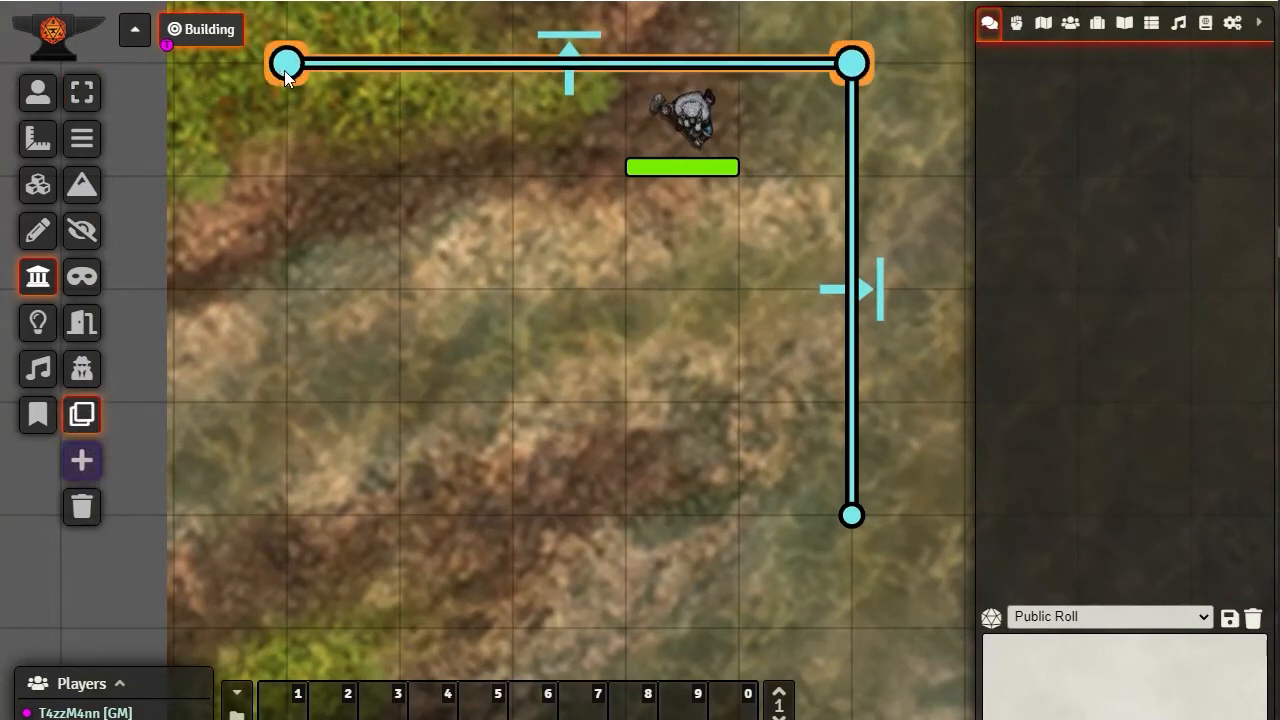
left_click(284, 409)
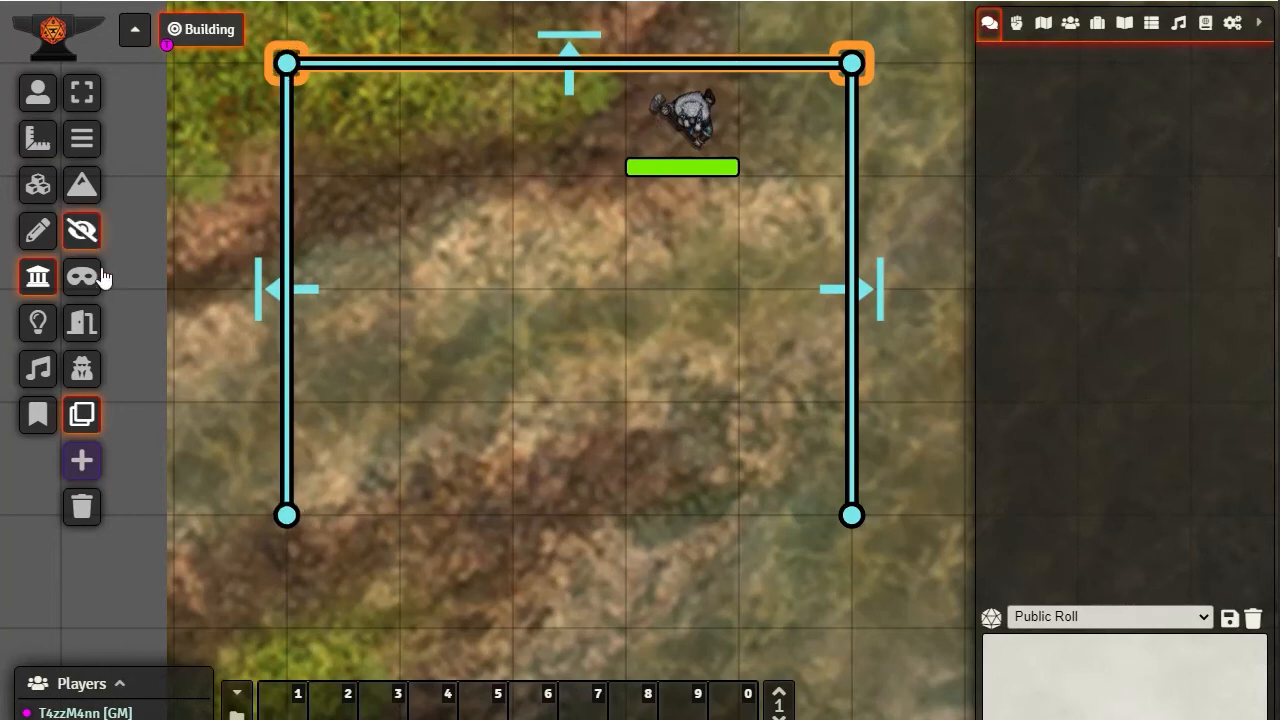
Select the token, move it west to the new western wall, and bring it one square south and back east
left_click(37, 92)
left_click(699, 122)
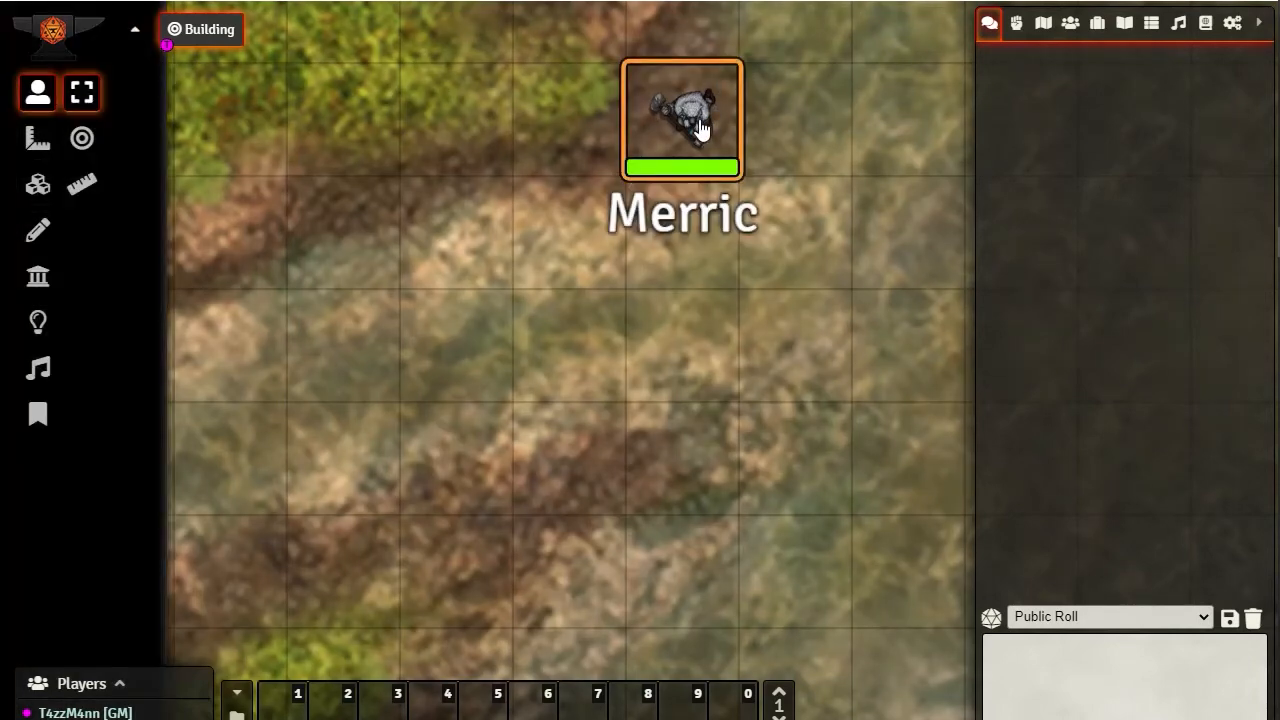
key("Left")
key("Left")
key("Left")
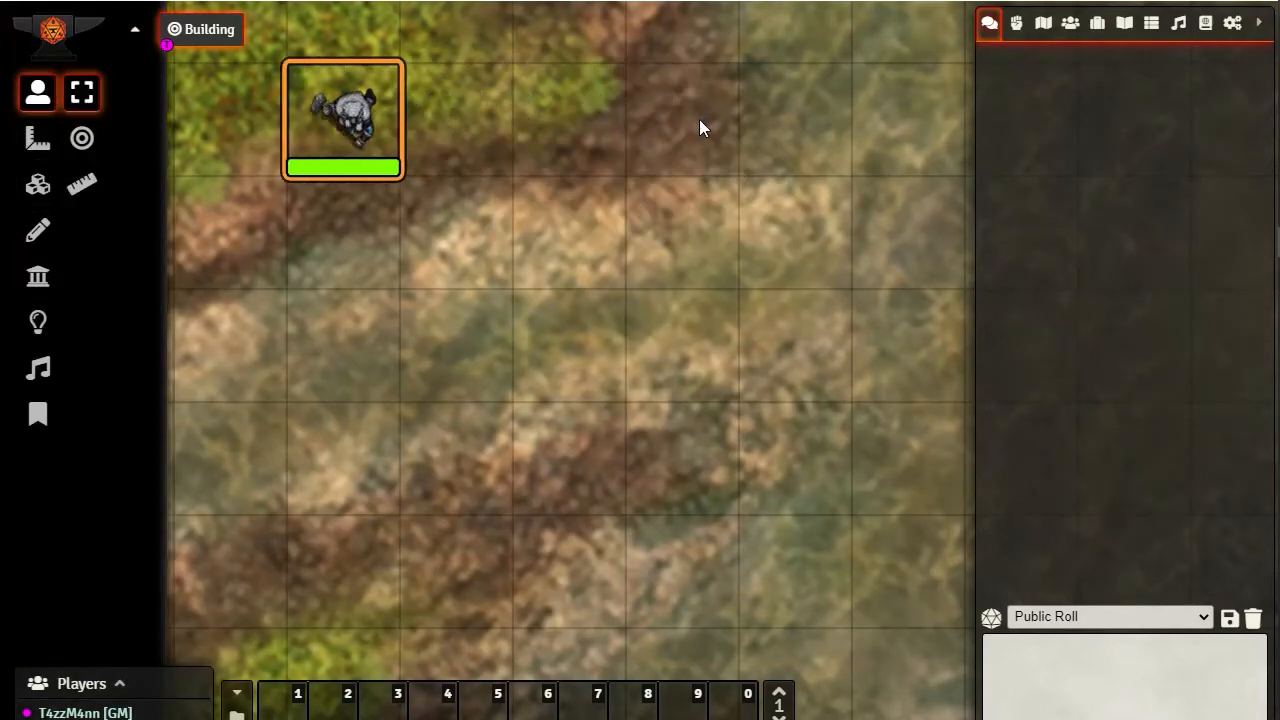
key("Down")
key("Right")
key("Right")
key("Right")
key("Right")
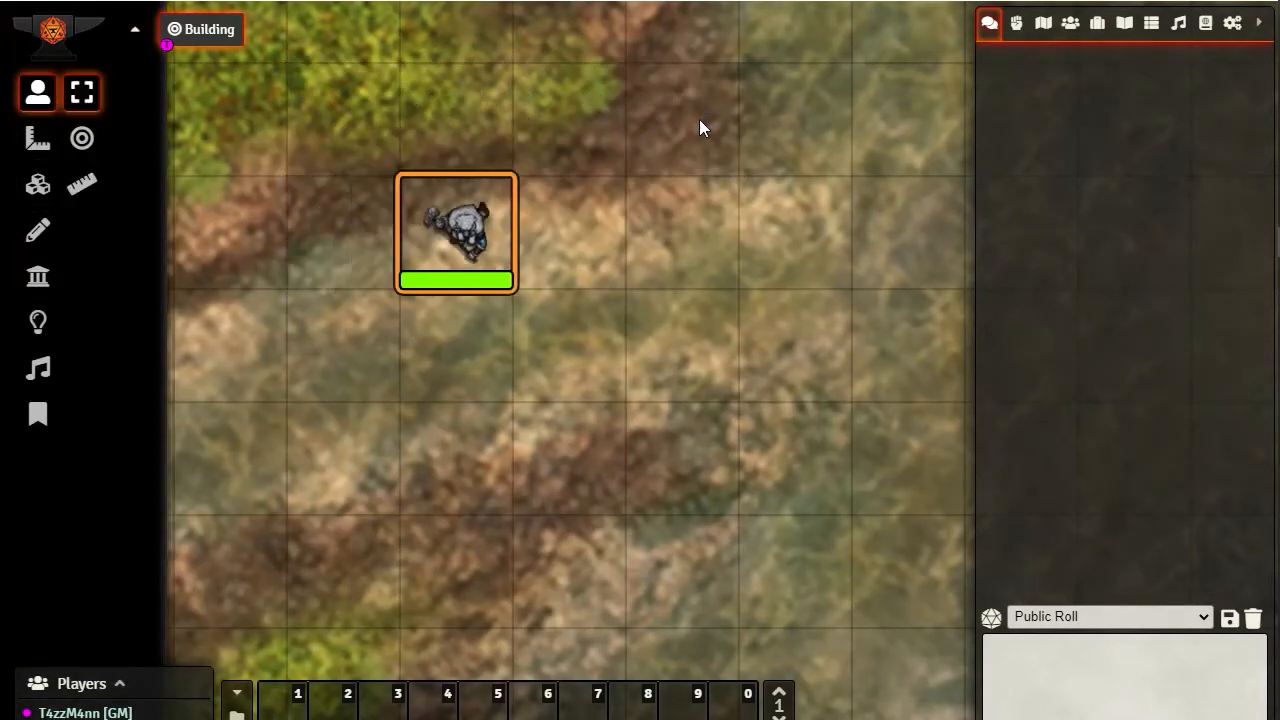
Try to move the token west through the western wall, and move it south and north along the wall
key("Left")
key("Left")
key("Left")
key("Left")
key("Down")
key("Down")
key("Up")
key("Up")
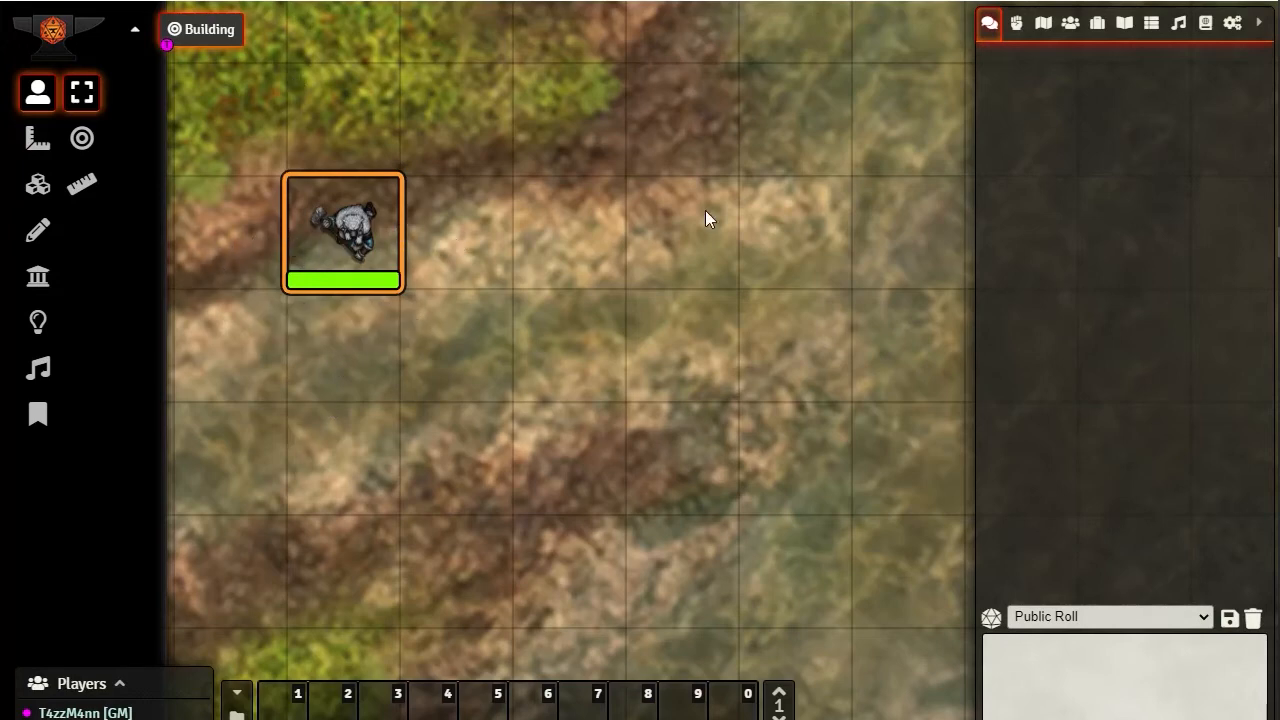
Place the token one square outside the western wall and walk it east through the wall into the enclosure
left_click_drag(335, 230, 266, 223)
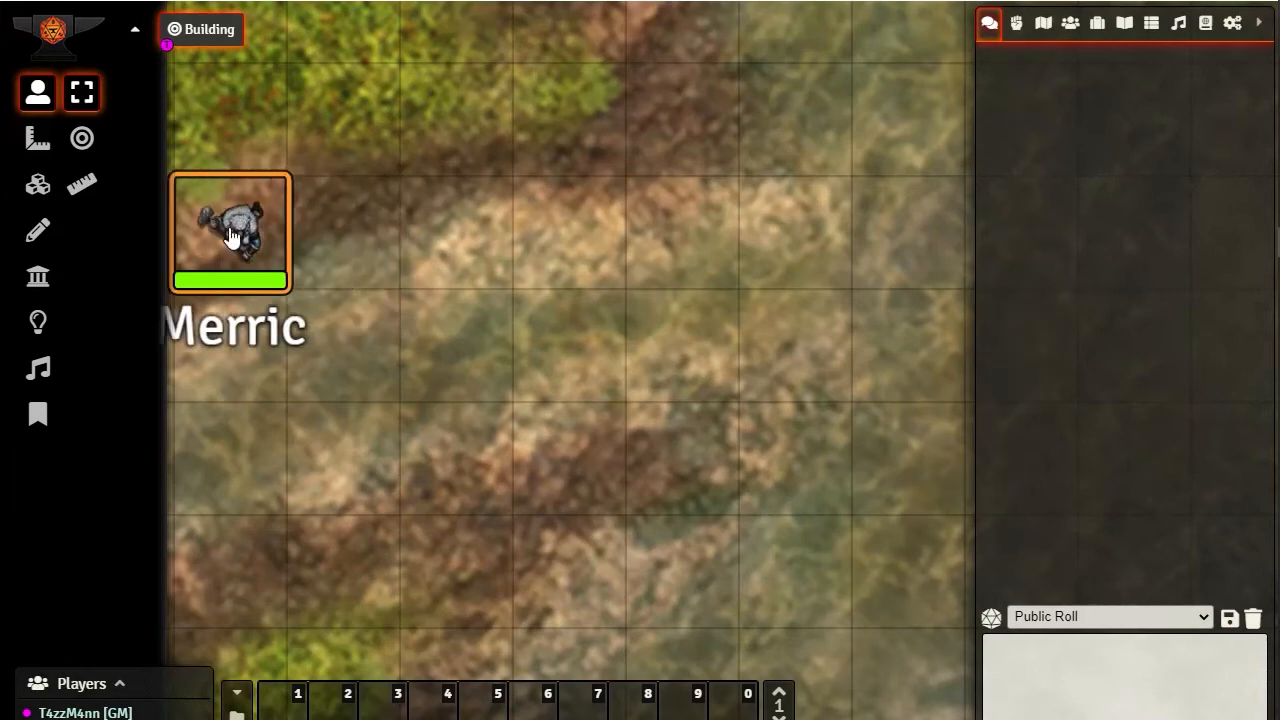
key("Right")
key("Right")
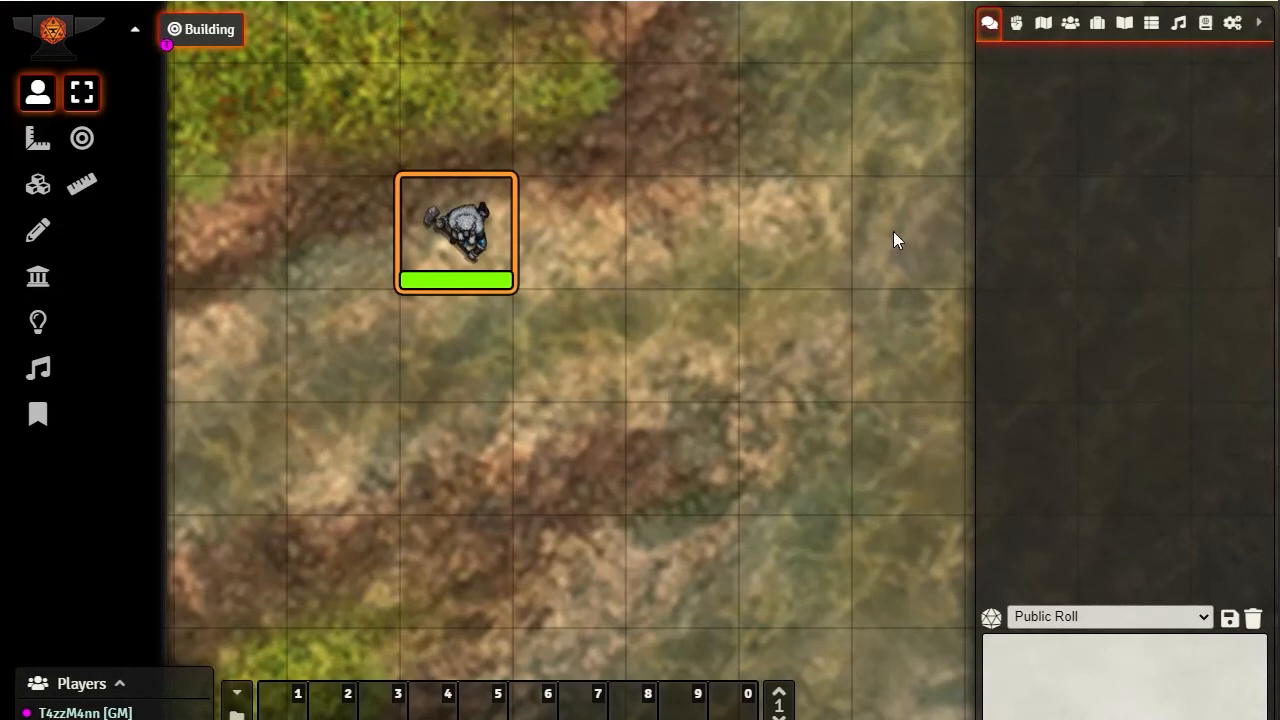
Place the token outside the eastern wall, walk it west through, try moving back east, and continue to the western wall
left_click_drag(456, 225, 929, 237)
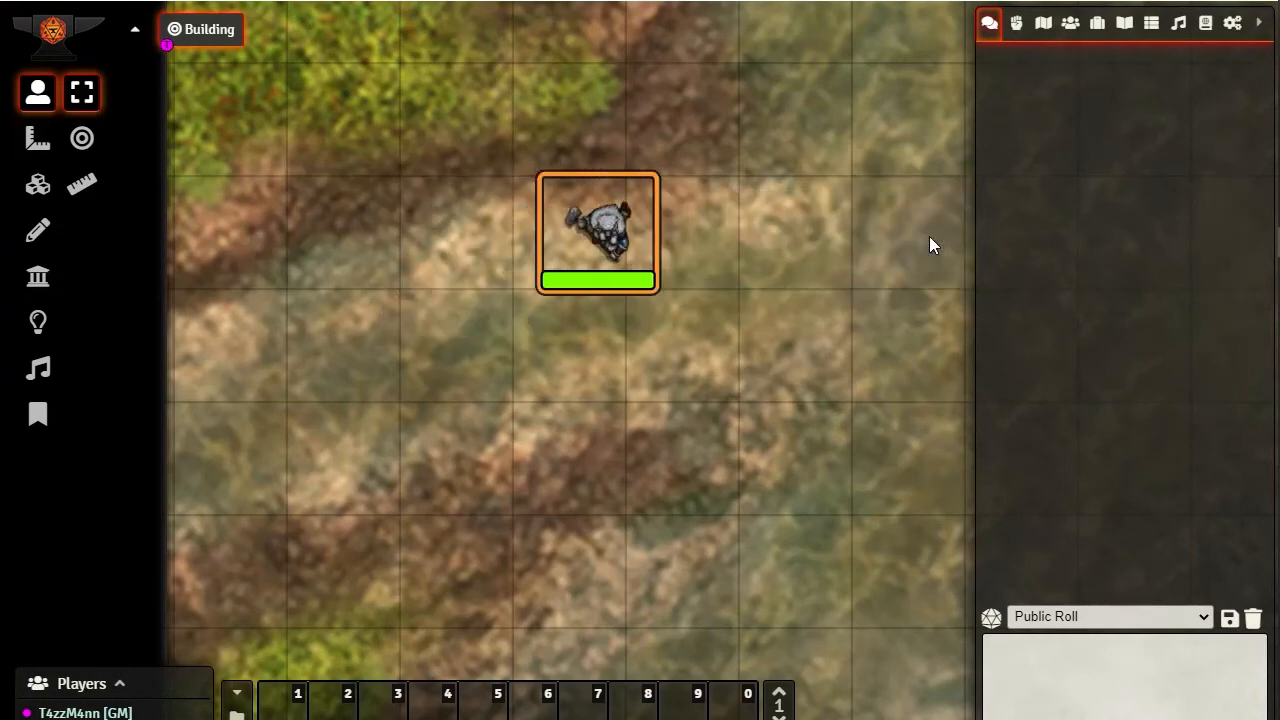
key("Left")
key("Left")
key("Right")
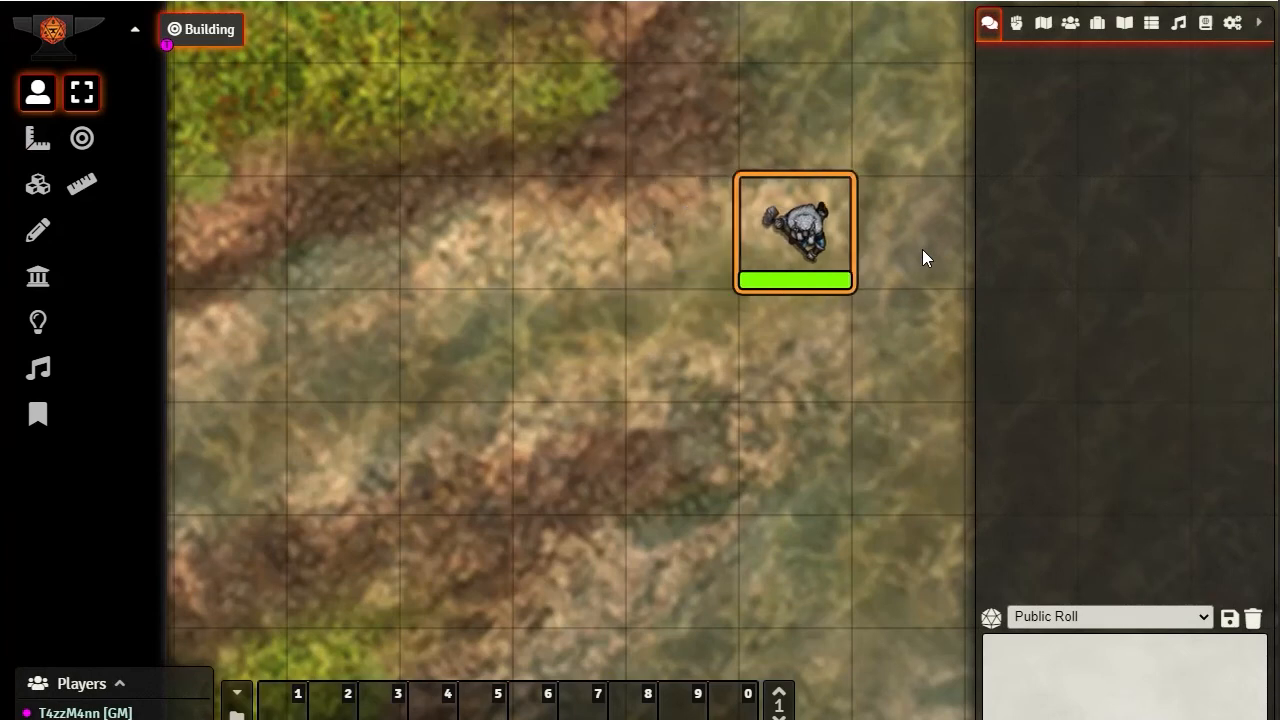
key("Left")
key("Left")
key("Left")
key("Left")
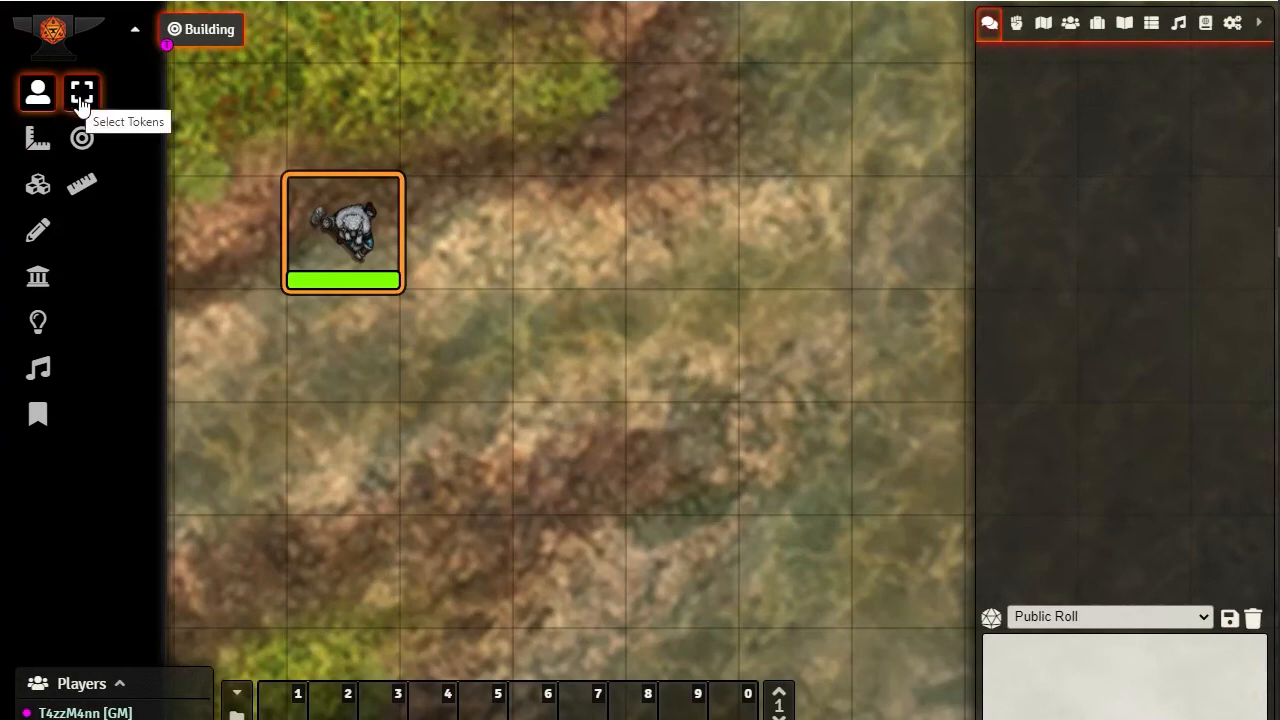
Clone the western wall's settings into a southern wall joining the enclosure's south-west and south-east corners, snapping its end to the corner
left_click(40, 285)
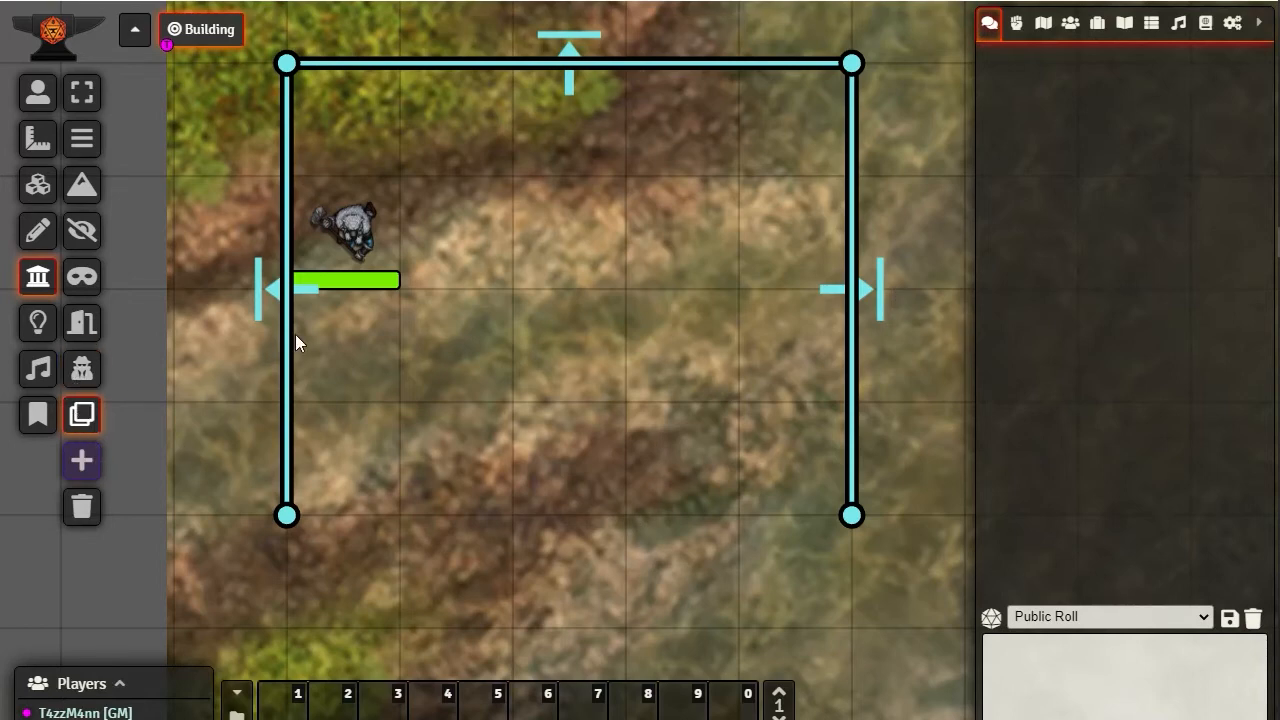
left_click(287, 515)
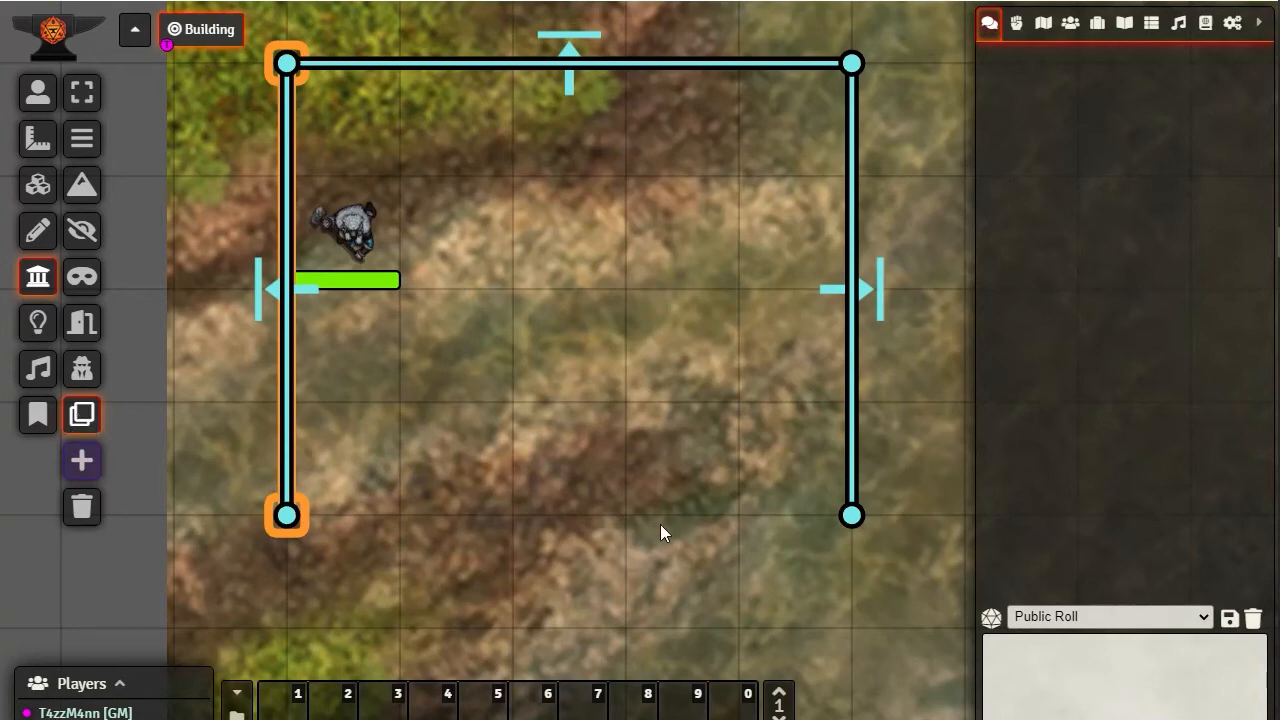
left_click_drag(804, 516, 287, 520)
left_click(823, 517)
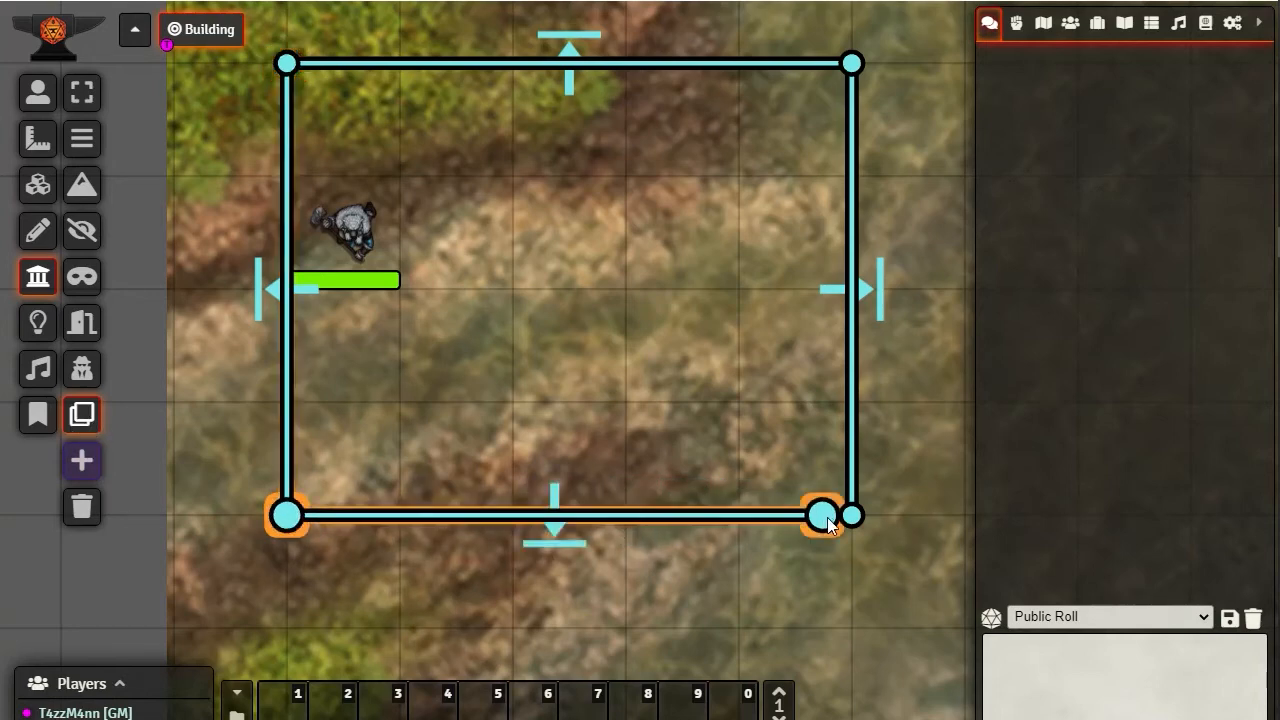
left_click_drag(856, 514, 851, 515)
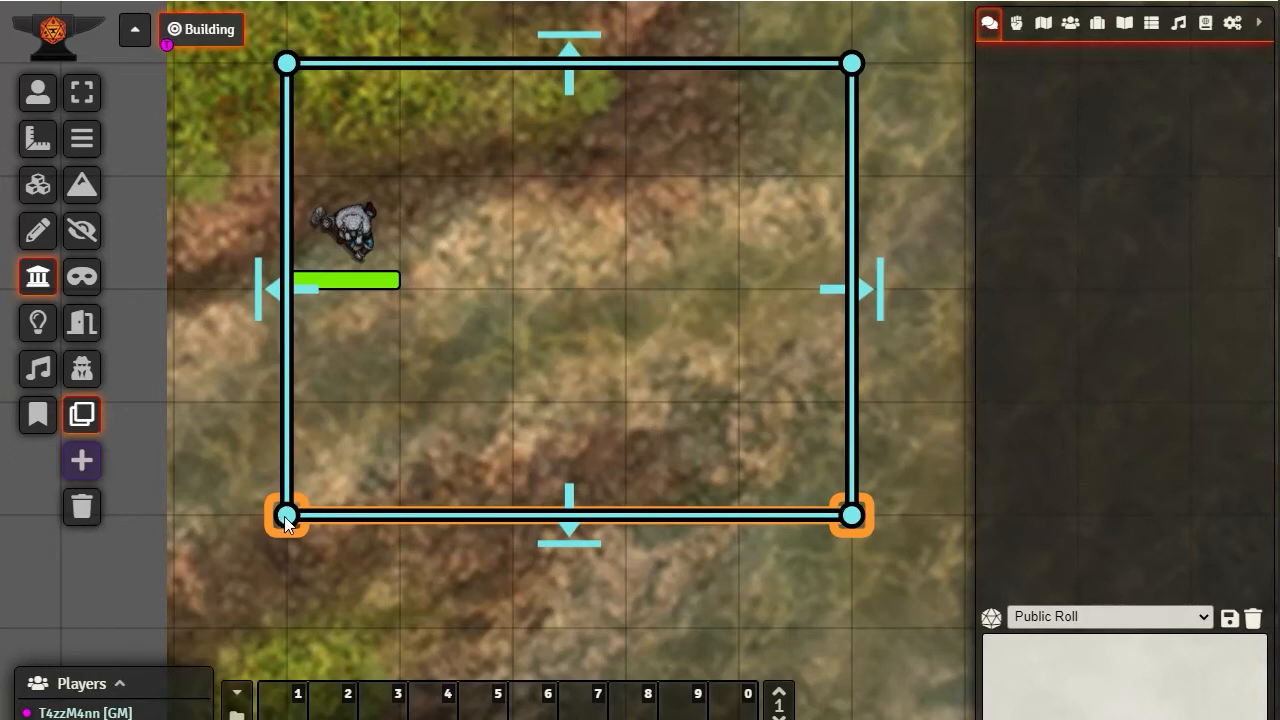
Set the southern wall's direction to Left and update the wall
double_click(572, 517)
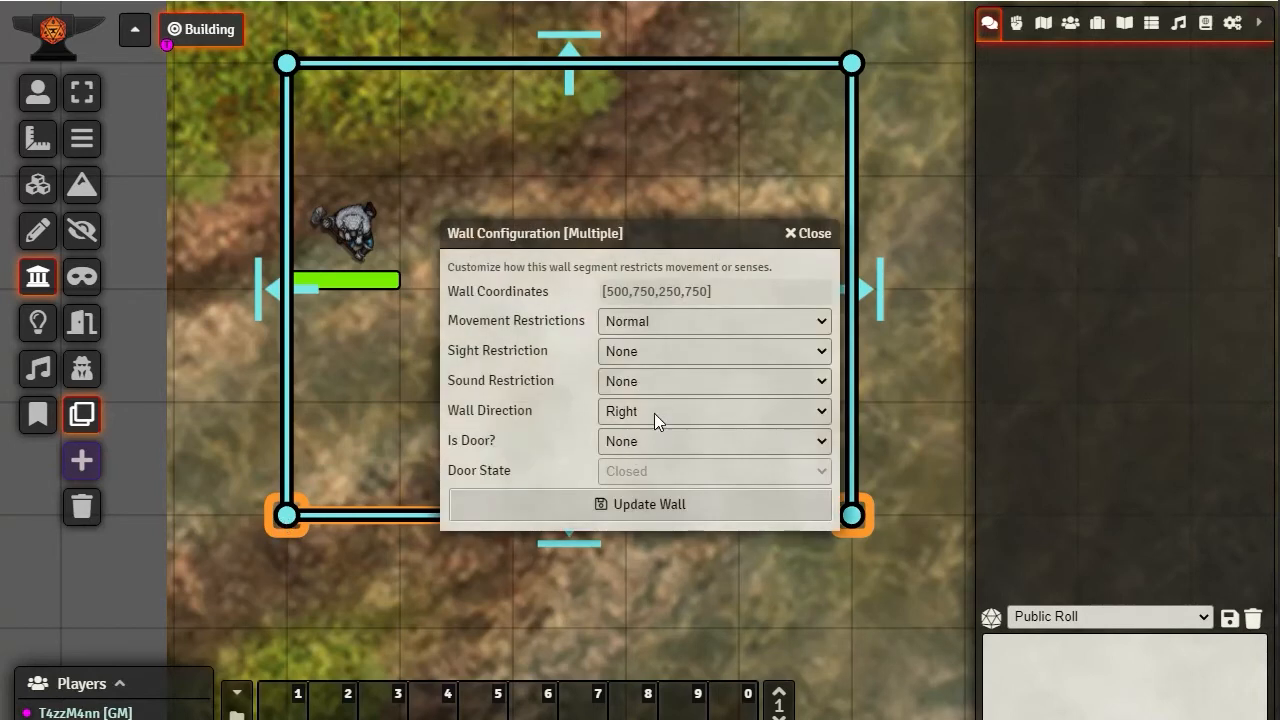
left_click(820, 412)
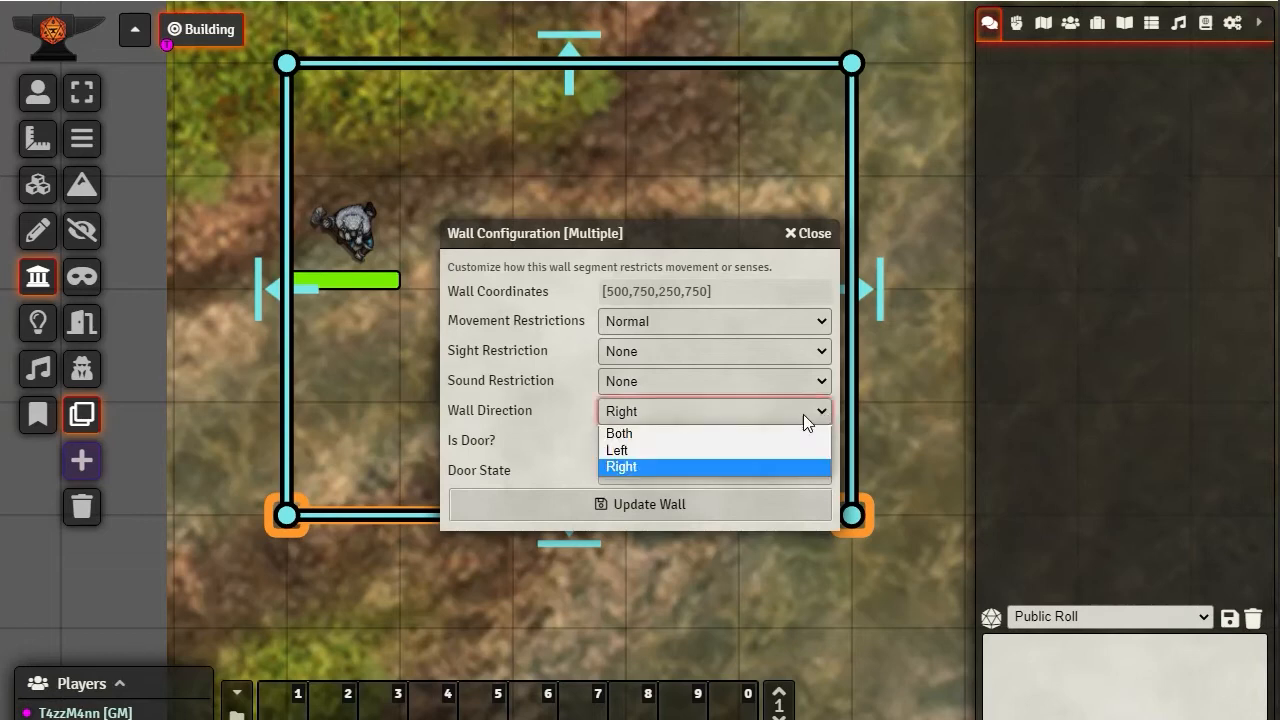
left_click(640, 451)
left_click(613, 505)
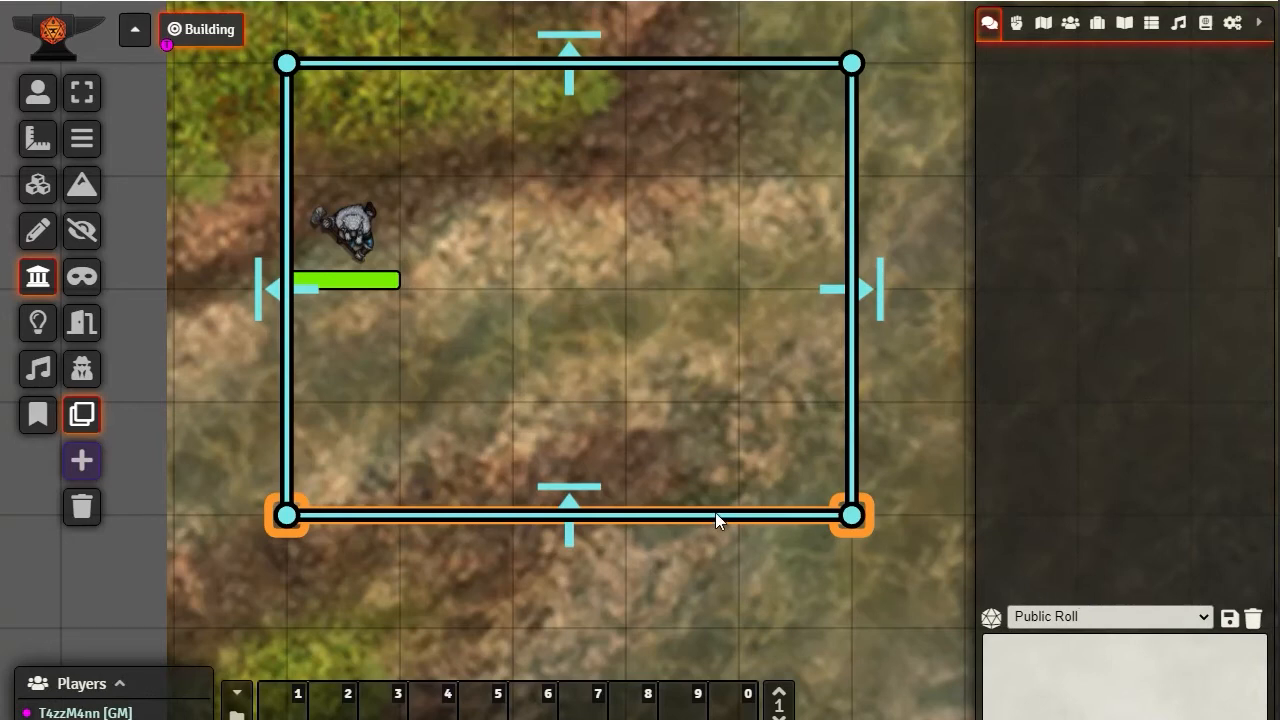
Examine the eastern wall's configuration, including its direction, and close it without changes
left_click(853, 467)
double_click(853, 518)
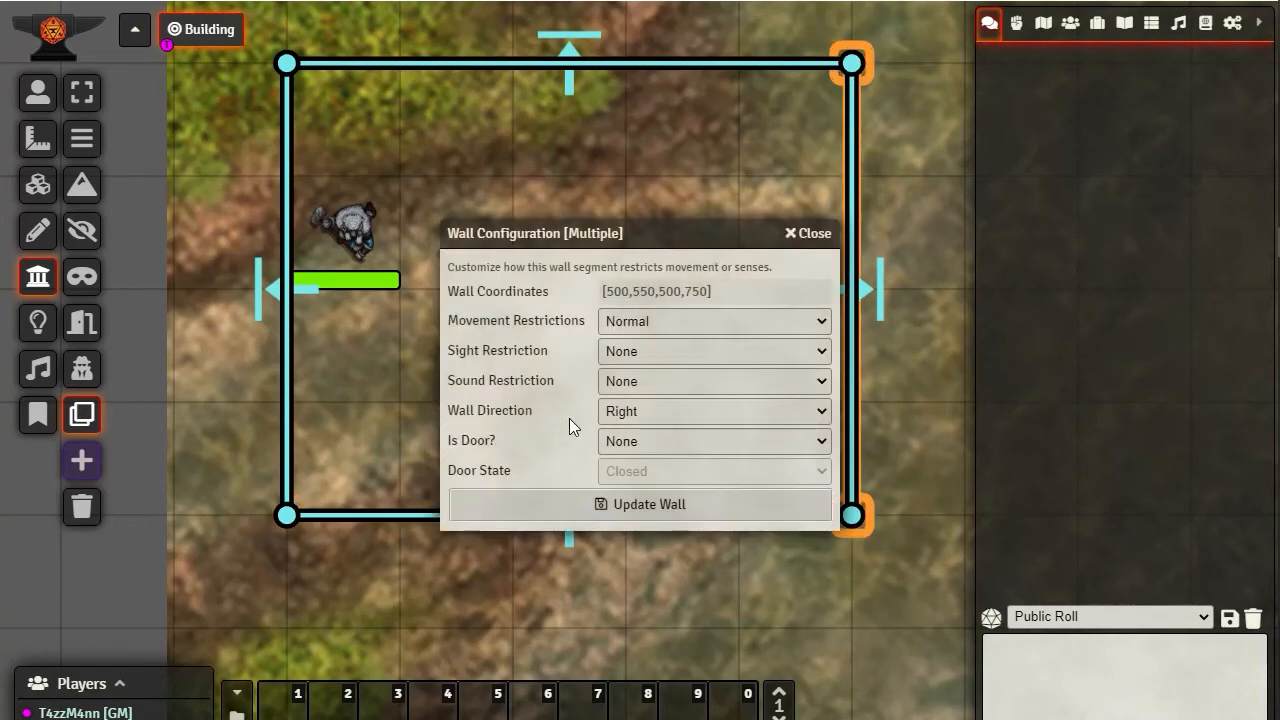
left_click(813, 234)
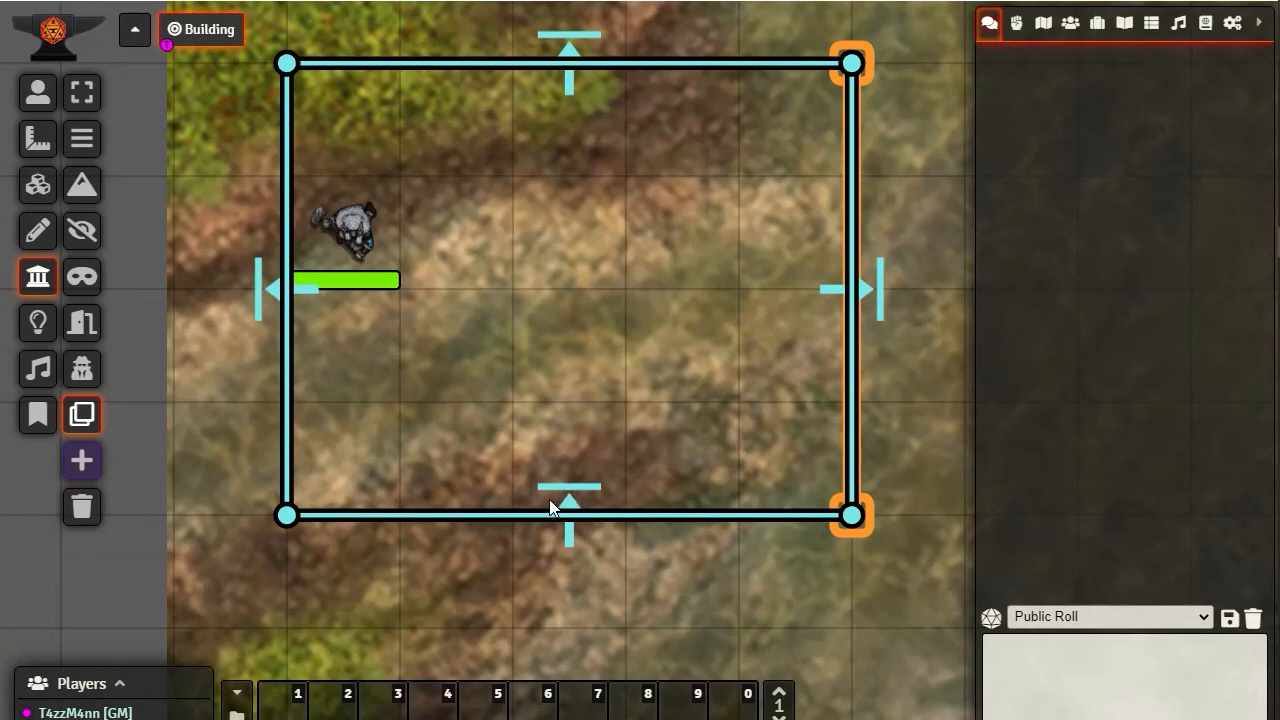
Return to token control and walk the token east, north, west and two squares south inside the enclosure
left_click(38, 92)
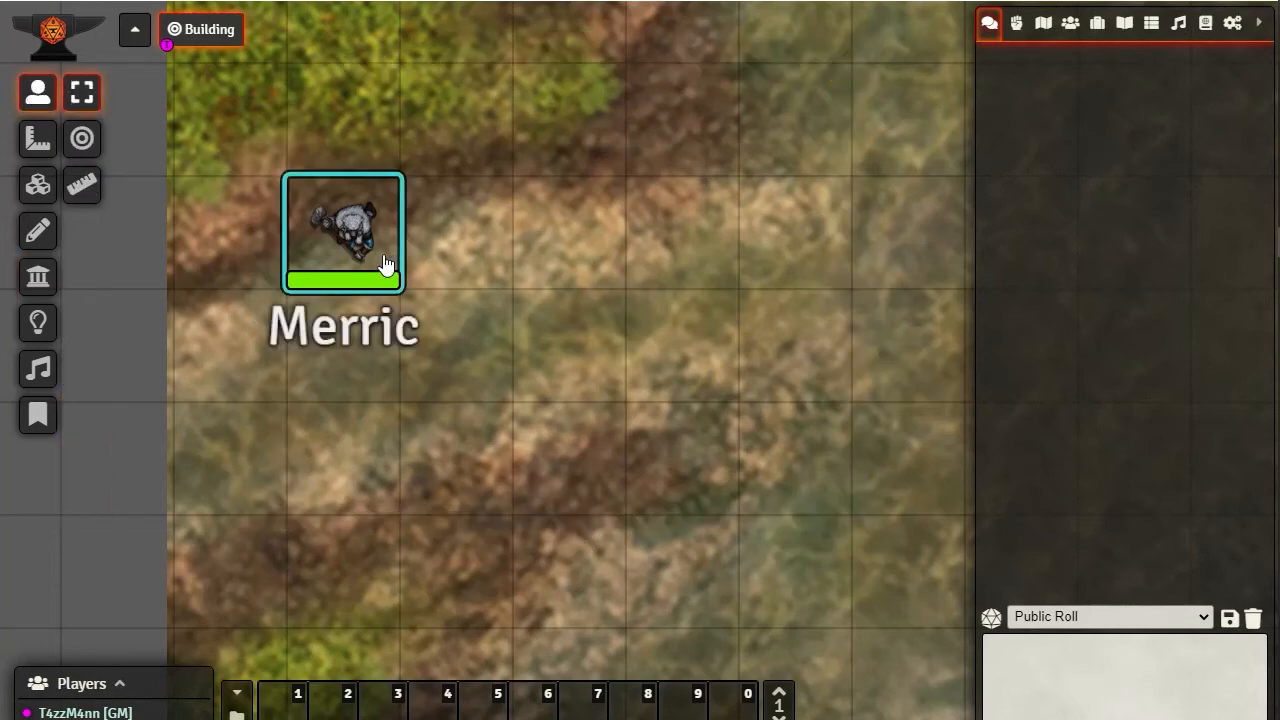
key("Right")
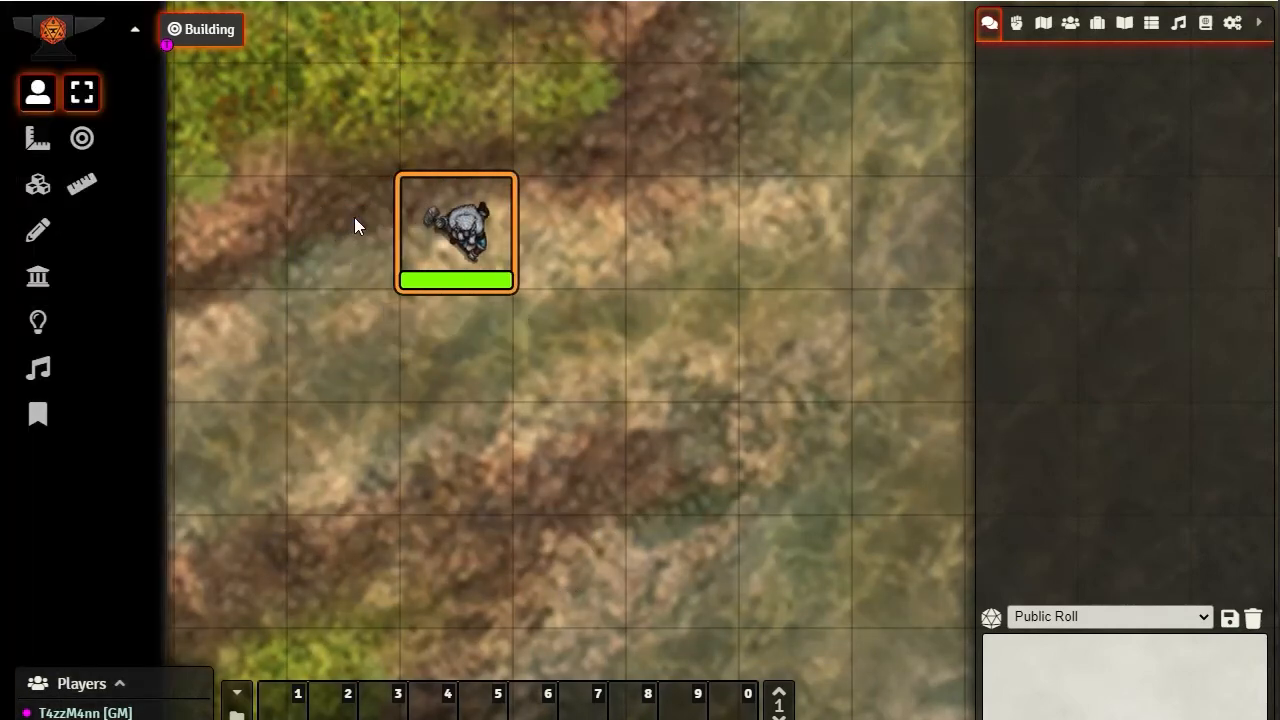
key("Up")
key("Left")
key("Down")
Walk the token east and south out through the southern wall, and try moving it back north into the enclosure
key("Down")
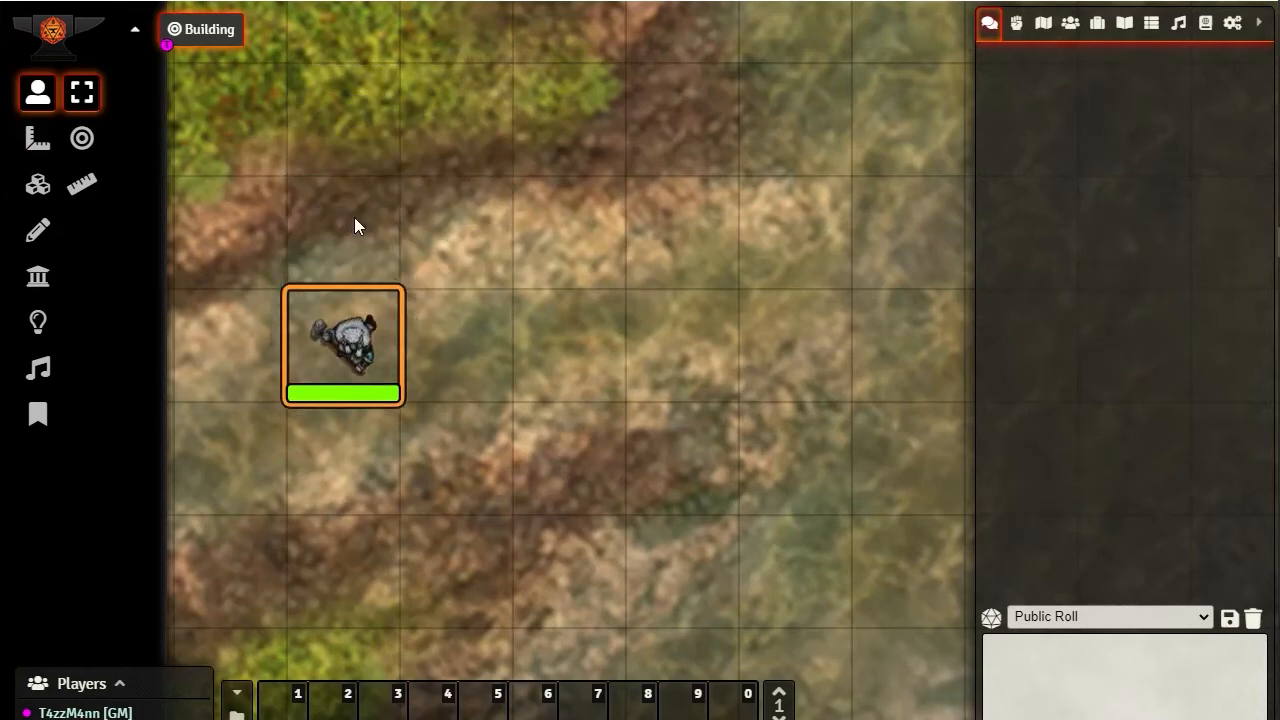
key("Right")
key("Right")
key("Right")
key("Right")
key("Down")
key("Down")
key("Down")
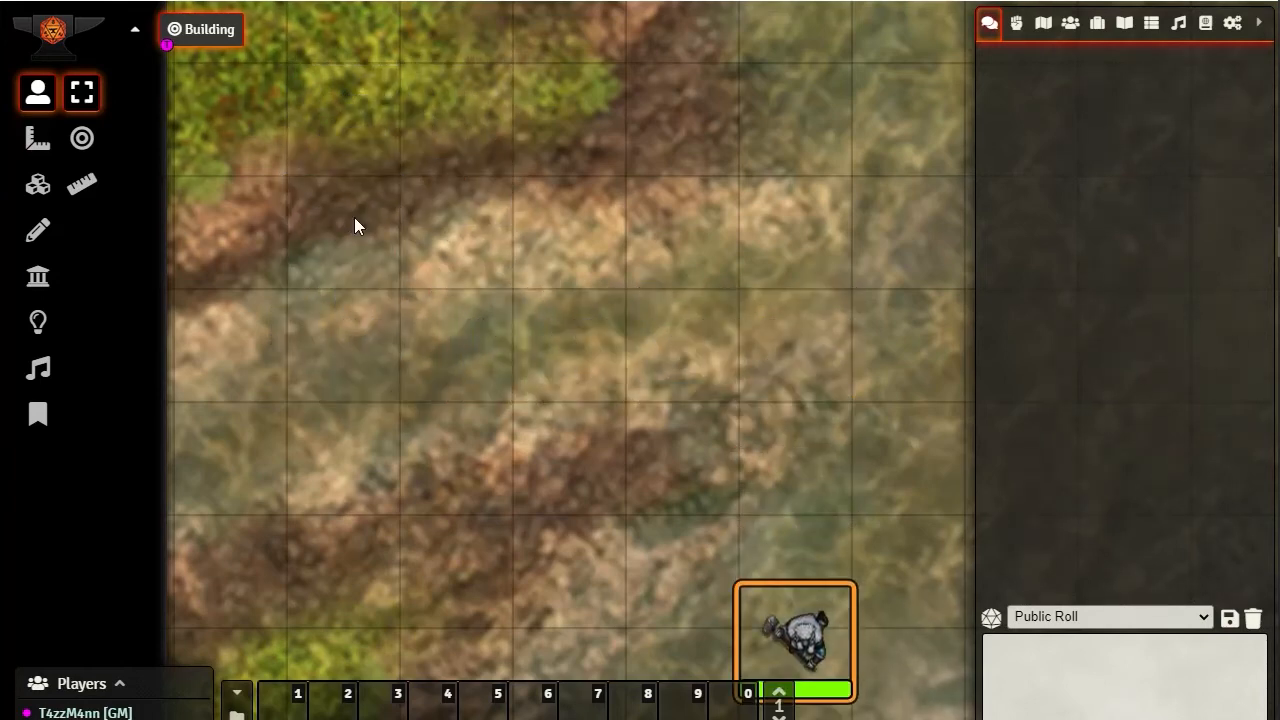
key("Up")
key("Up")
Move the token around the south-east corner, bring it west through the eastern wall, and try moving back east
key("Up")
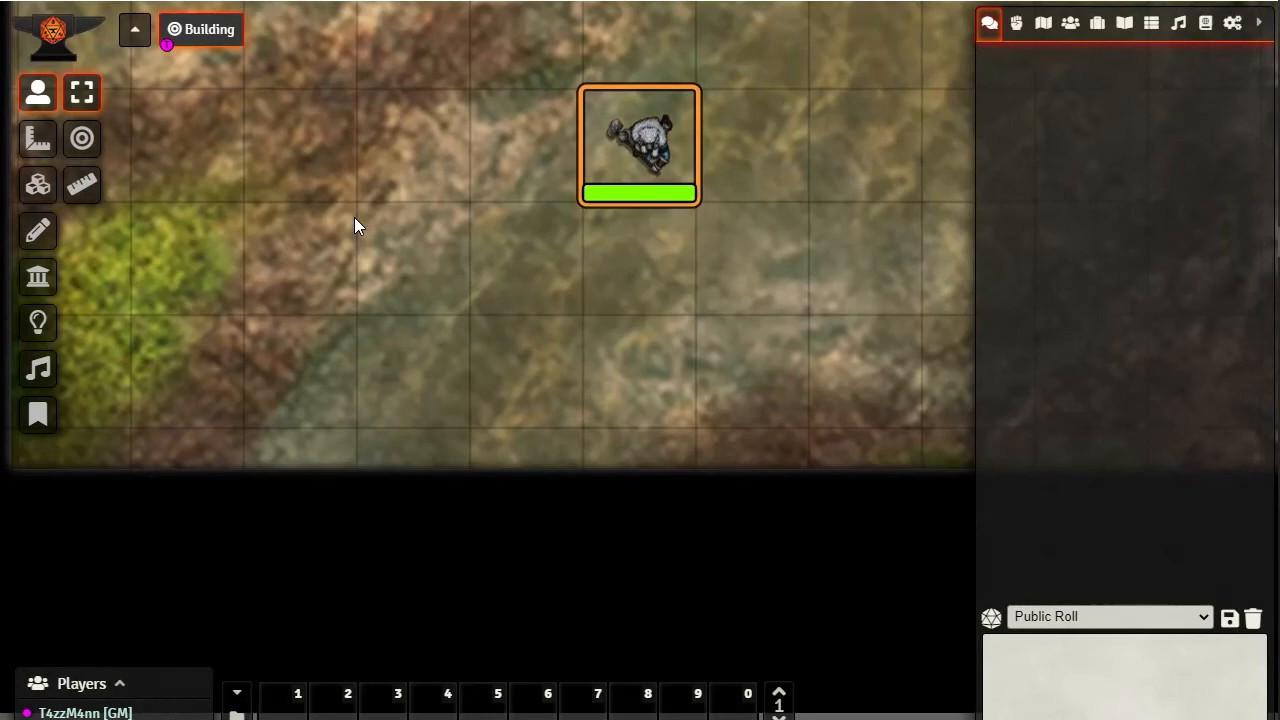
key("Right")
key("Up")
key("Up")
key("Left")
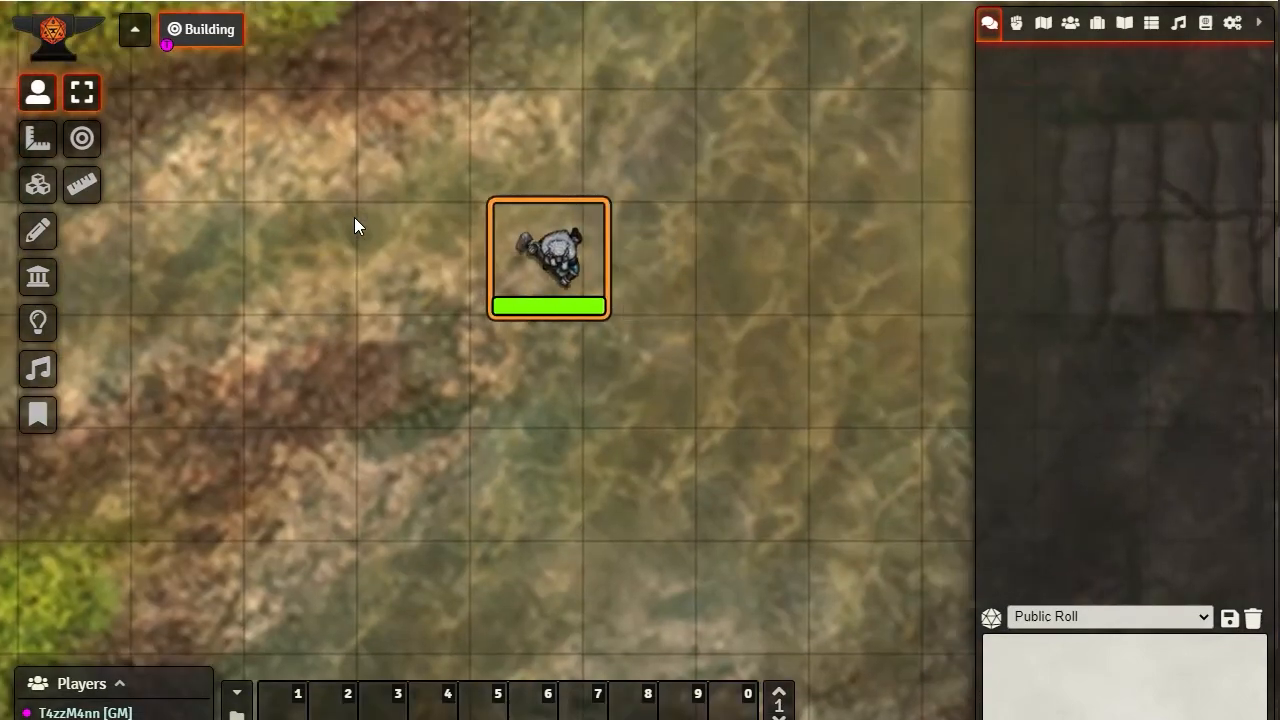
key("Left")
key("Right")
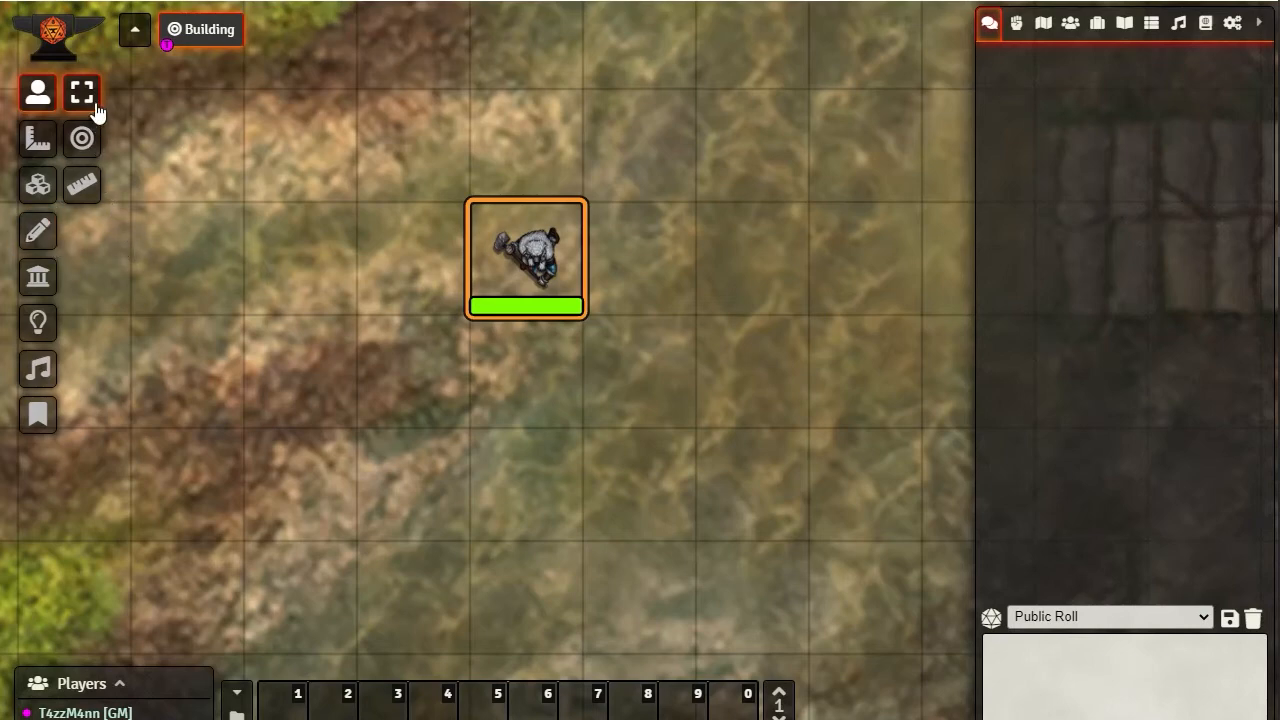
Show the walls again and examine the western wall's configuration, closing it without changes
left_click(38, 280)
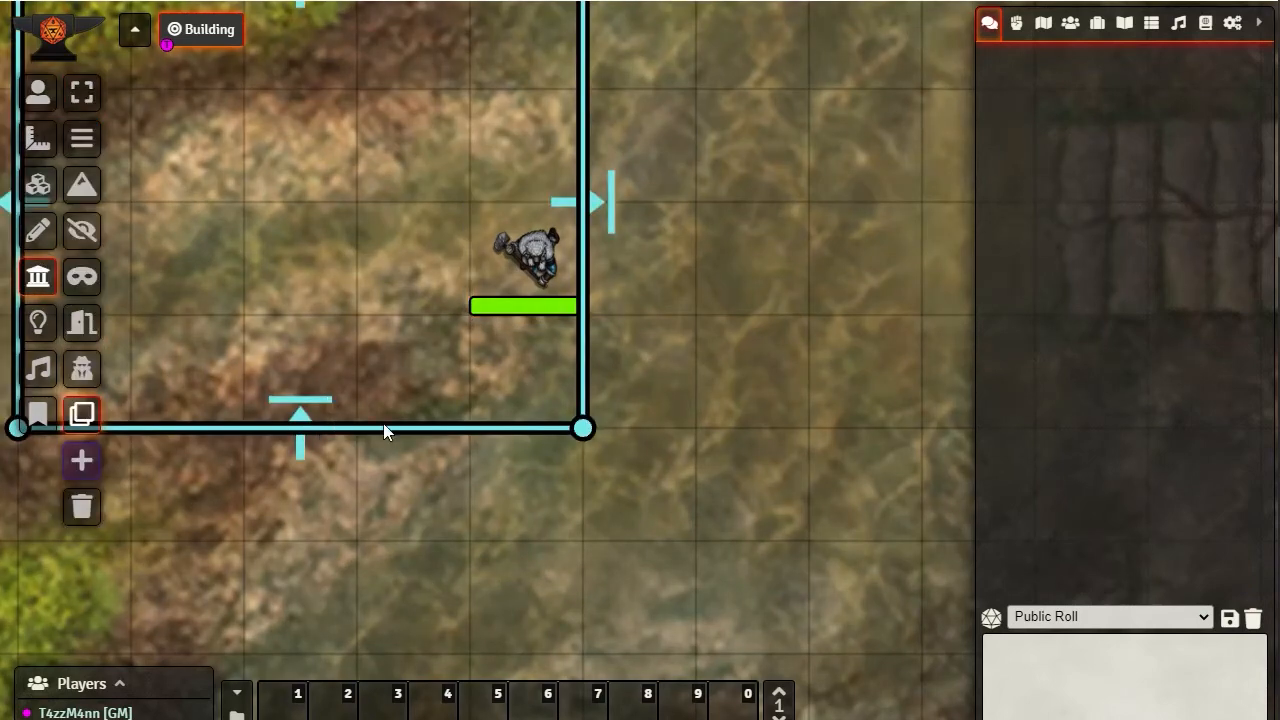
left_click_drag(388, 193, 647, 273)
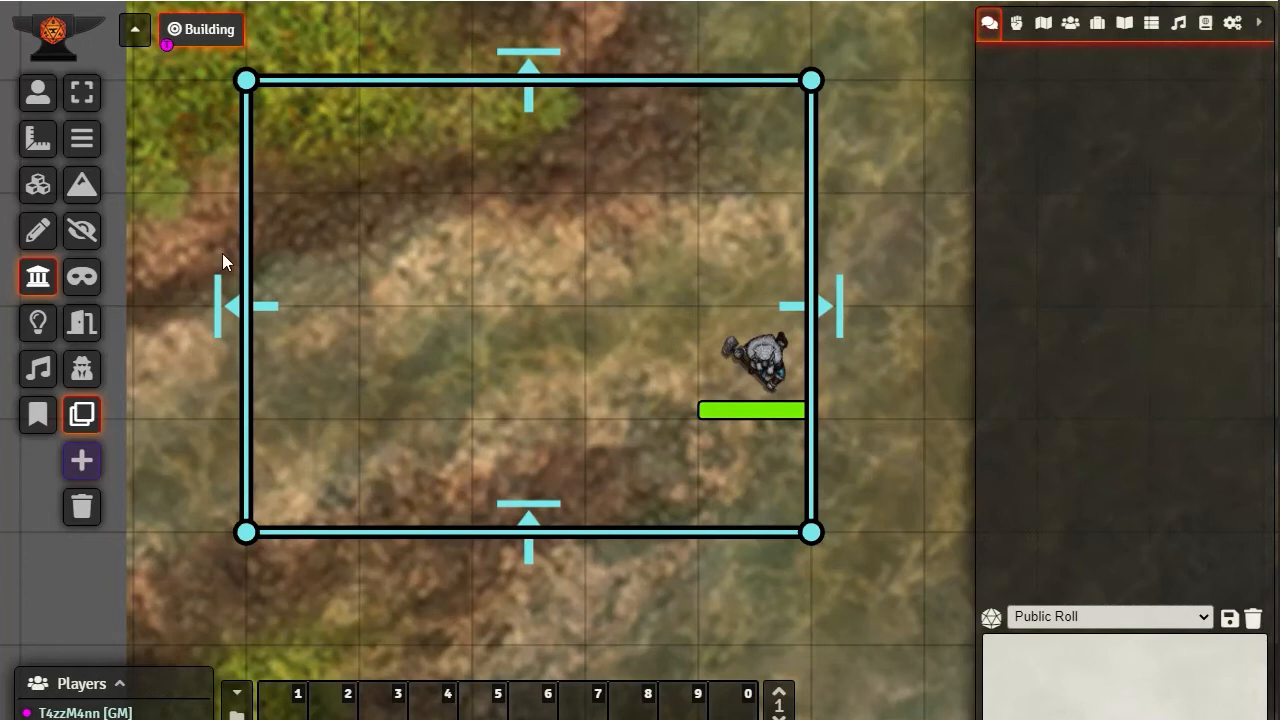
double_click(246, 460)
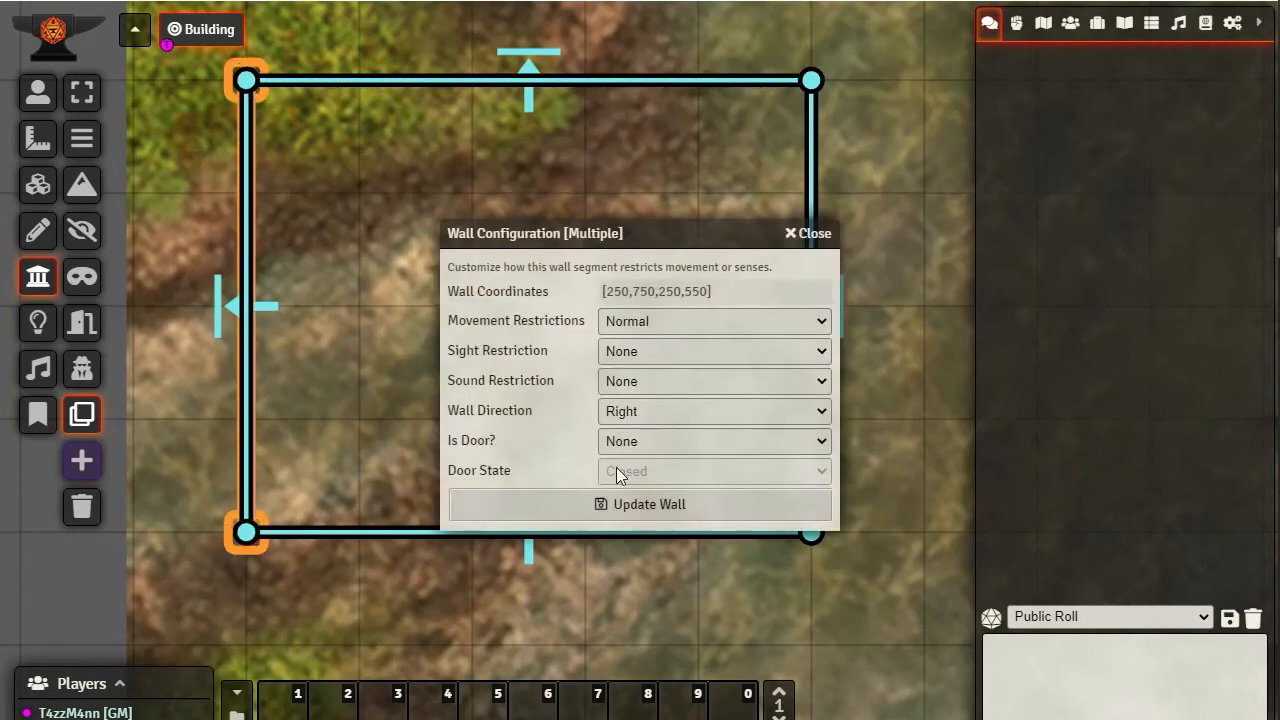
left_click(811, 233)
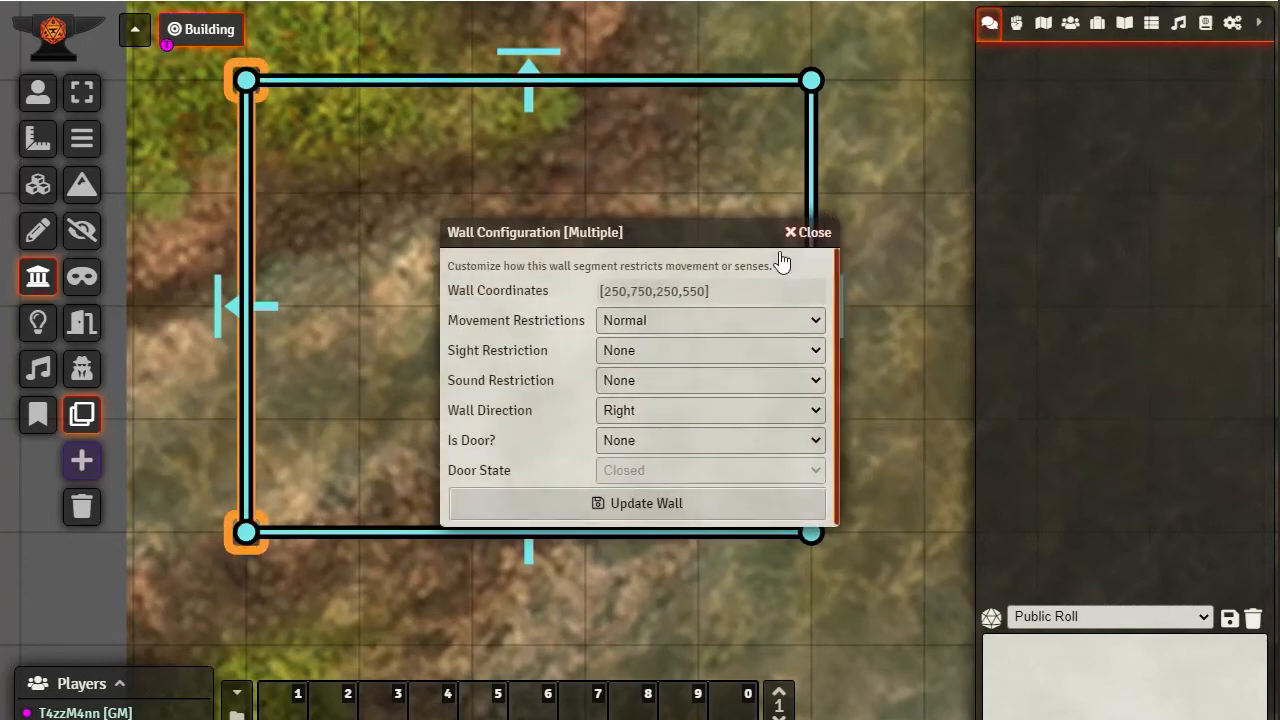
Set the southern wall's direction to Right and update the wall
double_click(790, 533)
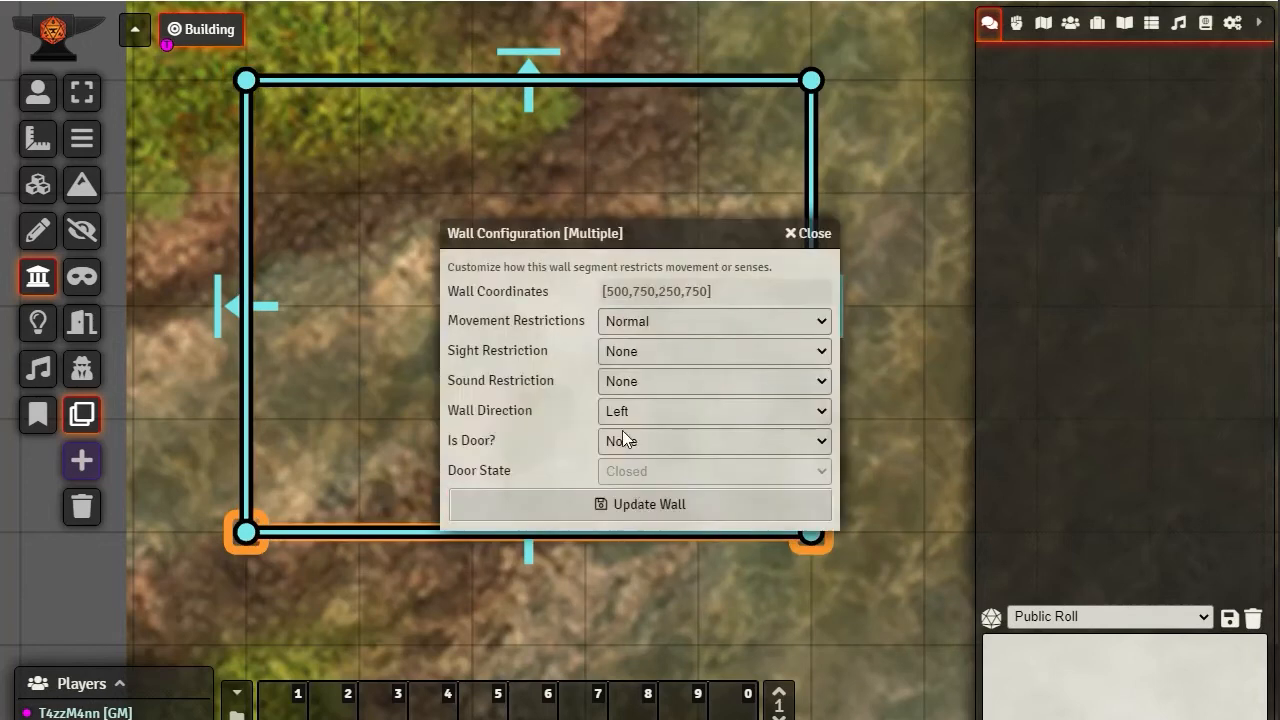
left_click(649, 410)
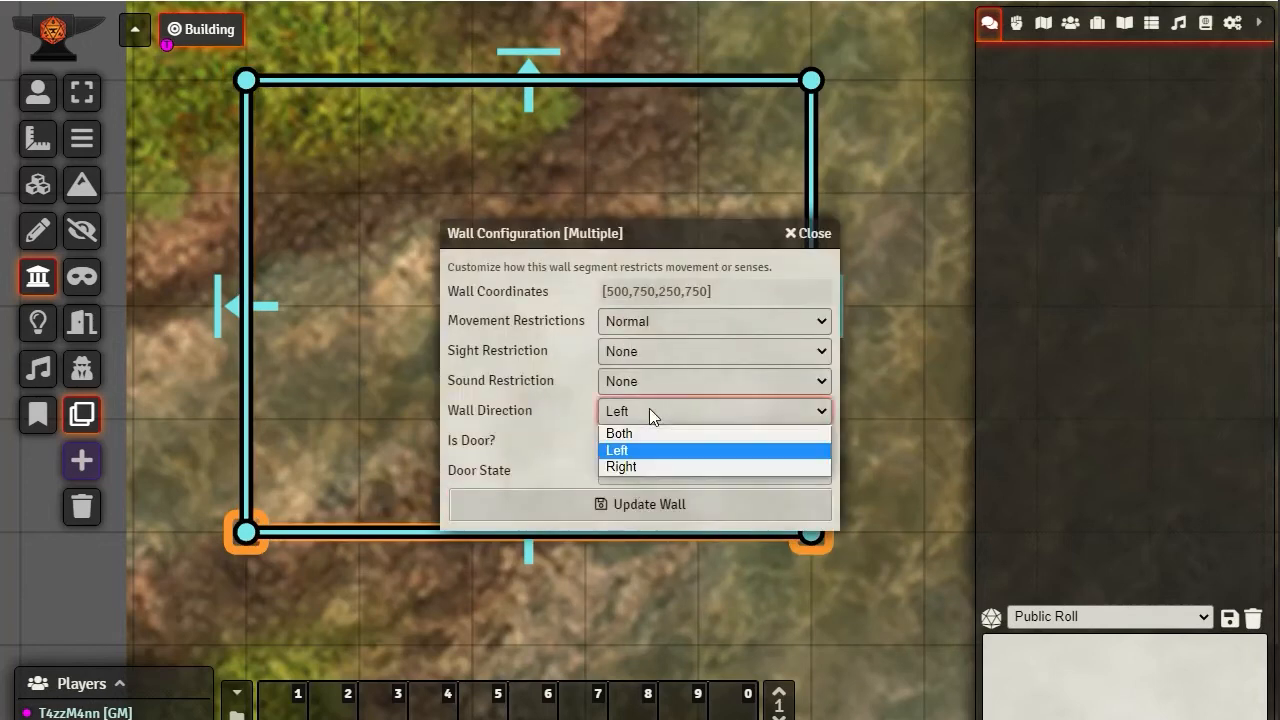
left_click(625, 468)
left_click(603, 509)
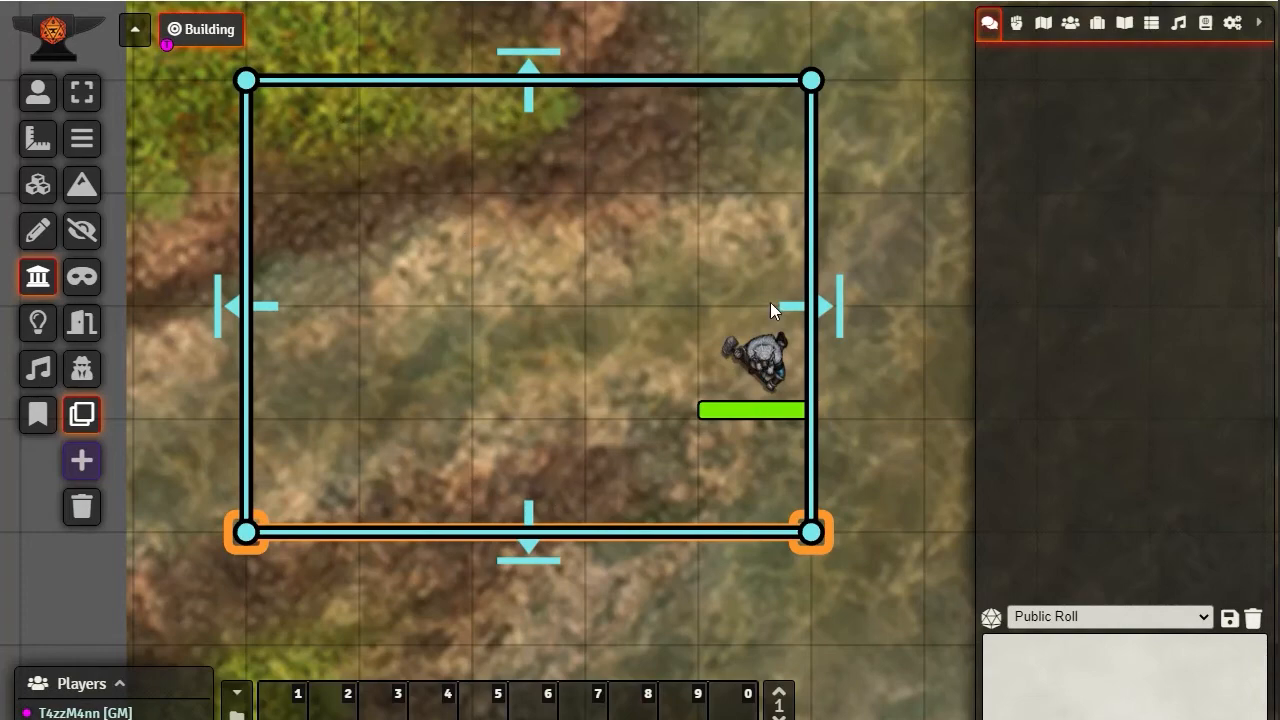
Set the southern wall's direction to Both and update the wall
scroll(620, 400, "down", 5)
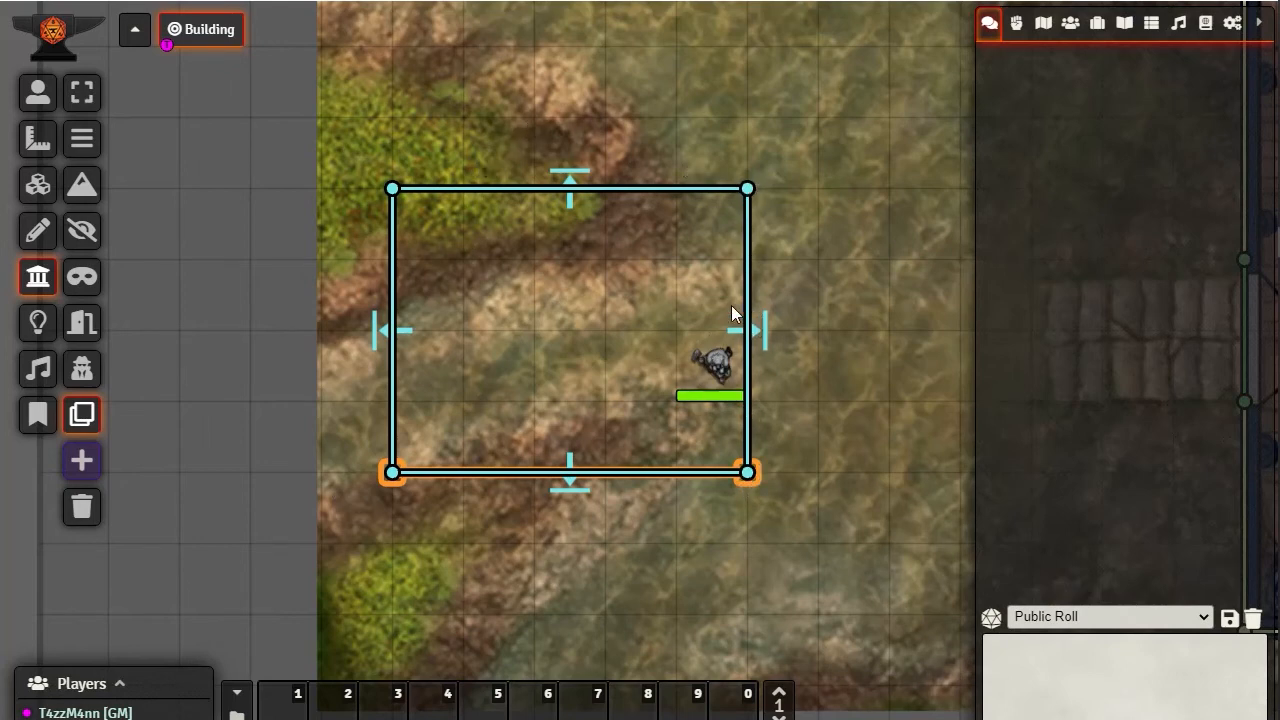
double_click(746, 471)
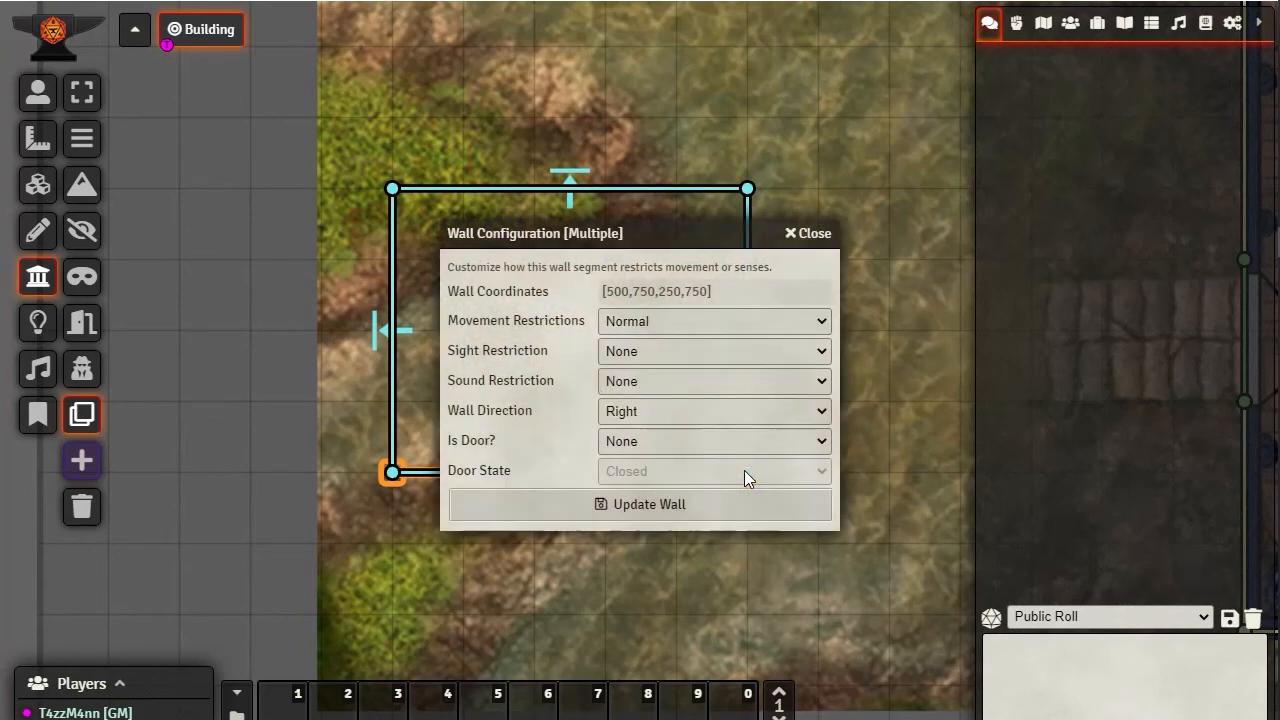
left_click(651, 408)
left_click(625, 432)
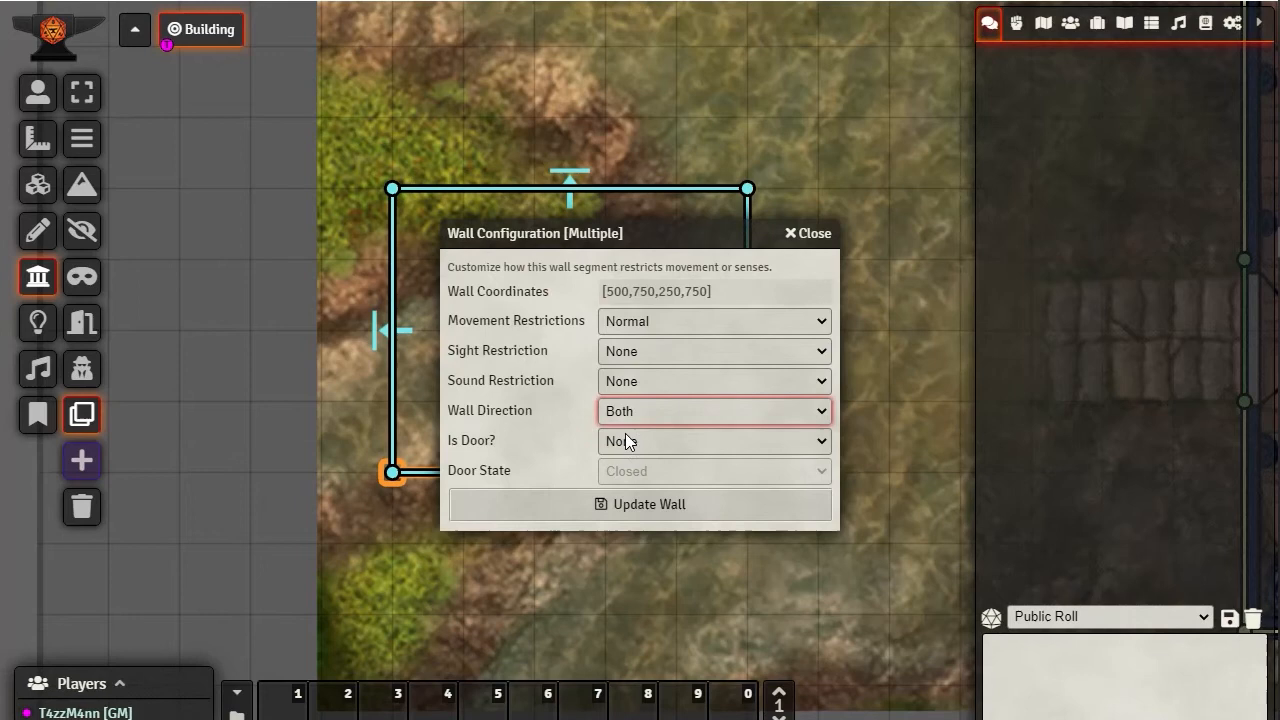
left_click(642, 500)
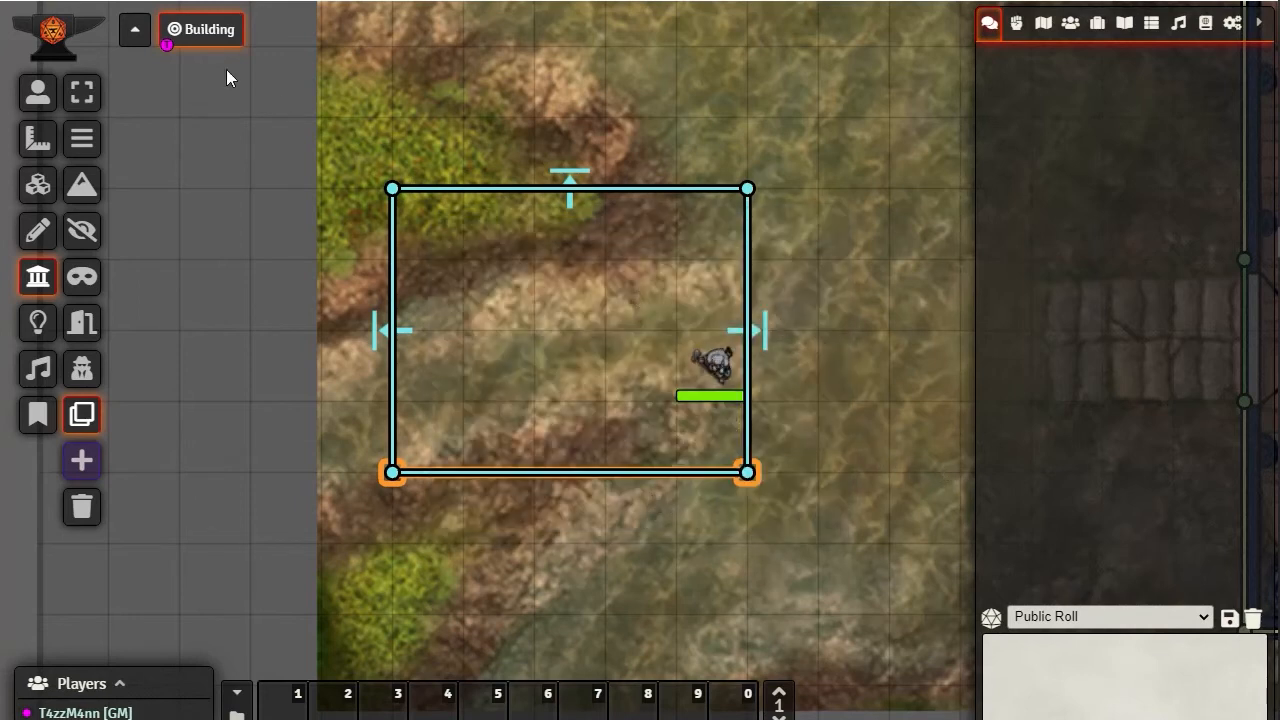
Select the token beside the eastern wall and move it west and back east twice
left_click(37, 95)
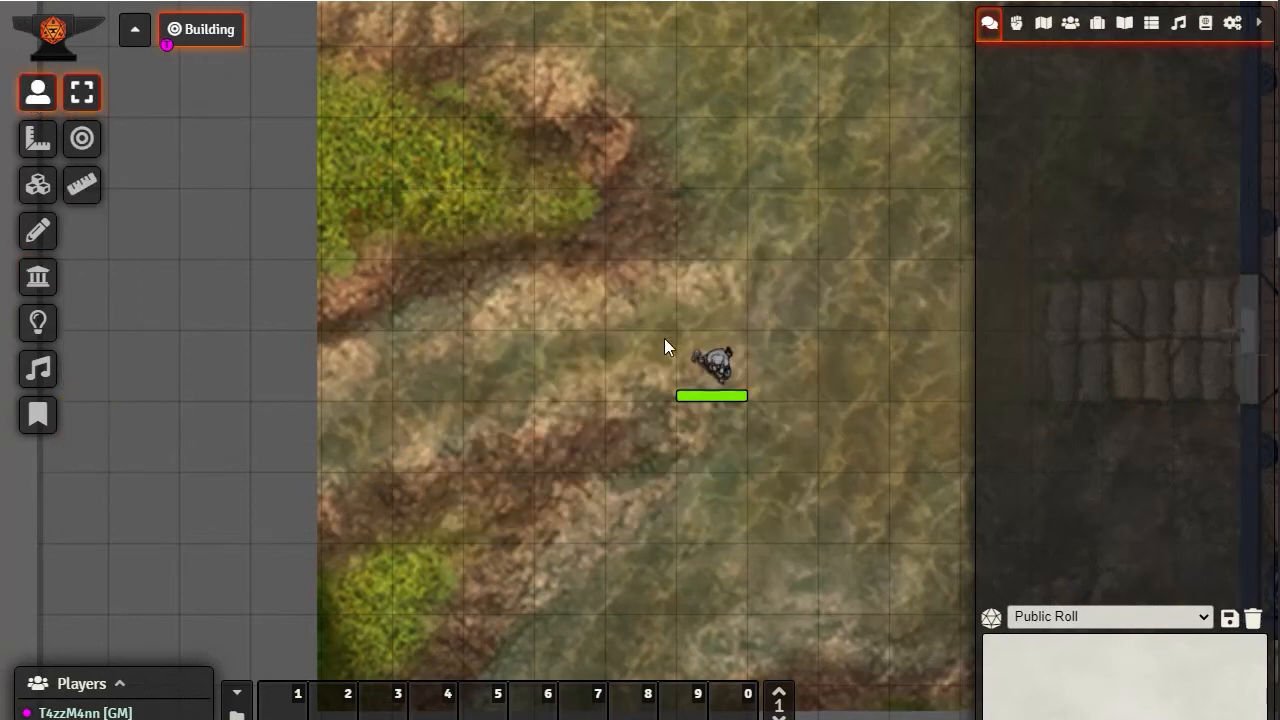
left_click(712, 370)
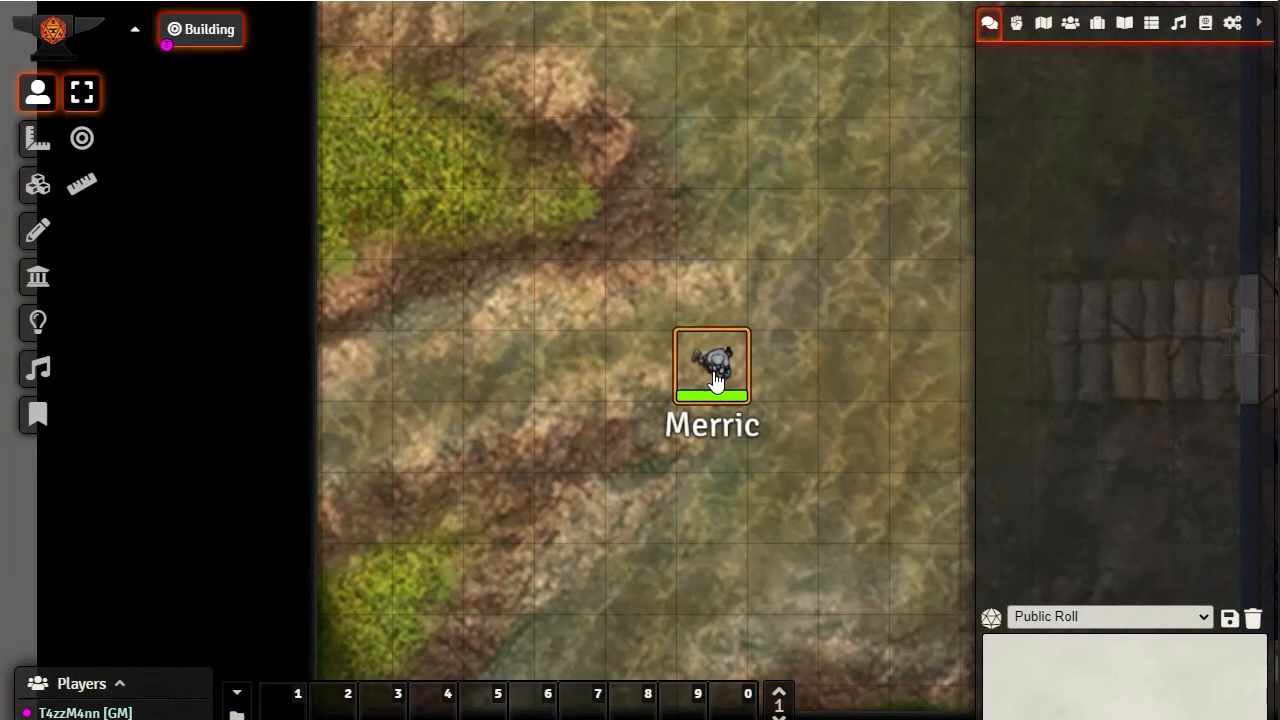
key("Left")
key("Right")
key("Left")
key("Right")
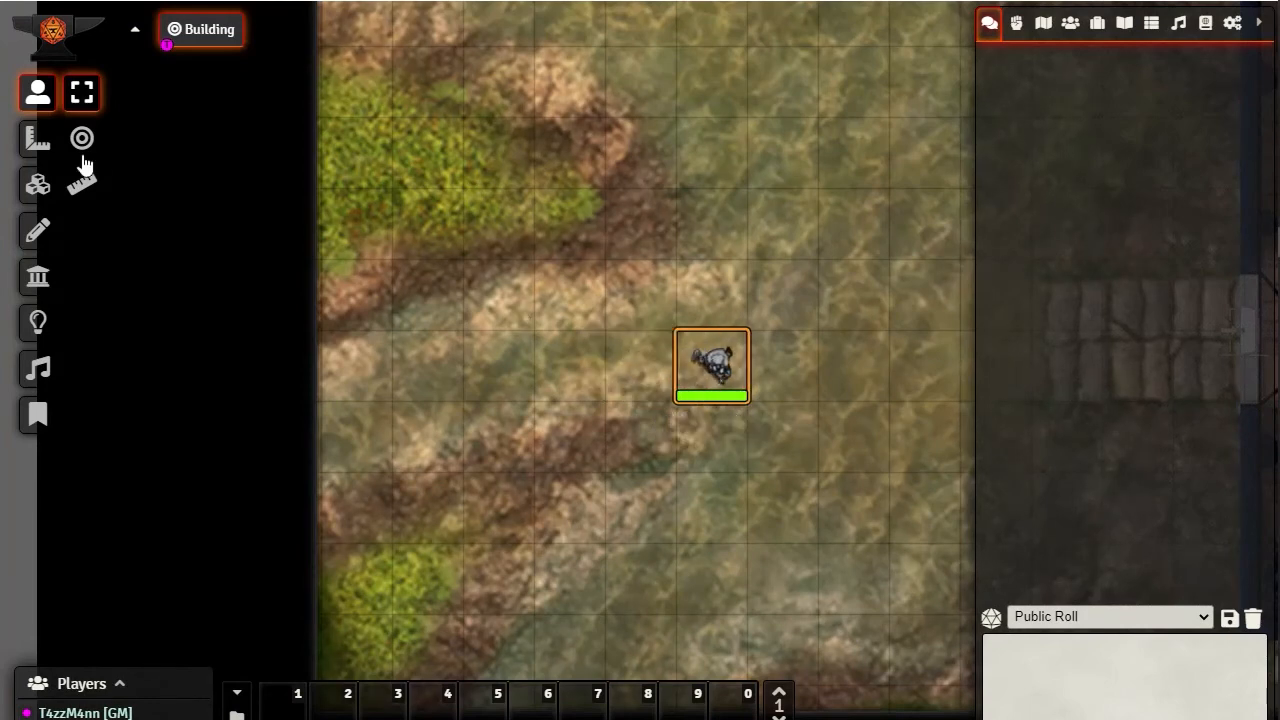
Set the eastern wall's direction to Both and update the wall
left_click(38, 277)
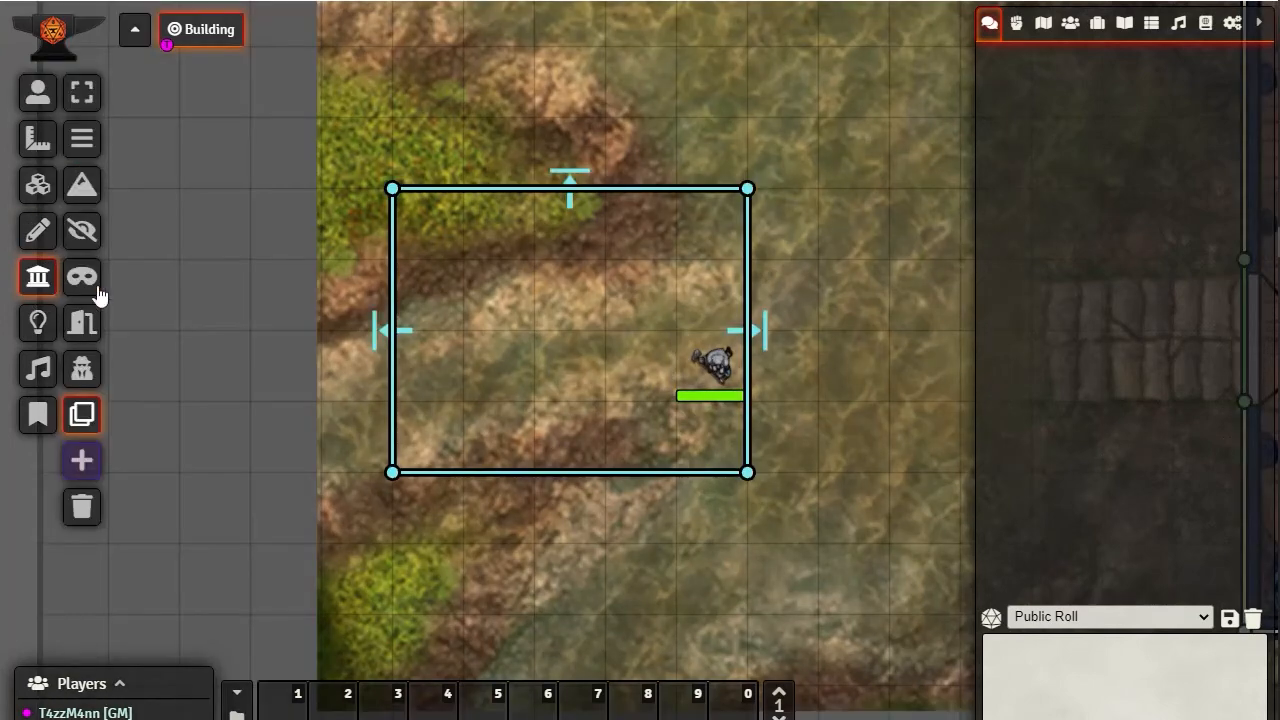
double_click(747, 465)
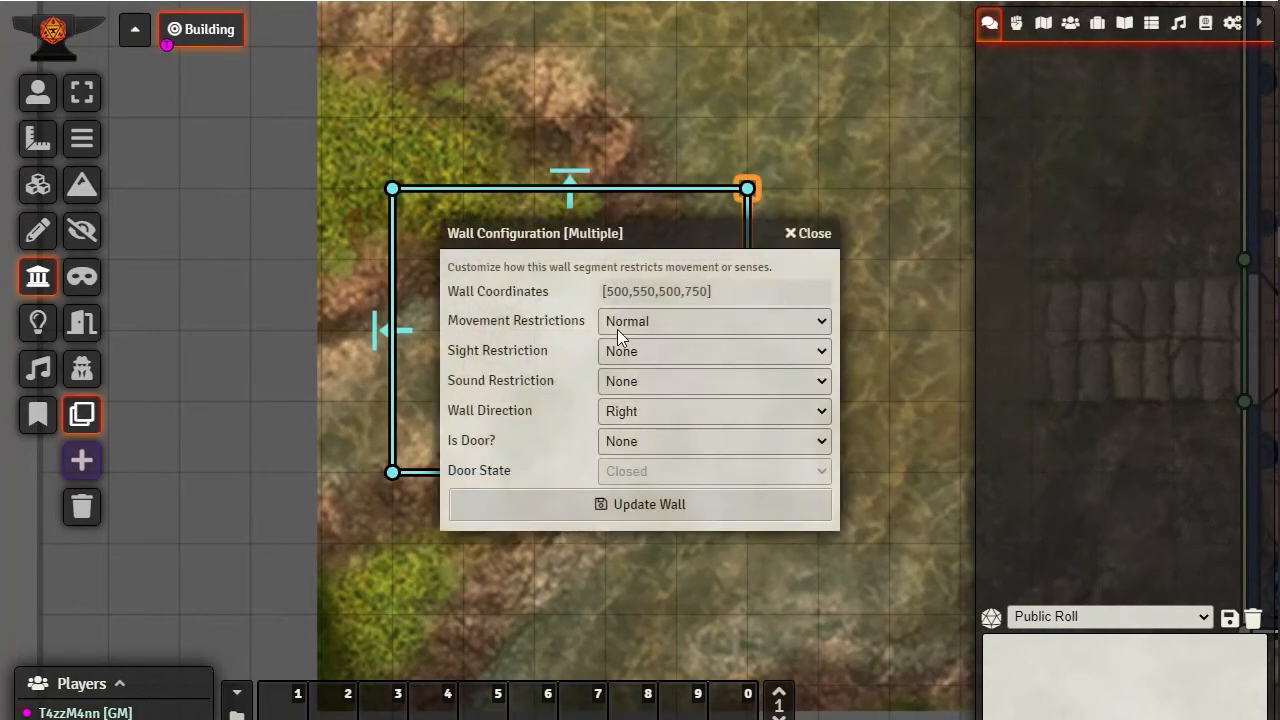
left_click(630, 411)
left_click(634, 432)
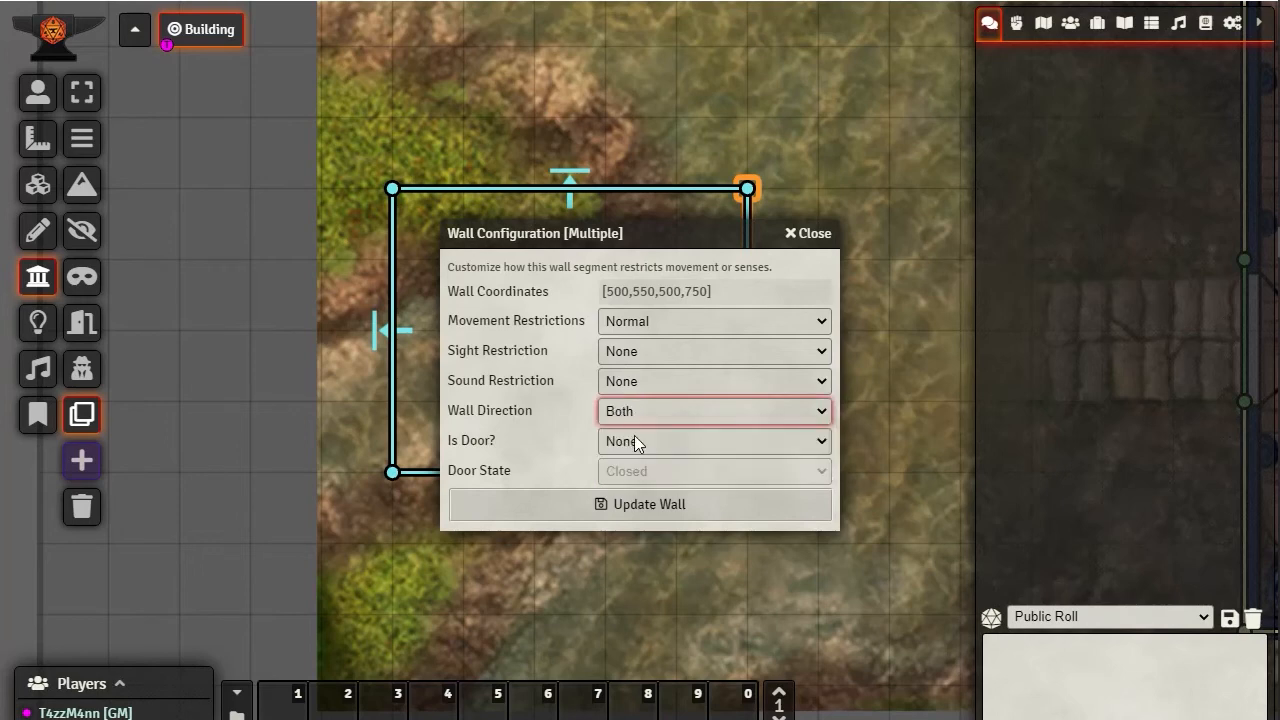
left_click(653, 503)
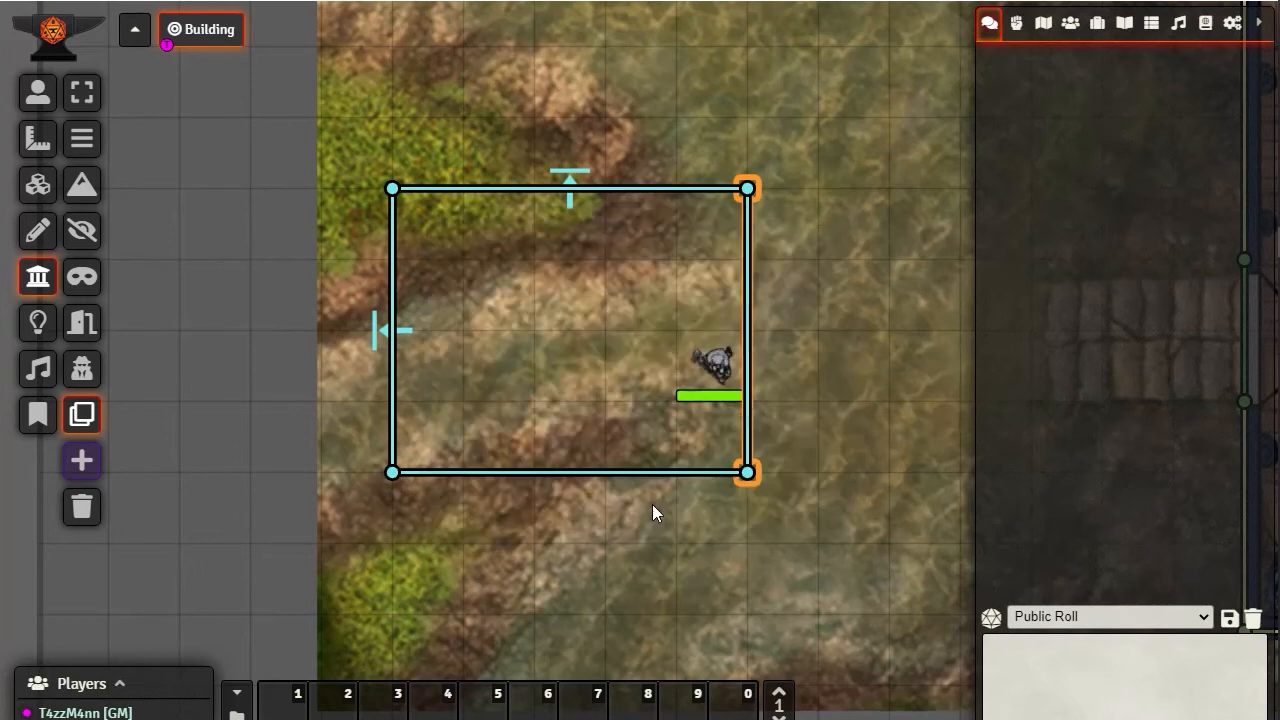
Check the eastern wall's configuration, and move the token west, back east and across the eastern wall, testing re-entry from outside
double_click(748, 469)
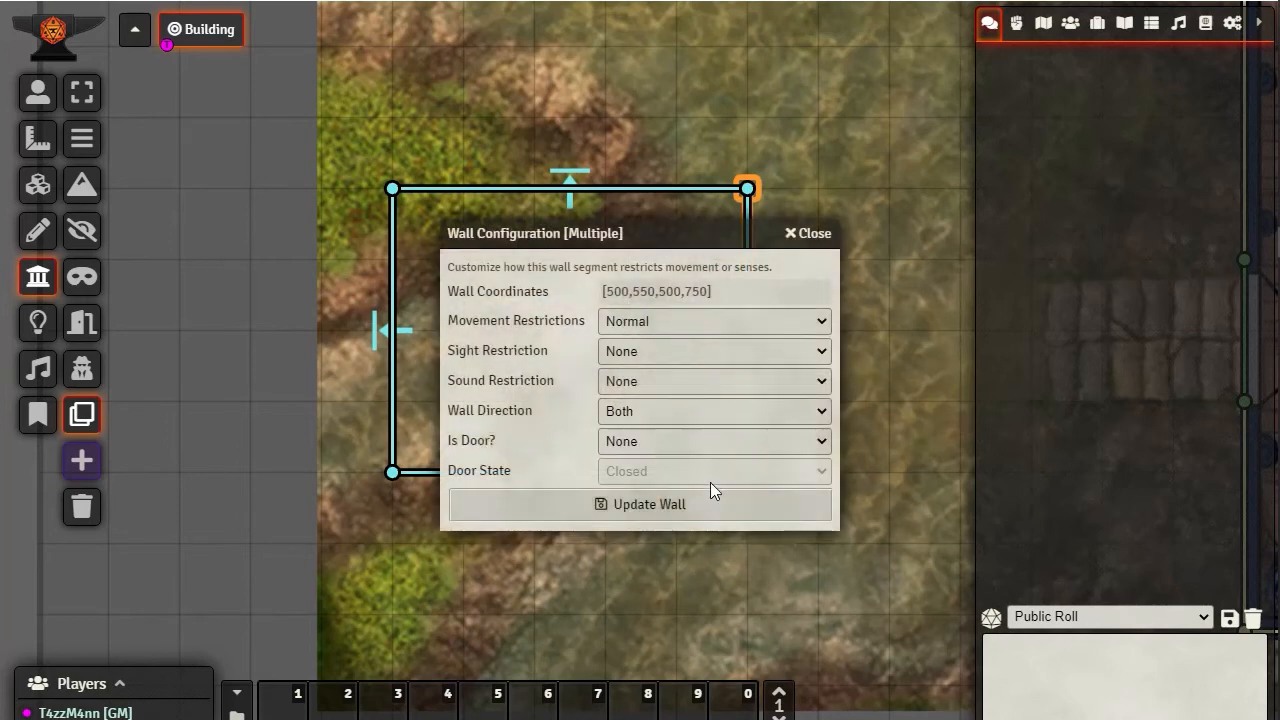
left_click(808, 236)
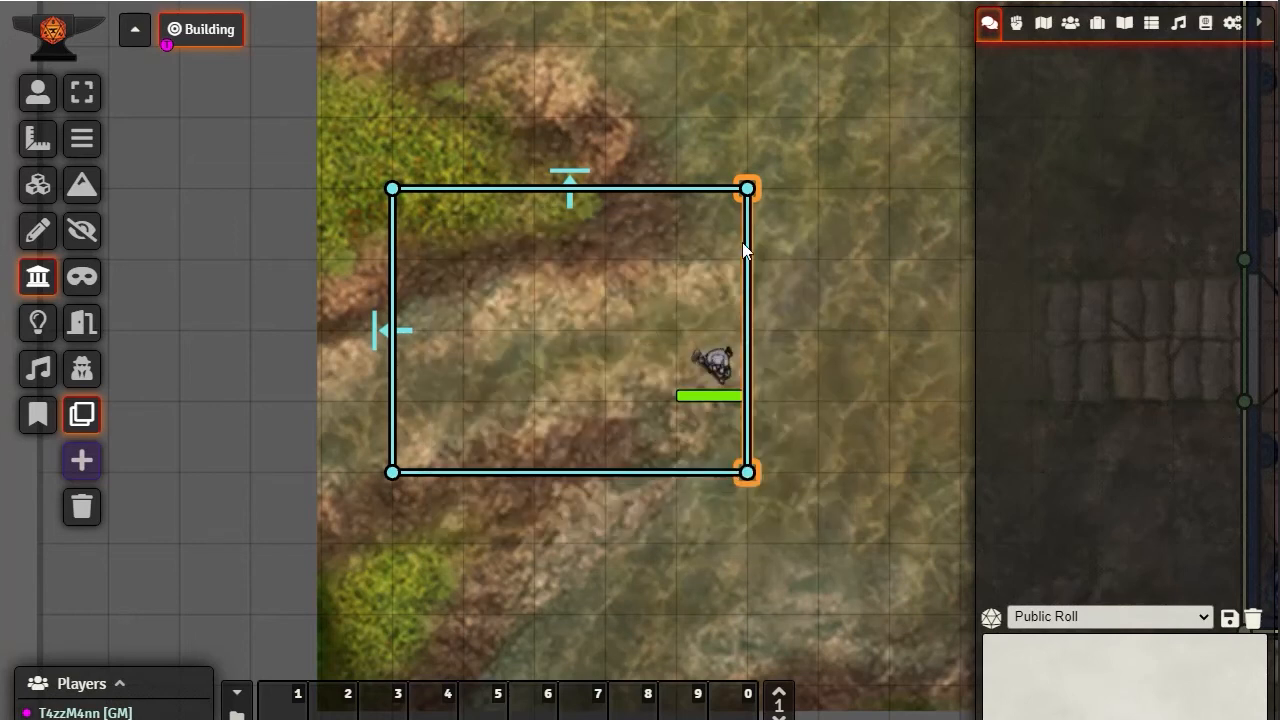
left_click(38, 92)
left_click(733, 377)
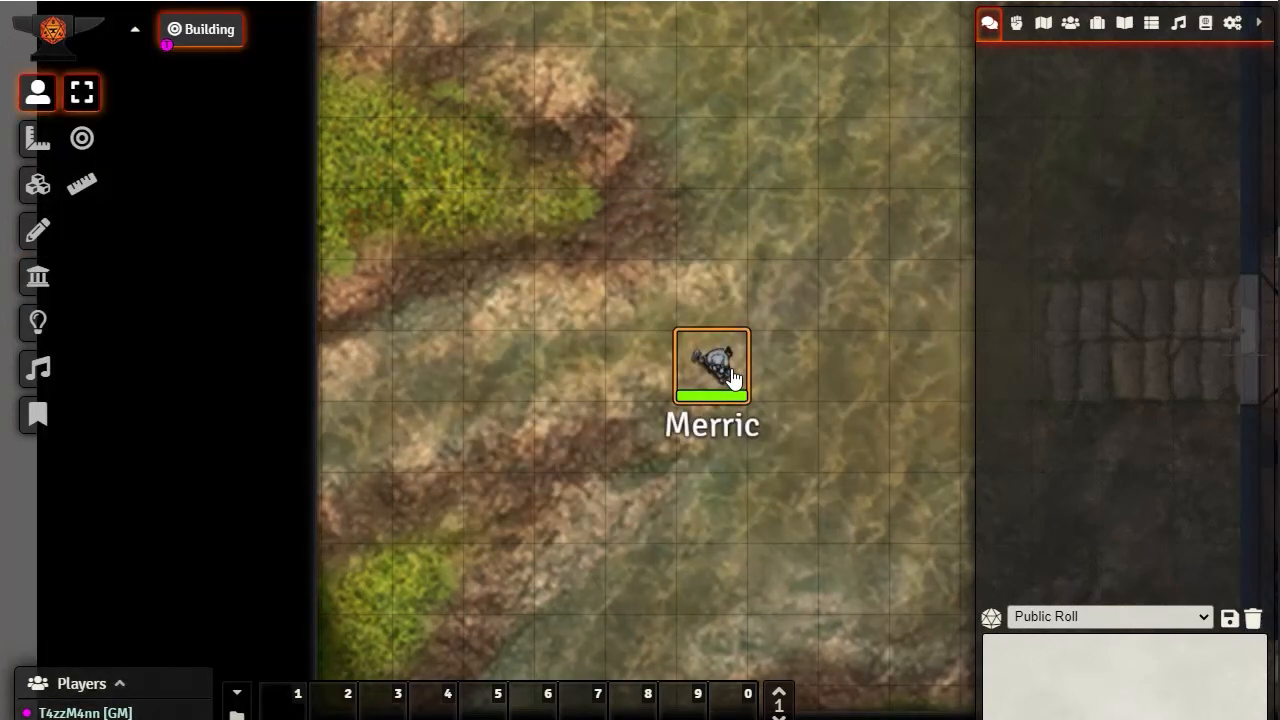
key("Left")
key("Left")
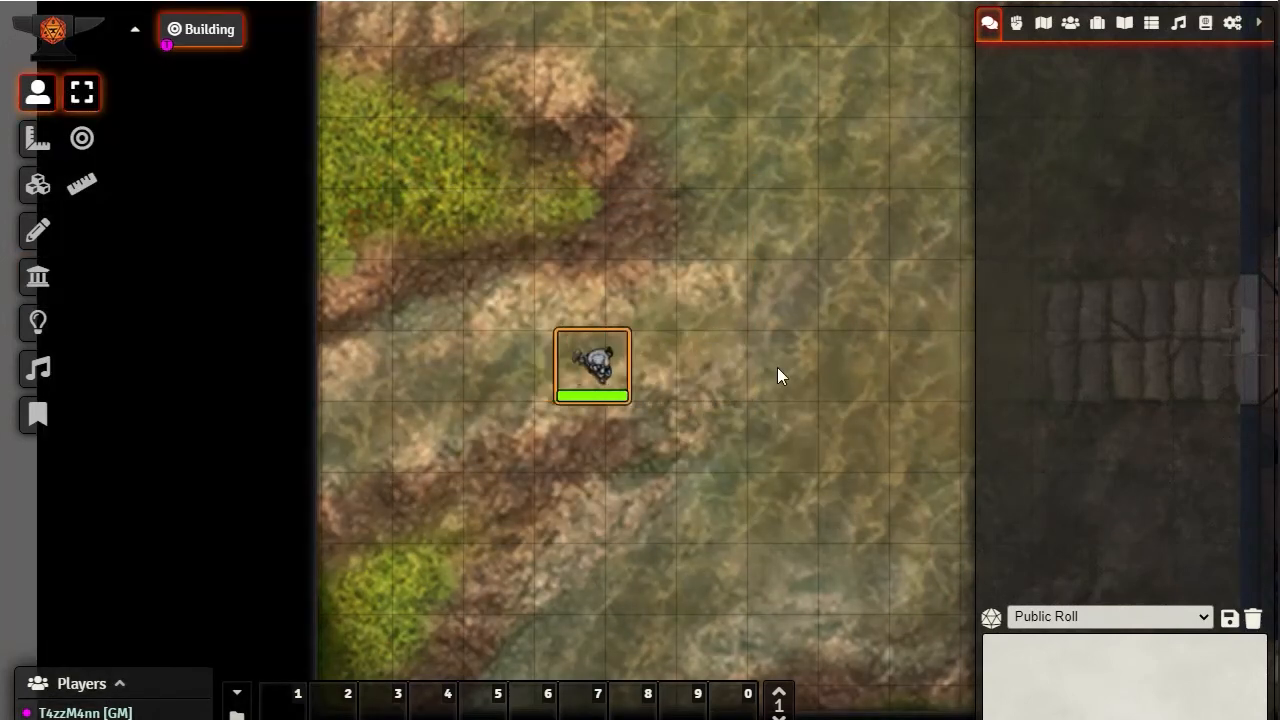
key("Right")
key("Right")
left_click_drag(698, 366, 821, 363)
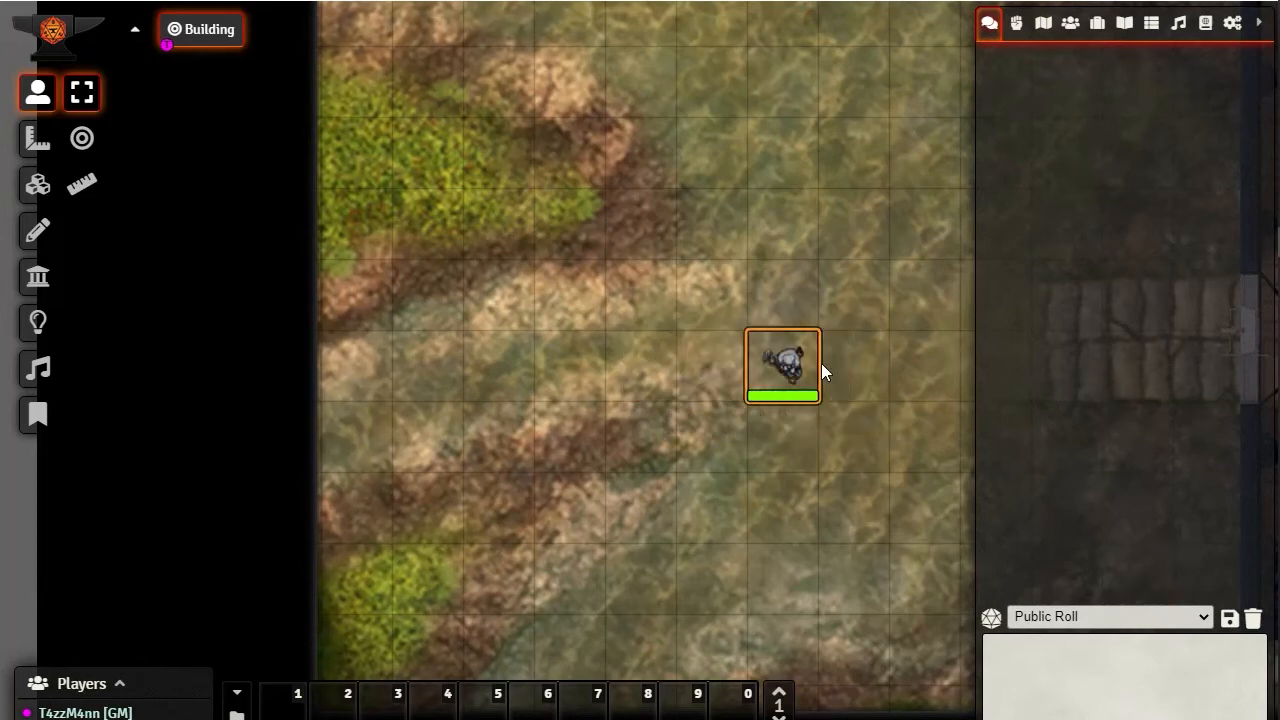
key("Left")
Place the token back inside the walled area, two squares west of its position outside the eastern wall
left_click(40, 280)
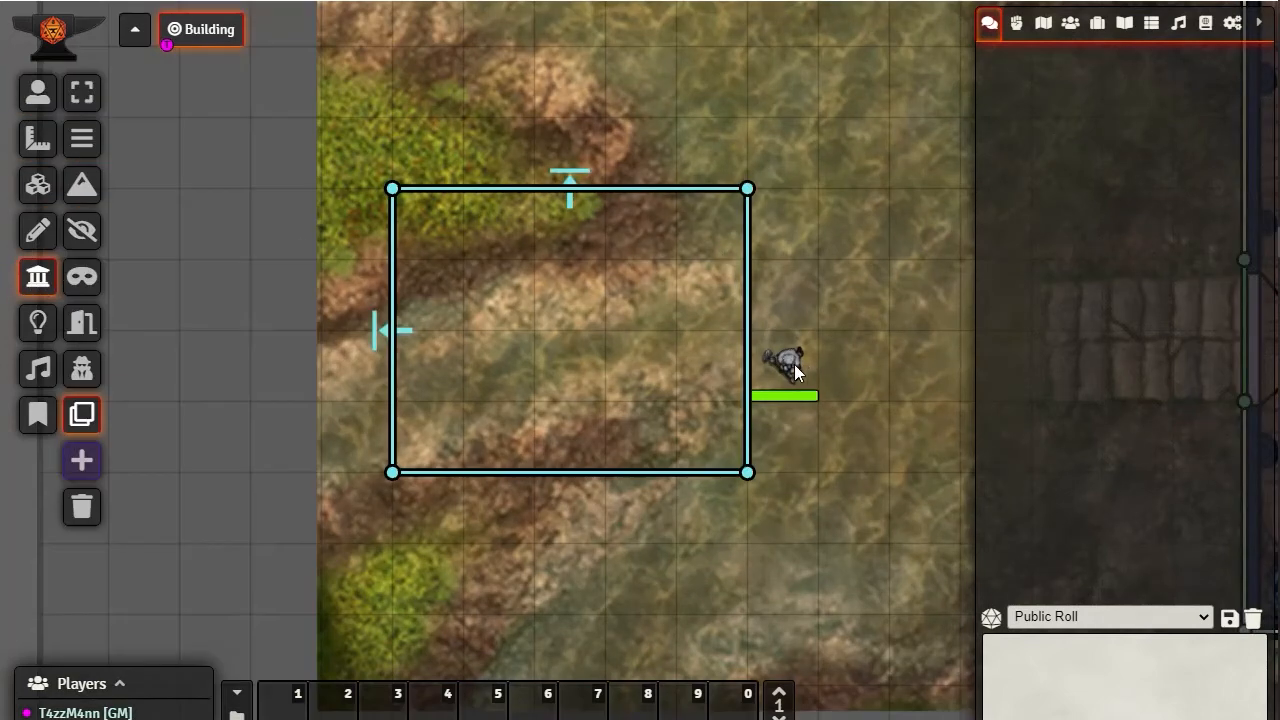
left_click_drag(796, 365, 872, 348)
left_click(873, 346)
key("Delete")
left_click(38, 93)
left_click_drag(785, 367, 662, 366)
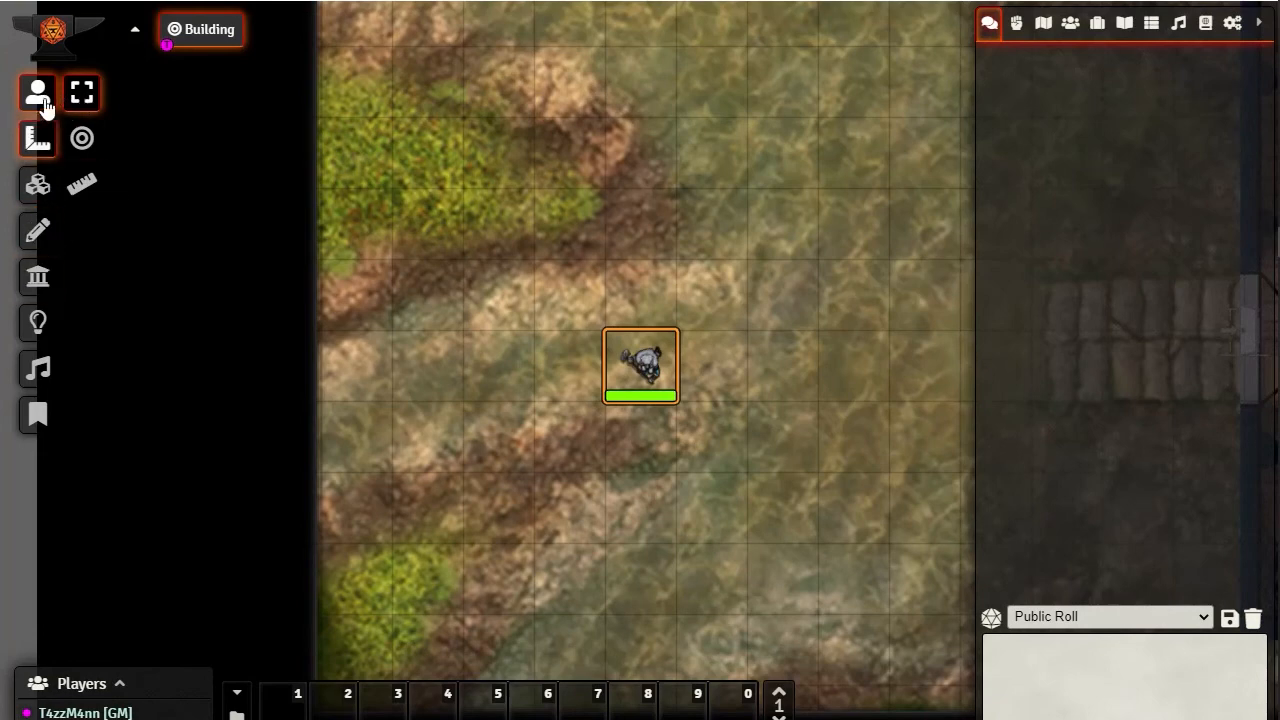
Set the eastern wall's movement restriction to None and its direction to Right, and update the wall
left_click(38, 280)
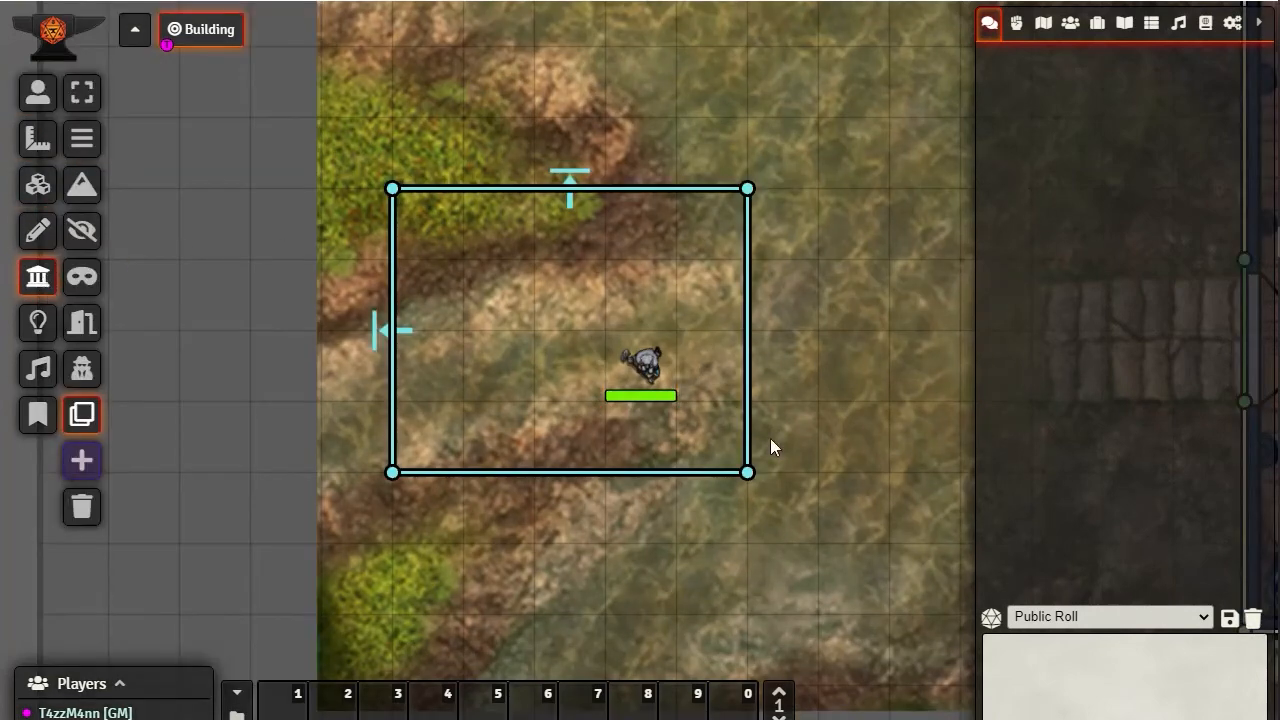
double_click(746, 468)
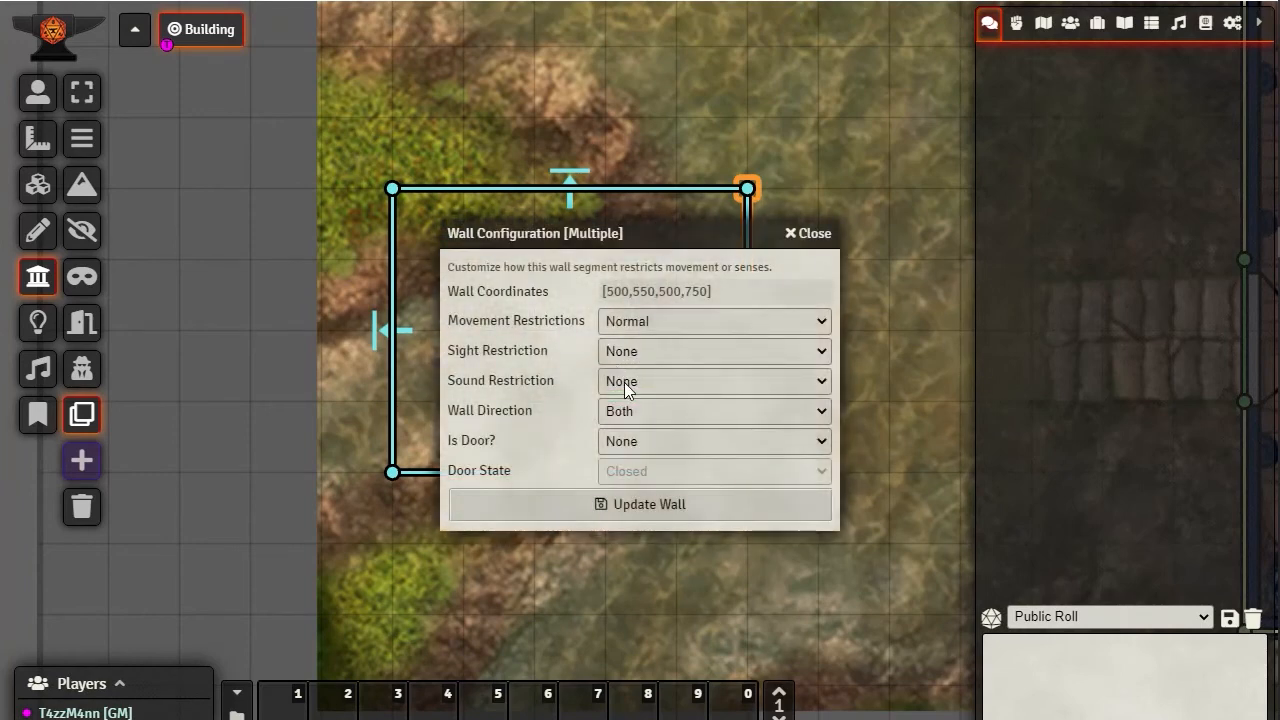
left_click(637, 321)
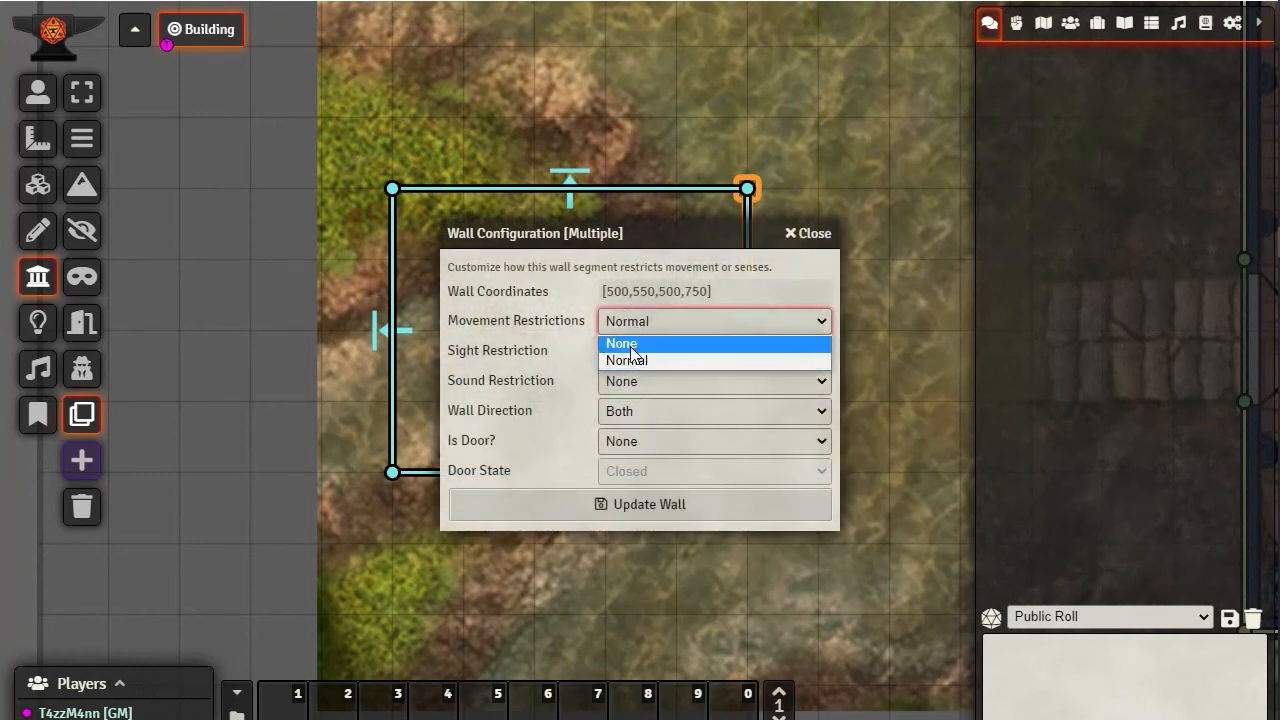
left_click(630, 344)
left_click(645, 418)
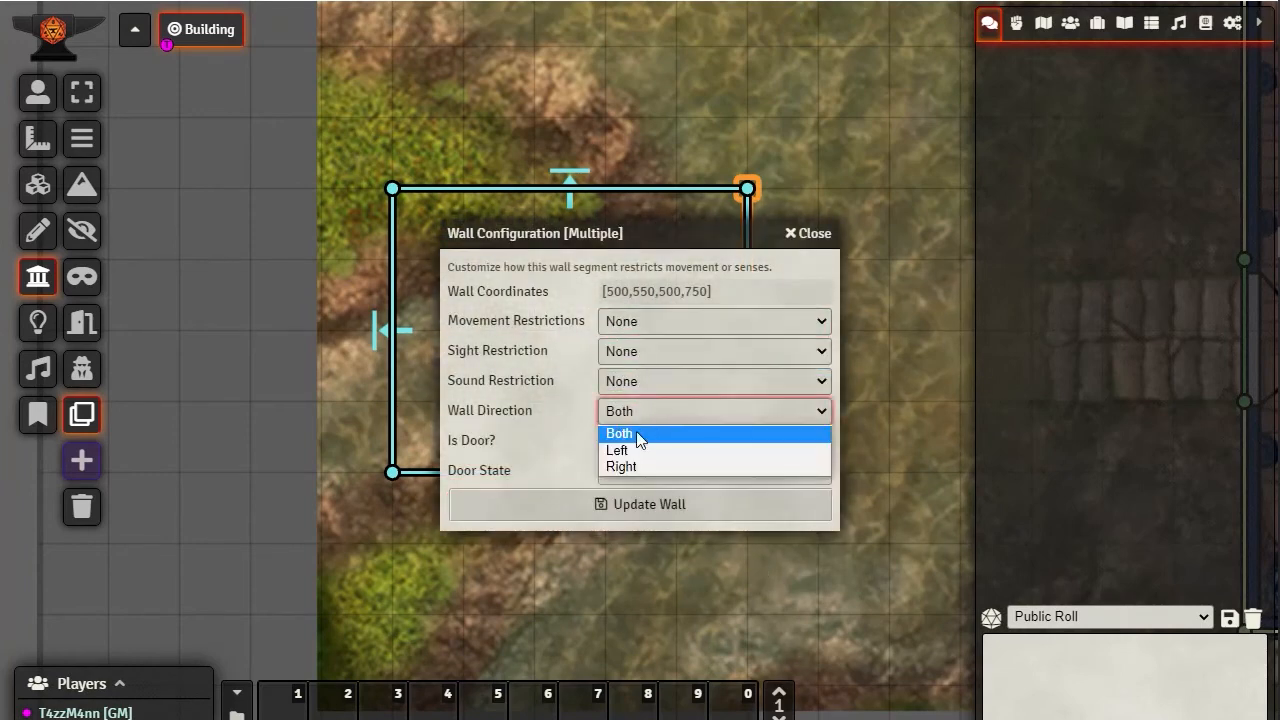
left_click(636, 467)
left_click(652, 506)
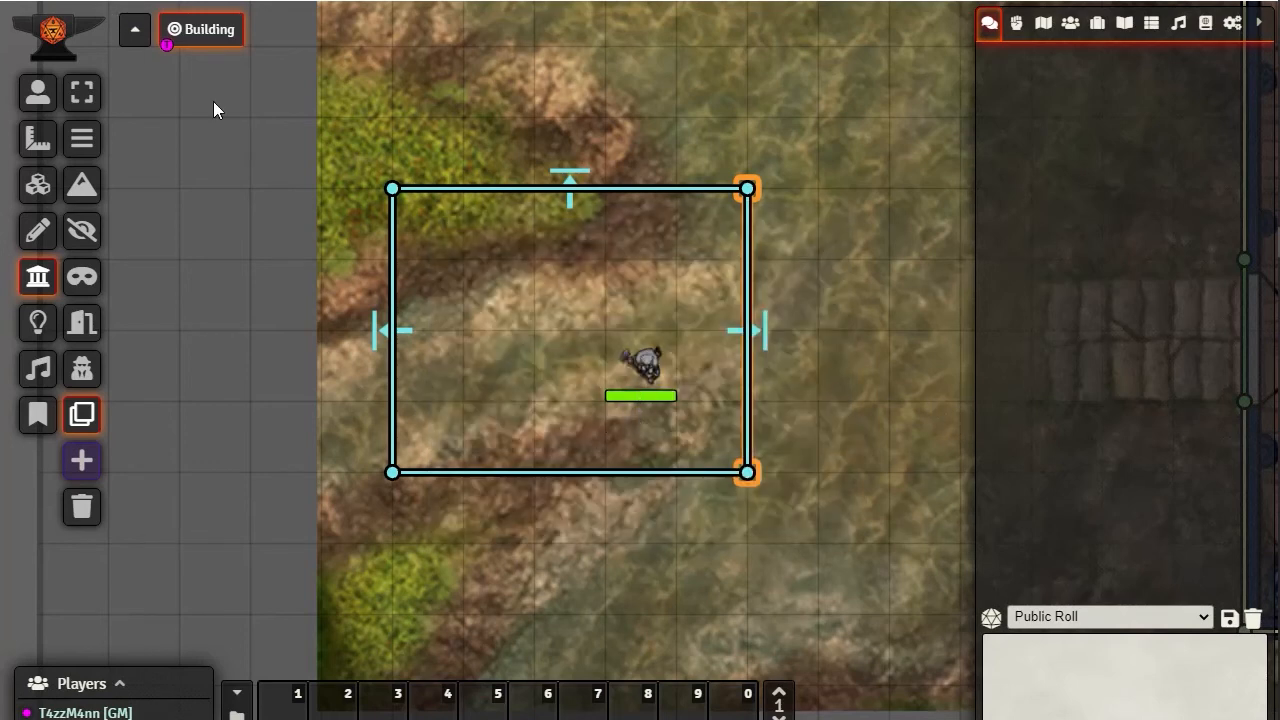
Select the token and move it east and west across the eastern wall several times
left_click(37, 92)
left_click(657, 368)
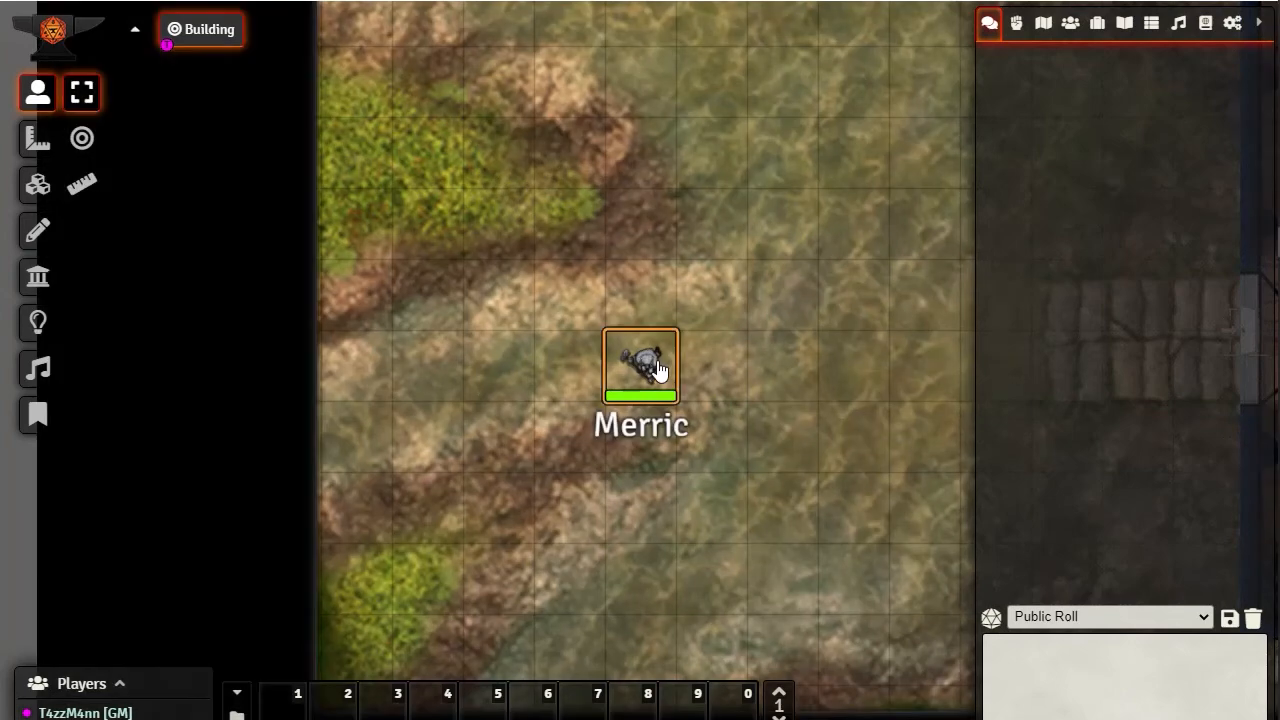
key("Right")
key("Right")
key("Right")
key("Right")
key("Left")
key("Left")
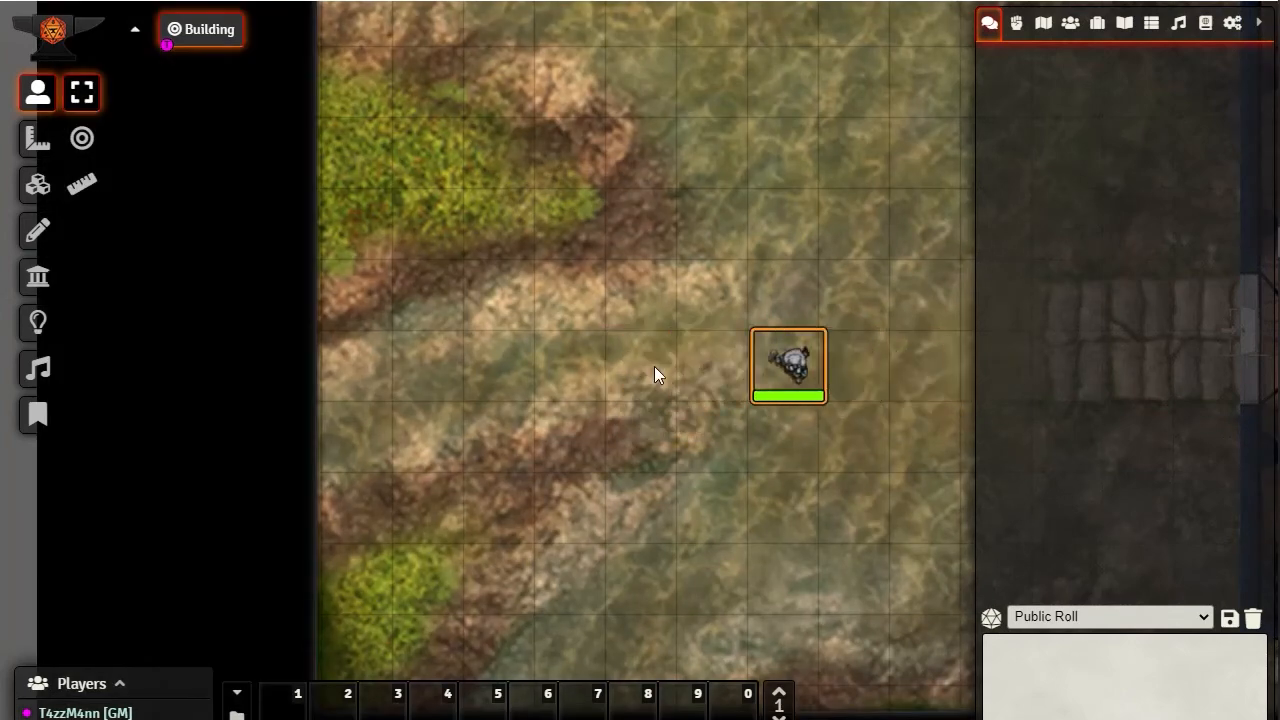
key("Left")
key("Left")
key("Left")
key("Right")
key("Right")
key("Right")
key("Right")
key("Left")
key("Left")
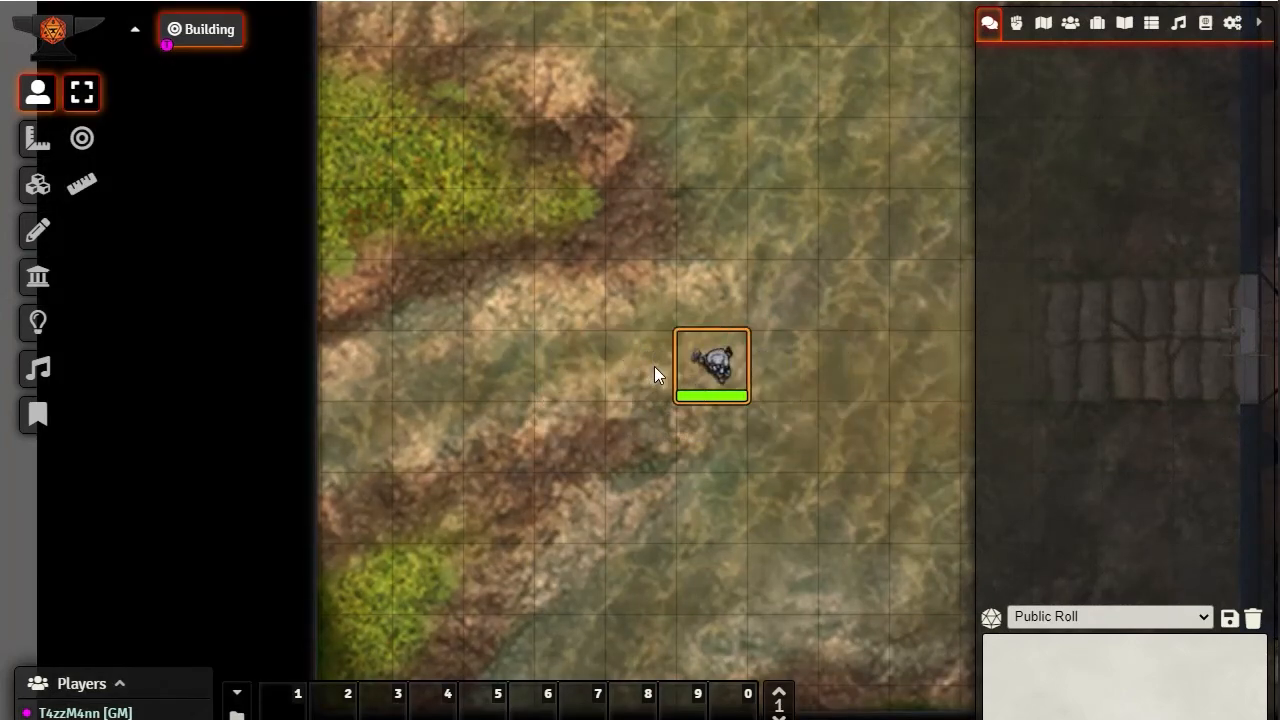
Move the token south and north inside the walled area, and east out to the stone path
key("Left")
key("Down")
key("Up")
key("Up")
key("Up")
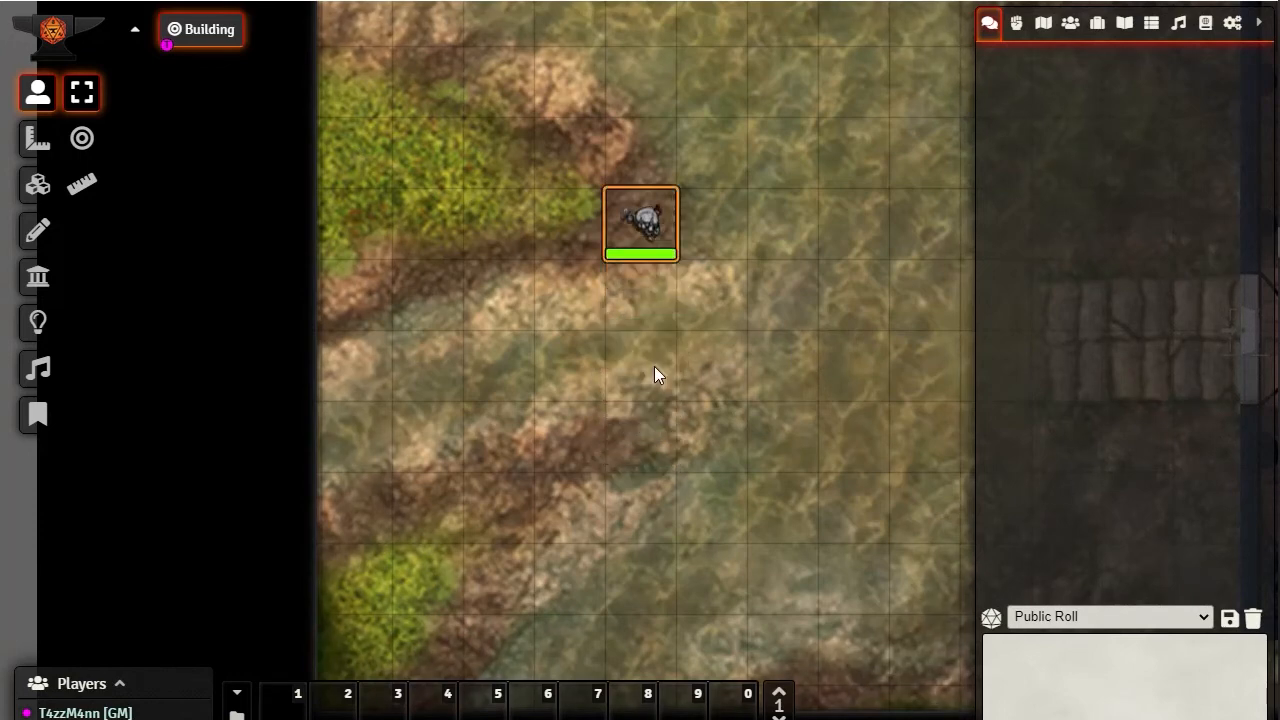
key("Down")
key("Down")
key("Right")
key("Right")
key("Right")
key("Right")
key("Right")
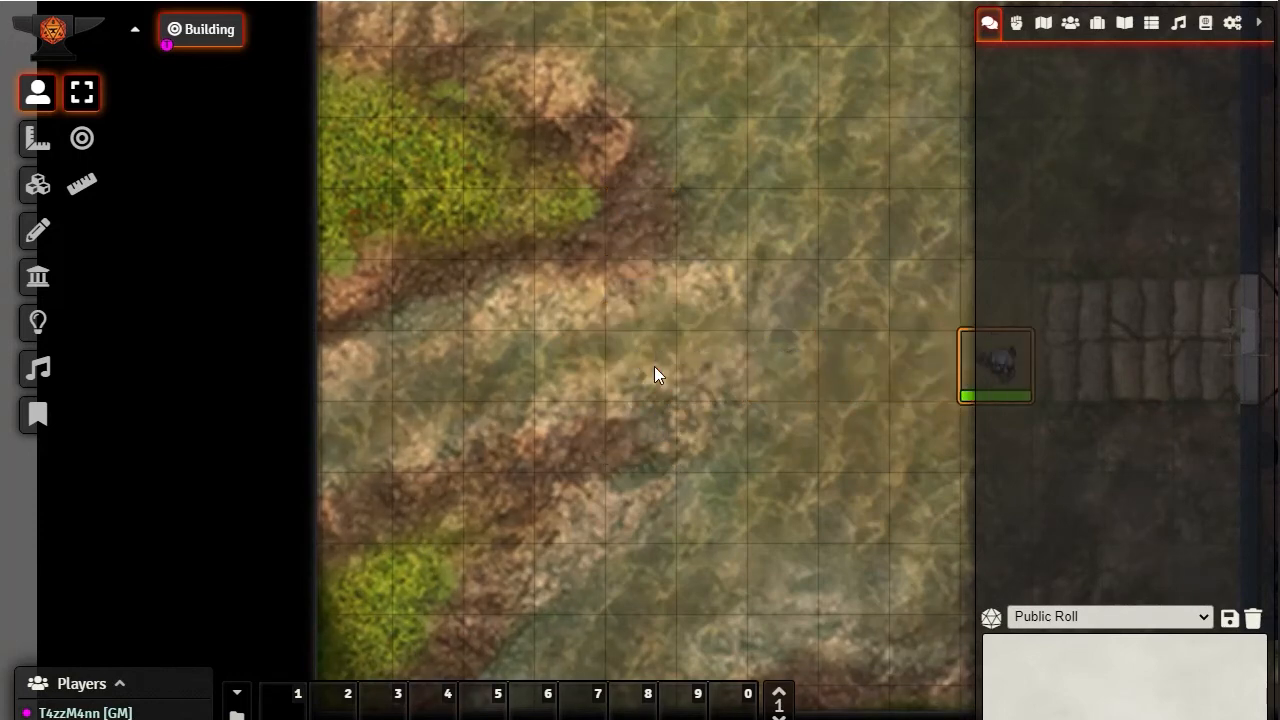
Open and close the building's entrance door several times, and lock it while closed
left_click_drag(740, 480, 189, 500)
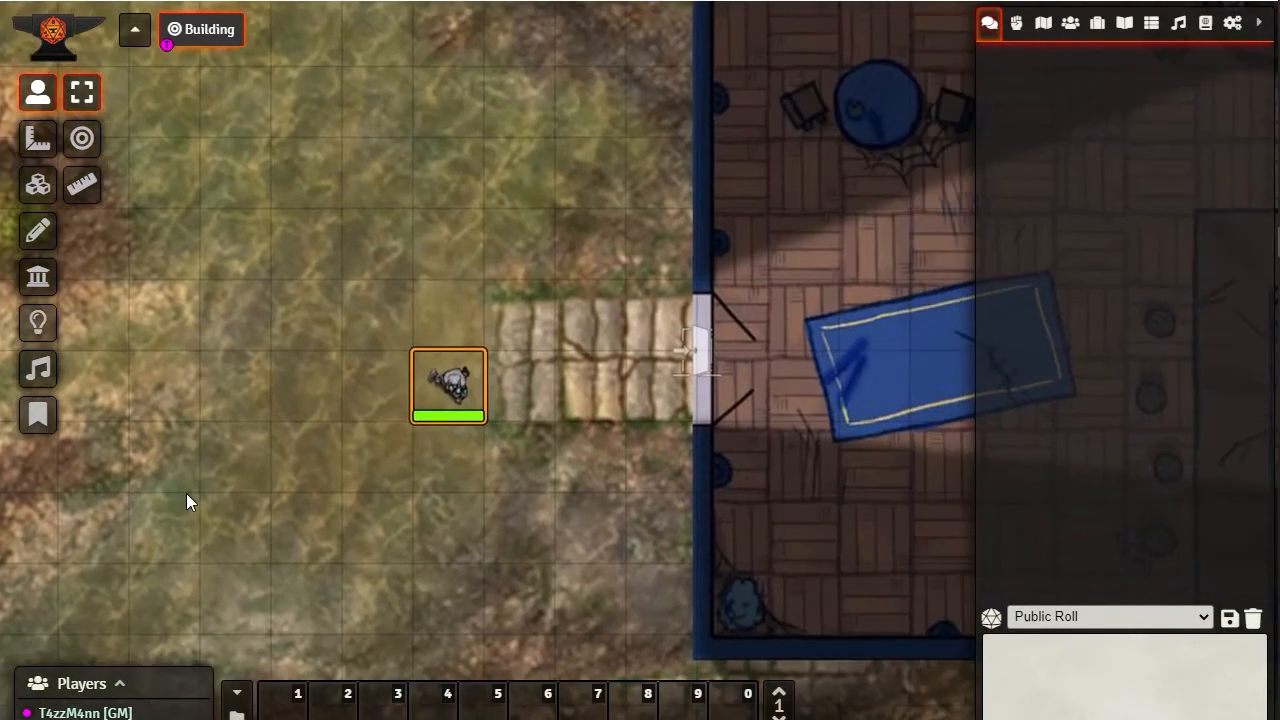
left_click(699, 355)
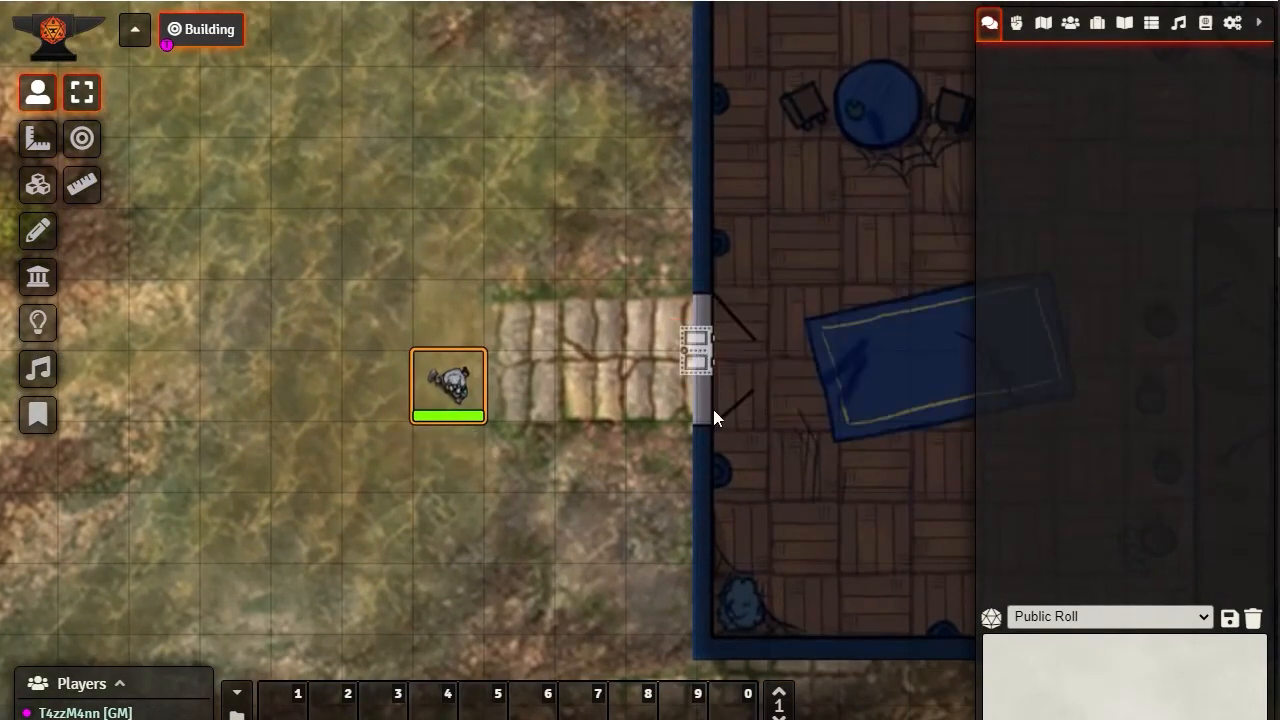
left_click(699, 350)
left_click(699, 350)
left_click(699, 350)
left_click(699, 350)
left_click(699, 350)
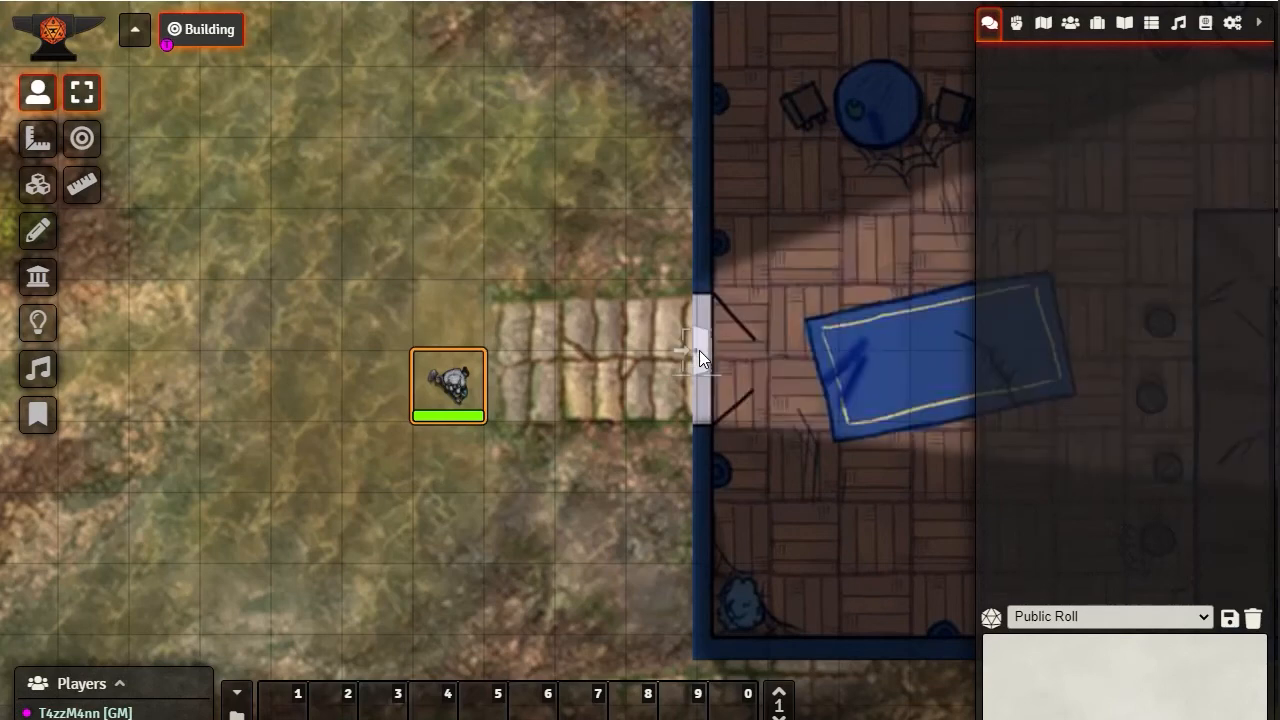
left_click(699, 350)
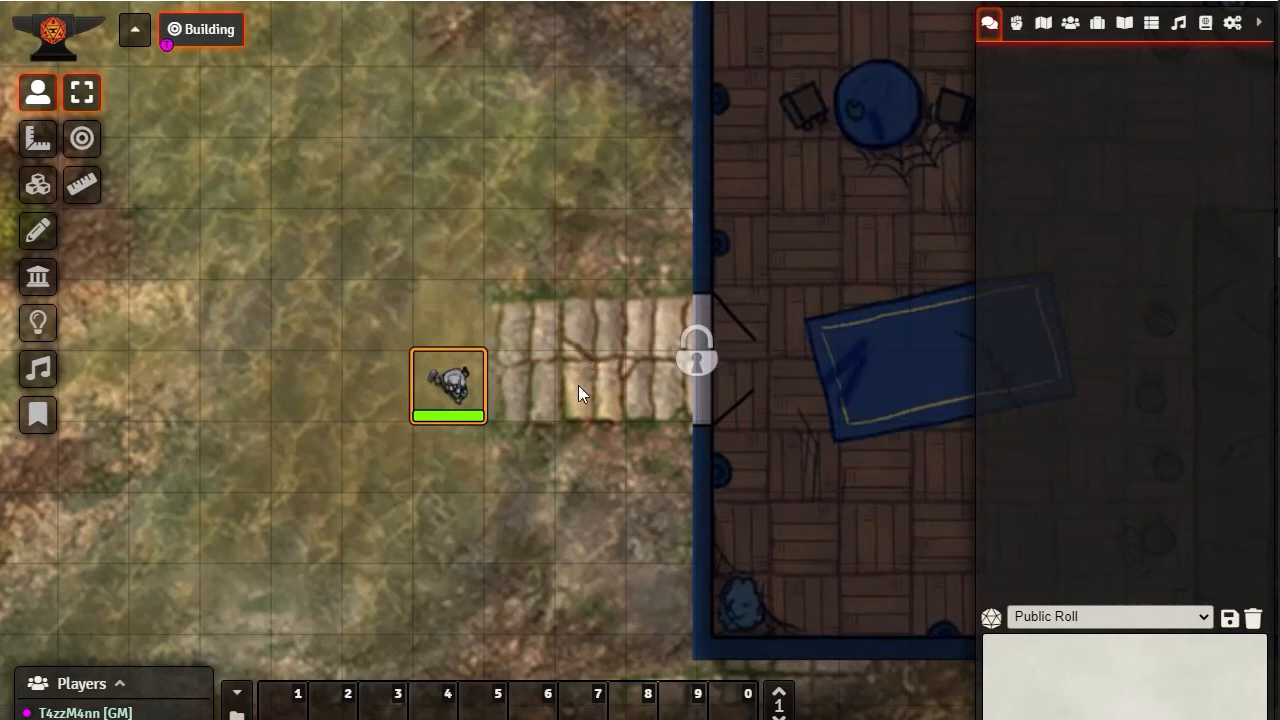
Unlock the building's entrance door, and open and close it once more
left_click(697, 350)
right_click(704, 354)
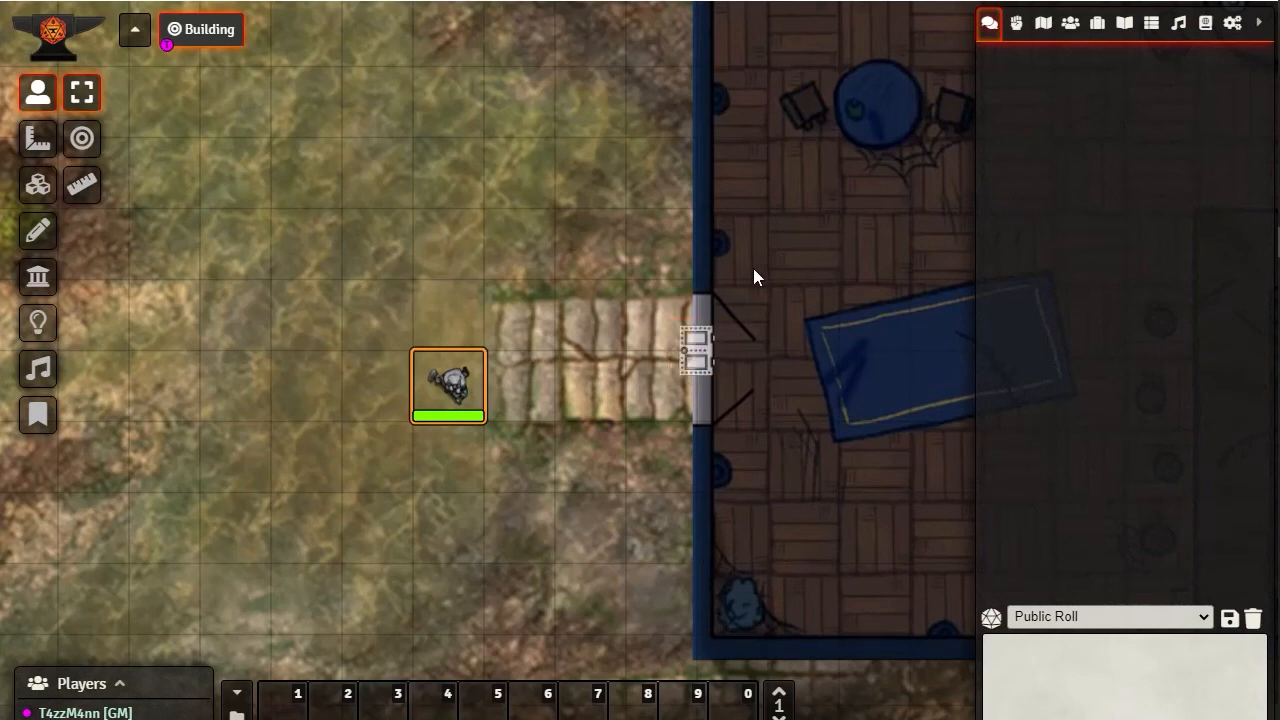
left_click(697, 350)
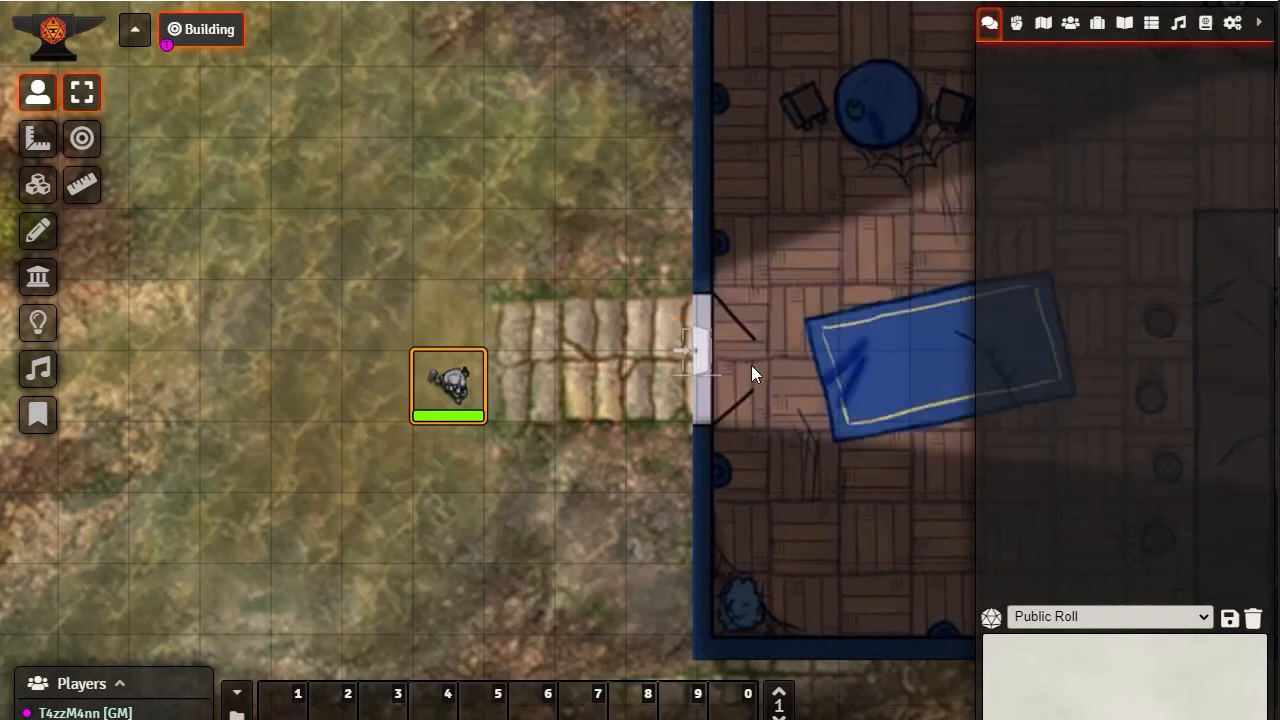
left_click(695, 350)
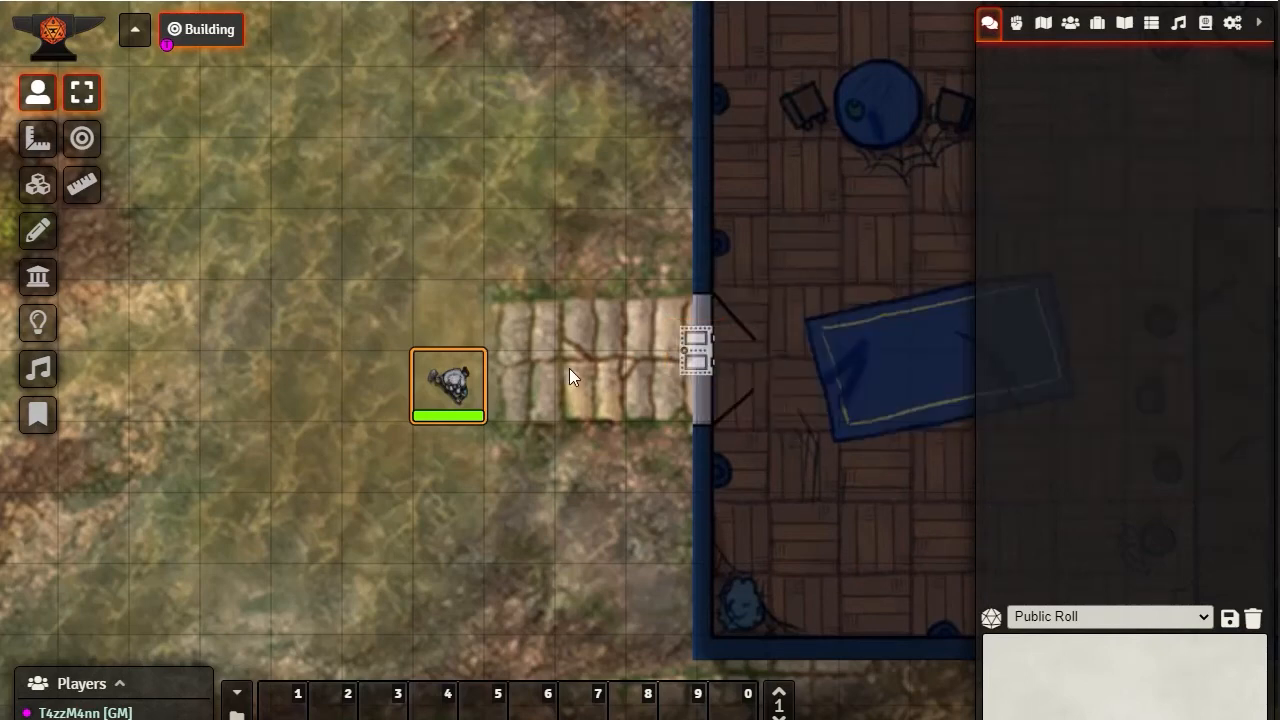
Move the token three squares north, away from the stone path
key("Up")
key("Up")
key("Up")
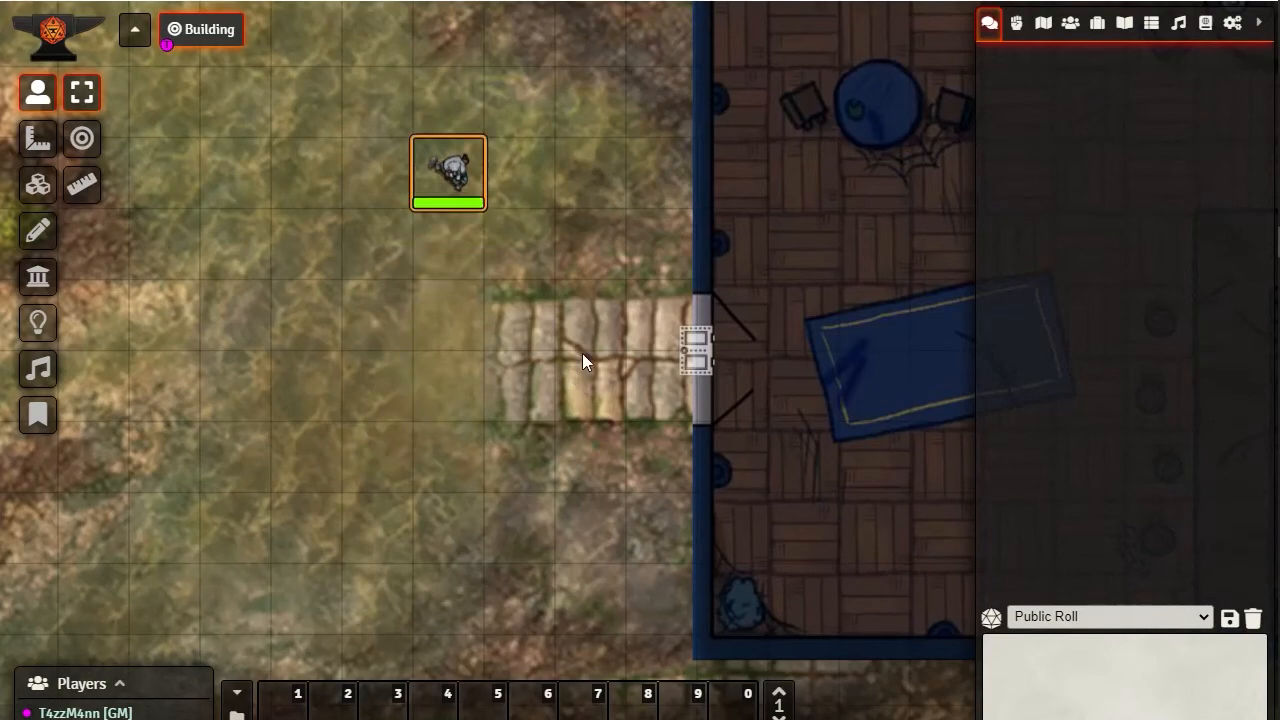
scroll(540, 268, "down", 3)
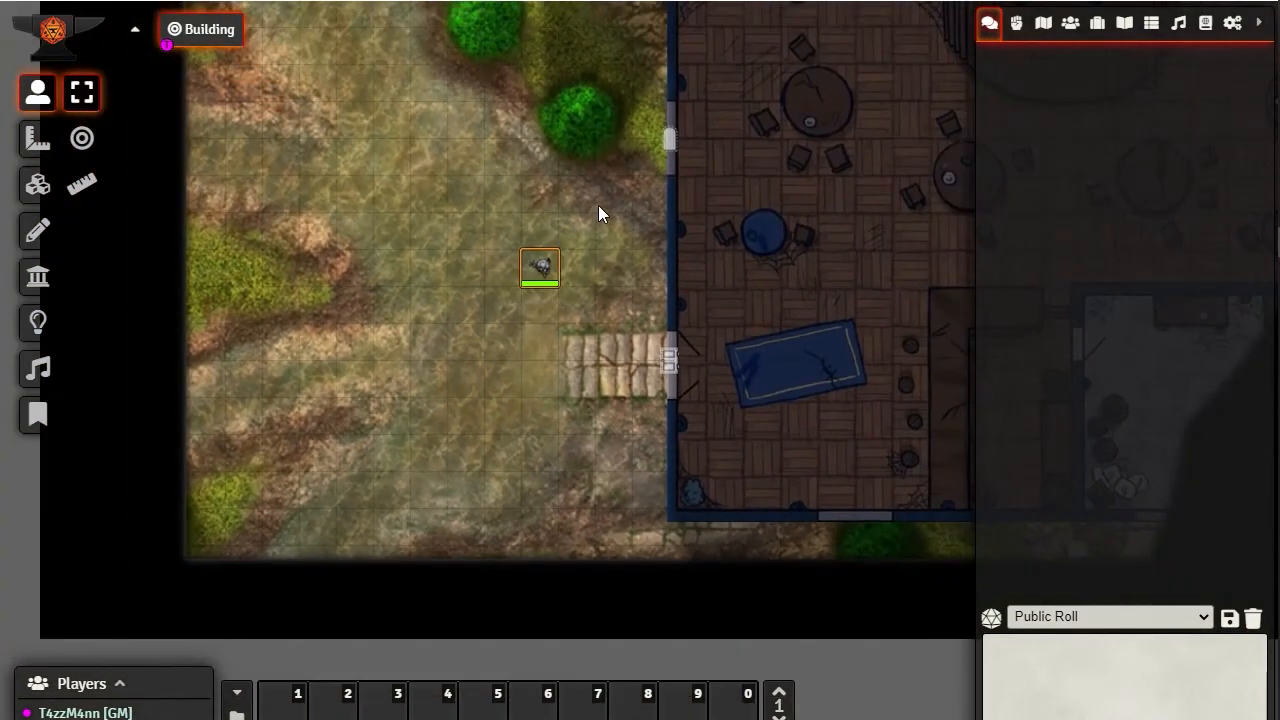
scroll(615, 195, "down", 2)
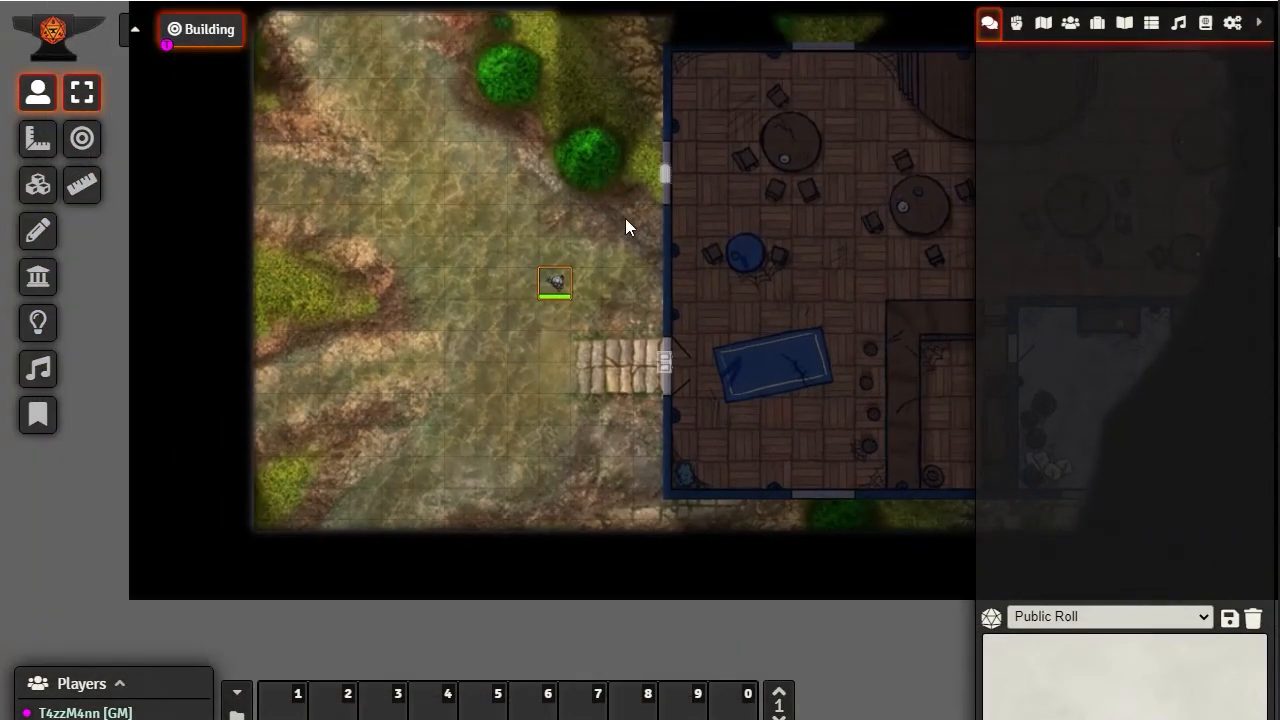
scroll(625, 228, "up", 2)
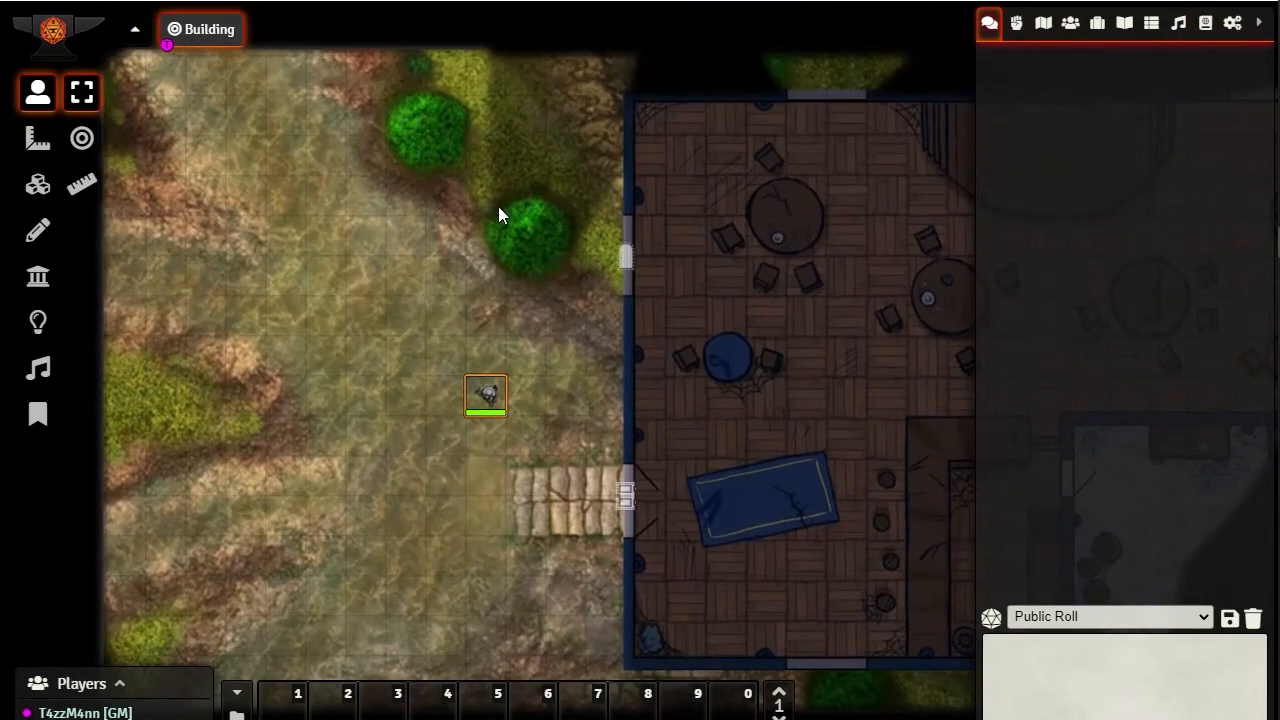
Reset the fog of war exploration for the Building scene
left_click(38, 322)
left_click(81, 232)
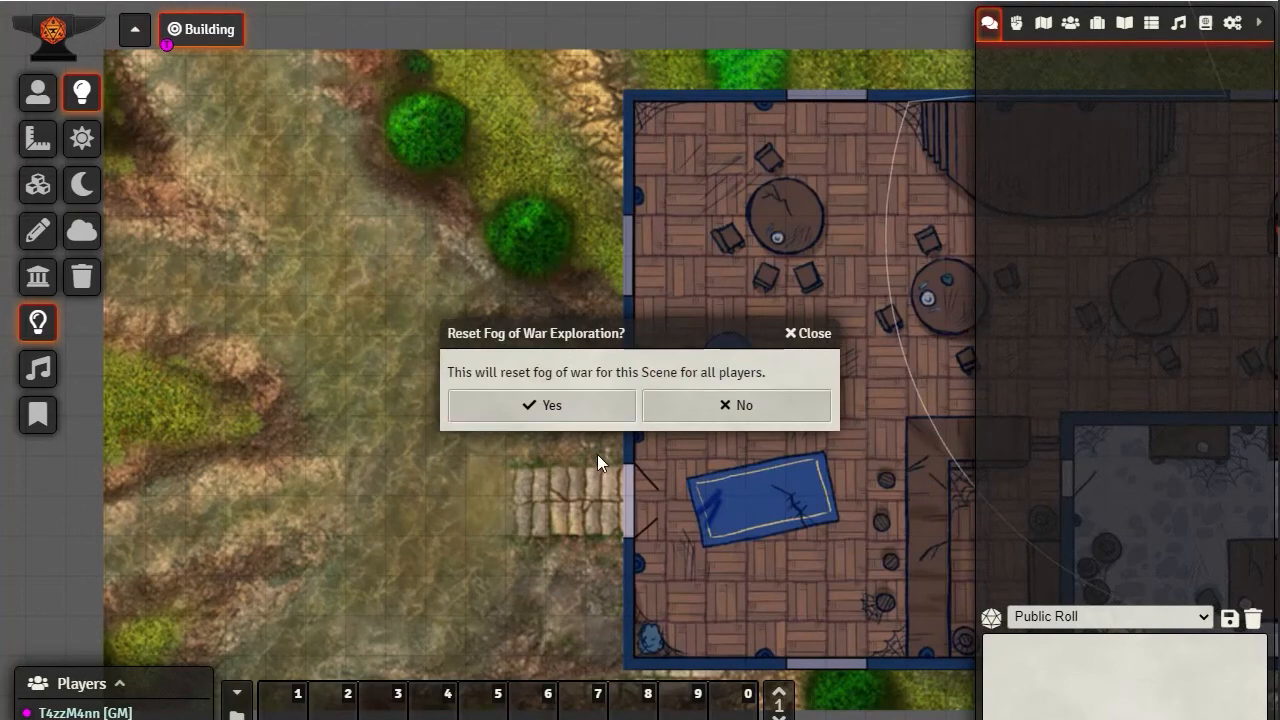
left_click(563, 405)
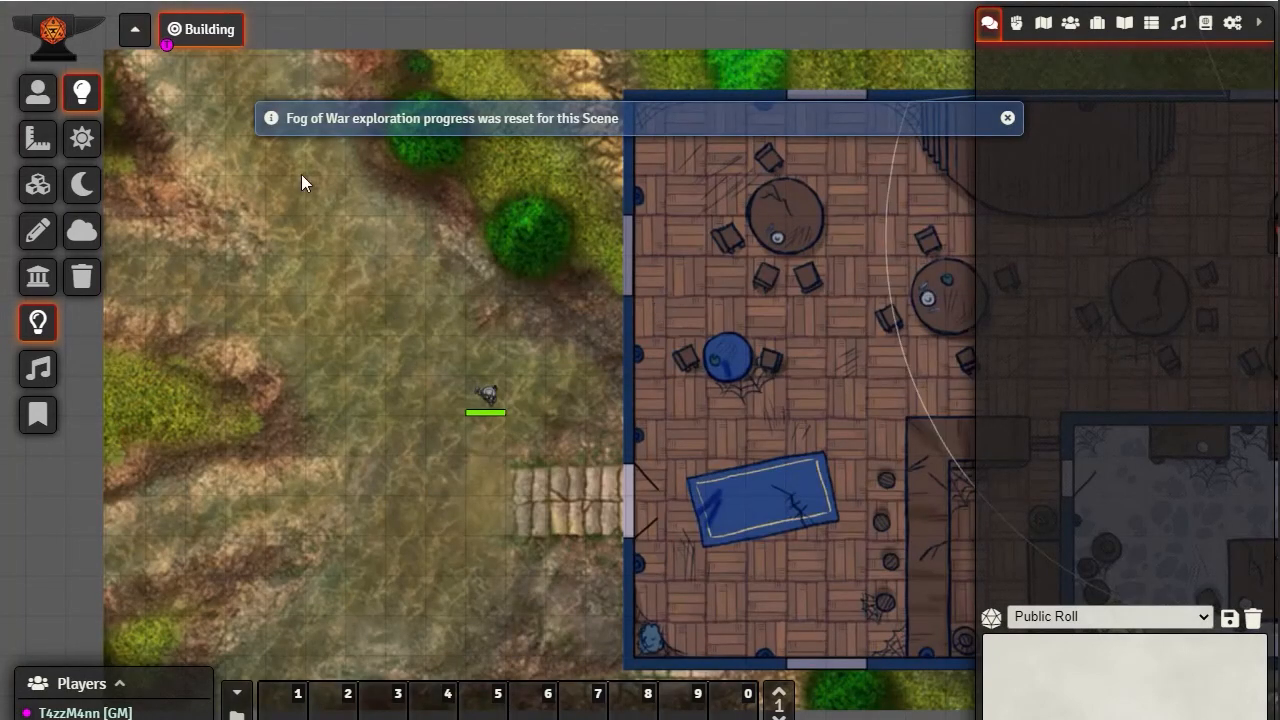
Select the token and move it one square east and back west twice below the tree
left_click(38, 92)
left_click(483, 410)
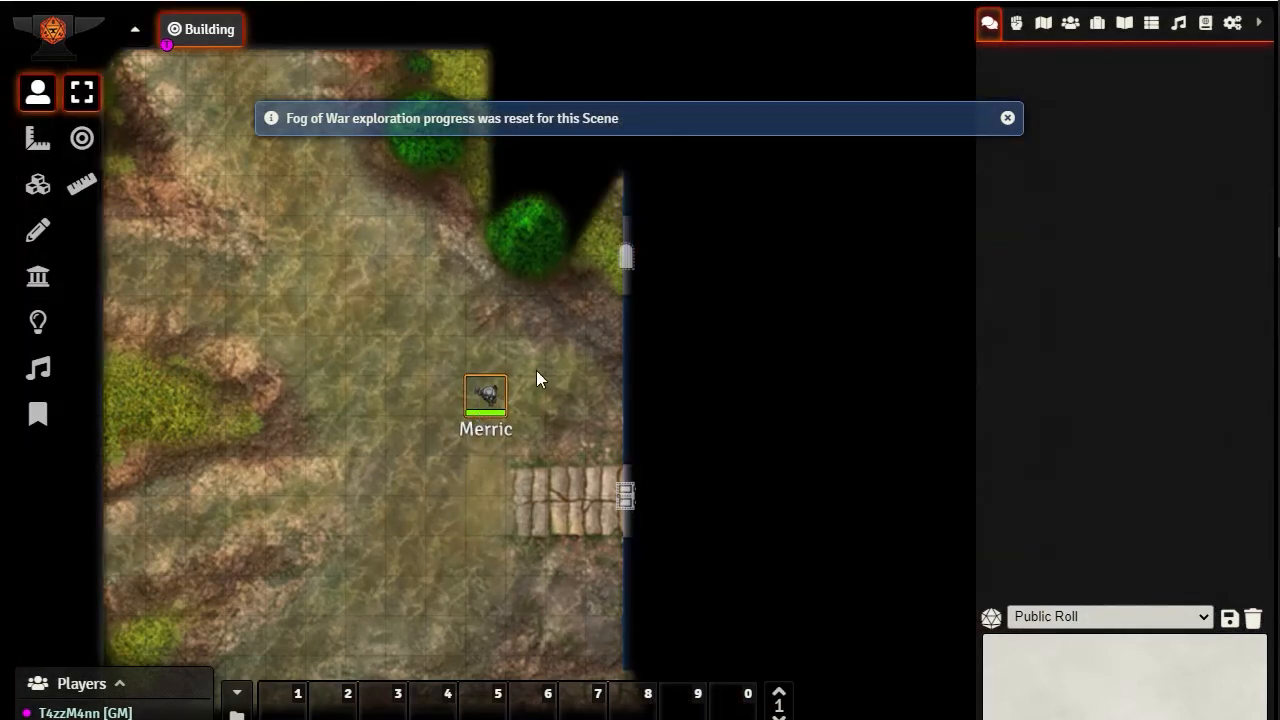
key("Right")
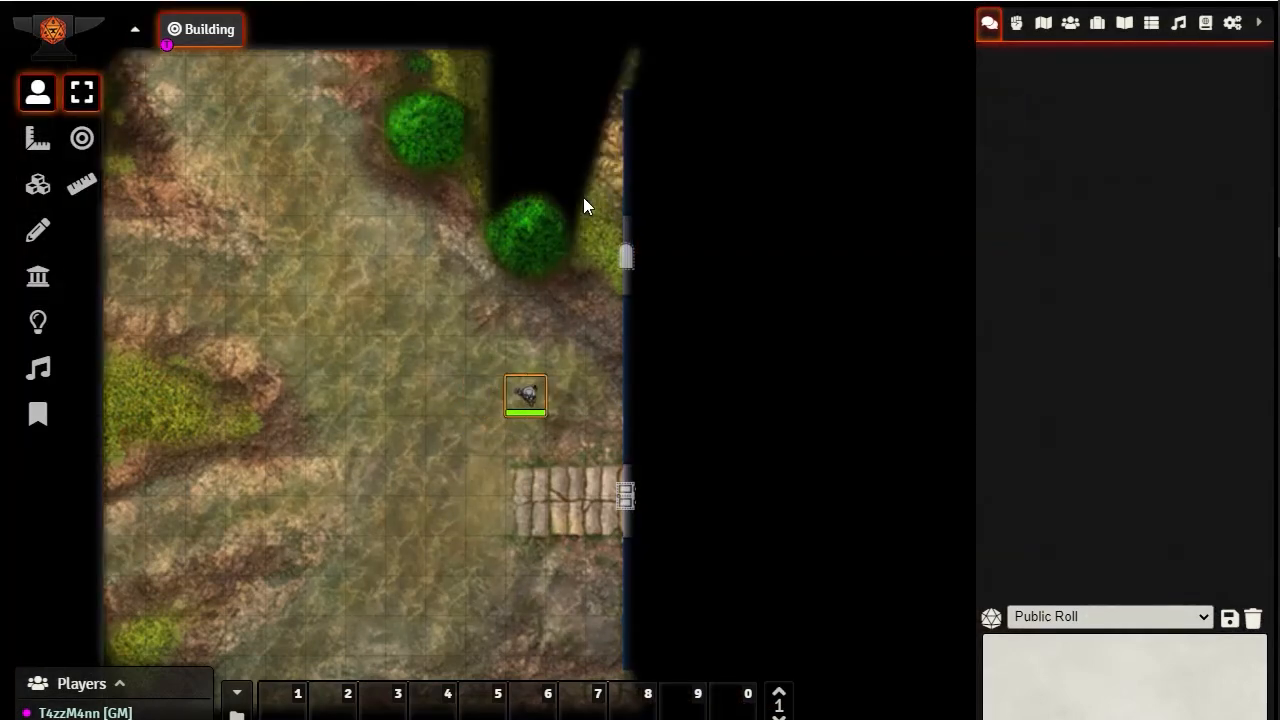
key("Left")
key("Right")
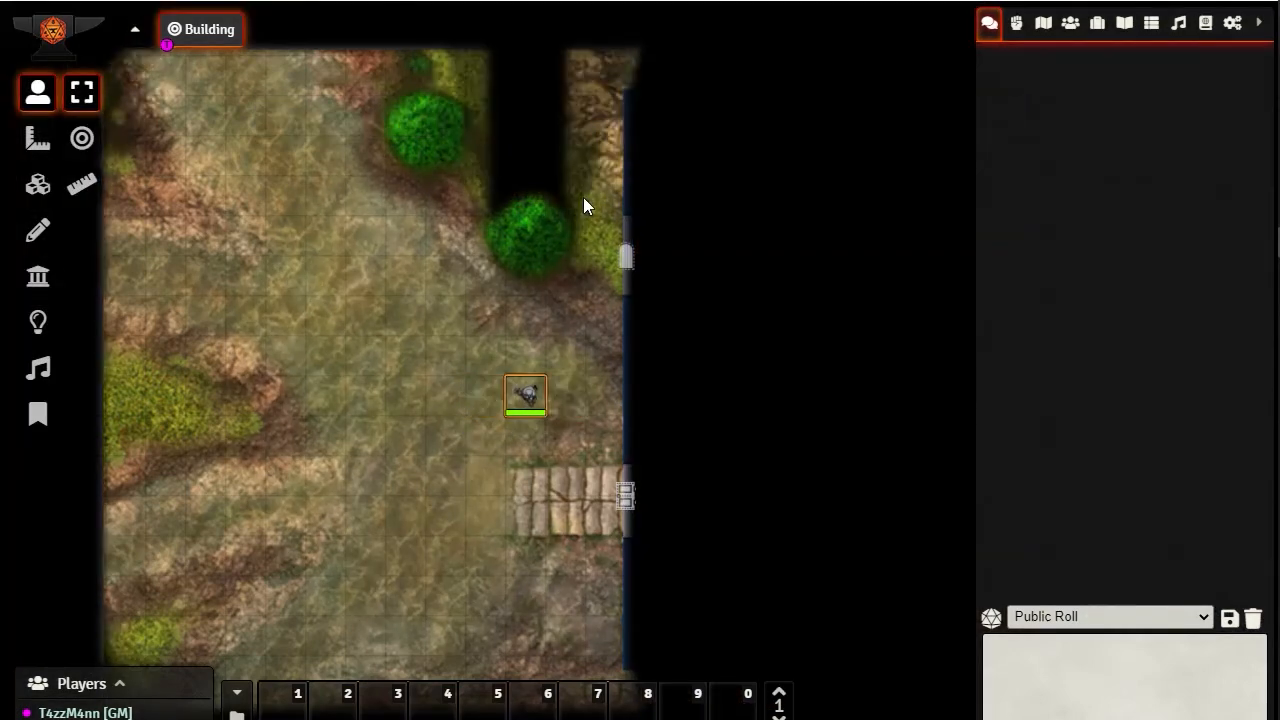
key("Left")
Move the token three squares east to the building's wall and four squares back west
key("Right")
key("Right")
key("Right")
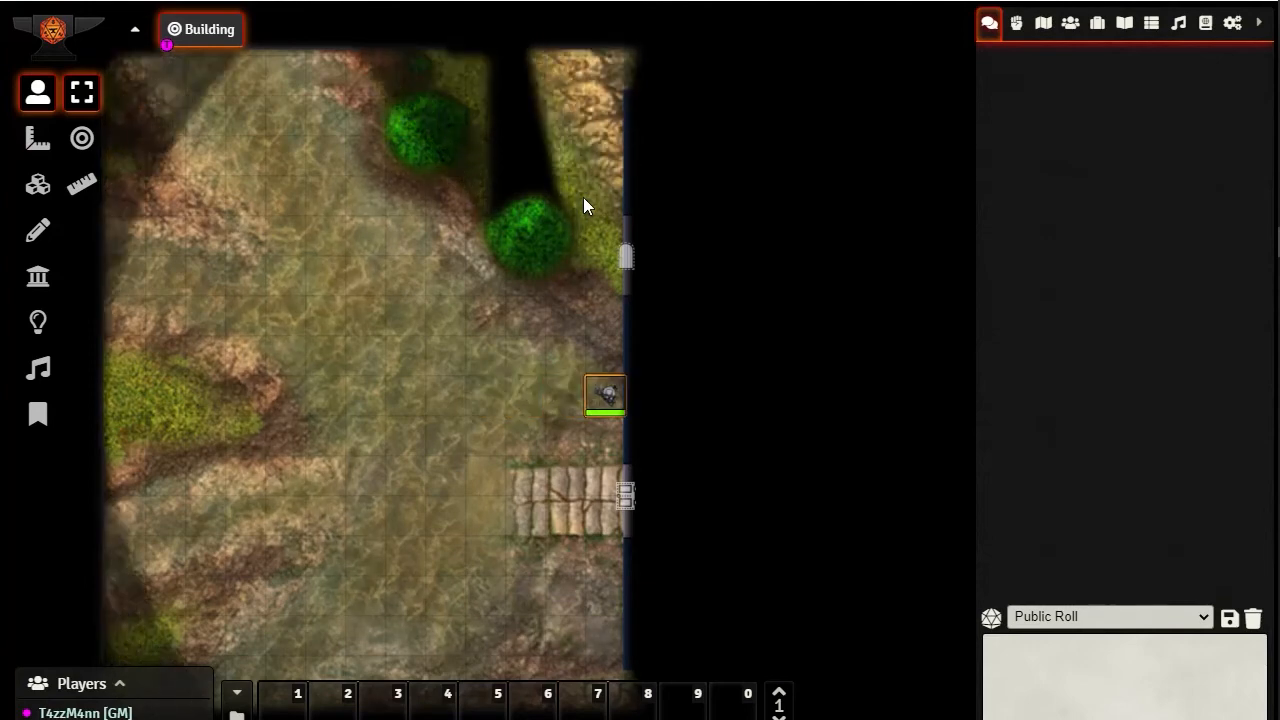
key("Left")
key("Left")
key("Left")
key("Left")
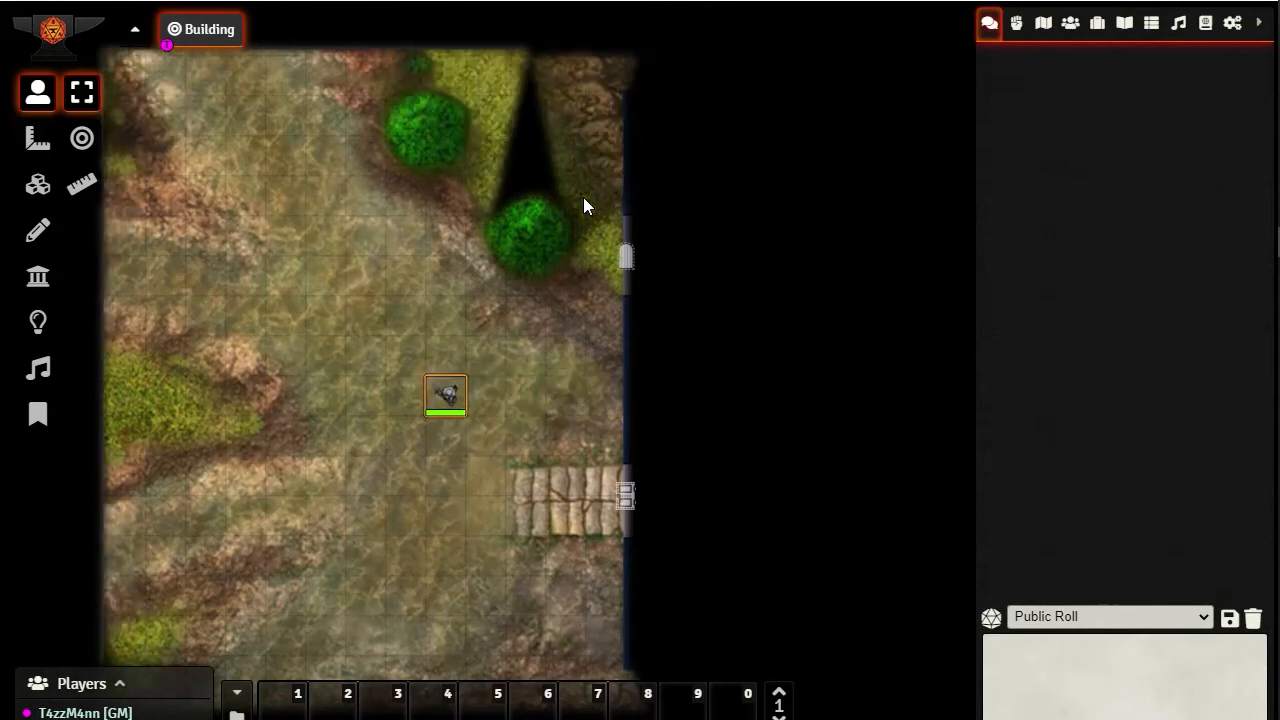
Disable Fog Exploration in the Elfsong Inn scene's configuration and save the changes
left_click(1043, 24)
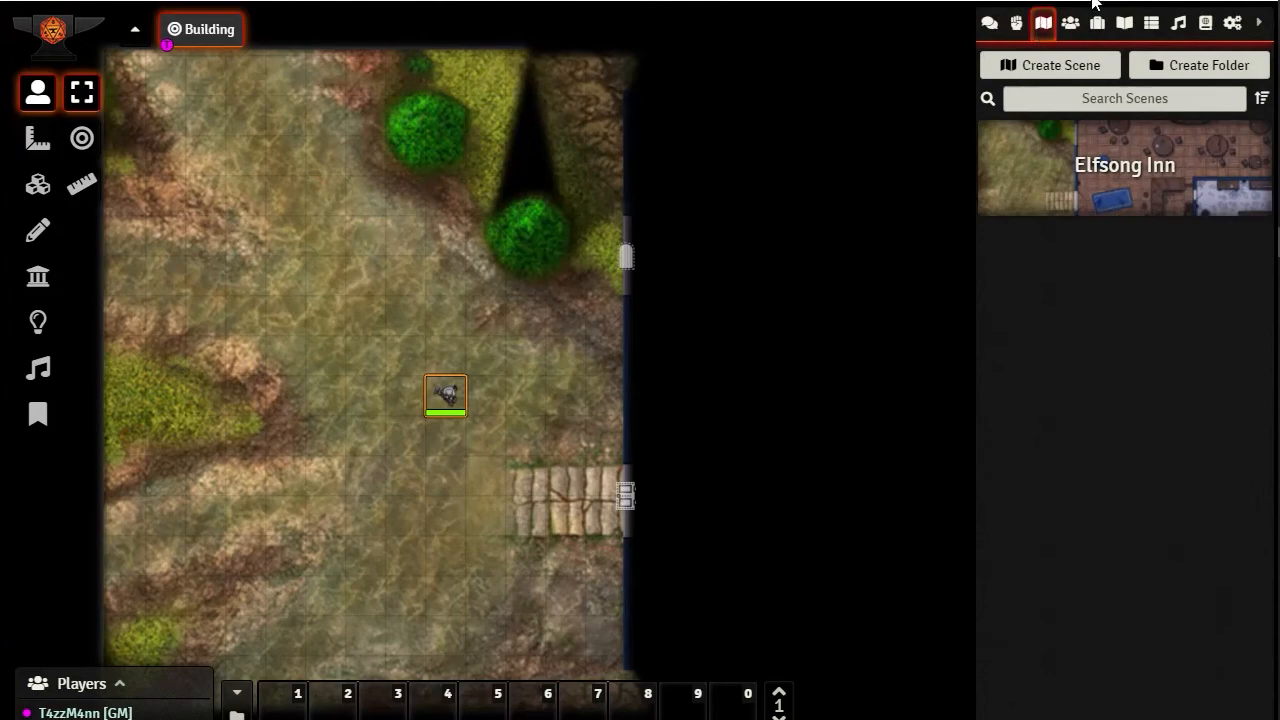
right_click(1128, 168)
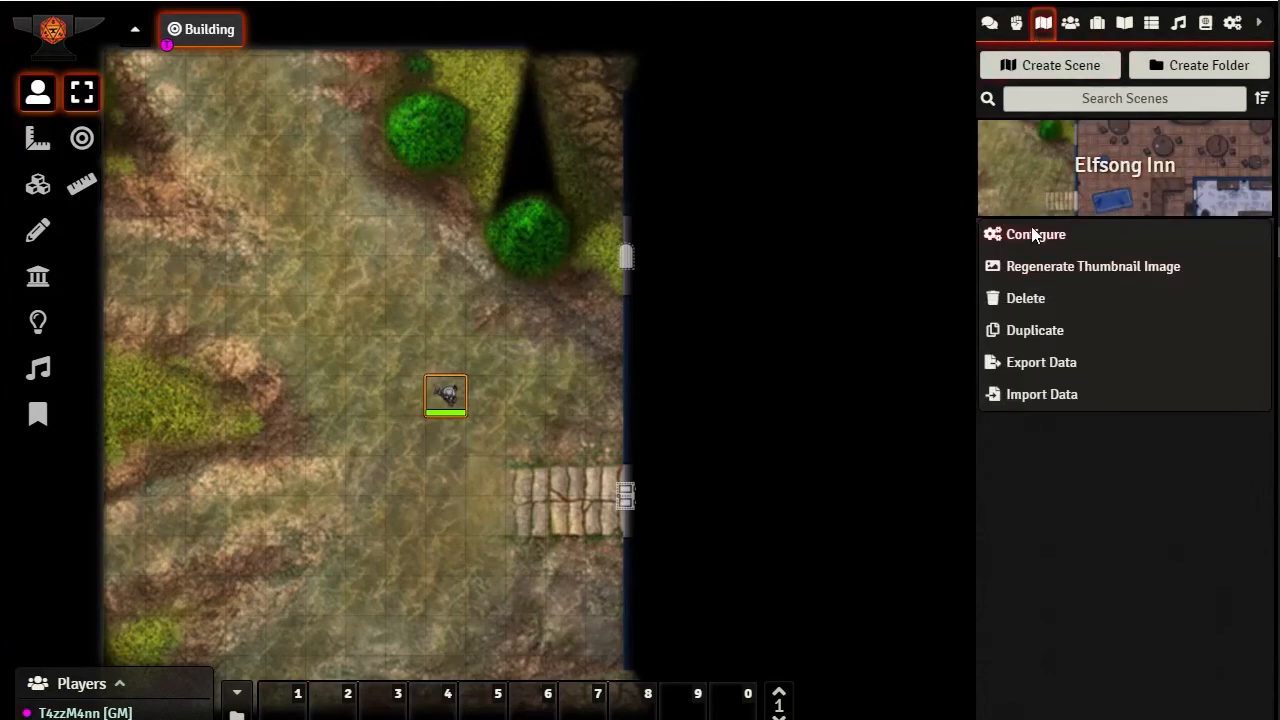
left_click(1000, 231)
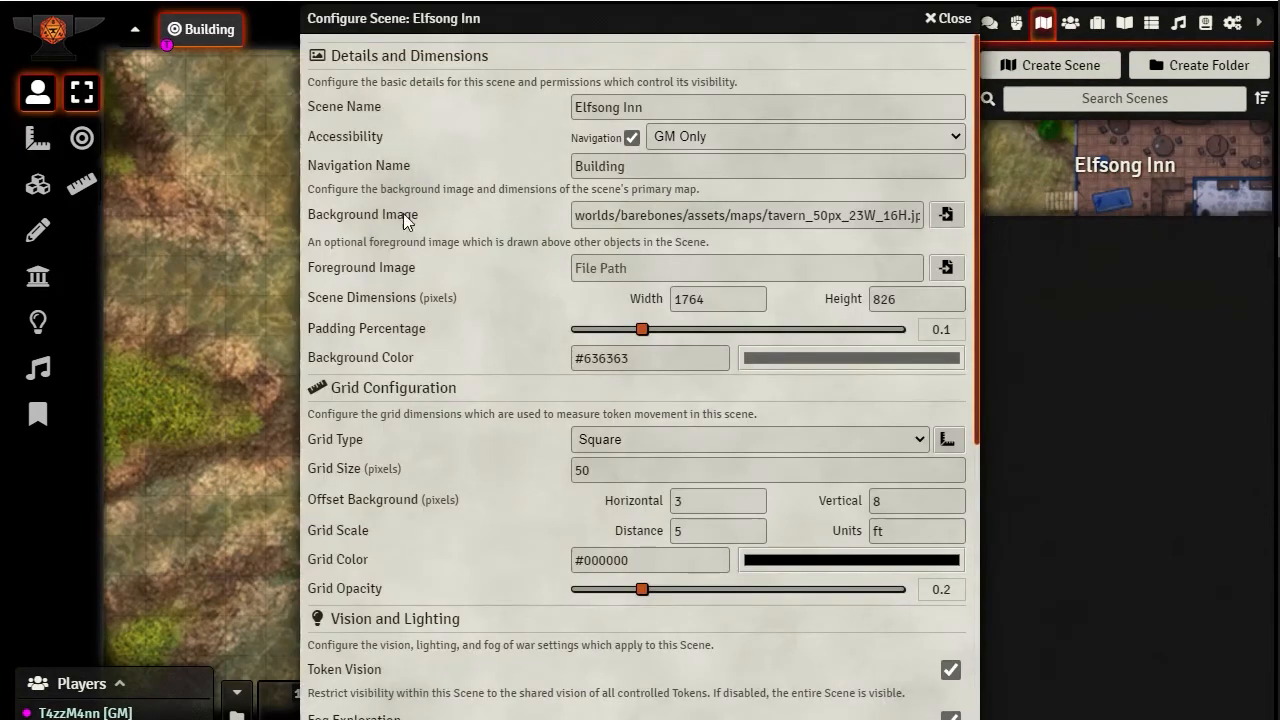
scroll(472, 304, "down", 5)
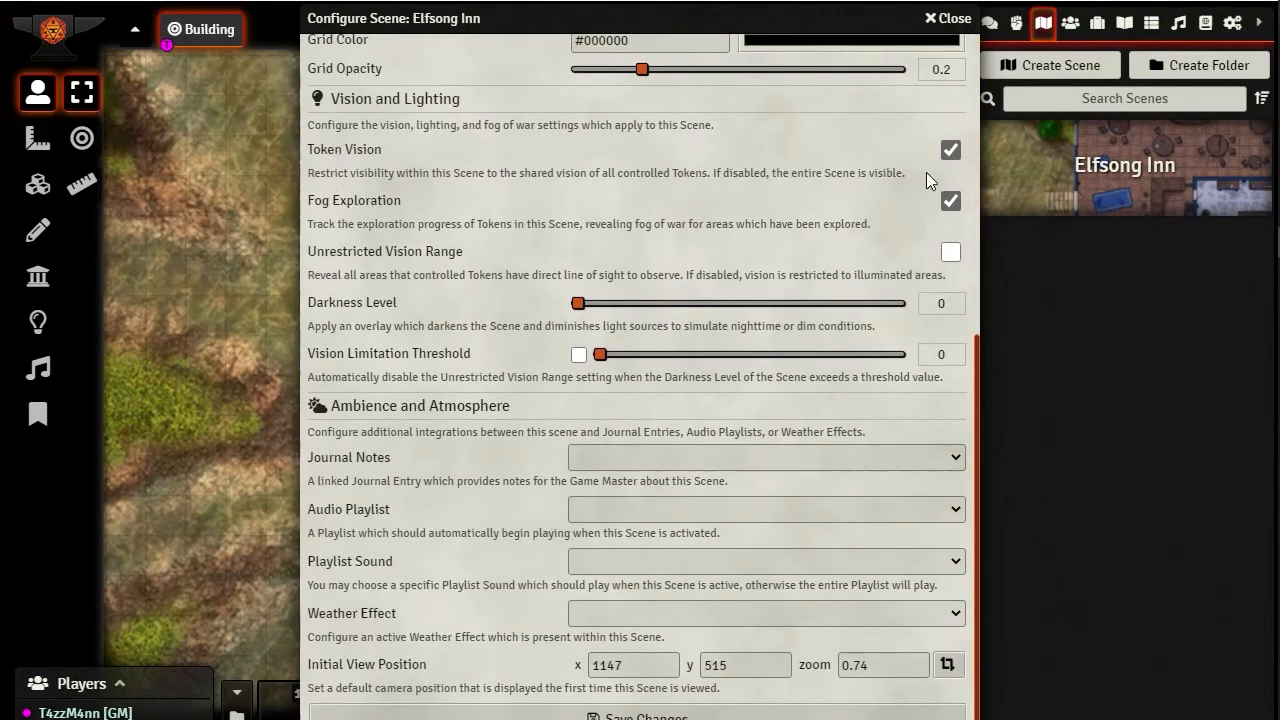
left_click(950, 203)
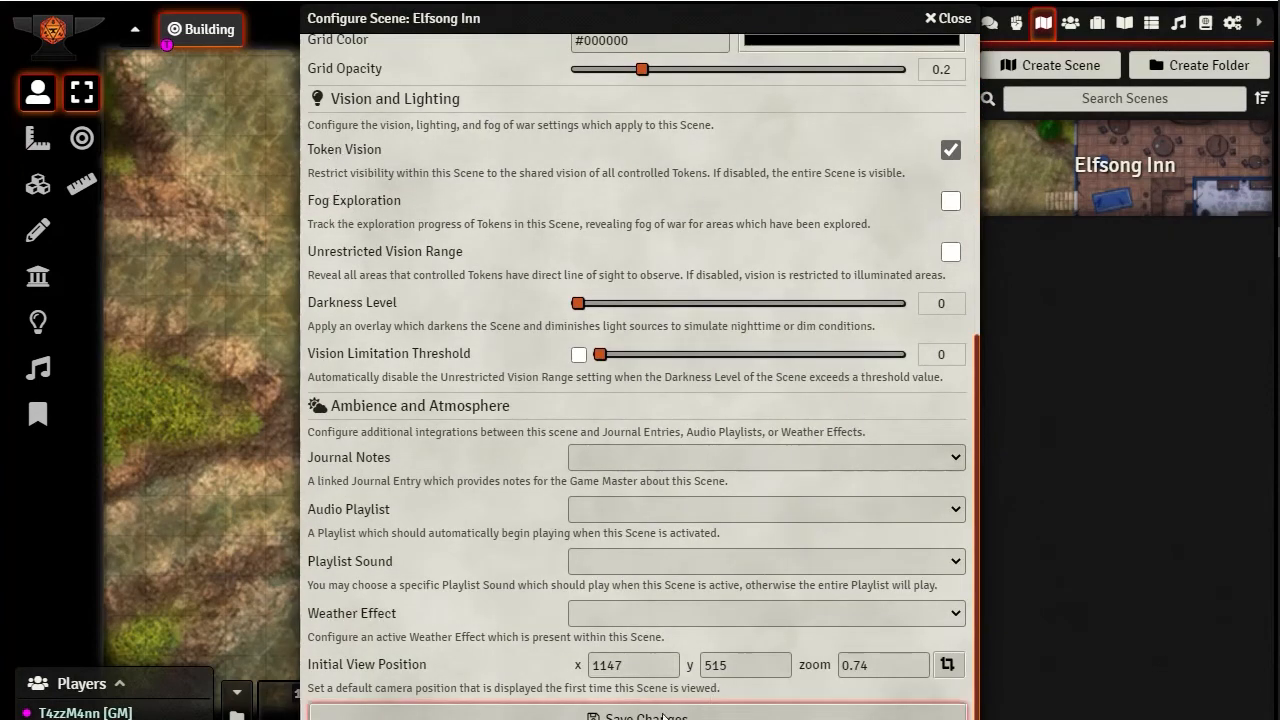
left_click(715, 714)
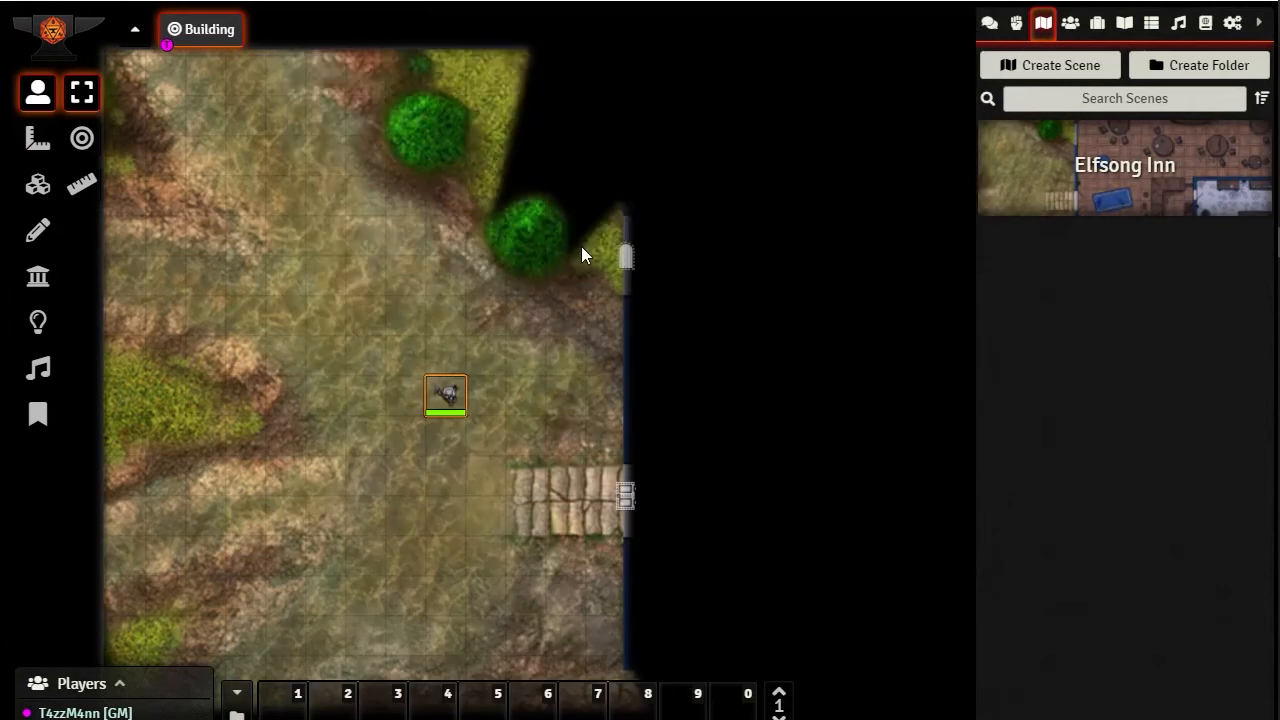
Move the token repeatedly between the open ground and the building's wall, stopping one square east of its starting position
key("Right")
key("Right")
key("Left")
key("Left")
key("Left")
key("Right")
key("Right")
key("Right")
key("Right")
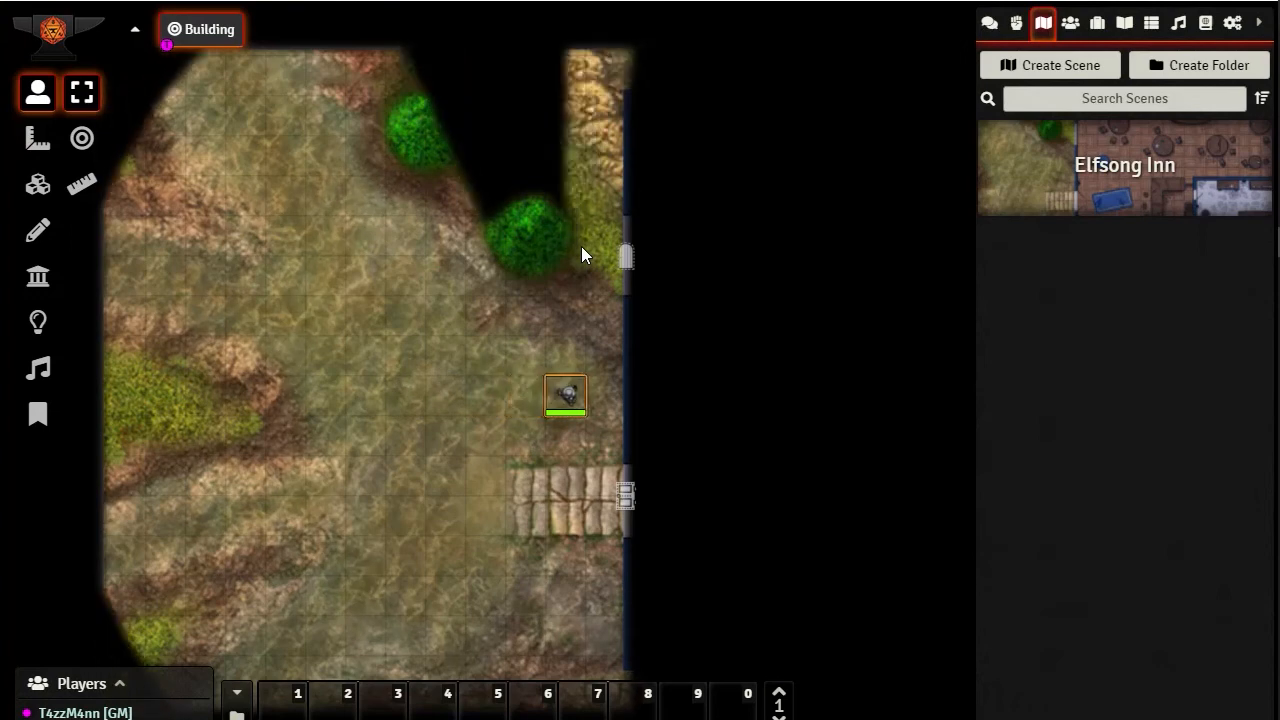
key("Left")
key("Left")
key("Left")
key("Right")
key("Right")
key("Right")
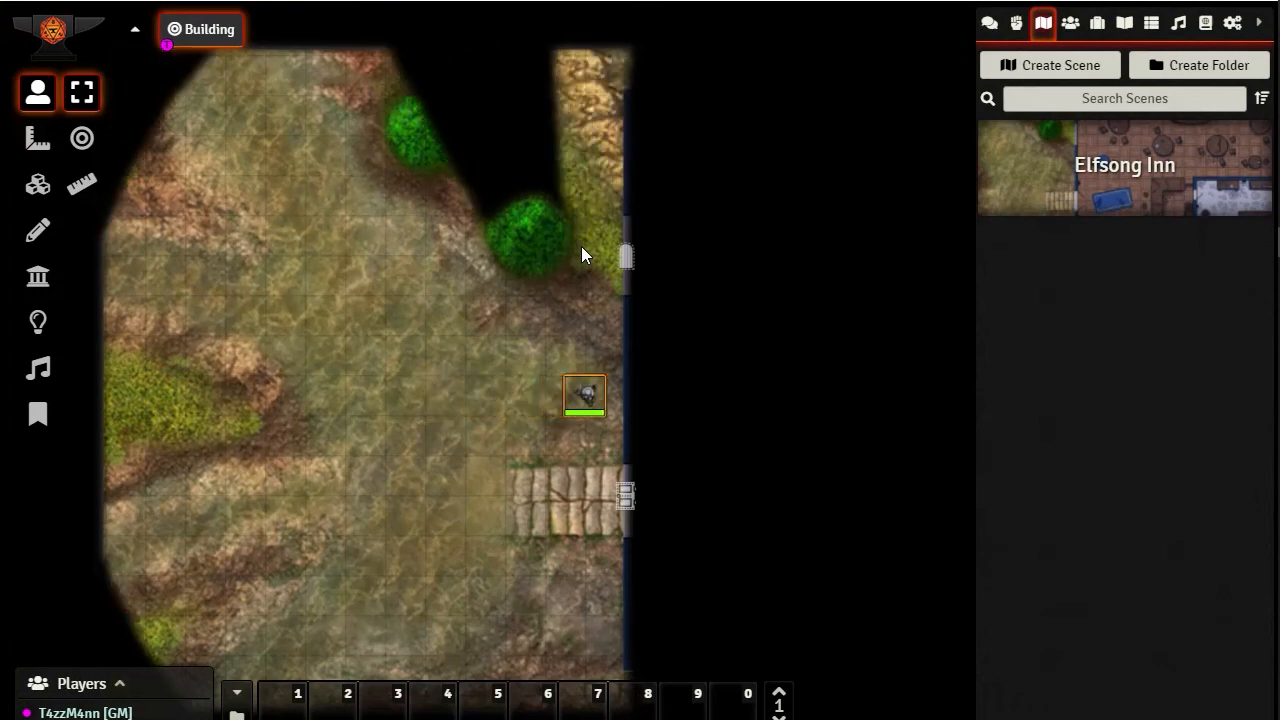
key("Left")
key("Left")
key("Left")
key("Right")
key("Right")
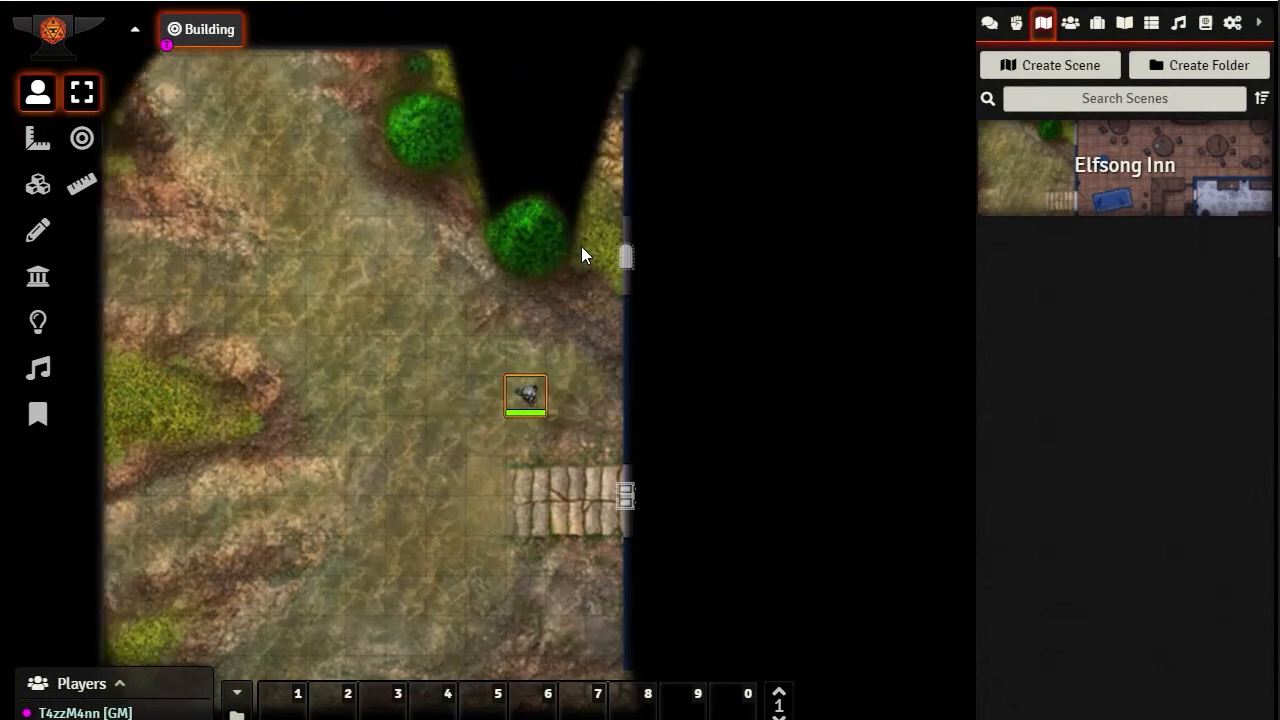
key("Left")
key("Left")
key("Left")
key("Right")
key("Right")
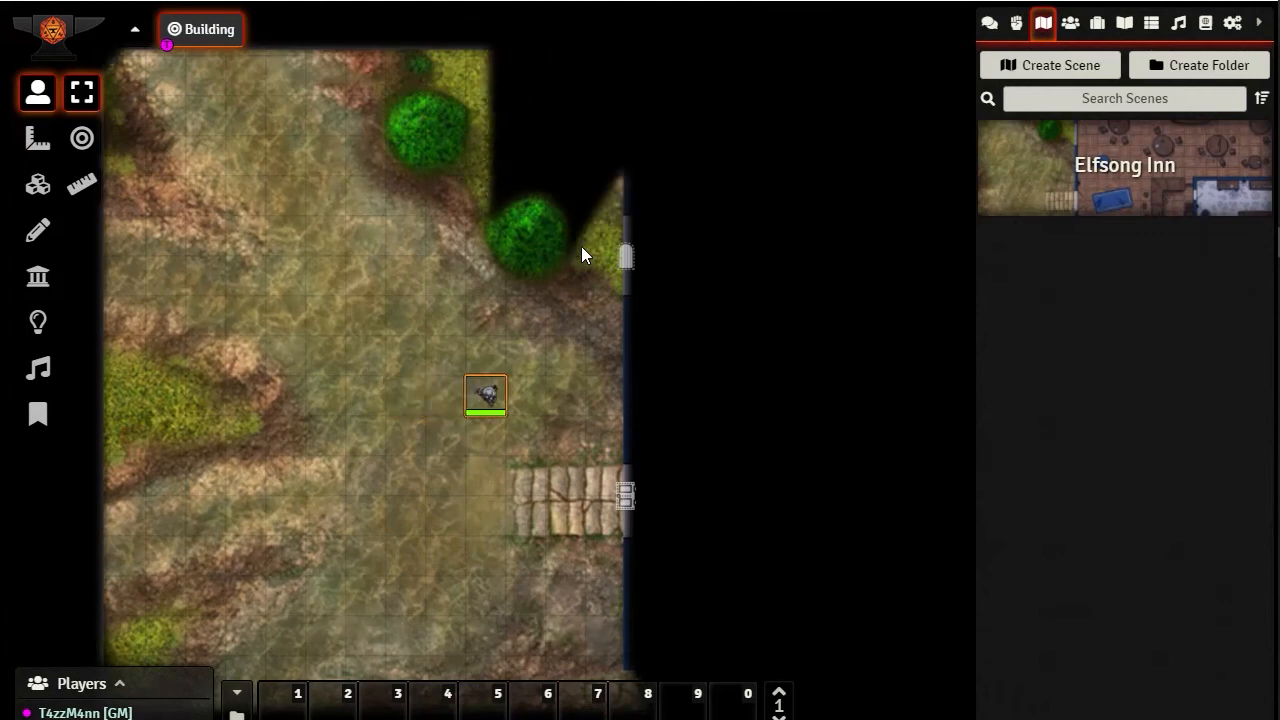
Move the token two squares north, one east and one north to the walled tree, and place it inside the tree
key("Up")
key("Up")
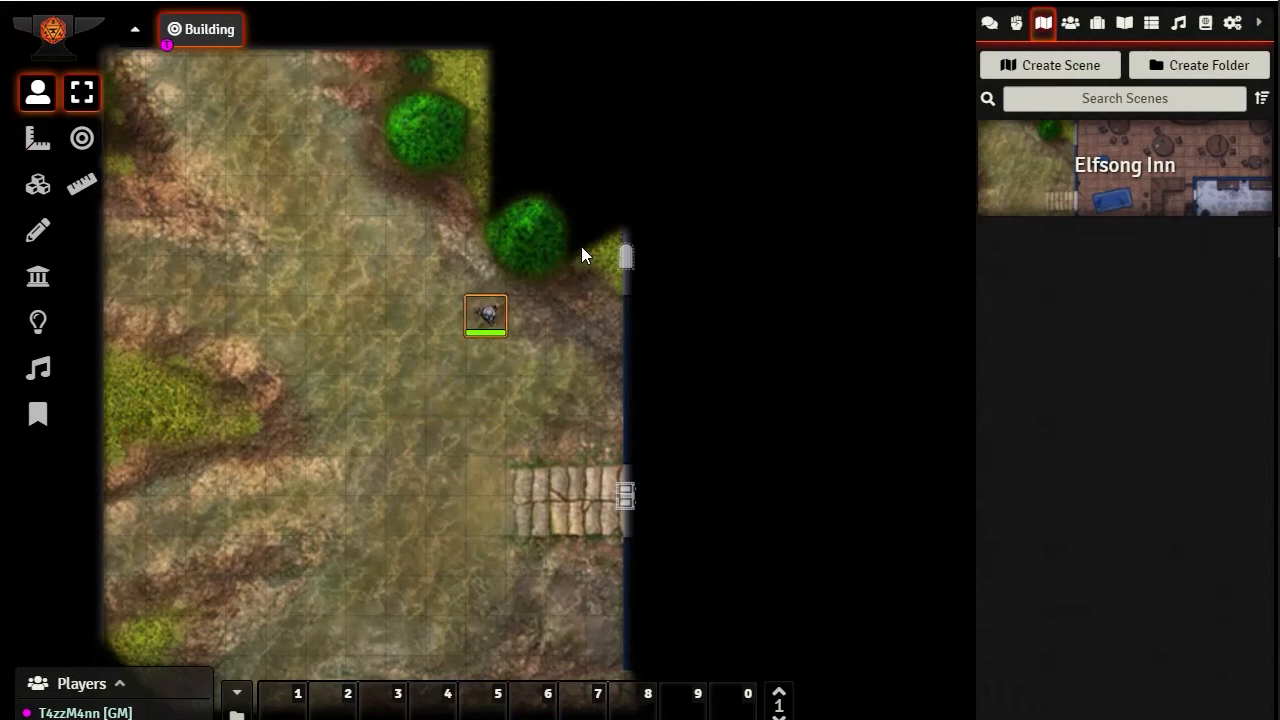
key("Right")
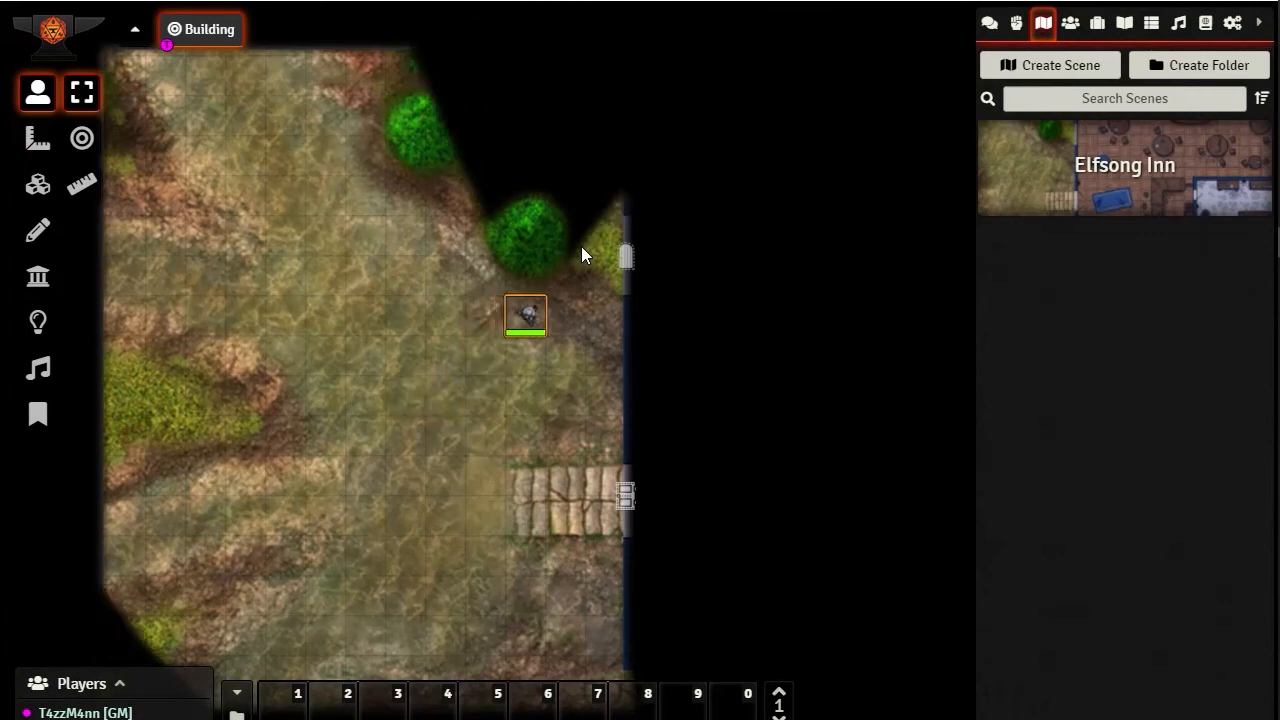
key("Up")
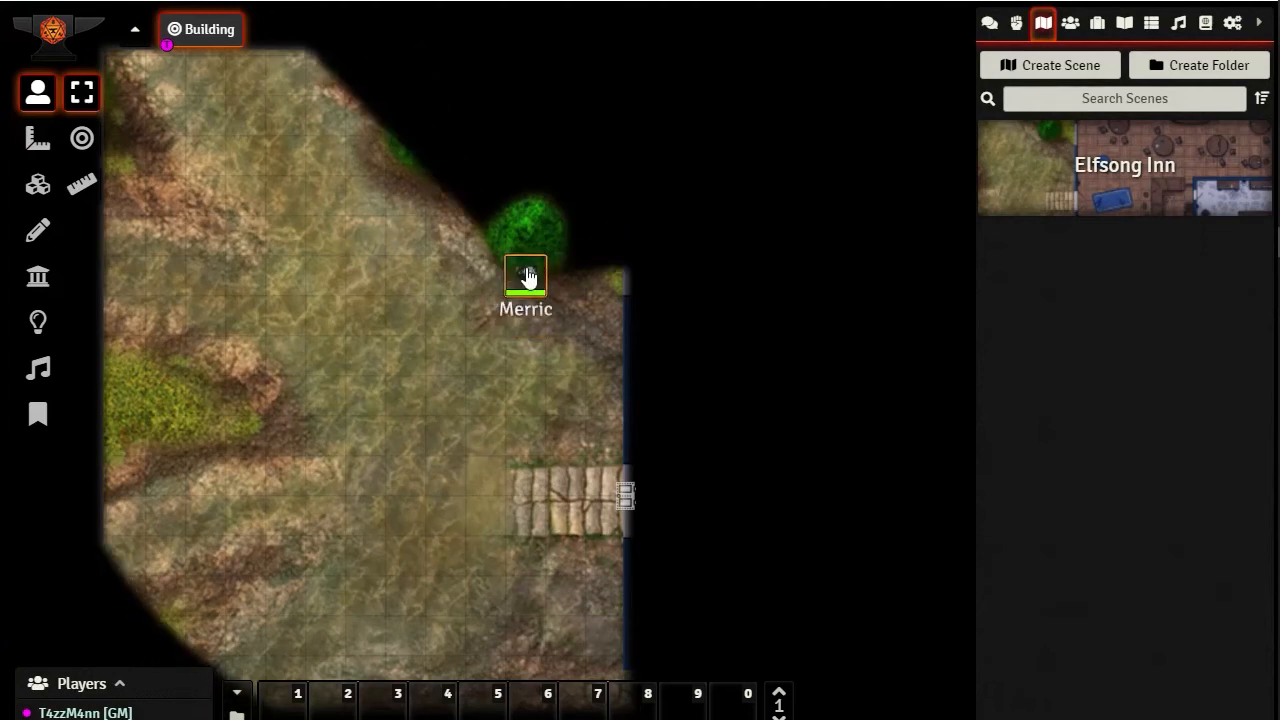
left_click_drag(526, 277, 527, 236)
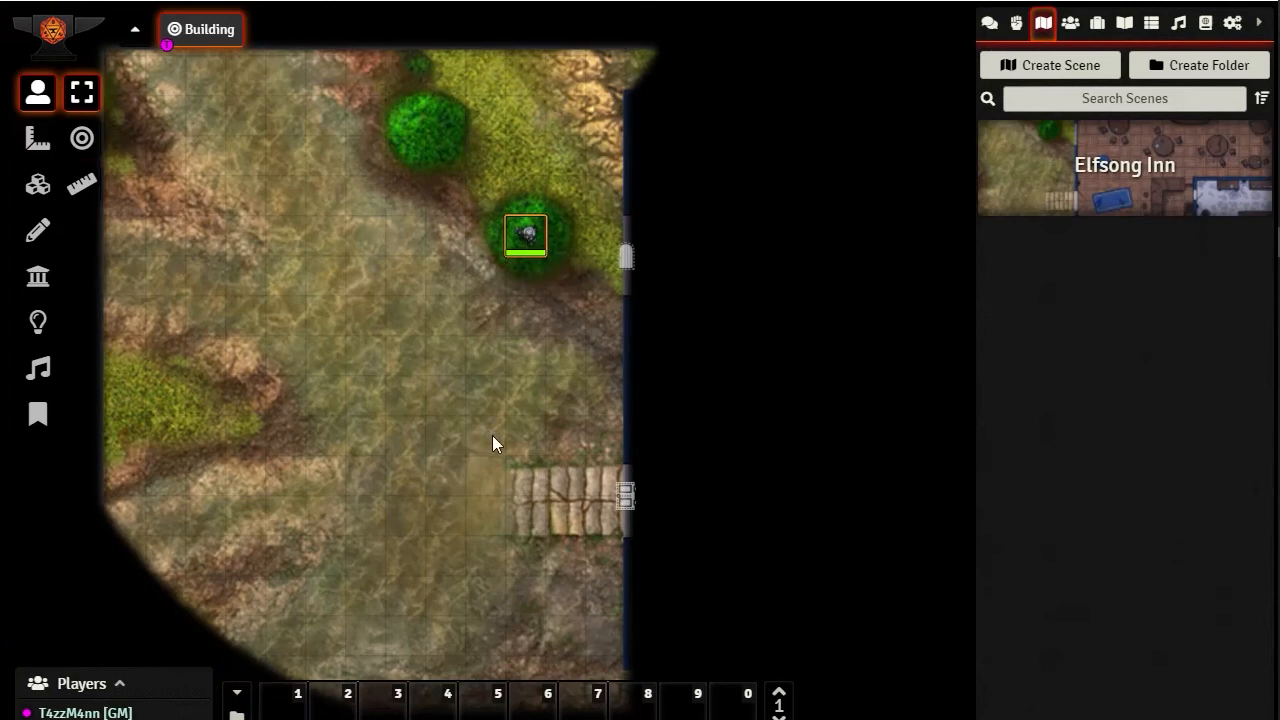
Move the token out of the tree and around its southern edge, stopping two squares southwest of the tree
left_click_drag(494, 441, 307, 596)
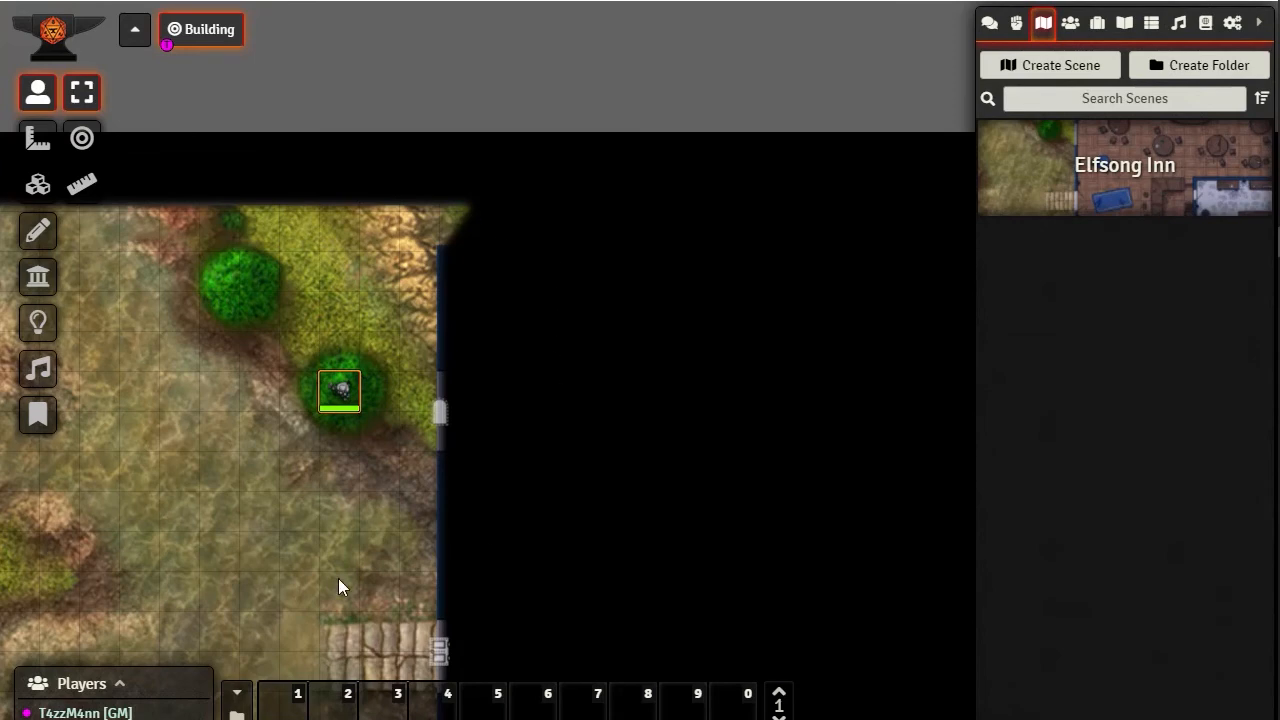
left_click_drag(343, 392, 321, 476)
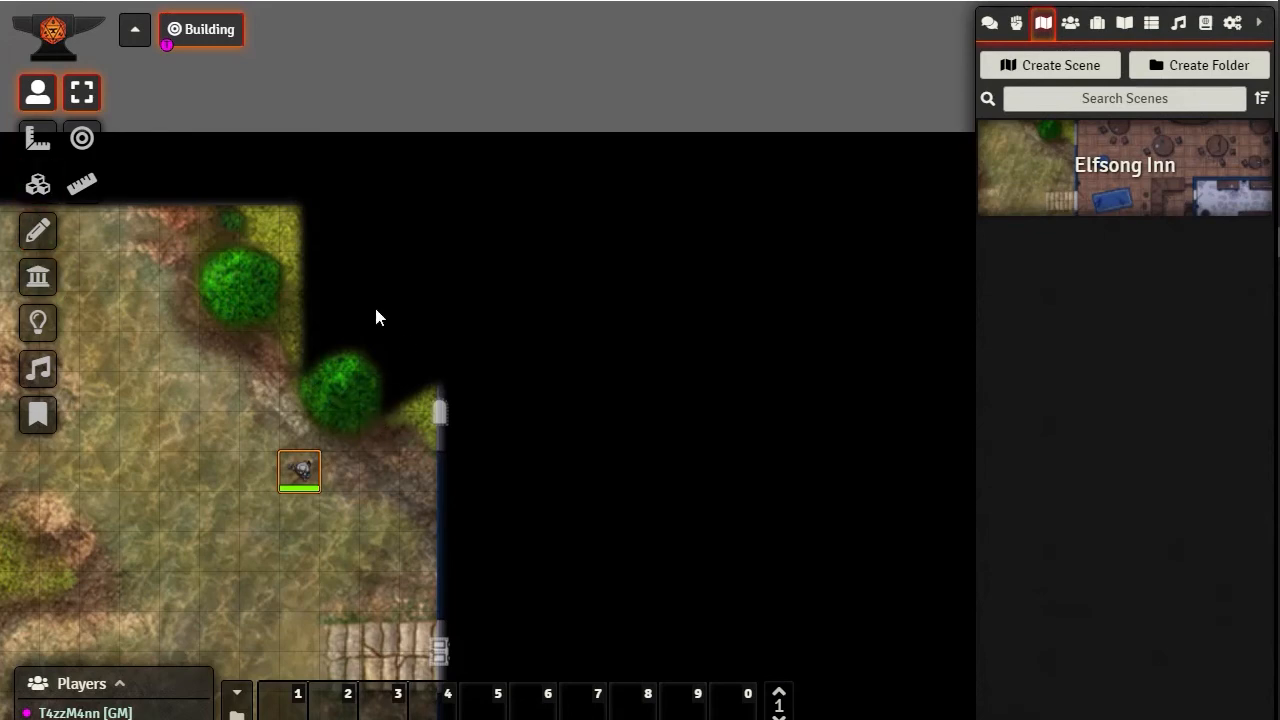
key("Up")
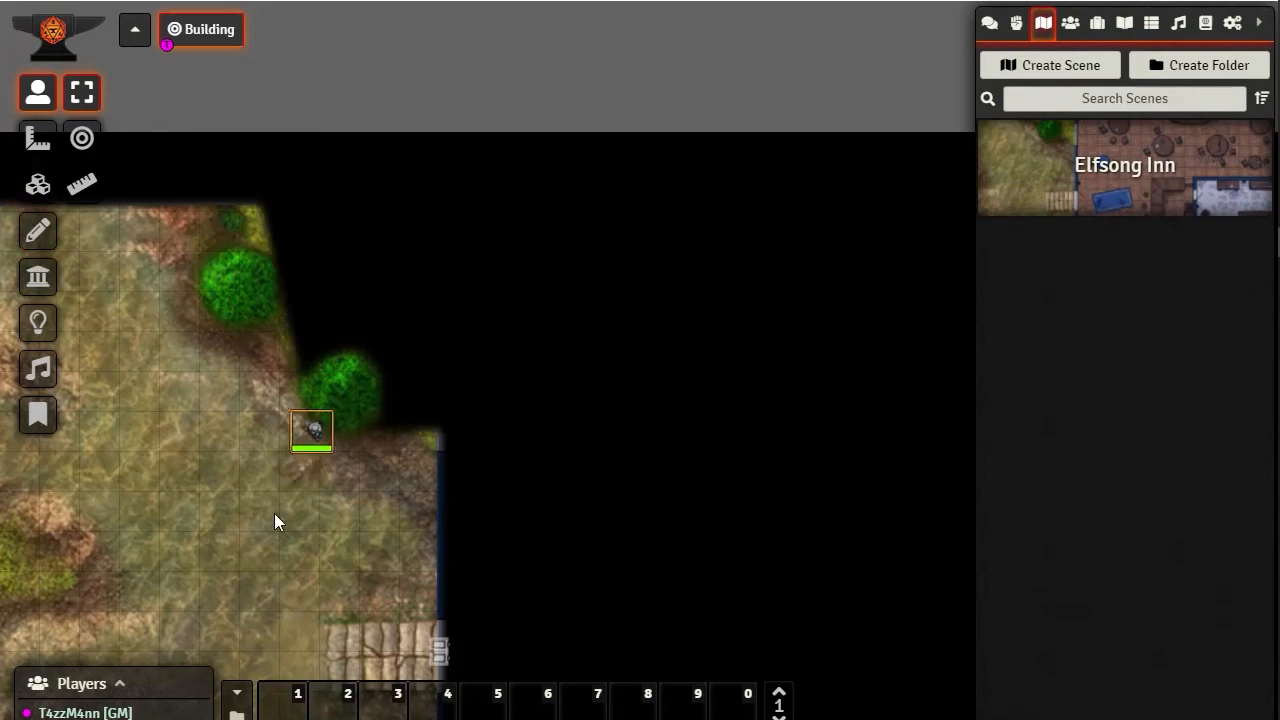
key("Right")
key("Down")
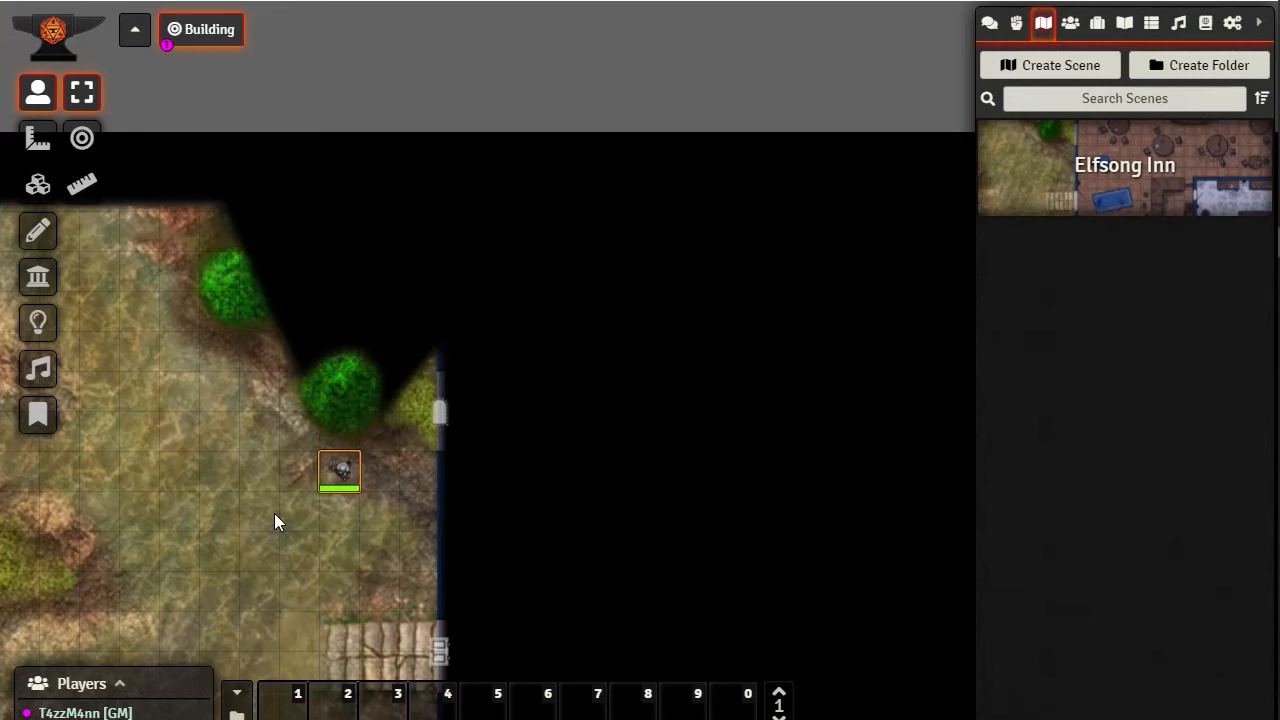
key("Left")
key("Left")
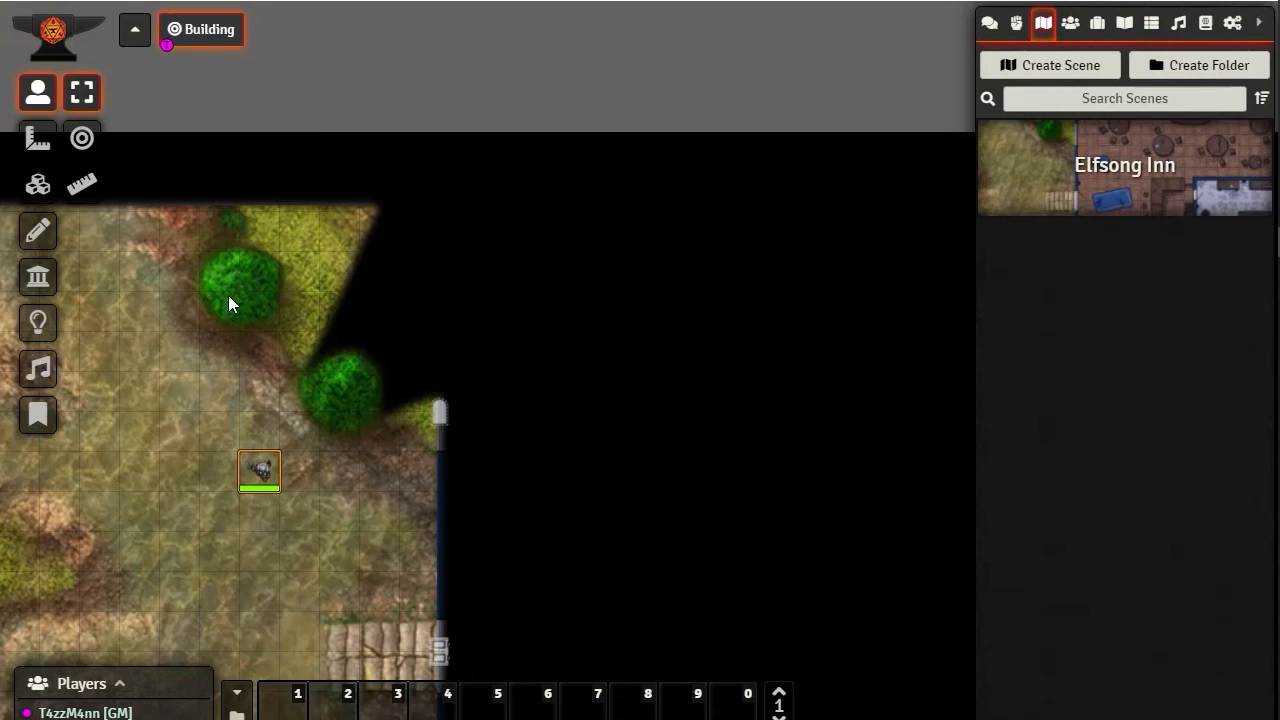
Move the token five squares north and one square west onto the upper tree that has no walls
key("Up")
key("Up")
key("Up")
key("Up")
key("Up")
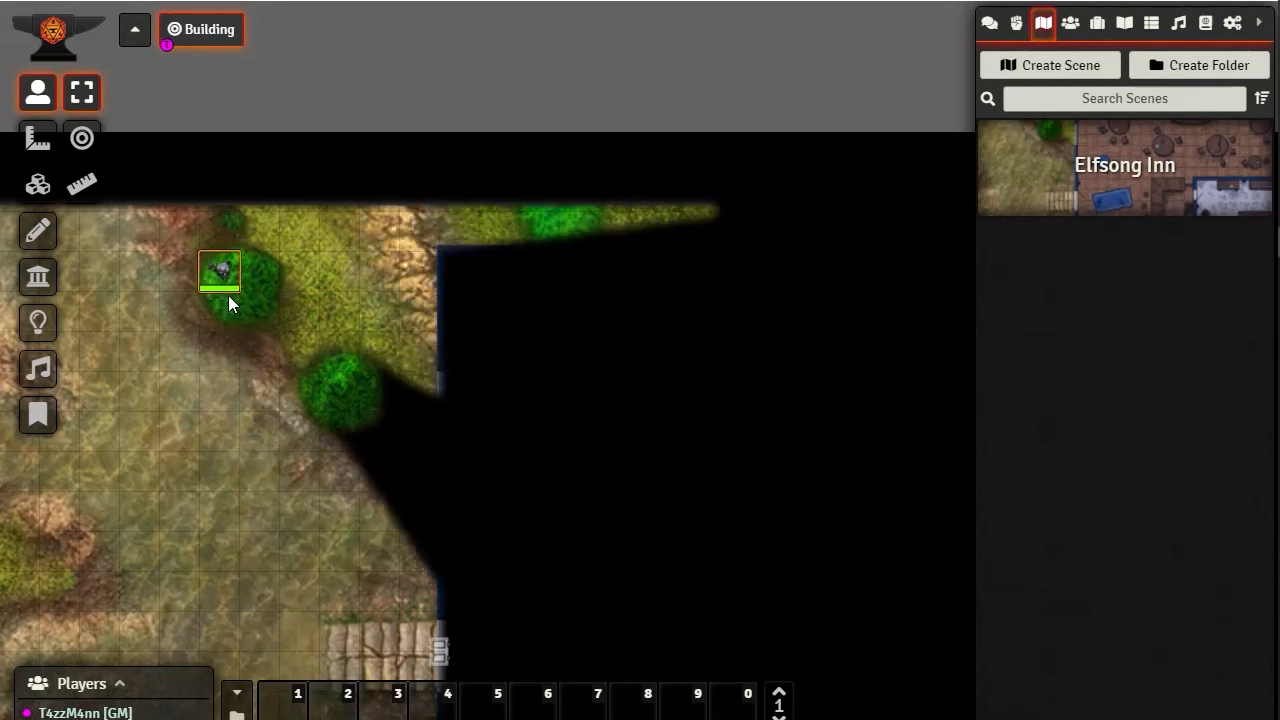
key("Down")
key("Up")
key("Left")
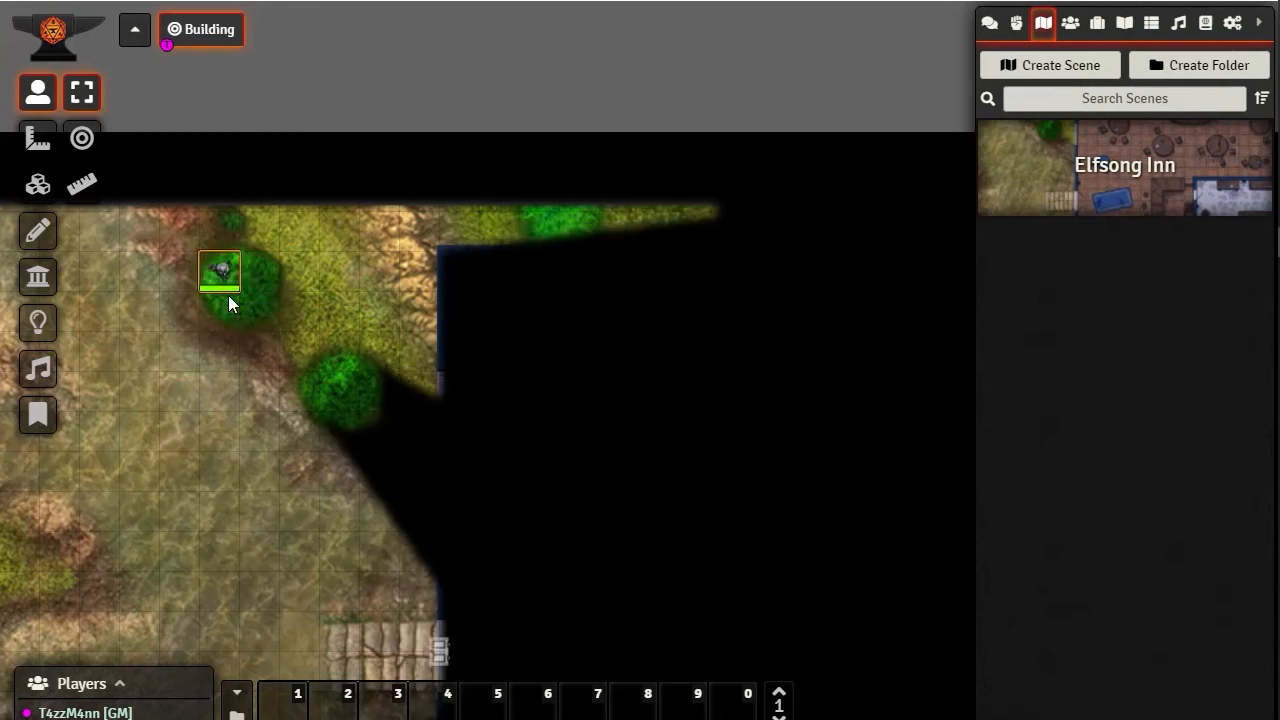
Move the token four squares south, east to the walled tree's lower edge, and five squares back west
key("Down")
key("Down")
key("Down")
key("Down")
key("Right")
key("Right")
key("Right")
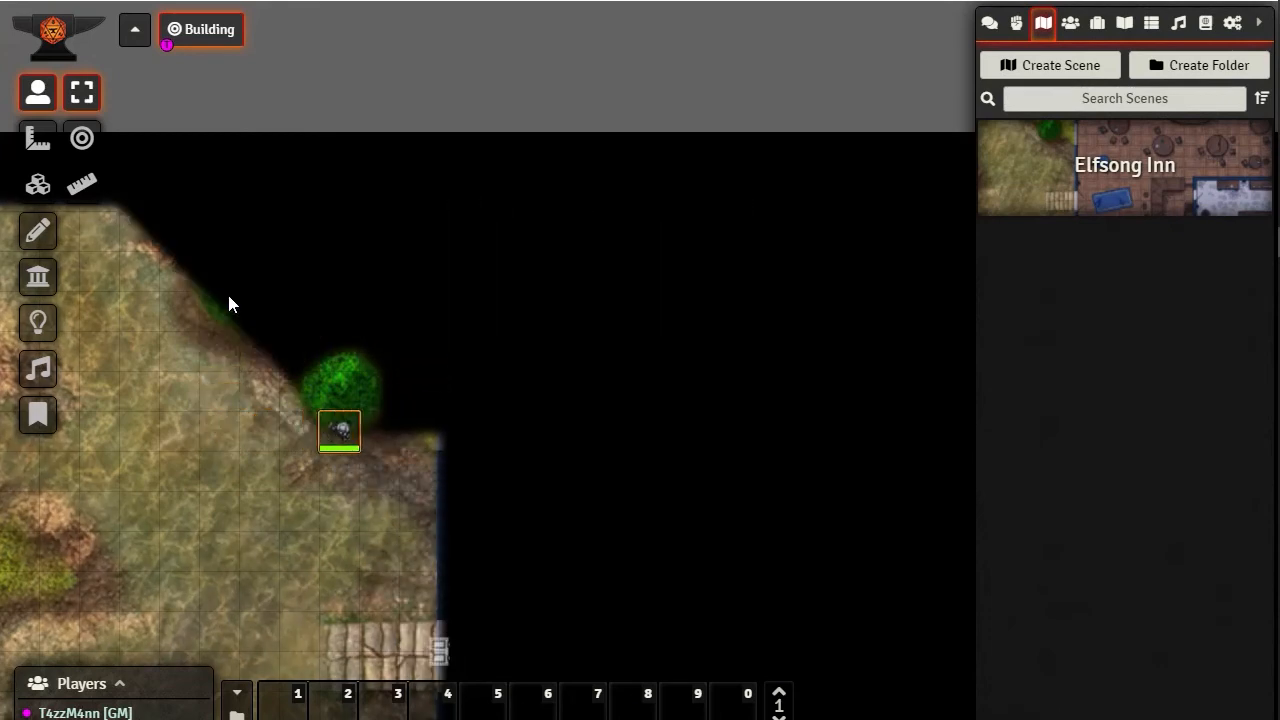
key("Left")
key("Left")
key("Left")
key("Left")
key("Left")
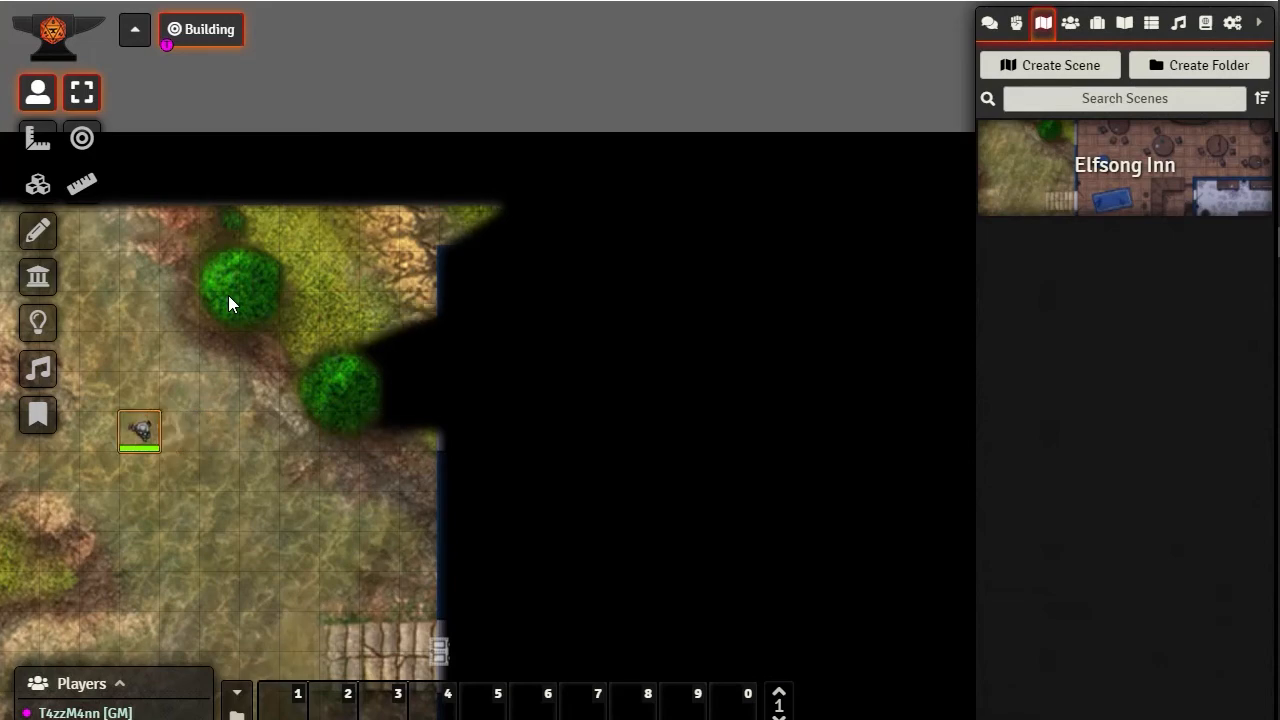
Switch to wall editing, view the configuration of the lower tree's wall segments, and activate wall selection
scroll(312, 455, "down", 2)
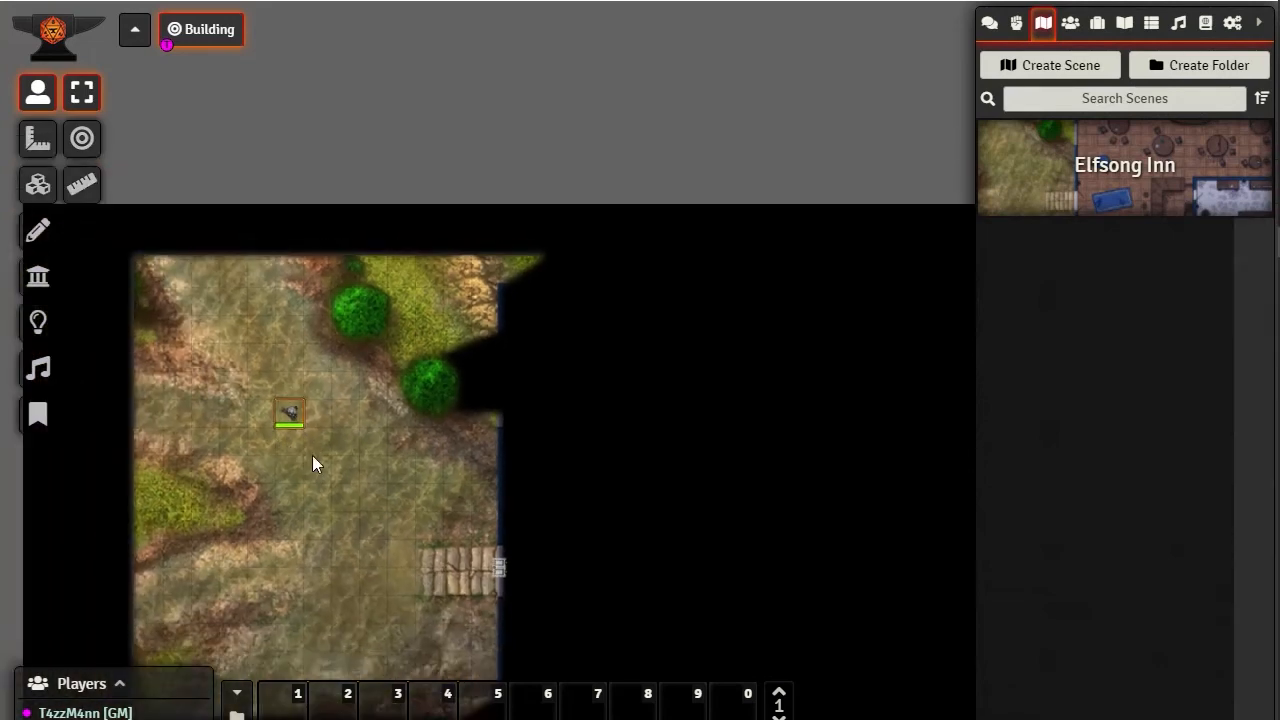
left_click_drag(379, 387, 345, 281)
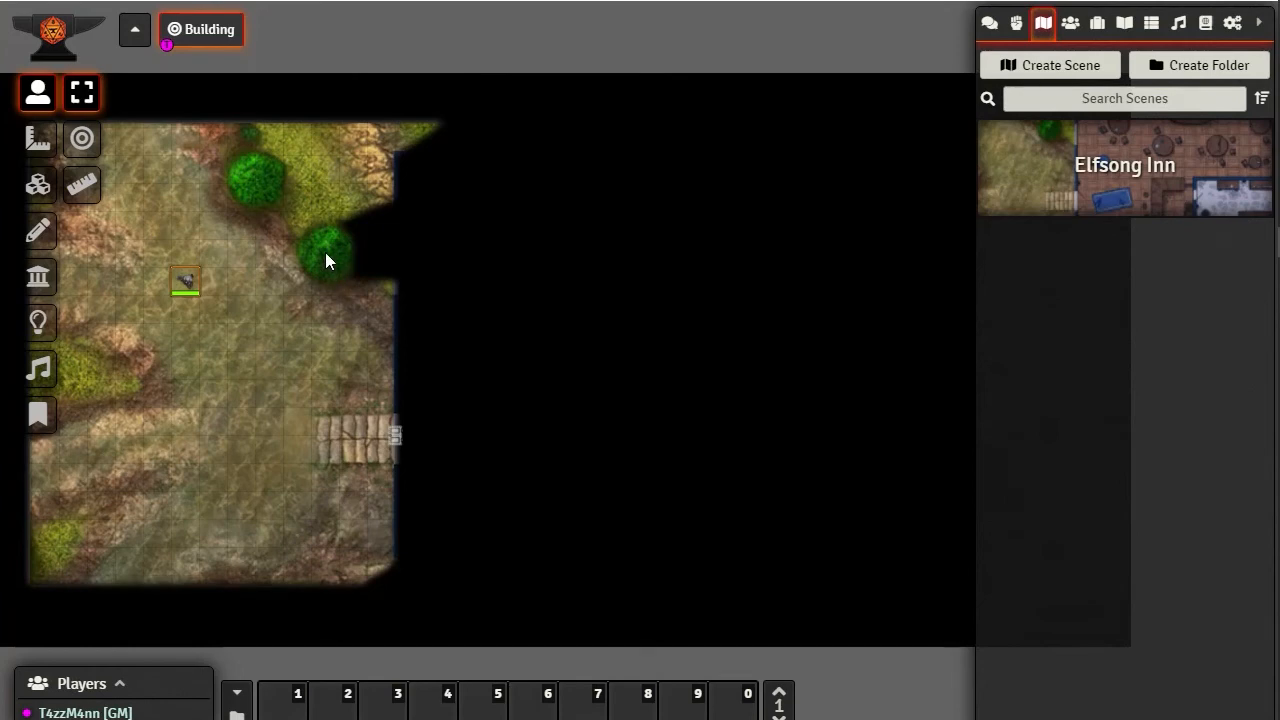
left_click_drag(235, 372, 229, 474)
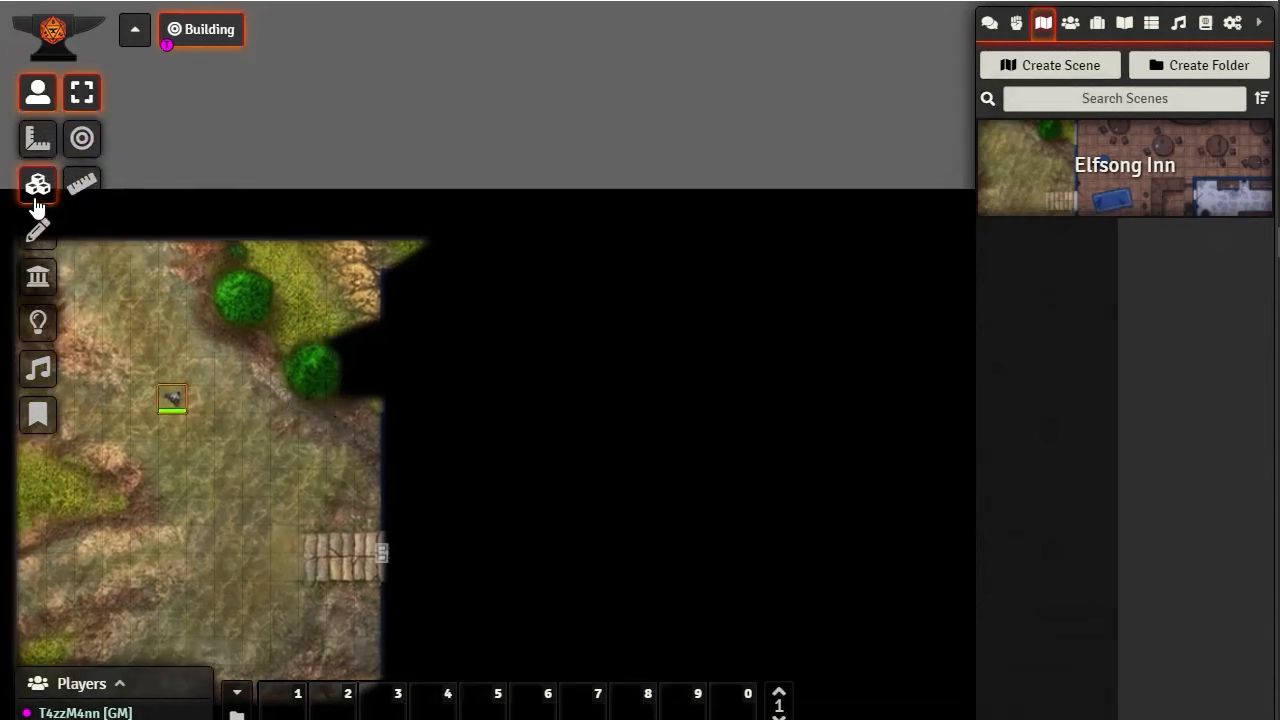
left_click(38, 276)
scroll(312, 376, "up", 2)
scroll(312, 376, "up", 2)
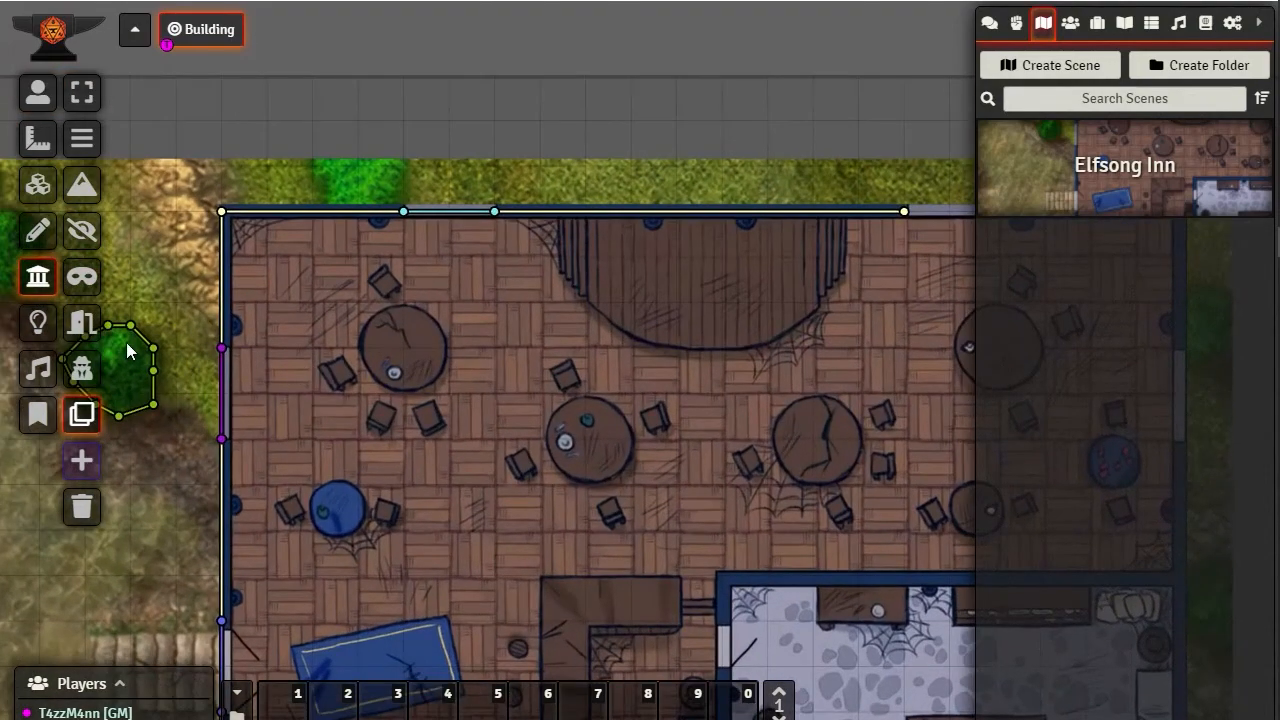
double_click(156, 350)
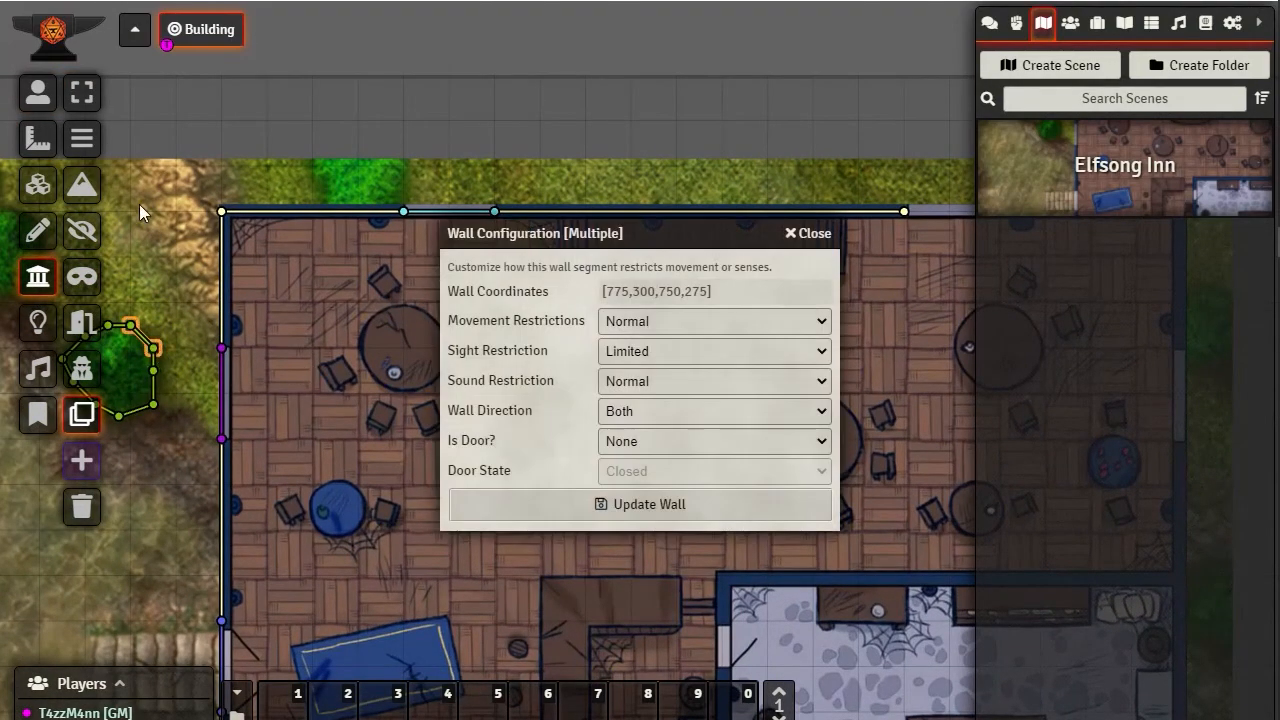
left_click(84, 94)
left_click_drag(237, 556, 435, 517)
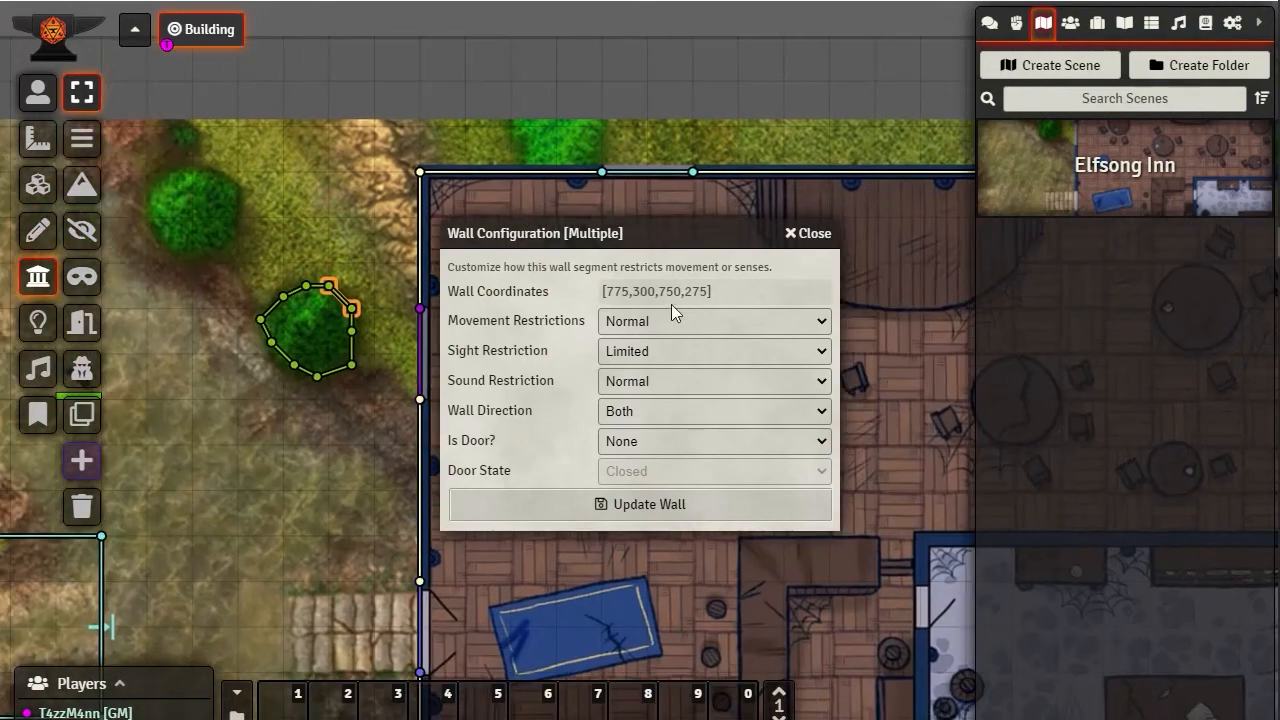
left_click(808, 239)
Select all wall segments around the lower tree and set their Movement Restrictions to None
left_click_drag(228, 247, 397, 426)
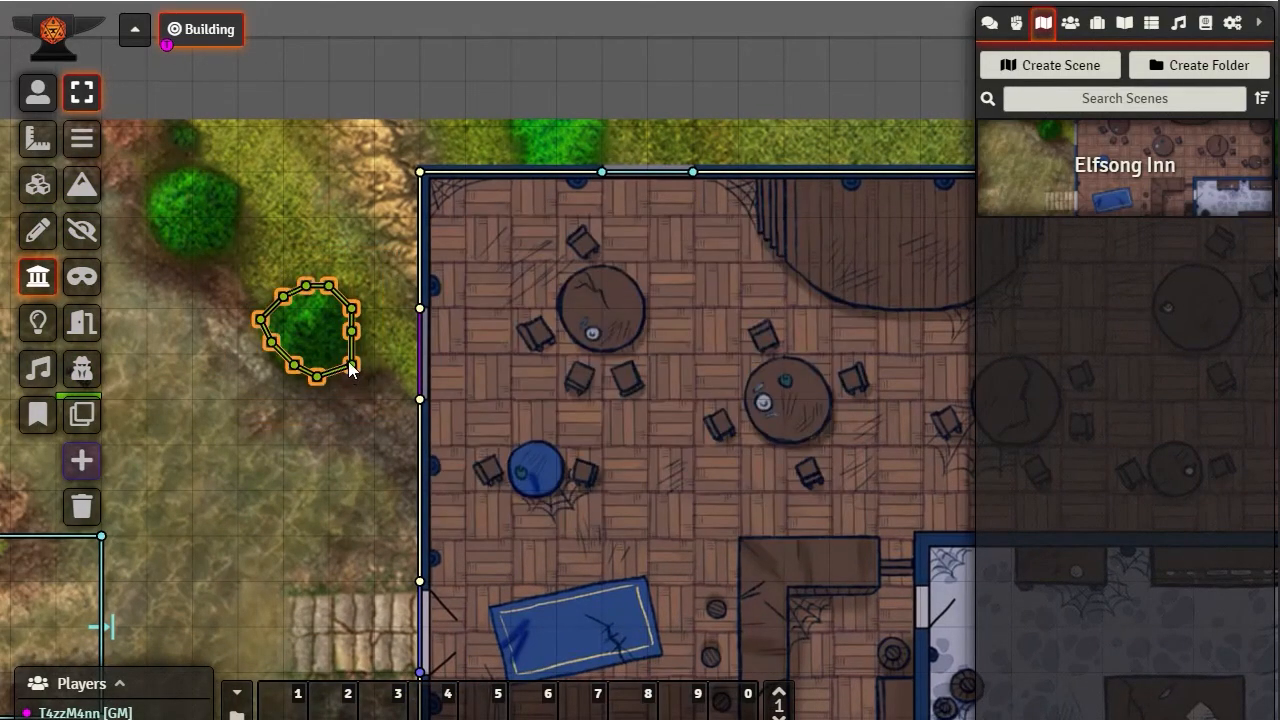
double_click(352, 368)
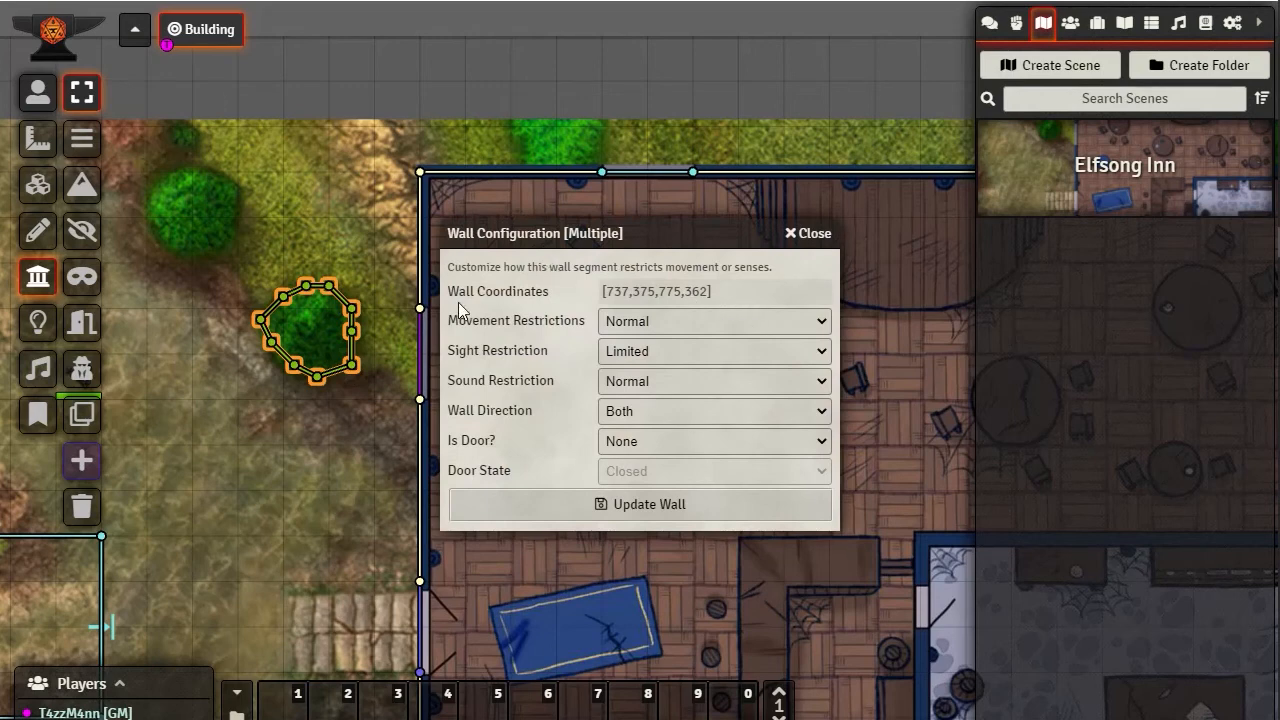
left_click(659, 321)
left_click(622, 343)
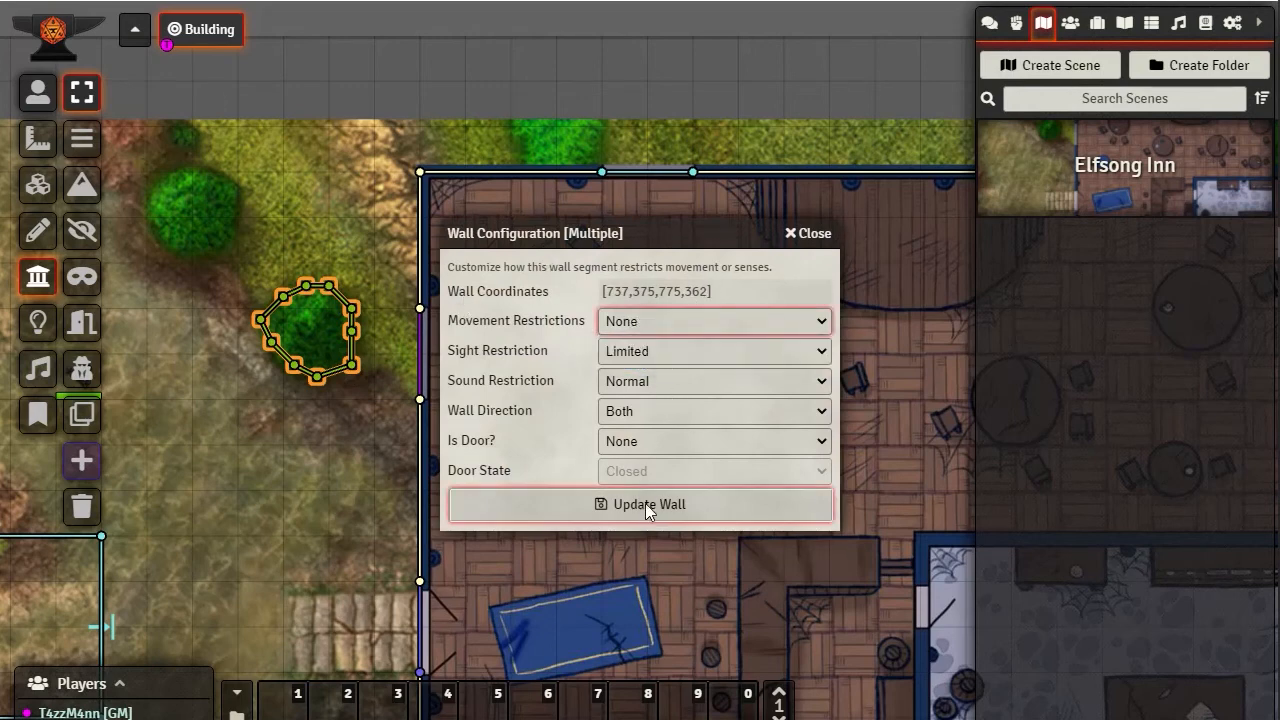
left_click(645, 505)
Return to token control, move the token to the ground below the walled tree, and walk it north into the tree
left_click_drag(189, 203, 261, 272)
left_click(38, 92)
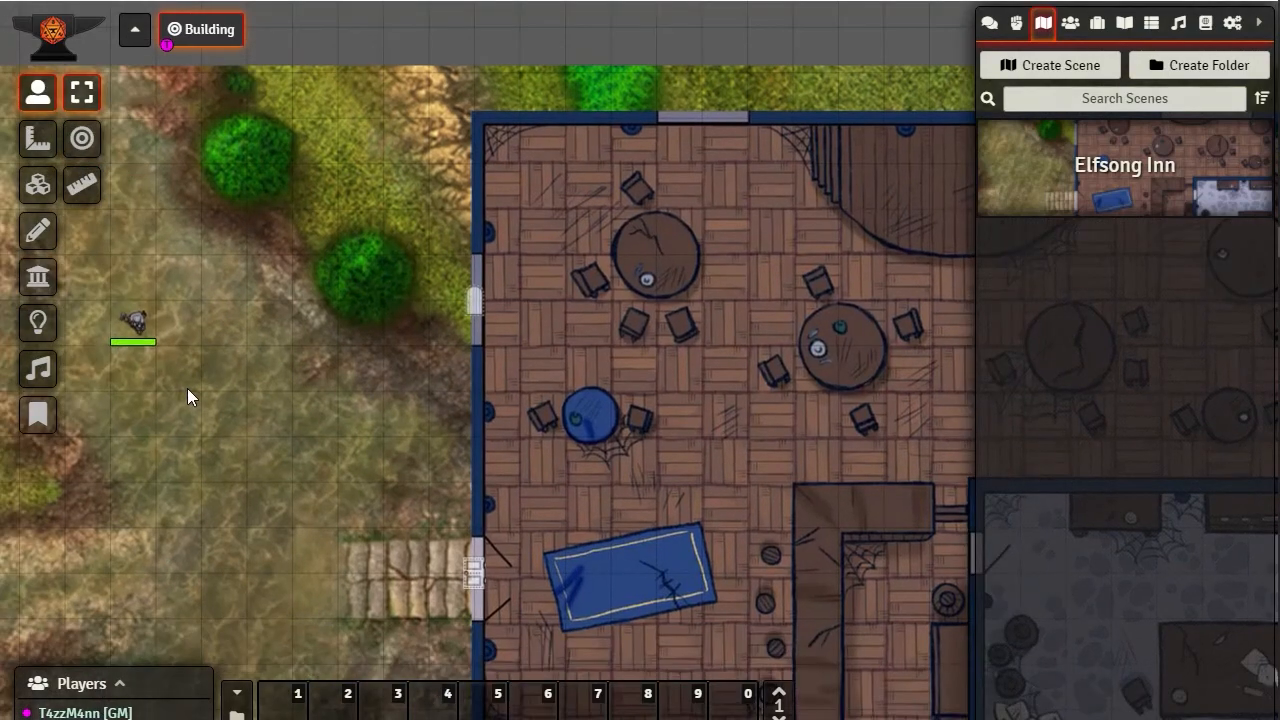
left_click(134, 322)
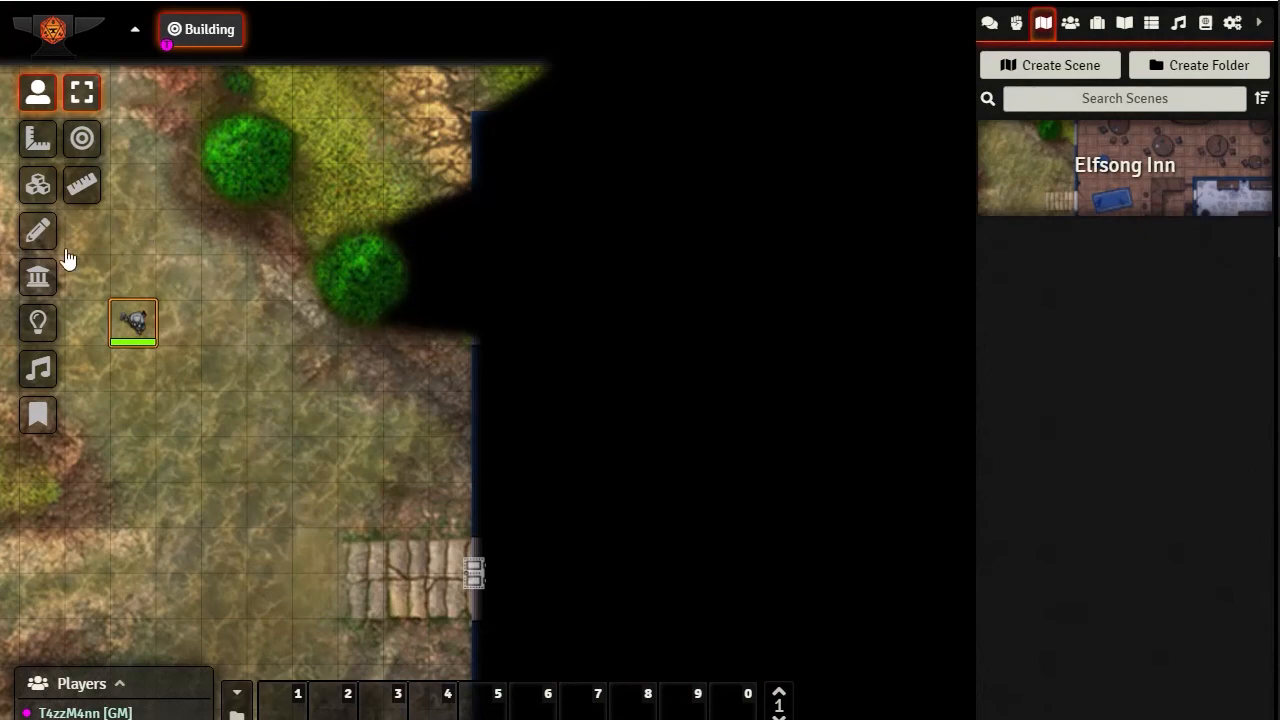
left_click_drag(143, 330, 388, 390)
key("Up")
key("Up")
key("Up")
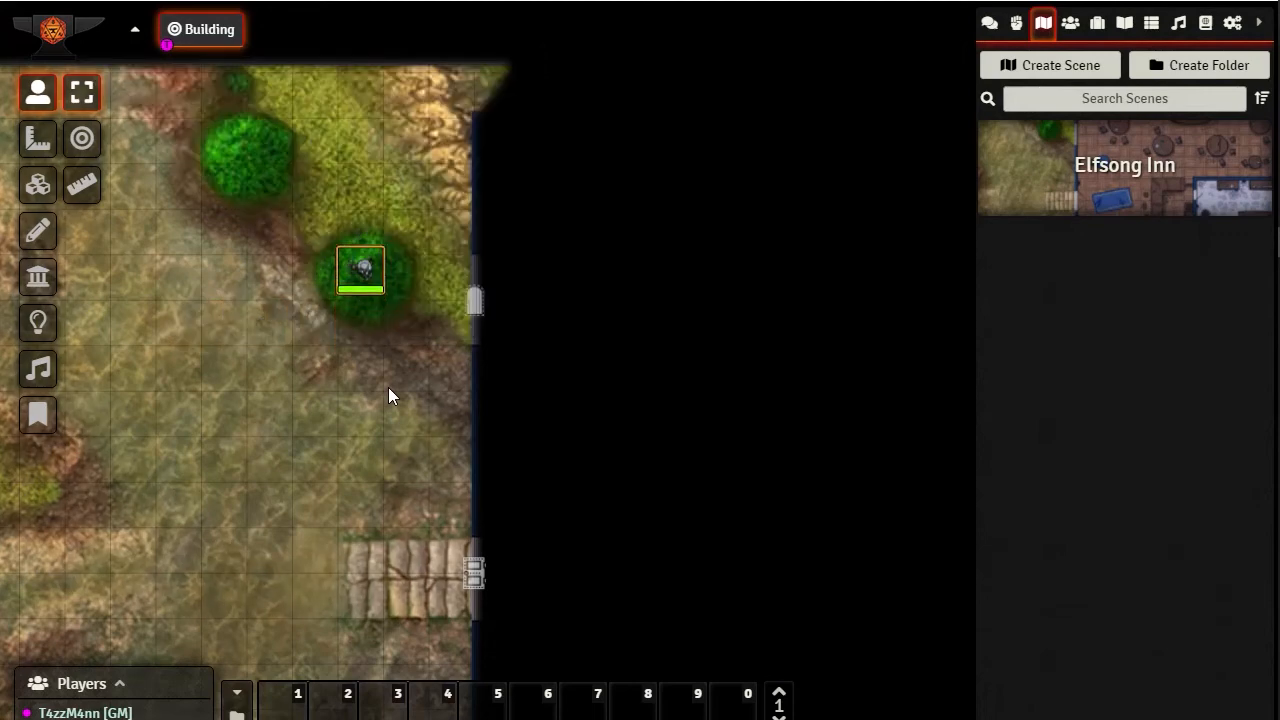
Walk the token back and forth through the lower tree, finishing on the grass just north of it
key("Down")
key("Down")
key("Down")
key("Up")
key("Up")
key("Up")
key("Up")
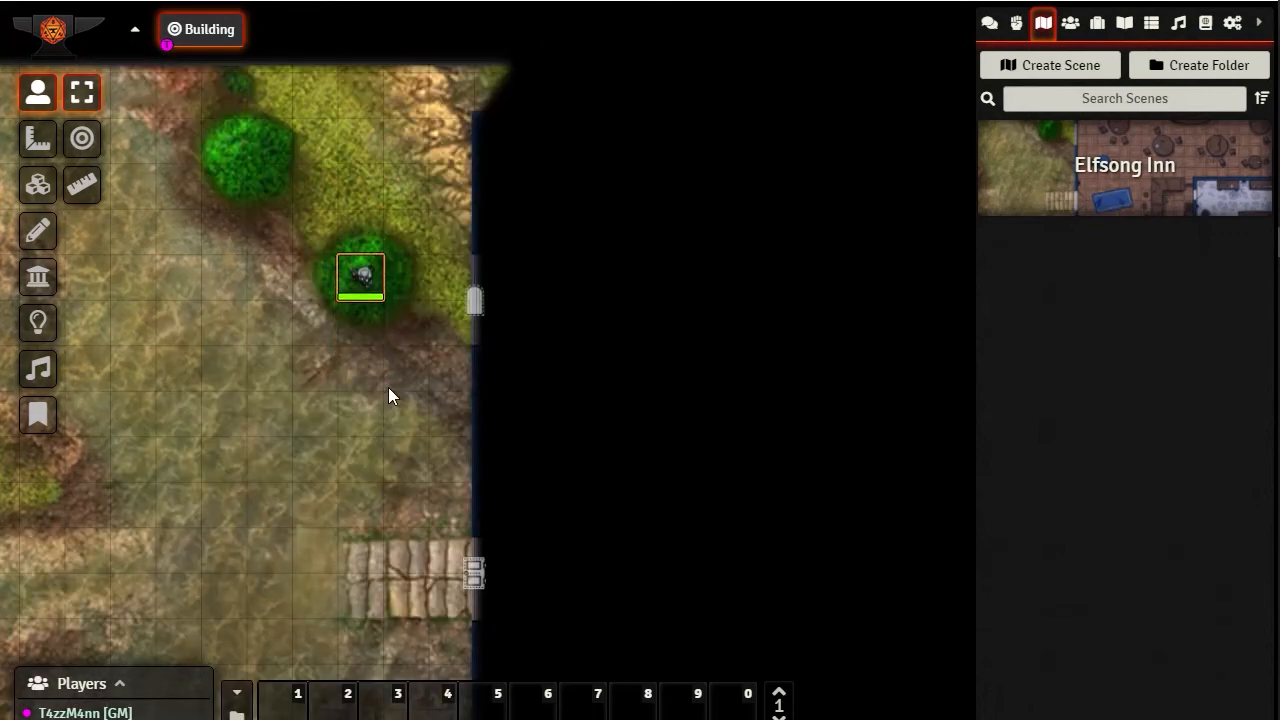
key("Down")
key("Down")
key("Down")
key("Down")
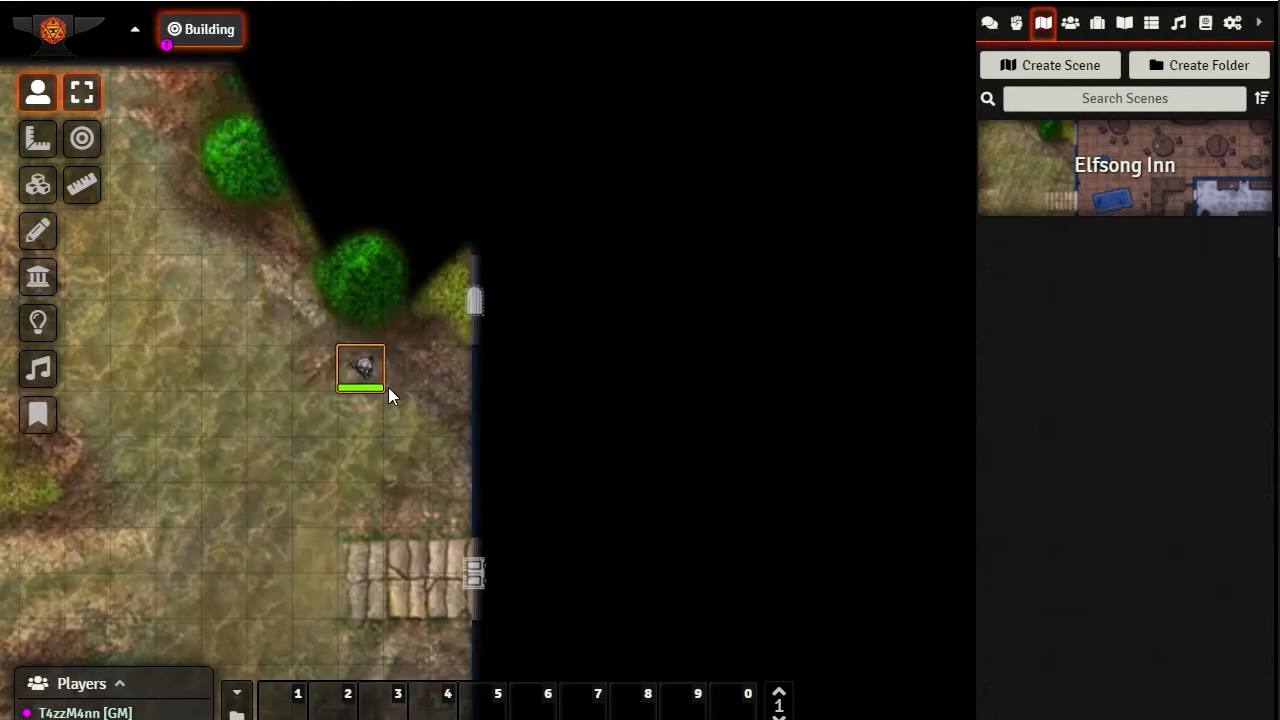
key("Up")
key("Up")
key("Up")
key("Up")
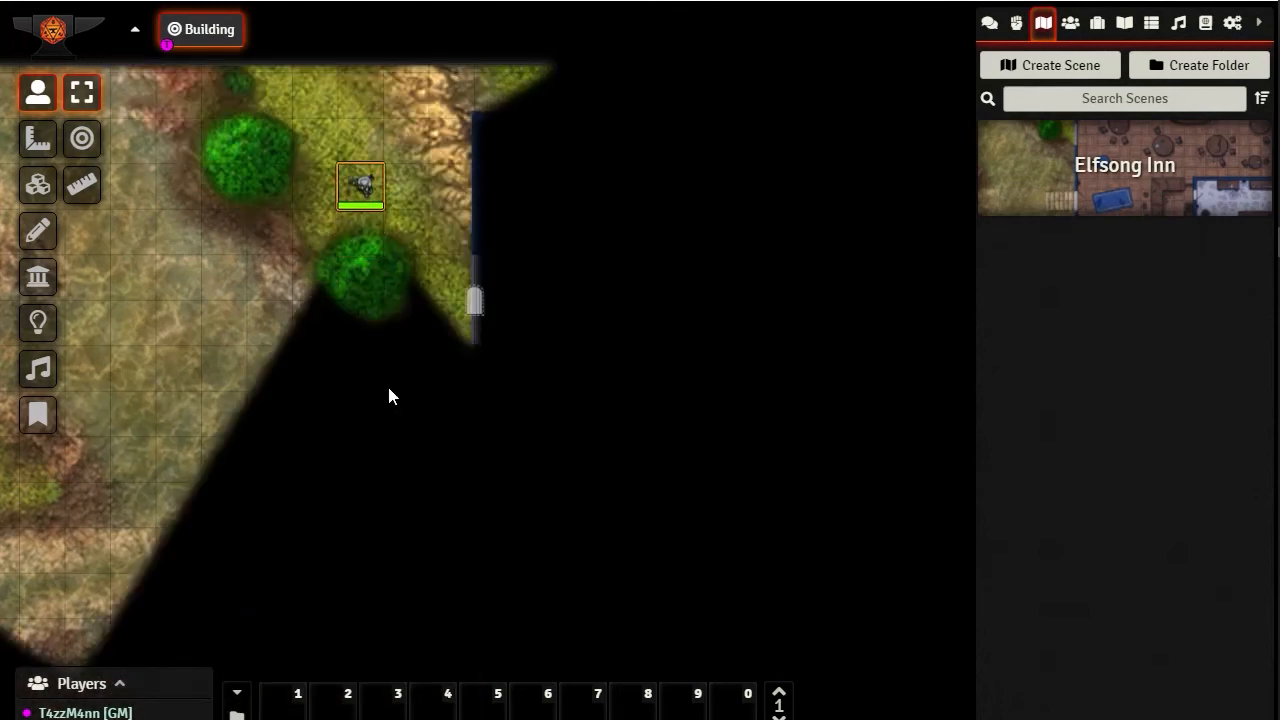
Walk the token south through the tree and one square east, and place it on the wooden walkway before the double door
key("Down")
key("Down")
key("Down")
key("Down")
key("Down")
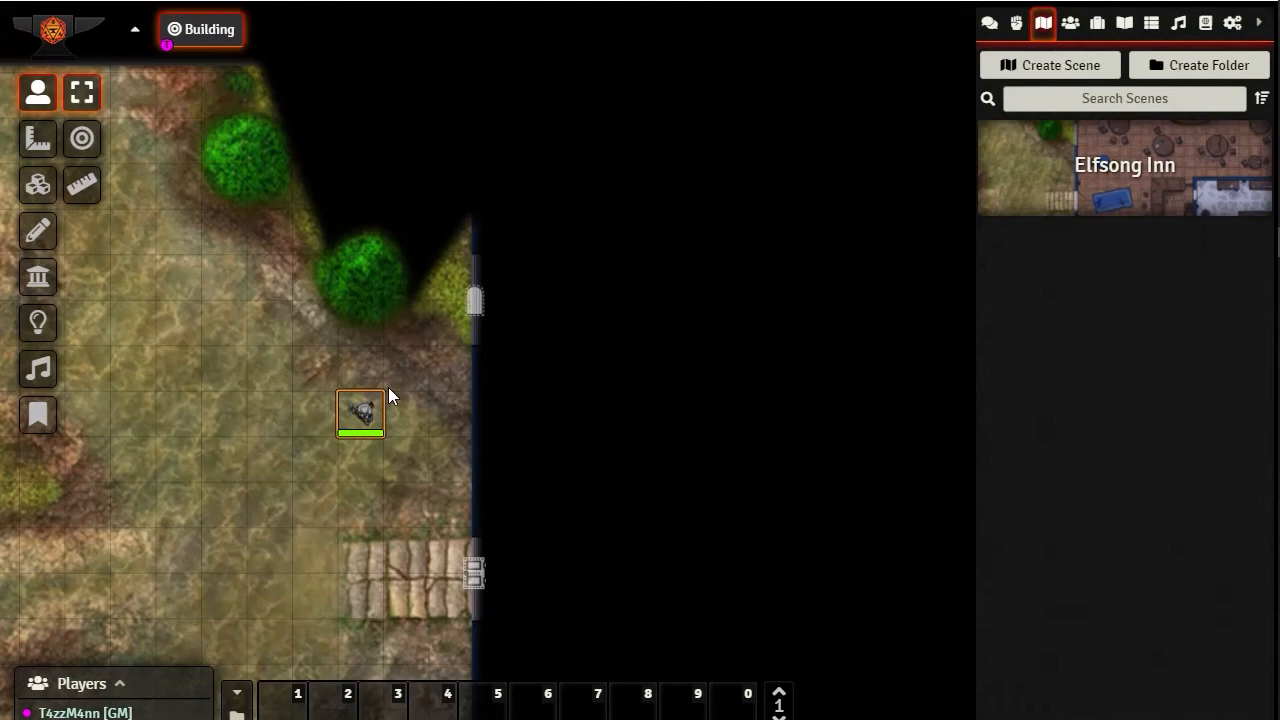
key("Up")
key("Right")
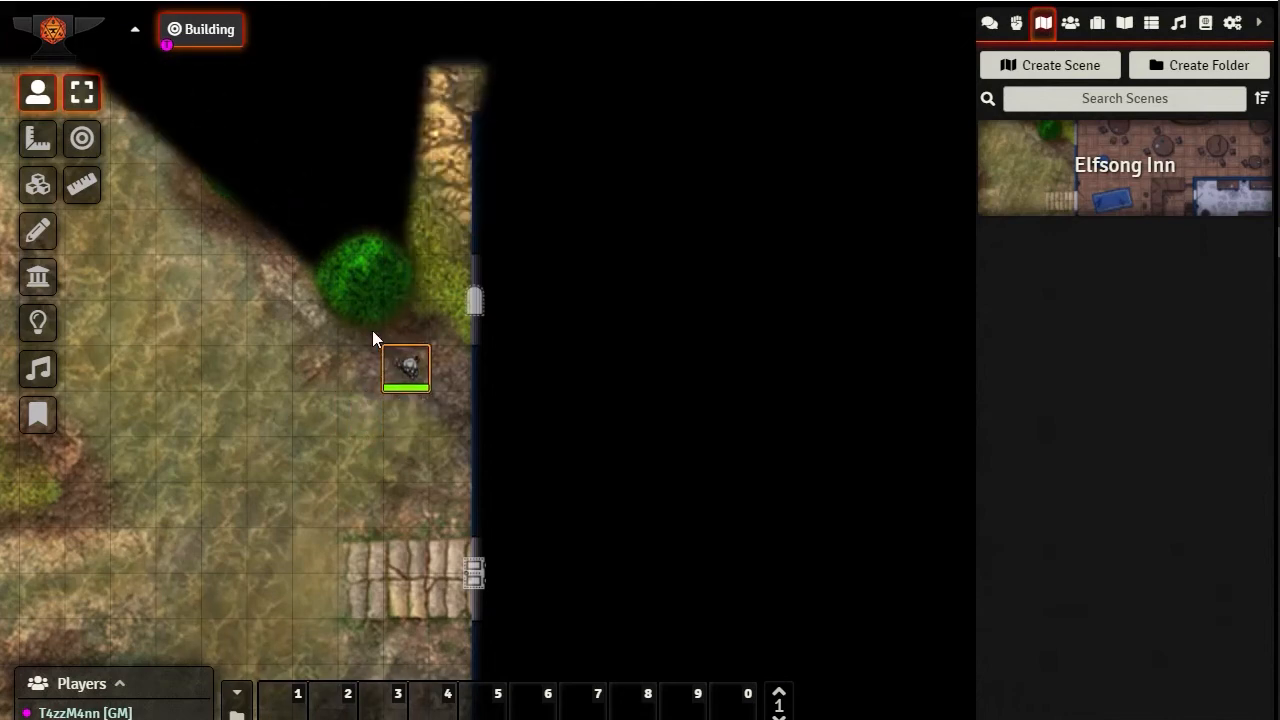
right_click(476, 303)
left_click_drag(400, 366, 406, 573)
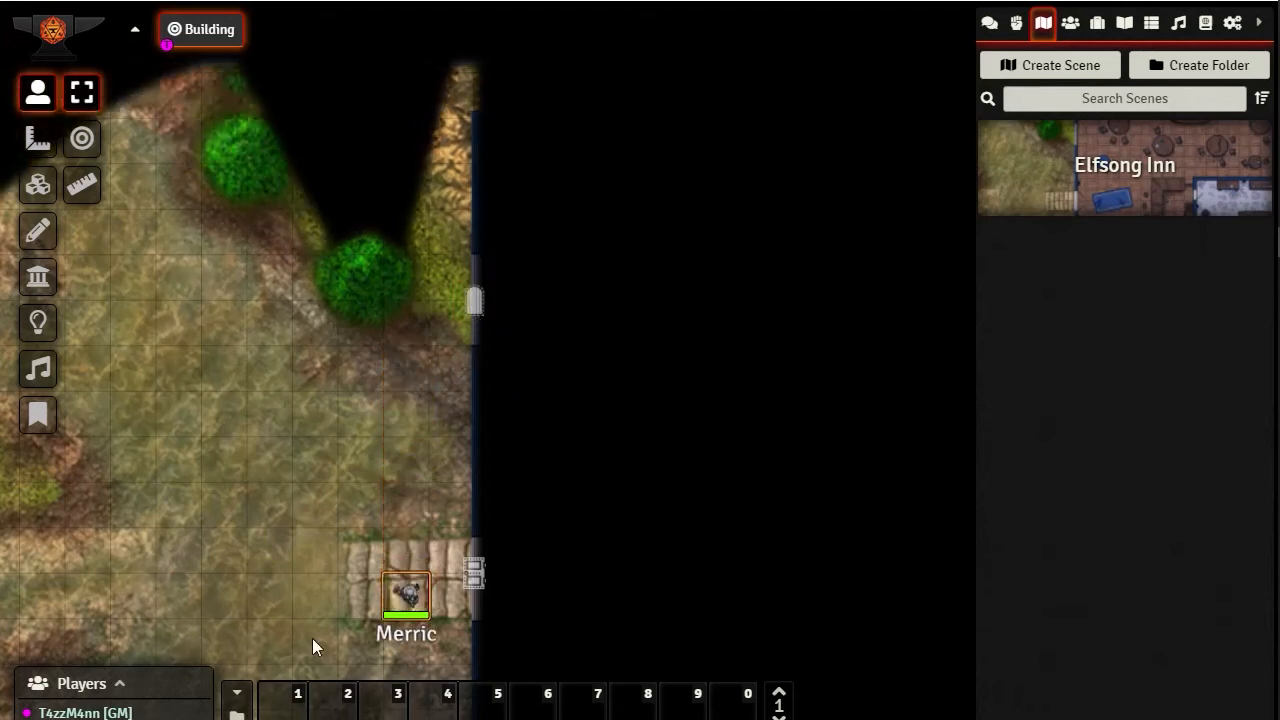
Try to open the game in Chrome from the Fvtt bookmark and at localhost:30000, and close the browser
mouse_move(1237, 188)
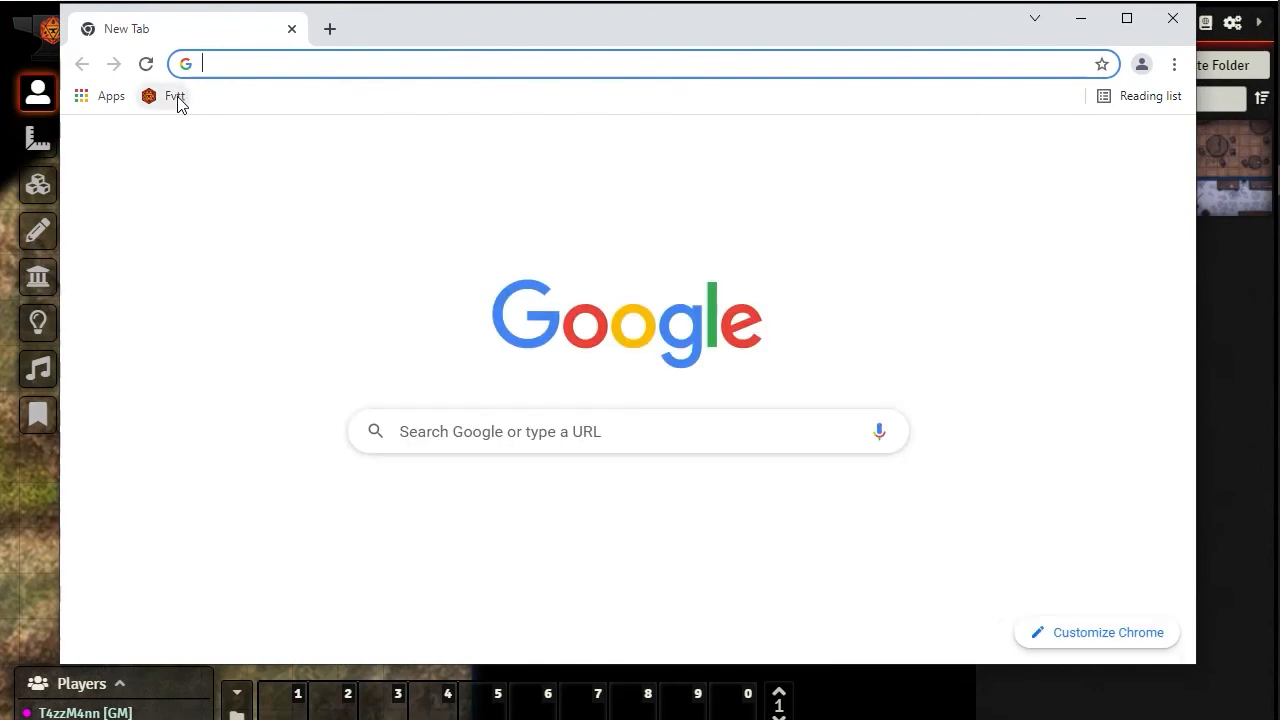
left_click(174, 98)
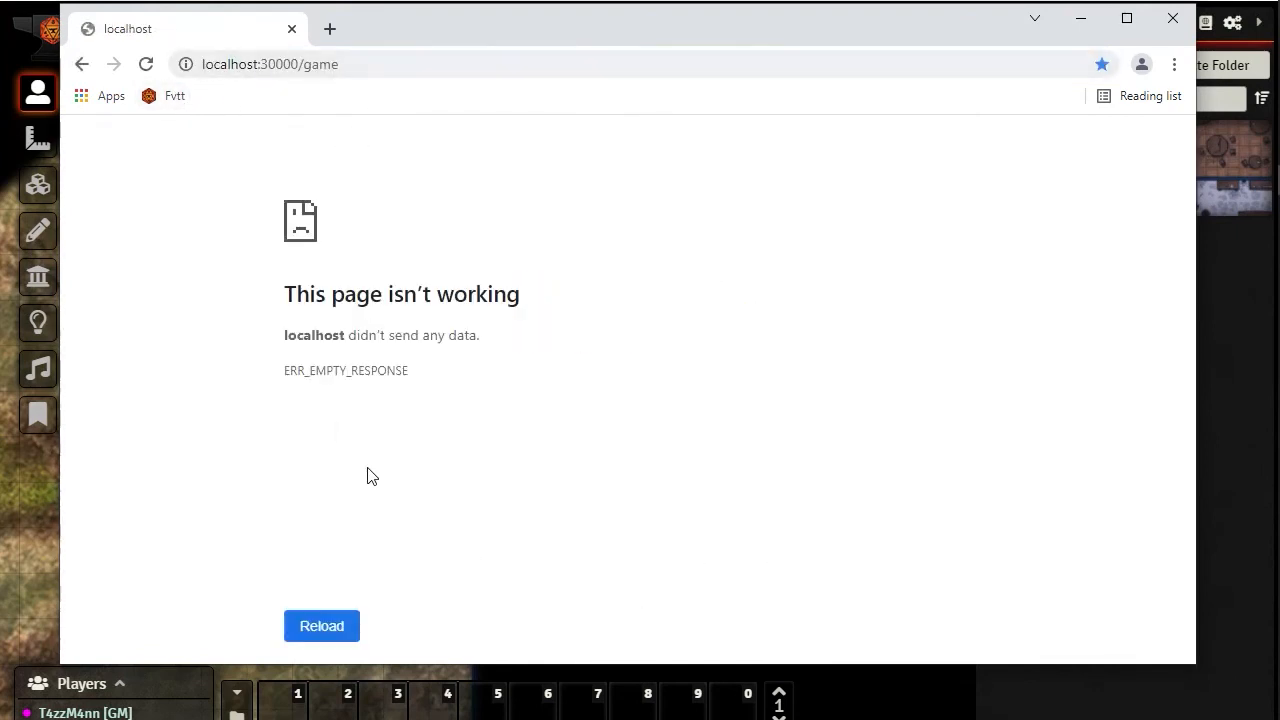
left_click(383, 64)
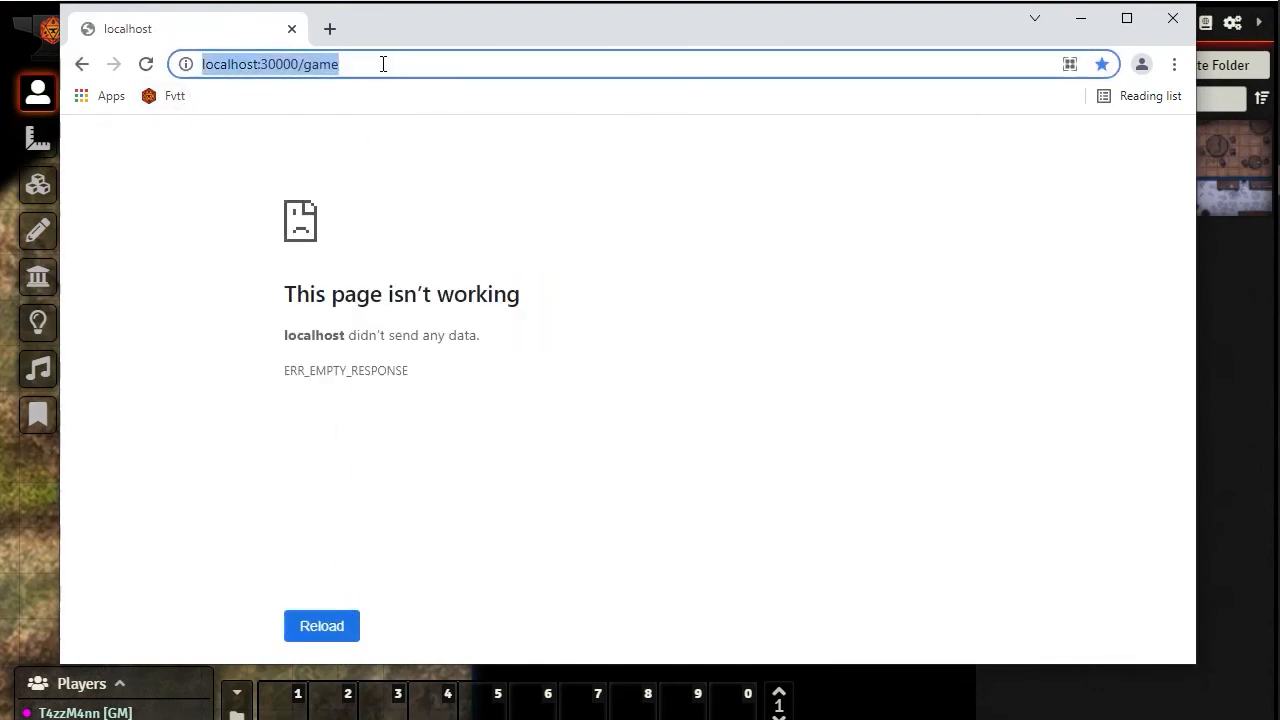
left_click(383, 64)
key("BackSpace")
key("BackSpace")
key("BackSpace")
key("BackSpace")
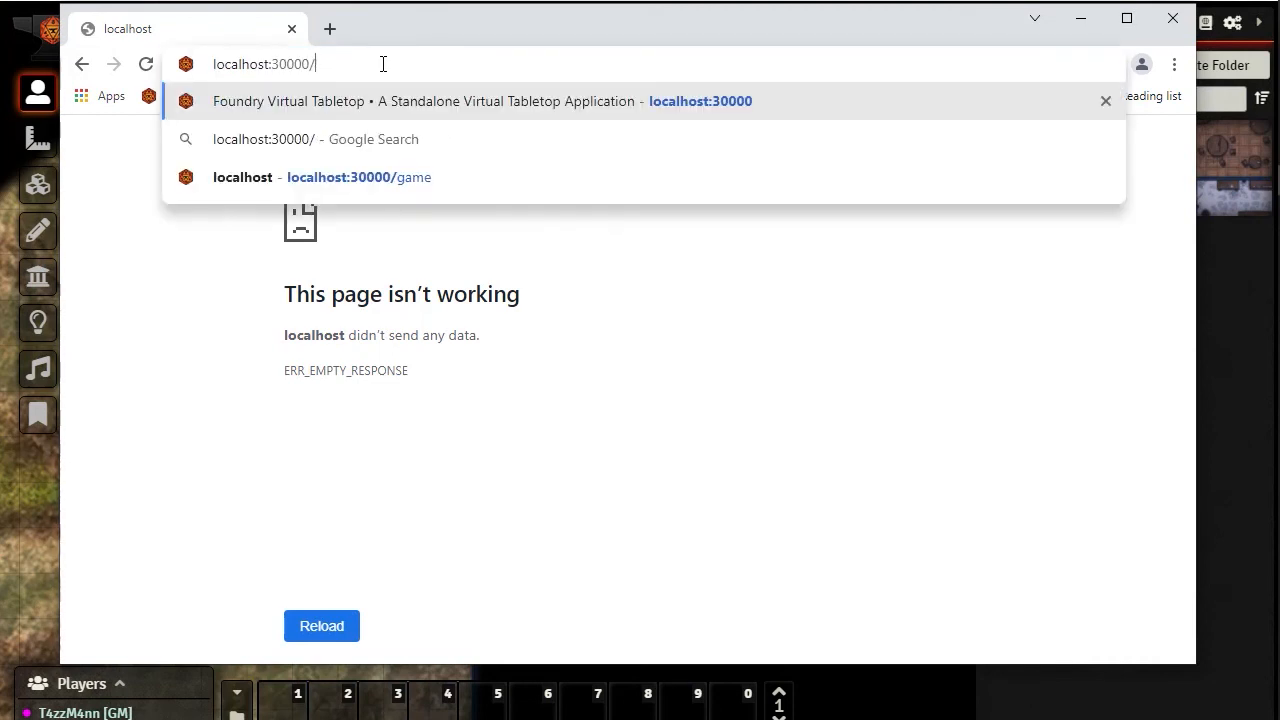
key("BackSpace")
key("Return")
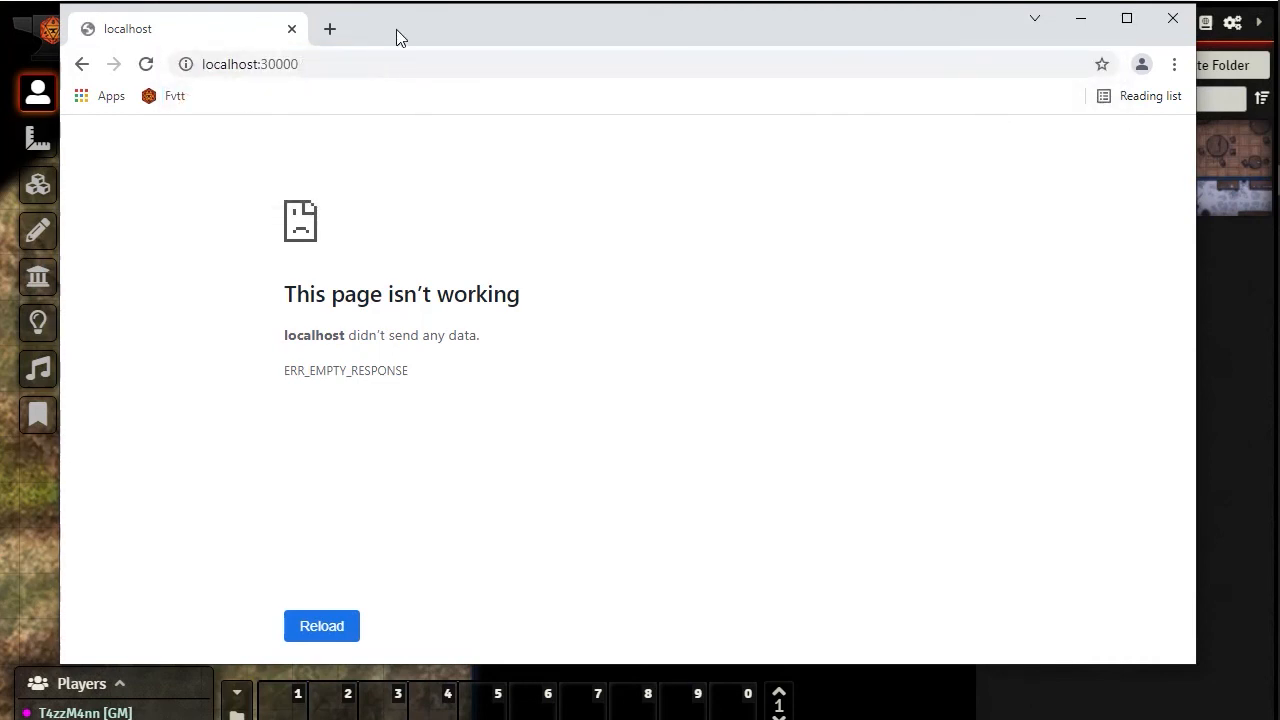
left_click(1173, 18)
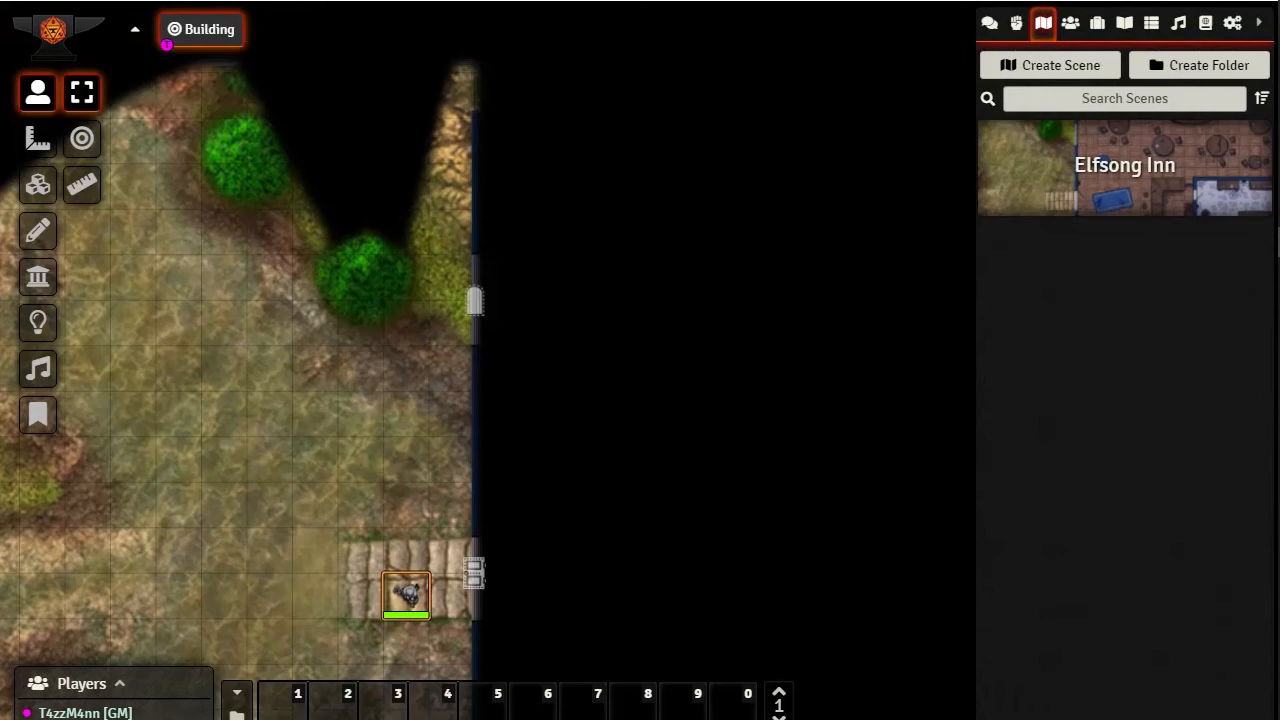
Open Command Prompt and run ipconfig to look up the machine's IPv4 address
mouse_move(1278, 715)
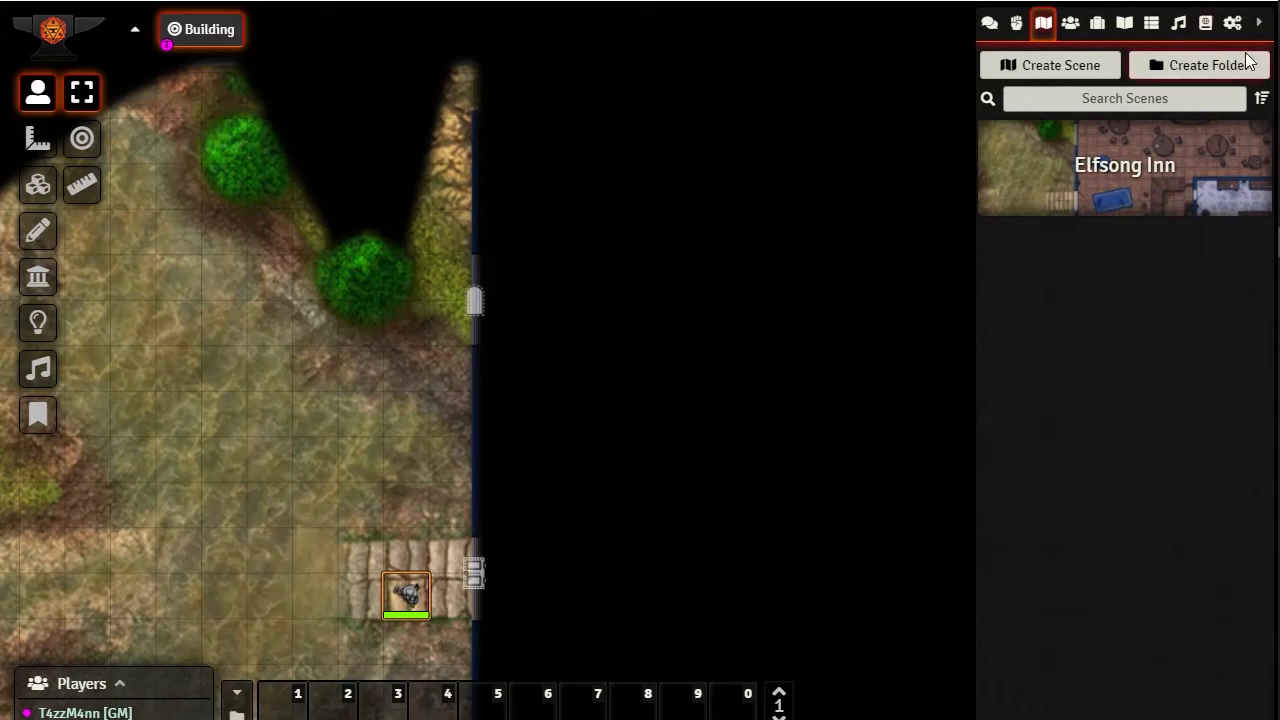
mouse_move(1278, 60)
left_click(1250, 10)
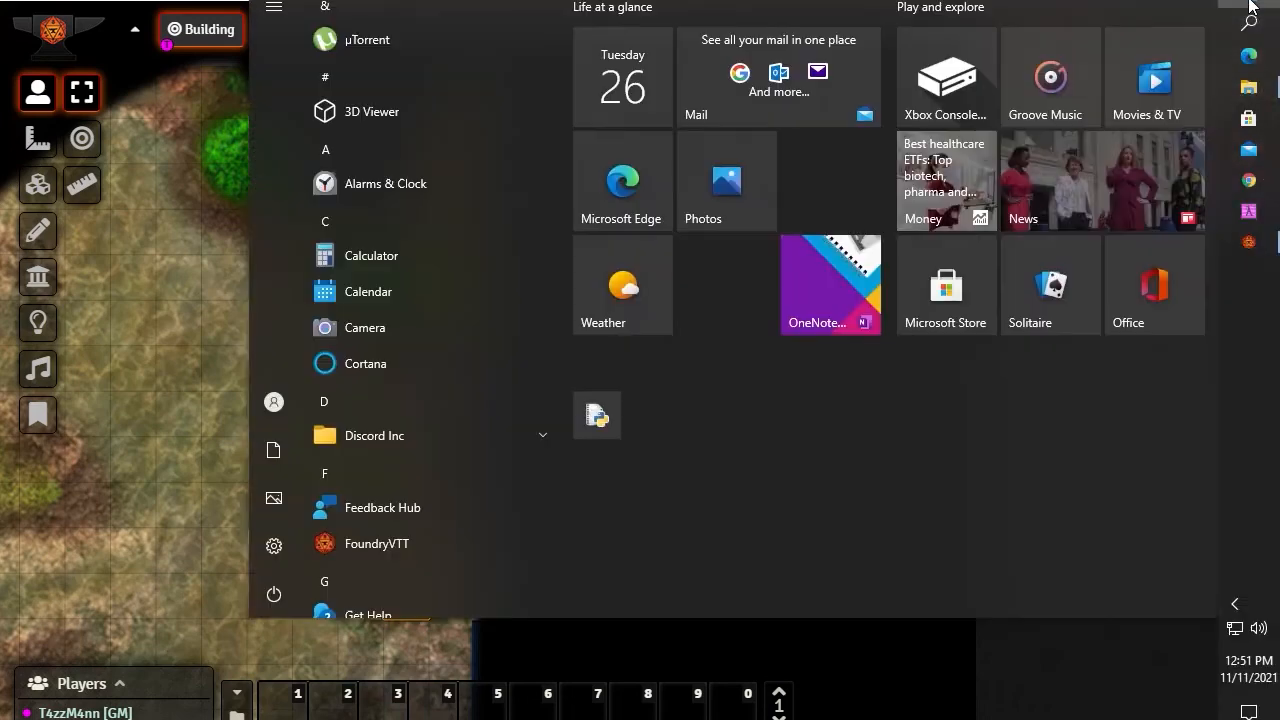
type("cmd")
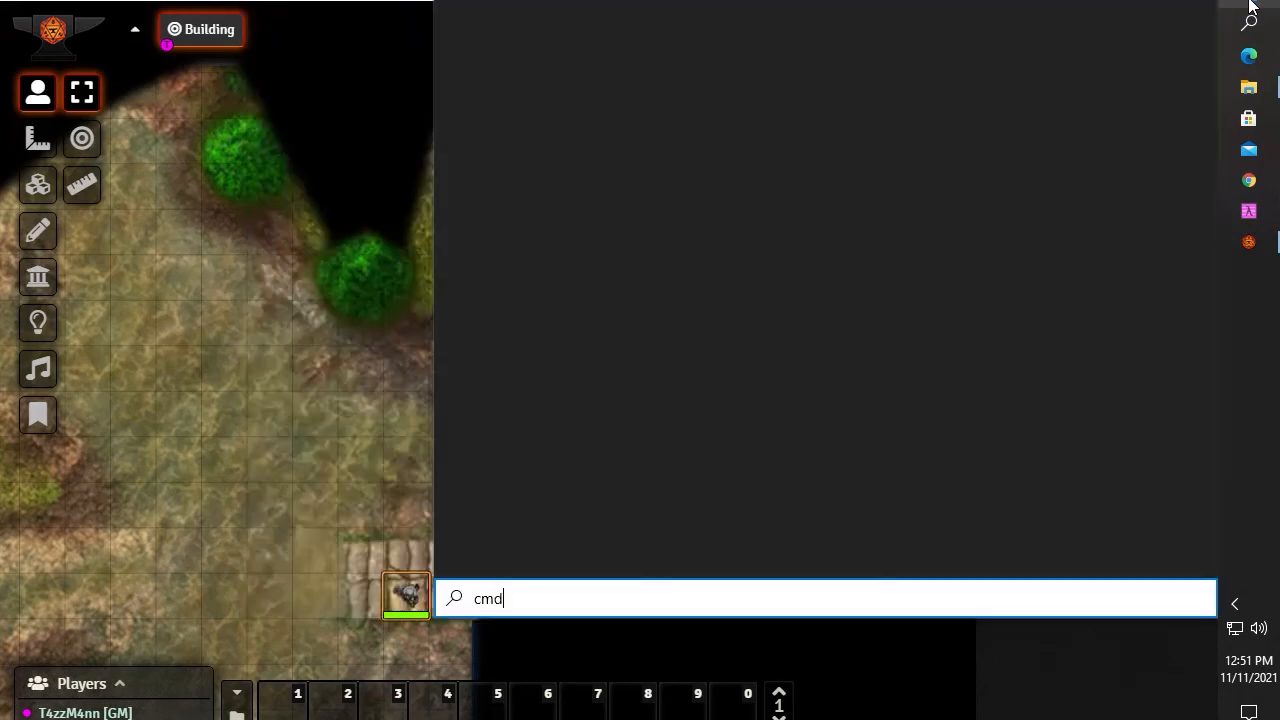
key("Return")
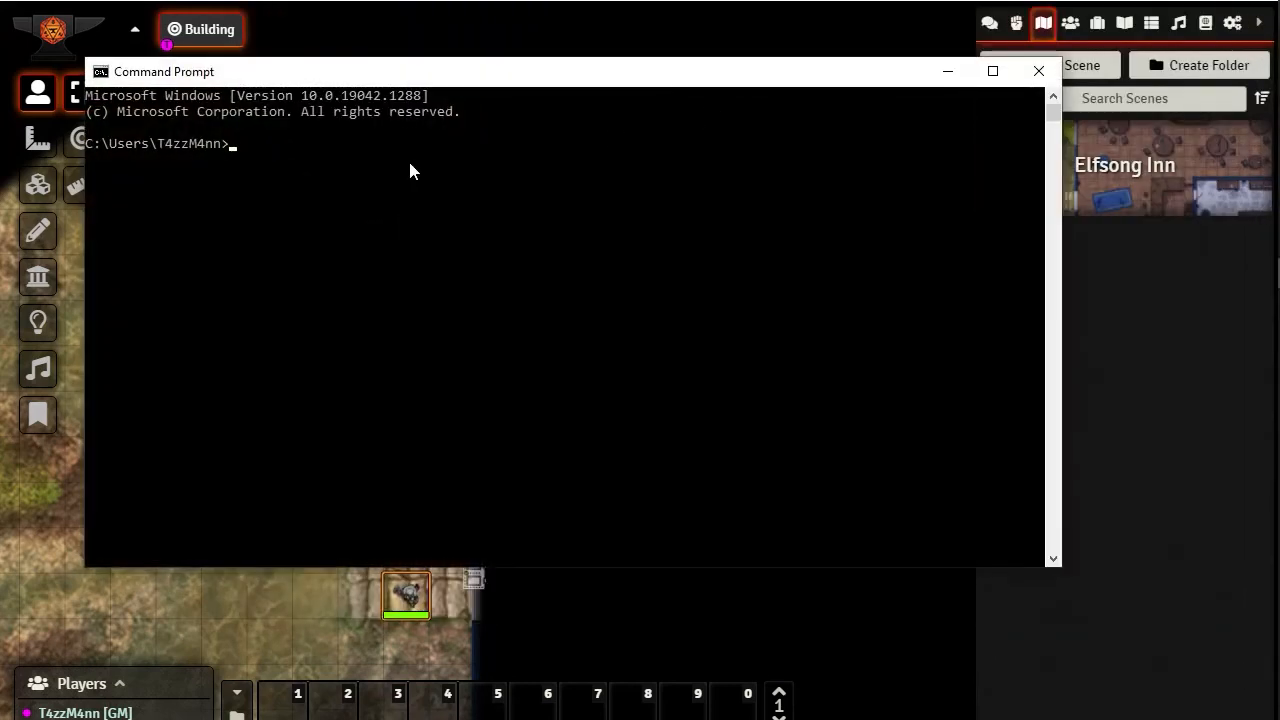
type("ipconfig")
key("Return")
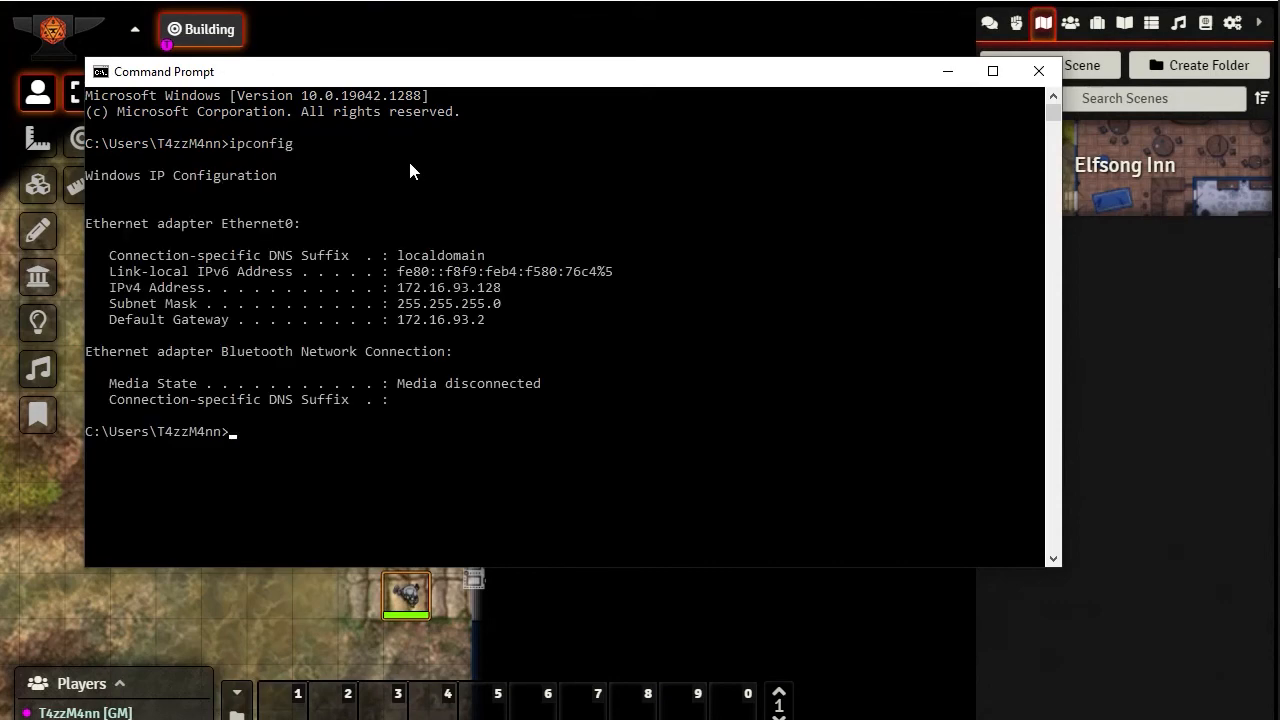
Join the Bare Bones game session as the first available player, entering the user password
mouse_move(1278, 240)
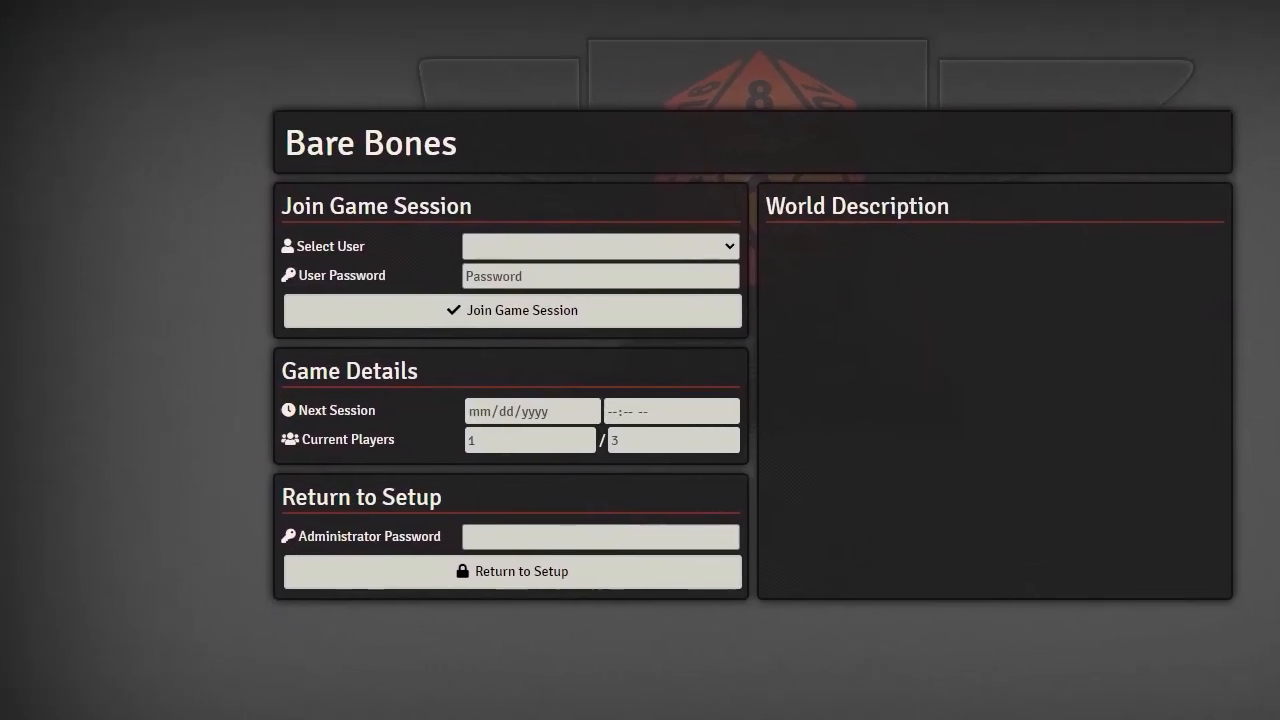
left_click(730, 244)
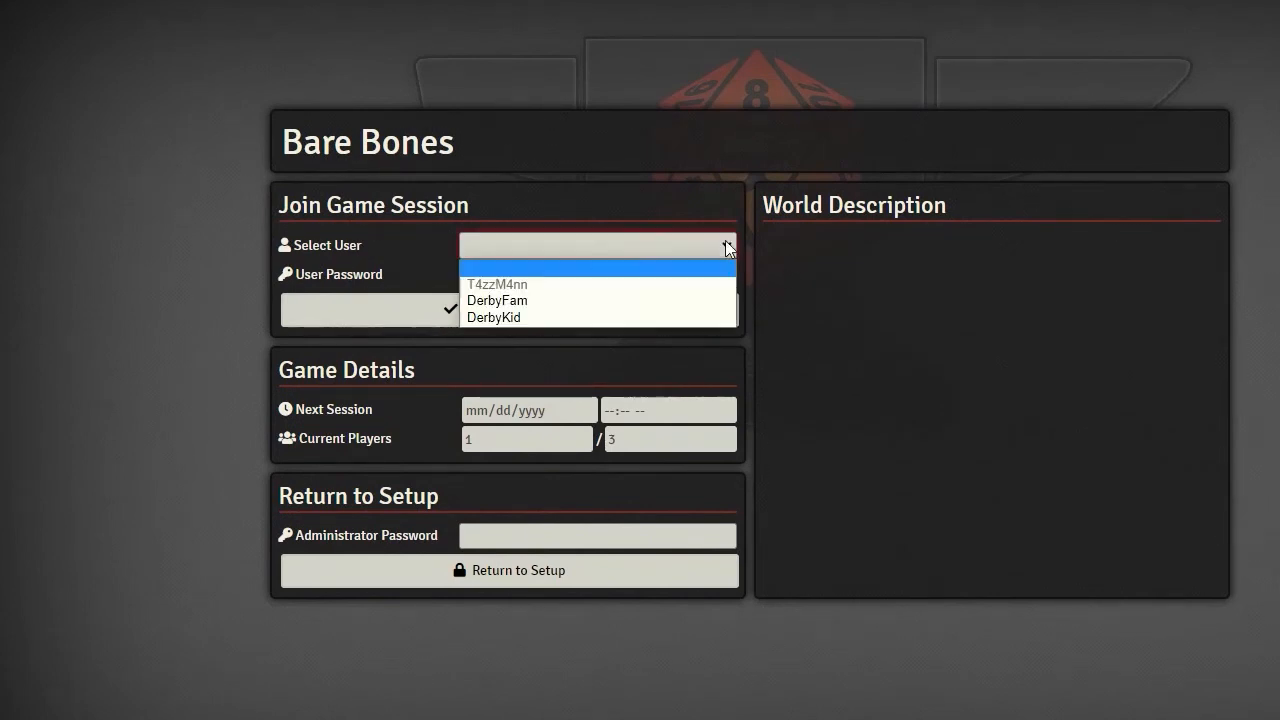
left_click(504, 298)
left_click(521, 275)
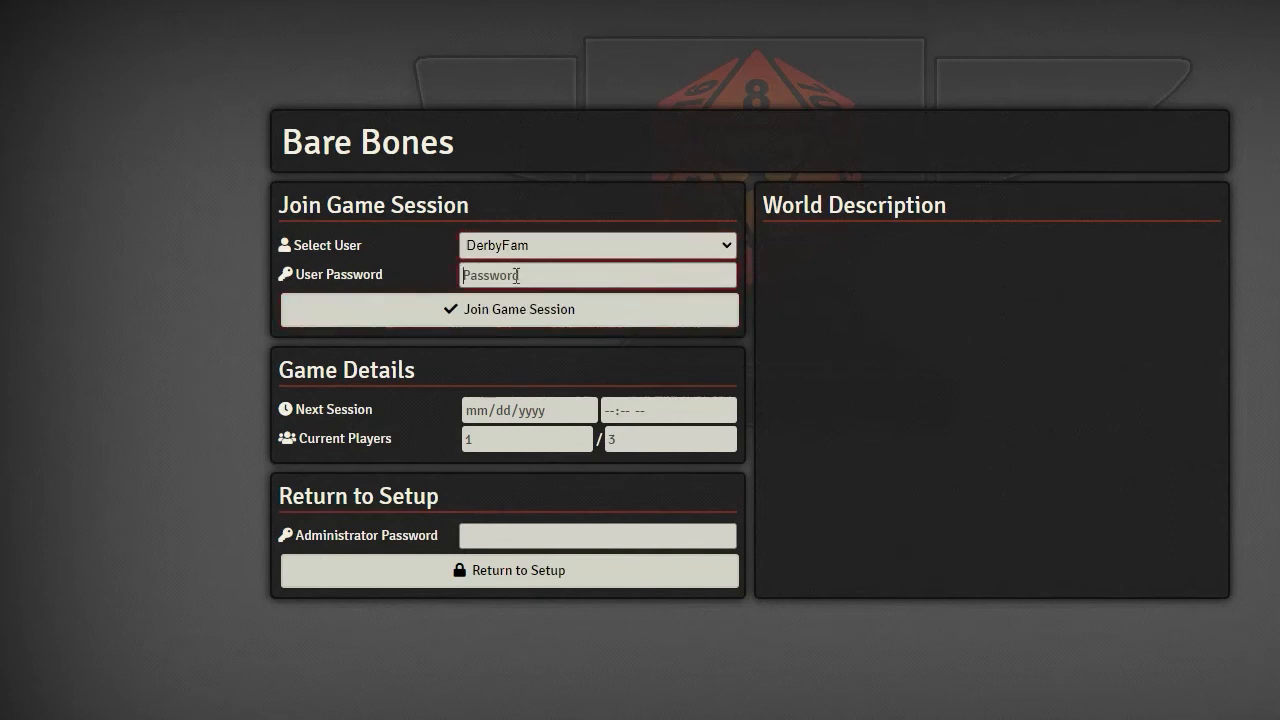
type("••••••••")
left_click(512, 316)
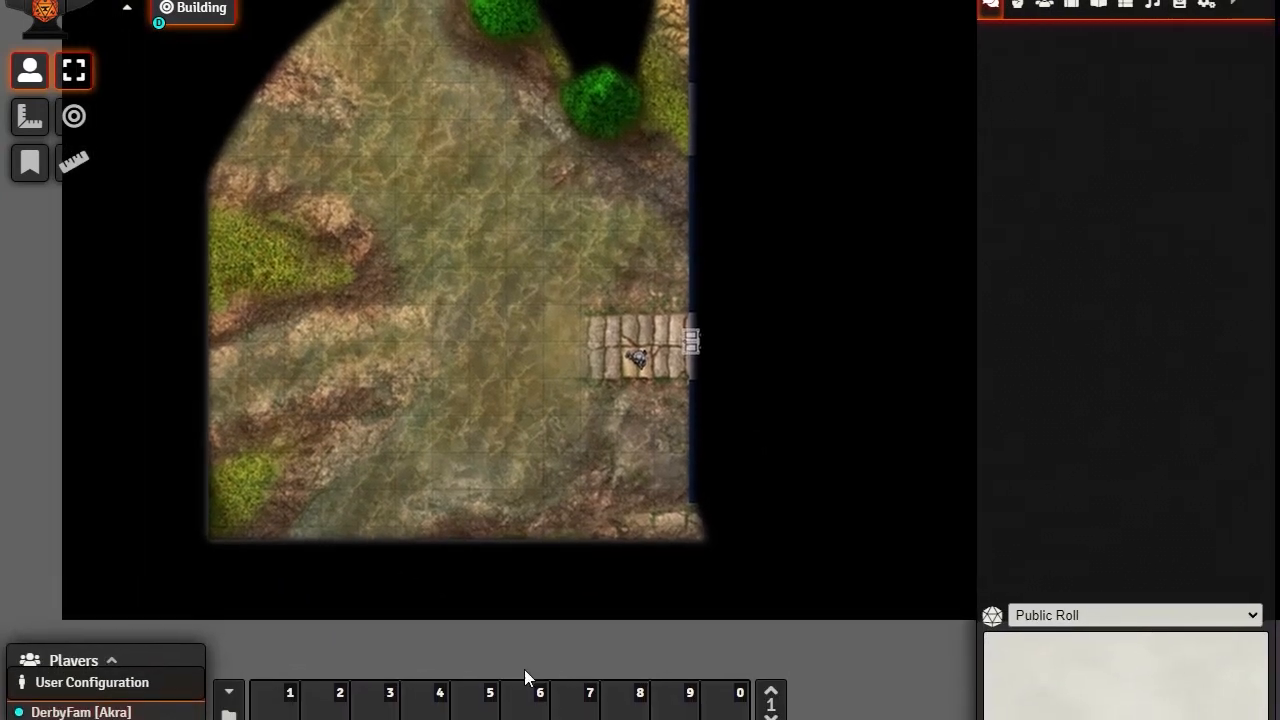
In the player's user configuration, release Akra, select Merric (Halfling Barbarian) as the character, and save
right_click(86, 714)
left_click(83, 683)
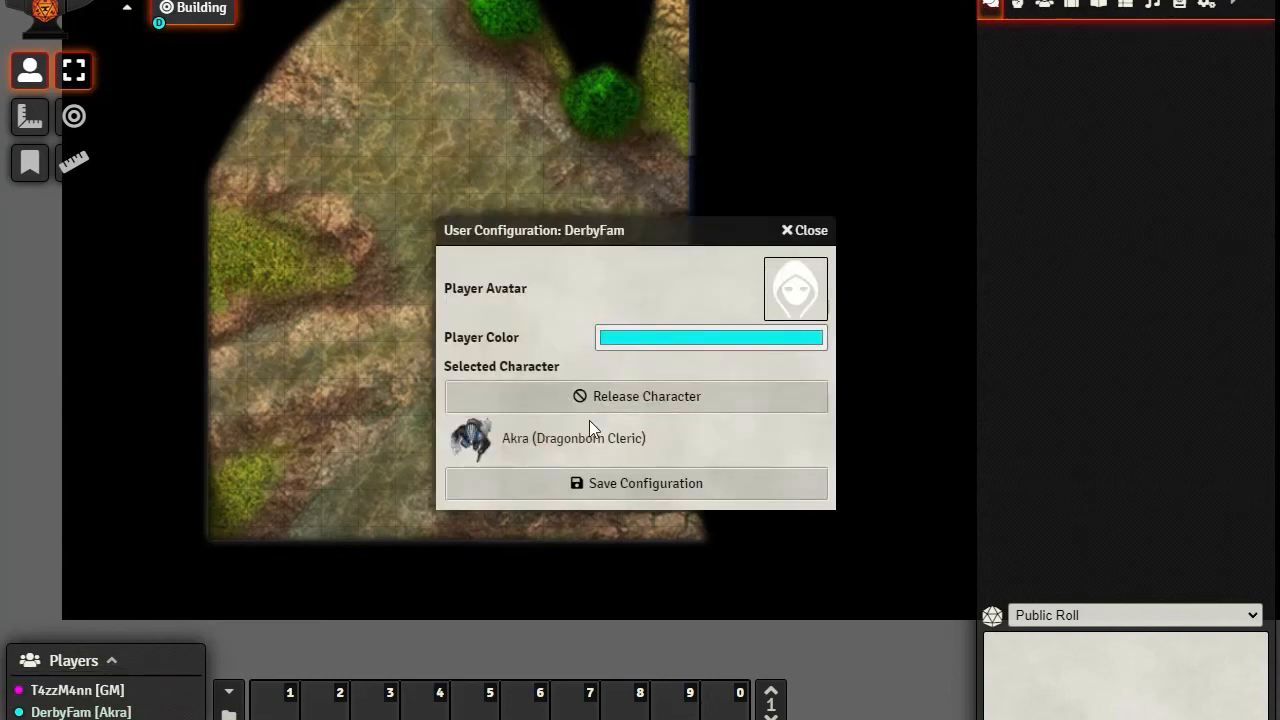
left_click(661, 392)
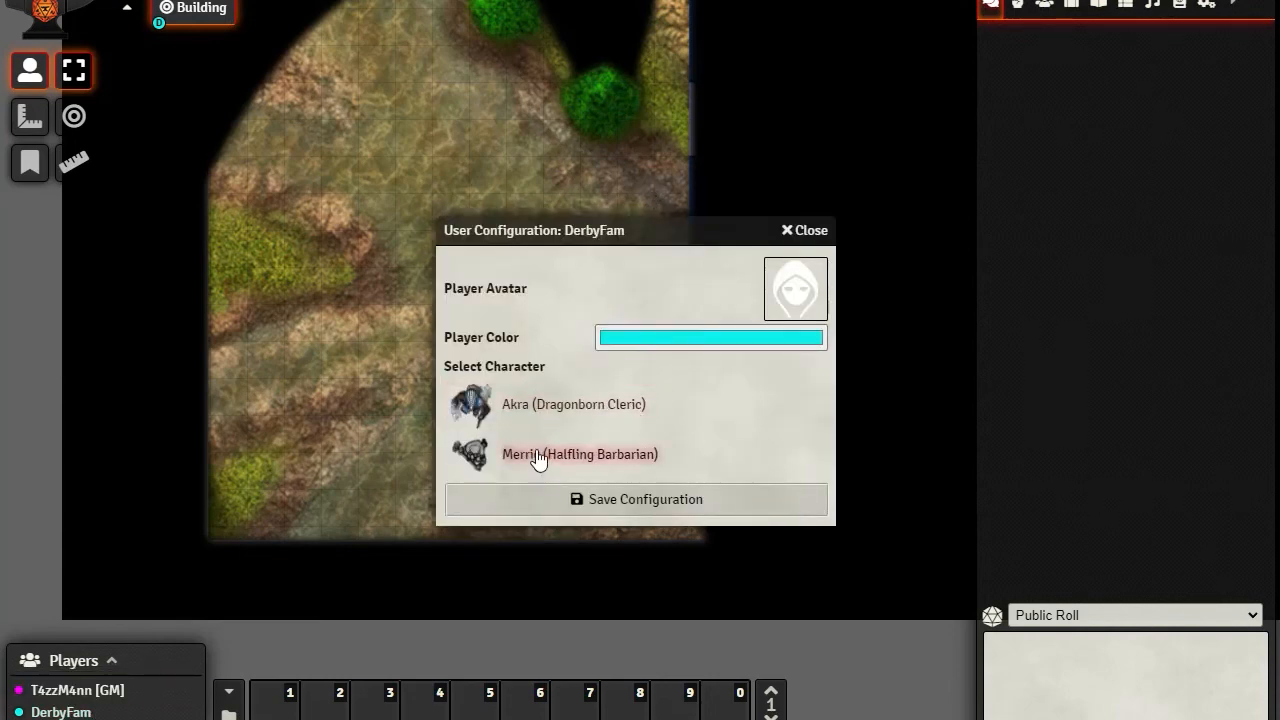
left_click_drag(590, 230, 989, 160)
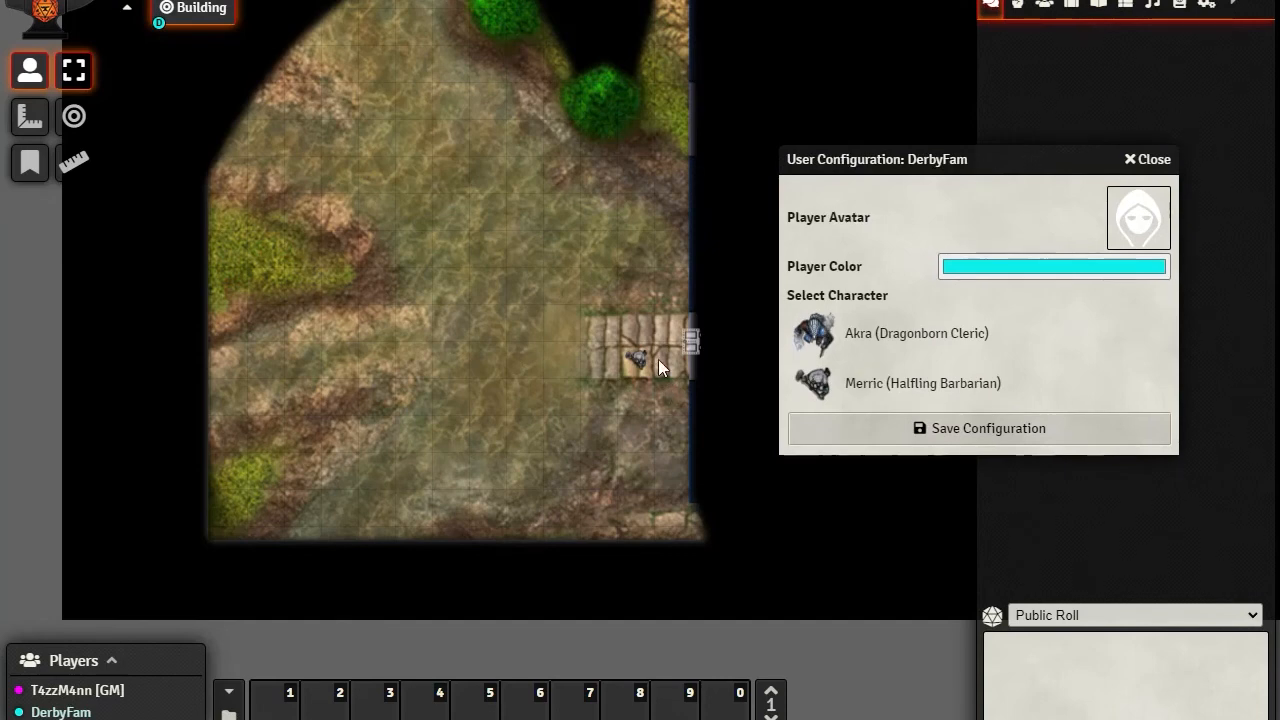
left_click(912, 396)
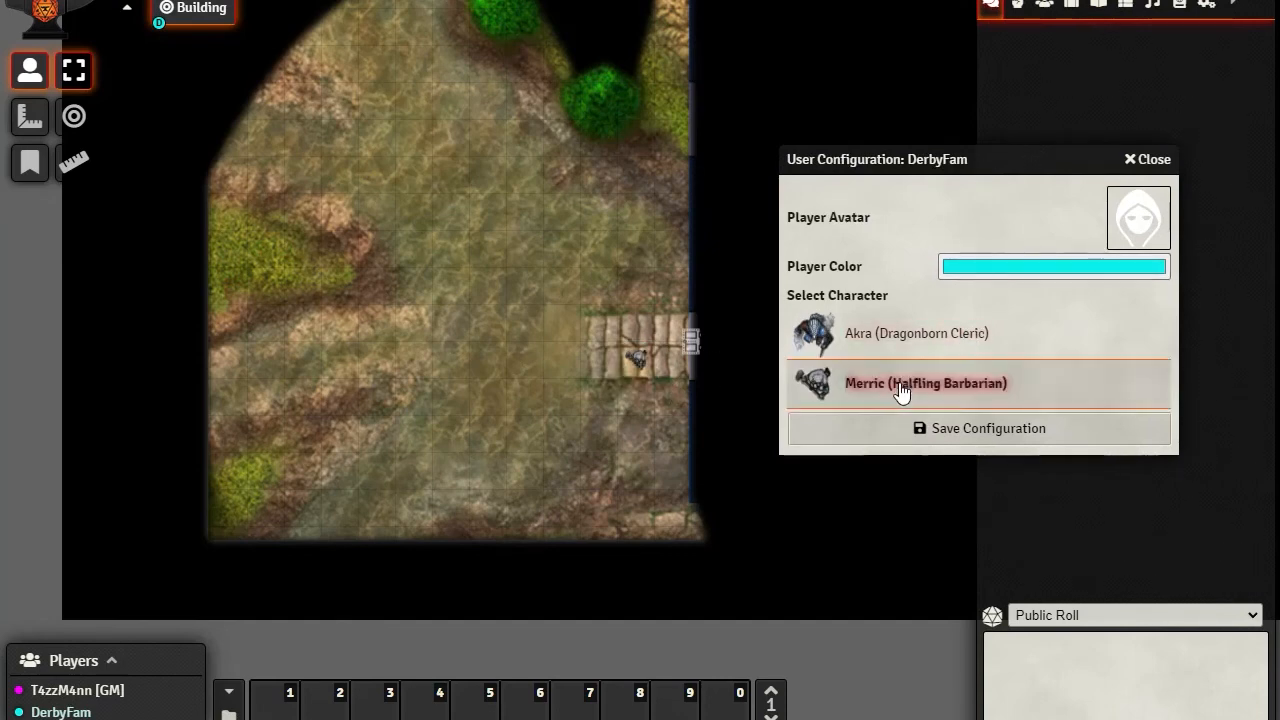
left_click(943, 432)
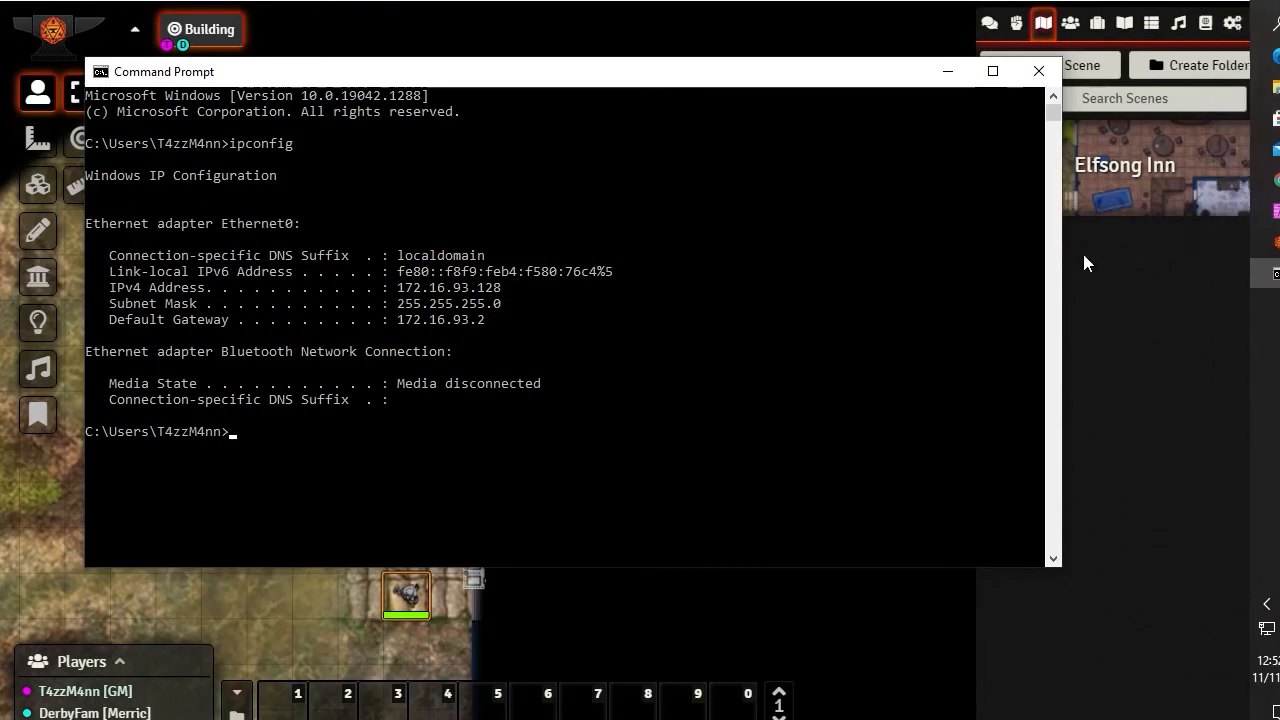
Back in the GM session, close Command Prompt and give the connected player Owner permission on the Merric (Halfling Barbarian) actor
left_click(1044, 68)
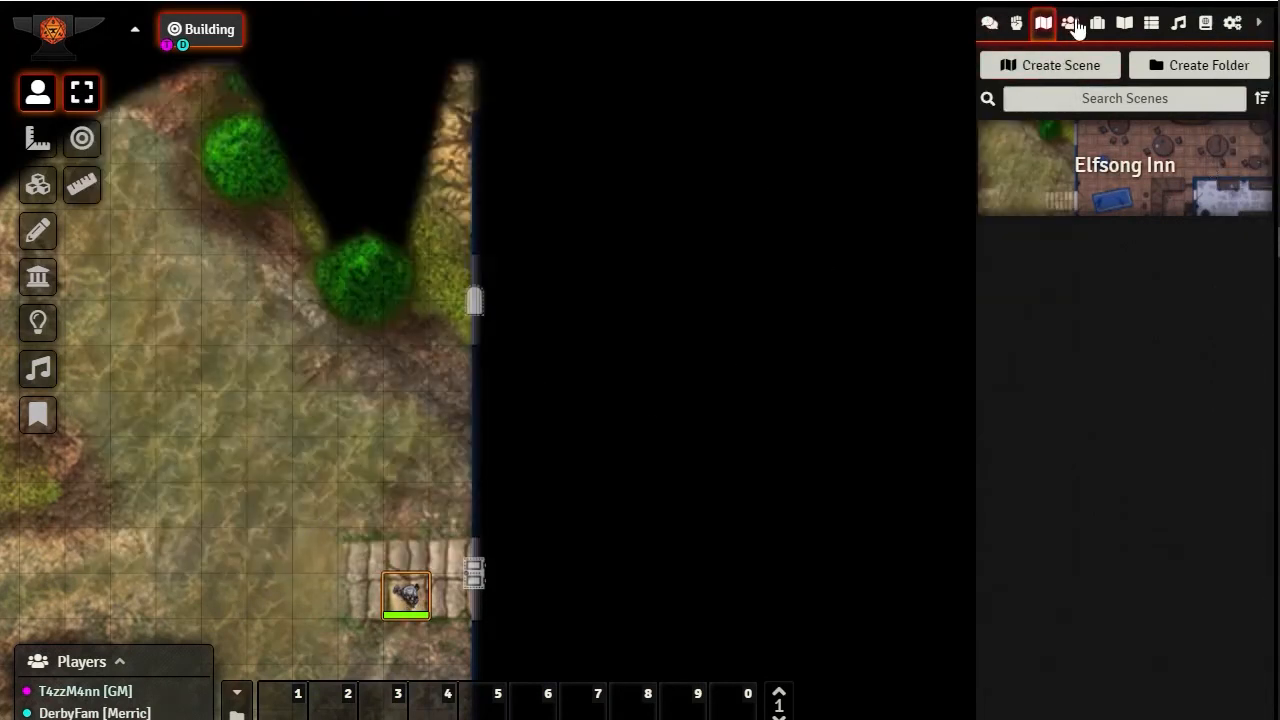
left_click(1070, 22)
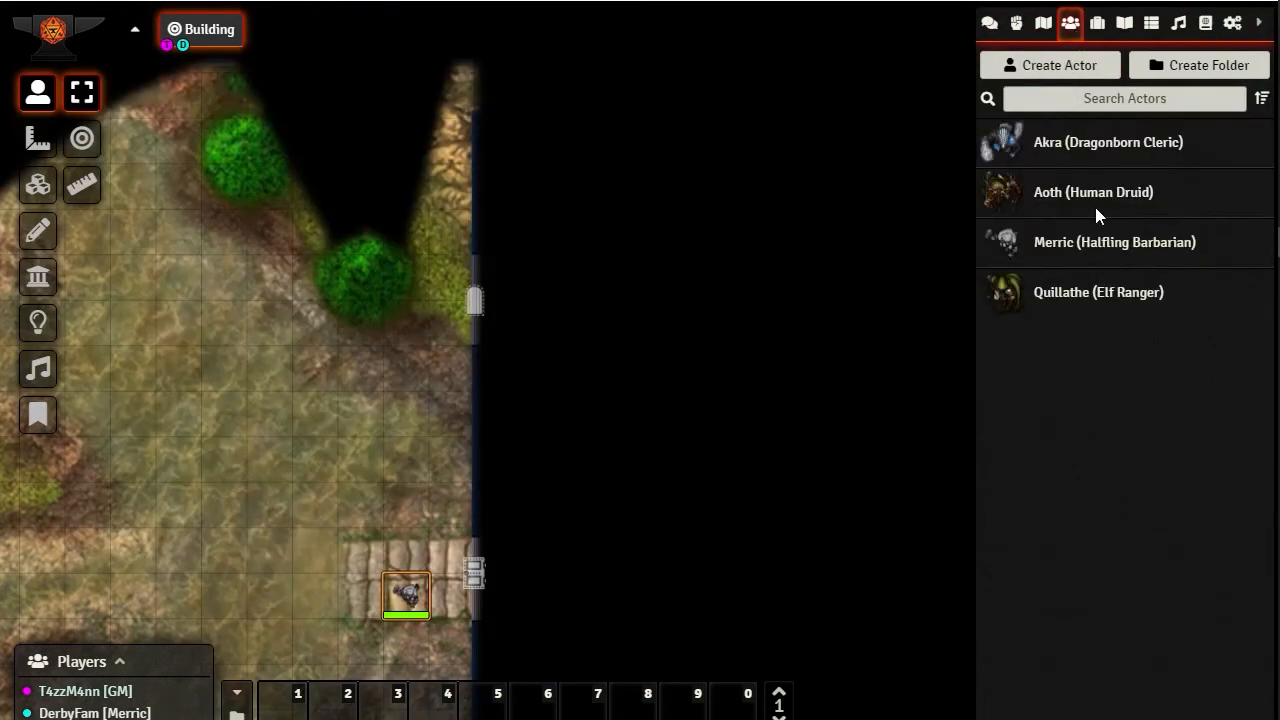
right_click(1057, 246)
left_click(1065, 415)
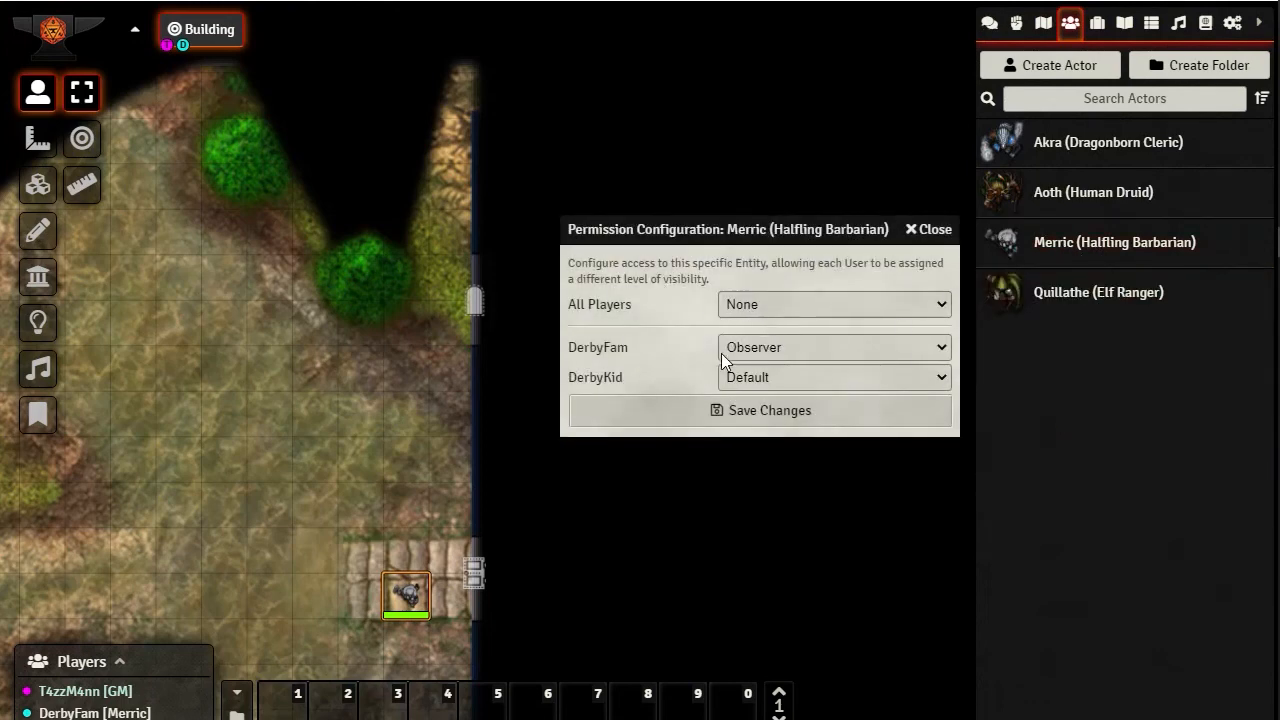
left_click(813, 347)
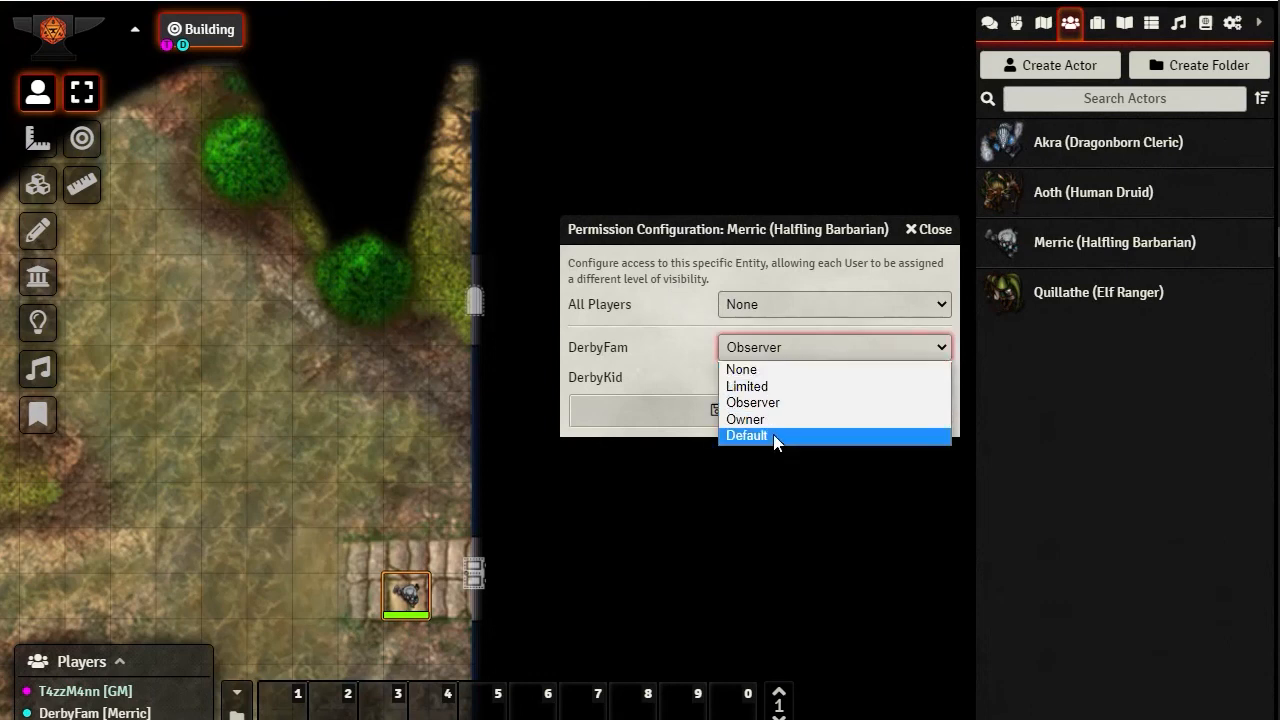
left_click(745, 419)
left_click(730, 414)
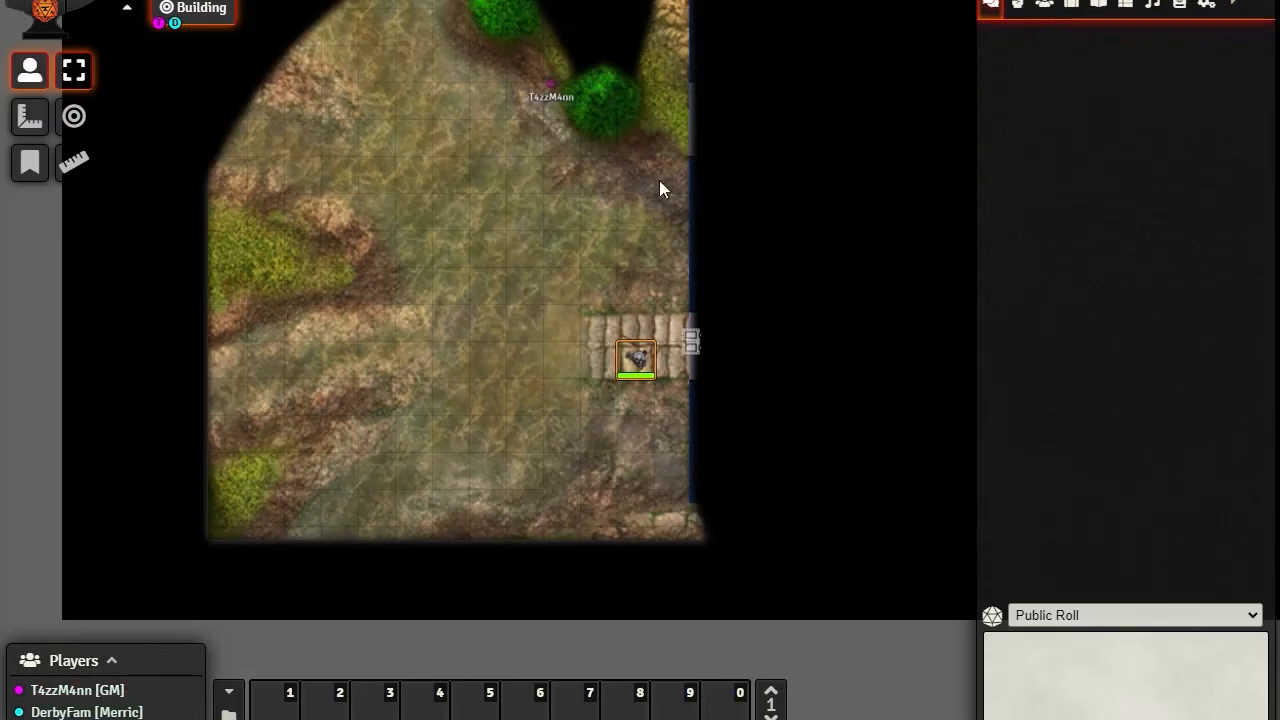
In the player's session, walk Merric's token north to the lower tree's east side, back west beneath it, and southwest onto open ground
key("Up")
key("Up")
key("Up")
key("Up")
key("Up")
key("Up")
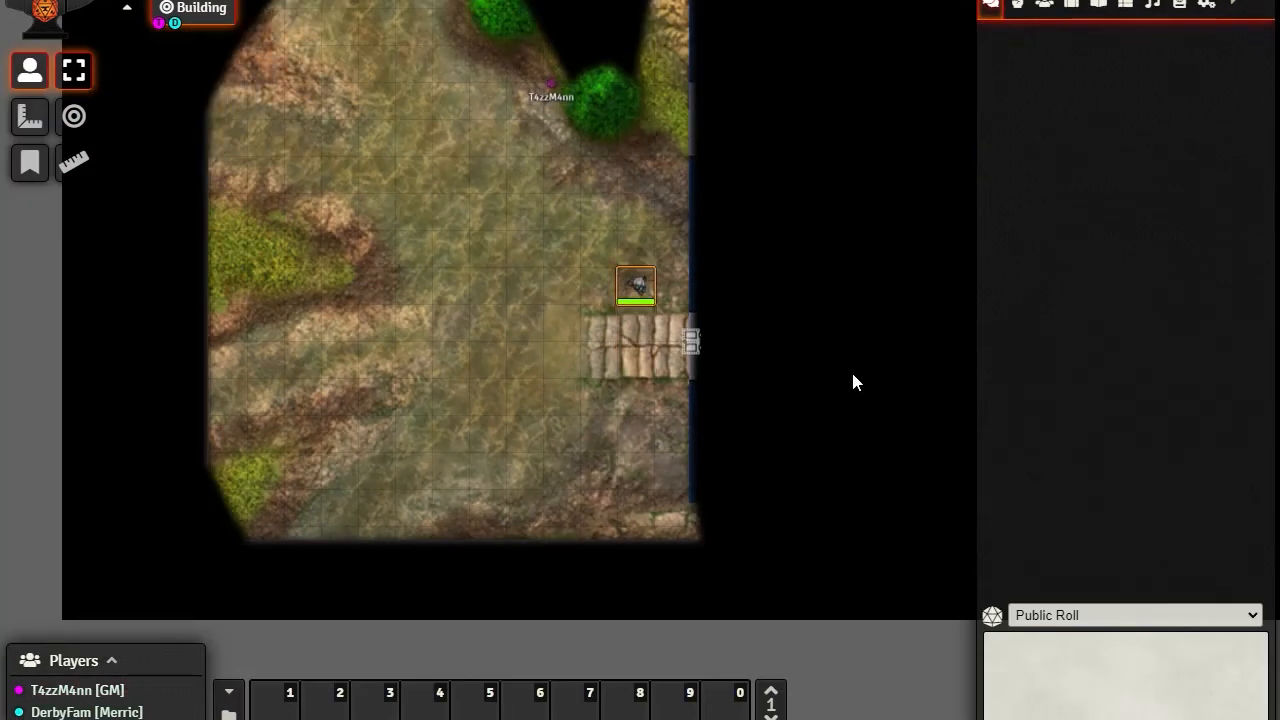
key("Right")
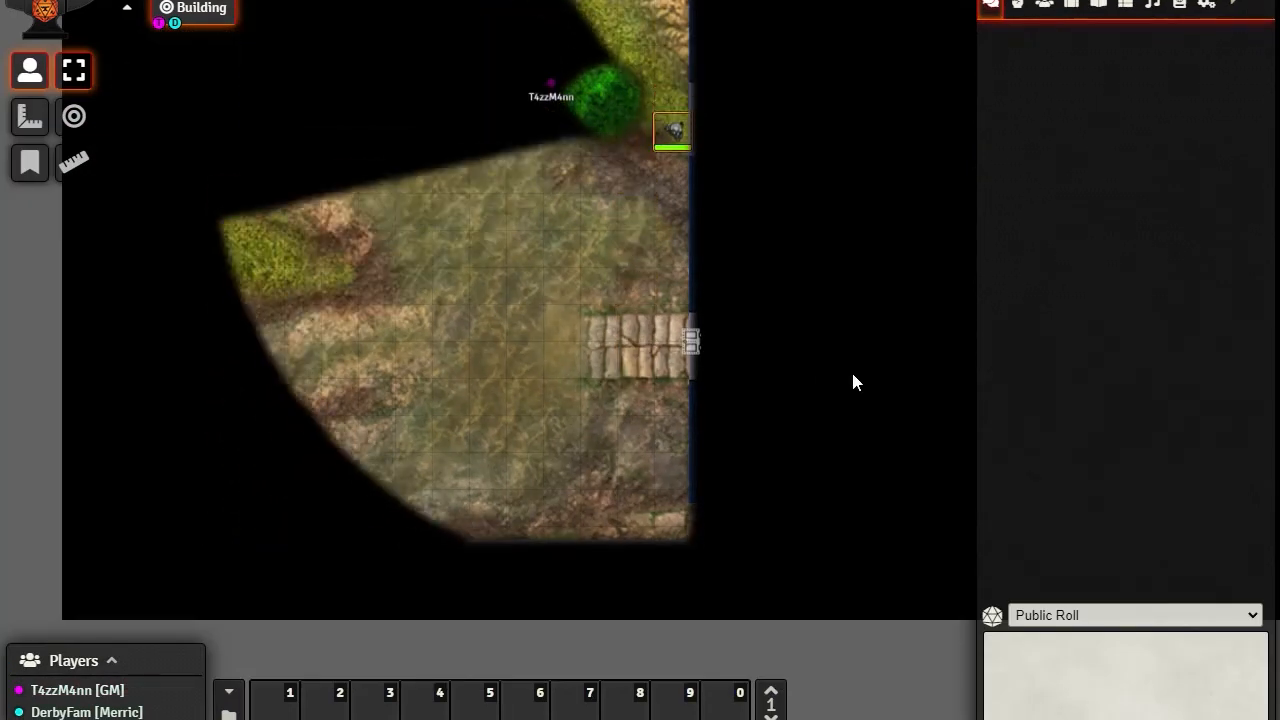
key("Left")
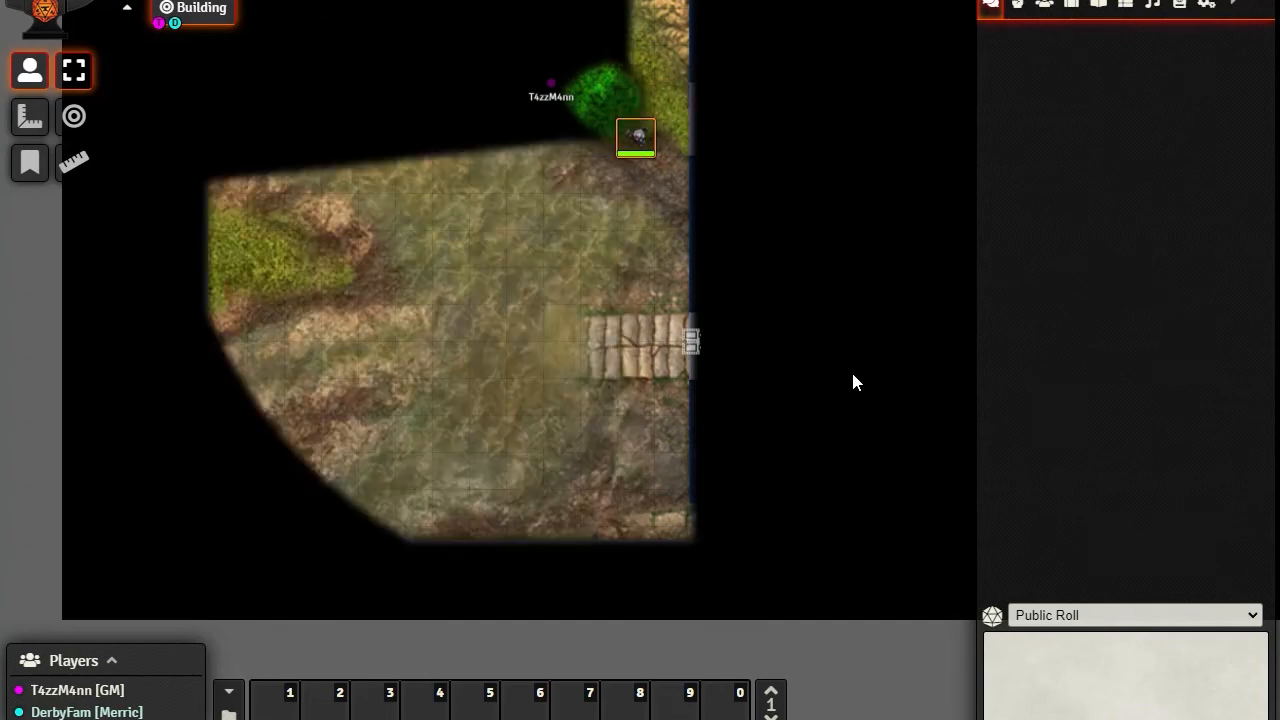
key("Left")
key("Up")
key("Down")
key("Down")
key("Down")
key("Left")
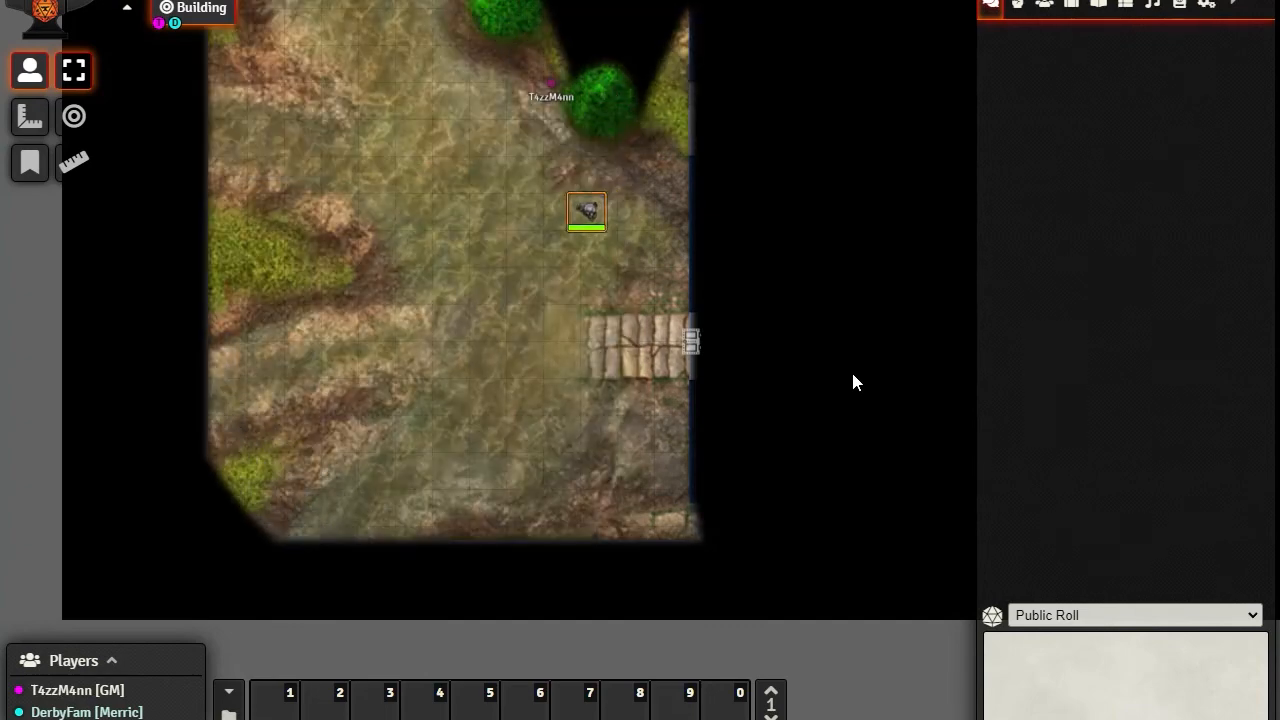
In the player's session, walk Merric's token south onto the stone path and open the door in the building's west wall
key("Right")
key("Down")
key("Down")
key("Down")
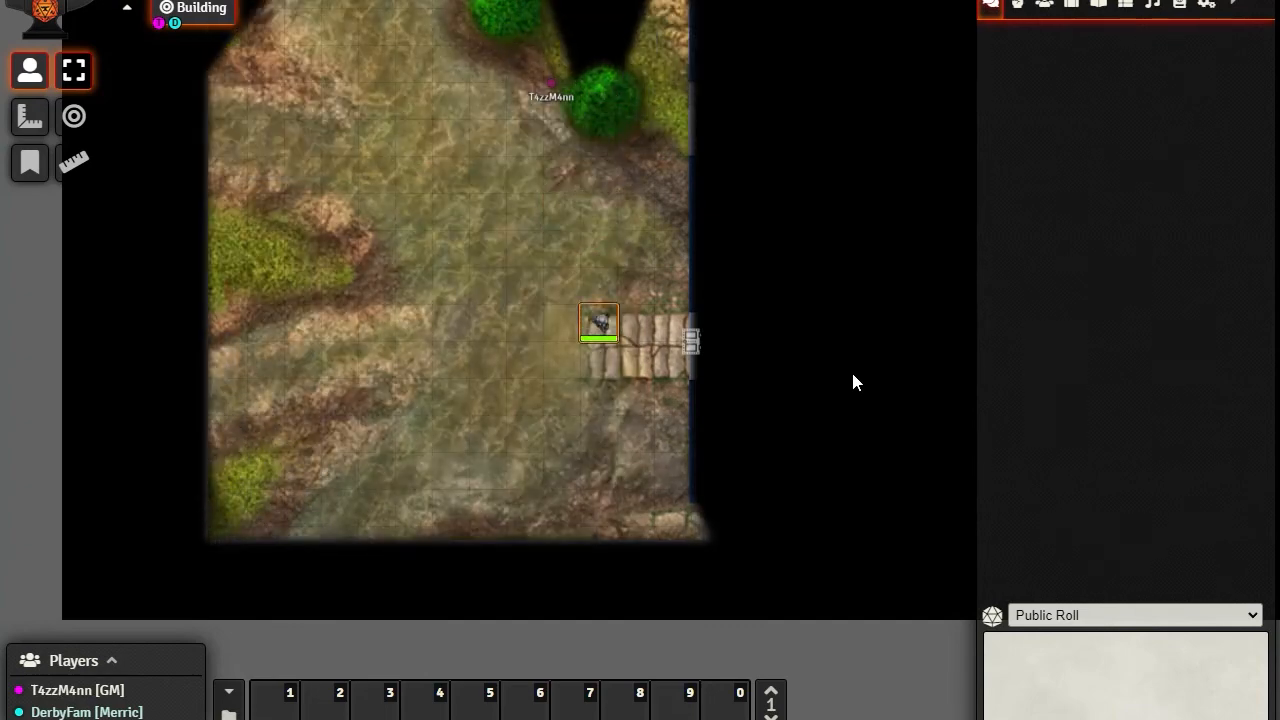
key("Down")
left_click(691, 341)
left_click(693, 343)
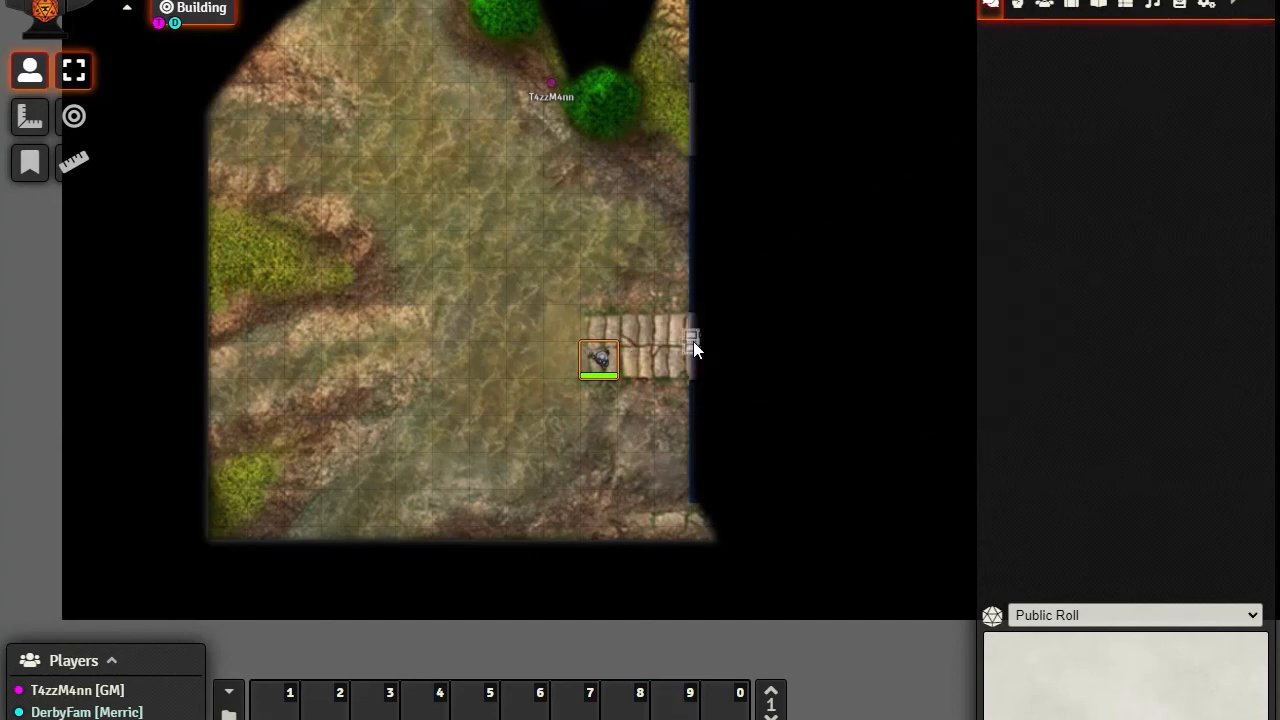
left_click(693, 341)
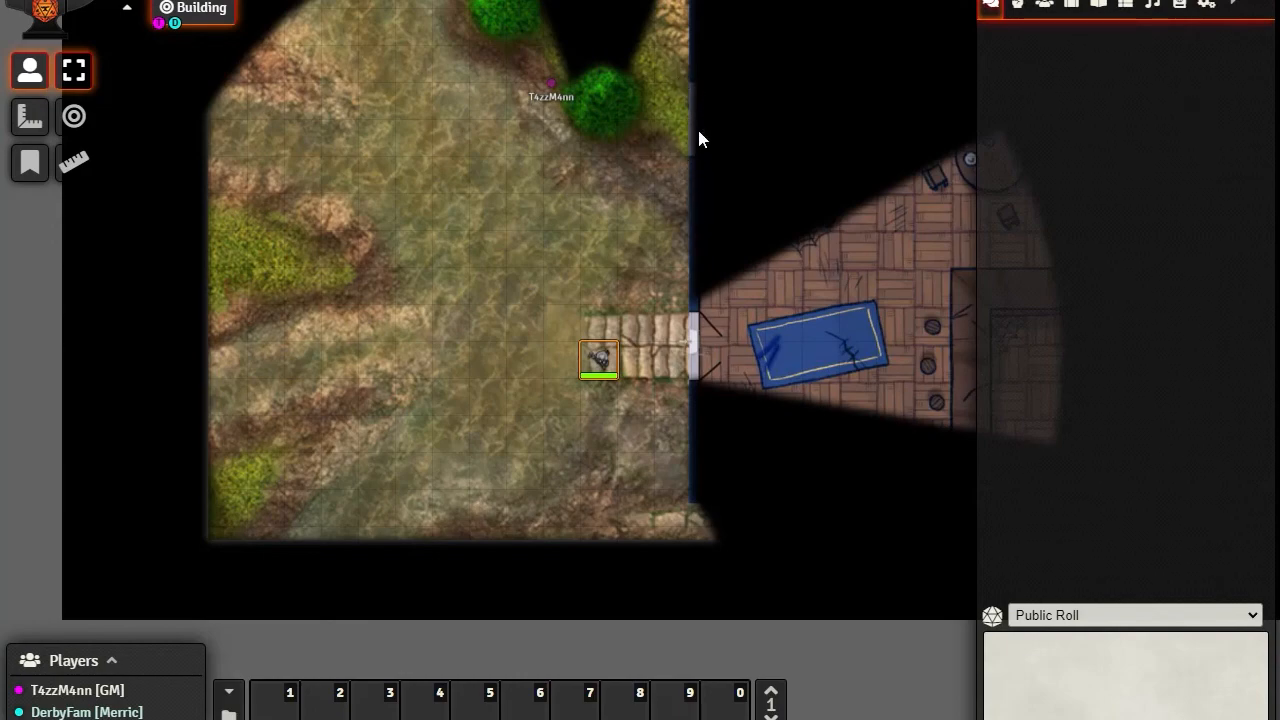
Examine the west window beside the lower tree in the player's view, and open its secret door in the GM session
scroll(692, 208, "up", 5)
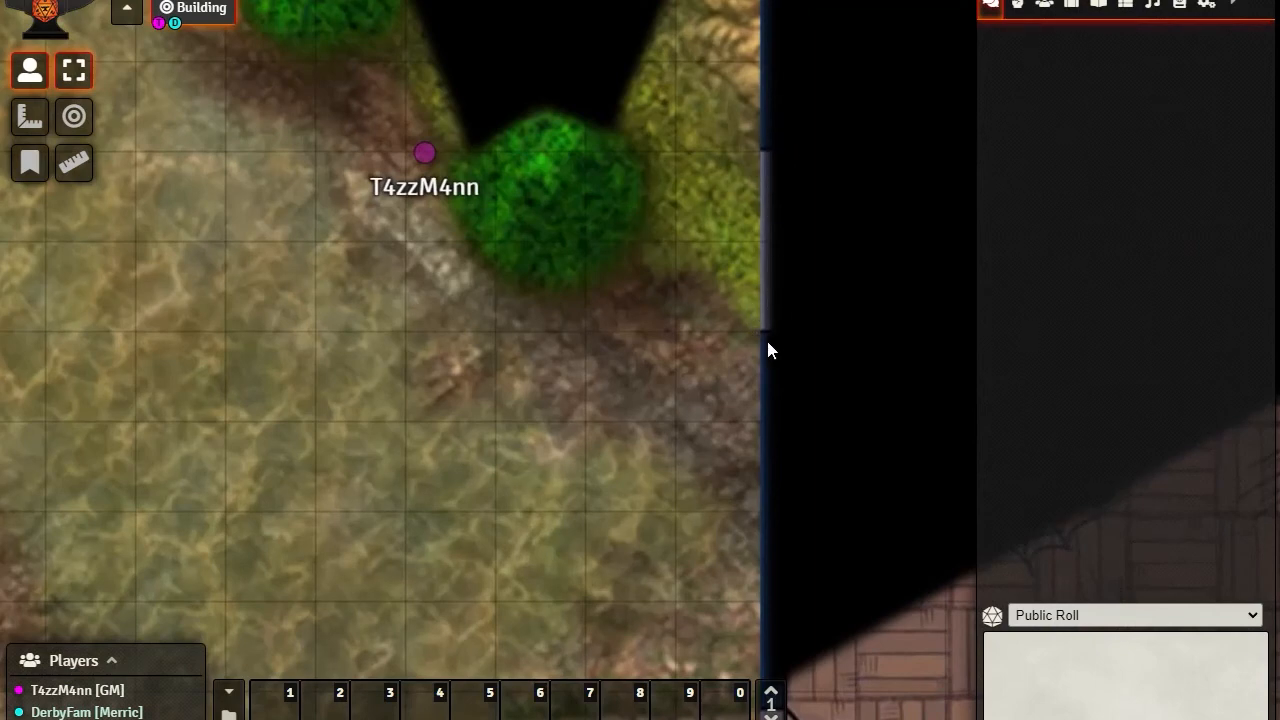
scroll(768, 349, "down", 4)
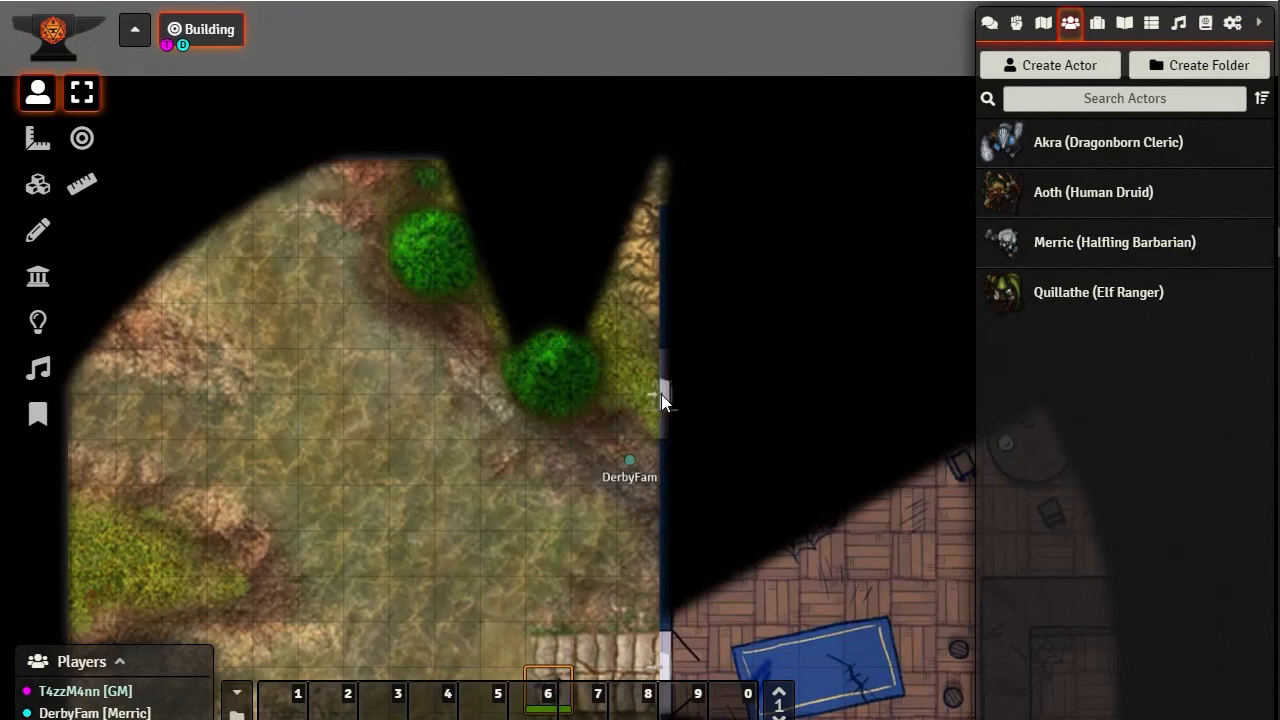
left_click(661, 394)
left_click(667, 394)
left_click(665, 394)
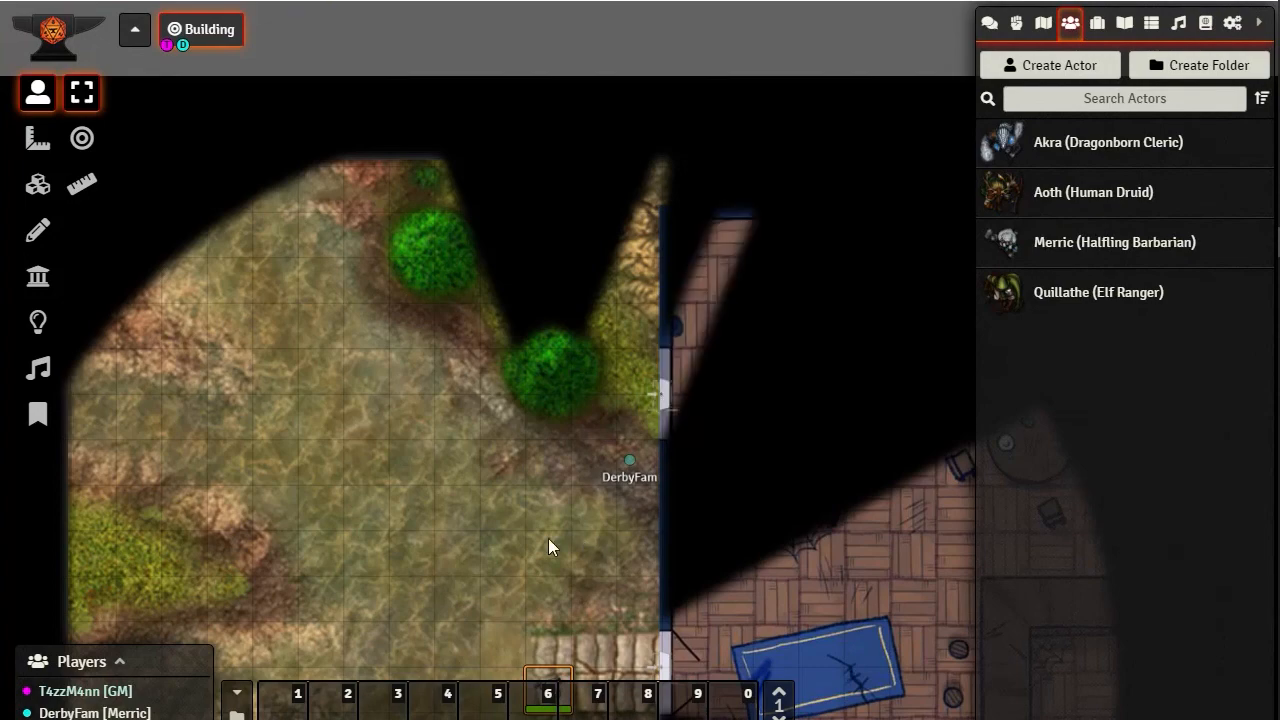
left_click_drag(518, 443, 508, 396)
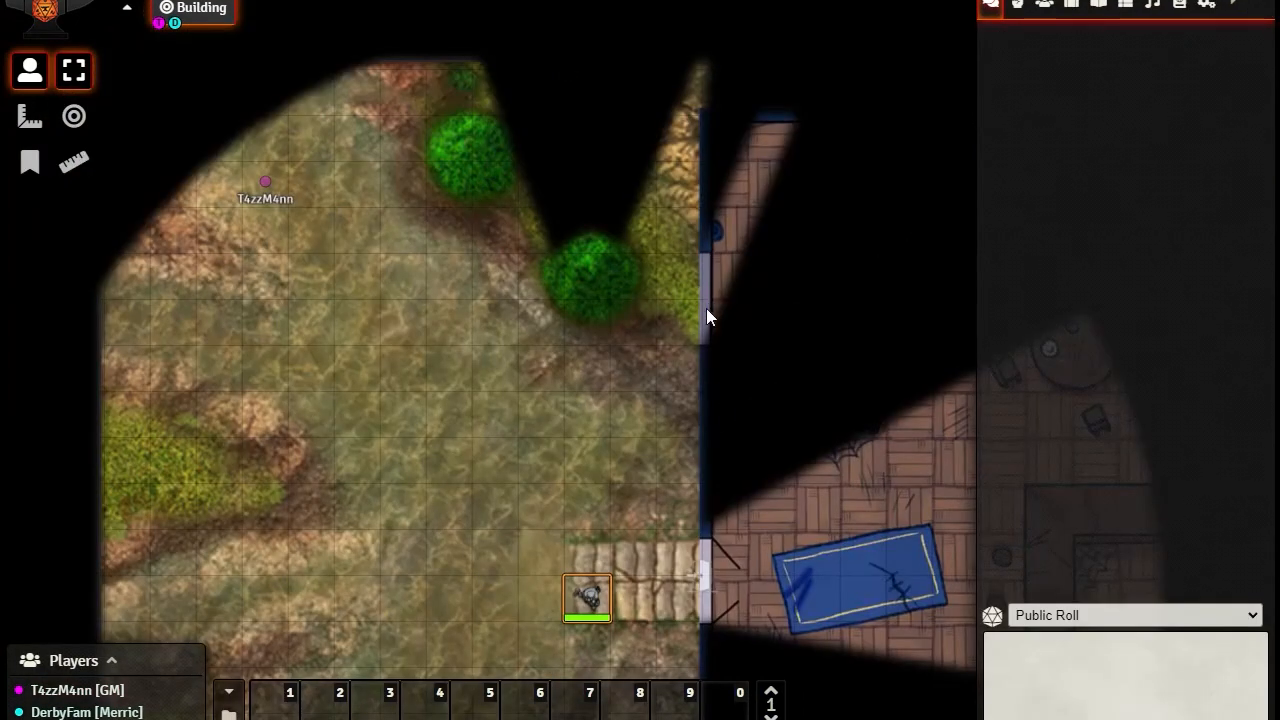
In the player's session, walk Merric's token north past the lower tree to just outside the opened west window
key("Up")
key("Up")
key("Up")
key("Up")
key("Up")
key("Up")
key("Right")
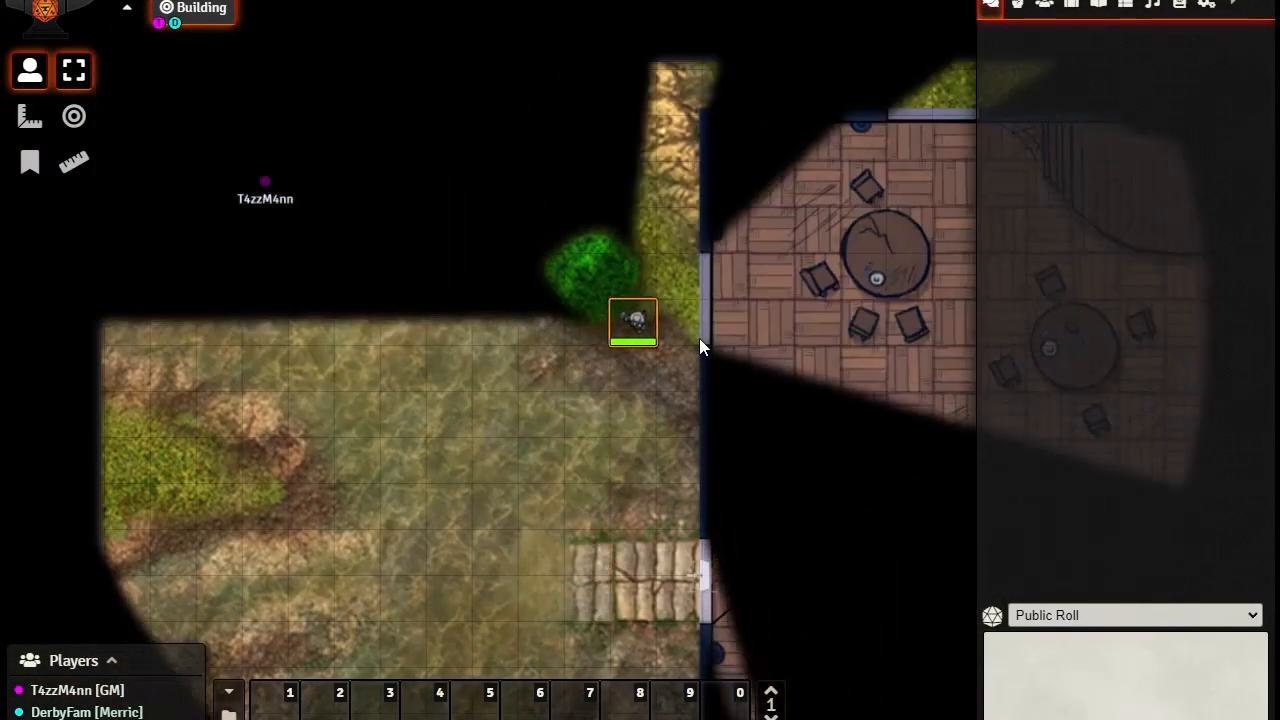
key("Right")
key("Up")
key("Right")
key("Right")
key("Left")
key("Left")
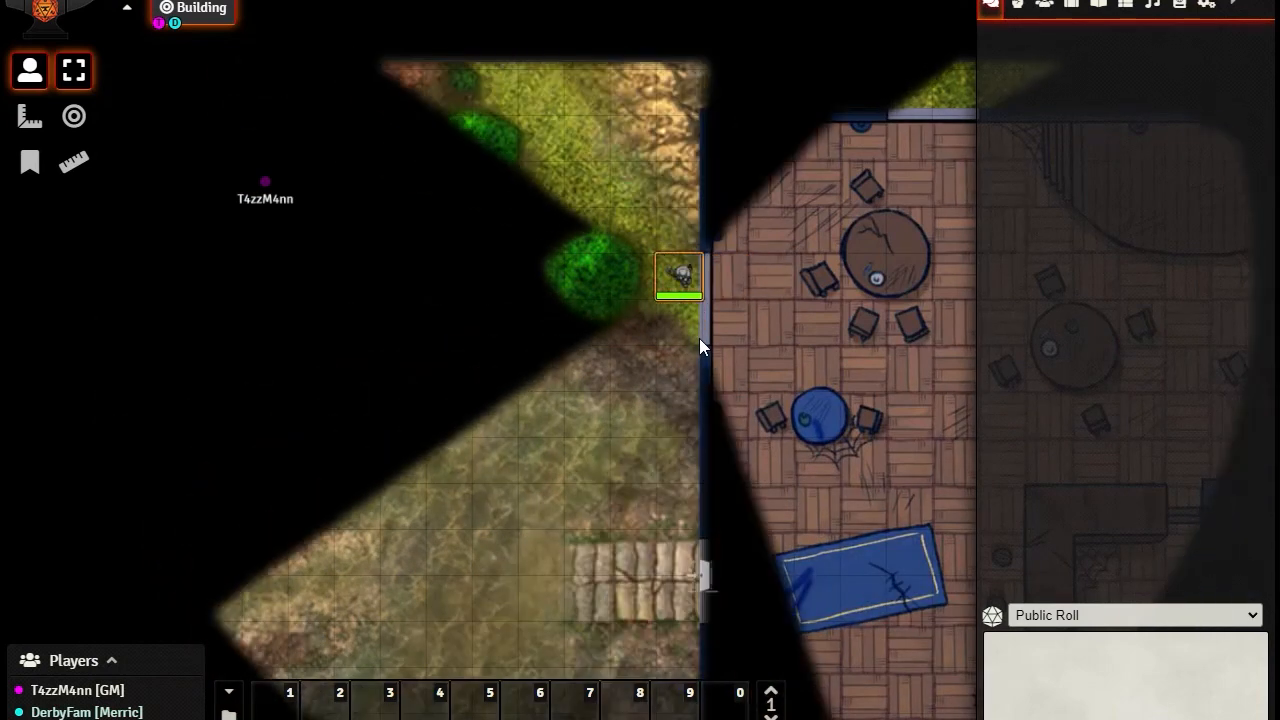
Walk Merric's token through the window opening to the nearby table, and close the window's secret door in the GM session
key("Right")
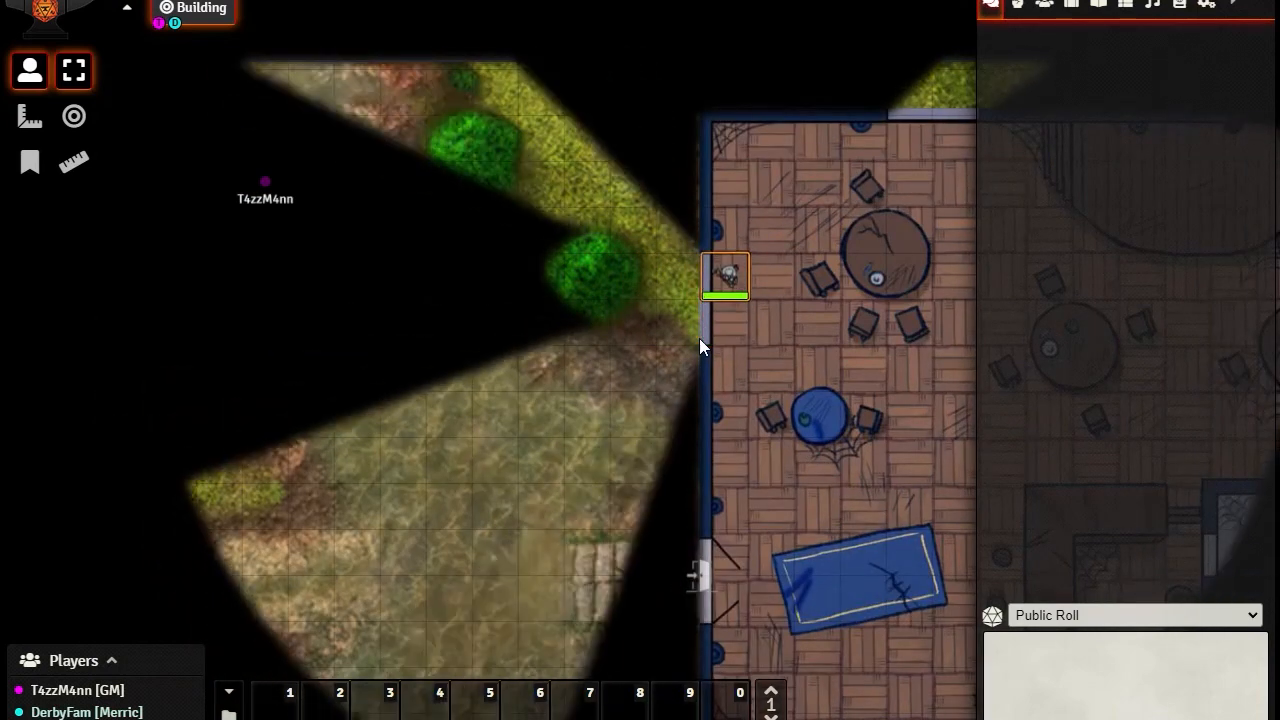
key("Right")
key("Right")
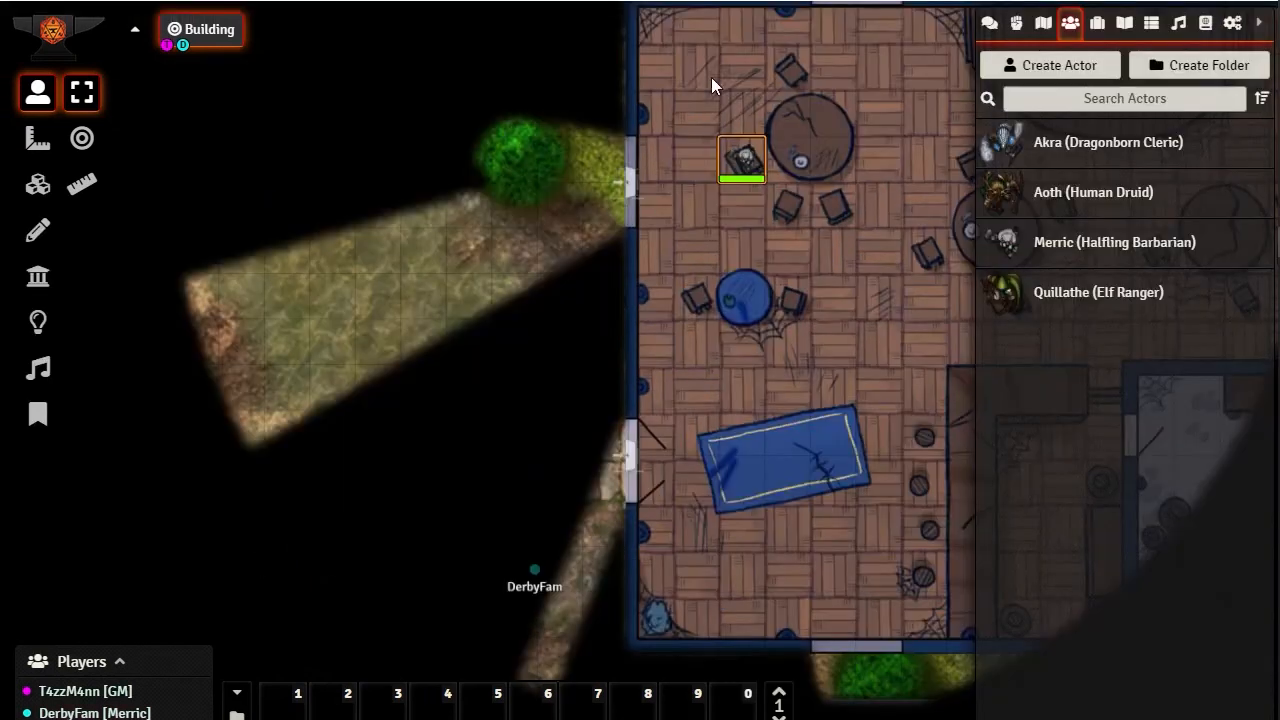
left_click(633, 189)
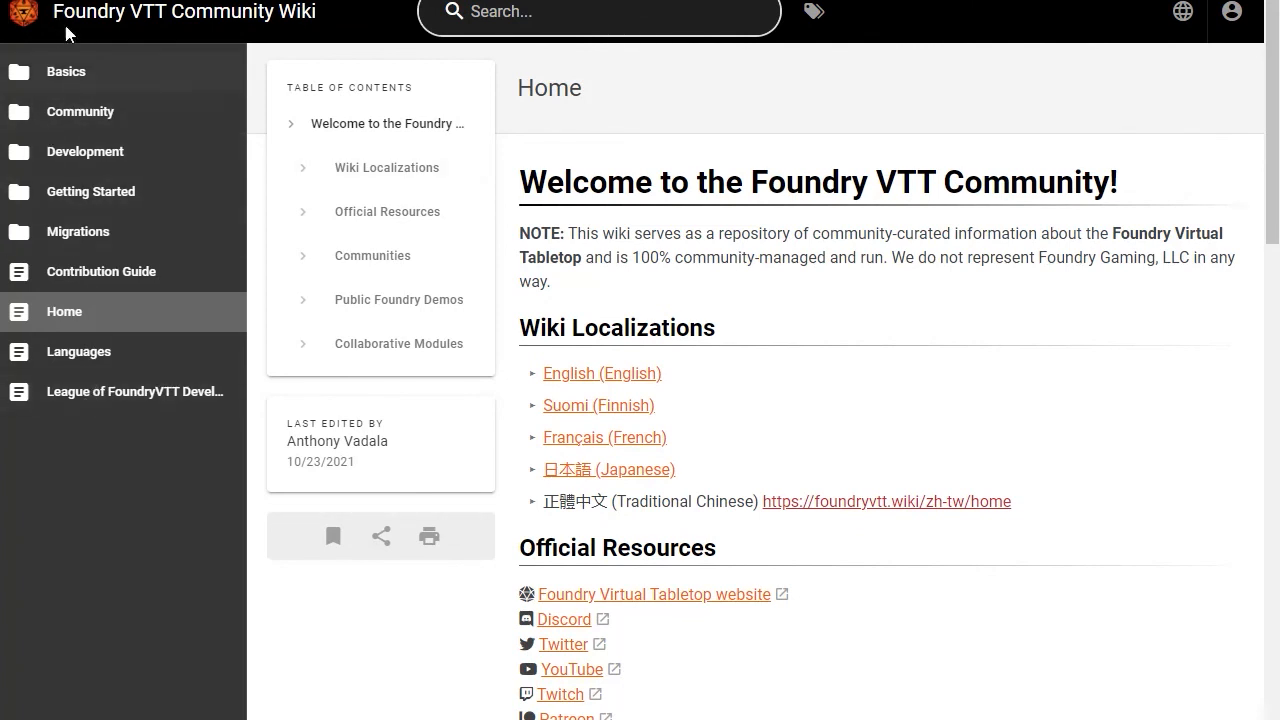
On the Foundry VTT Community Wiki, open the Walls article under Basics and look through its wall types and important tips
left_click(62, 78)
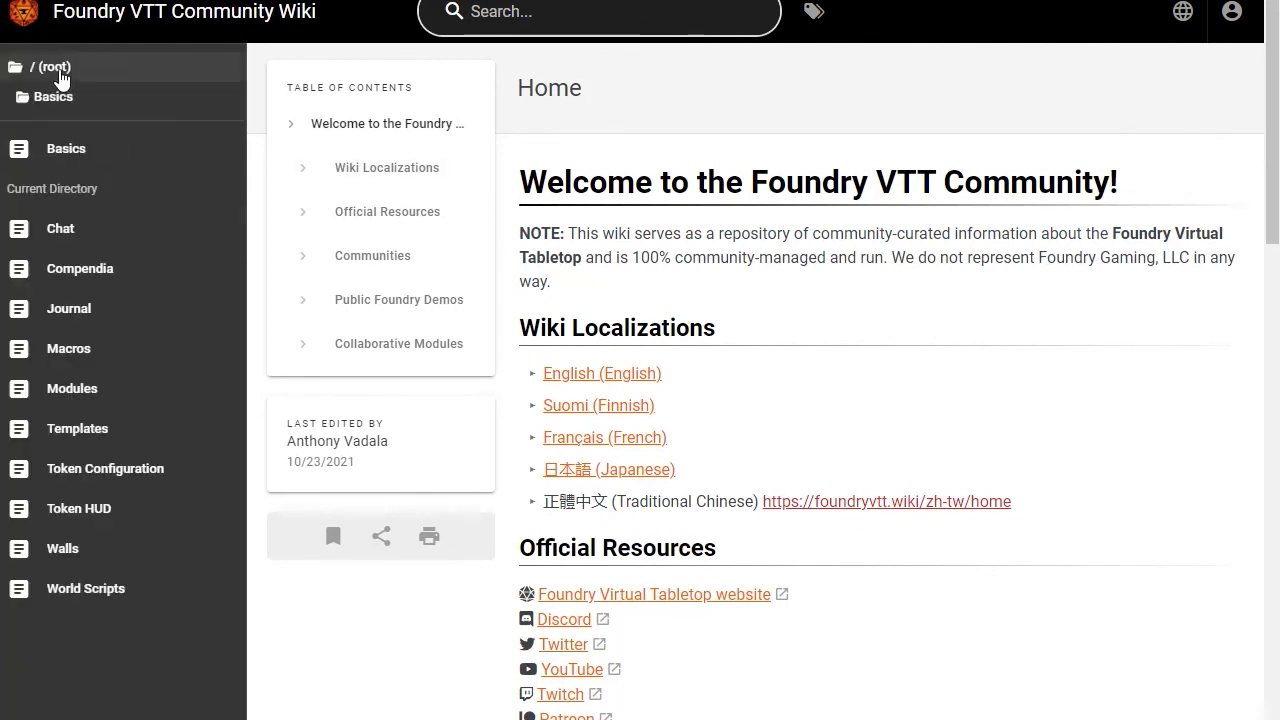
left_click(80, 549)
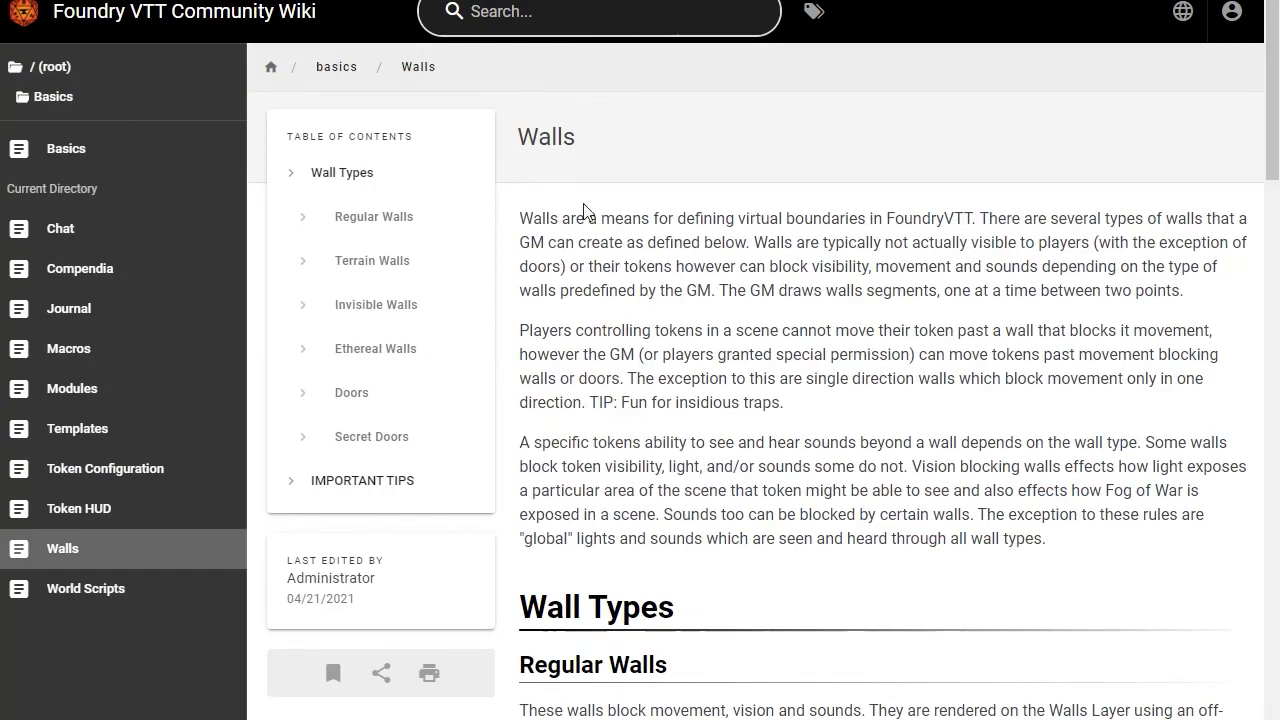
scroll(634, 331, "down", 12)
scroll(710, 340, "down", 9)
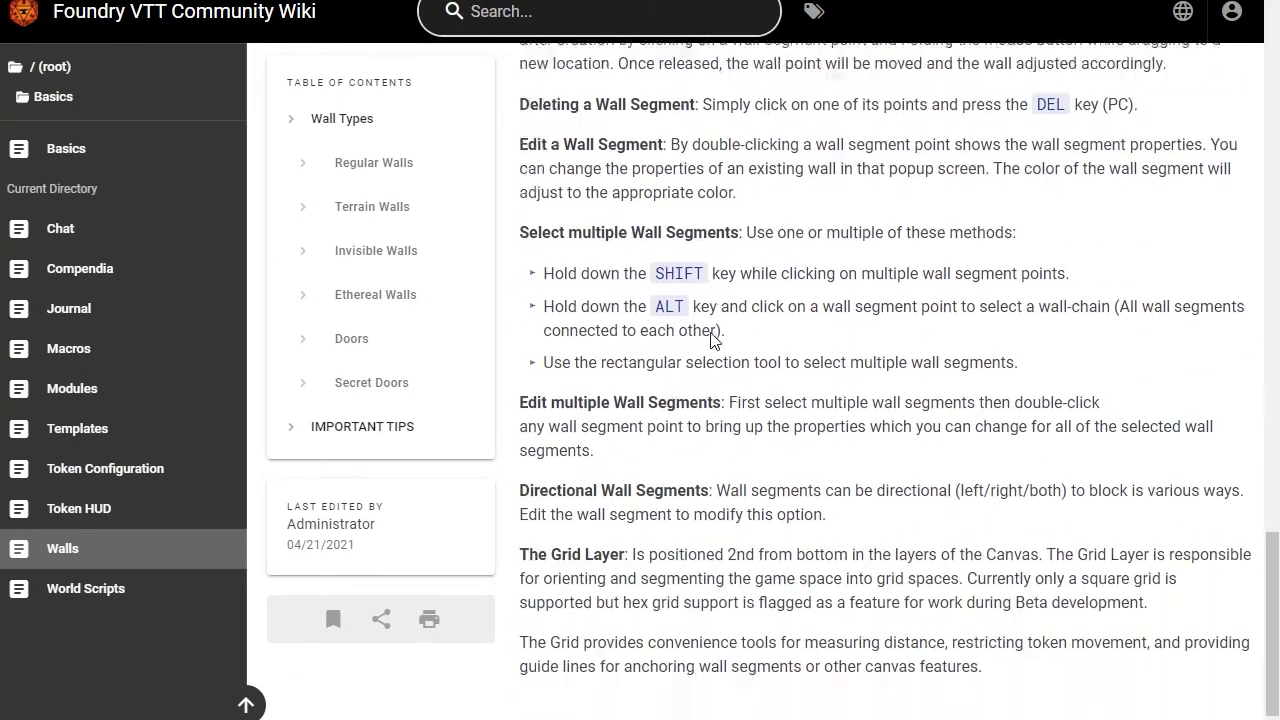
scroll(719, 340, "up", 3)
scroll(719, 340, "down", 3)
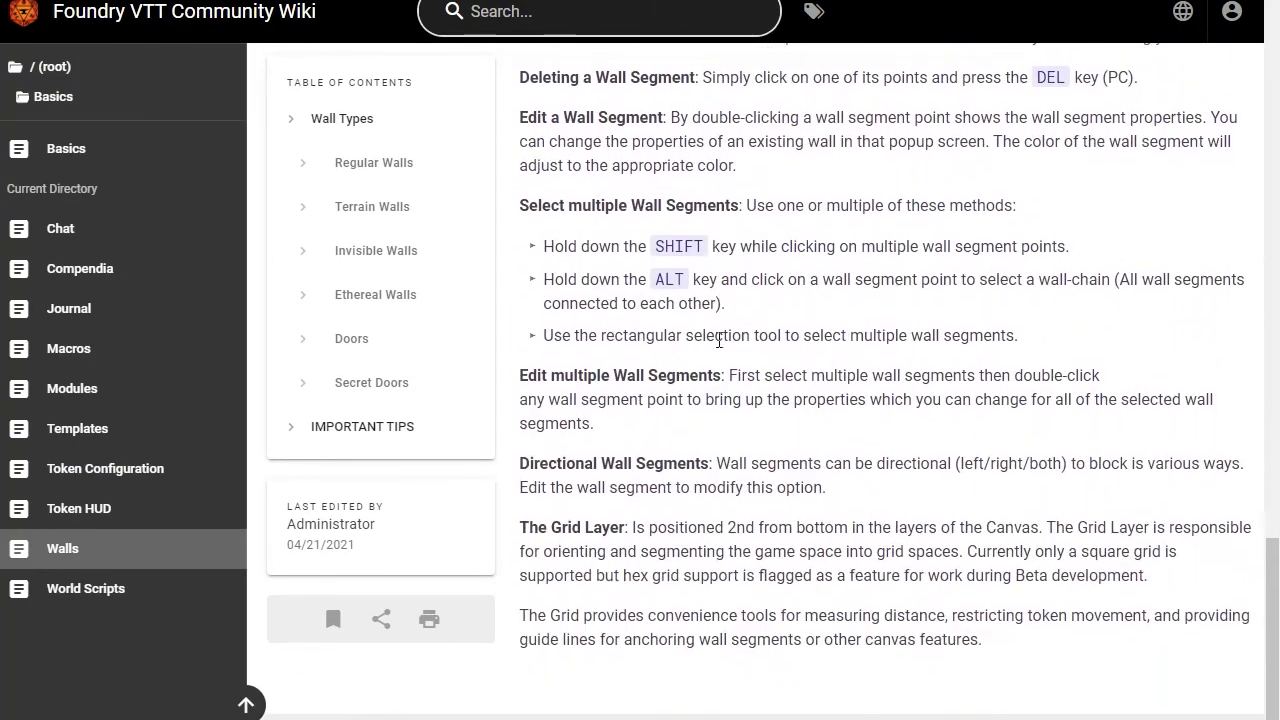
scroll(594, 418, "up", 2)
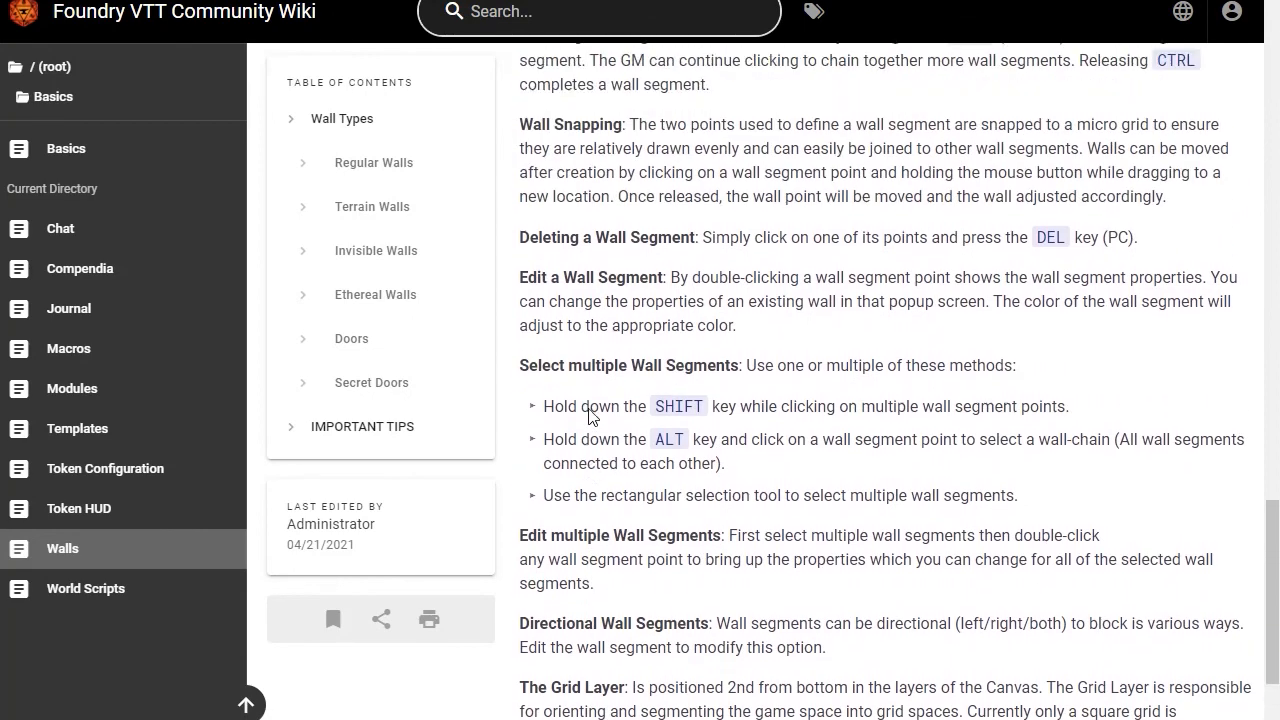
scroll(663, 330, "up", 3)
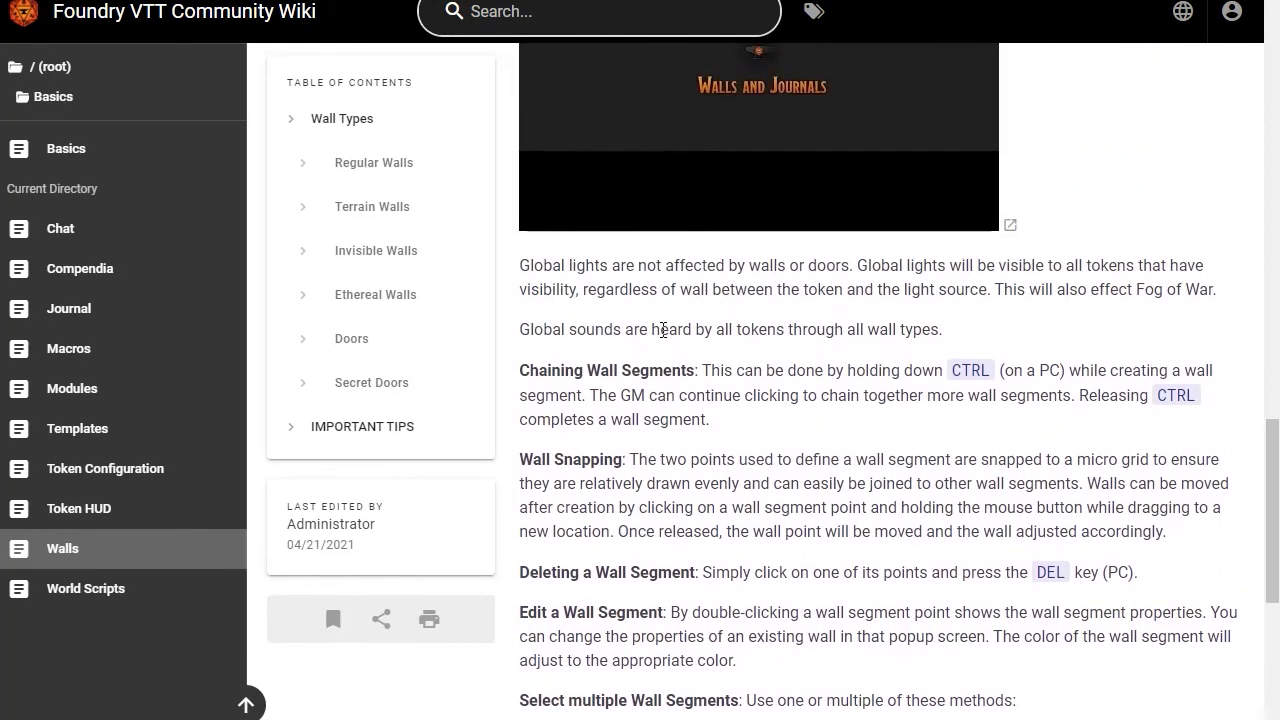
scroll(663, 330, "up", 15)
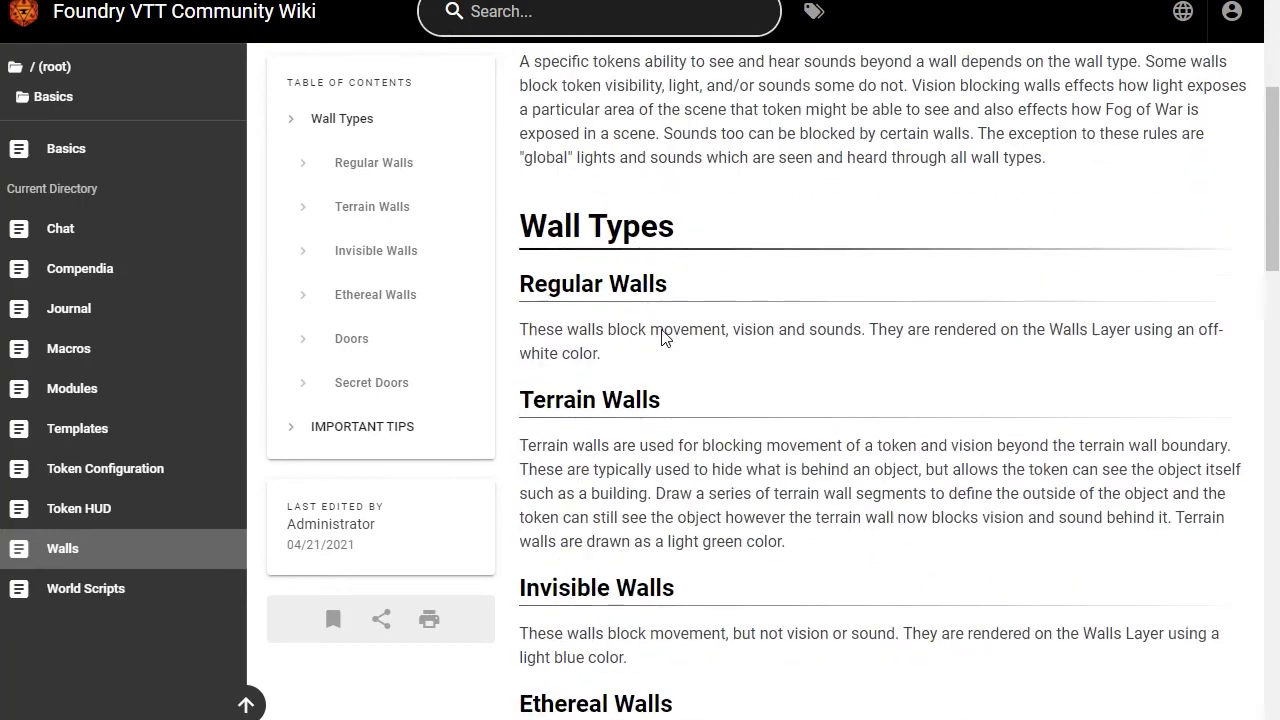
scroll(663, 330, "up", 4)
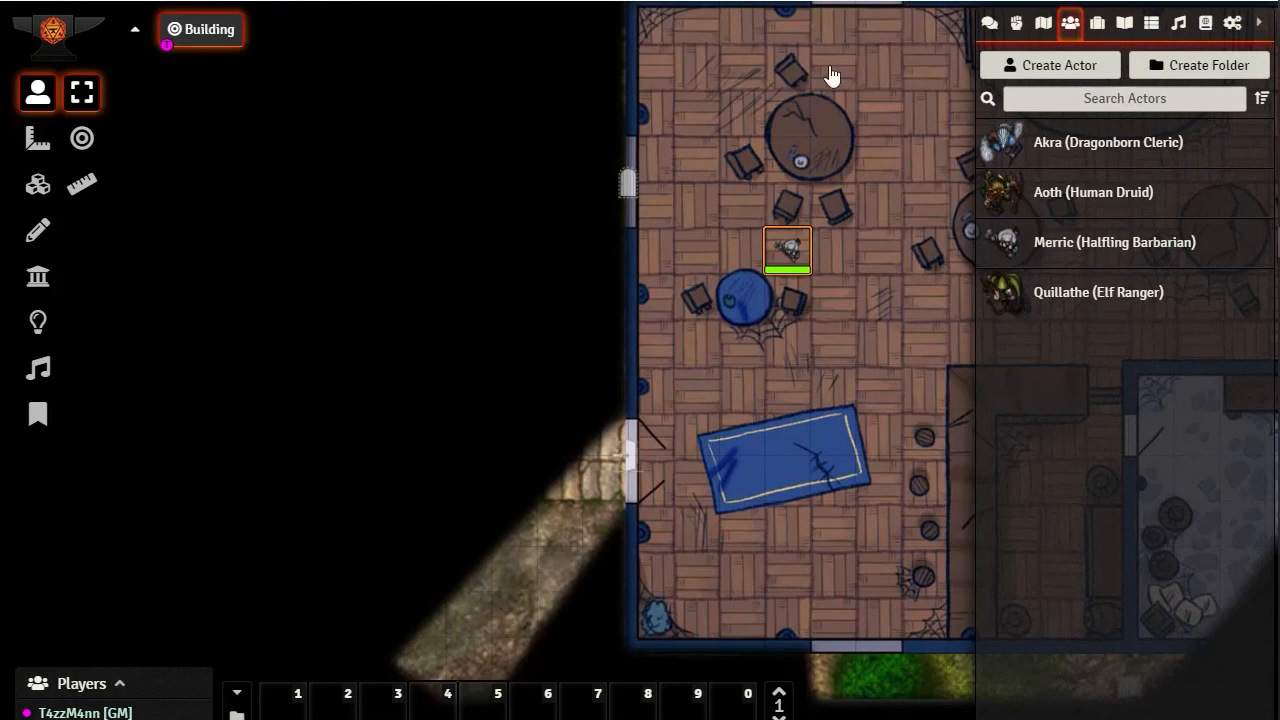
left_click_drag(850, 368, 270, 217)
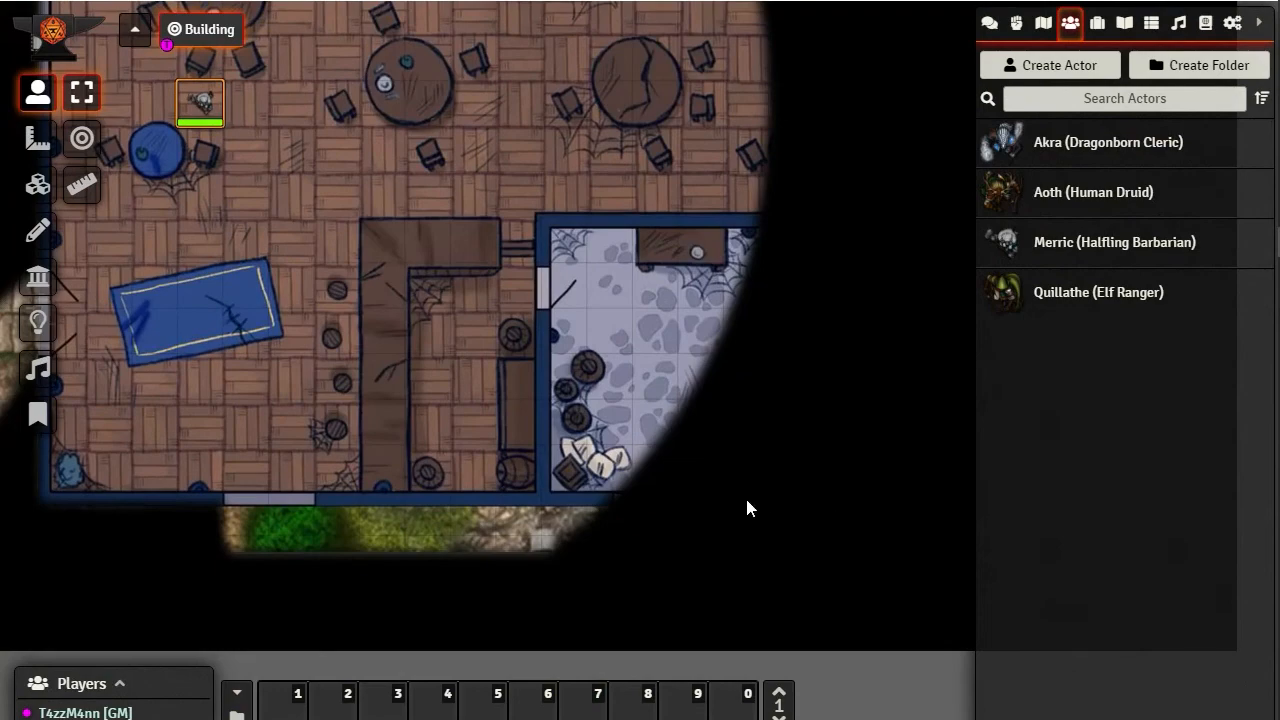
left_click_drag(332, 119, 784, 388)
left_click_drag(651, 166, 557, 270)
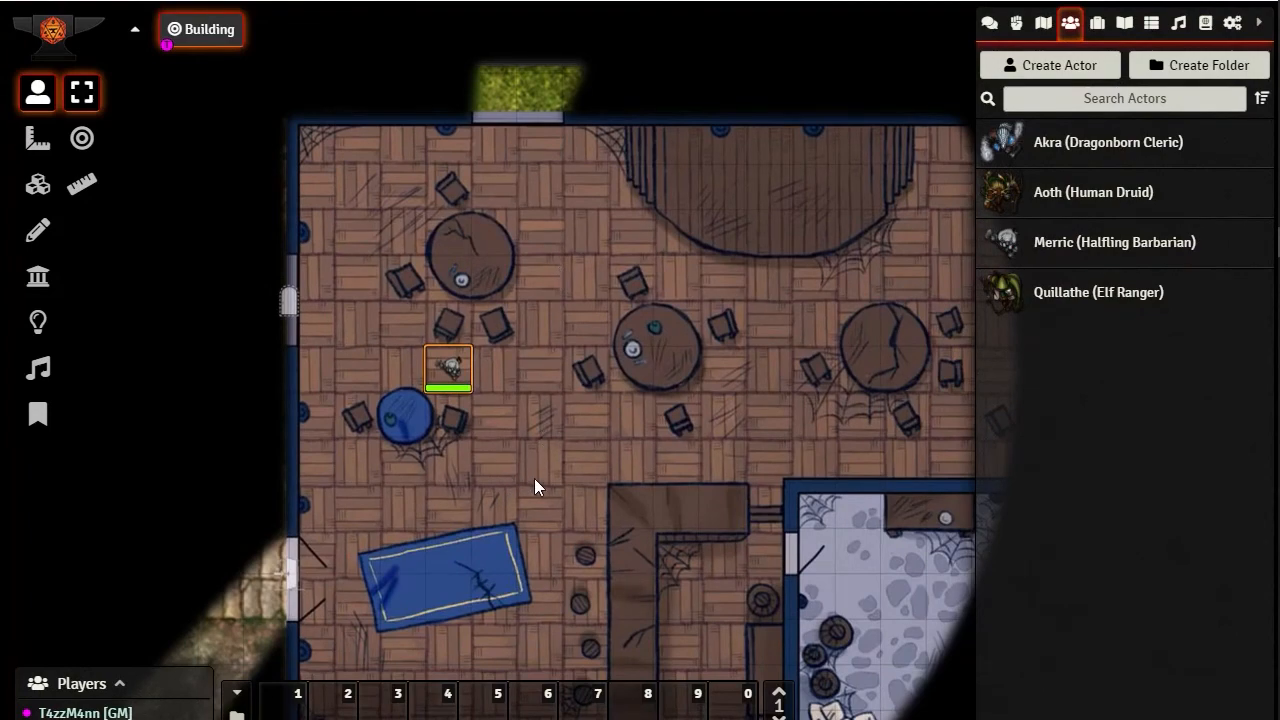
left_click_drag(534, 478, 486, 485)
left_click_drag(734, 385, 589, 379)
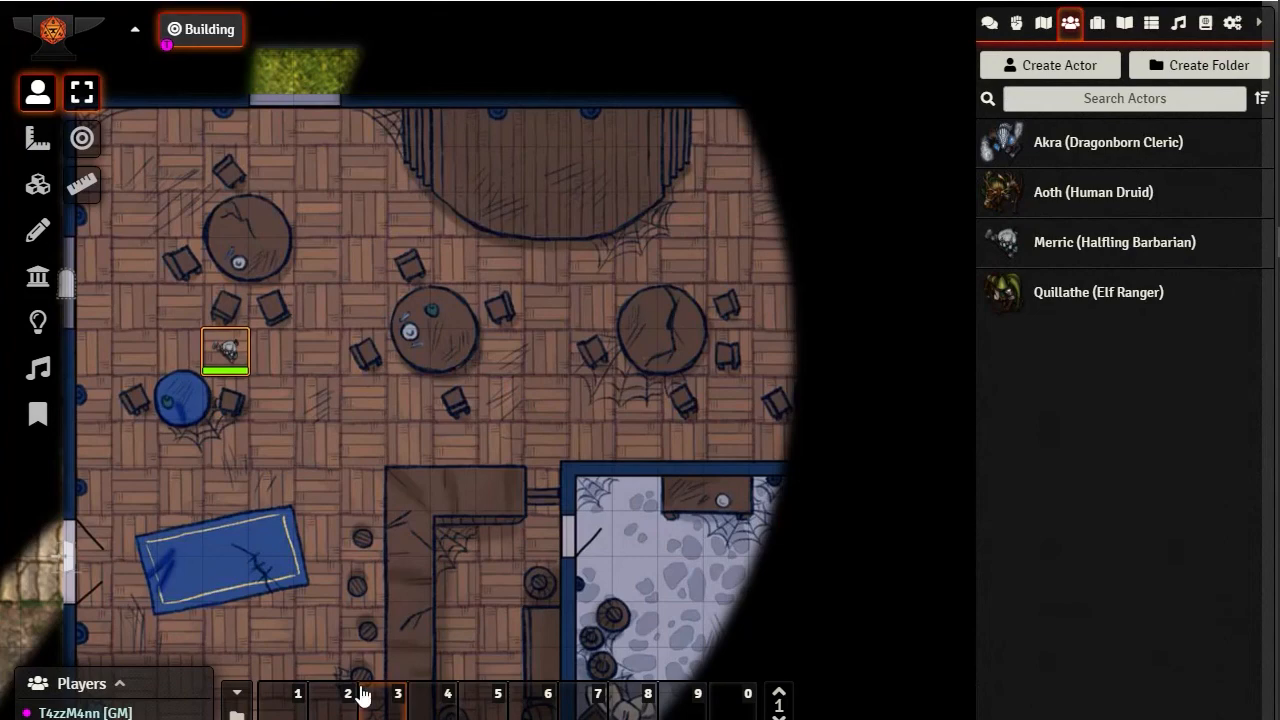
left_click_drag(509, 549, 586, 395)
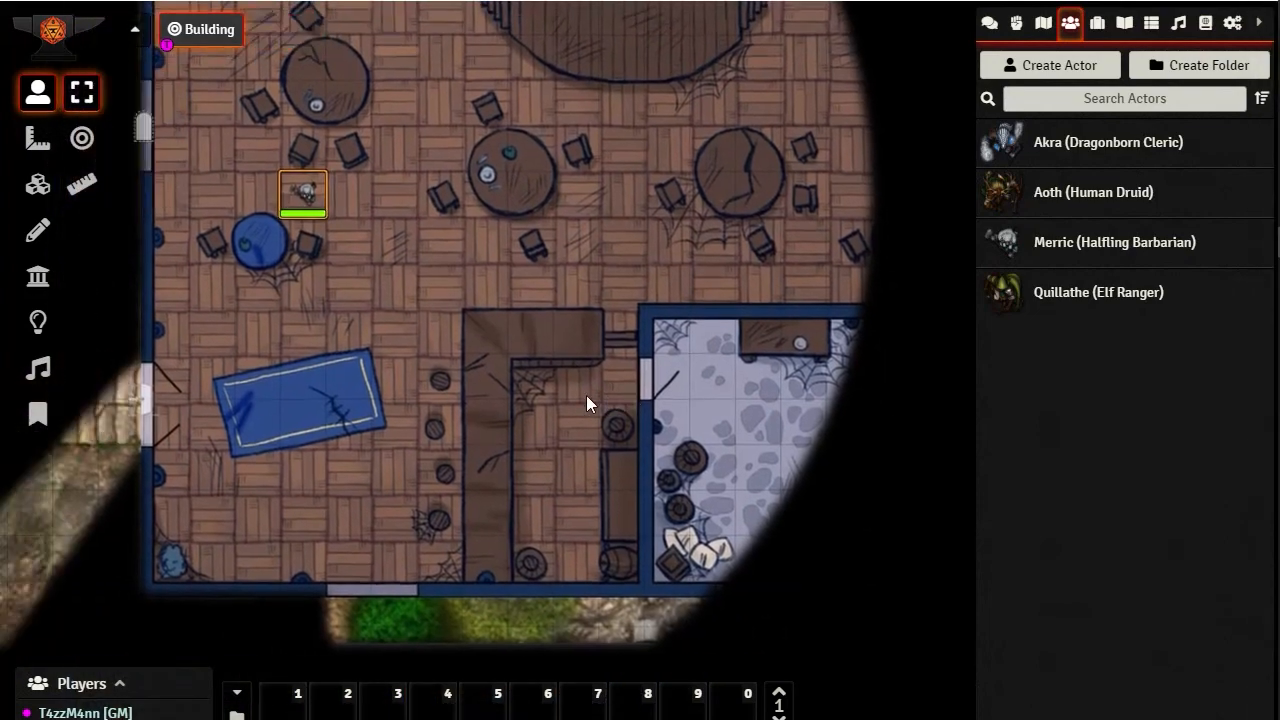